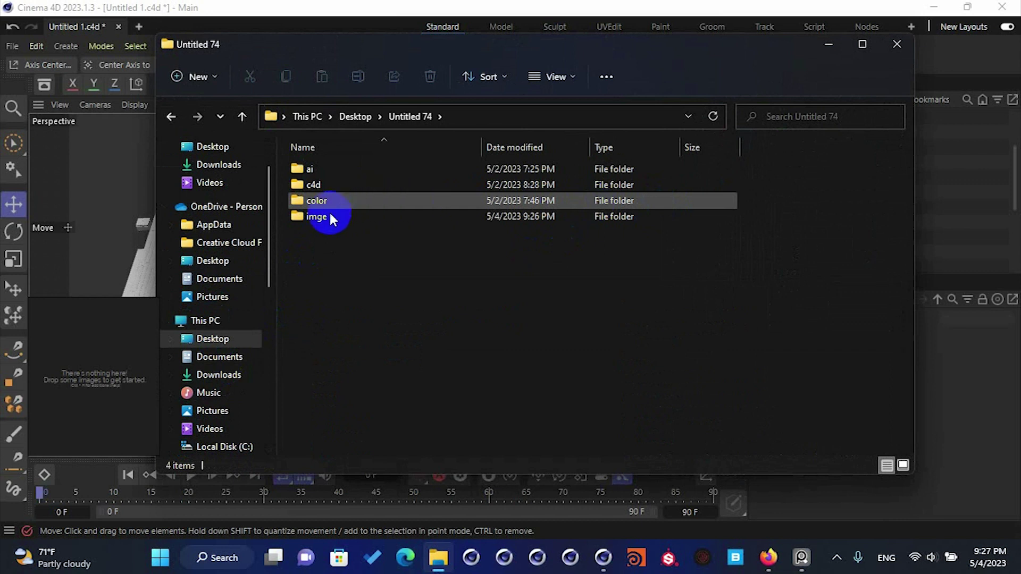
# - Load the DIRECT IMPACT picture from the imge folder into the reference viewer and fit the viewer to the picture
pyautogui.doubleClick(327, 215)
pyautogui.moveTo(608, 209); pyautogui.dragTo(96, 377)
pyautogui.click(828, 44)
pyautogui.scroll(-3, 104, 369)
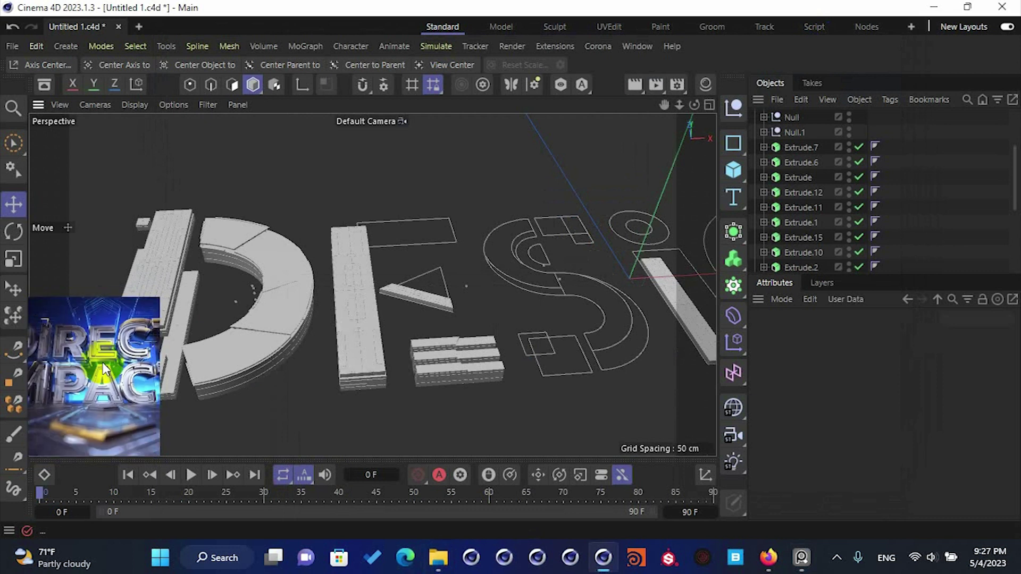
pyautogui.moveTo(105, 297); pyautogui.dragTo(102, 363)
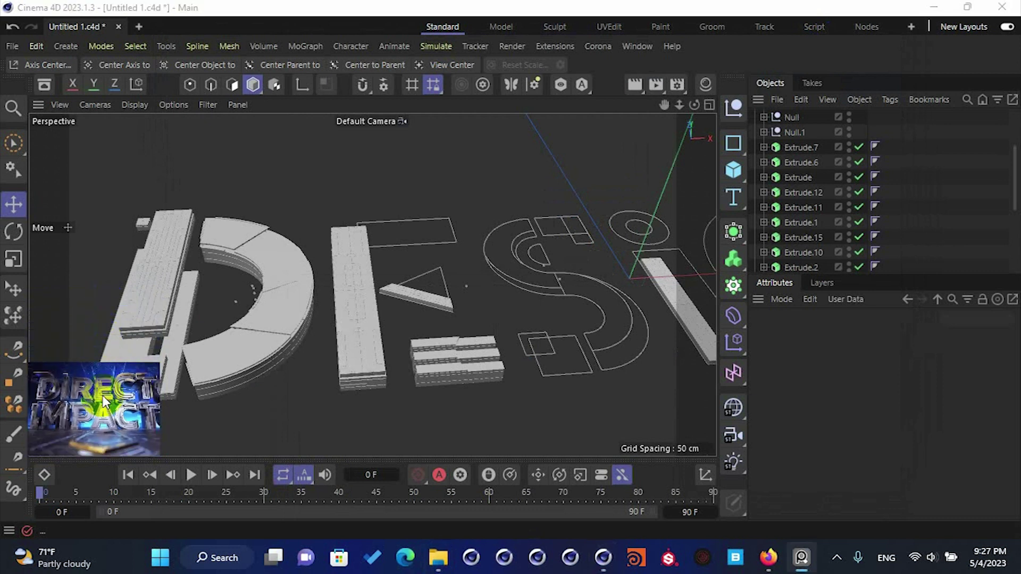
# - Extrude the selected rectangular spline of the E's upper bar with an offset of 5 cm
pyautogui.keyDown('alt'); pyautogui.moveTo(334, 372); pyautogui.dragTo(313, 373, button='middle'); pyautogui.keyUp('alt')
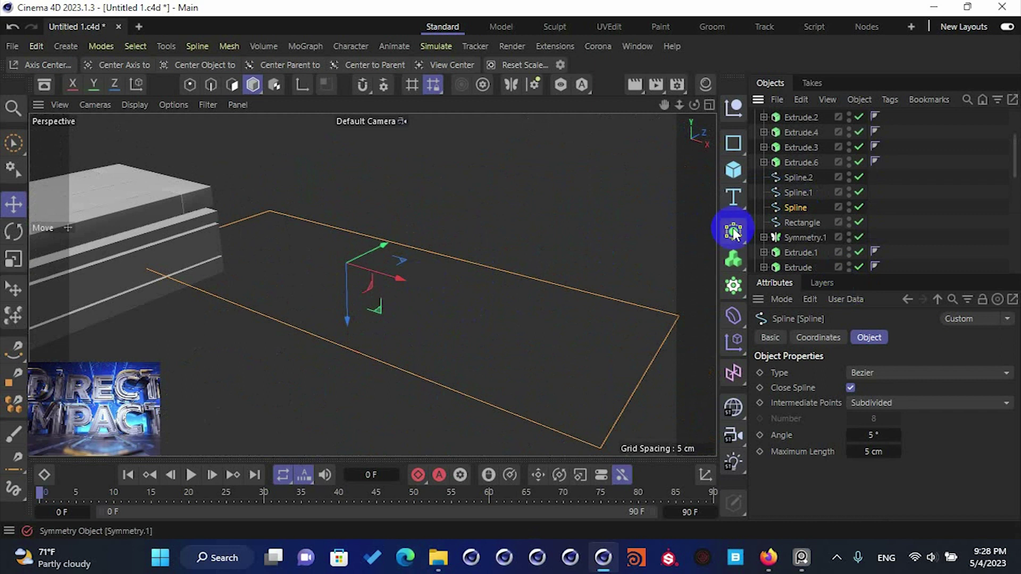
pyautogui.click(733, 232)
pyautogui.keyDown('alt'); pyautogui.click(793, 201); pyautogui.keyUp('alt')
pyautogui.doubleClick(876, 405)
pyautogui.write('5')
pyautogui.press('Return')
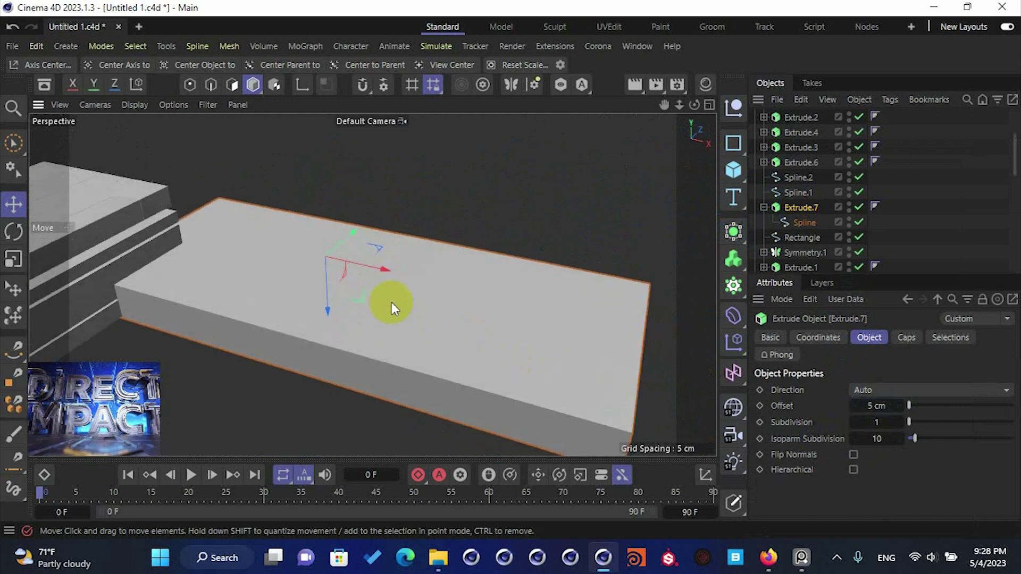
# - Shift the extruded upper bar of the E about 3 cm along X in the top view
pyautogui.moveTo(378, 274); pyautogui.dragTo(446, 347)
pyautogui.scroll(-6, 436, 290)
pyautogui.scroll(-3, 447, 347)
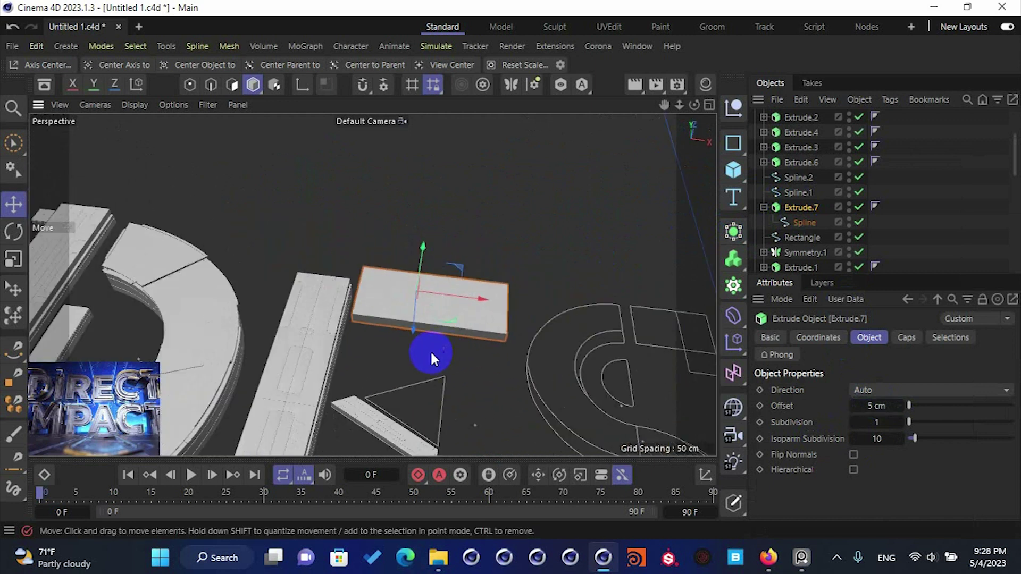
pyautogui.keyDown('alt'); pyautogui.moveTo(431, 354); pyautogui.dragTo(428, 237, button='middle'); pyautogui.keyUp('alt')
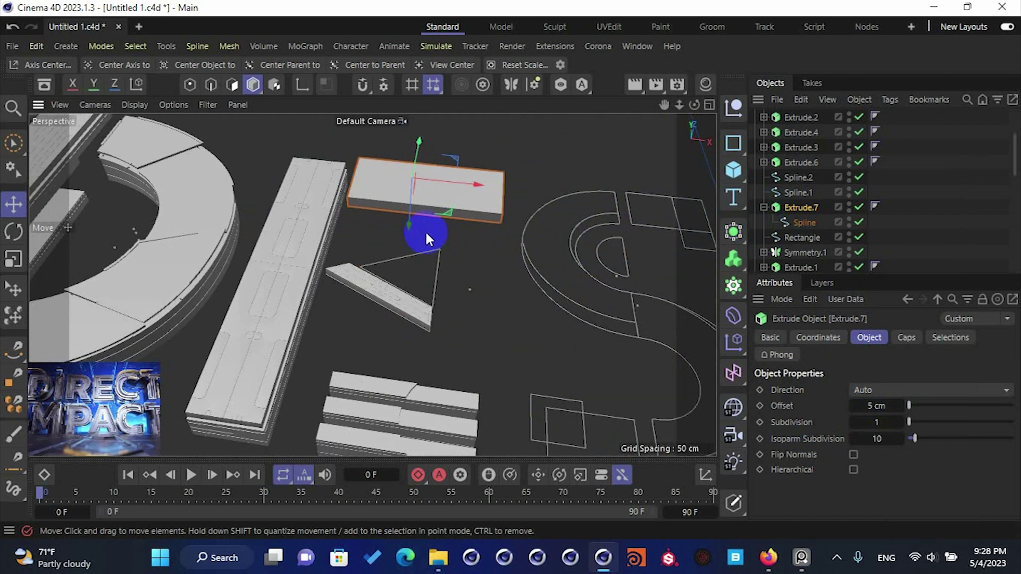
pyautogui.middleClick(426, 231)
pyautogui.middleClick(525, 212)
pyautogui.scroll(-4, 522, 212)
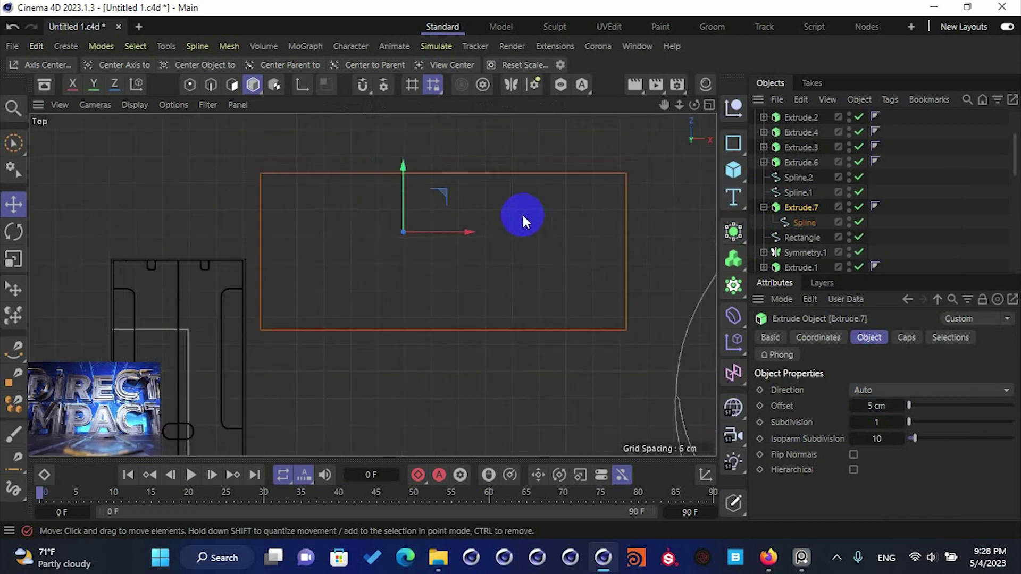
pyautogui.keyDown('alt'); pyautogui.moveTo(448, 271); pyautogui.dragTo(448, 245, button='middle'); pyautogui.keyUp('alt')
pyautogui.scroll(-3, 448, 205)
pyautogui.scroll(-3, 448, 208)
pyautogui.moveTo(475, 216); pyautogui.dragTo(479, 217)
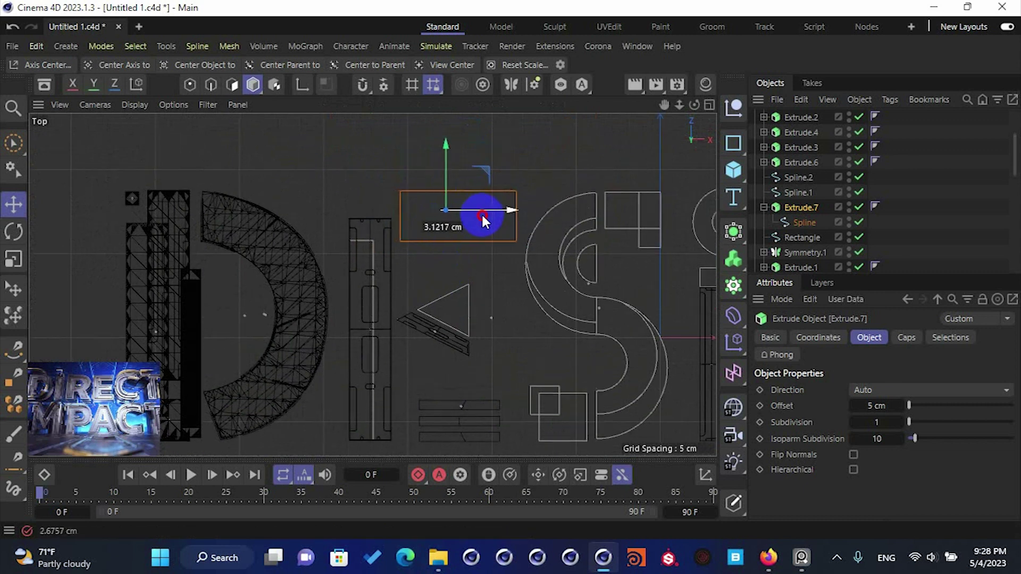
# - Set the upper bar's cap bevel size to 0.05 cm and save the project
pyautogui.click(799, 264)
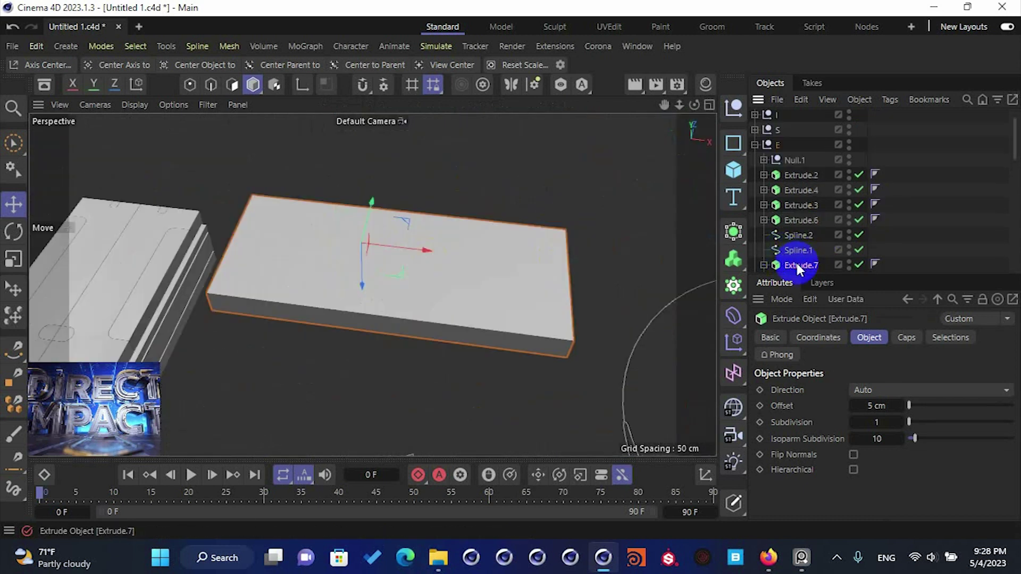
pyautogui.keyDown('alt'); pyautogui.moveTo(445, 322); pyautogui.dragTo(423, 298); pyautogui.keyUp('alt')
pyautogui.click(906, 338)
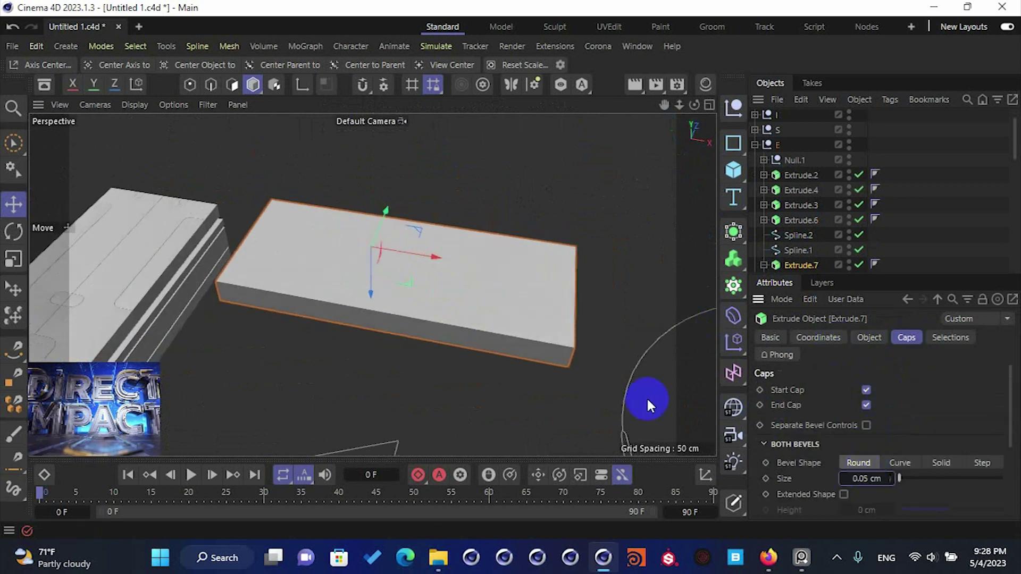
pyautogui.scroll(8, 559, 342)
pyautogui.keyDown('alt'); pyautogui.moveTo(477, 272); pyautogui.dragTo(532, 274); pyautogui.keyUp('alt')
pyautogui.hotkey('ctrl', 's')
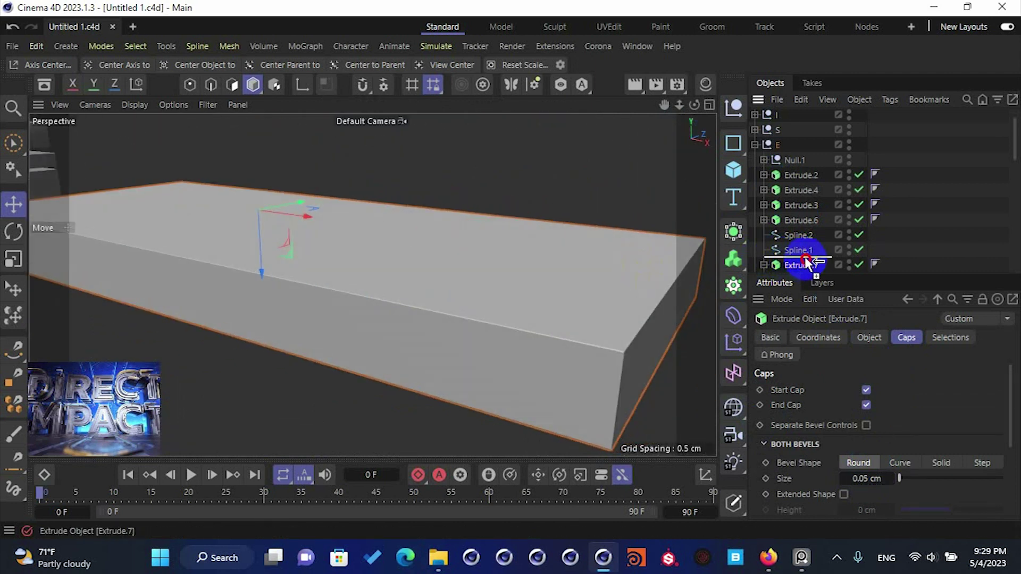
# - Duplicate the upper bar's extrusion and stack the copy just above the original
pyautogui.keyDown('ctrl'); pyautogui.moveTo(263, 267); pyautogui.dragTo(267, 217); pyautogui.keyUp('ctrl')
pyautogui.scroll(-3, 303, 209)
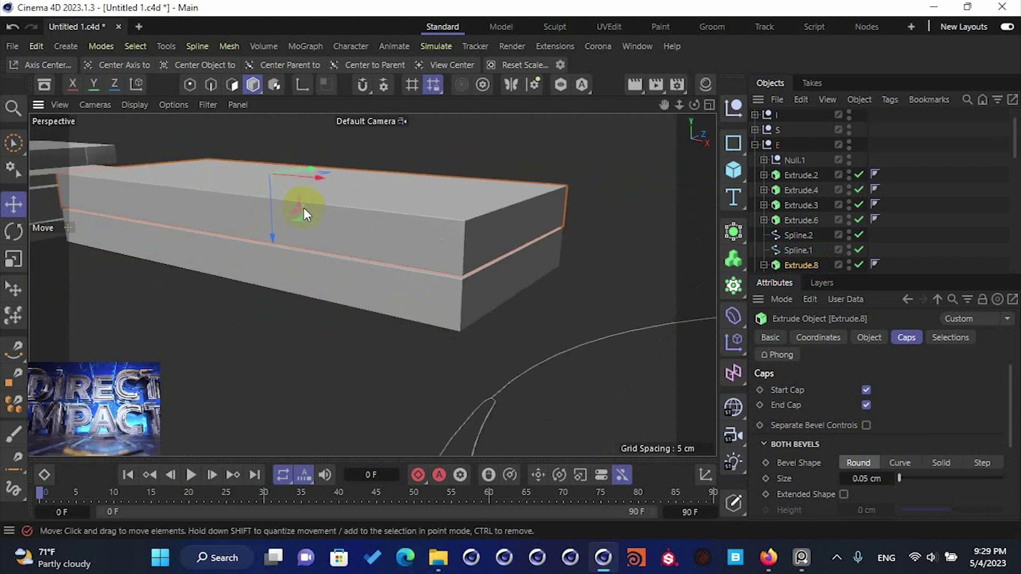
pyautogui.scroll(-3, 311, 217)
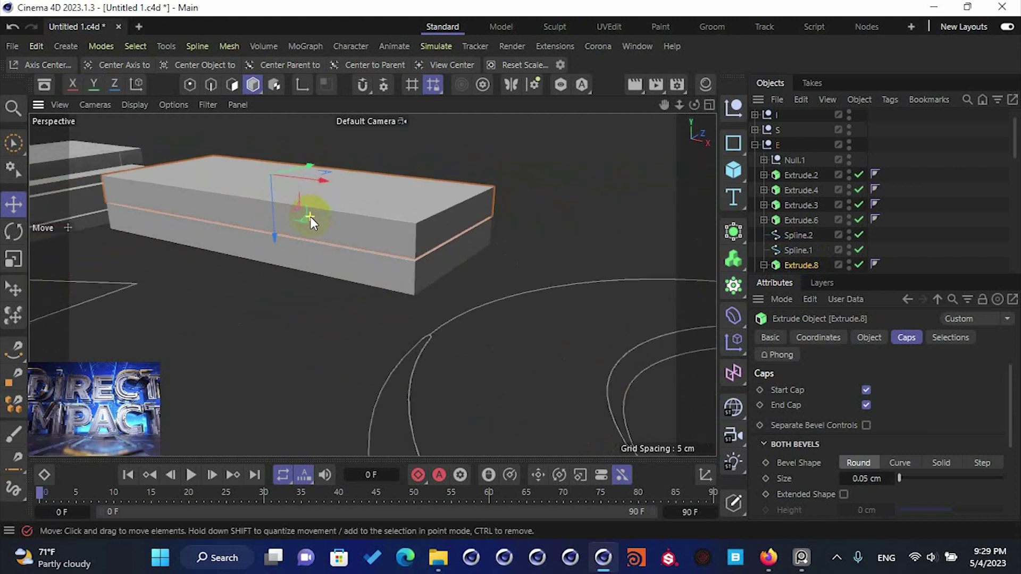
pyautogui.keyDown('alt'); pyautogui.moveTo(340, 237); pyautogui.dragTo(406, 273, button='middle'); pyautogui.keyUp('alt')
pyautogui.scroll(4, 540, 295)
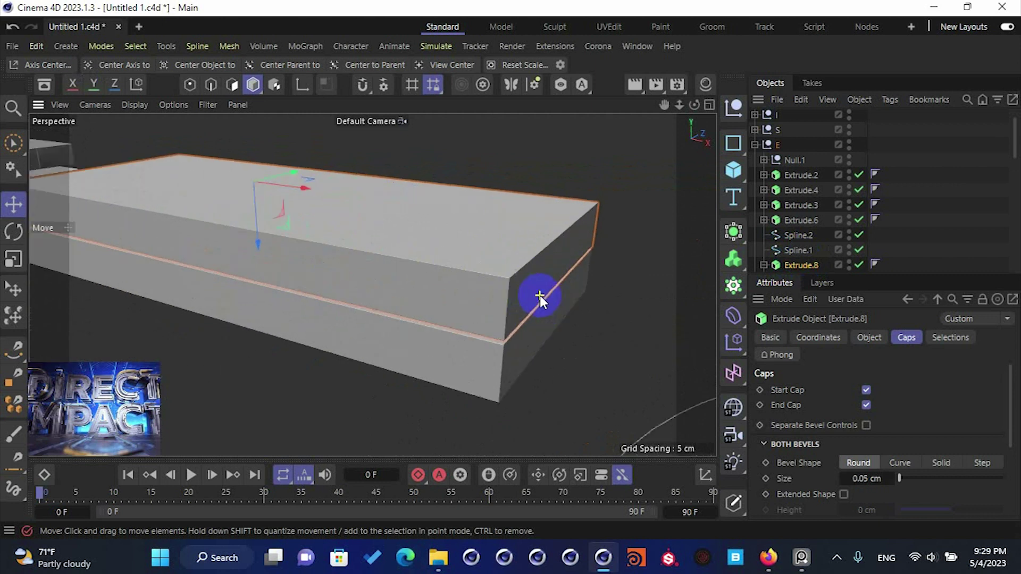
pyautogui.scroll(2, 486, 265)
pyautogui.scroll(-3, 481, 255)
pyautogui.scroll(-3, 481, 254)
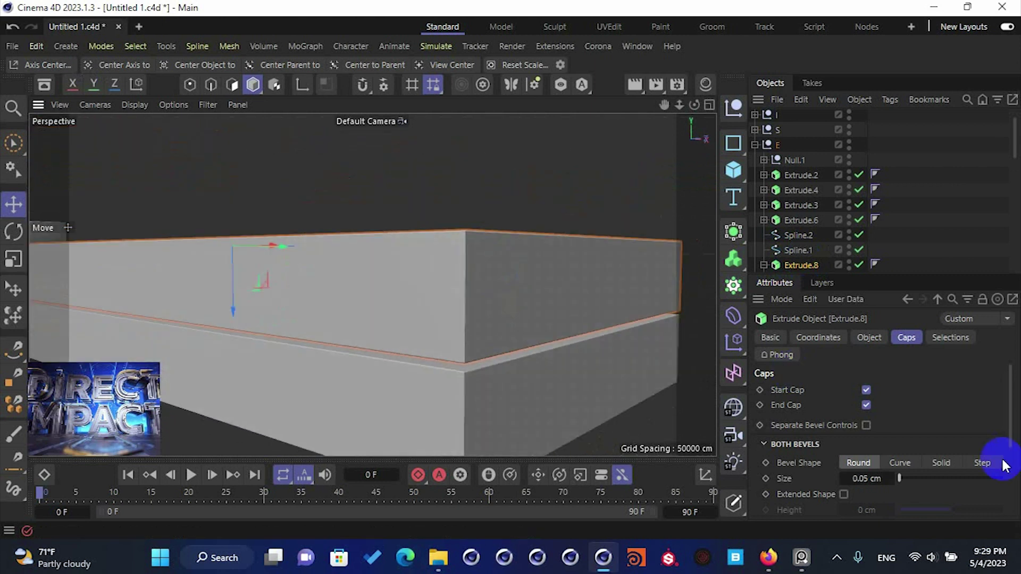
# - Try the stacked copy at a 3 cm offset resting on the original block, and delete it
pyautogui.click(870, 337)
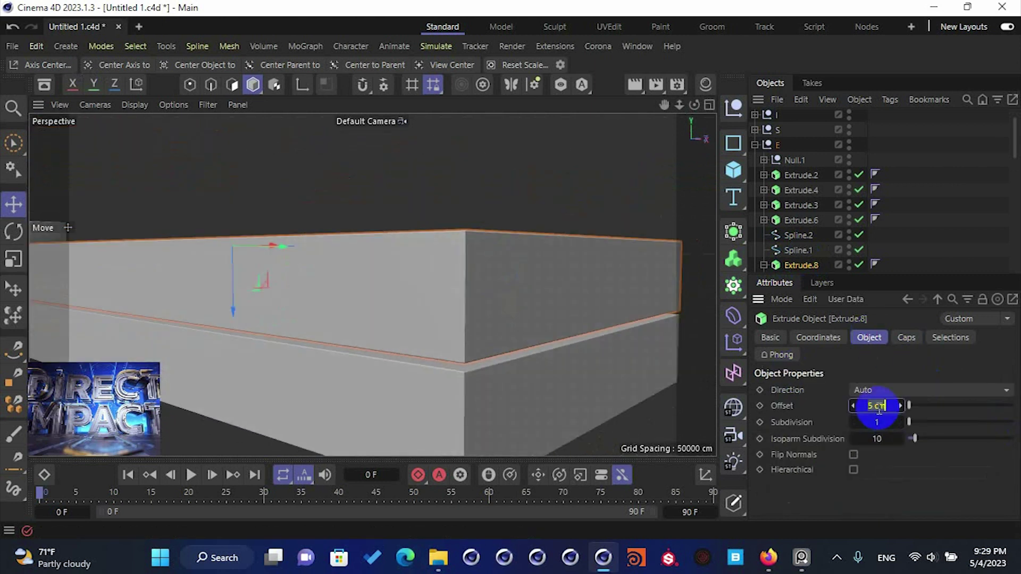
pyautogui.press('Return')
pyautogui.moveTo(232, 295); pyautogui.dragTo(226, 314)
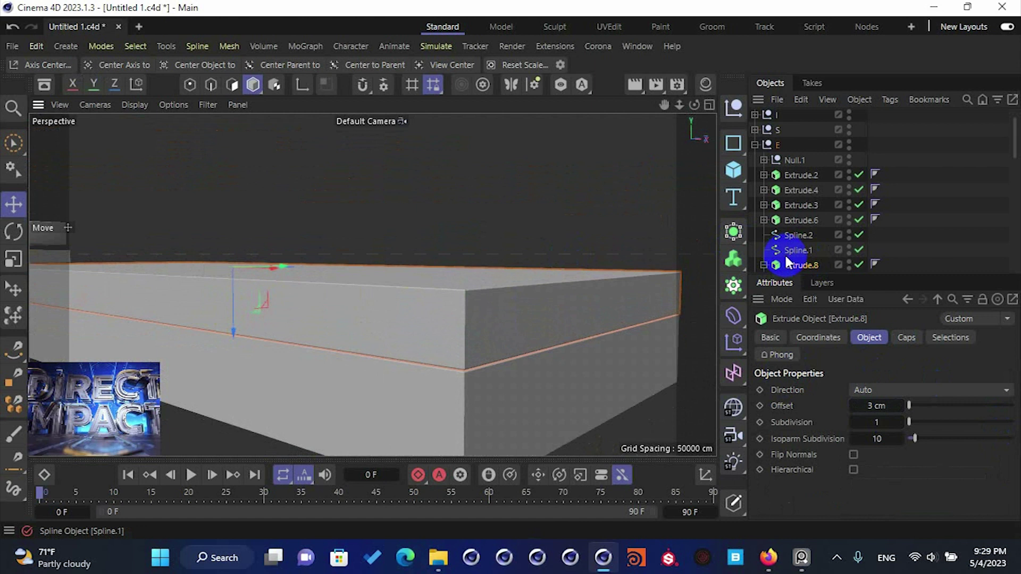
pyautogui.press('Delete')
# - Set the upper bar's extrusion offset to 8 cm and raise it until its base lines up with the other letter parts
pyautogui.click(625, 320)
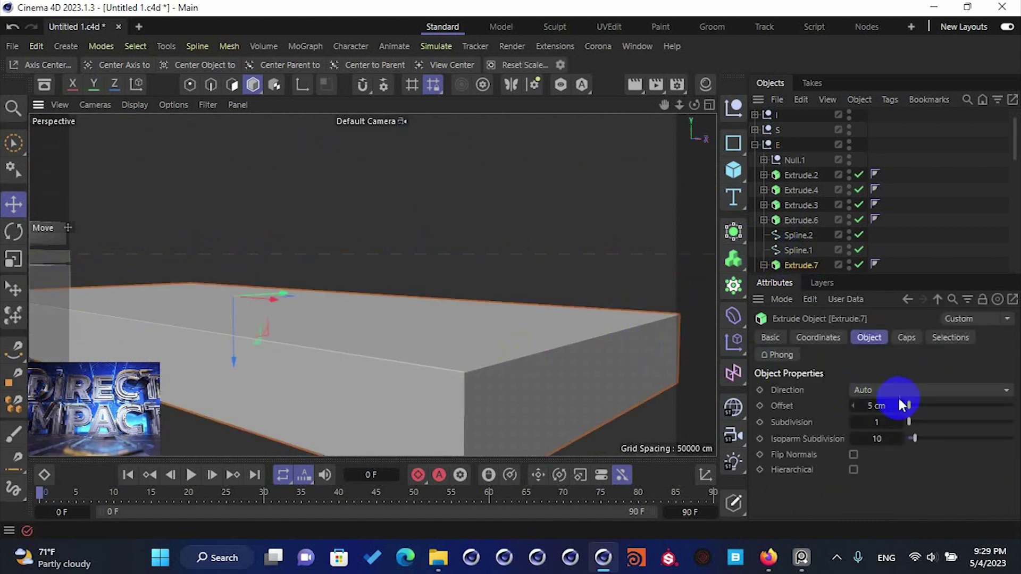
pyautogui.click(877, 405)
pyautogui.press('Return')
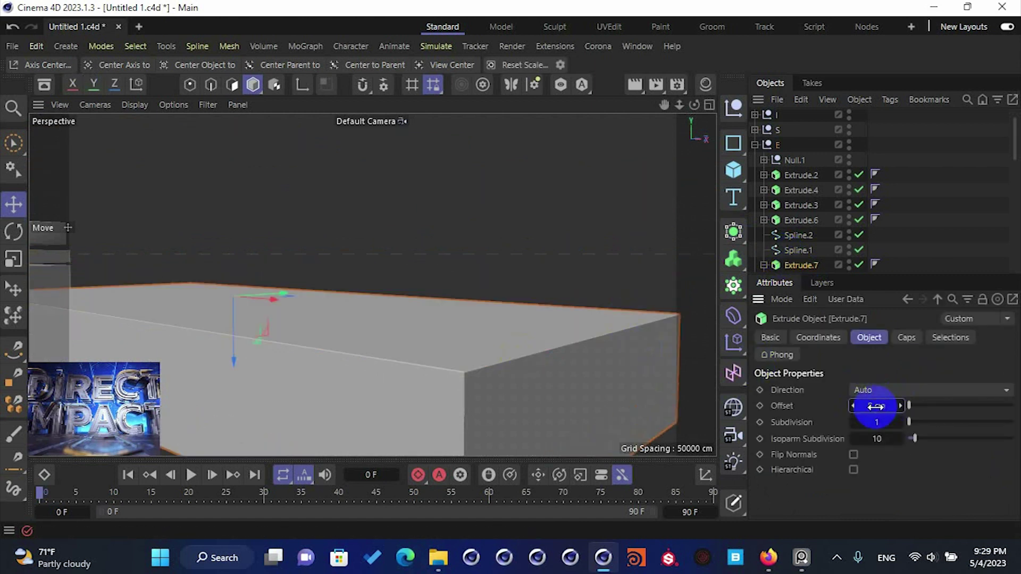
pyautogui.middleClick(397, 308)
pyautogui.press('F4')
pyautogui.moveTo(309, 307); pyautogui.dragTo(299, 273)
pyautogui.middleClick(302, 273)
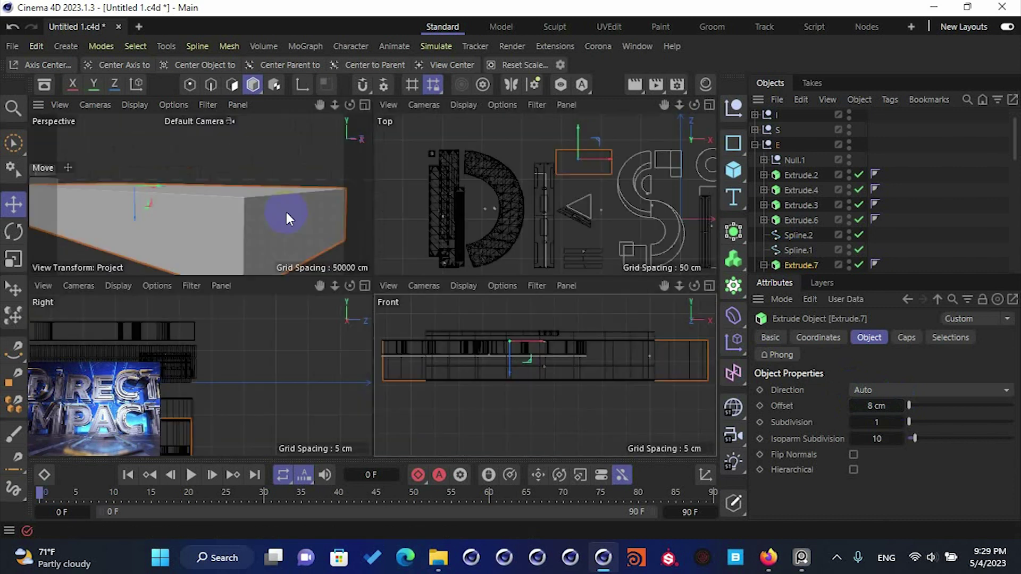
# - Duplicate the block as a slab with a 1 cm offset and raise it slightly above the original
pyautogui.middleClick(286, 213)
pyautogui.keyDown('alt'); pyautogui.moveTo(314, 233); pyautogui.dragTo(367, 308); pyautogui.keyUp('alt')
pyautogui.moveTo(807, 266); pyautogui.dragTo(808, 263)
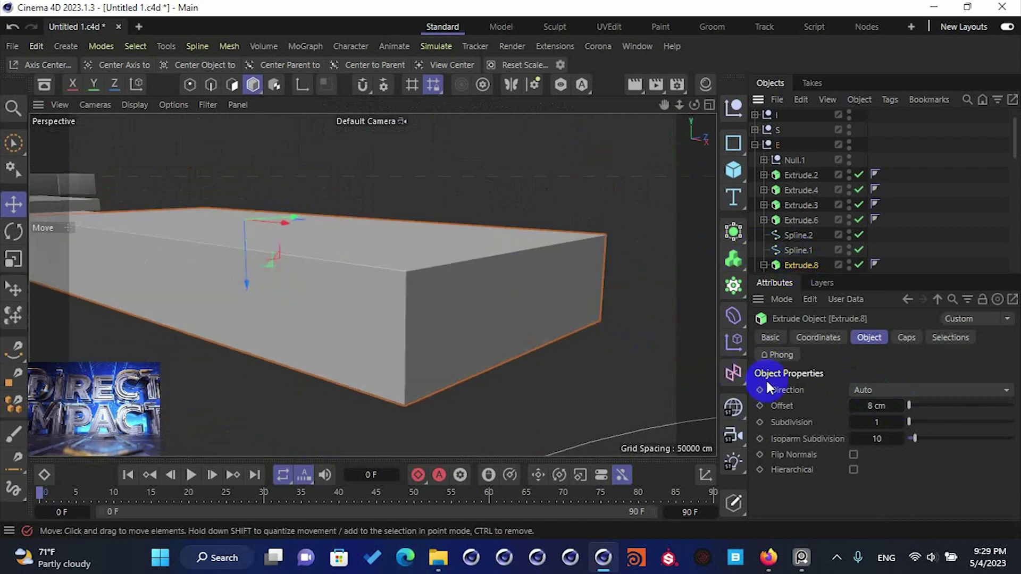
pyautogui.click(877, 407)
pyautogui.write('1')
pyautogui.press('Return')
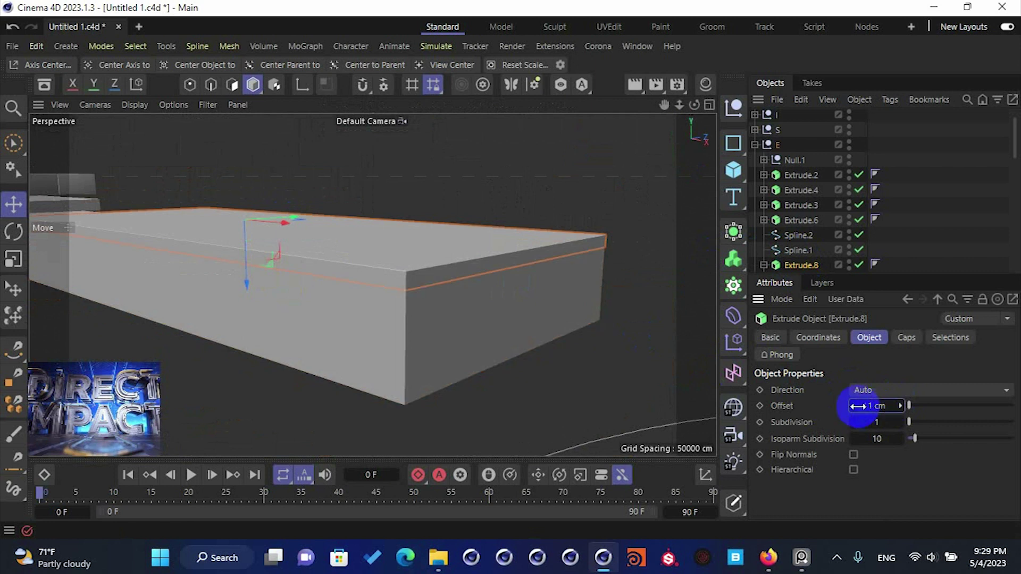
pyautogui.moveTo(248, 272); pyautogui.dragTo(241, 263)
pyautogui.keyDown('alt'); pyautogui.moveTo(445, 305); pyautogui.dragTo(470, 311); pyautogui.keyUp('alt')
pyautogui.scroll(-4, 471, 311)
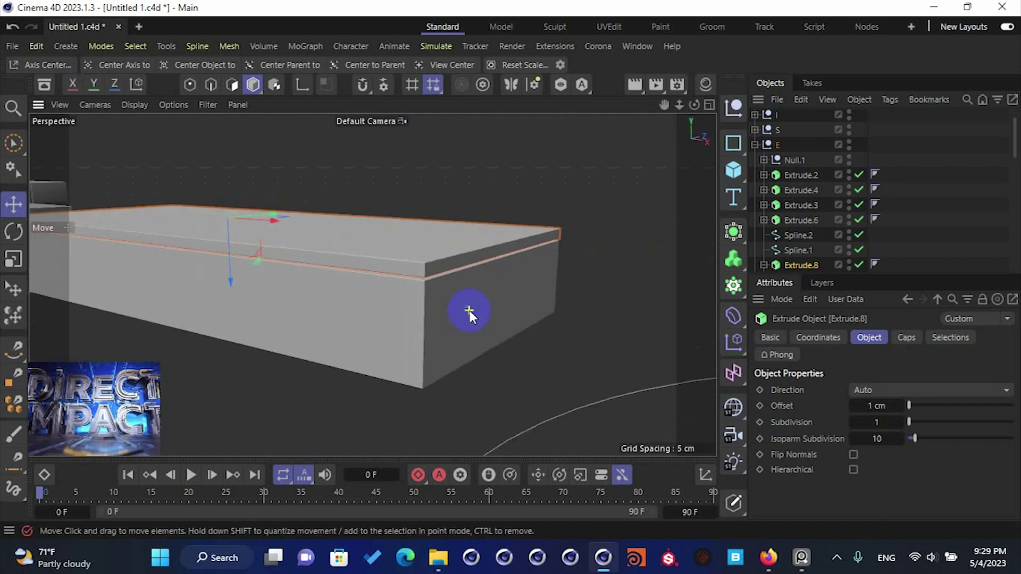
# - Display the mesh lines of the stacked blocks and collapse the hierarchies of both extrusions
pyautogui.keyDown('alt'); pyautogui.moveTo(377, 310); pyautogui.dragTo(383, 327); pyautogui.keyUp('alt')
pyautogui.click(420, 327)
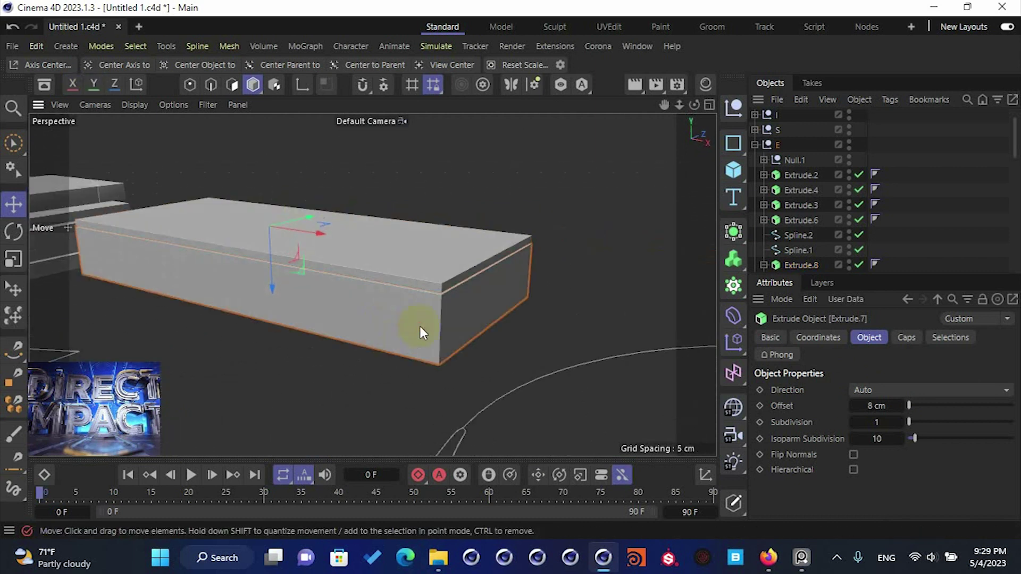
pyautogui.scroll(3, 421, 326)
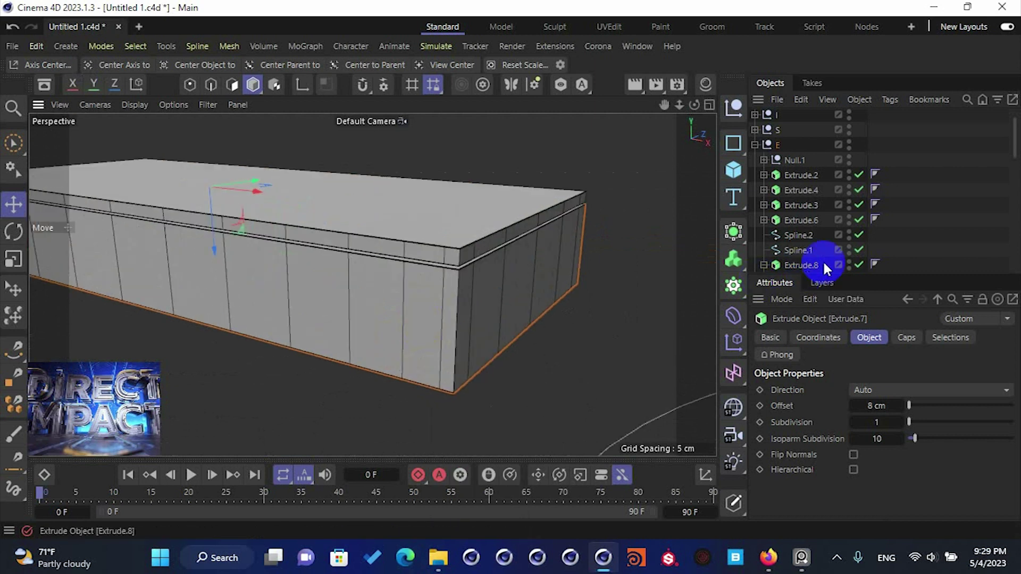
pyautogui.scroll(-2, 817, 256)
pyautogui.click(764, 206)
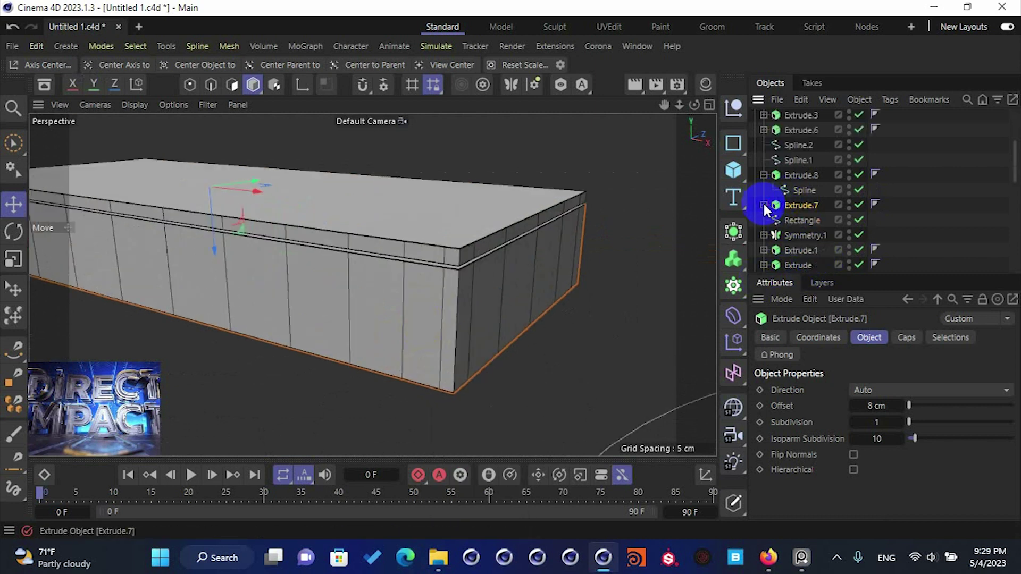
pyautogui.click(765, 176)
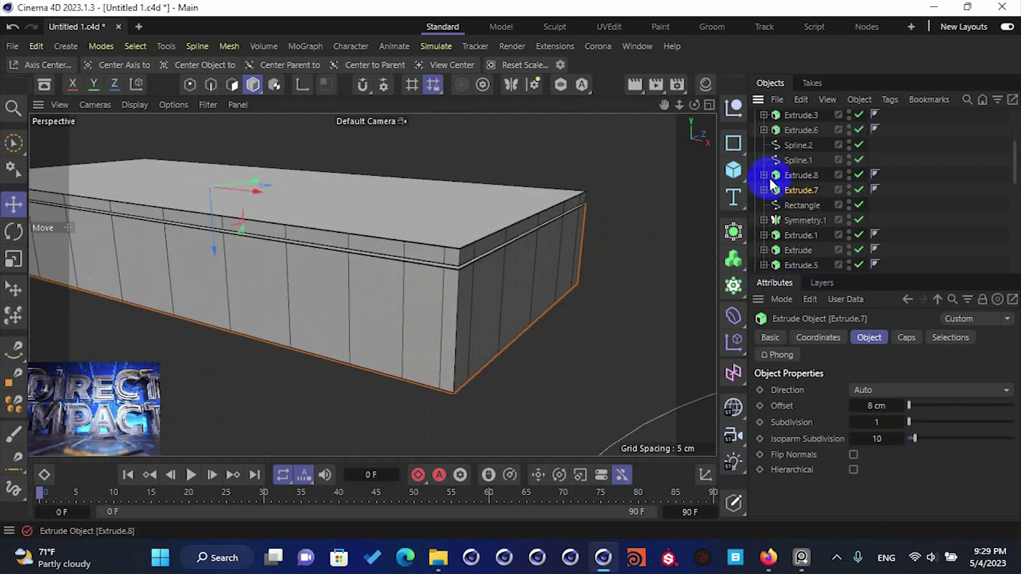
# - Set the lower block's isoparm subdivision to 6
pyautogui.click(801, 178)
pyautogui.click(520, 291)
pyautogui.click(804, 189)
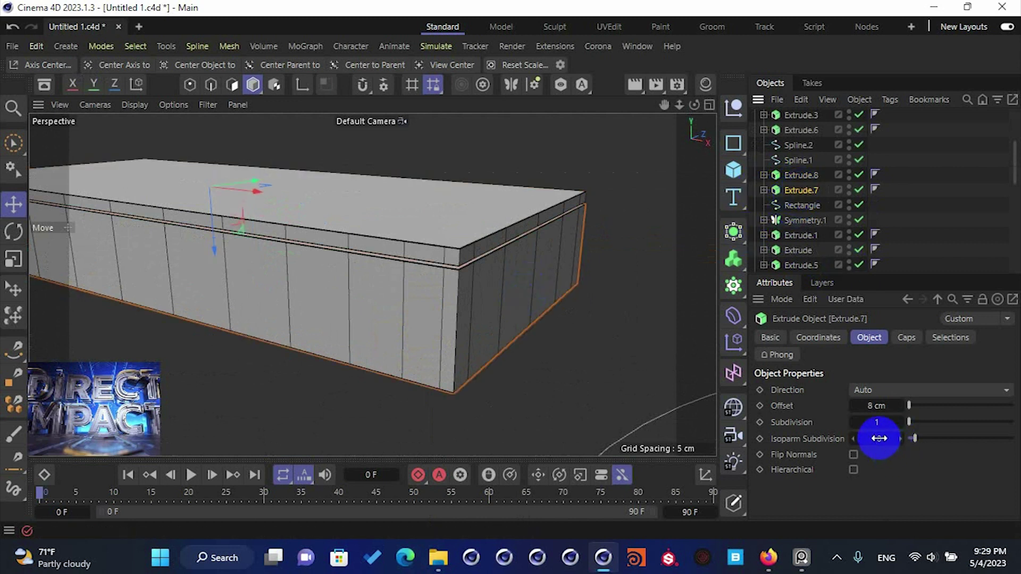
pyautogui.click(854, 440)
pyautogui.click(853, 439)
pyautogui.click(853, 439)
pyautogui.click(853, 439)
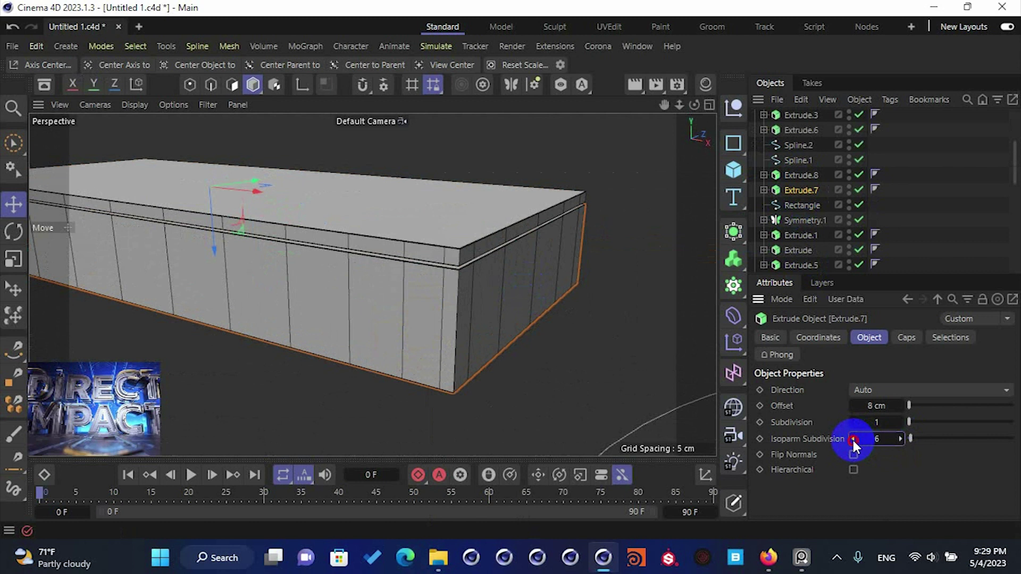
# - Try toggling Break Phong Rounding and Avoid Self Intersections in the lower block's cap settings
pyautogui.click(905, 337)
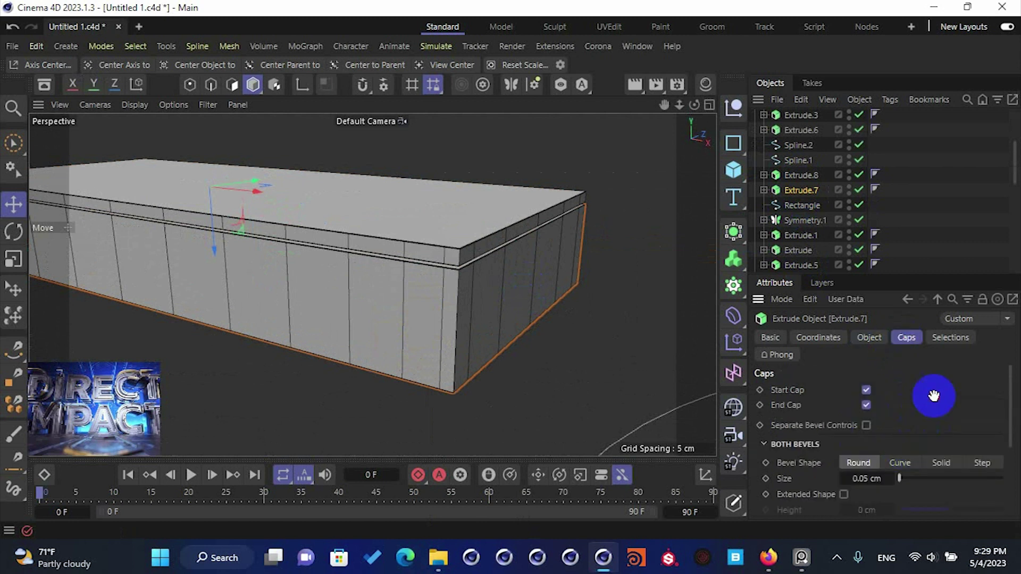
pyautogui.scroll(-5, 899, 462)
pyautogui.click(865, 511)
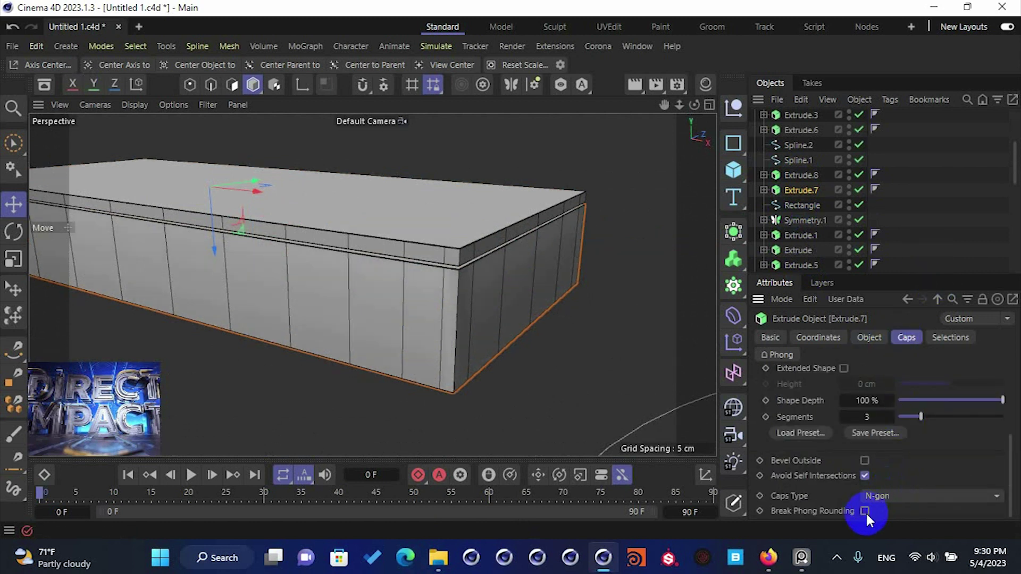
pyautogui.click(866, 475)
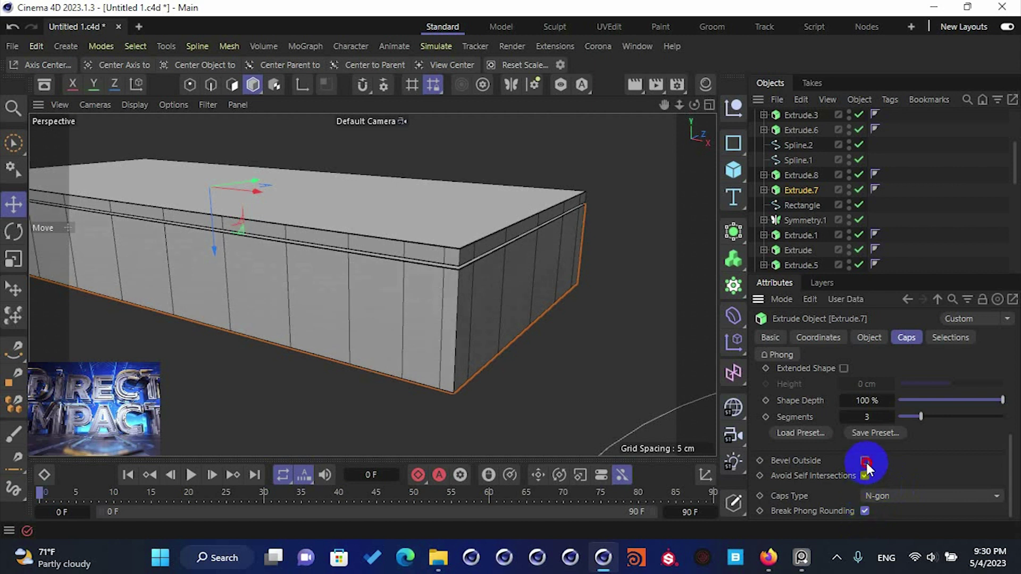
pyautogui.click(865, 475)
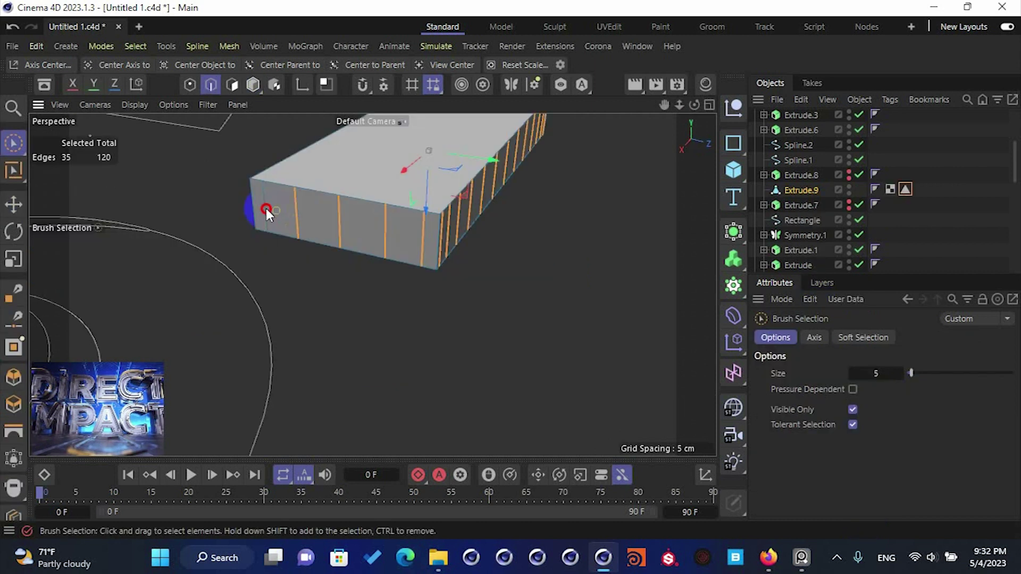
# - Add the remaining vertical side edges of the polygonal block to the edge selection and dissolve them
pyautogui.scroll(5, 486, 208)
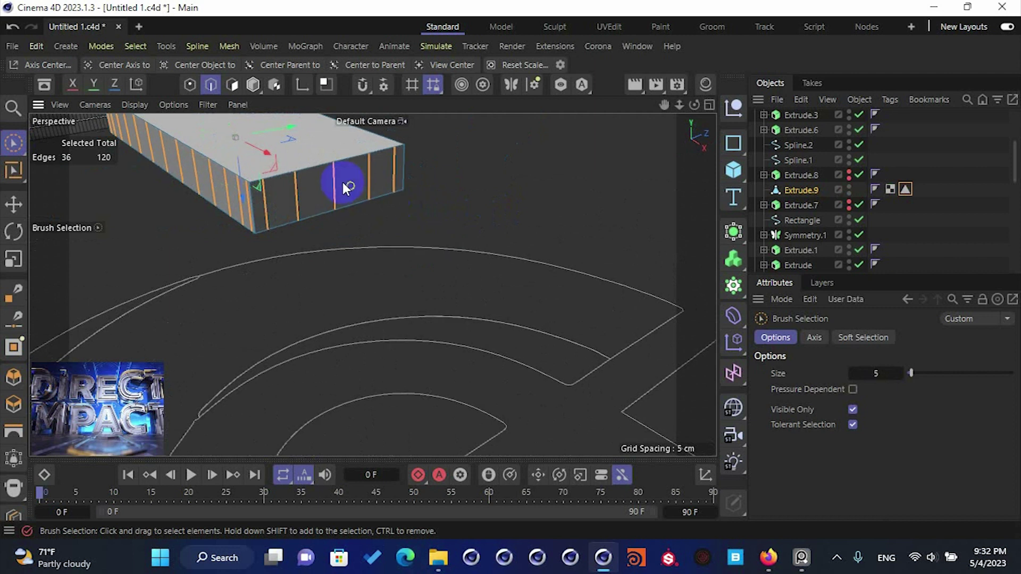
pyautogui.rightClick(439, 229)
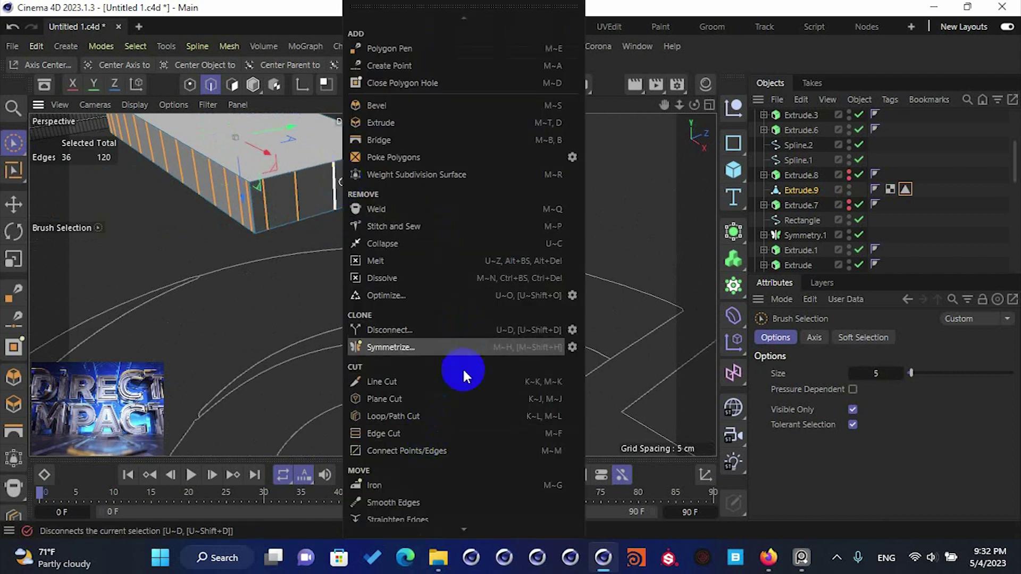
pyautogui.moveTo(454, 524)
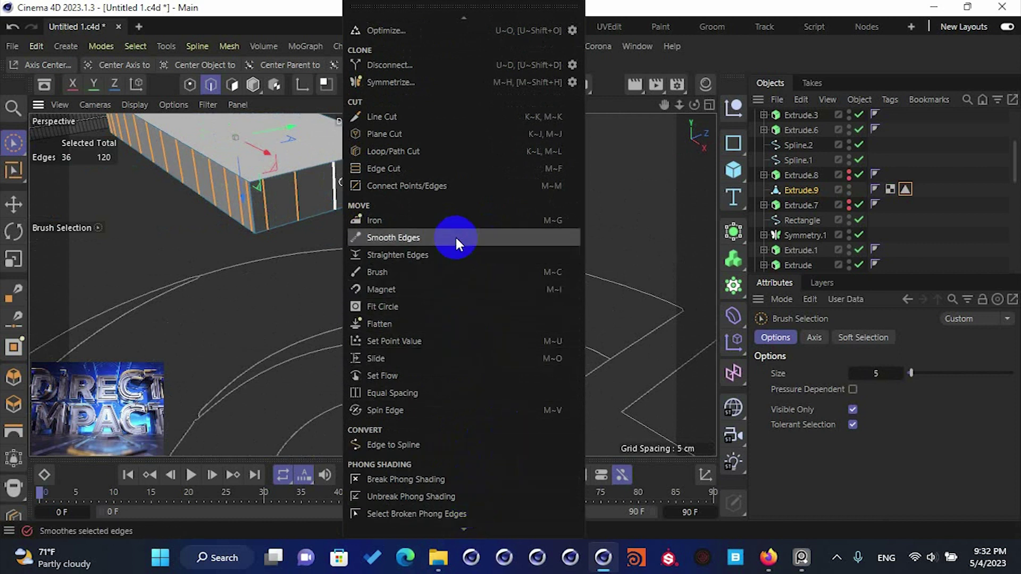
pyautogui.moveTo(453, 23)
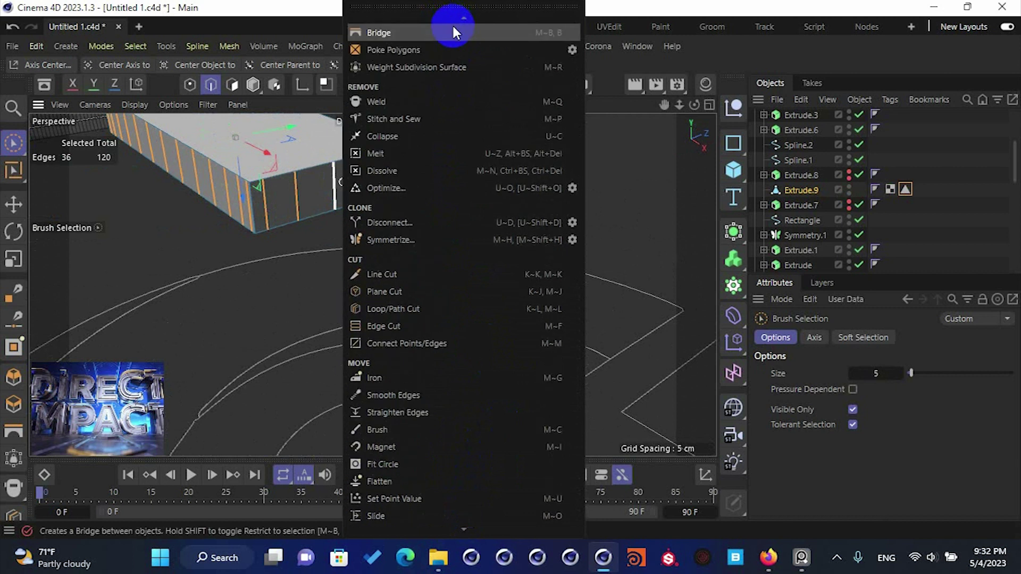
pyautogui.click(410, 168)
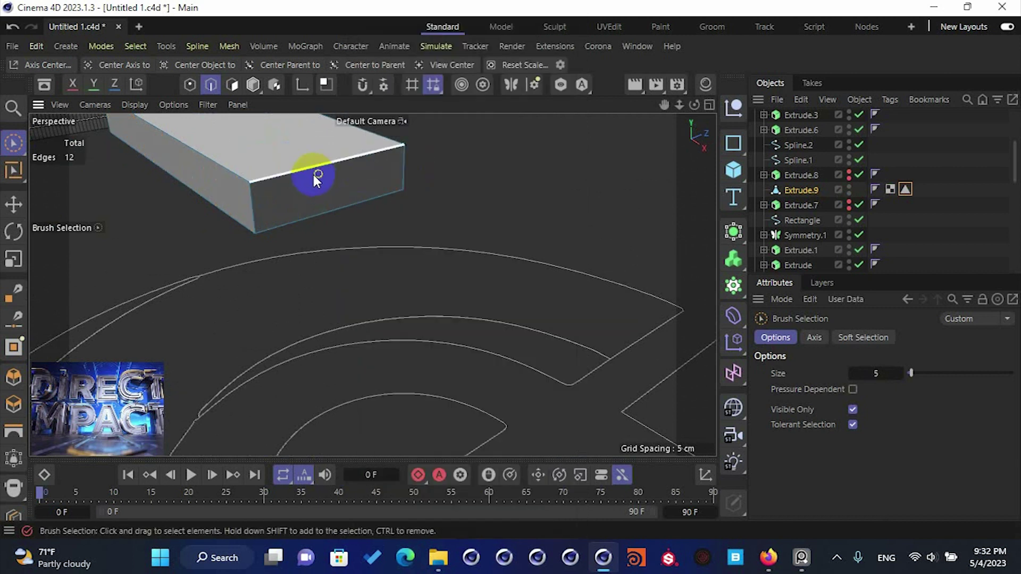
# - Put the simplified polygonal block (Extrude.9) inside an Atom Array generator
pyautogui.scroll(5, 327, 260)
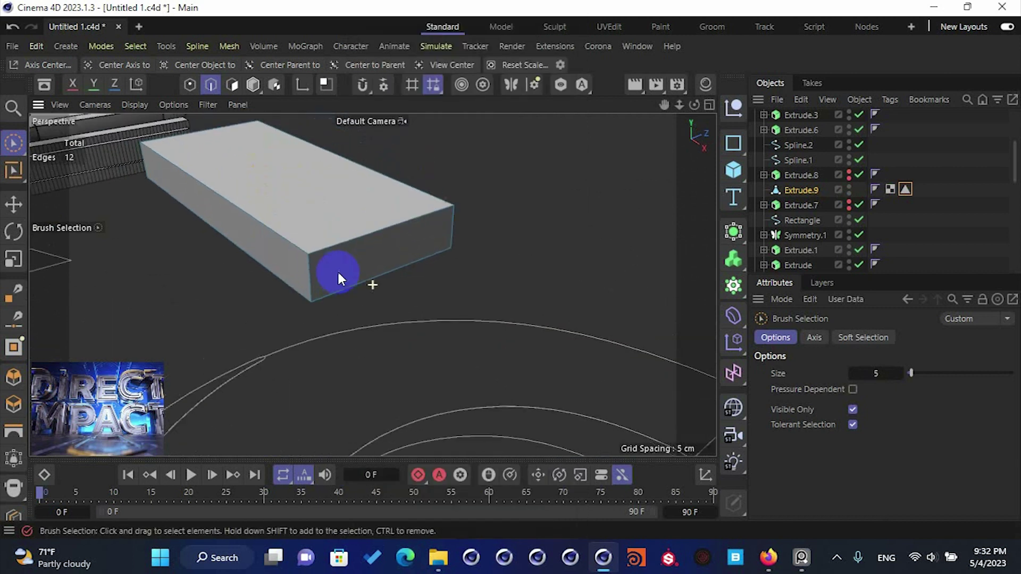
pyautogui.moveTo(365, 266)
pyautogui.keyDown('alt'); pyautogui.mouseDown()
pyautogui.moveTo(408, 207)
pyautogui.moveTo(363, 250)
pyautogui.mouseUp(); pyautogui.keyUp('alt')
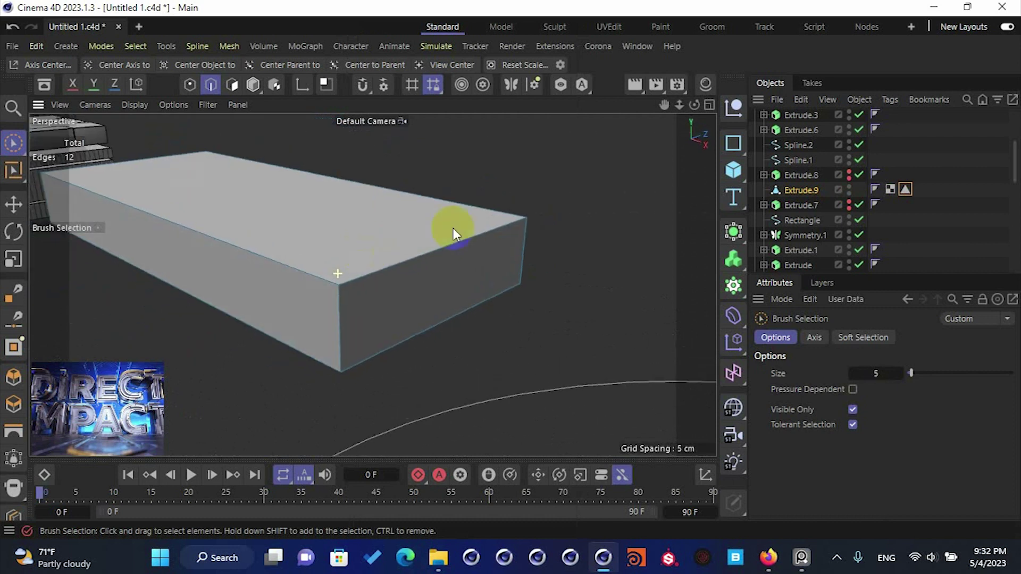
pyautogui.click(801, 190)
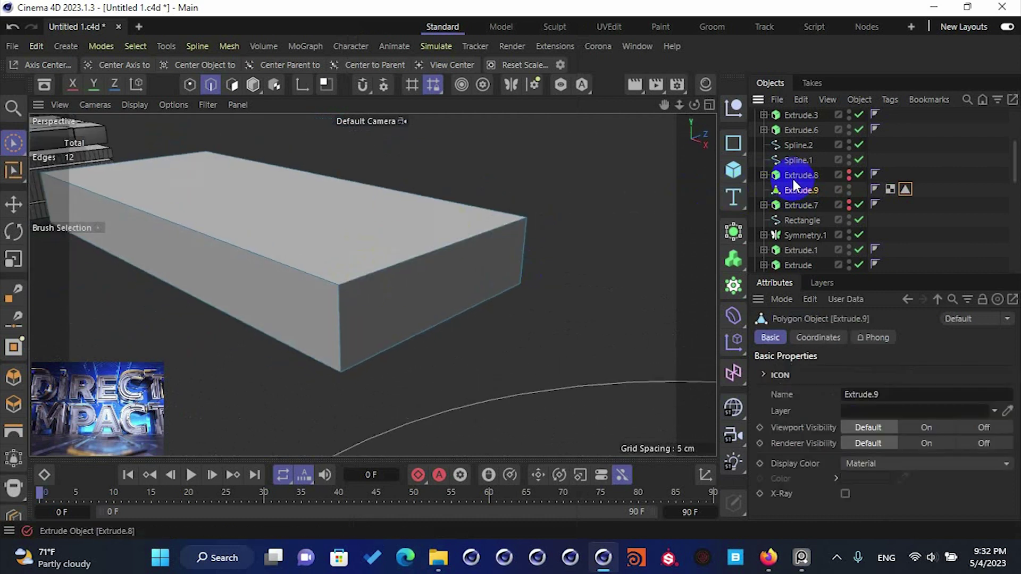
pyautogui.click(738, 242)
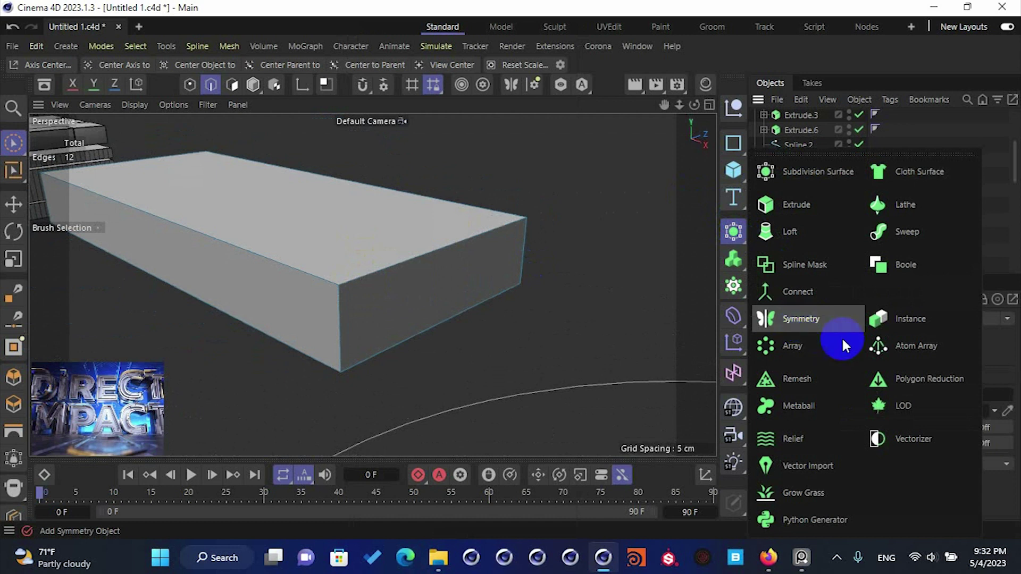
pyautogui.click(908, 345)
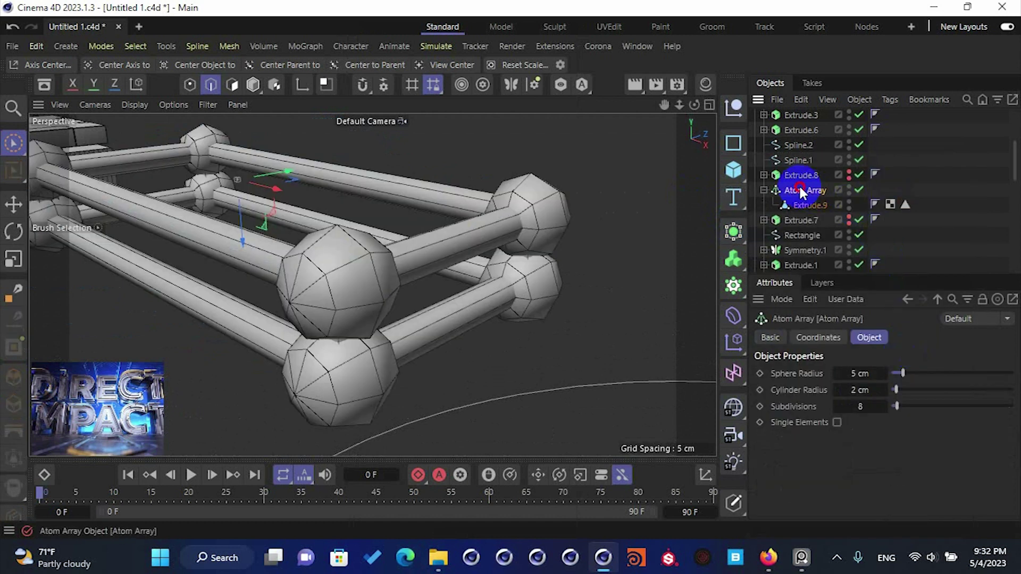
# - Set the Atom Array's sphere radius and cylinder radius both to 0.2 cm
pyautogui.moveTo(840, 374); pyautogui.dragTo(840, 374)
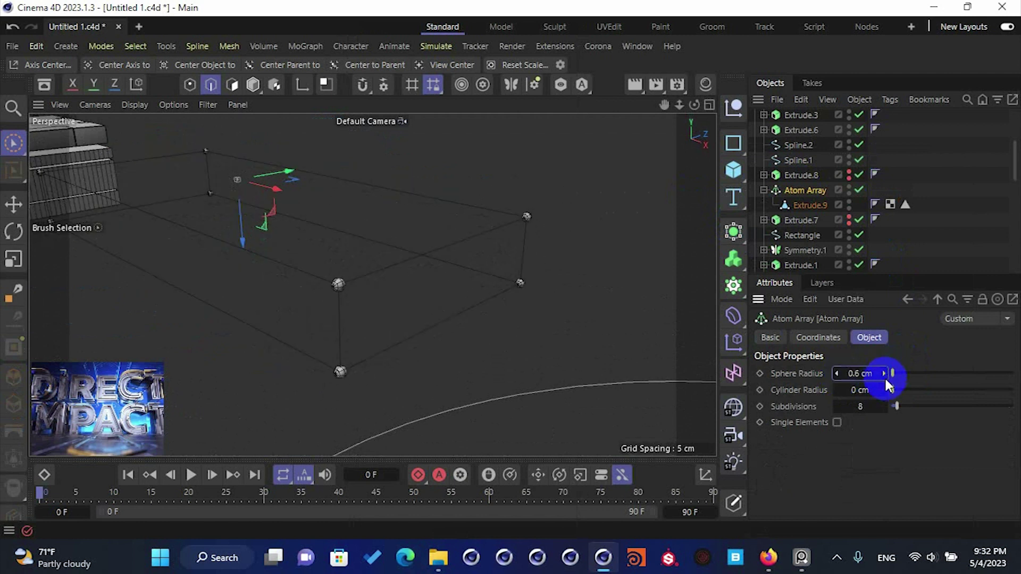
pyautogui.click(885, 389)
pyautogui.click(884, 390)
pyautogui.click(837, 391)
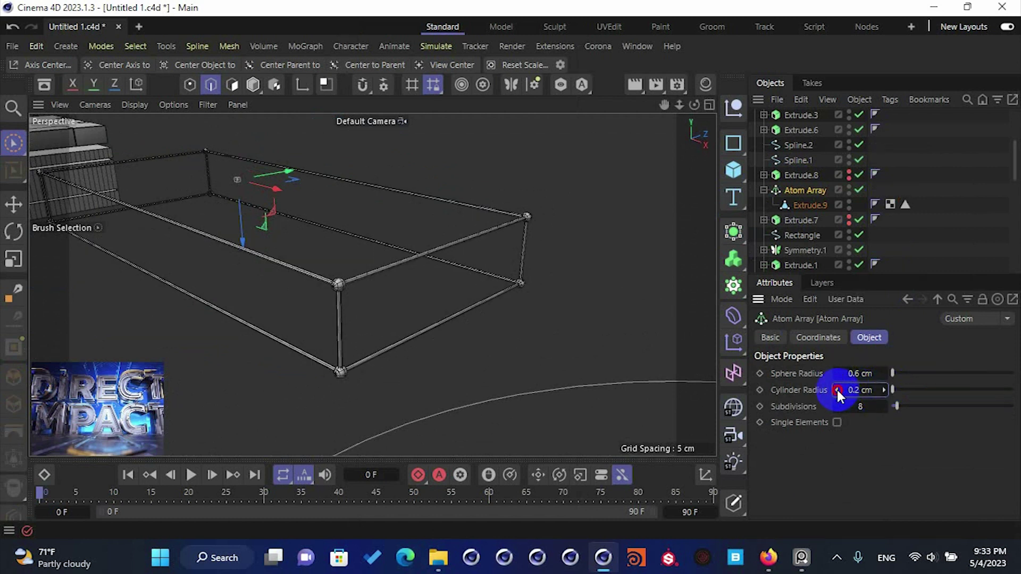
pyautogui.click(837, 374)
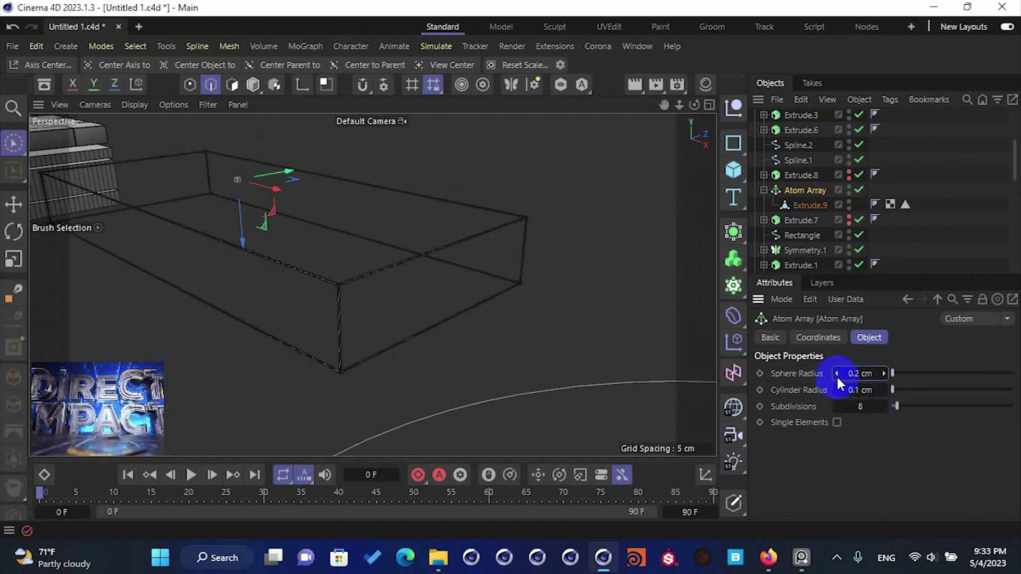
pyautogui.click(837, 374)
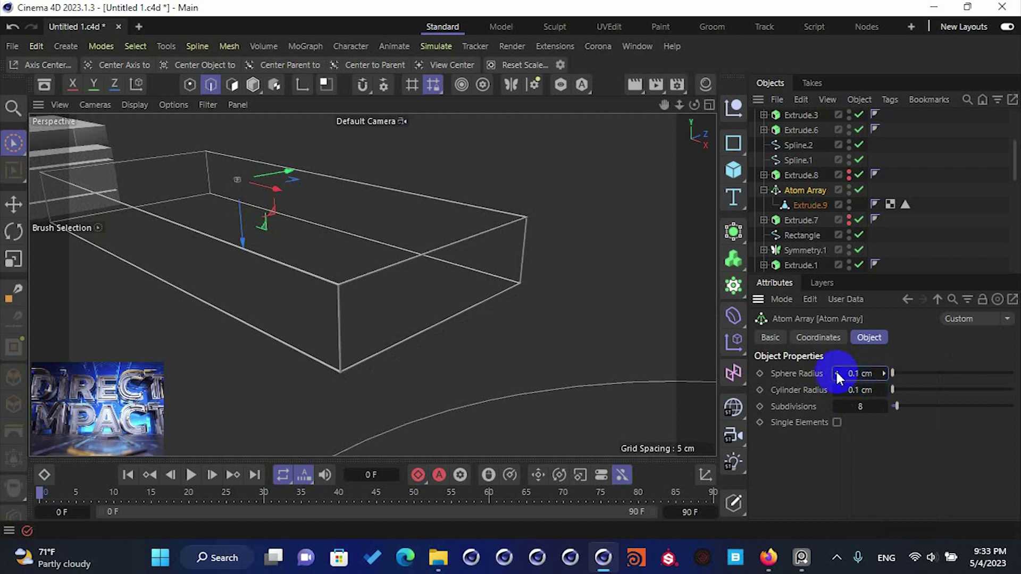
pyautogui.click(837, 374)
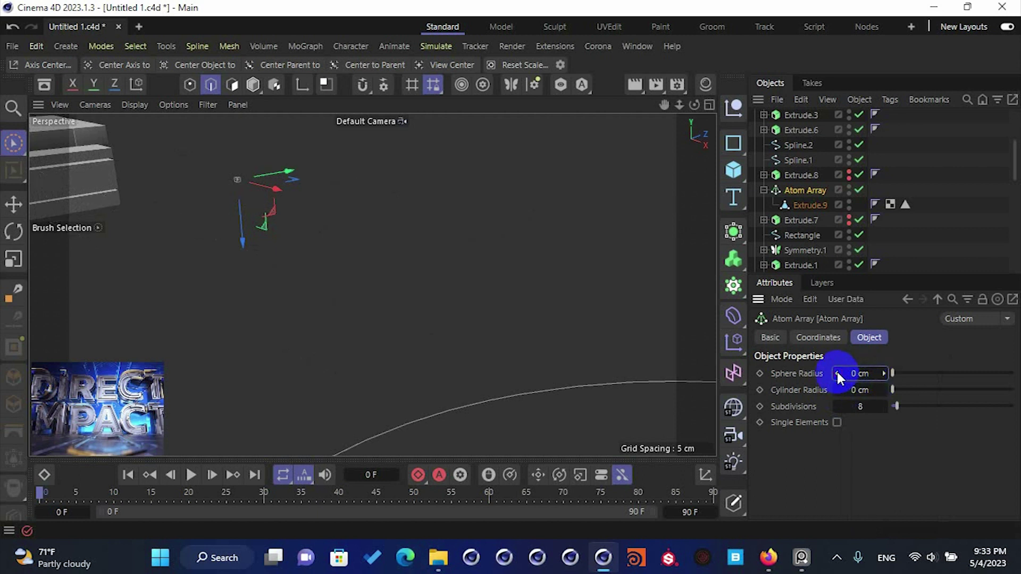
pyautogui.click(885, 390)
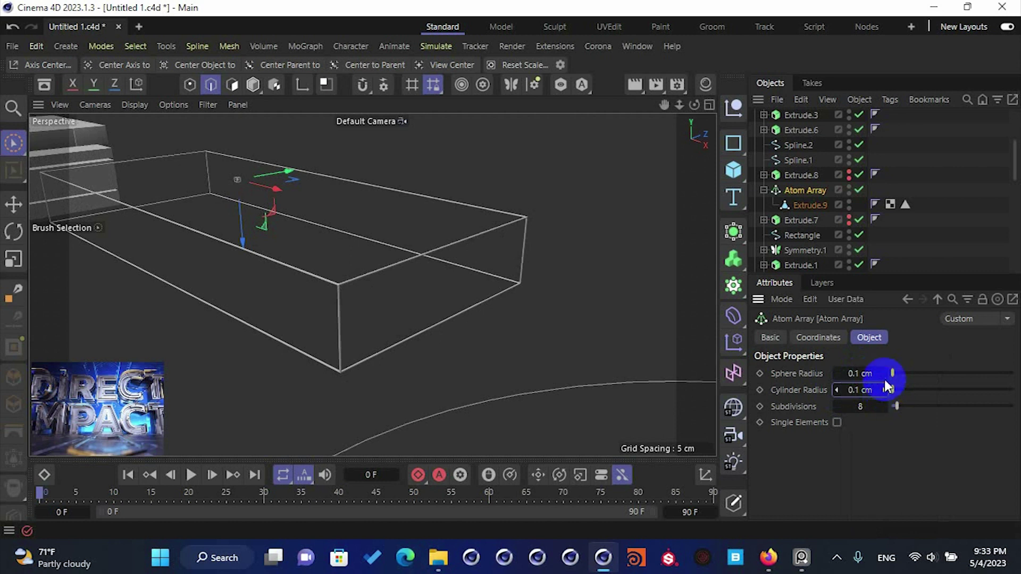
pyautogui.click(882, 373)
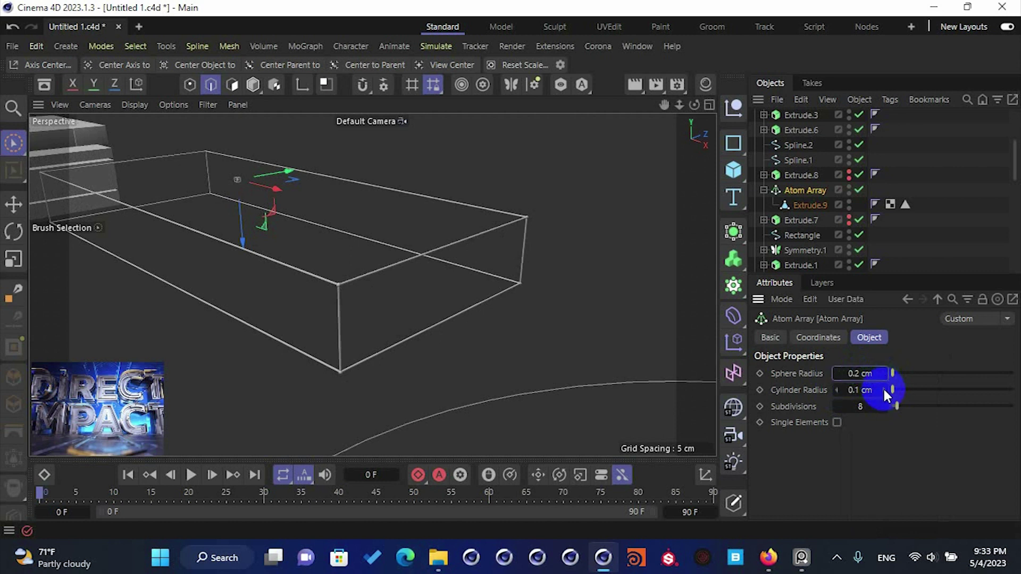
pyautogui.click(884, 389)
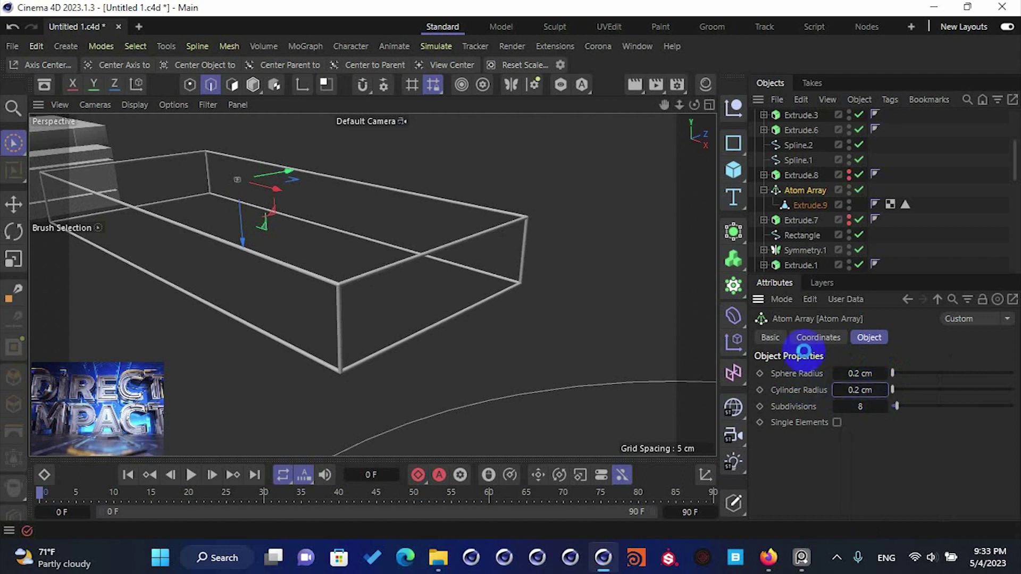
# - Show the hidden lower block and top slab again, and change from edge editing to Model mode
pyautogui.keyDown('alt'); pyautogui.click(849, 219); pyautogui.keyUp('alt')
pyautogui.keyDown('alt'); pyautogui.moveTo(491, 264); pyautogui.dragTo(372, 245); pyautogui.keyUp('alt')
pyautogui.click(255, 84)
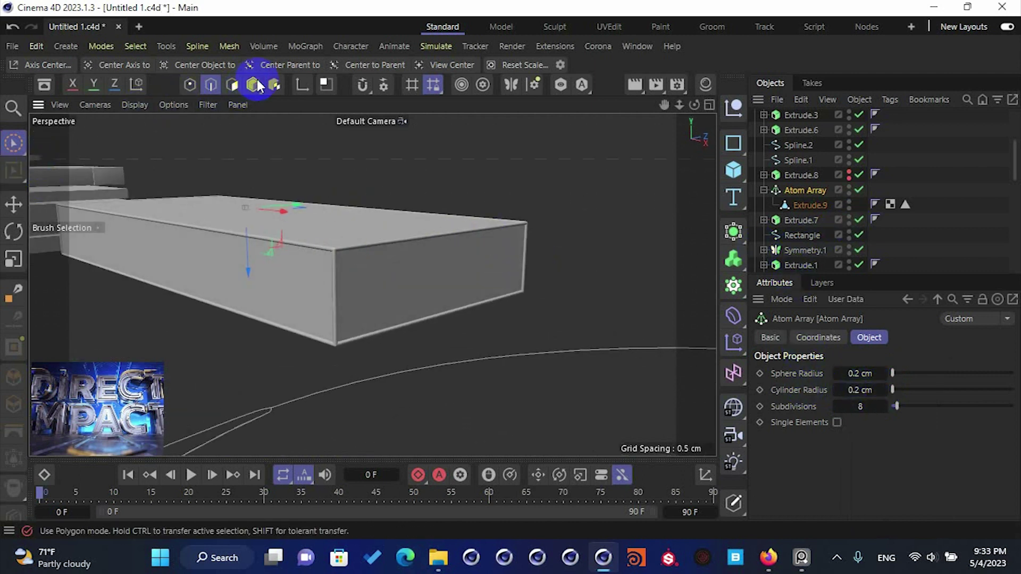
pyautogui.click(194, 333)
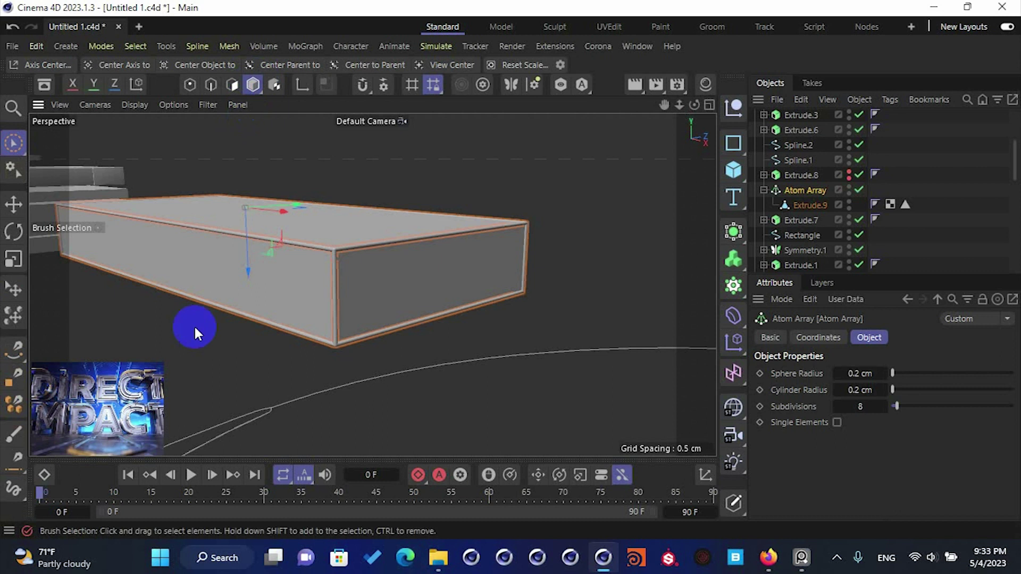
pyautogui.click(13, 205)
pyautogui.keyDown('alt'); pyautogui.moveTo(345, 249); pyautogui.dragTo(393, 276, button='middle'); pyautogui.keyUp('alt')
pyautogui.keyDown('alt'); pyautogui.click(849, 175); pyautogui.keyUp('alt')
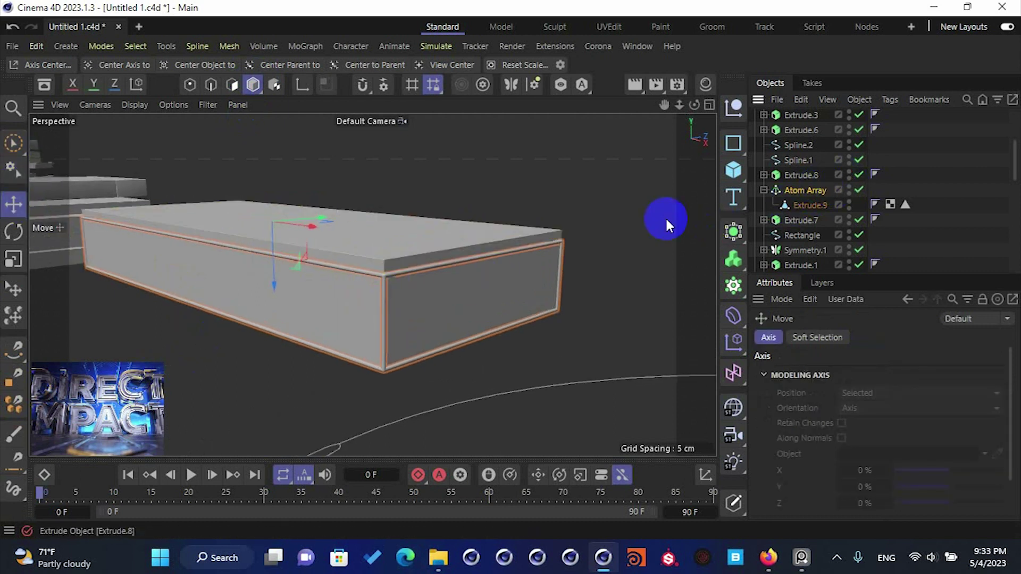
# - Adjust the top slab's height above the wire-framed block and check the stack from several angles
pyautogui.click(463, 196)
pyautogui.keyDown('alt'); pyautogui.moveTo(464, 196); pyautogui.dragTo(420, 229); pyautogui.keyUp('alt')
pyautogui.click(413, 237)
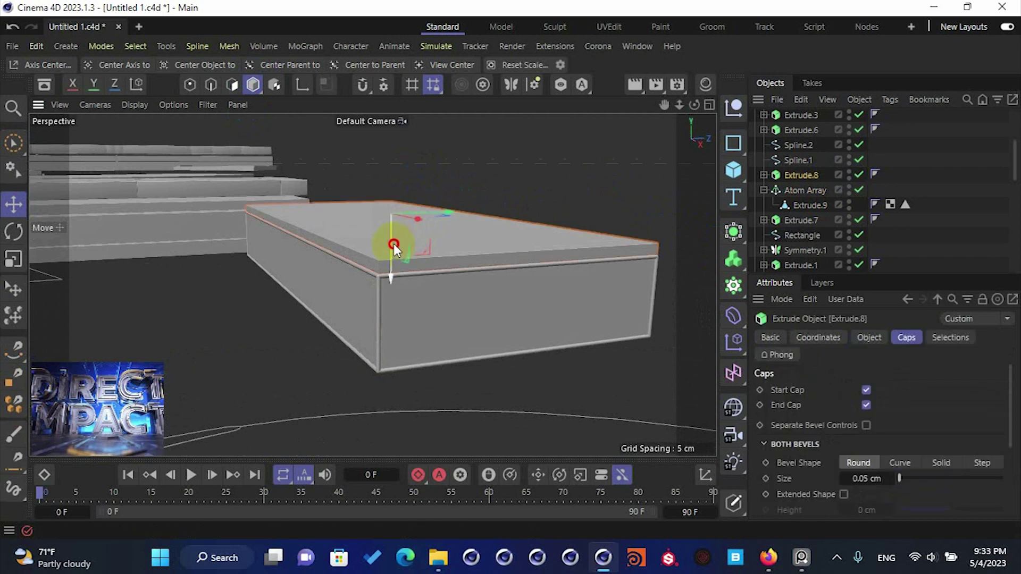
pyautogui.click(562, 178)
pyautogui.keyDown('alt'); pyautogui.moveTo(477, 253); pyautogui.dragTo(517, 269); pyautogui.keyUp('alt')
pyautogui.hotkey('ctrl', 's')
pyautogui.scroll(-3, 409, 219)
pyautogui.keyDown('alt'); pyautogui.moveTo(401, 216); pyautogui.dragTo(464, 301); pyautogui.keyUp('alt')
pyautogui.click(452, 261)
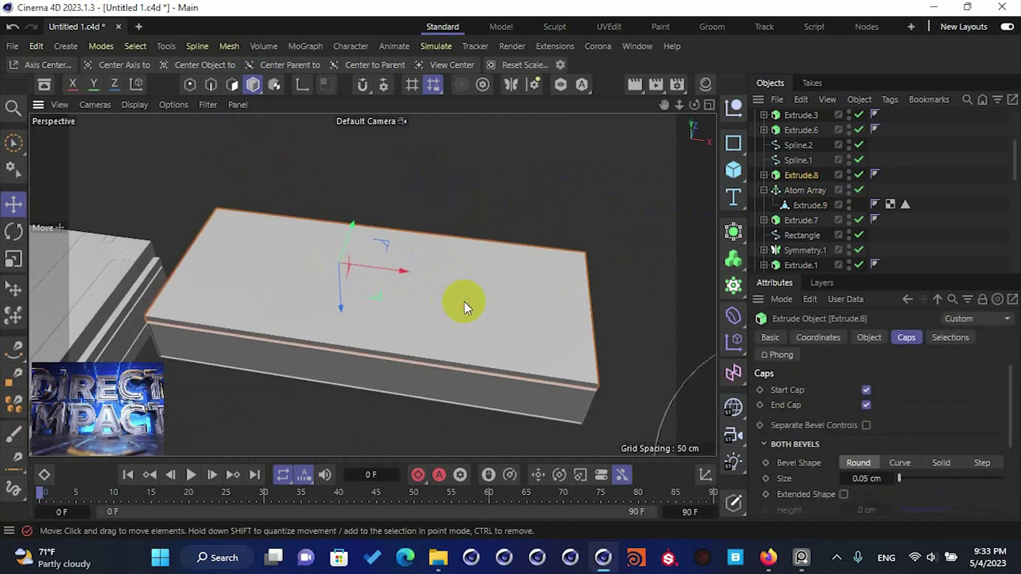
# - Copy the spline inside the top slab's extrusion (Extrude.8) out as a separate object above it
pyautogui.click(763, 175)
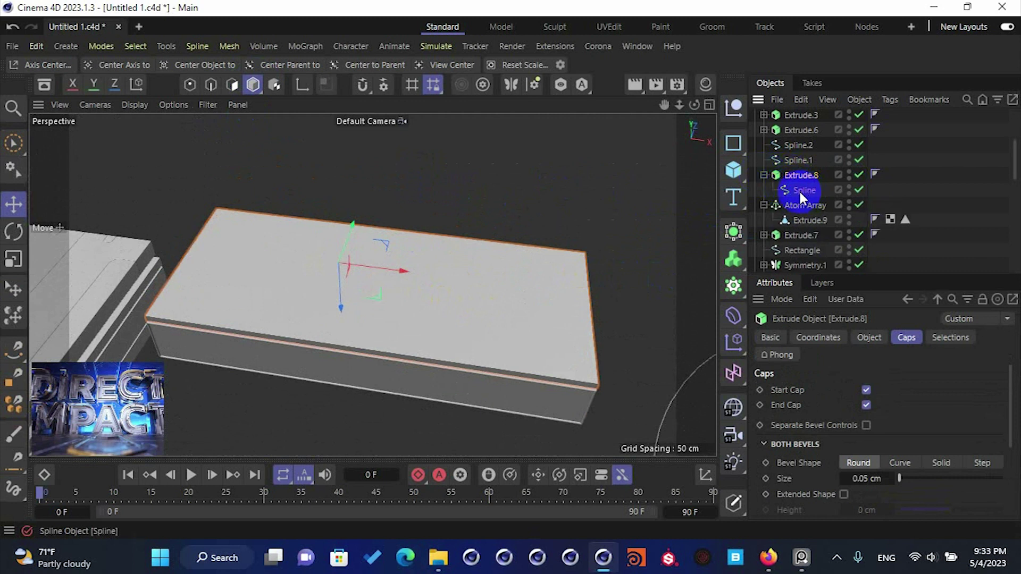
pyautogui.click(799, 189)
pyautogui.moveTo(799, 191); pyautogui.dragTo(802, 170)
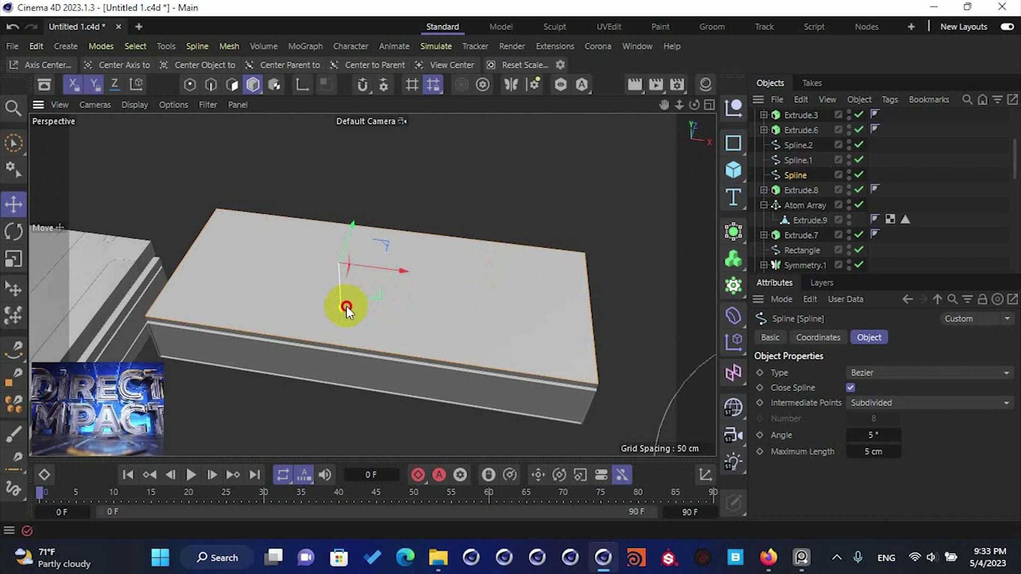
# - Draw a closed four-sided slanted spline over the left part of the rectangular outline in the Top view with the Spline Pen
pyautogui.middleClick(511, 234)
pyautogui.middleClick(429, 246)
pyautogui.scroll(-7, 430, 247)
pyautogui.keyDown('alt'); pyautogui.moveTo(472, 234); pyautogui.dragTo(454, 238, button='middle'); pyautogui.keyUp('alt')
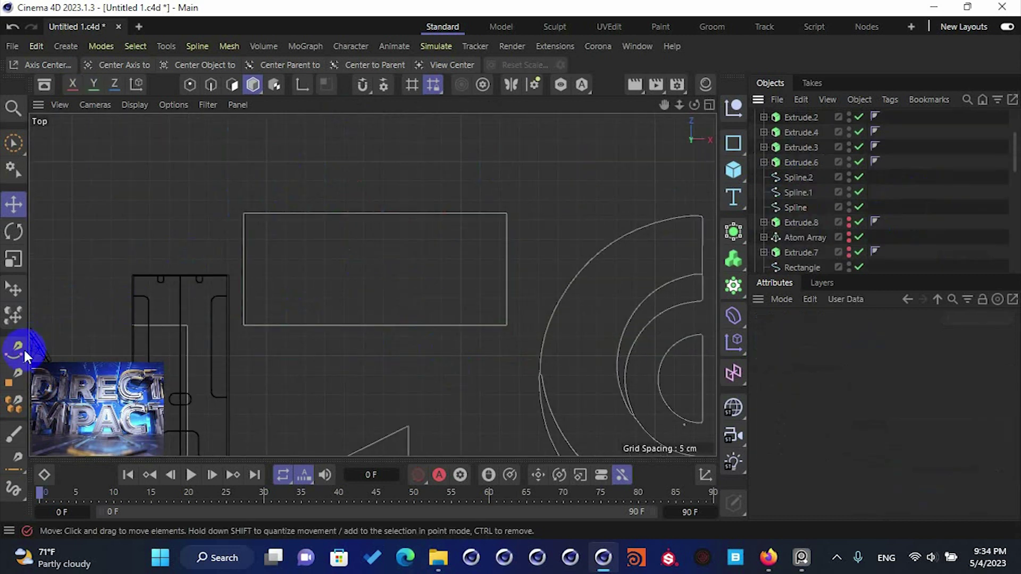
pyautogui.click(23, 348)
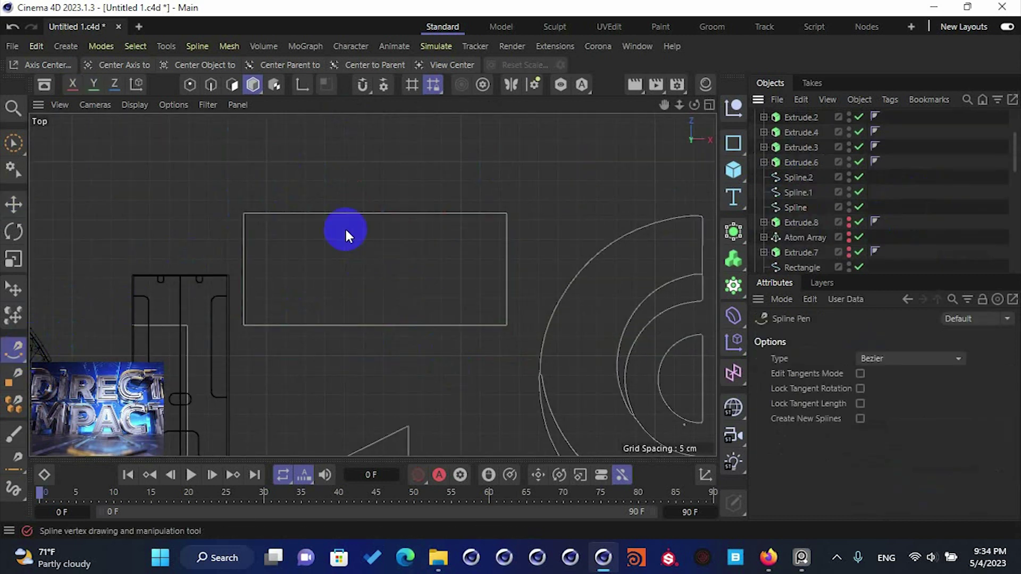
pyautogui.click(453, 372)
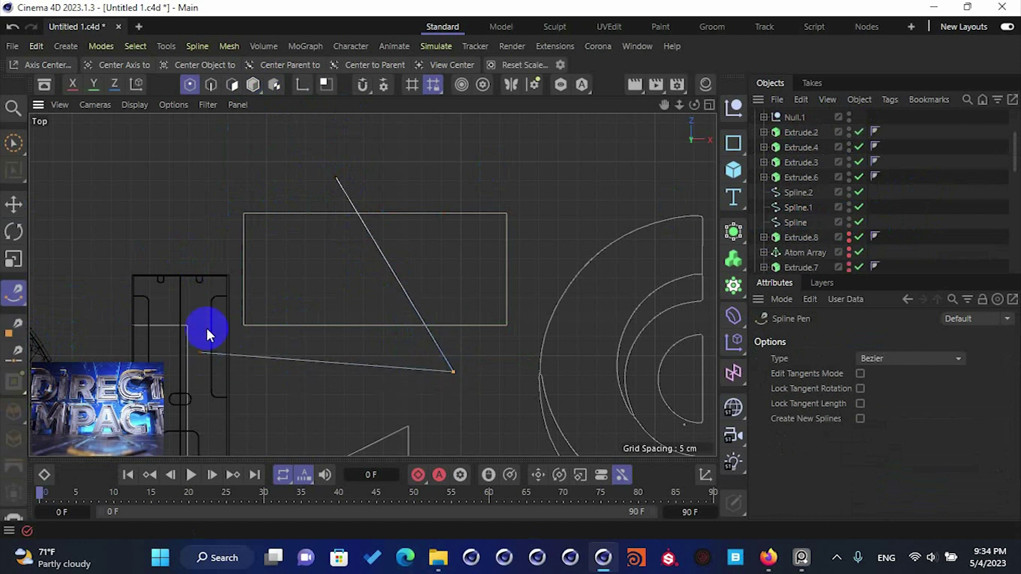
pyautogui.click(221, 183)
# - Move the new slanted spline into the E group, directly above the copied rectangular spline, and select it
pyautogui.click(14, 204)
pyautogui.moveTo(790, 117); pyautogui.dragTo(790, 247)
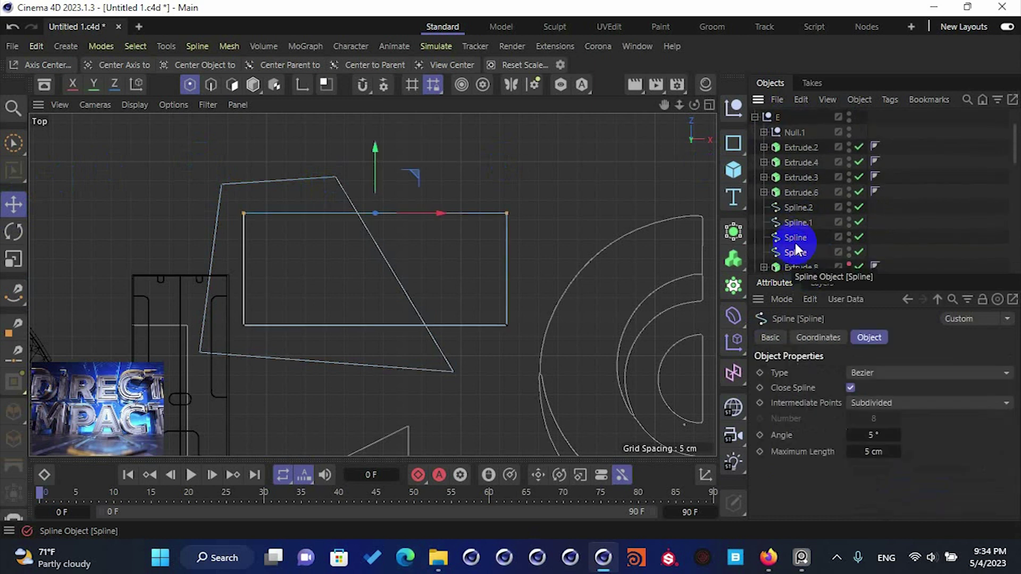
pyautogui.click(797, 235)
# - Center the slanted spline's axis on its points in Model mode with Axis Center
pyautogui.click(254, 85)
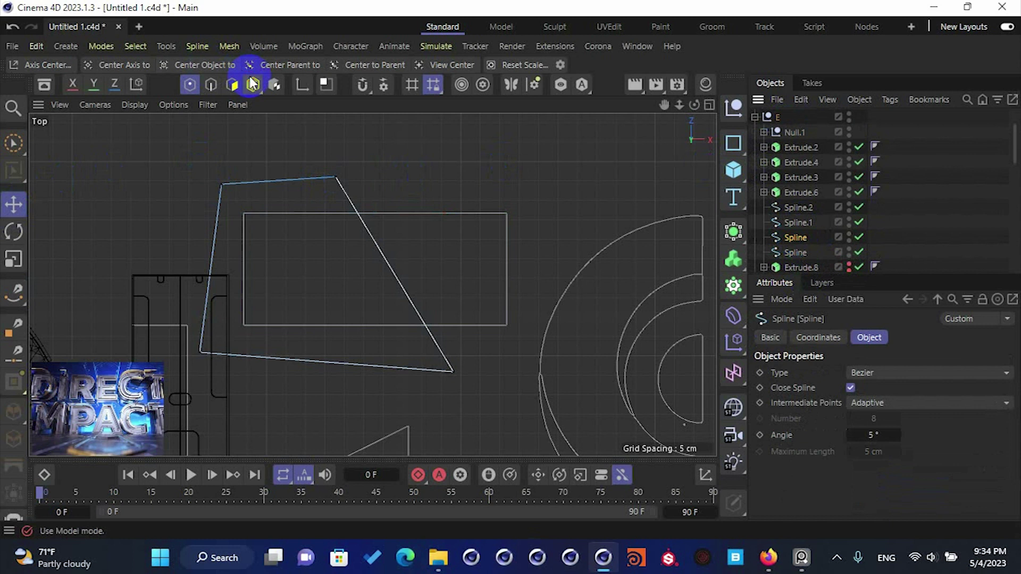
pyautogui.click(794, 237)
pyautogui.scroll(-5, 426, 242)
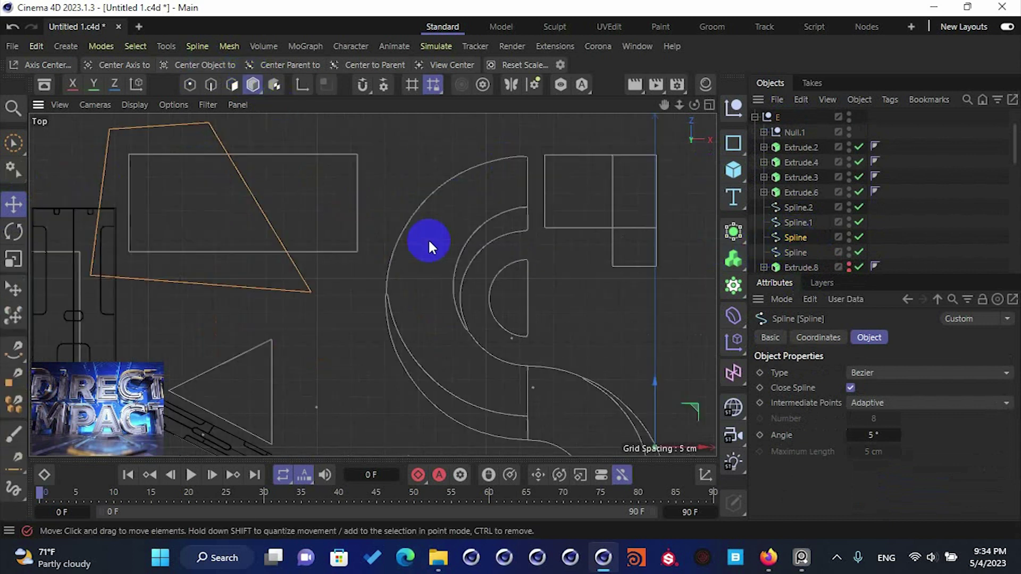
pyautogui.click(39, 69)
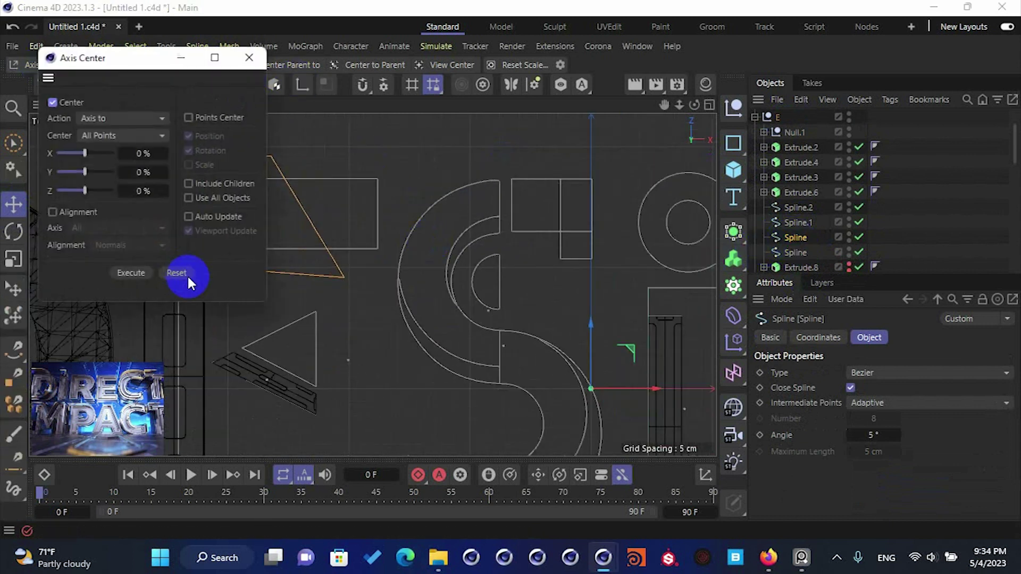
pyautogui.click(131, 272)
pyautogui.click(249, 57)
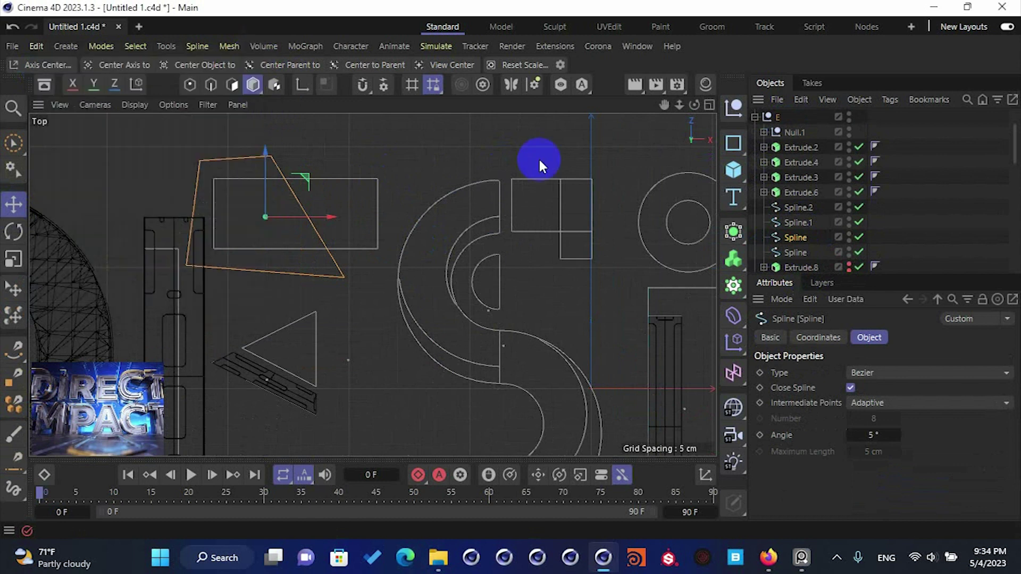
# - Add a Spline Mask as parent of the slanted spline and place the copied rectangular spline inside it below the slanted one
pyautogui.click(806, 224)
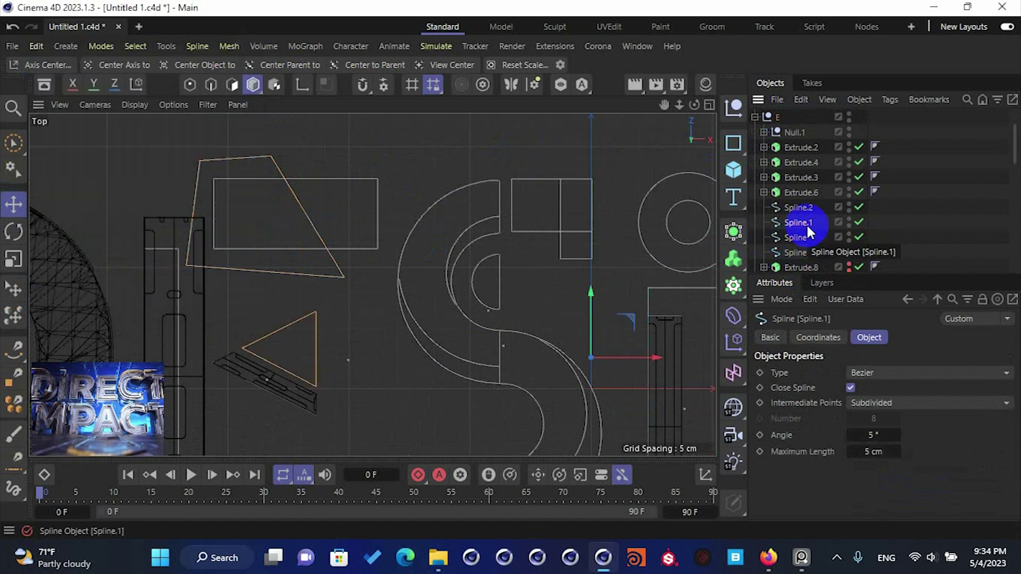
pyautogui.click(800, 252)
pyautogui.click(797, 239)
pyautogui.click(735, 232)
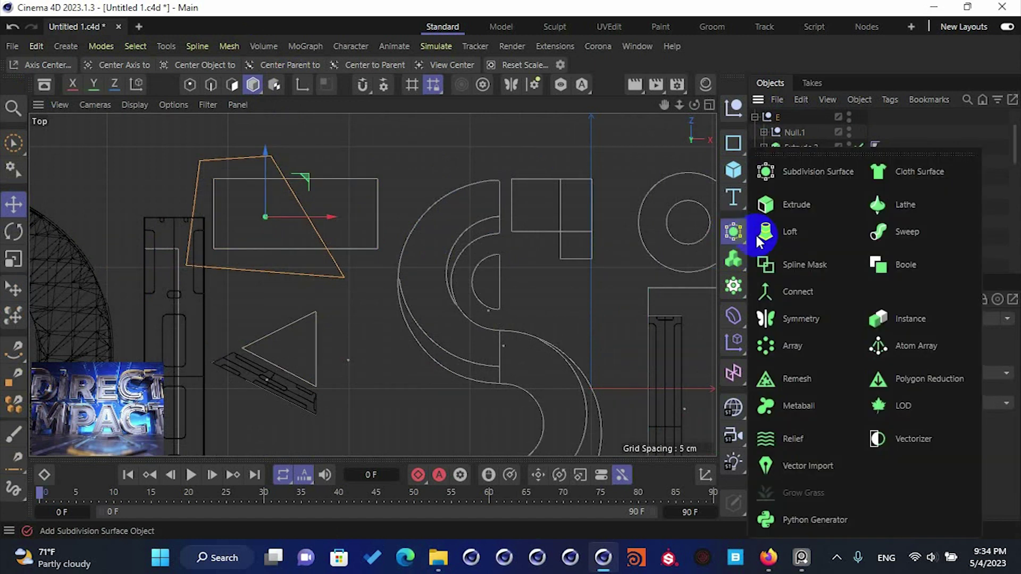
pyautogui.keyDown('alt'); pyautogui.click(797, 262); pyautogui.keyUp('alt')
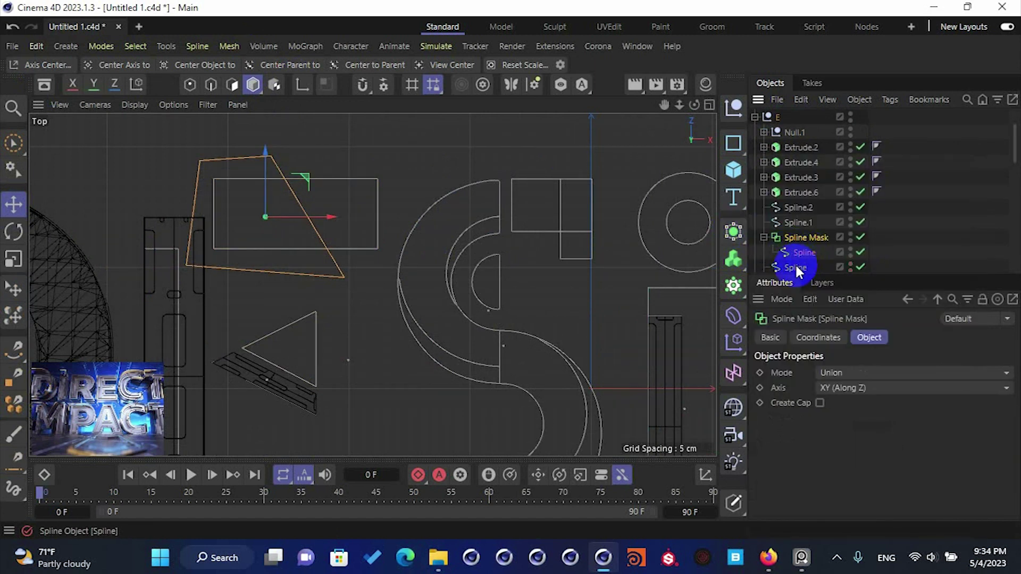
pyautogui.click(813, 259)
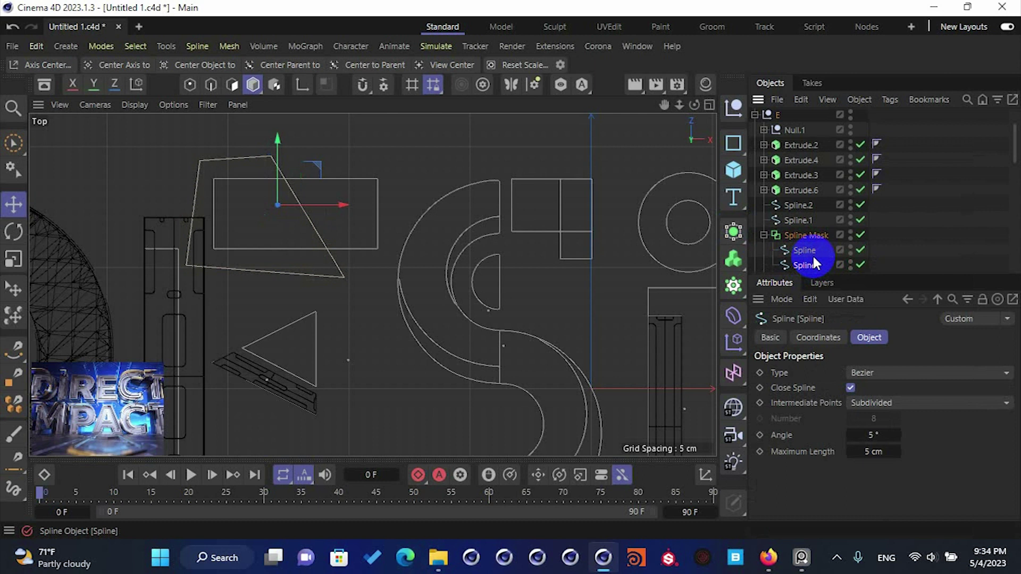
# - Try the Spline Mask with its mode set to A subtract B and its axis set to Viewport (Render View)
pyautogui.click(804, 234)
pyautogui.click(862, 372)
pyautogui.click(857, 408)
pyautogui.scroll(-3, 857, 375)
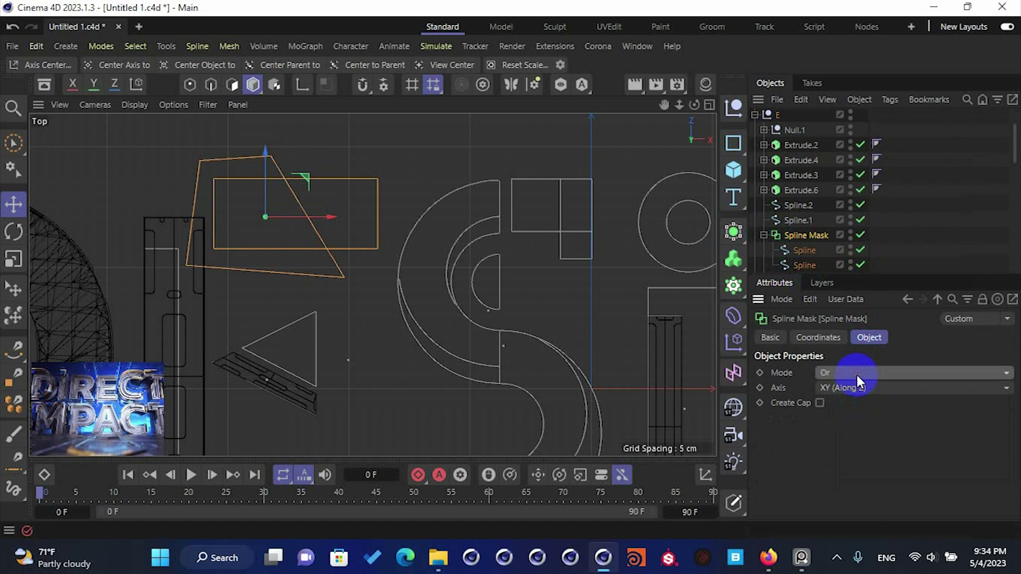
pyautogui.scroll(4, 857, 375)
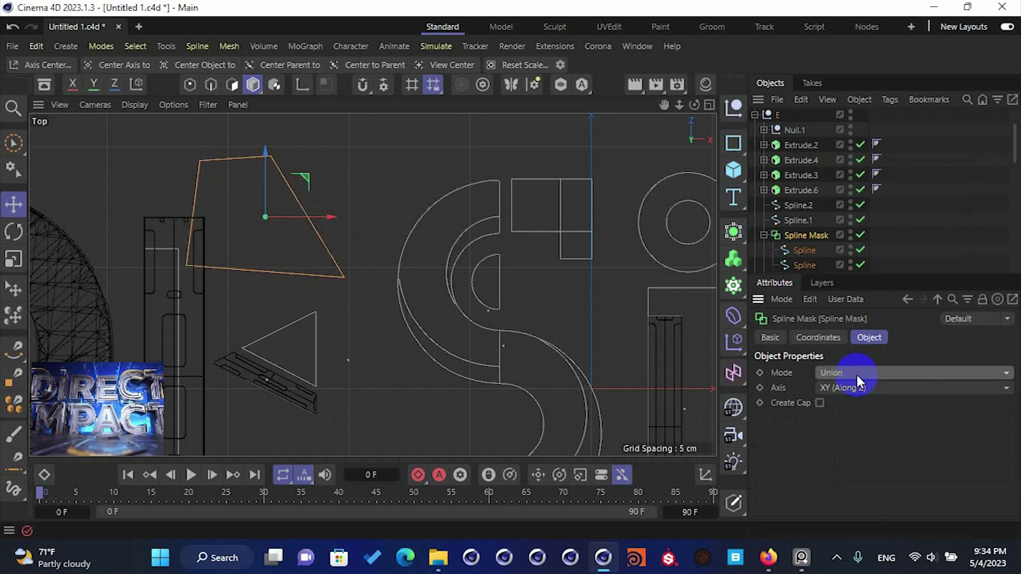
pyautogui.scroll(-1, 857, 375)
pyautogui.click(861, 387)
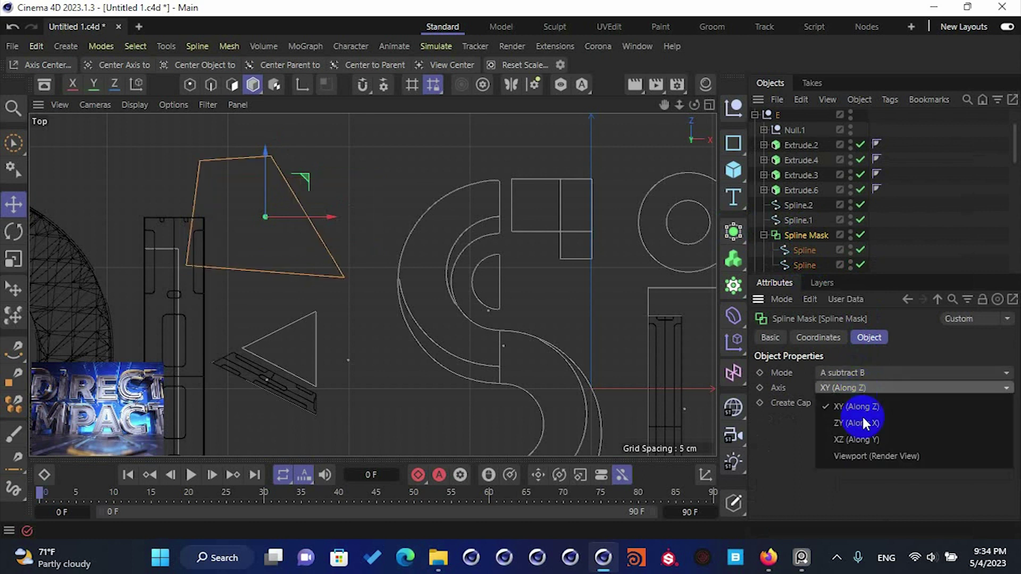
pyautogui.click(861, 456)
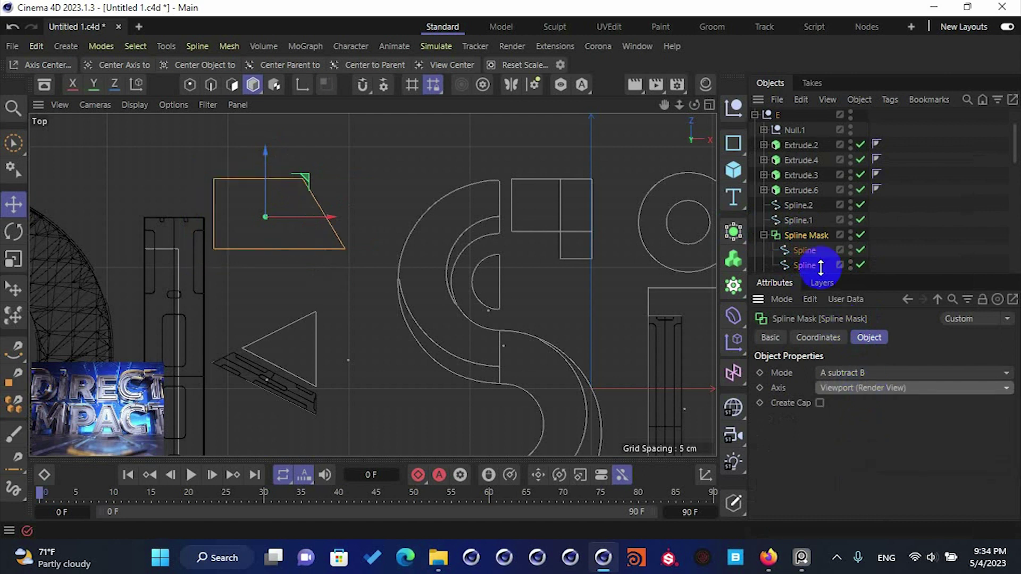
# - Add an Extrude generator as parent of the Spline Mask and set its offset to 1 cm
pyautogui.click(764, 235)
pyautogui.scroll(-2, 801, 237)
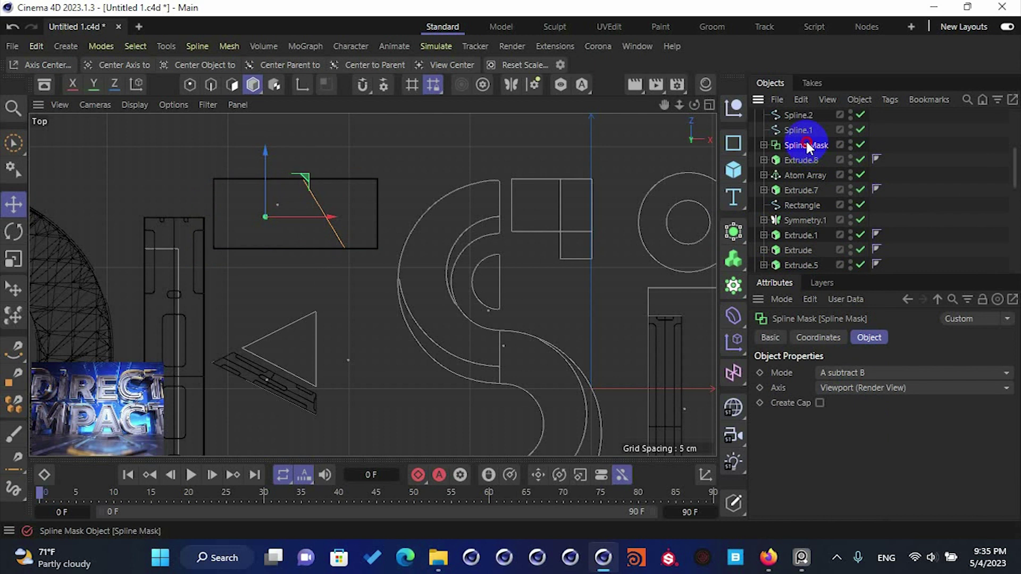
pyautogui.click(734, 231)
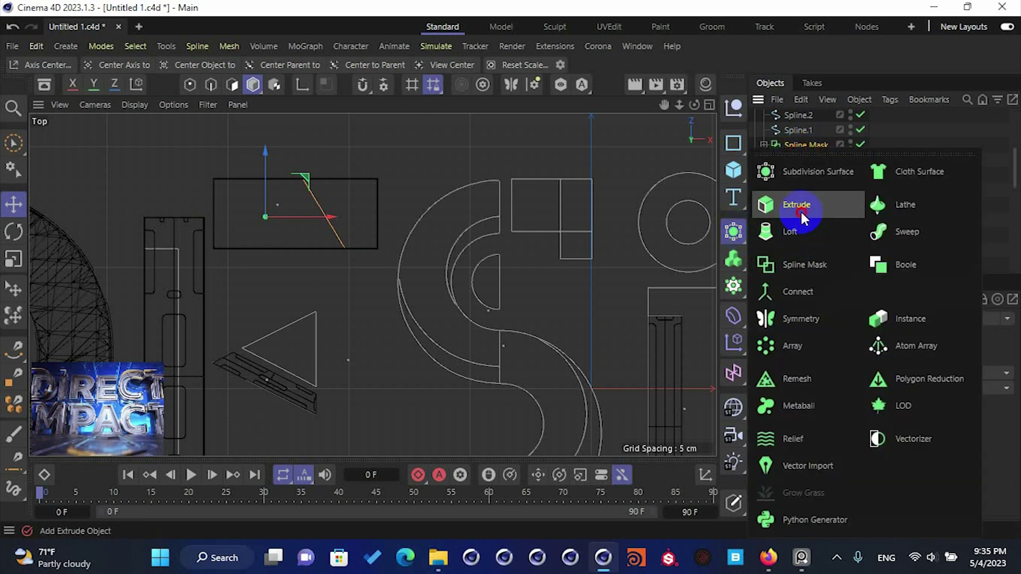
pyautogui.keyDown('alt'); pyautogui.click(800, 209); pyautogui.keyUp('alt')
pyautogui.click(867, 338)
pyautogui.doubleClick(858, 406)
pyautogui.write('1')
pyautogui.press('Return')
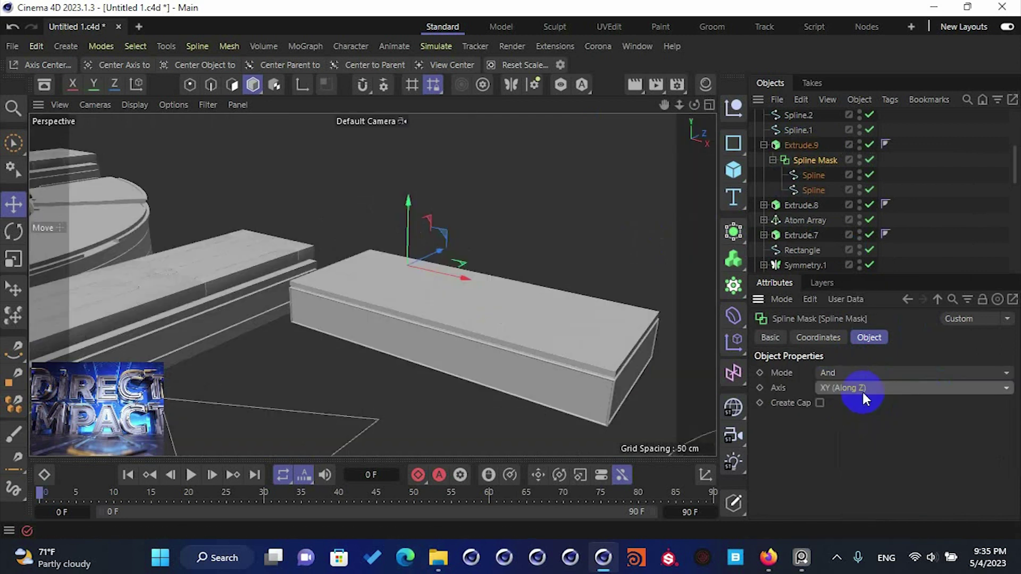
# - Set the axis of the Spline Mask inside the new extrusion to XZ (Along Y) and check the slanted cut up close
pyautogui.click(863, 391)
pyautogui.click(854, 425)
pyautogui.click(856, 389)
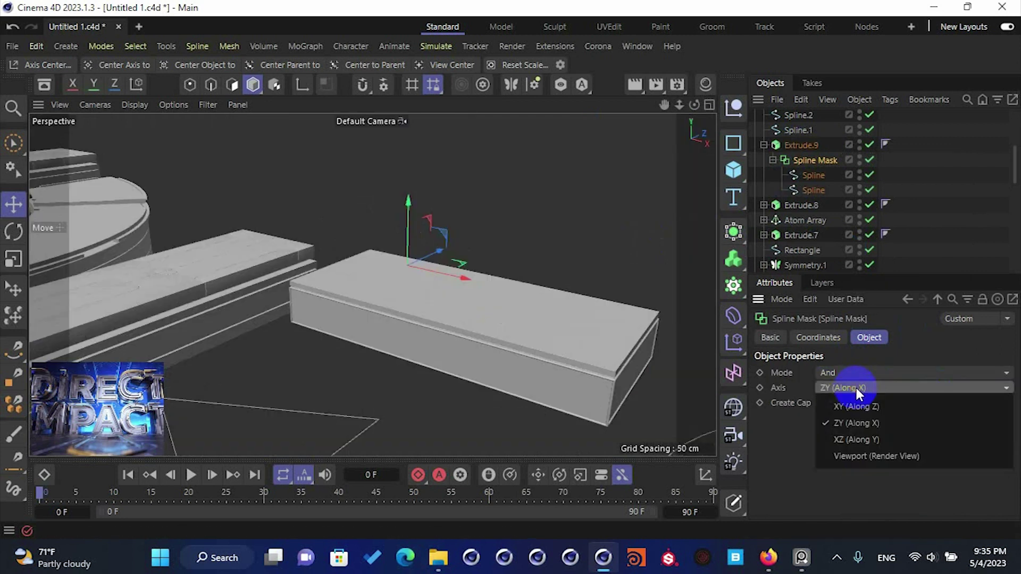
pyautogui.click(853, 438)
pyautogui.moveTo(492, 267)
pyautogui.keyDown('alt'); pyautogui.mouseDown()
pyautogui.moveTo(367, 242)
pyautogui.moveTo(411, 241)
pyautogui.moveTo(481, 208)
pyautogui.moveTo(483, 266)
pyautogui.mouseUp(); pyautogui.keyUp('alt')
pyautogui.scroll(5, 455, 295)
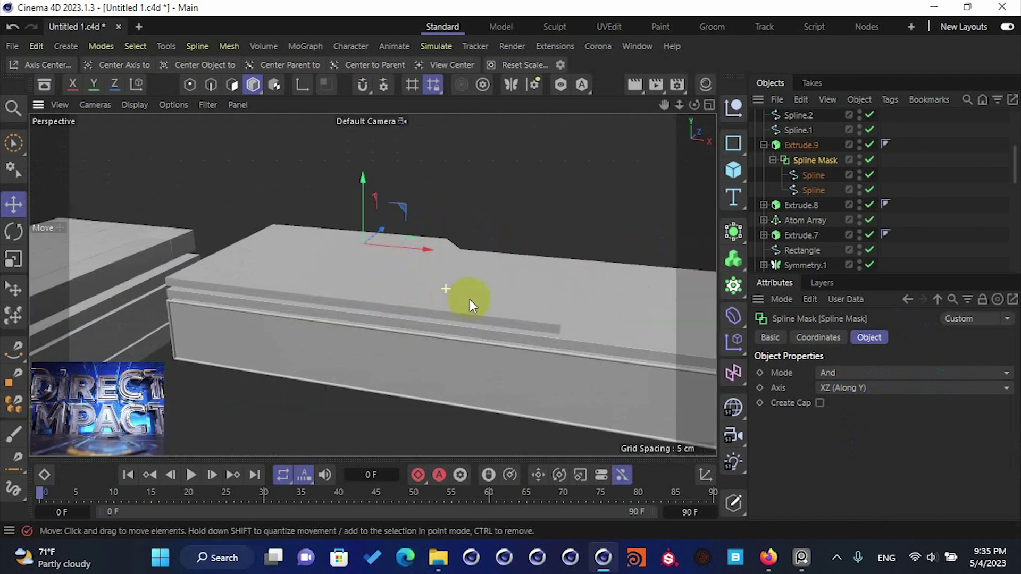
pyautogui.keyDown('alt'); pyautogui.moveTo(487, 306); pyautogui.dragTo(473, 333, button='middle'); pyautogui.keyUp('alt')
pyautogui.keyDown('alt'); pyautogui.moveTo(472, 333); pyautogui.dragTo(392, 310); pyautogui.keyUp('alt')
pyautogui.scroll(-5, 391, 310)
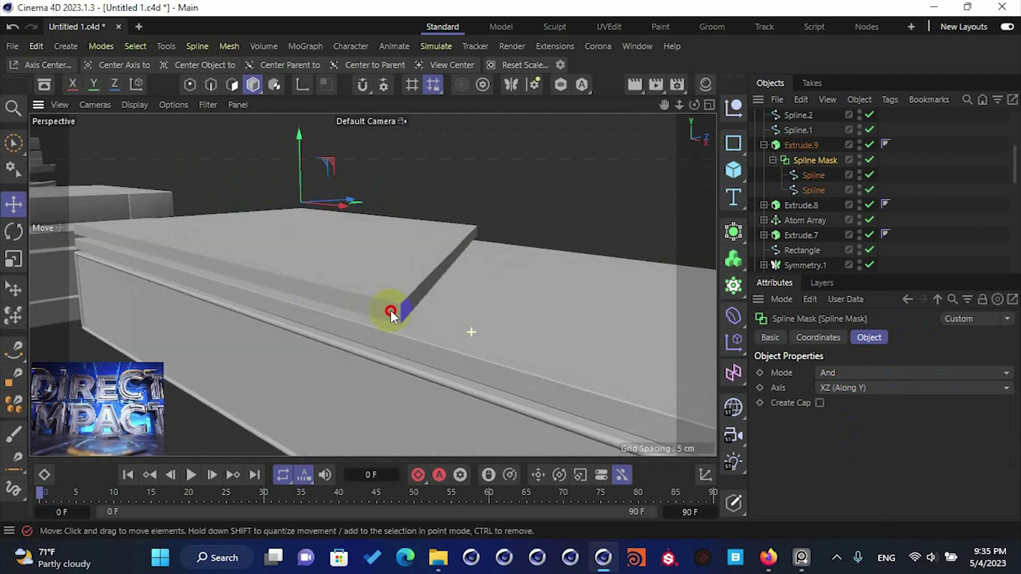
# - Give the slanted top layer (Extrude.9) a 0.05 cm round cap bevel, save the project and clear the selection
pyautogui.click(801, 145)
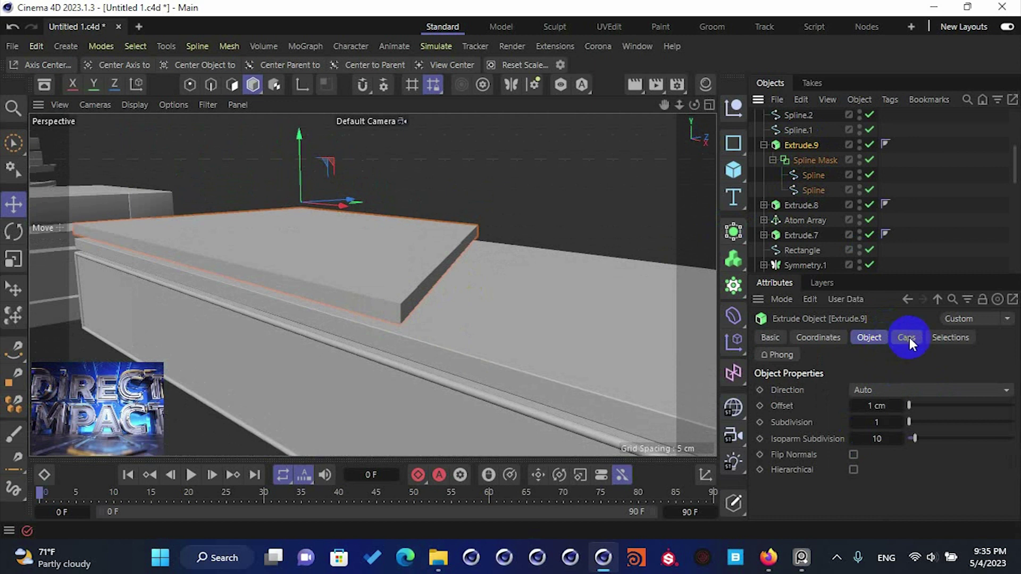
pyautogui.click(907, 338)
pyautogui.doubleClick(859, 479)
pyautogui.write('0.05')
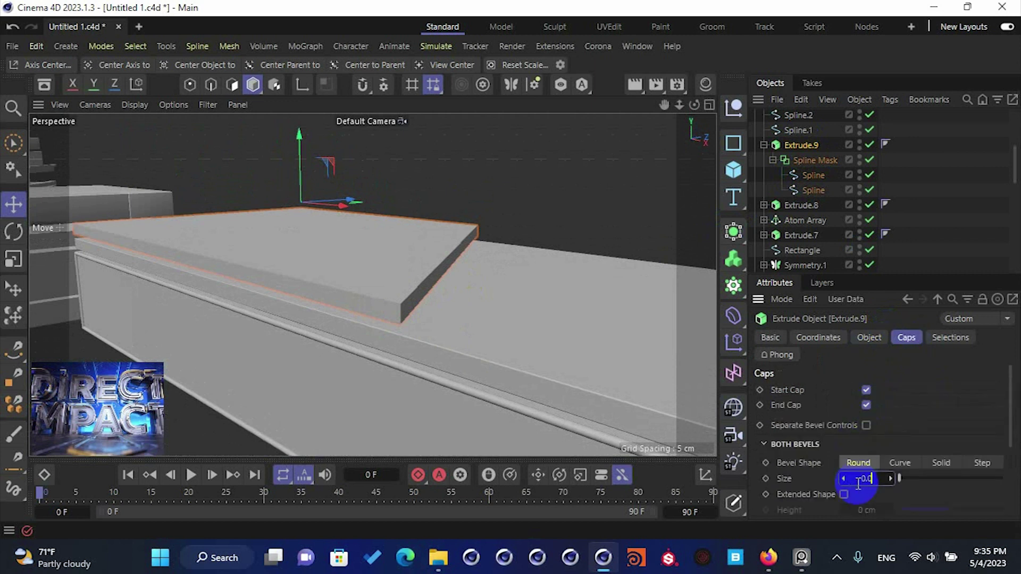
pyautogui.press('Return')
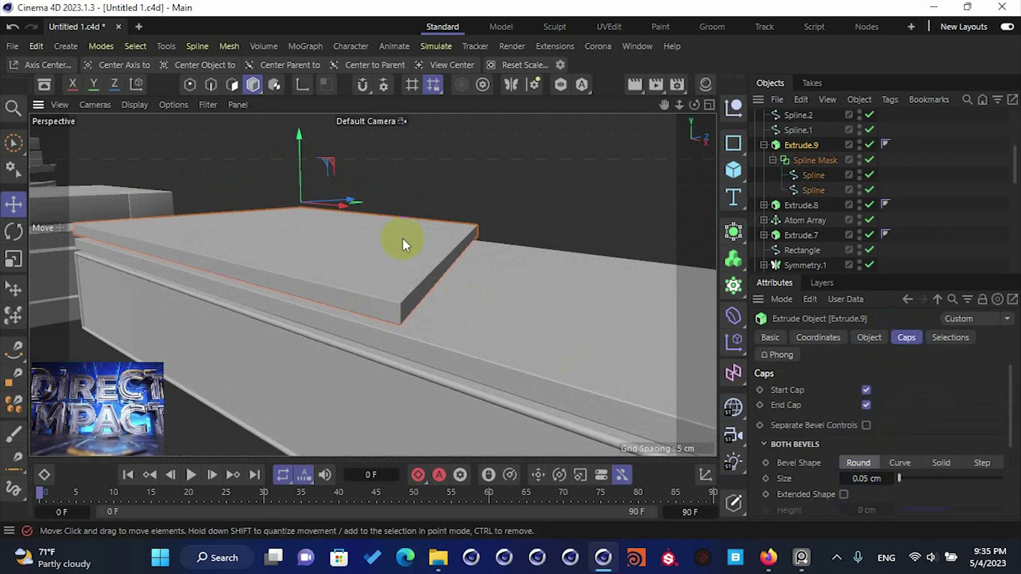
pyautogui.keyDown('alt'); pyautogui.moveTo(403, 239); pyautogui.dragTo(335, 243, button='right'); pyautogui.keyUp('alt')
pyautogui.keyDown('alt'); pyautogui.moveTo(334, 244); pyautogui.dragTo(390, 305); pyautogui.keyUp('alt')
pyautogui.scroll(-4, 384, 228)
pyautogui.scroll(-3, 391, 309)
pyautogui.hotkey('ctrl', 's')
pyautogui.scroll(-2, 391, 309)
pyautogui.keyDown('alt'); pyautogui.moveTo(391, 308); pyautogui.dragTo(418, 251, button='middle'); pyautogui.keyUp('alt')
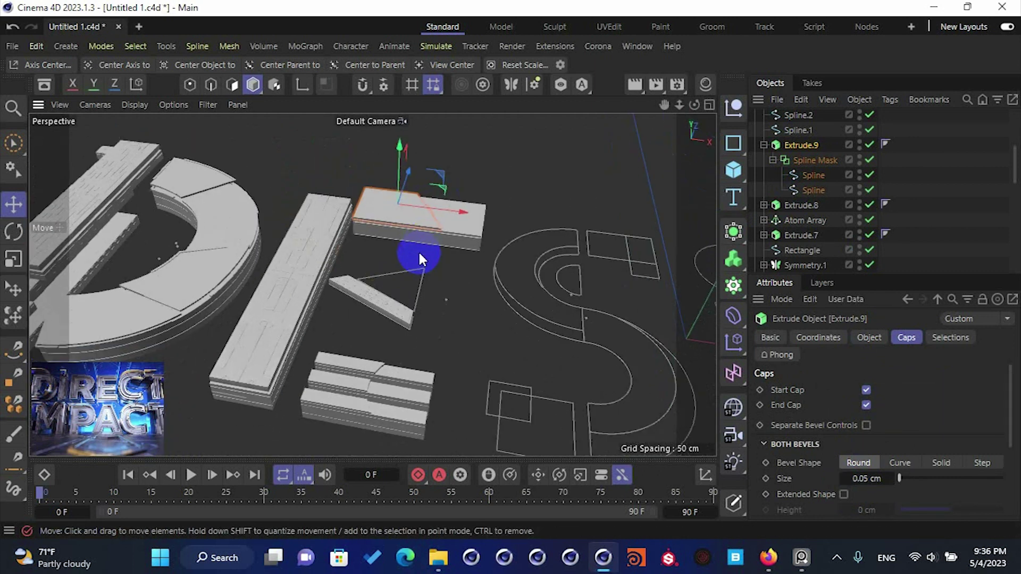
pyautogui.scroll(-3, 419, 252)
pyautogui.click(447, 256)
# - Extrude the triangular spline (Spline.1) below the E's upper bar with an offset of 5 cm
pyautogui.scroll(6, 446, 241)
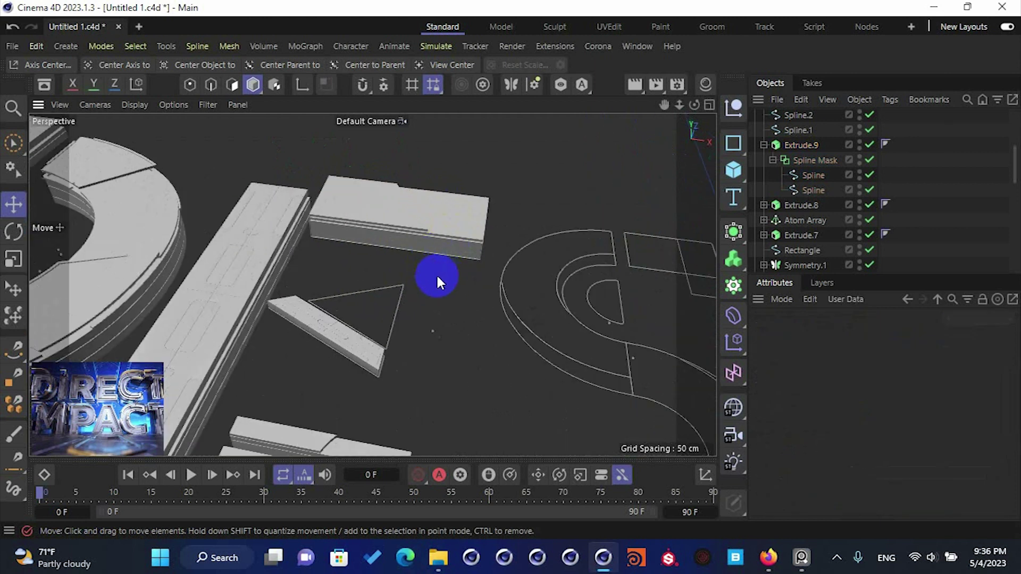
pyautogui.keyDown('alt'); pyautogui.moveTo(439, 303); pyautogui.dragTo(435, 265, button='middle'); pyautogui.keyUp('alt')
pyautogui.scroll(5, 433, 266)
pyautogui.keyDown('alt'); pyautogui.moveTo(373, 272); pyautogui.dragTo(339, 263); pyautogui.keyUp('alt')
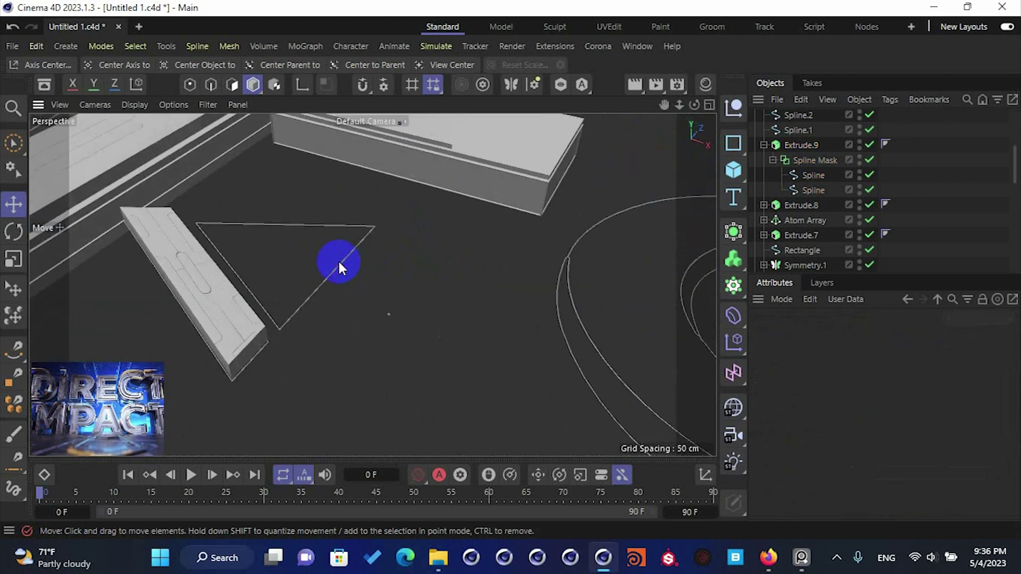
pyautogui.click(339, 263)
pyautogui.click(763, 145)
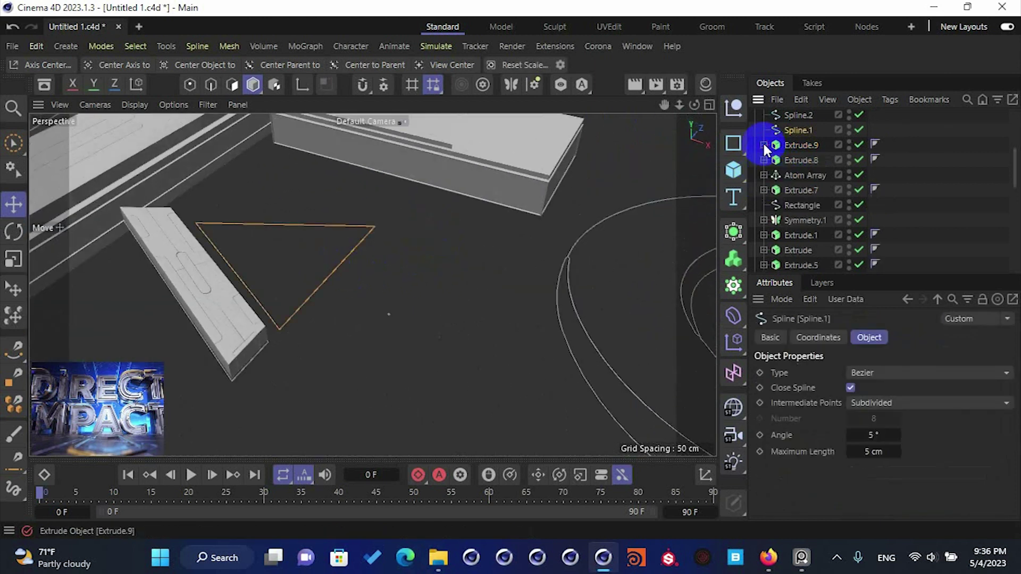
pyautogui.click(798, 118)
pyautogui.keyDown('ctrl'); pyautogui.click(799, 132); pyautogui.keyUp('ctrl')
pyautogui.click(733, 232)
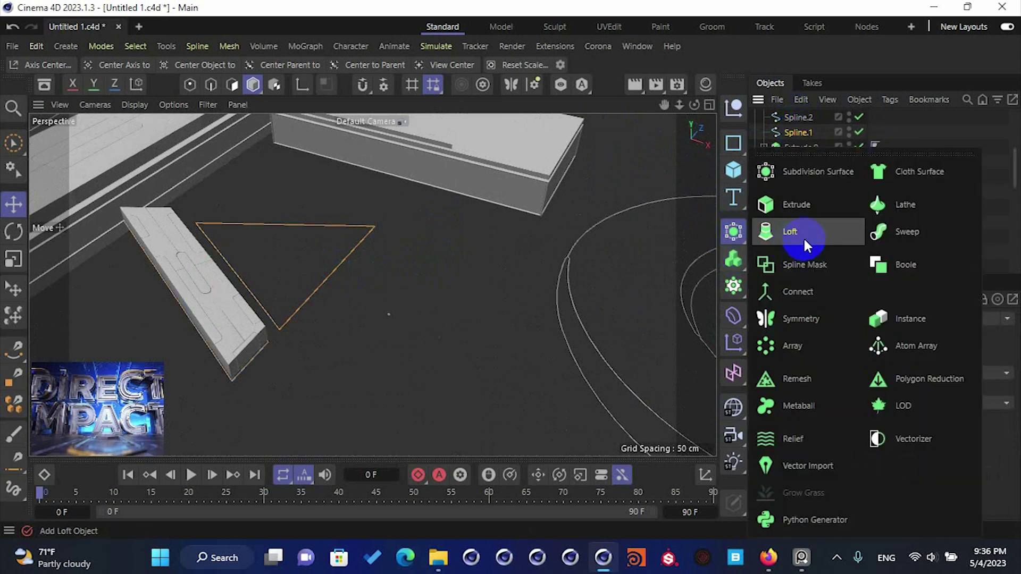
pyautogui.keyDown('alt'); pyautogui.click(798, 205); pyautogui.keyUp('alt')
pyautogui.click(869, 337)
pyautogui.doubleClick(875, 406)
pyautogui.write('5')
pyautogui.press('Return')
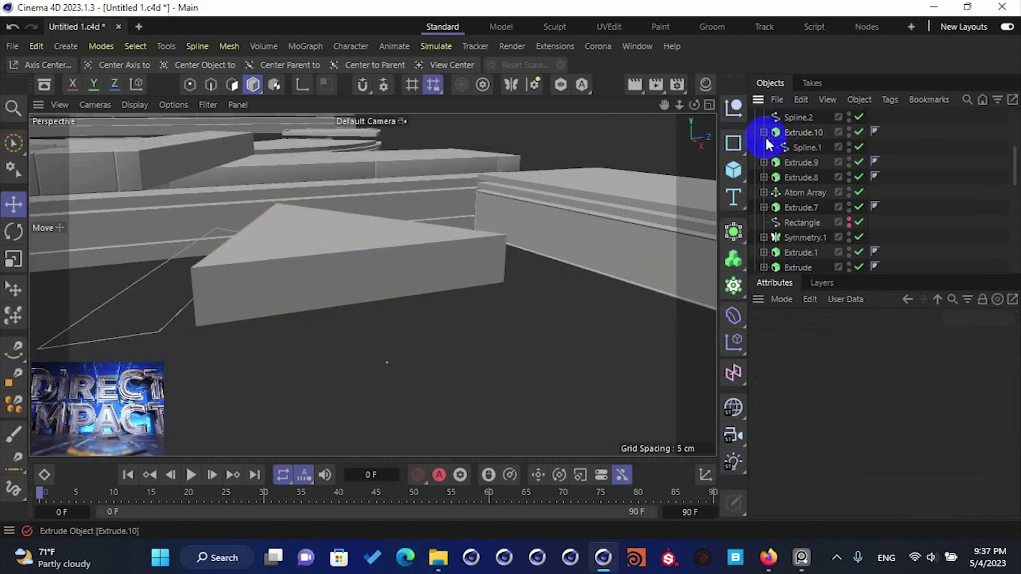
# - Duplicate the triangle extrusion (Extrude.10) directly above it and set the copy's offset to 2 cm
pyautogui.click(764, 132)
pyautogui.moveTo(790, 132); pyautogui.dragTo(800, 129)
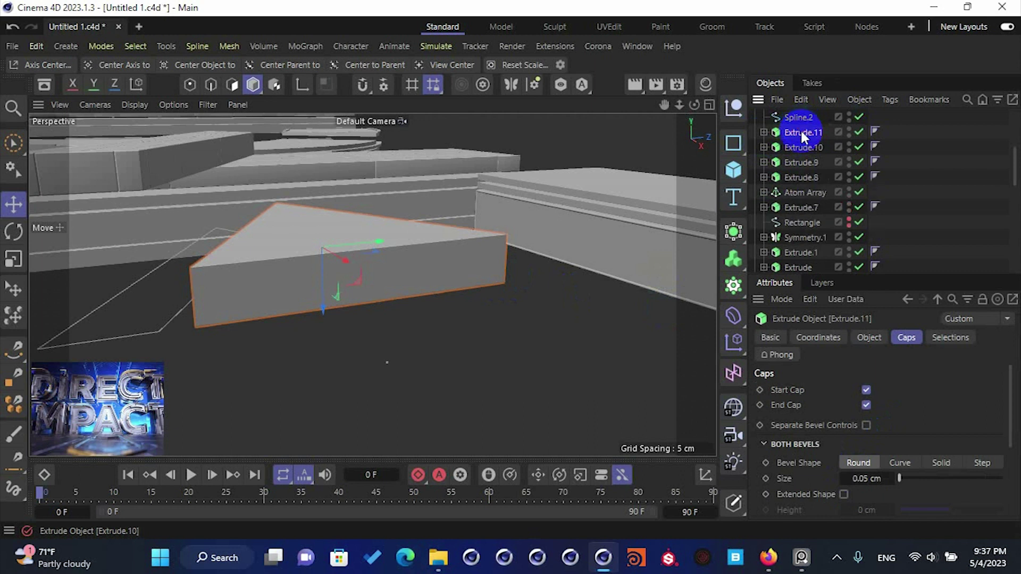
pyautogui.click(874, 339)
pyautogui.doubleClick(875, 405)
pyautogui.write('2')
pyautogui.press('Return')
# - Move the 2 cm triangle copy up onto the top of the 5 cm triangle and save the project
pyautogui.moveTo(328, 305); pyautogui.dragTo(338, 256)
pyautogui.scroll(2, 237, 263)
pyautogui.moveTo(247, 258)
pyautogui.keyDown('alt'); pyautogui.mouseDown()
pyautogui.moveTo(315, 230)
pyautogui.moveTo(267, 260)
pyautogui.mouseUp(); pyautogui.keyUp('alt')
pyautogui.keyDown('alt'); pyautogui.moveTo(267, 260); pyautogui.dragTo(314, 248); pyautogui.keyUp('alt')
pyautogui.hotkey('ctrl', 's')
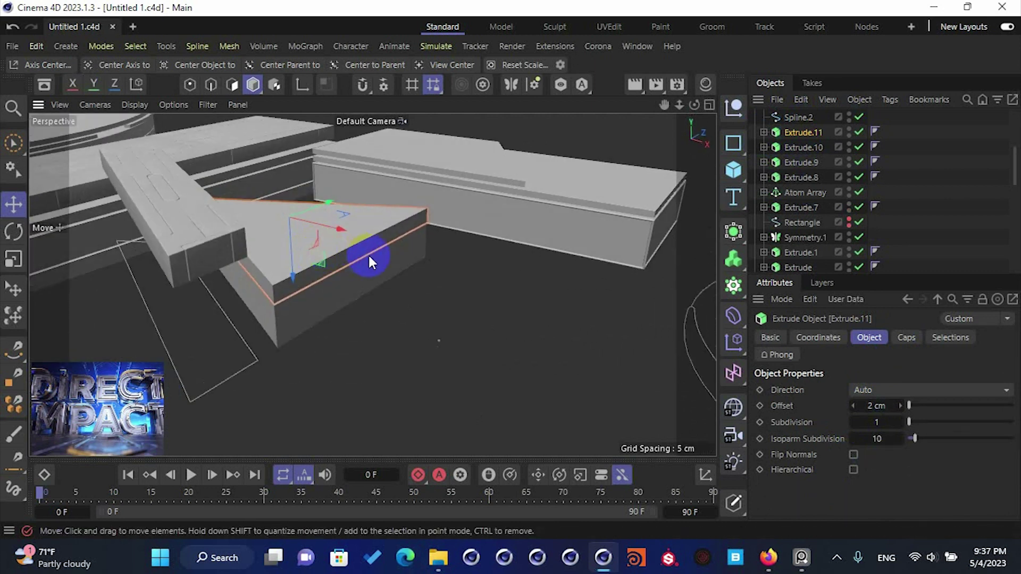
# - Duplicate the 5 cm triangle extrusion (Extrude.10) and place the copy directly above Spline.2 in the E group
pyautogui.scroll(3, 830, 180)
pyautogui.click(802, 206)
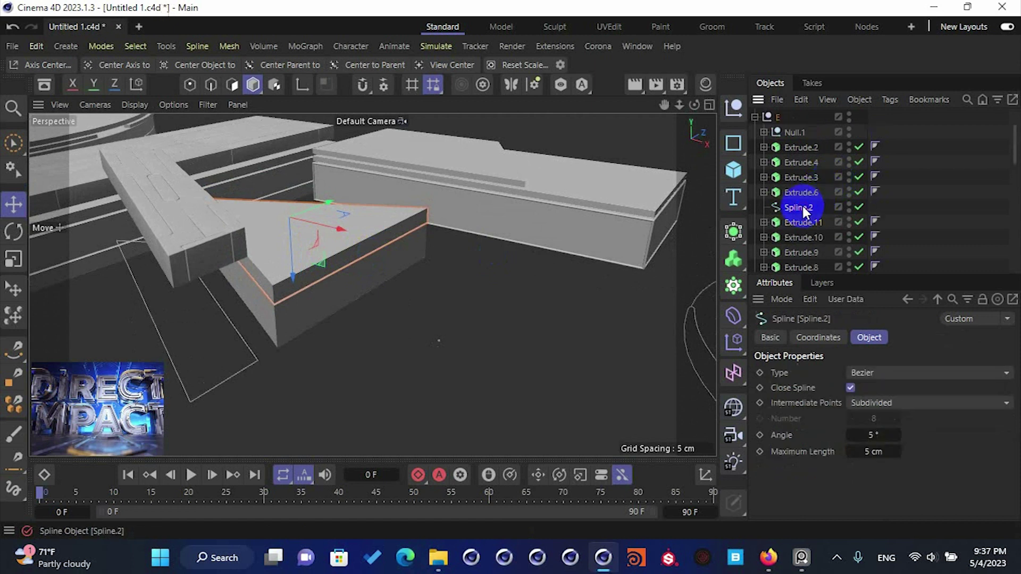
pyautogui.click(799, 220)
pyautogui.click(796, 237)
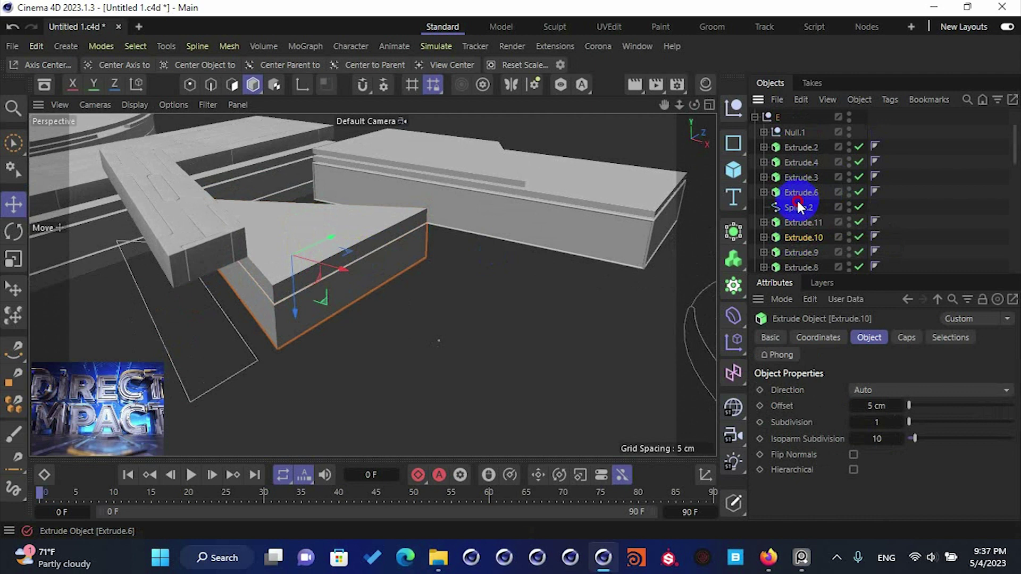
pyautogui.click(799, 207)
pyautogui.click(798, 223)
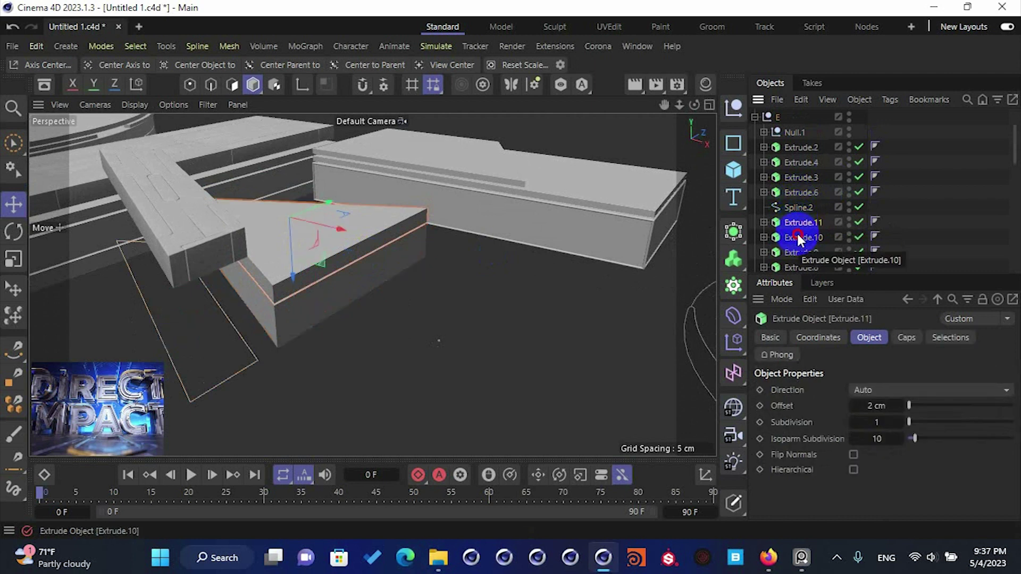
pyautogui.keyDown('ctrl'); pyautogui.click(801, 230); pyautogui.keyUp('ctrl')
pyautogui.moveTo(799, 233); pyautogui.dragTo(800, 206)
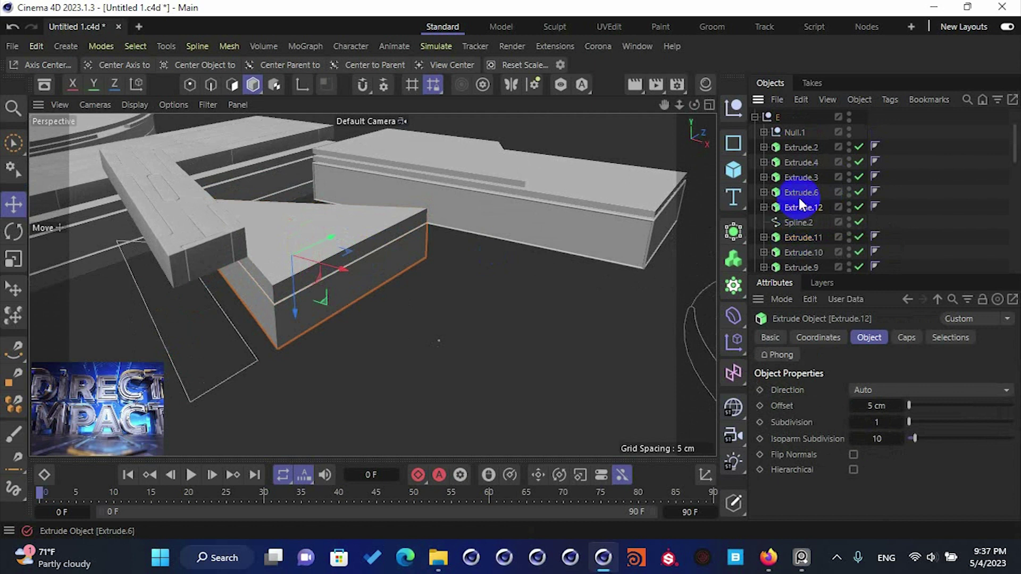
# - Replace the triangular spline inside the new extrusion copy (Extrude.12) with Spline.2, then collapse and select the extrusion
pyautogui.click(804, 223)
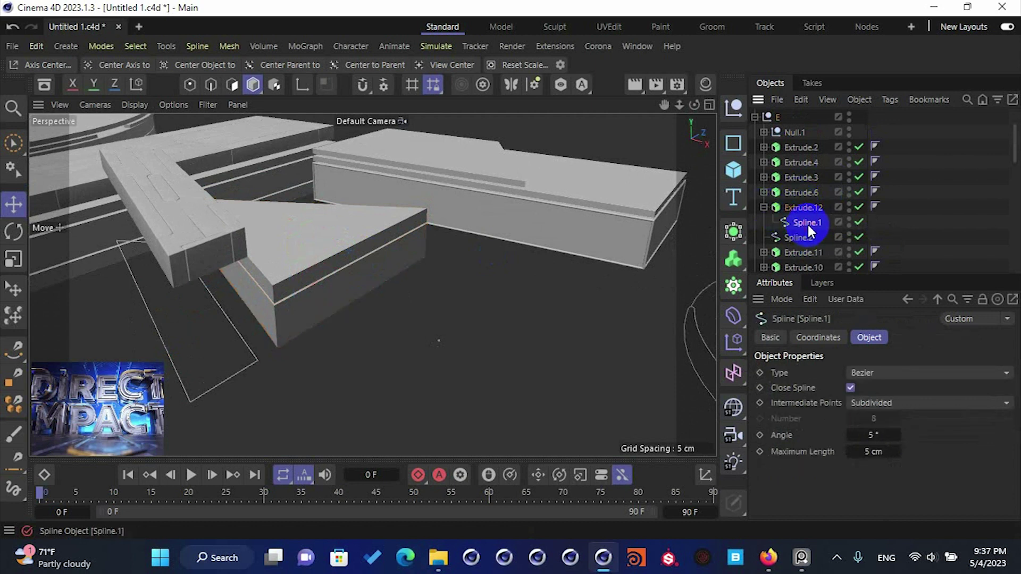
pyautogui.press('Delete')
pyautogui.moveTo(807, 222); pyautogui.dragTo(807, 210)
pyautogui.click(765, 207)
pyautogui.click(795, 208)
# - Compare the Z positions of the two stacked triangle extrusions (Extrude.10 and Extrude.11) and the strip extrusion (Extrude.12)
pyautogui.keyDown('alt'); pyautogui.moveTo(346, 342); pyautogui.dragTo(327, 280); pyautogui.keyUp('alt')
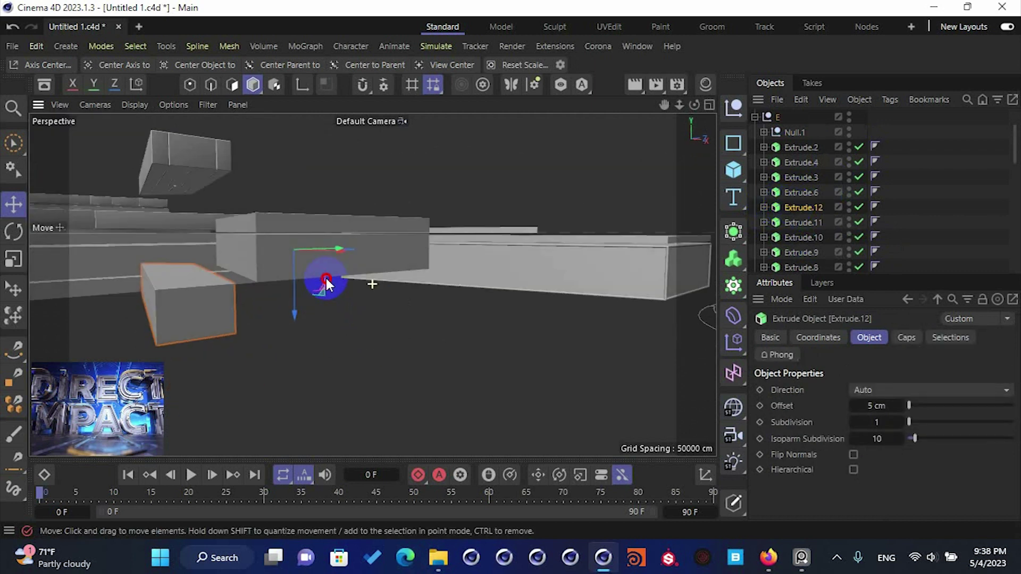
pyautogui.click(368, 264)
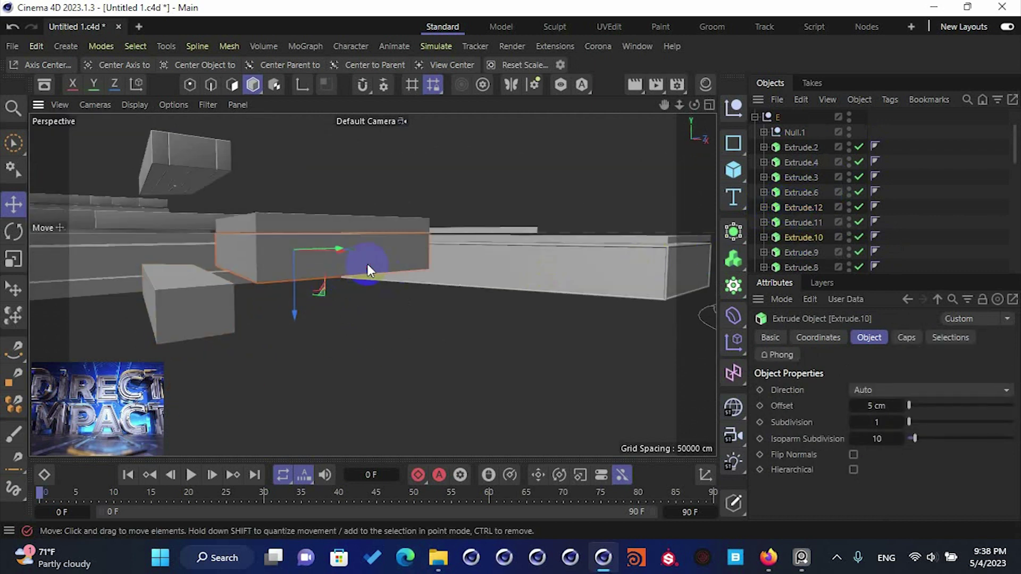
pyautogui.click(825, 338)
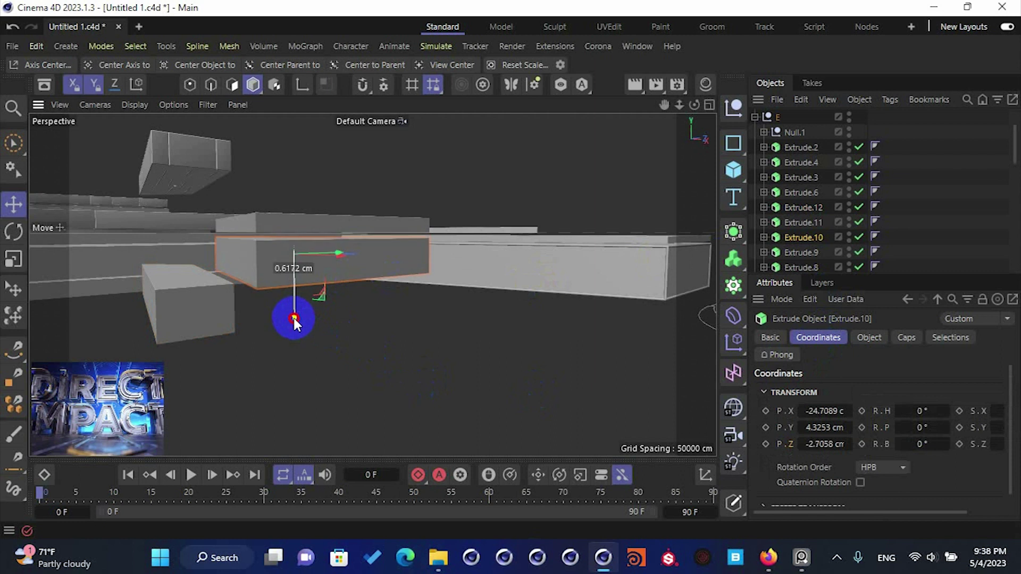
pyautogui.click(823, 445)
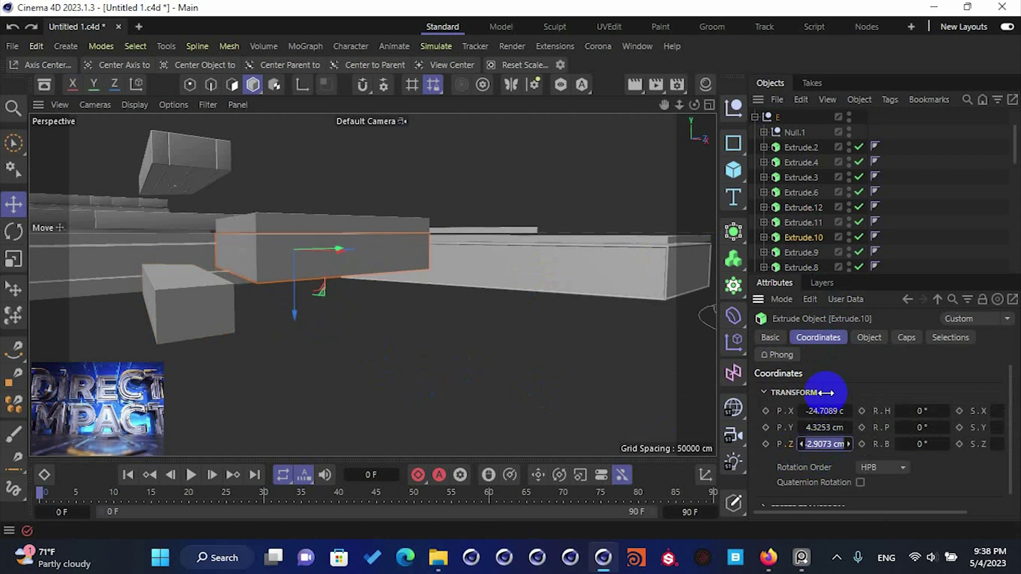
pyautogui.click(230, 302)
pyautogui.click(823, 445)
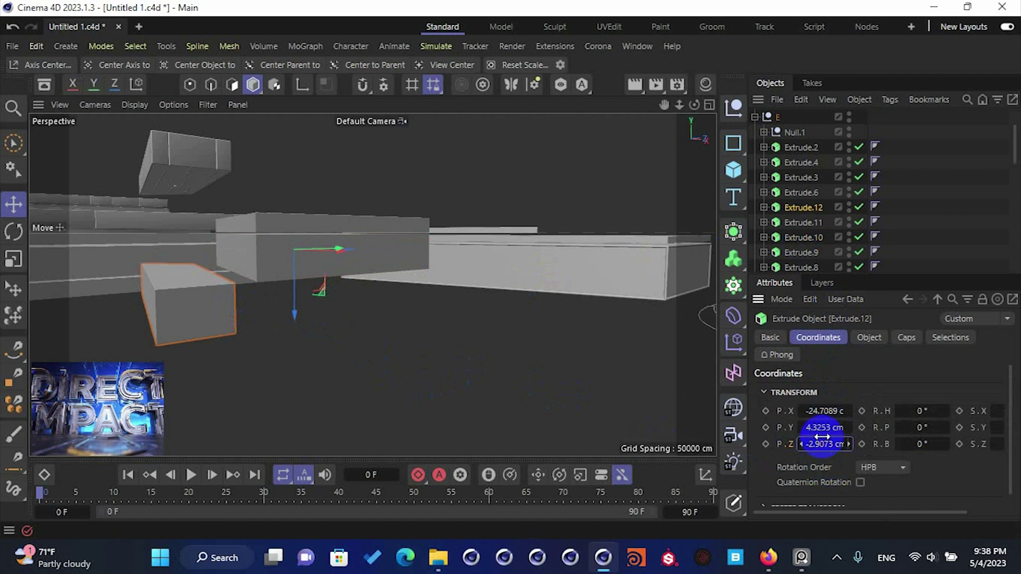
pyautogui.click(799, 222)
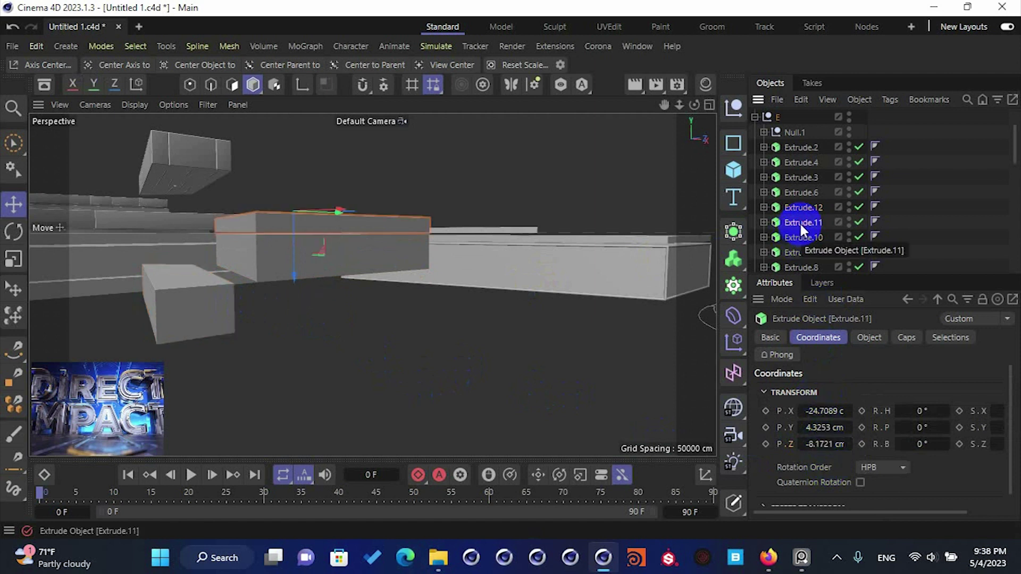
pyautogui.click(298, 266)
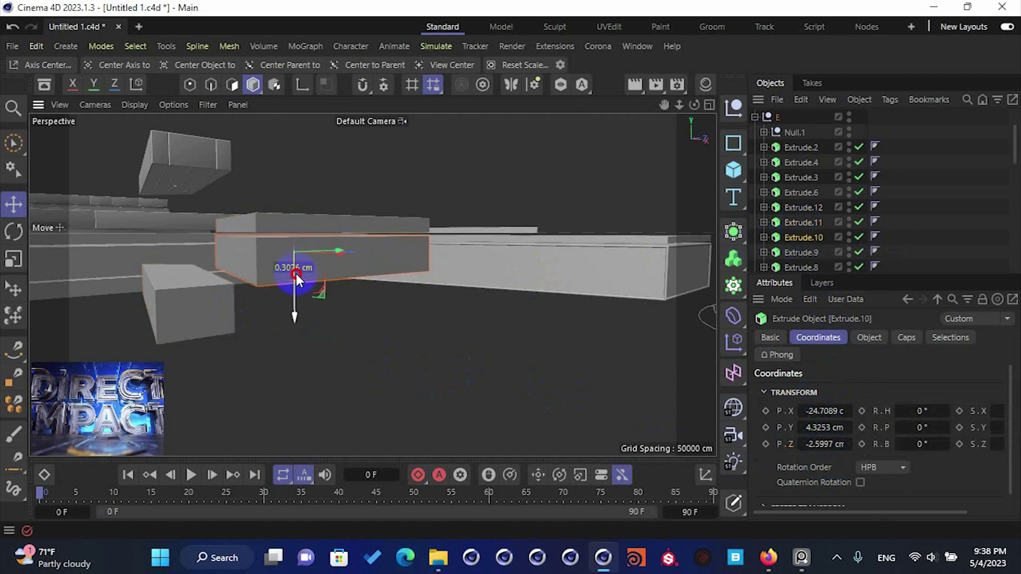
# - Copy the Z position of the 5 cm triangle extrusion (Extrude.10) onto the strip extrusion (Extrude.12)
pyautogui.click(813, 445)
pyautogui.doubleClick(815, 445)
pyautogui.hotkey('ctrl', 'c')
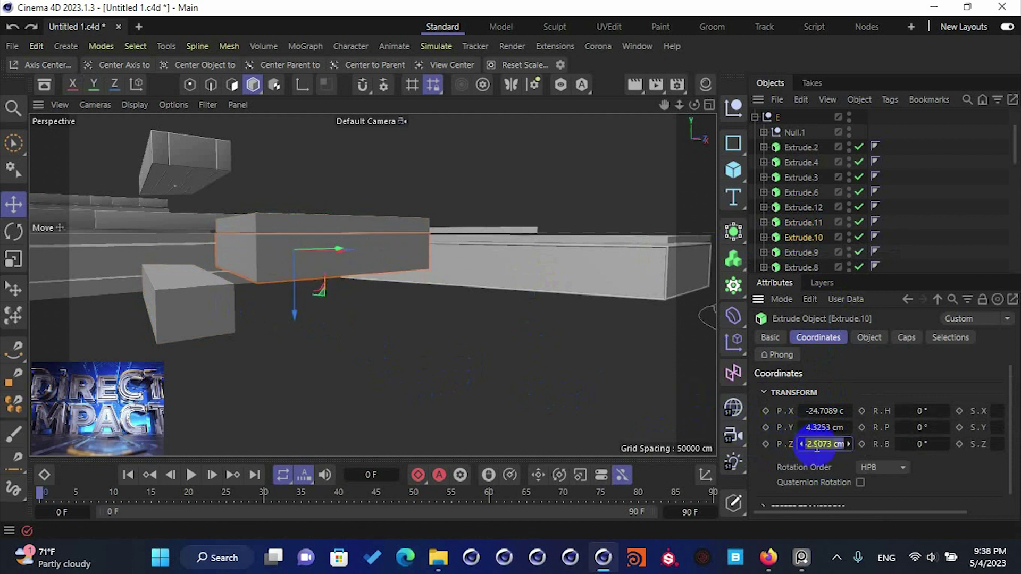
pyautogui.click(810, 223)
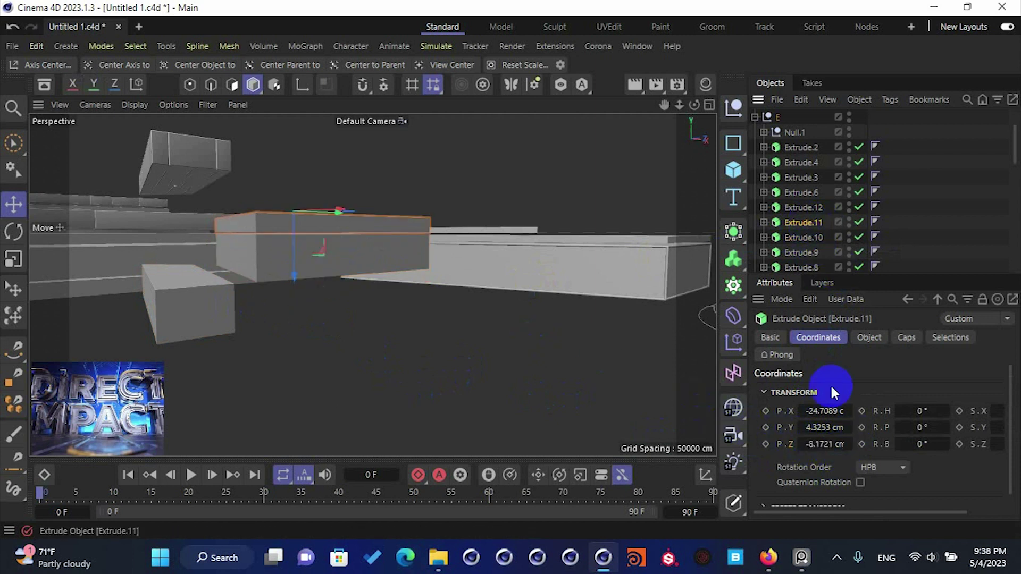
pyautogui.click(225, 313)
pyautogui.click(825, 444)
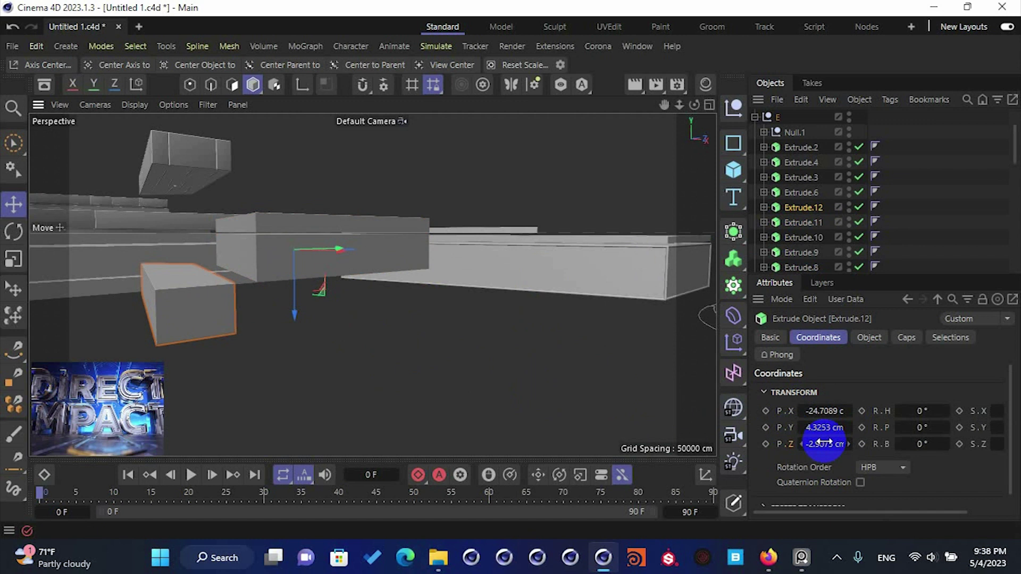
pyautogui.hotkey('ctrl', 'v')
pyautogui.press('Return')
# - In the Right view, move the axis of the strip extrusion (Extrude.12) to the middle of the strip
pyautogui.middleClick(294, 288)
pyautogui.middleClick(330, 352)
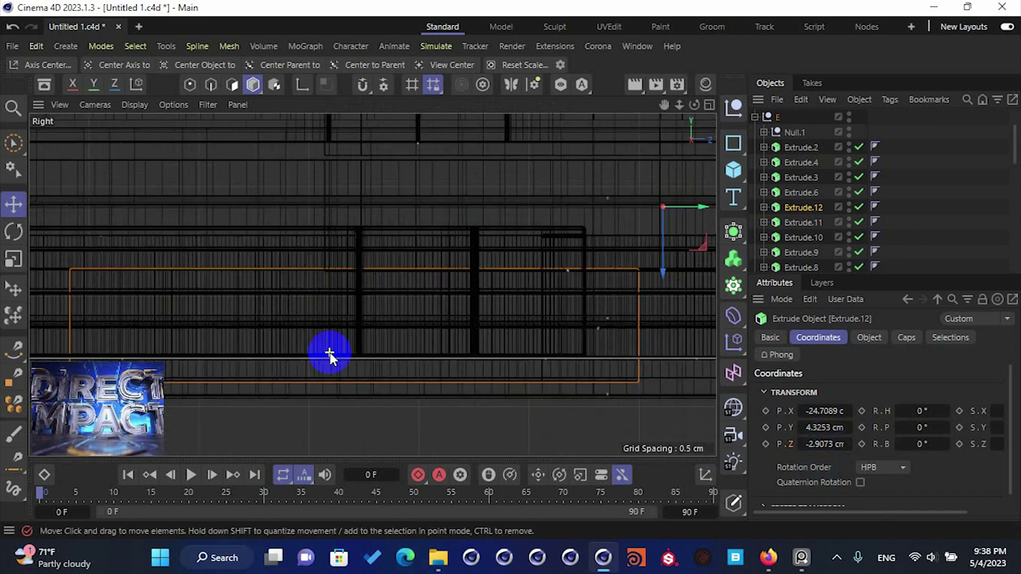
pyautogui.click(301, 84)
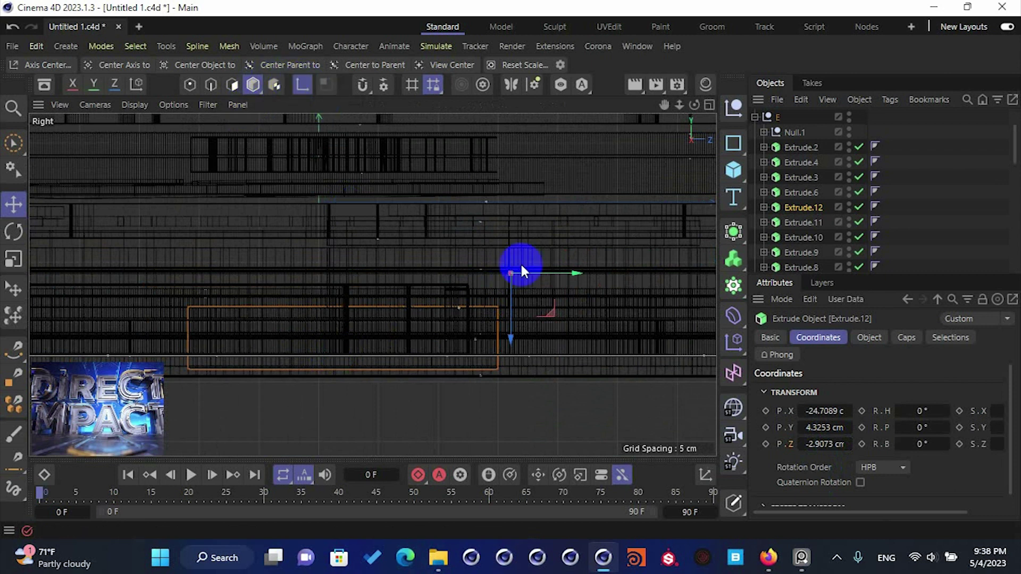
pyautogui.moveTo(551, 311); pyautogui.dragTo(342, 359)
pyautogui.click(305, 84)
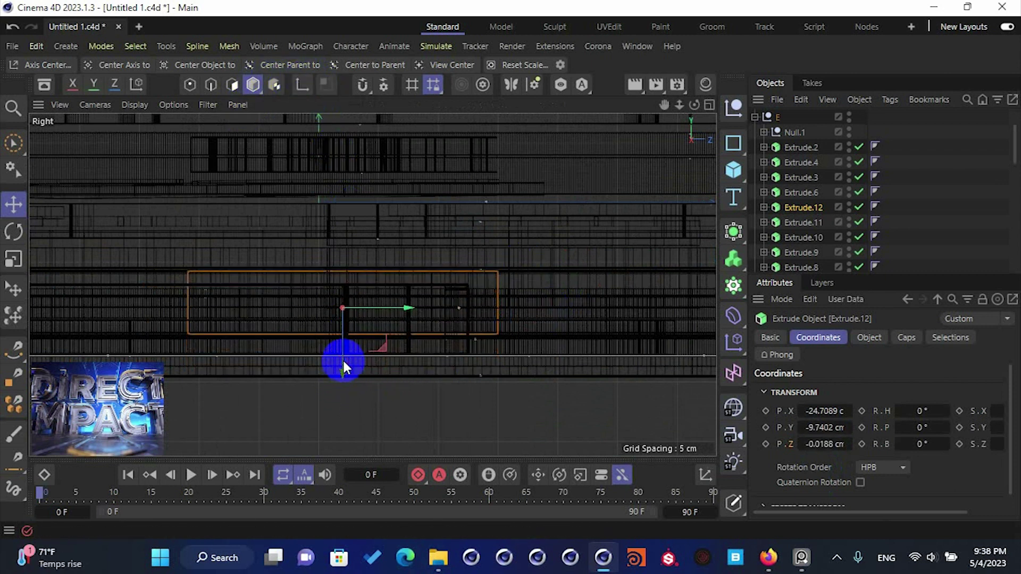
# - Shift the strip extrusion (Extrude.12) along Z in the Right view to level it with the 5 cm triangle extrusion (Extrude.10)
pyautogui.middleClick(342, 273)
pyautogui.middleClick(340, 271)
pyautogui.moveTo(275, 282)
pyautogui.keyDown('alt'); pyautogui.mouseDown()
pyautogui.moveTo(214, 296)
pyautogui.moveTo(235, 228)
pyautogui.moveTo(326, 238)
pyautogui.moveTo(291, 242)
pyautogui.moveTo(276, 270)
pyautogui.mouseUp(); pyautogui.keyUp('alt')
pyautogui.middleClick(276, 270)
pyautogui.middleClick(327, 342)
pyautogui.middleClick(327, 339)
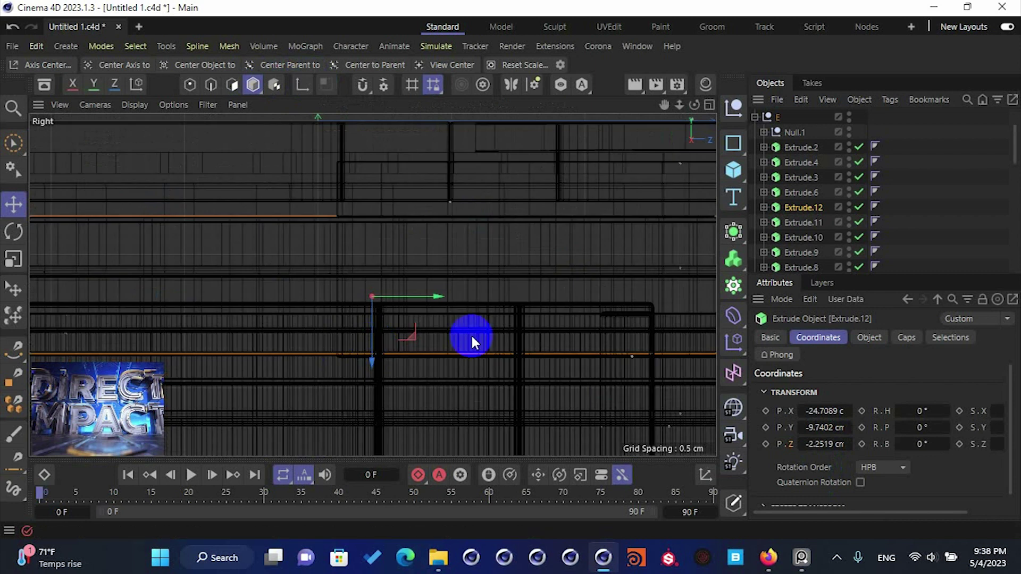
pyautogui.scroll(2, 552, 334)
pyautogui.click(812, 222)
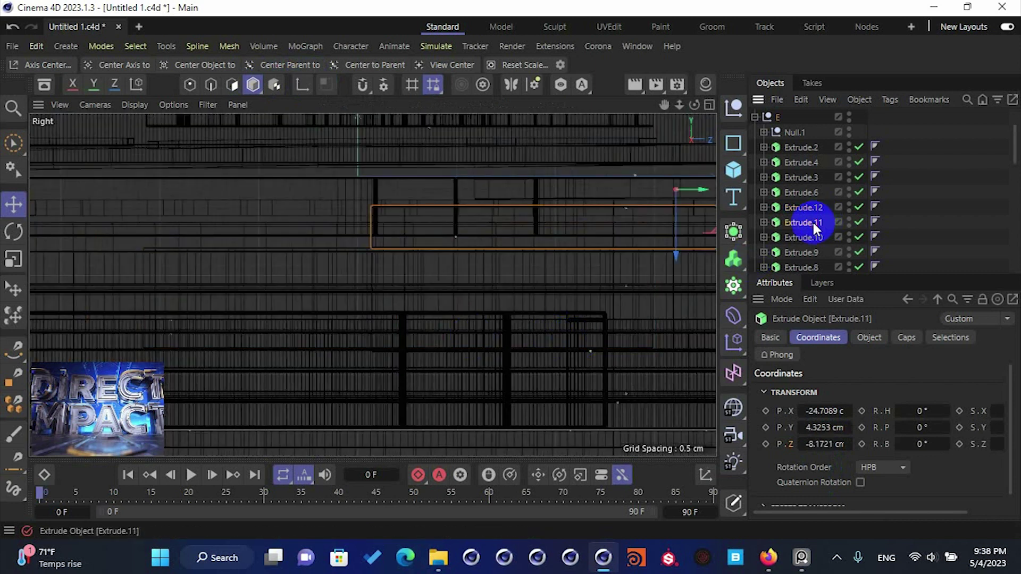
pyautogui.click(809, 236)
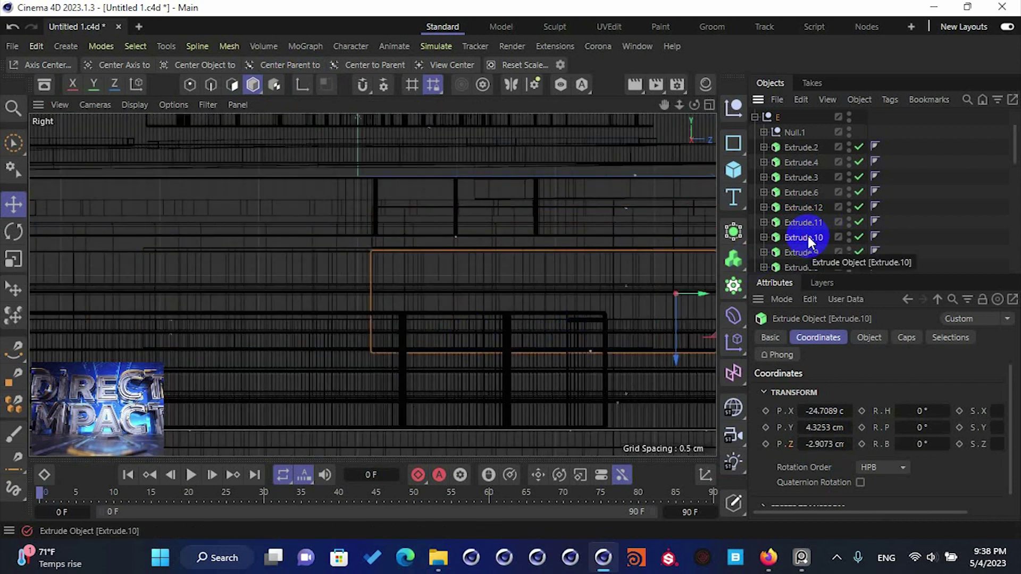
pyautogui.click(809, 208)
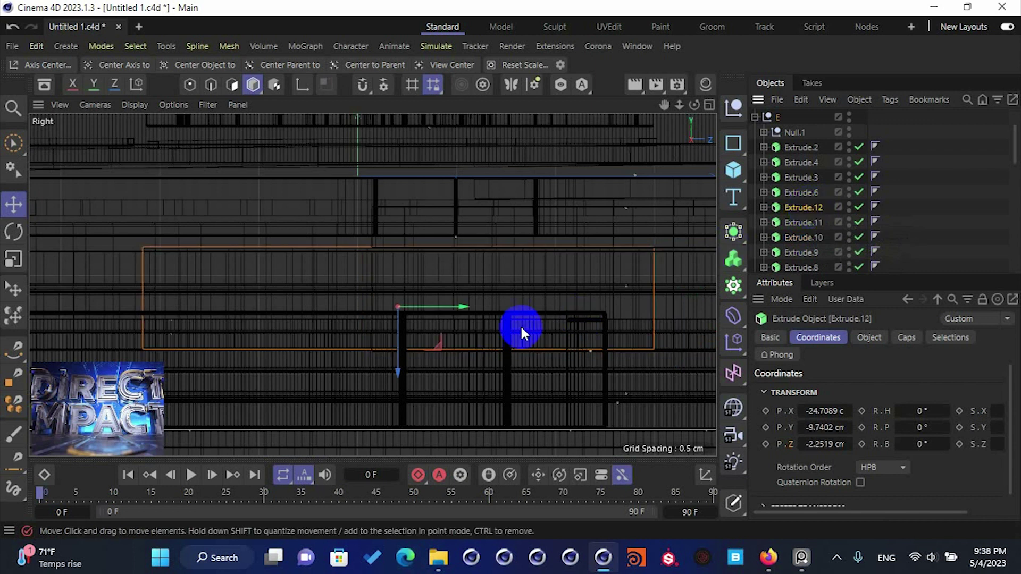
pyautogui.moveTo(400, 366); pyautogui.dragTo(394, 360)
# - In the Perspective view, lower the detailed bar group (Null.1) onto the top of the strip extrusion beside the triangle
pyautogui.middleClick(288, 233)
pyautogui.middleClick(288, 233)
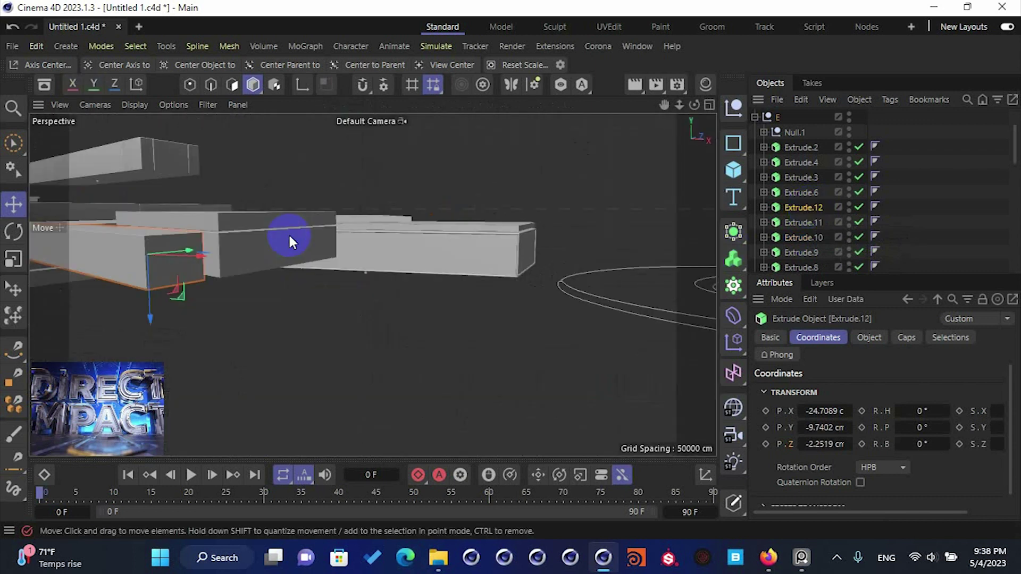
pyautogui.keyDown('alt'); pyautogui.moveTo(245, 248); pyautogui.dragTo(218, 249); pyautogui.keyUp('alt')
pyautogui.keyDown('alt'); pyautogui.moveTo(372, 285); pyautogui.dragTo(341, 300); pyautogui.keyUp('alt')
pyautogui.keyDown('alt'); pyautogui.moveTo(340, 300); pyautogui.dragTo(665, 267, button='right'); pyautogui.keyUp('alt')
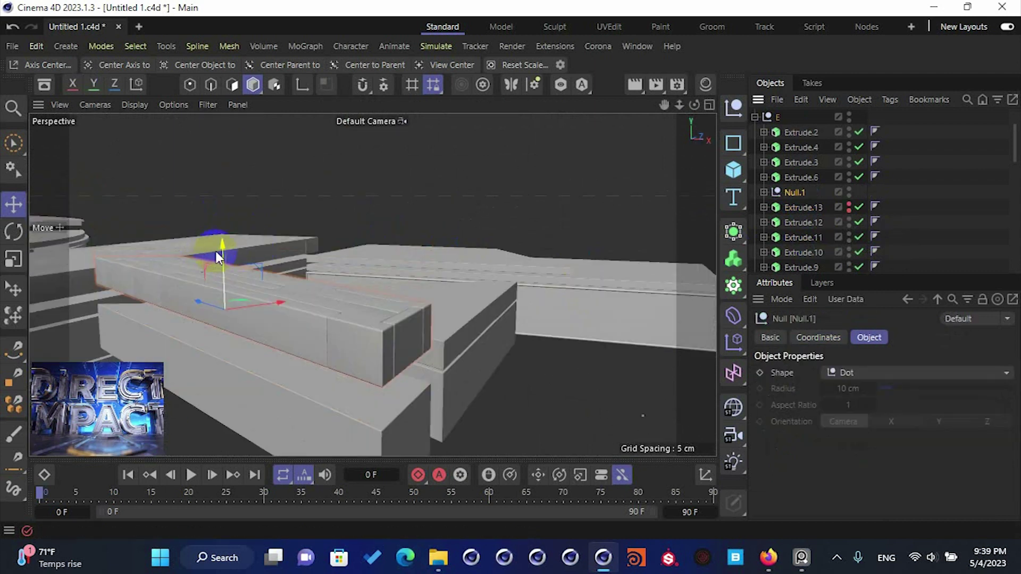
pyautogui.moveTo(223, 255); pyautogui.dragTo(212, 276)
pyautogui.keyDown('alt'); pyautogui.moveTo(420, 283); pyautogui.dragTo(460, 287); pyautogui.keyUp('alt')
# - Set the offset of the upper triangle layer (Extrude.11) to 3 cm and save the project
pyautogui.click(461, 292)
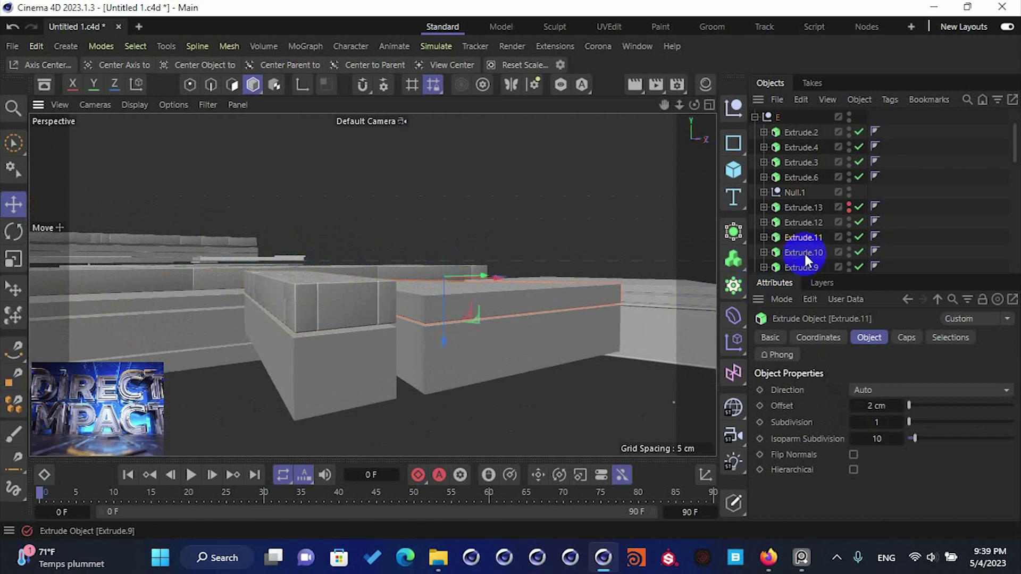
pyautogui.doubleClick(881, 406)
pyautogui.write('3')
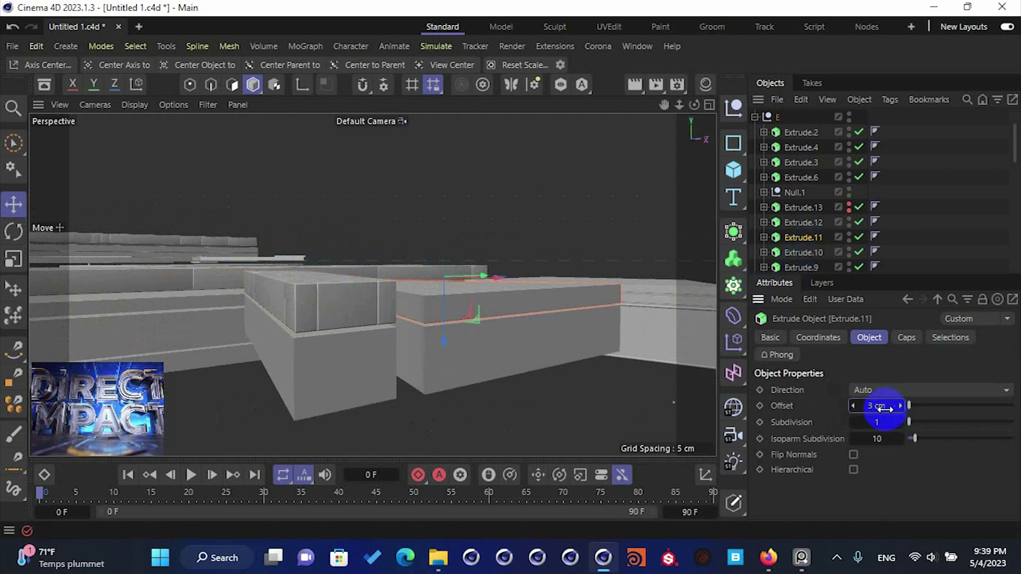
pyautogui.press('Return')
pyautogui.keyDown('alt'); pyautogui.moveTo(396, 284); pyautogui.dragTo(486, 277); pyautogui.keyUp('alt')
pyautogui.hotkey('ctrl', 's')
# - Select the larger square spline (Rectangle.2) at the lower end of the S, frame it in the Top view and save
pyautogui.scroll(-3, 484, 273)
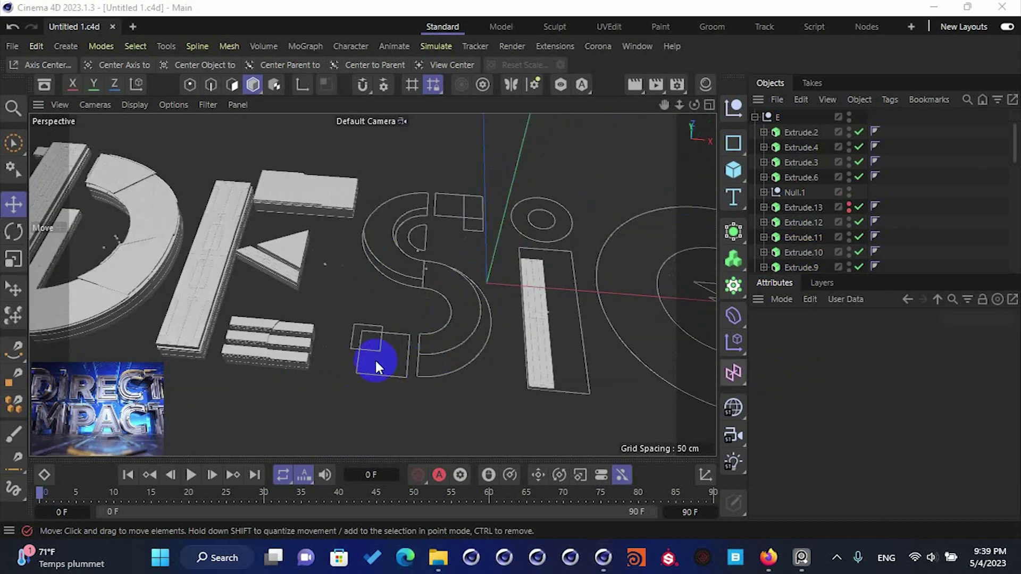
pyautogui.scroll(3, 381, 359)
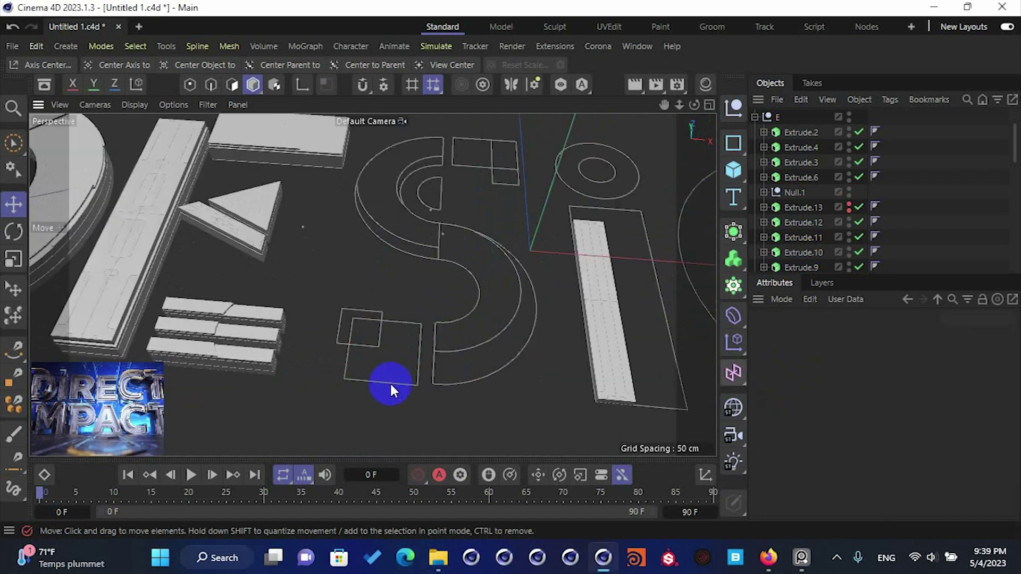
pyautogui.click(391, 382)
pyautogui.scroll(2, 815, 180)
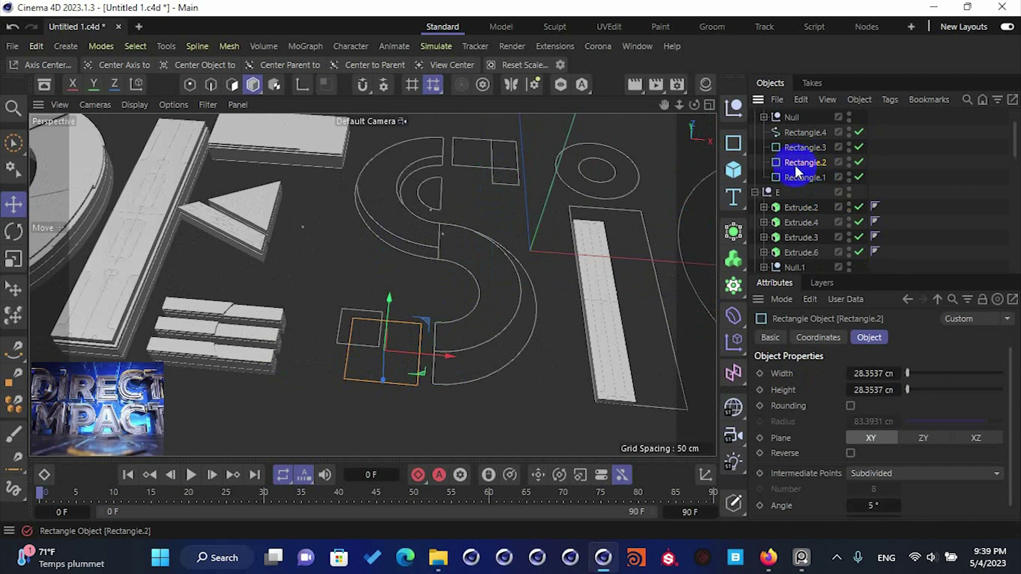
pyautogui.press('o')
pyautogui.middleClick(550, 216)
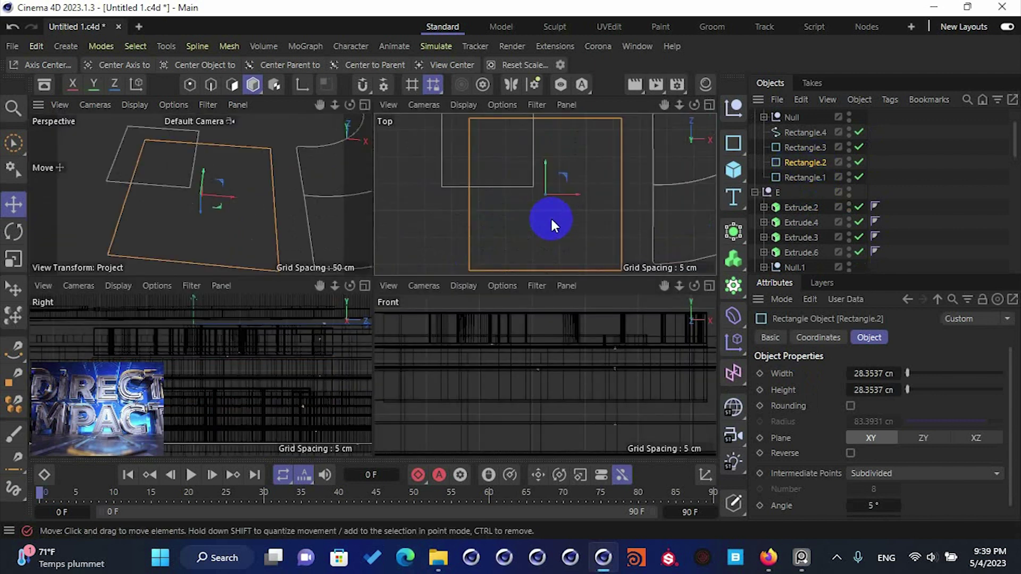
pyautogui.middleClick(551, 216)
pyautogui.keyDown('alt'); pyautogui.moveTo(411, 219); pyautogui.dragTo(403, 234, button='middle'); pyautogui.keyUp('alt')
pyautogui.hotkey('ctrl', 's')
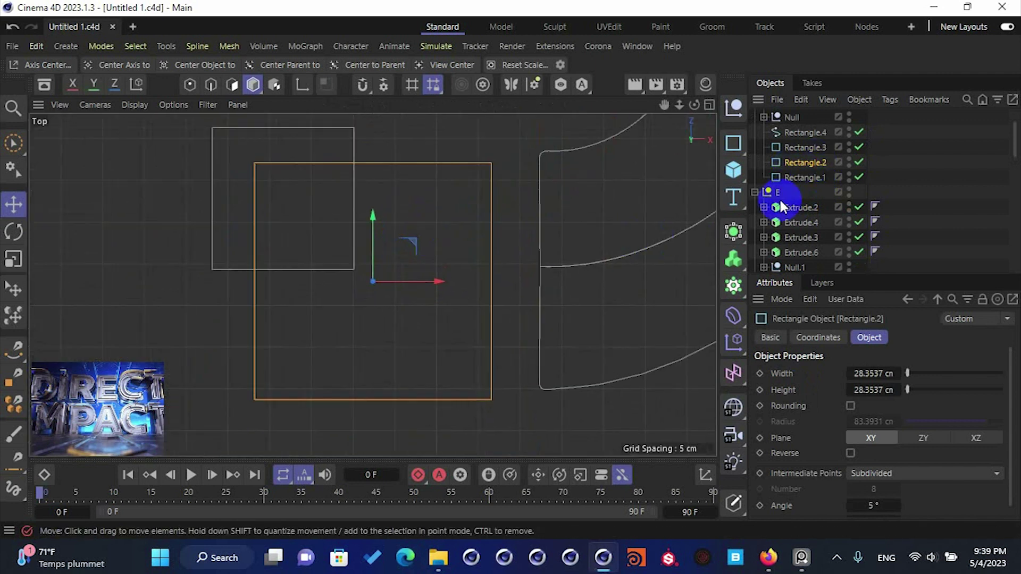
# - Add a Plane primitive centred on Rectangle.2, place it directly above that rectangle in the hierarchy and select it
pyautogui.click(734, 171)
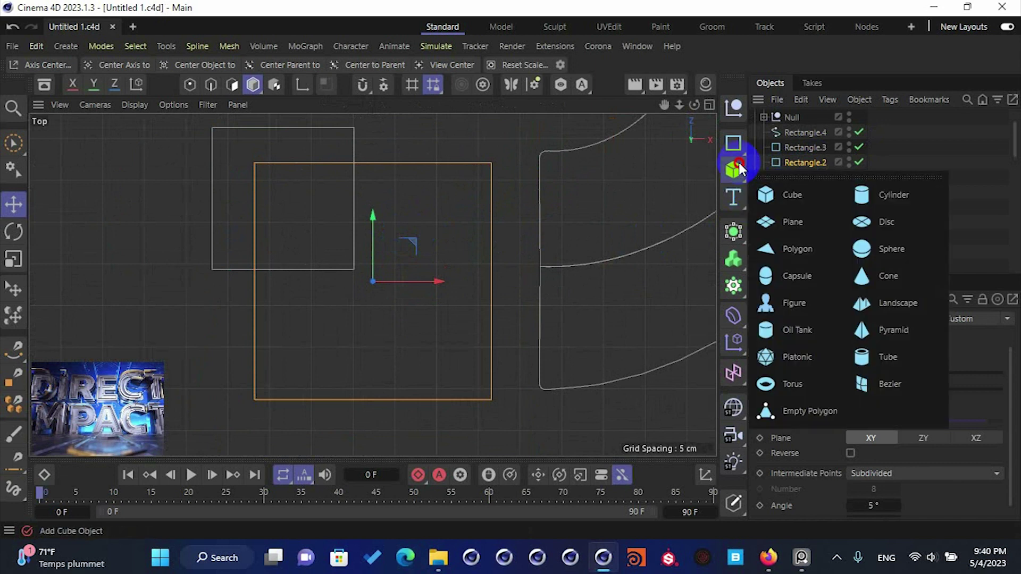
pyautogui.keyDown('alt'); pyautogui.click(795, 223); pyautogui.keyUp('alt')
pyautogui.moveTo(804, 178); pyautogui.dragTo(801, 182)
pyautogui.moveTo(802, 189); pyautogui.dragTo(800, 186)
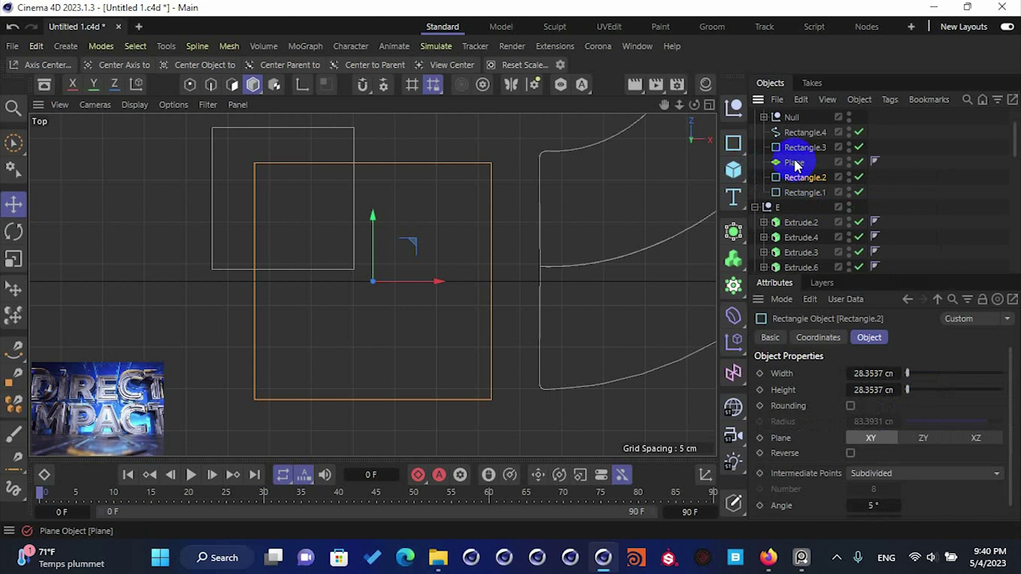
pyautogui.click(383, 255)
# - Scale the plane down to about 65 cm and set its orientation to +Z
pyautogui.scroll(-3, 405, 248)
pyautogui.press('t')
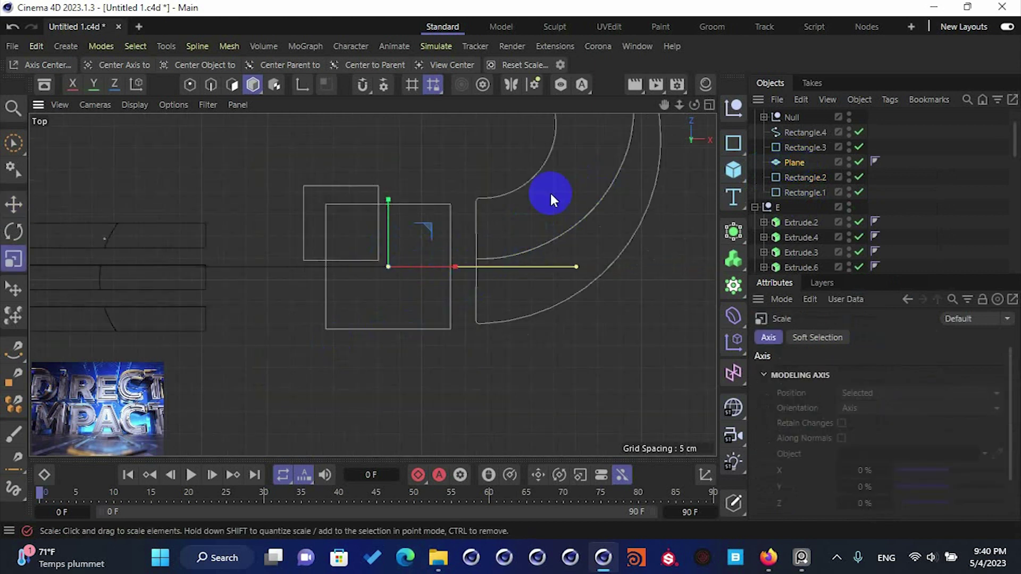
pyautogui.scroll(-8, 460, 261)
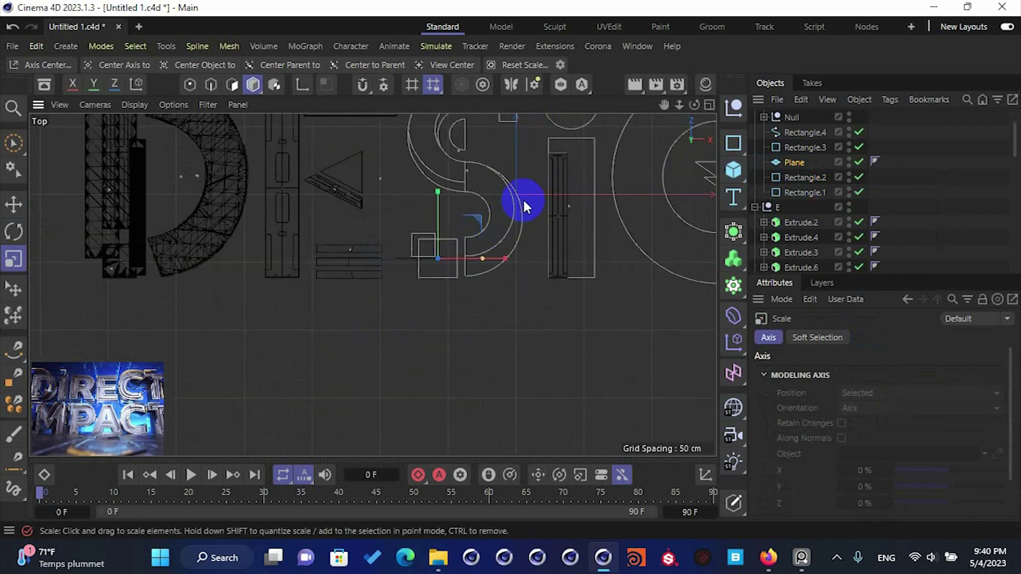
pyautogui.moveTo(528, 192)
pyautogui.mouseDown()
pyautogui.moveTo(491, 240)
pyautogui.moveTo(544, 195)
pyautogui.mouseUp()
pyautogui.click(794, 161)
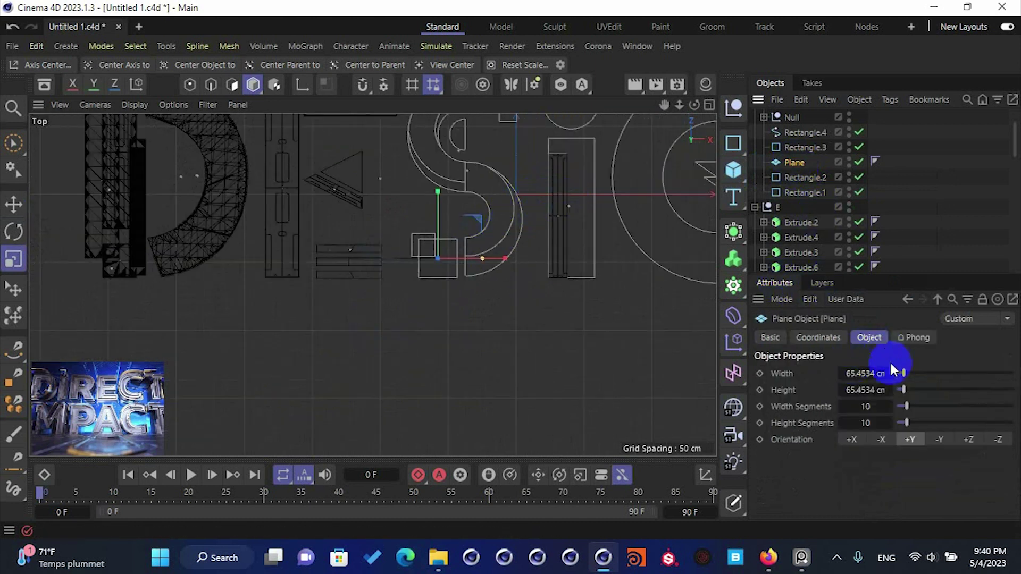
pyautogui.click(853, 439)
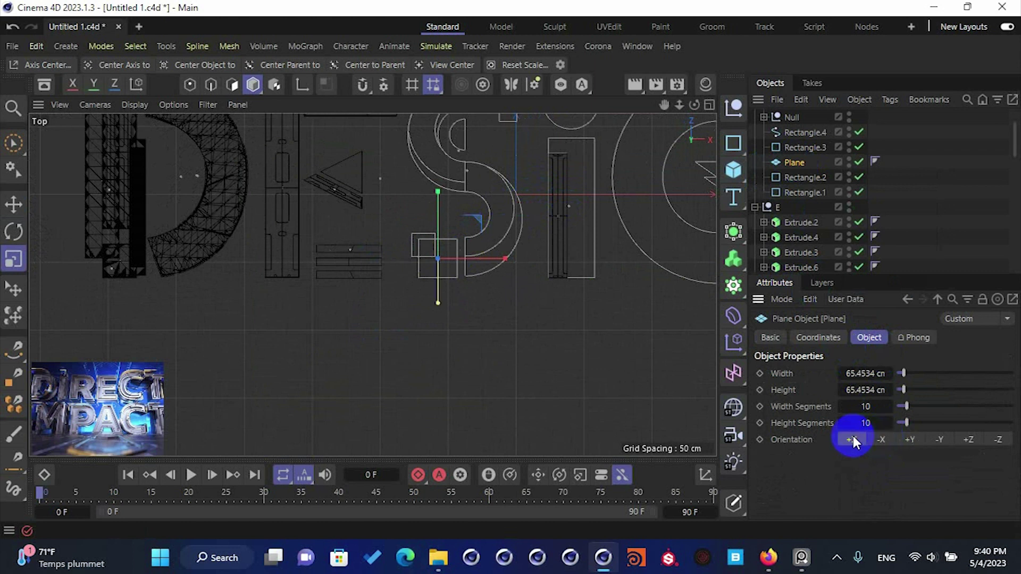
pyautogui.click(947, 438)
pyautogui.click(971, 438)
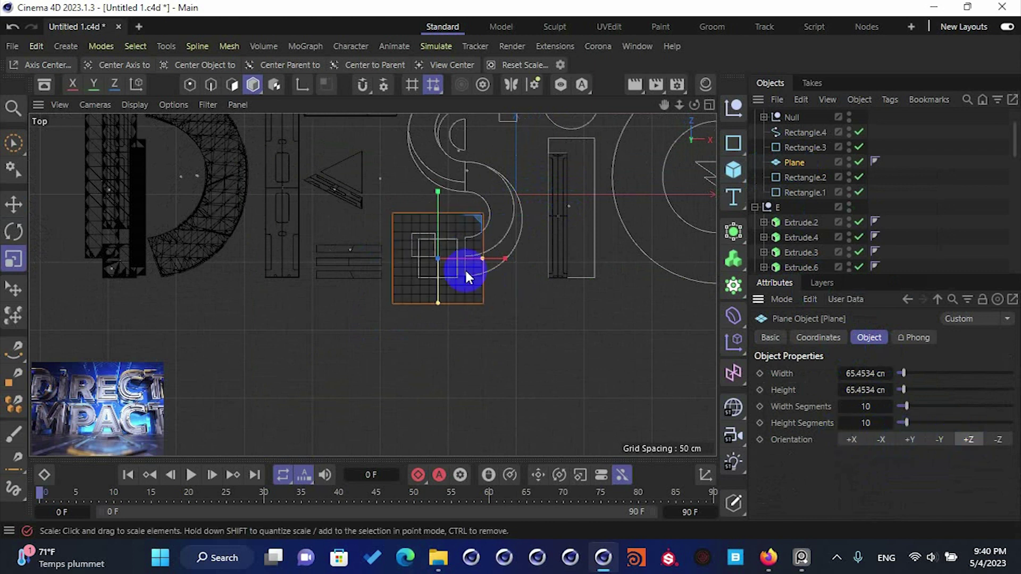
# - Move and resize the plane to fit Rectangle.2's outline, about 28.4 cm wide and 28.1 cm high
pyautogui.scroll(3, 448, 256)
pyautogui.moveTo(525, 238); pyautogui.dragTo(290, 327)
pyautogui.scroll(3, 372, 279)
pyautogui.press('r')
pyautogui.press('e')
pyautogui.moveTo(416, 286); pyautogui.dragTo(457, 285)
pyautogui.moveTo(534, 284); pyautogui.dragTo(532, 285)
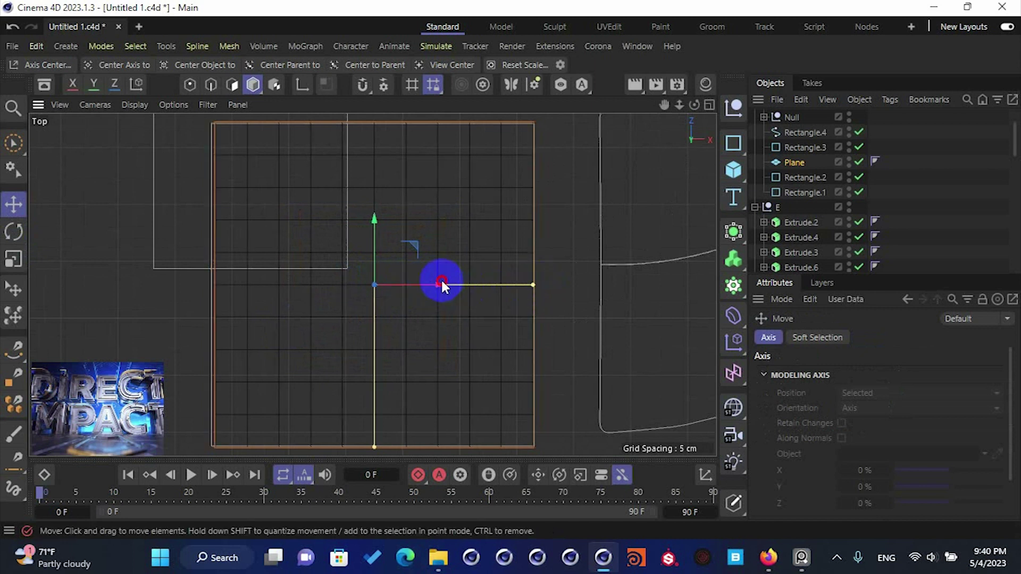
pyautogui.moveTo(440, 284); pyautogui.dragTo(438, 282)
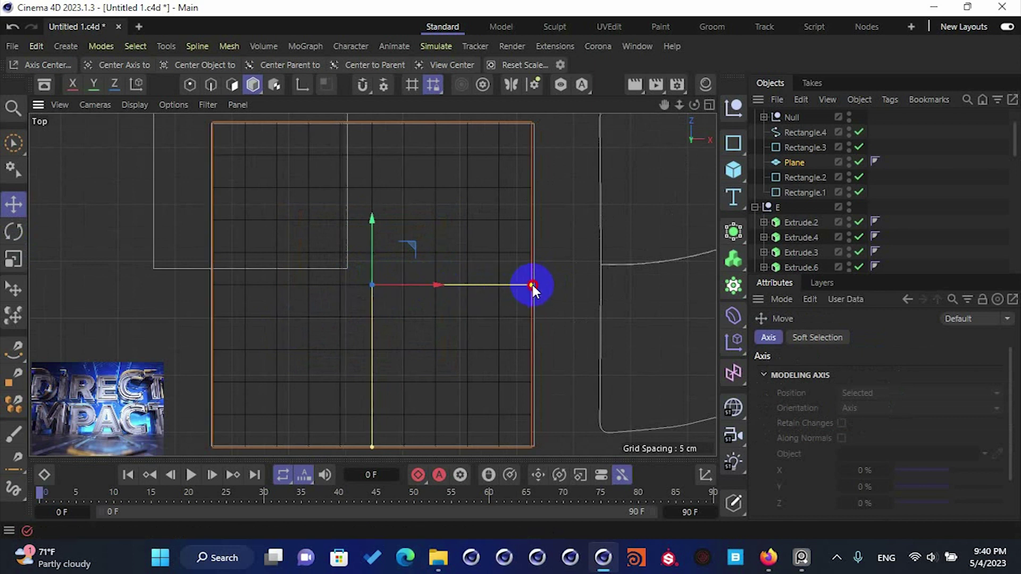
pyautogui.moveTo(533, 283); pyautogui.dragTo(535, 285)
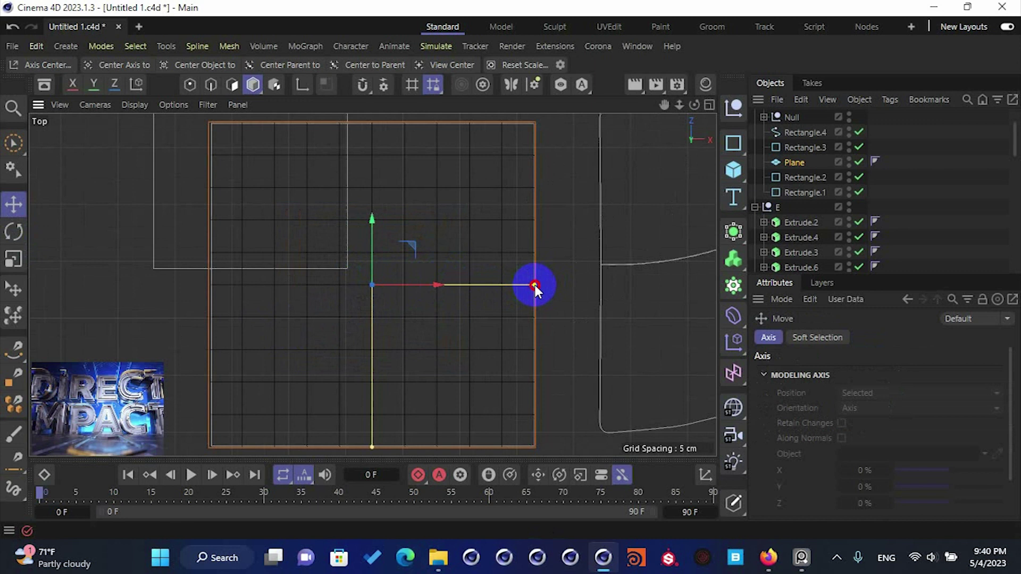
pyautogui.moveTo(535, 286); pyautogui.dragTo(534, 285)
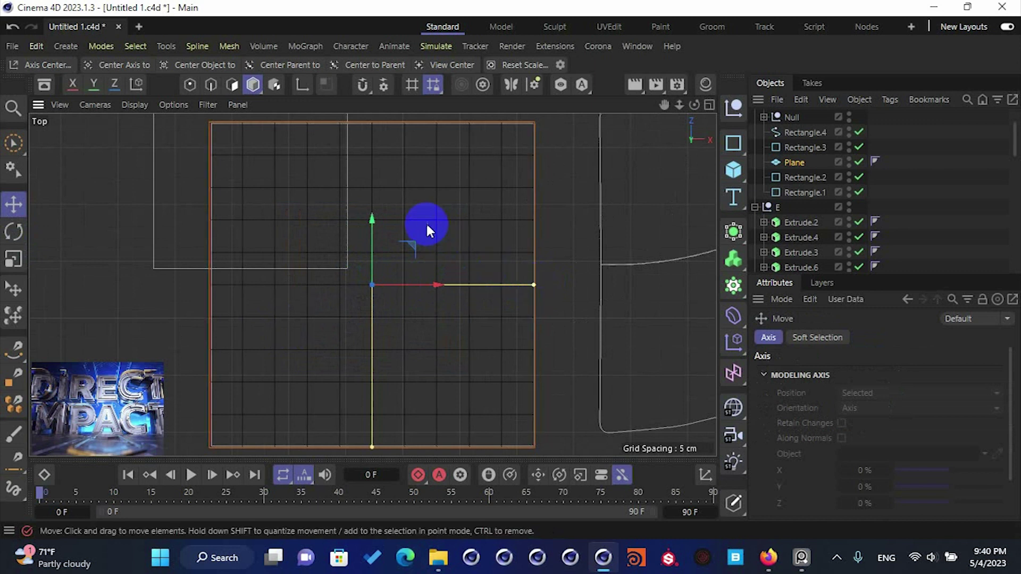
pyautogui.keyDown('alt'); pyautogui.moveTo(426, 222); pyautogui.dragTo(425, 225, button='middle'); pyautogui.keyUp('alt')
pyautogui.moveTo(370, 450); pyautogui.dragTo(373, 448)
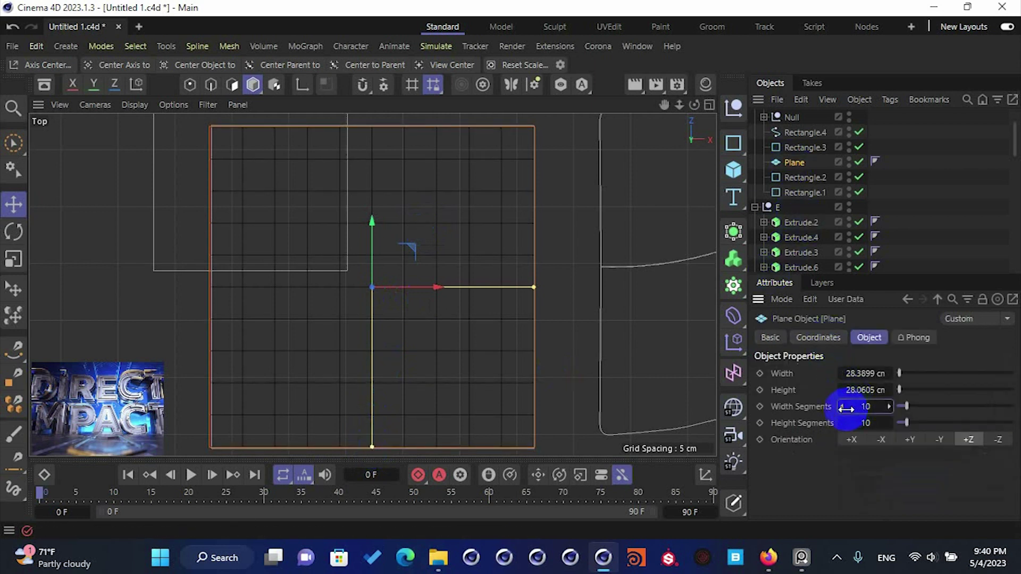
# - Set the plane's width and height segments to 2 and make it an editable polygon object
pyautogui.click(842, 406)
pyautogui.moveTo(842, 422); pyautogui.dragTo(840, 423)
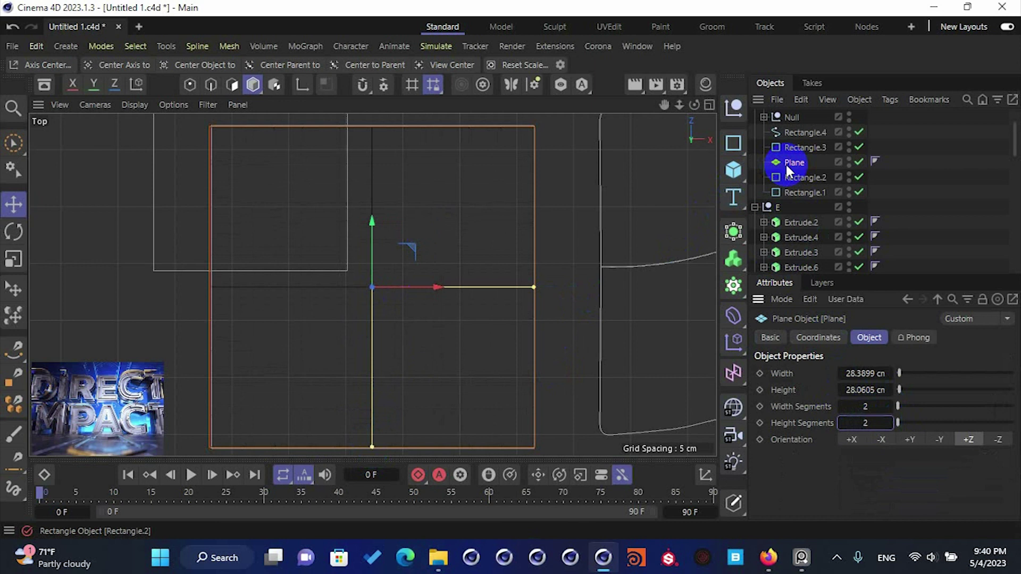
pyautogui.press('c')
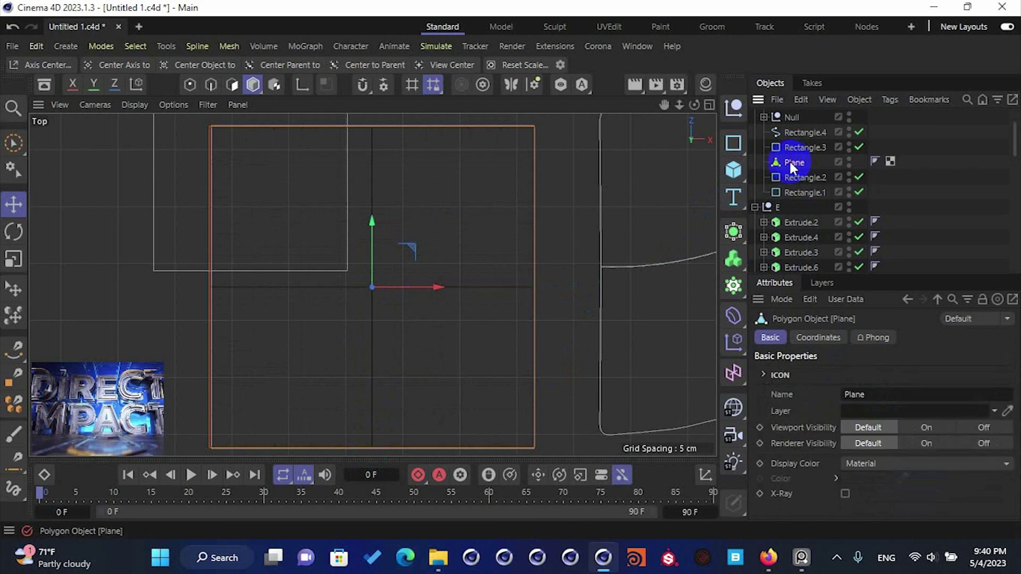
# - Delete three of the plane's four polygons, keeping only the lower-left quarter
pyautogui.click(232, 86)
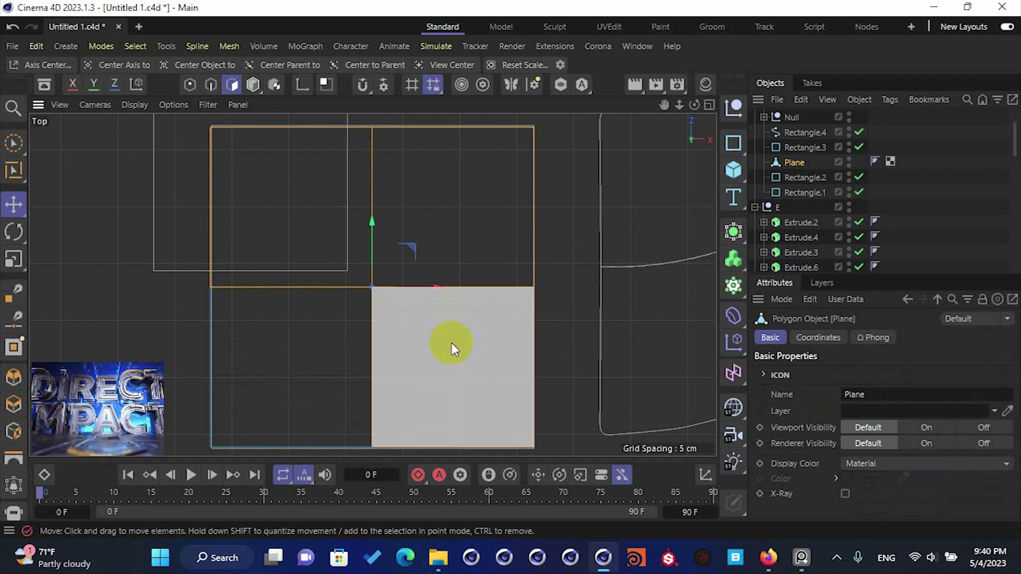
pyautogui.click(452, 343)
pyautogui.click(327, 342)
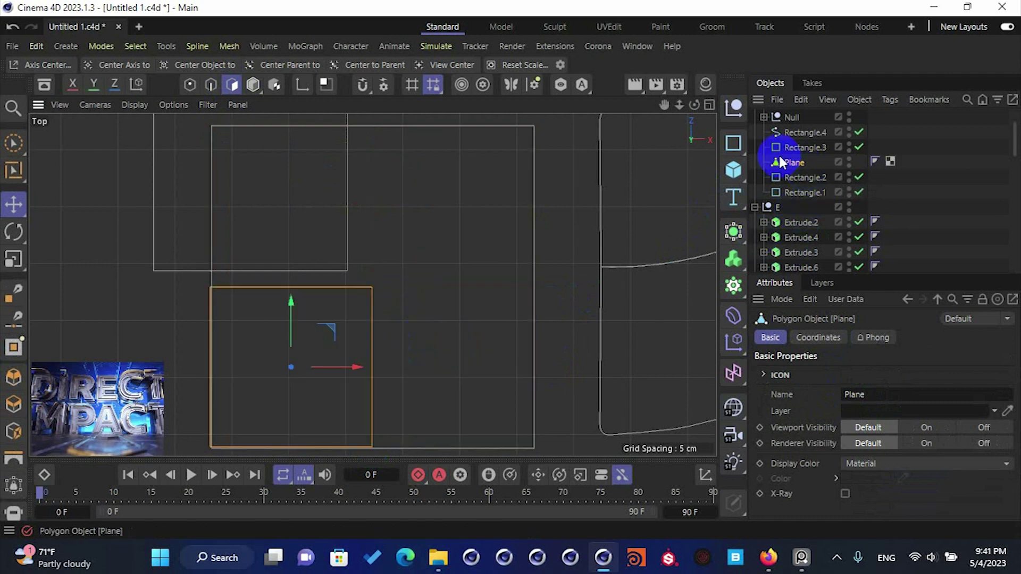
# - Nest the plane in two Symmetry objects and set the outer one's mirror plane to XZ
pyautogui.click(733, 232)
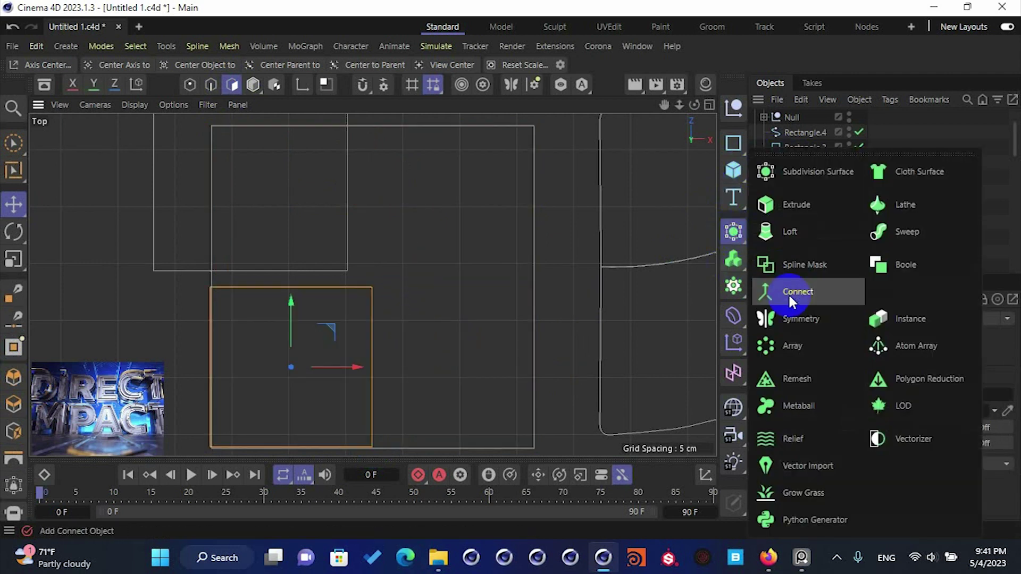
pyautogui.click(801, 318)
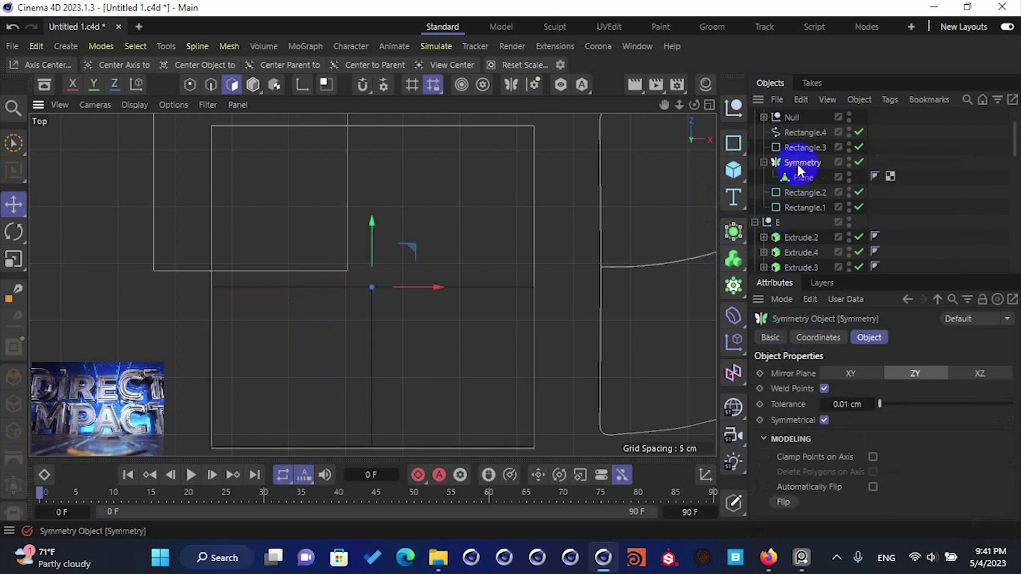
pyautogui.click(733, 231)
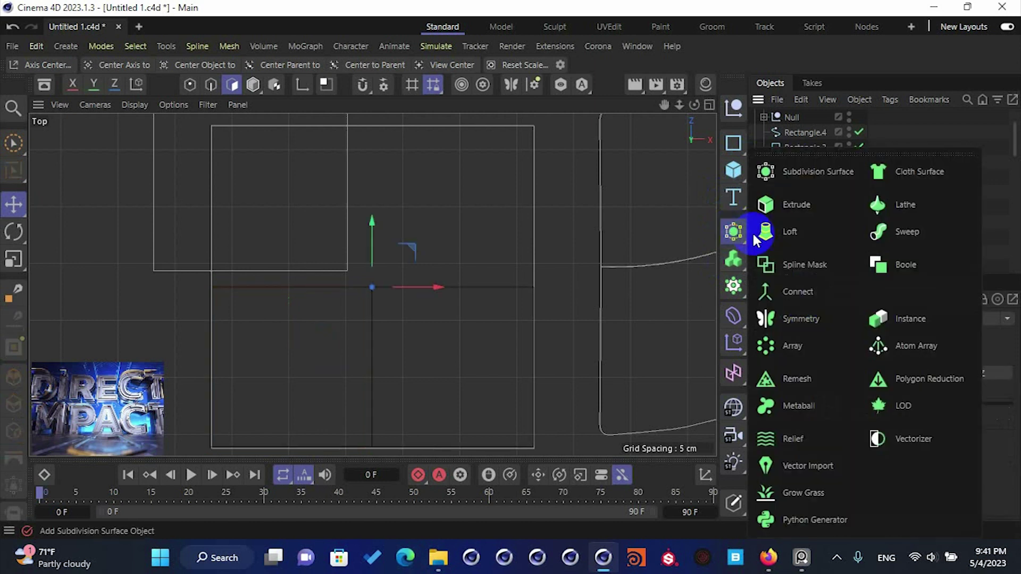
pyautogui.click(792, 314)
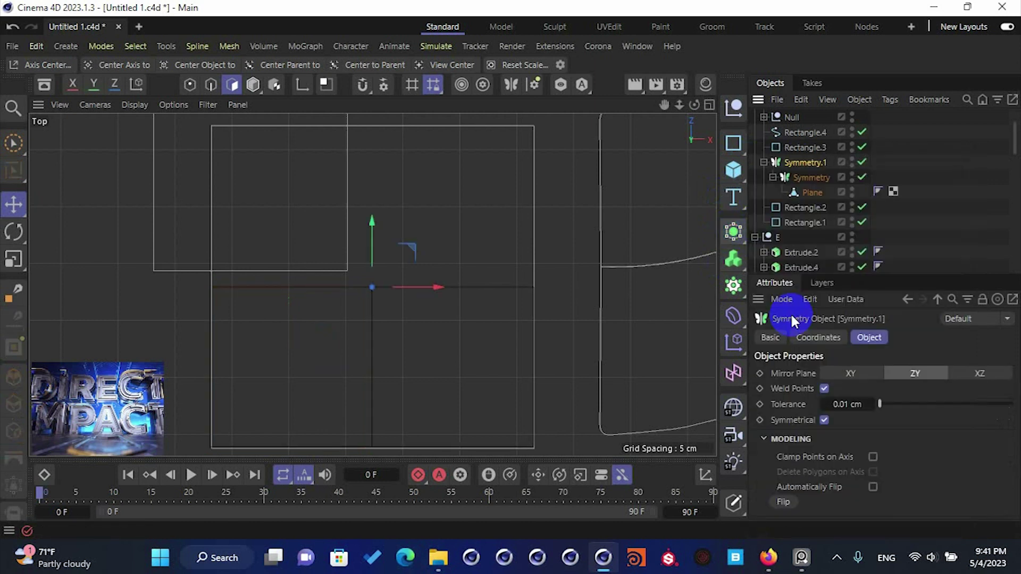
pyautogui.click(871, 372)
pyautogui.click(981, 373)
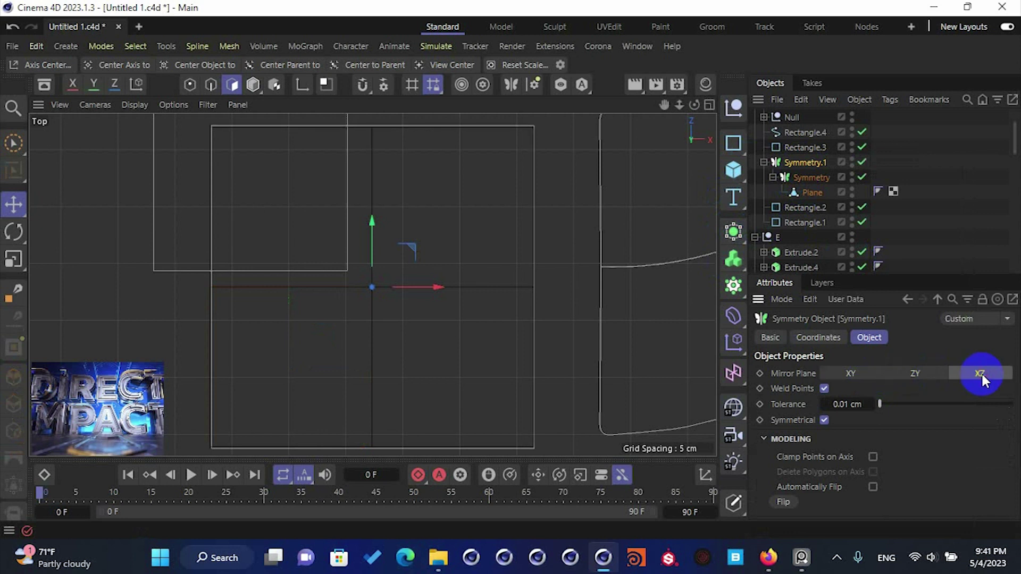
# - Disable both Symmetry objects and line-cut a tall strip into the plane, from its left edge inward and up through its top edge
pyautogui.moveTo(862, 162); pyautogui.dragTo(862, 177)
pyautogui.click(820, 192)
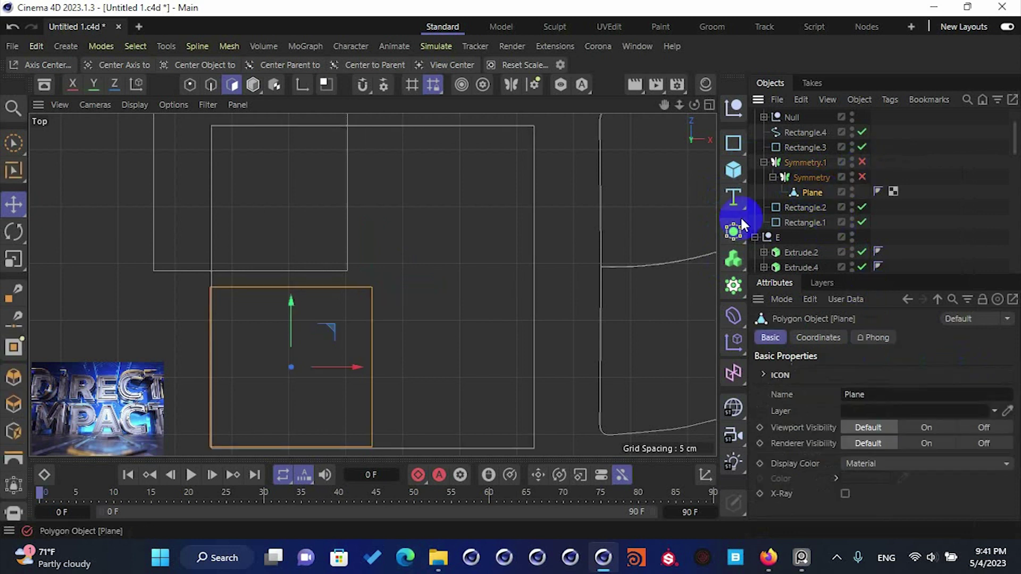
pyautogui.press('s')
pyautogui.scroll(-3, 280, 310)
pyautogui.keyDown('alt'); pyautogui.moveTo(304, 312); pyautogui.dragTo(350, 313, button='middle'); pyautogui.keyUp('alt')
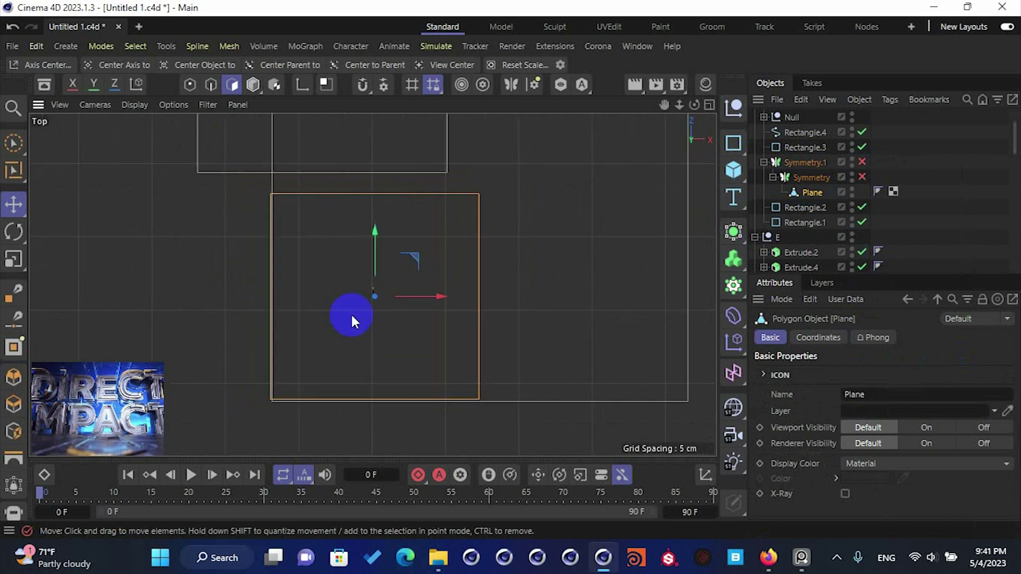
pyautogui.press('k')
pyautogui.press('k')
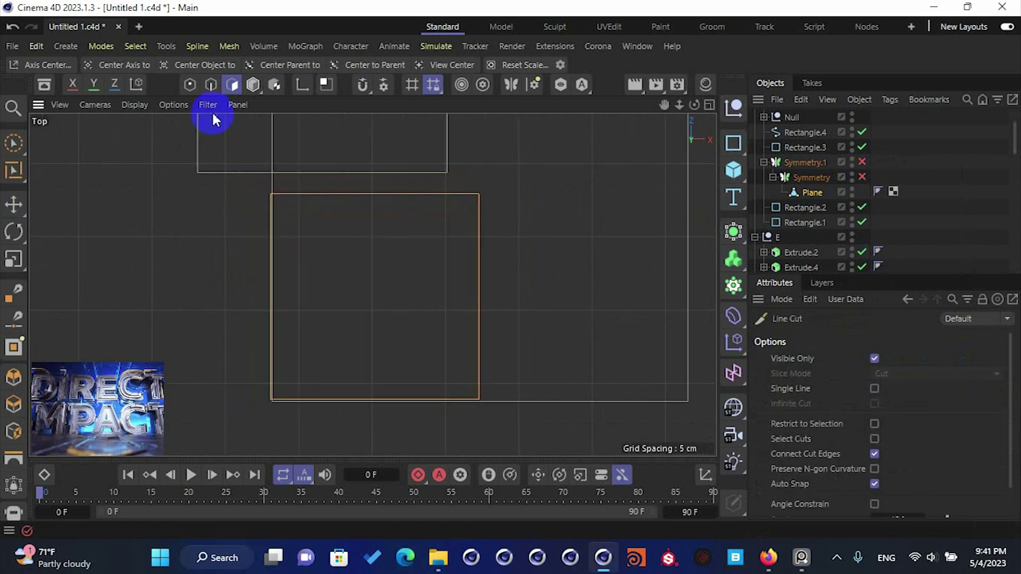
pyautogui.click(189, 84)
pyautogui.moveTo(253, 371); pyautogui.dragTo(327, 371)
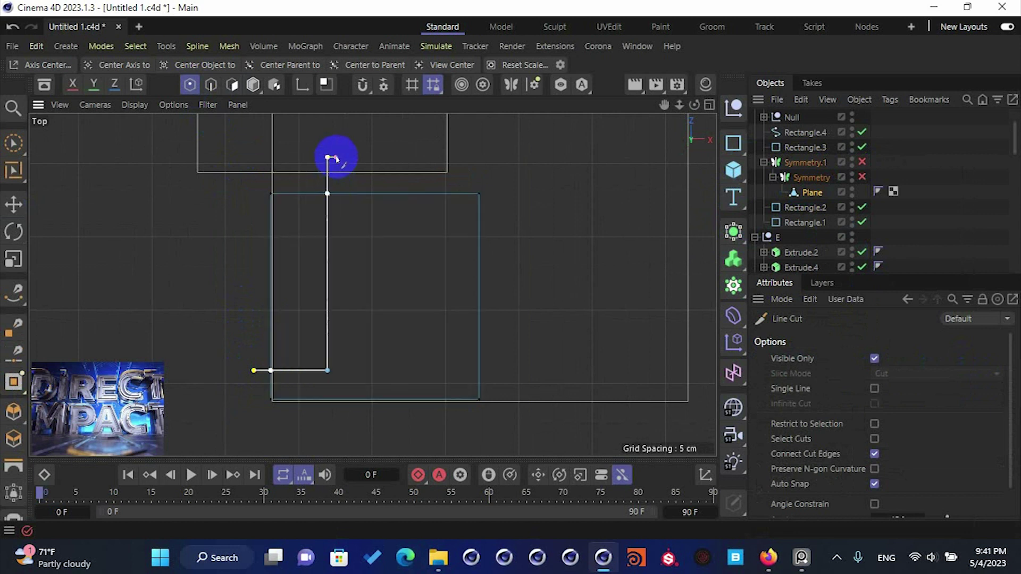
pyautogui.press('space')
# - Bevel the strip's inner corner point into a round corner with an offset of about 0.5 cm
pyautogui.click(327, 371)
pyautogui.rightClick(373, 352)
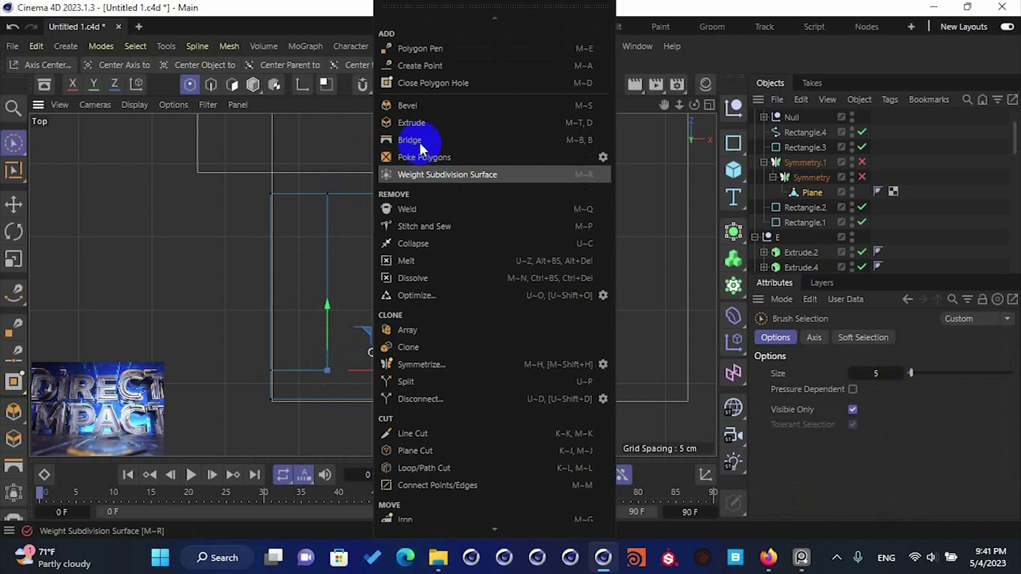
pyautogui.click(415, 106)
pyautogui.moveTo(381, 327); pyautogui.dragTo(519, 271)
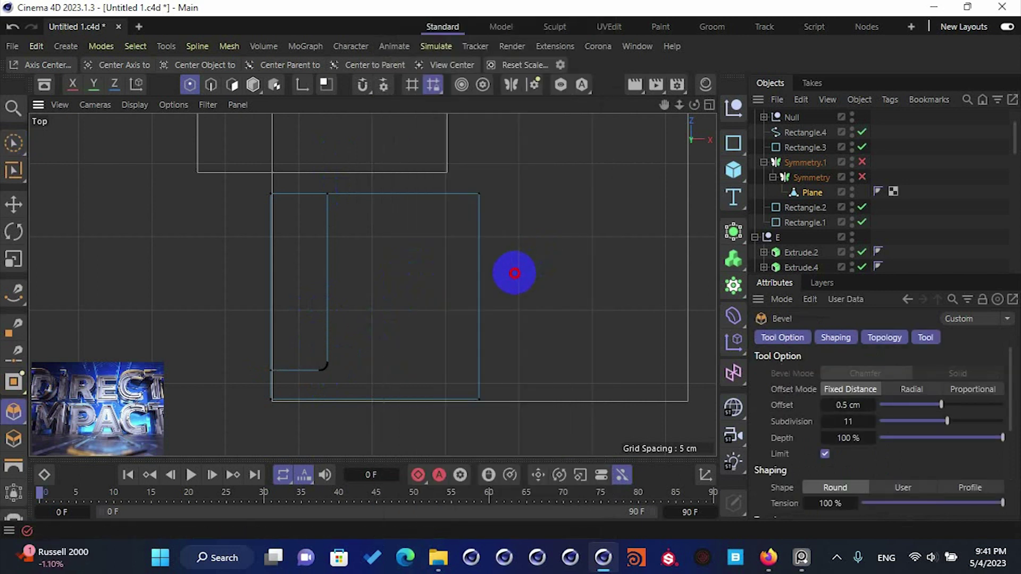
pyautogui.click(13, 204)
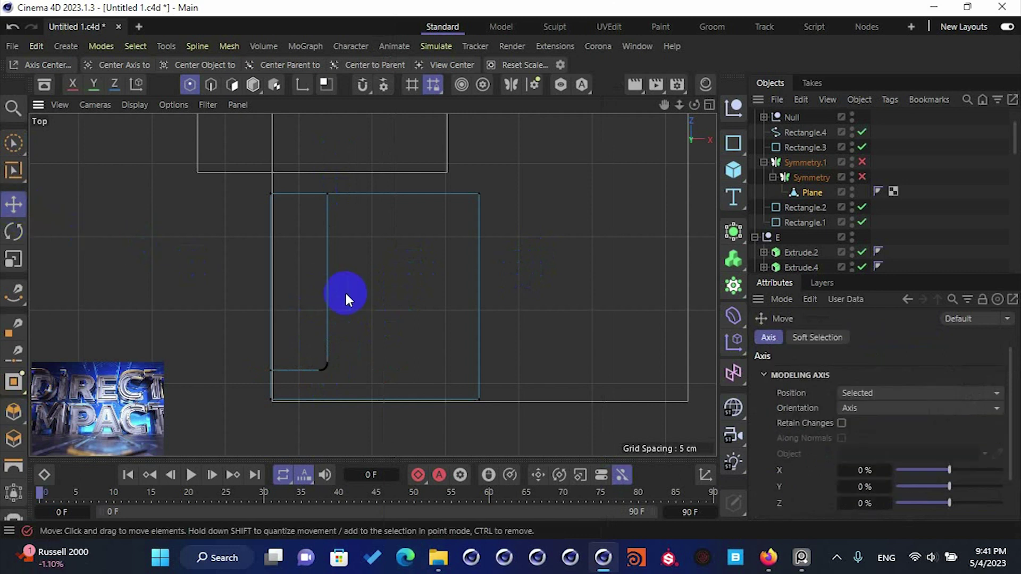
# - Line-cut a wide, shallow rectangular notch into the lower edge of the plane
pyautogui.press('k')
pyautogui.press('k')
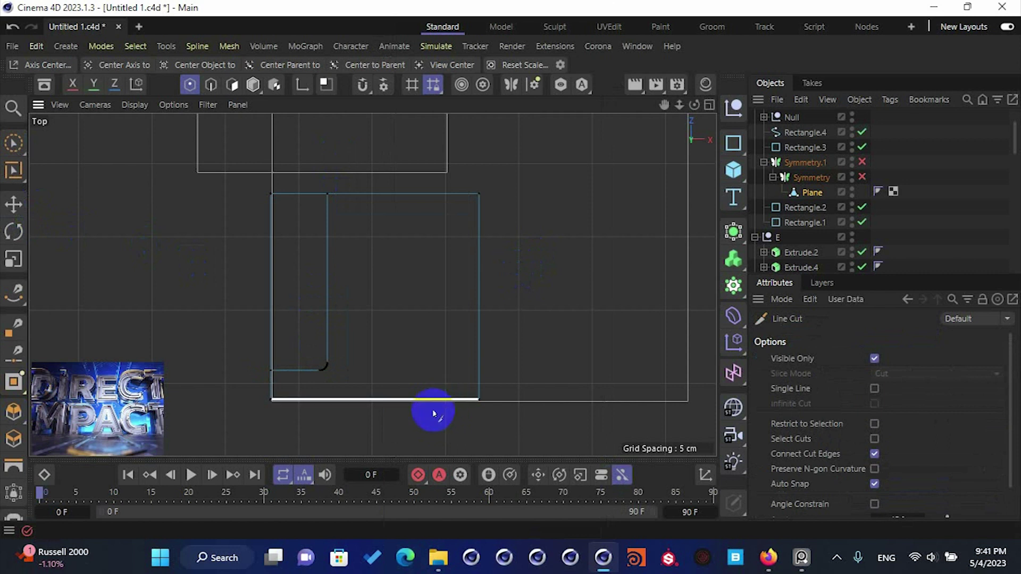
pyautogui.click(430, 416)
pyautogui.click(430, 384)
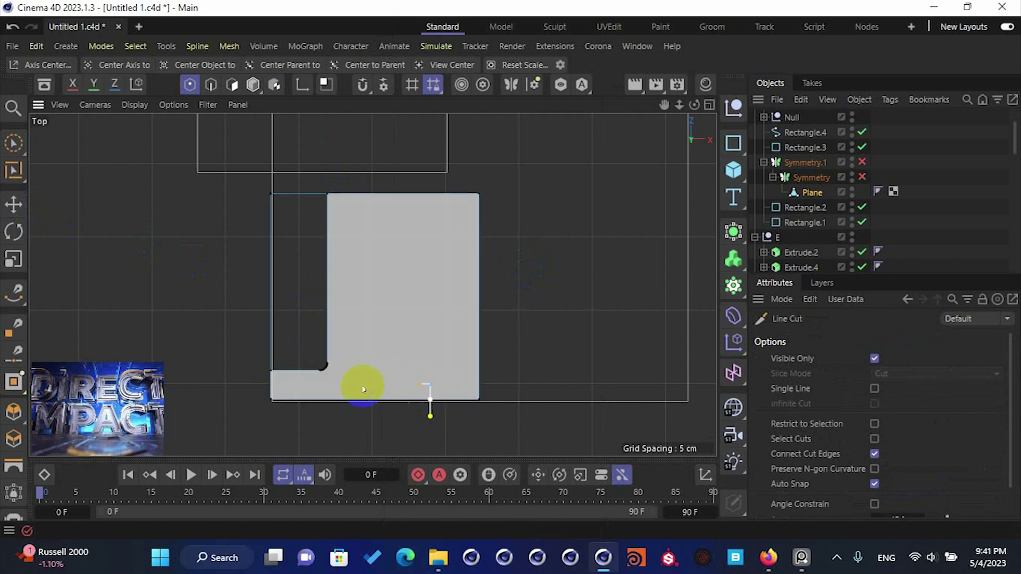
pyautogui.click(307, 384)
pyautogui.click(307, 417)
pyautogui.press('Escape')
# - Bevel the two upper corner points of the lower notch round with an offset of about 0.36 cm
pyautogui.press('space')
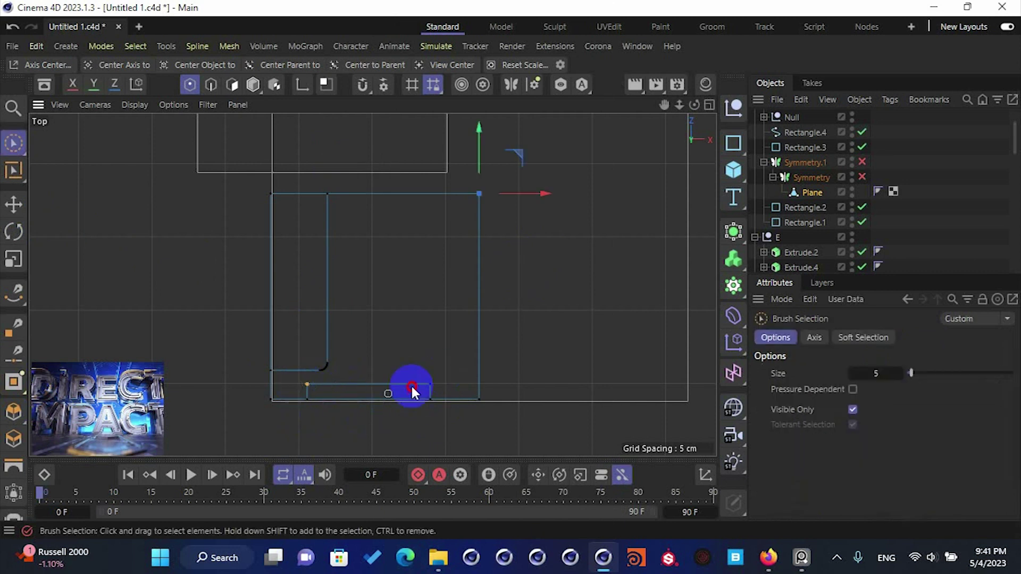
pyautogui.click(439, 382)
pyautogui.rightClick(410, 358)
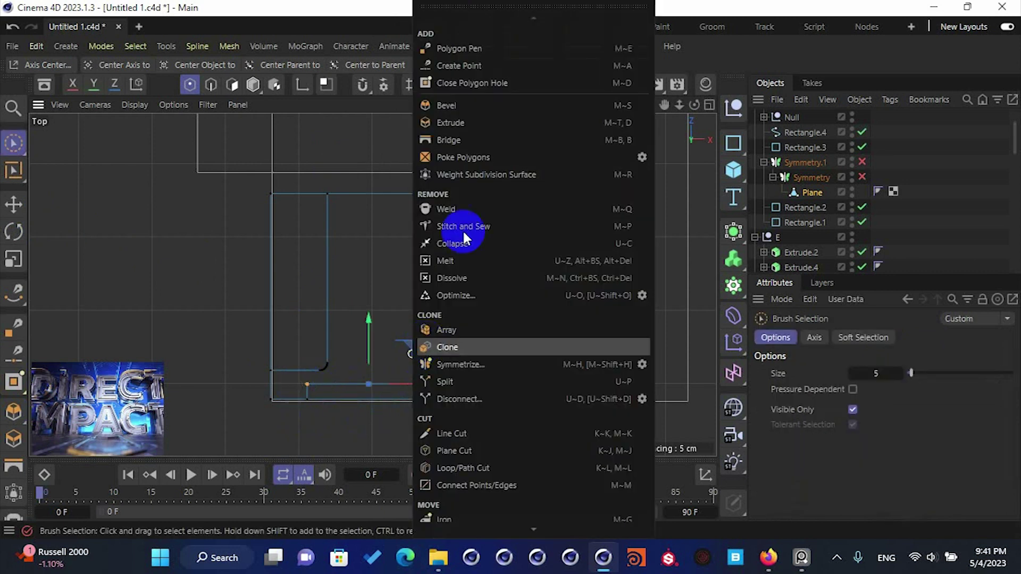
pyautogui.click(449, 106)
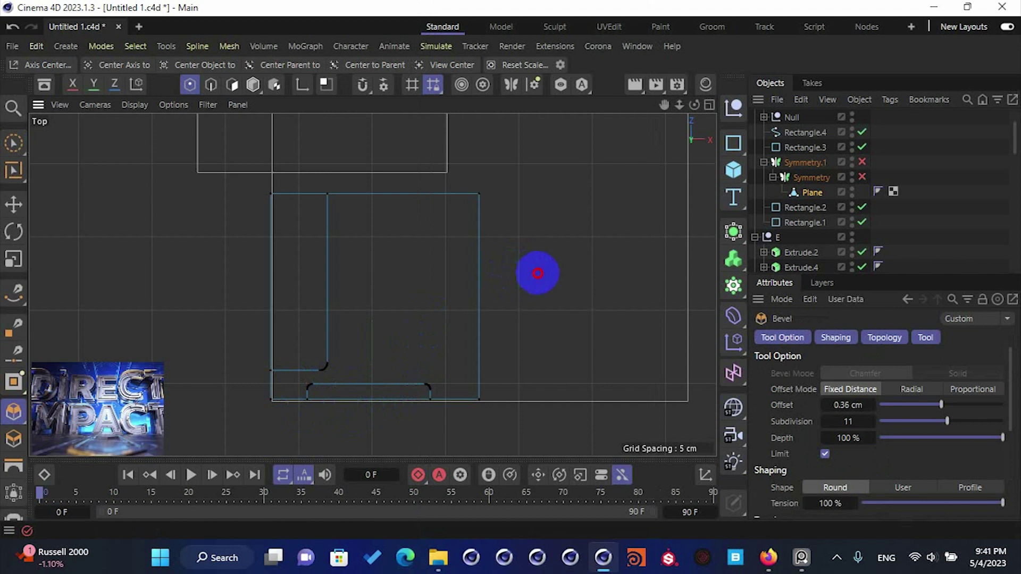
# - Widen the lower notch by rectangle-selecting the points of its right rounded end and moving them outward along X
pyautogui.press('space')
pyautogui.click(20, 144)
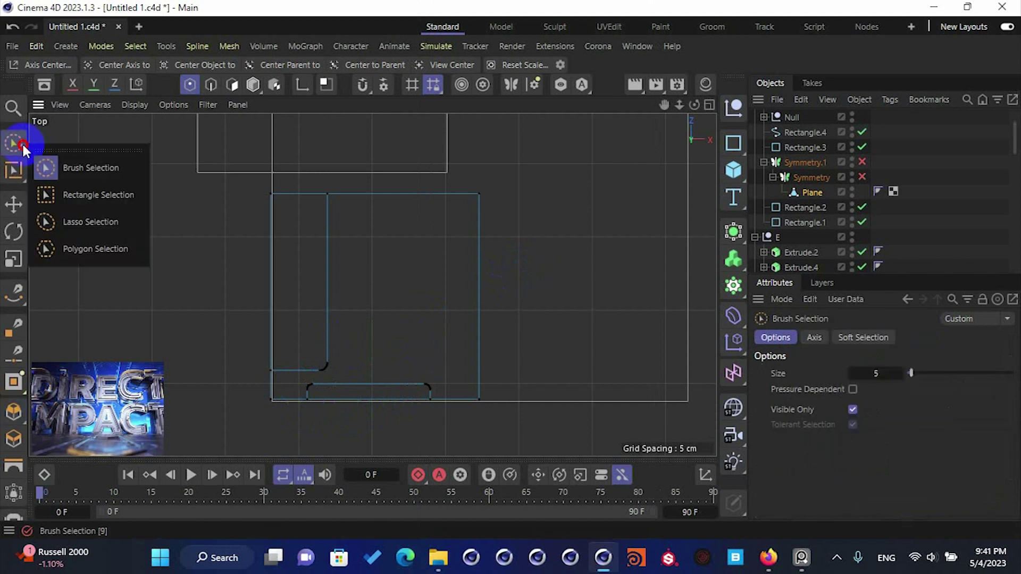
pyautogui.click(59, 195)
pyautogui.moveTo(383, 354); pyautogui.dragTo(488, 392)
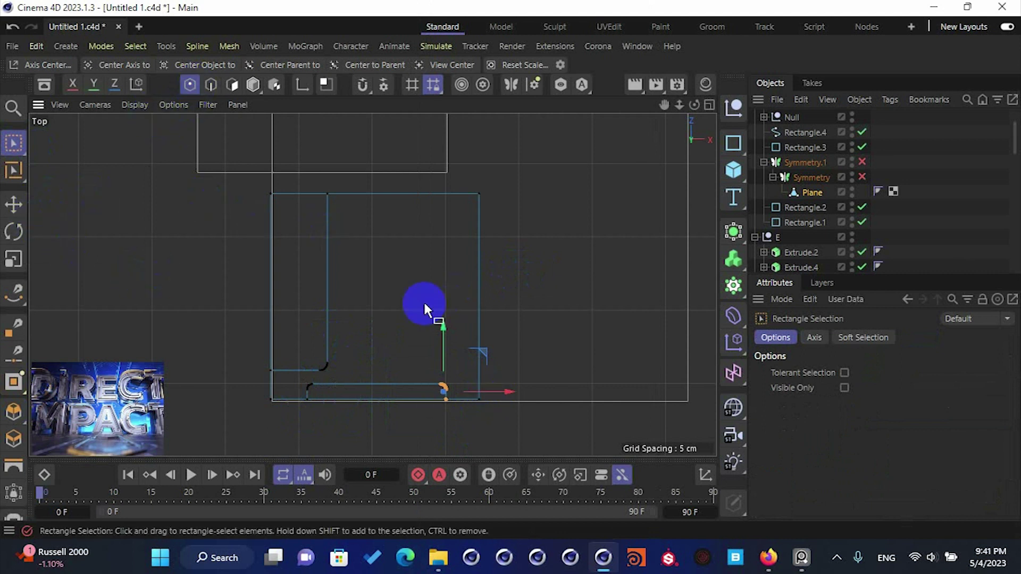
# - Line-cut a narrow upright rectangular notch into the right edge of the plane, around mid-height
pyautogui.press('k')
pyautogui.press('k')
pyautogui.click(495, 339)
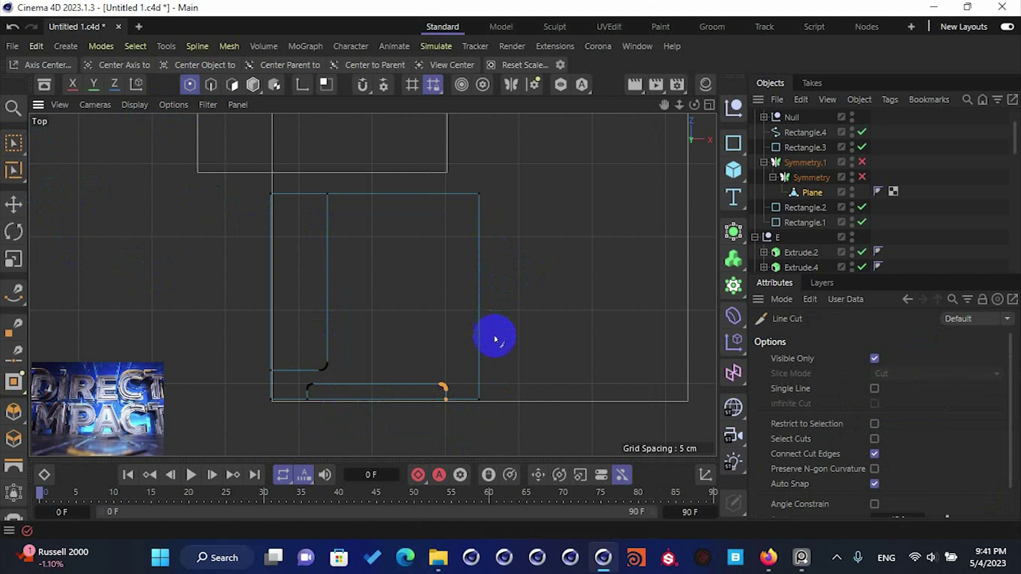
pyautogui.click(453, 330)
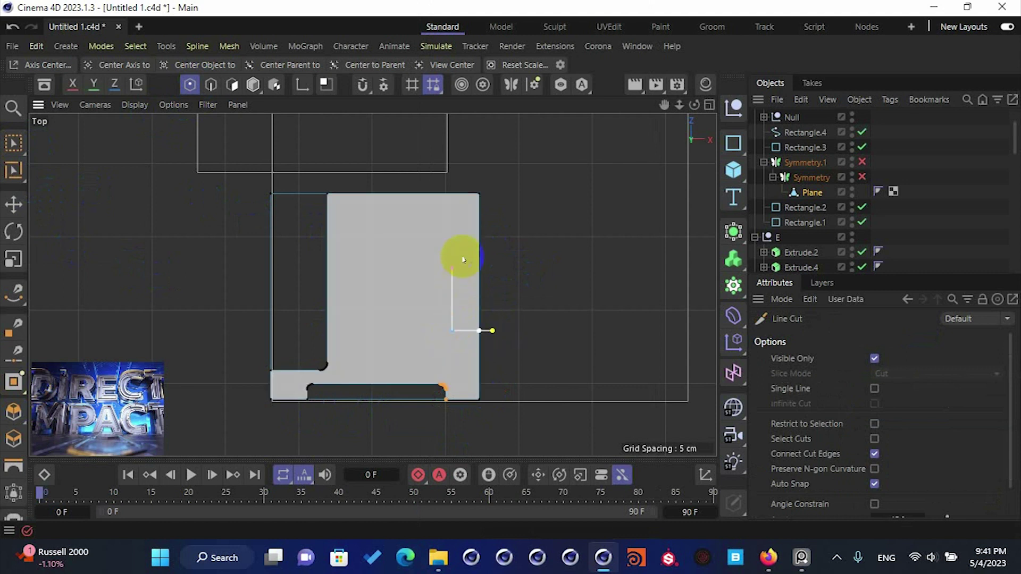
pyautogui.click(462, 254)
pyautogui.click(498, 255)
pyautogui.press('Escape')
# - Bevel the right notch's two inner corner points round with an offset of about 0.6 cm
pyautogui.press('space')
pyautogui.press('space')
pyautogui.press('space')
pyautogui.moveTo(432, 238); pyautogui.dragTo(459, 332)
pyautogui.rightClick(414, 306)
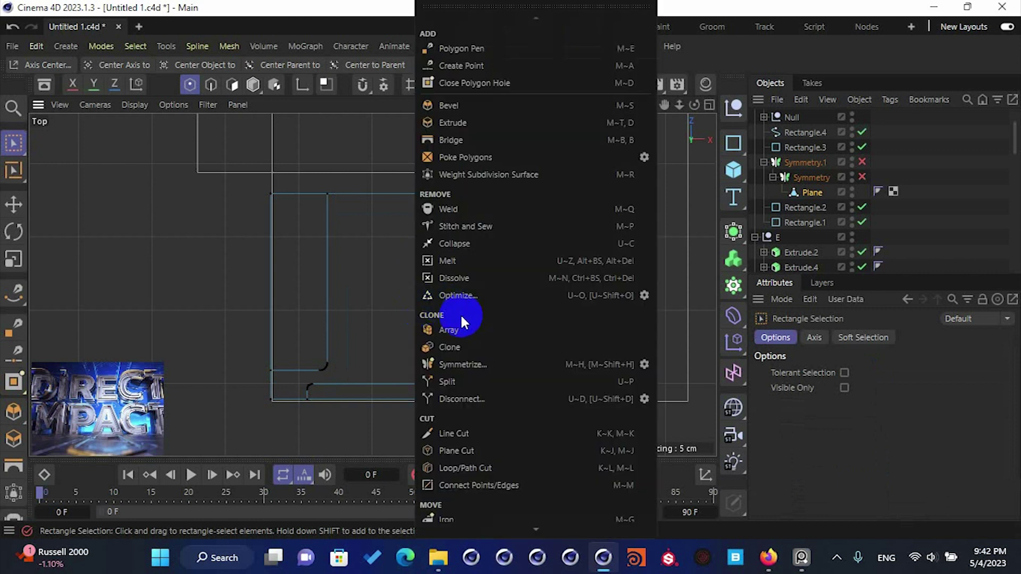
pyautogui.click(446, 106)
pyautogui.moveTo(513, 267); pyautogui.dragTo(528, 272)
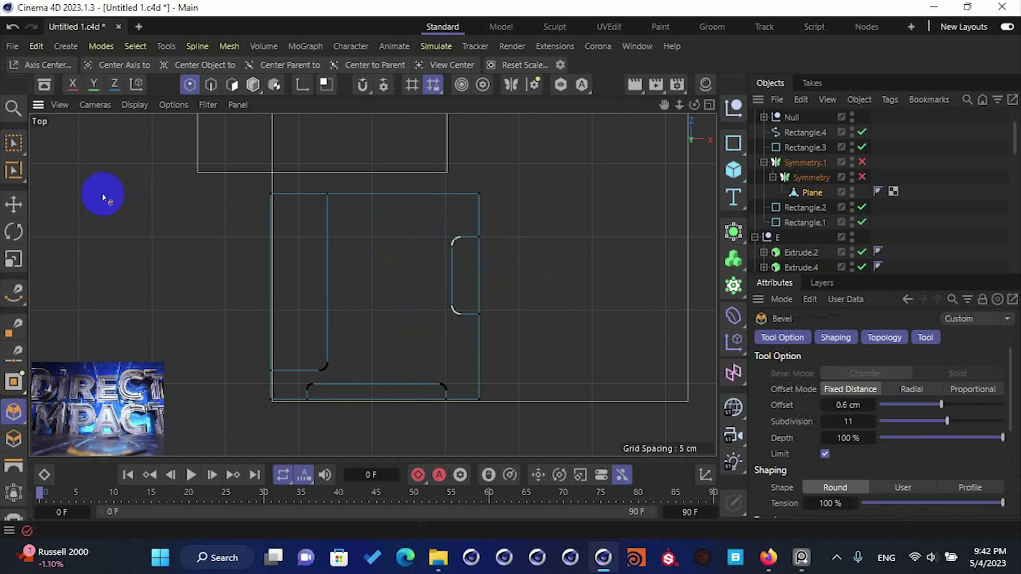
pyautogui.click(13, 204)
# - Enable both Symmetry objects, examine the mirrored panel in the shaded Perspective view with lines, and disable both again
pyautogui.click(862, 177)
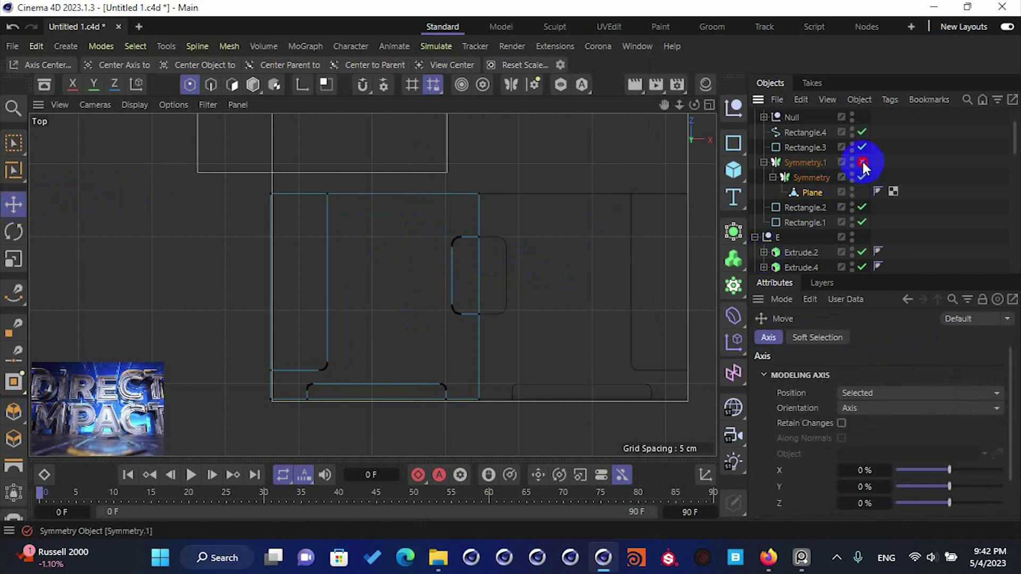
pyautogui.click(863, 162)
pyautogui.middleClick(544, 228)
pyautogui.middleClick(336, 180)
pyautogui.press('n')
pyautogui.press('b')
pyautogui.keyDown('alt'); pyautogui.moveTo(404, 288); pyautogui.dragTo(433, 292); pyautogui.keyUp('alt')
pyautogui.click(862, 162)
pyautogui.click(862, 177)
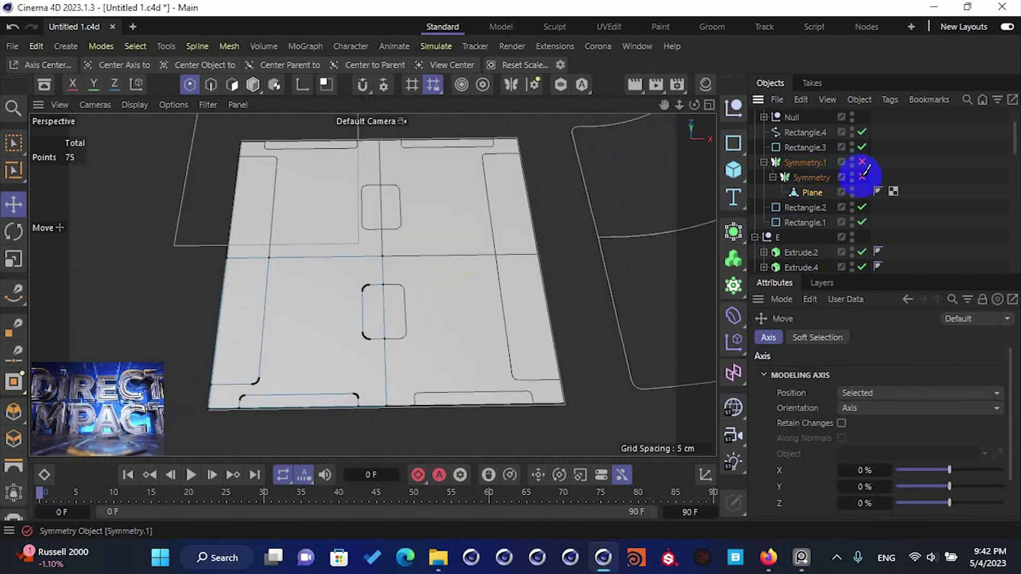
# - Split the plane's tall left strip polygon into its own object and delete that polygon from the original plane
pyautogui.click(232, 84)
pyautogui.click(251, 290)
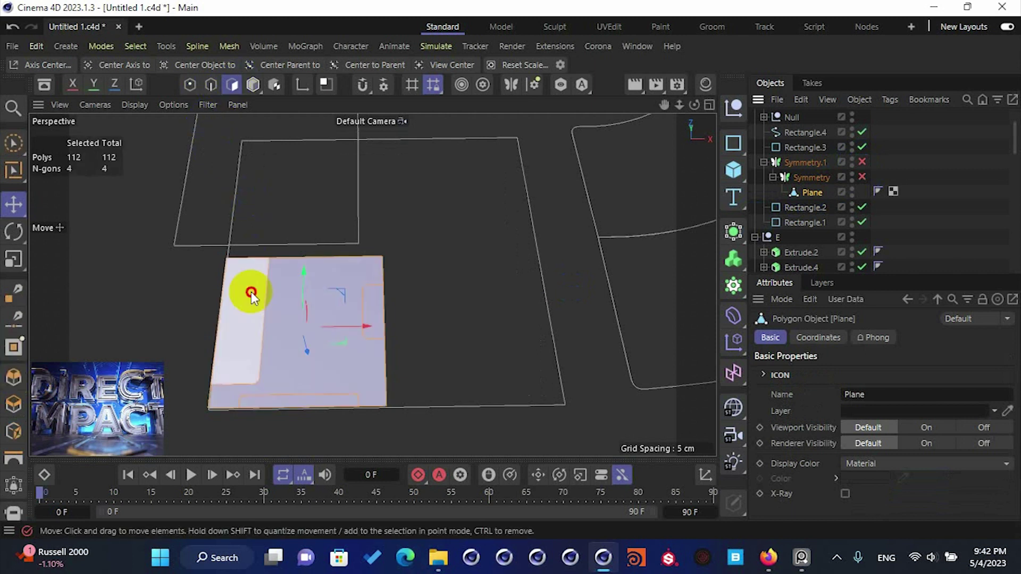
pyautogui.rightClick(258, 287)
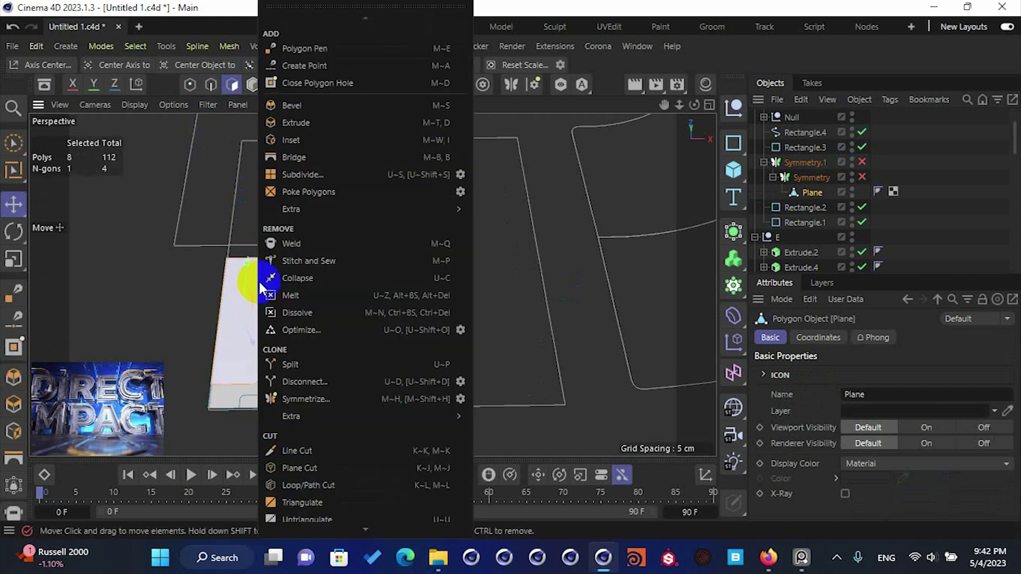
pyautogui.click(335, 364)
pyautogui.click(813, 192)
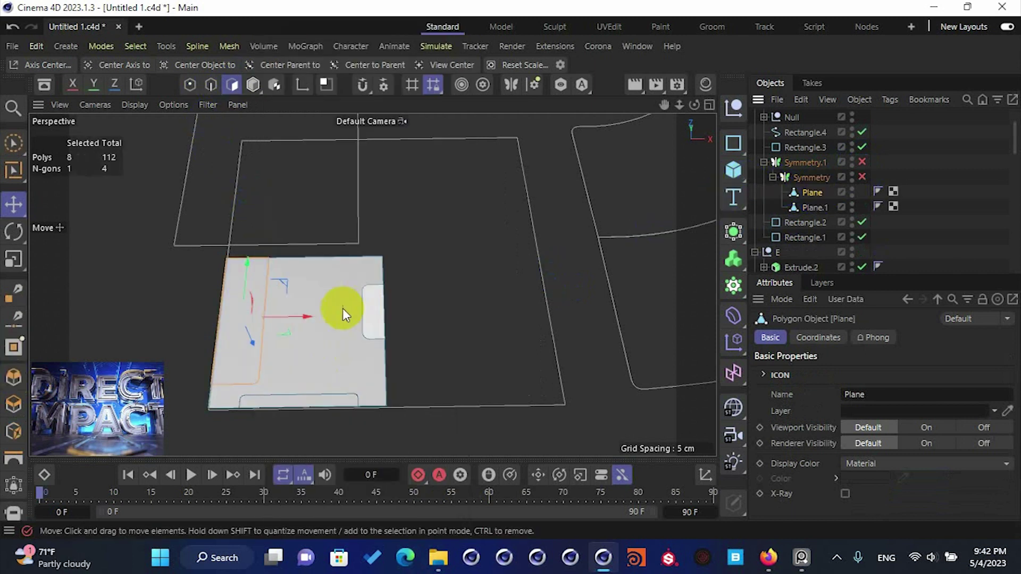
pyautogui.press('Delete')
# - Split the plane's large main panel polygon into its own object and reselect the original plane to remove that polygon from it
pyautogui.keyDown('alt'); pyautogui.moveTo(332, 330); pyautogui.dragTo(358, 283, button='middle'); pyautogui.keyUp('alt')
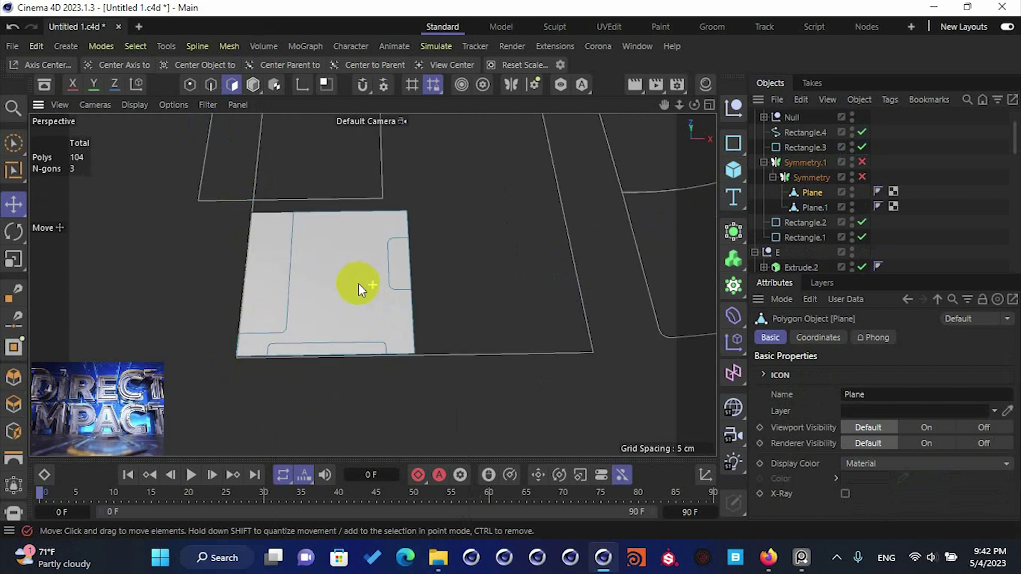
pyautogui.click(351, 296)
pyautogui.rightClick(365, 303)
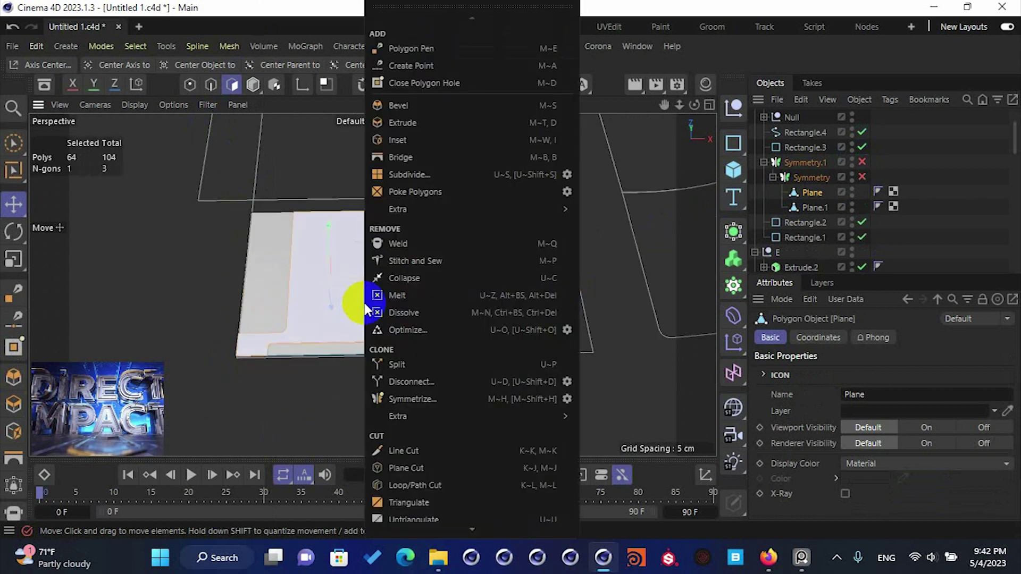
pyautogui.click(401, 363)
pyautogui.click(808, 190)
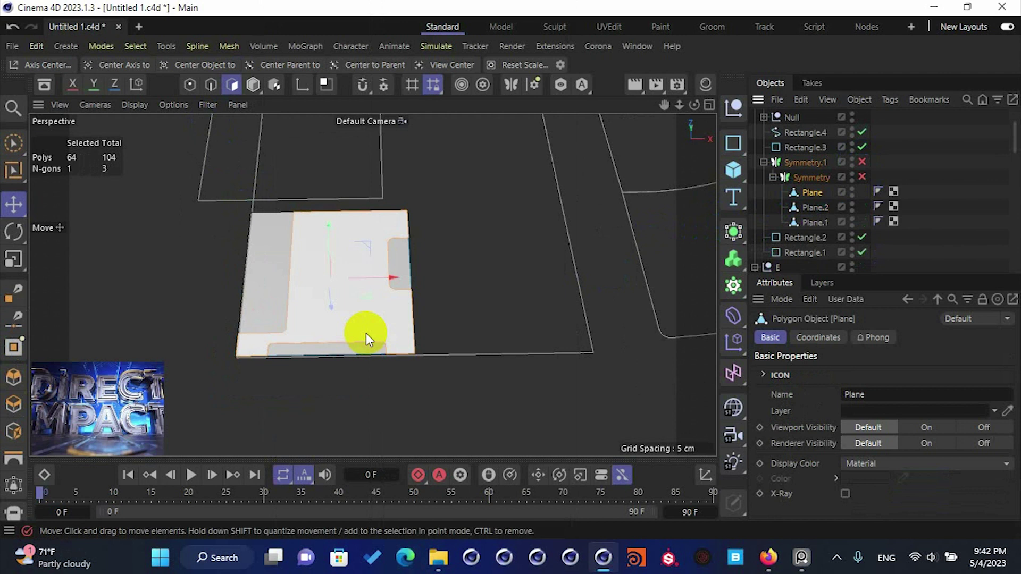
# - Split the lower notch polygon into its own object and remove it from the original plane
pyautogui.click(357, 348)
pyautogui.doubleClick(357, 349)
pyautogui.rightClick(469, 324)
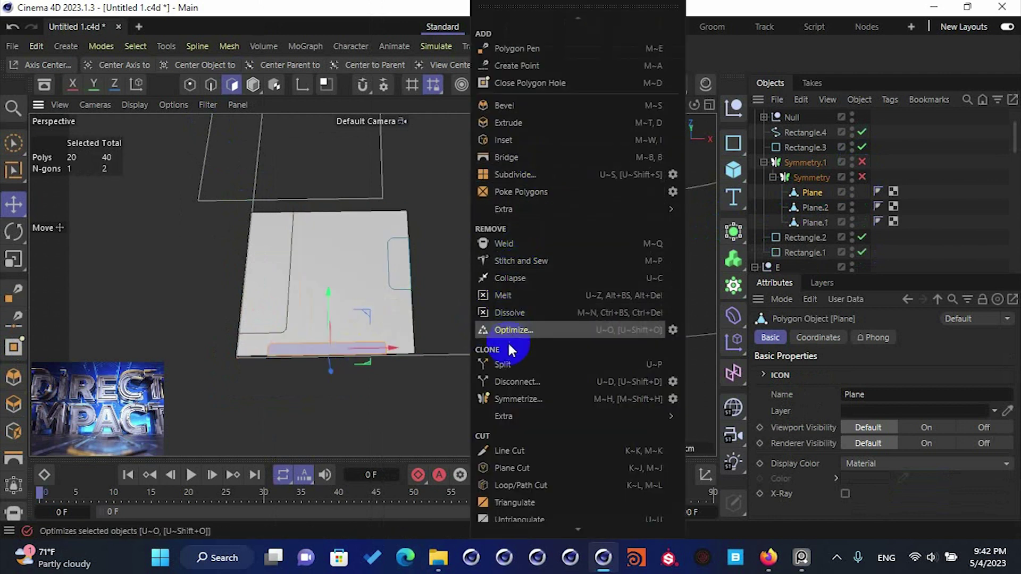
pyautogui.click(503, 364)
pyautogui.click(808, 192)
# - Split the remaining right notch polygon into its own object and reselect the original plane
pyautogui.doubleClick(413, 269)
pyautogui.rightClick(449, 292)
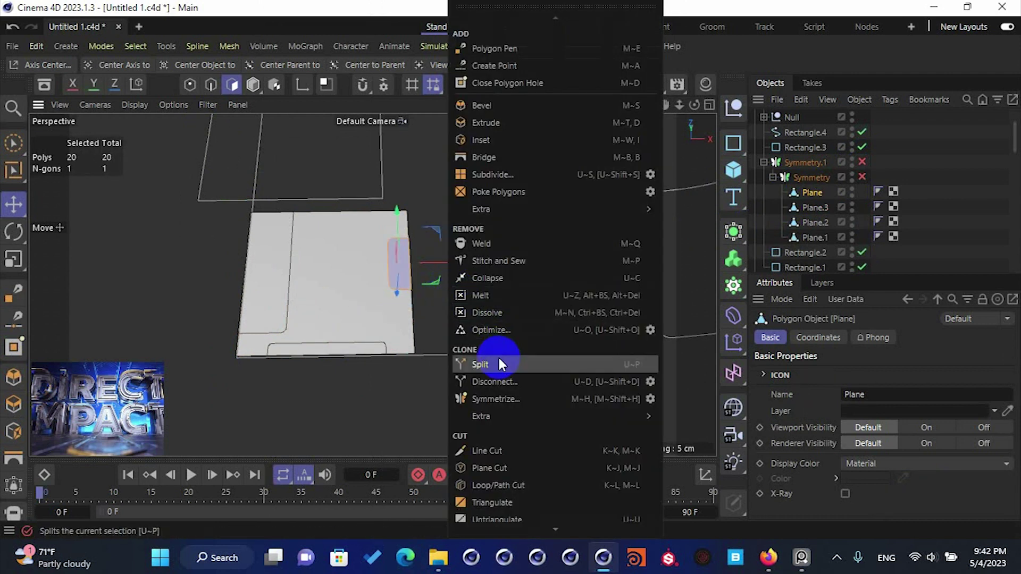
pyautogui.click(498, 358)
pyautogui.click(808, 193)
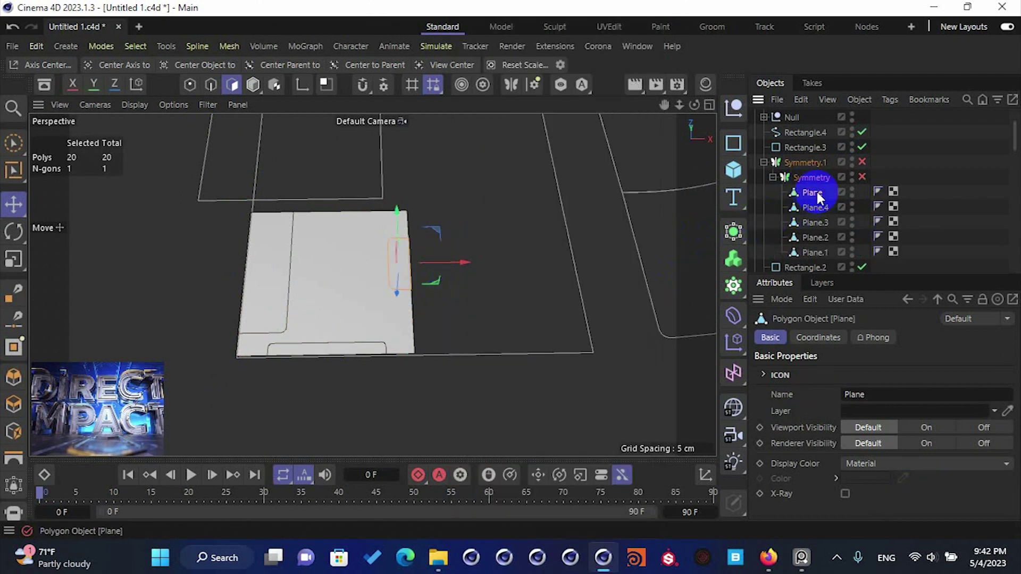
# - Delete the original Plane object, keeping only the four split pieces under the Symmetry
pyautogui.click(547, 273)
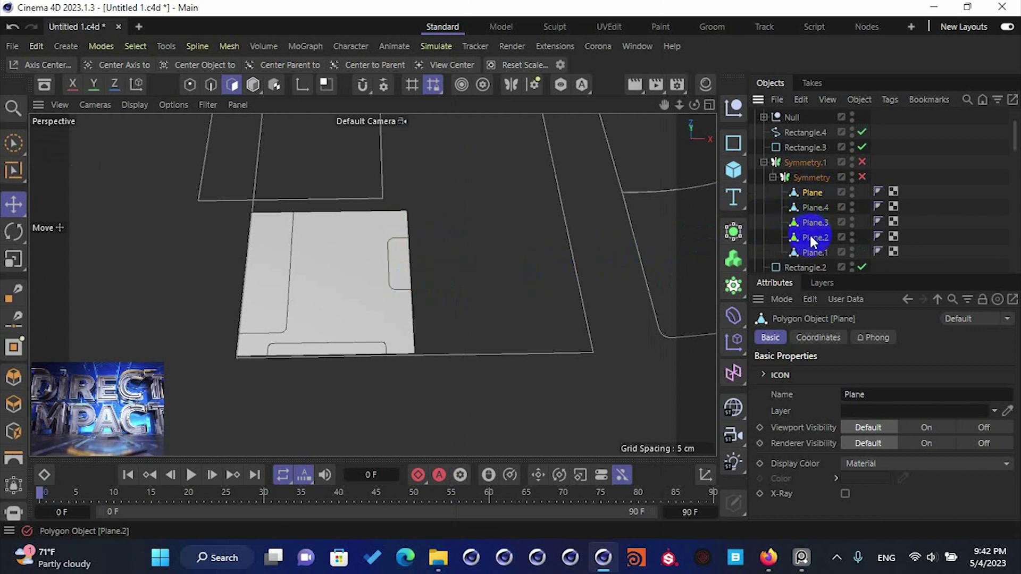
pyautogui.keyDown('shift'); pyautogui.click(811, 252); pyautogui.keyUp('shift')
pyautogui.click(813, 194)
pyautogui.click(490, 260)
pyautogui.click(802, 198)
pyautogui.press('Delete')
# - Extrude the polygons of all four split pieces 3 cm upward from the flat outline
pyautogui.click(813, 193)
pyautogui.keyDown('shift'); pyautogui.click(812, 236); pyautogui.keyUp('shift')
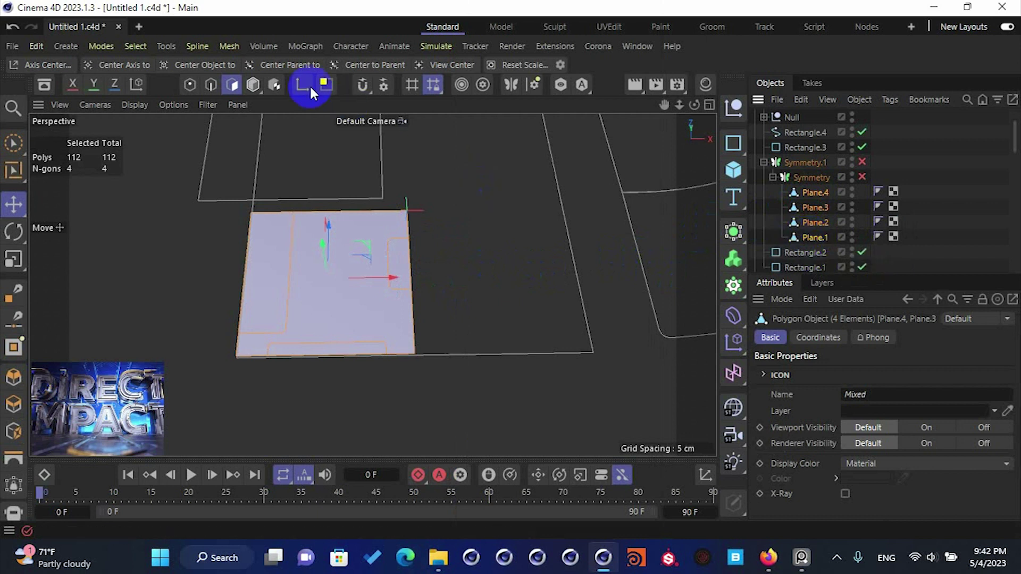
pyautogui.rightClick(307, 285)
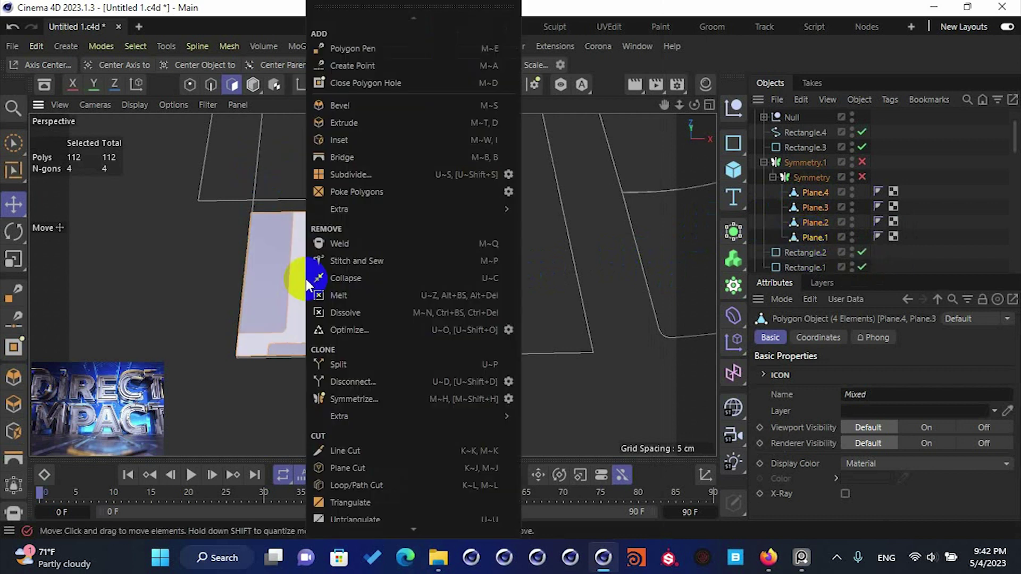
pyautogui.click(356, 121)
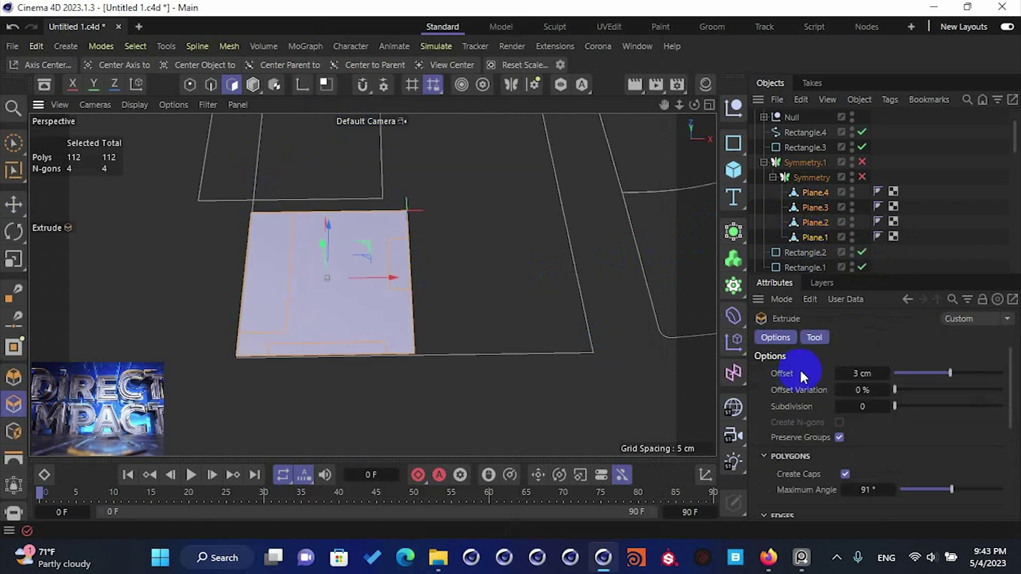
pyautogui.moveTo(926, 364); pyautogui.dragTo(926, 350)
pyautogui.scroll(-5, 927, 350)
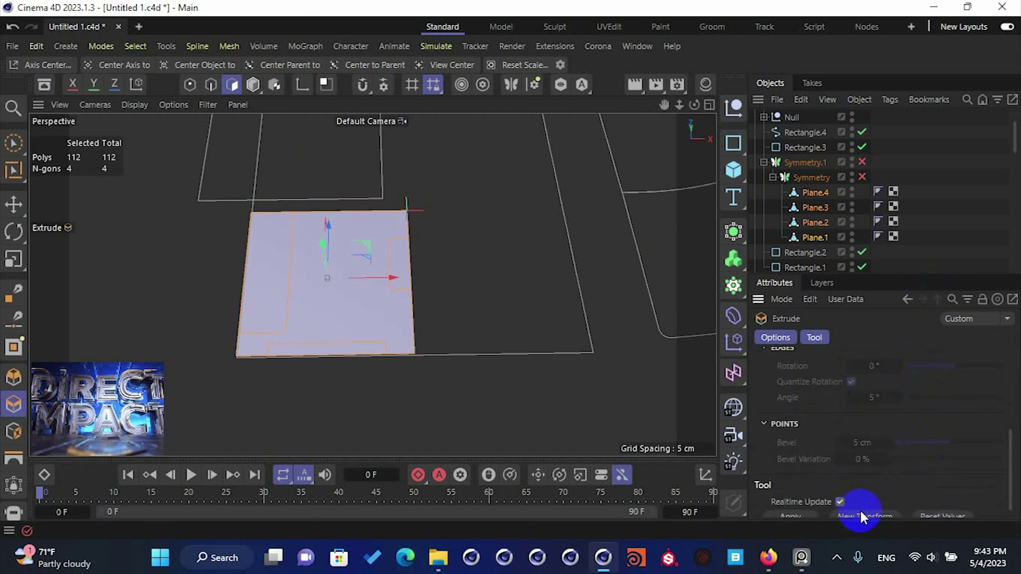
pyautogui.click(860, 512)
pyautogui.moveTo(444, 282)
pyautogui.keyDown('alt'); pyautogui.mouseDown()
pyautogui.moveTo(433, 155)
pyautogui.moveTo(441, 276)
pyautogui.mouseUp(); pyautogui.keyUp('alt')
pyautogui.hotkey('ctrl', 'z')
pyautogui.moveTo(1007, 470); pyautogui.dragTo(1009, 392)
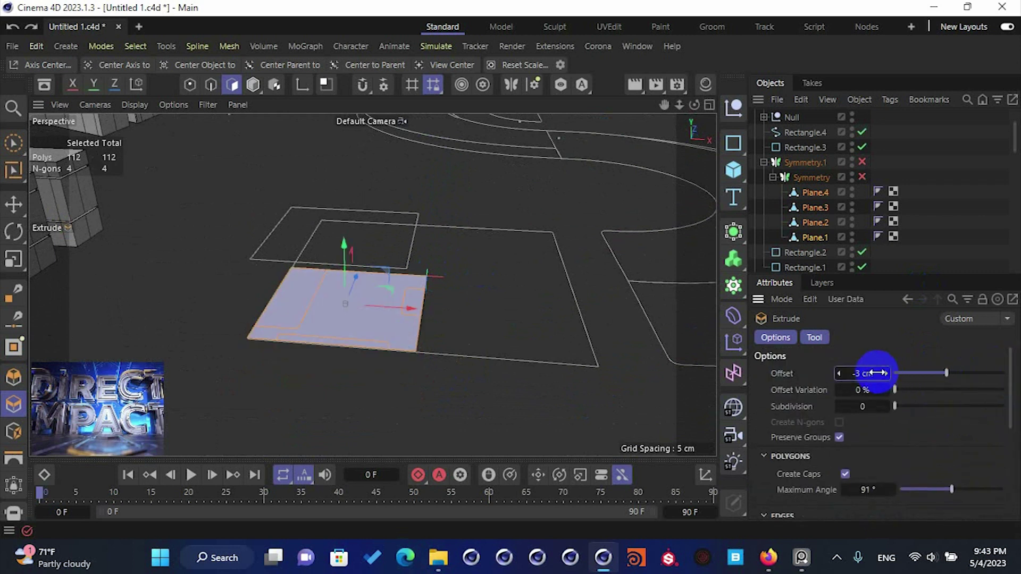
pyautogui.hotkey('ctrl', 'y')
pyautogui.keyDown('alt'); pyautogui.moveTo(388, 292); pyautogui.dragTo(388, 368); pyautogui.keyUp('alt')
# - Group the four extruded pieces, Plane.1 to Plane.4, into a Null inside the Symmetry
pyautogui.click(806, 191)
pyautogui.click(14, 204)
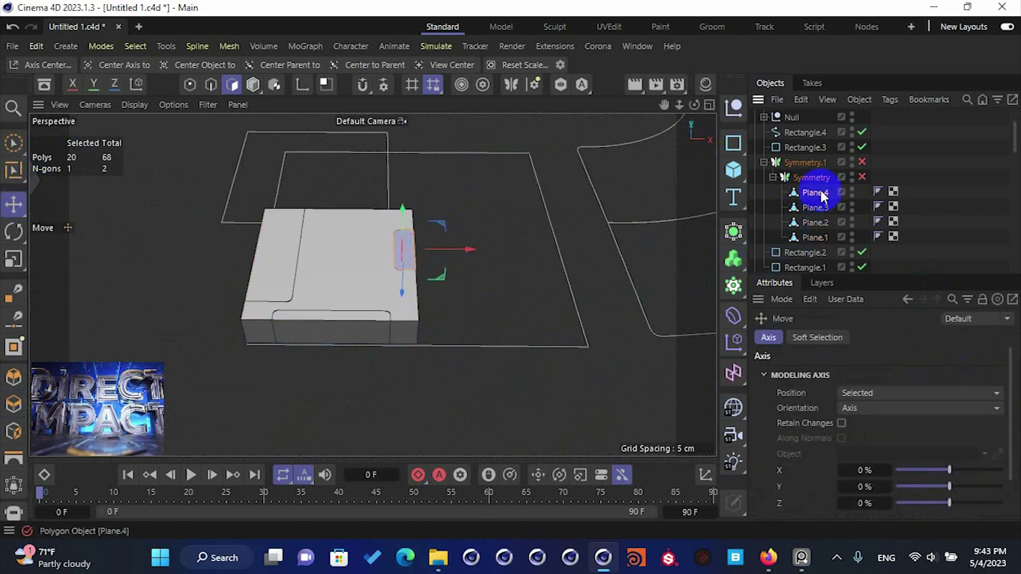
pyautogui.keyDown('shift'); pyautogui.click(819, 239); pyautogui.keyUp('shift')
pyautogui.hotkey('alt', 'g')
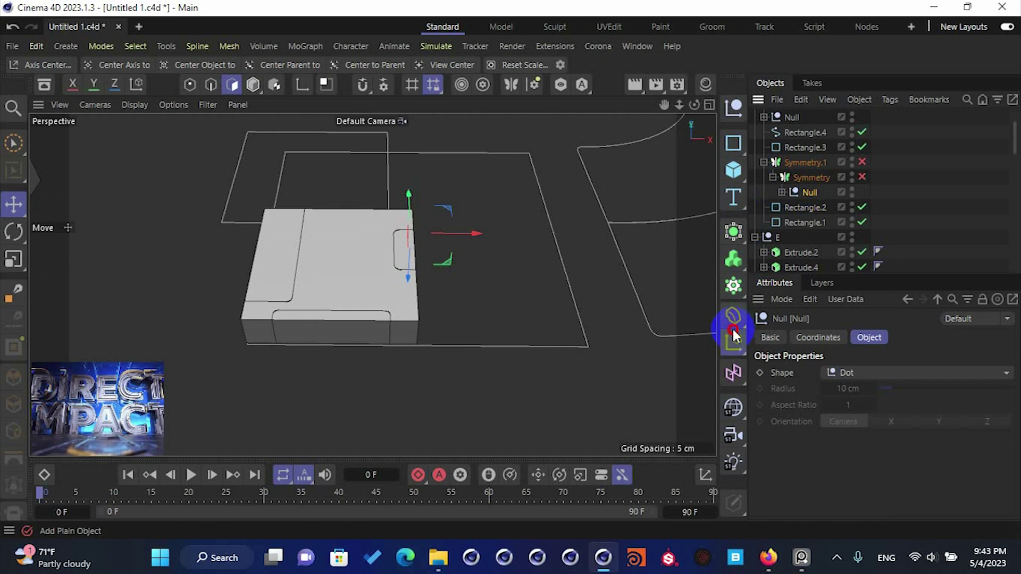
# - Add a Bevel deformer to the pieces' Null with an offset of 0.1 cm and a subdivision of 8
pyautogui.click(738, 312)
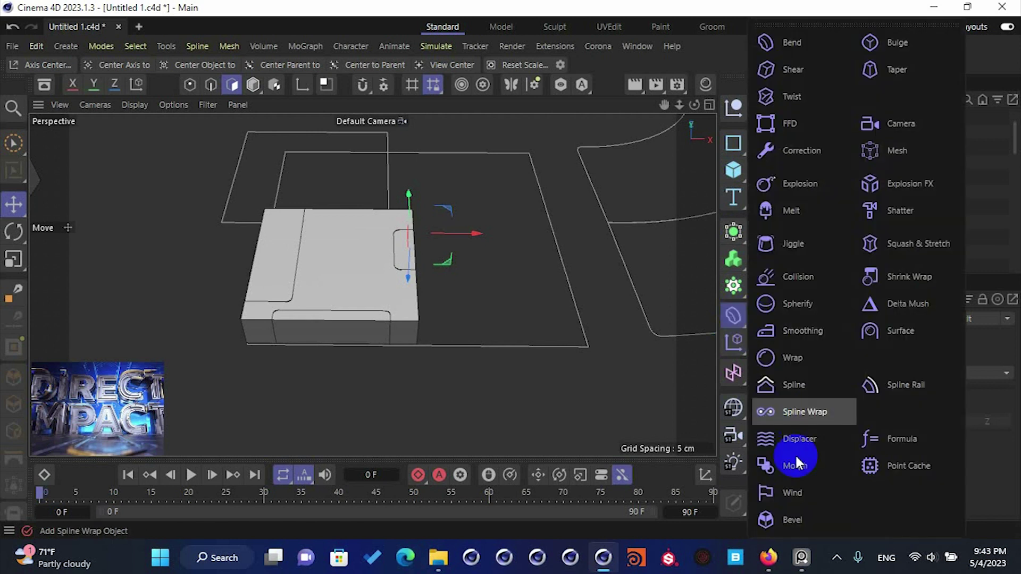
pyautogui.click(794, 513)
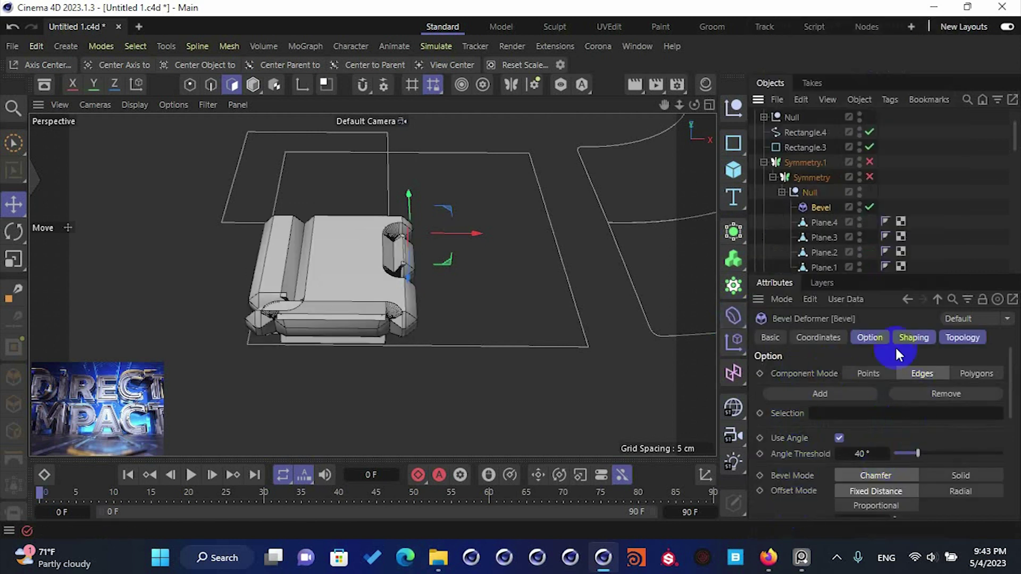
pyautogui.scroll(-3, 1011, 388)
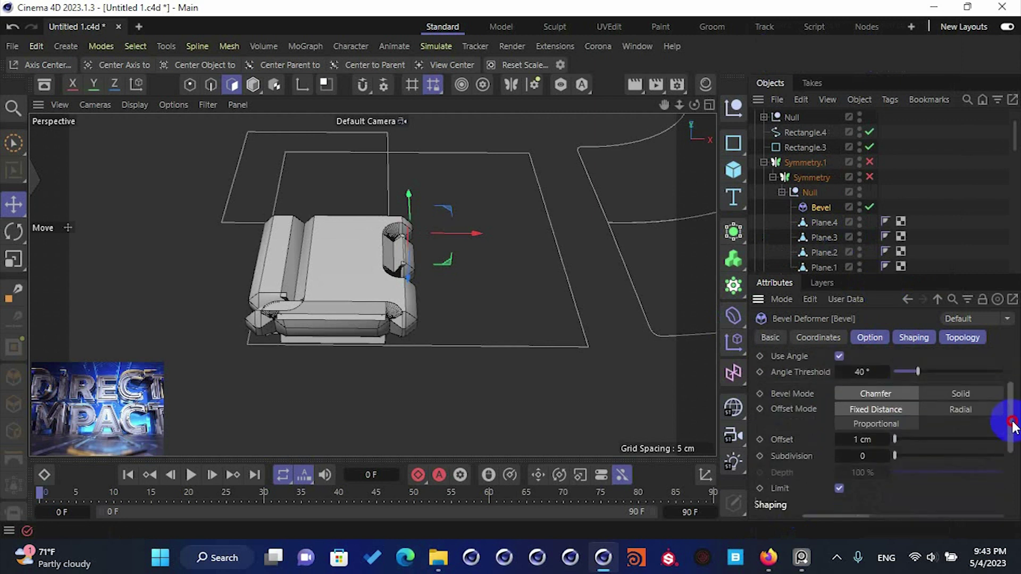
pyautogui.moveTo(884, 429); pyautogui.dragTo(878, 448)
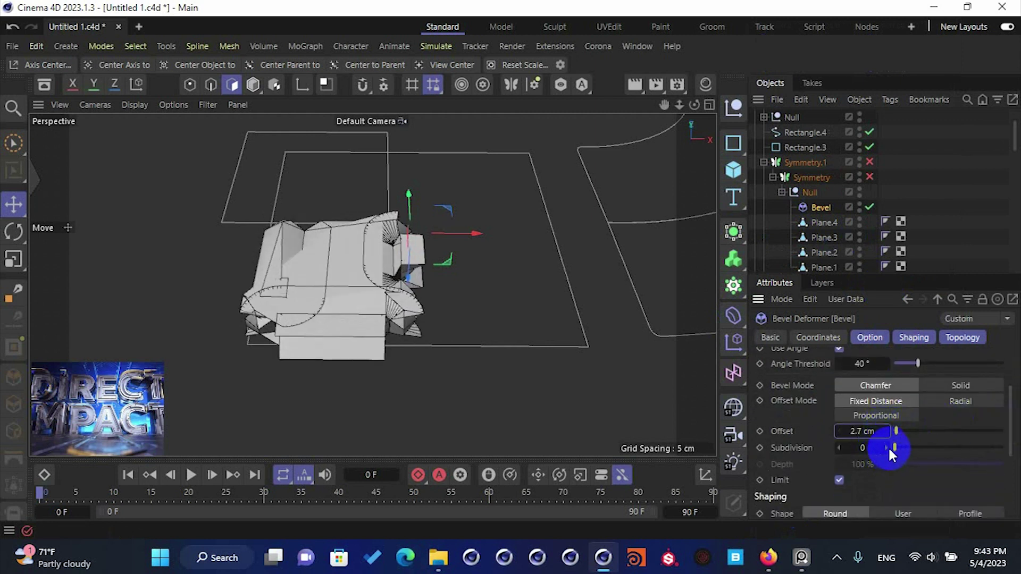
pyautogui.moveTo(885, 448); pyautogui.dragTo(839, 436)
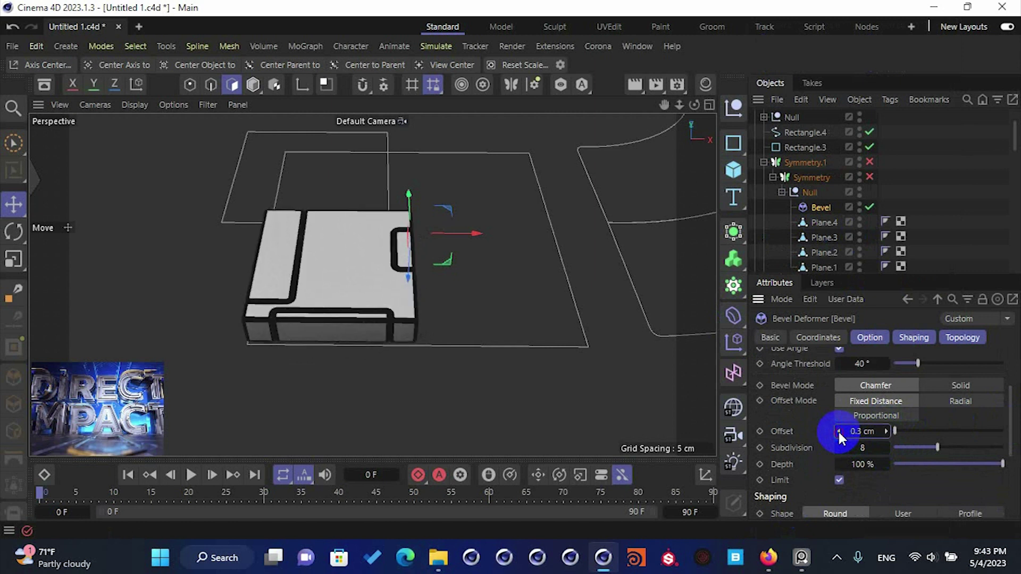
pyautogui.scroll(5, 383, 337)
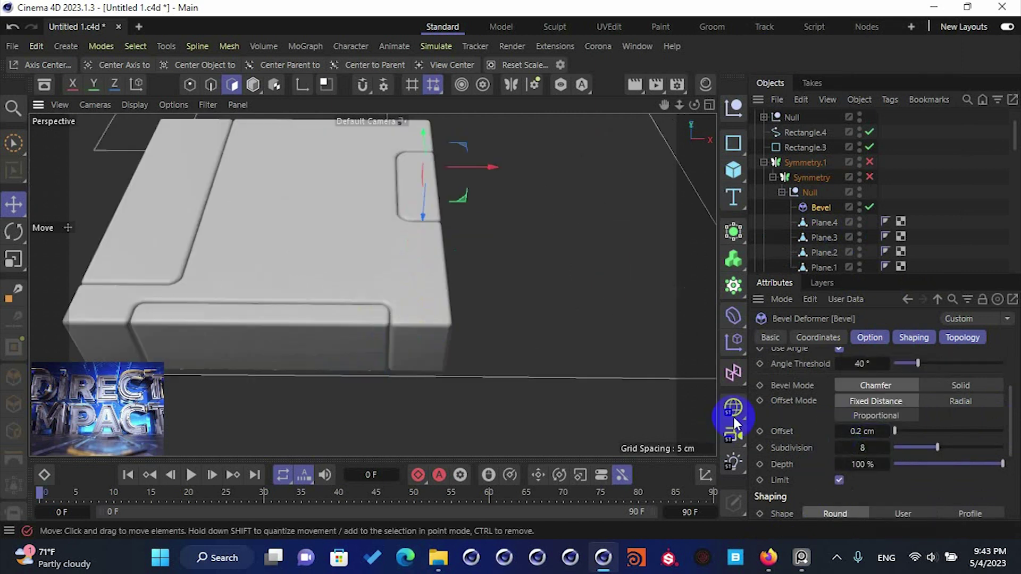
pyautogui.click(840, 432)
# - Enable both Symmetry objects to mirror the bevelled pieces into a full plate
pyautogui.click(870, 177)
pyautogui.click(870, 162)
pyautogui.scroll(-8, 485, 231)
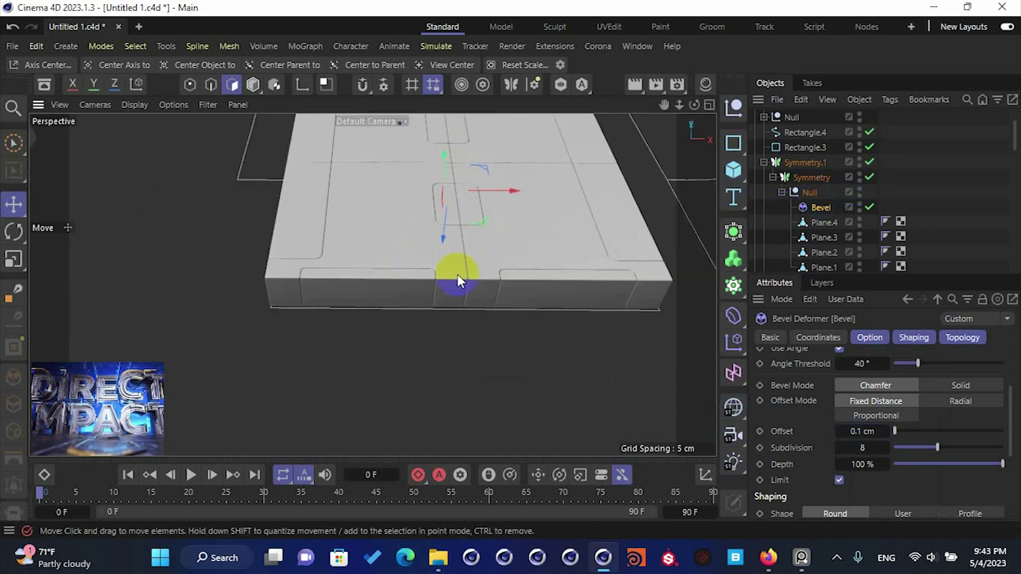
pyautogui.keyDown('alt'); pyautogui.moveTo(423, 304); pyautogui.dragTo(467, 287); pyautogui.keyUp('alt')
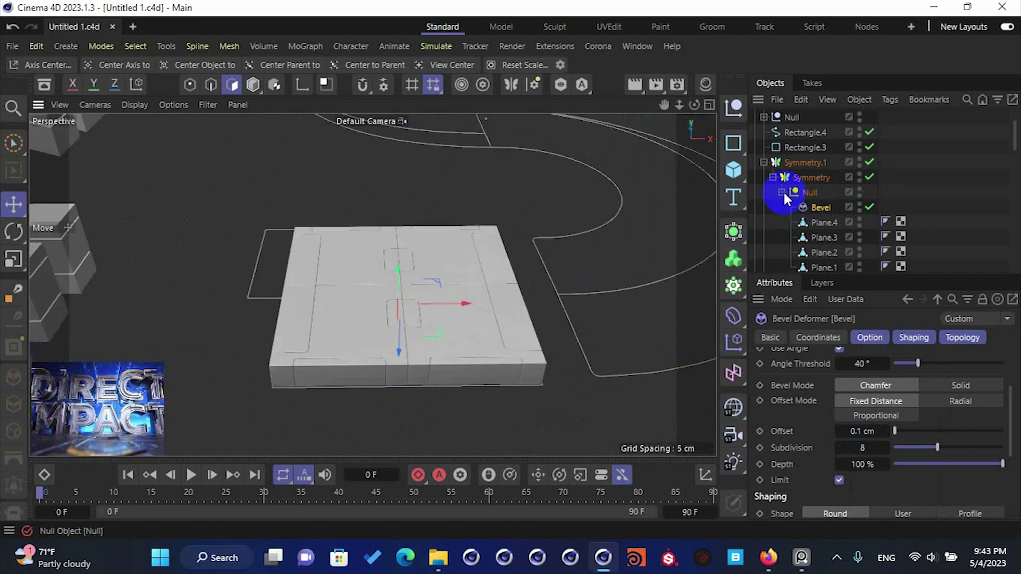
# - Collapse the Symmetry.1 hierarchy and raise the whole panelled plate above its outline splines
pyautogui.click(764, 162)
pyautogui.click(776, 162)
pyautogui.moveTo(416, 331); pyautogui.dragTo(430, 242)
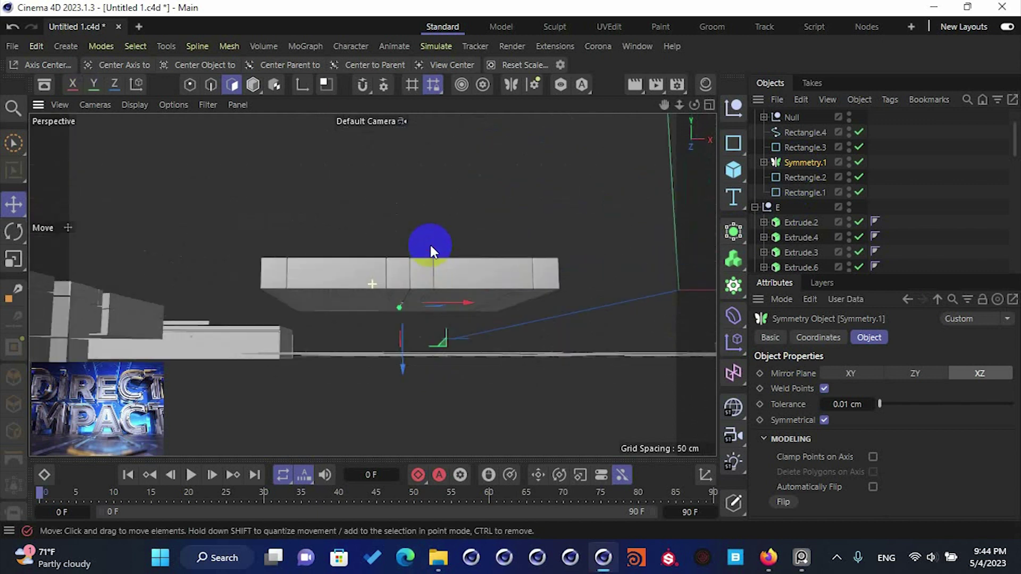
# - Place the Rectangle.2 spline under a new Extrude object with a 5 cm offset
pyautogui.click(795, 176)
pyautogui.keyDown('alt'); pyautogui.moveTo(547, 287); pyautogui.dragTo(542, 311); pyautogui.keyUp('alt')
pyautogui.click(734, 231)
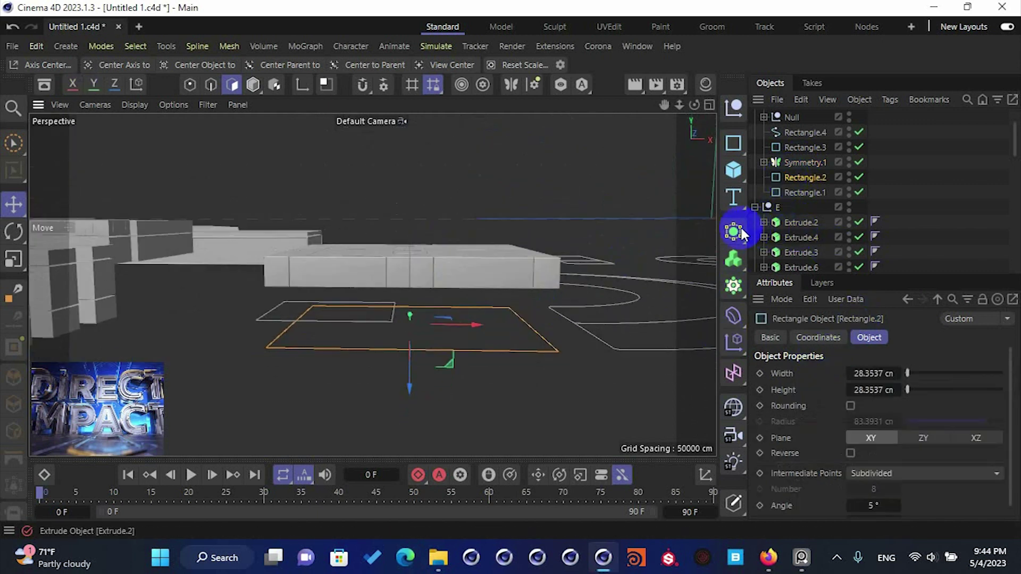
pyautogui.keyDown('alt'); pyautogui.click(798, 207); pyautogui.keyUp('alt')
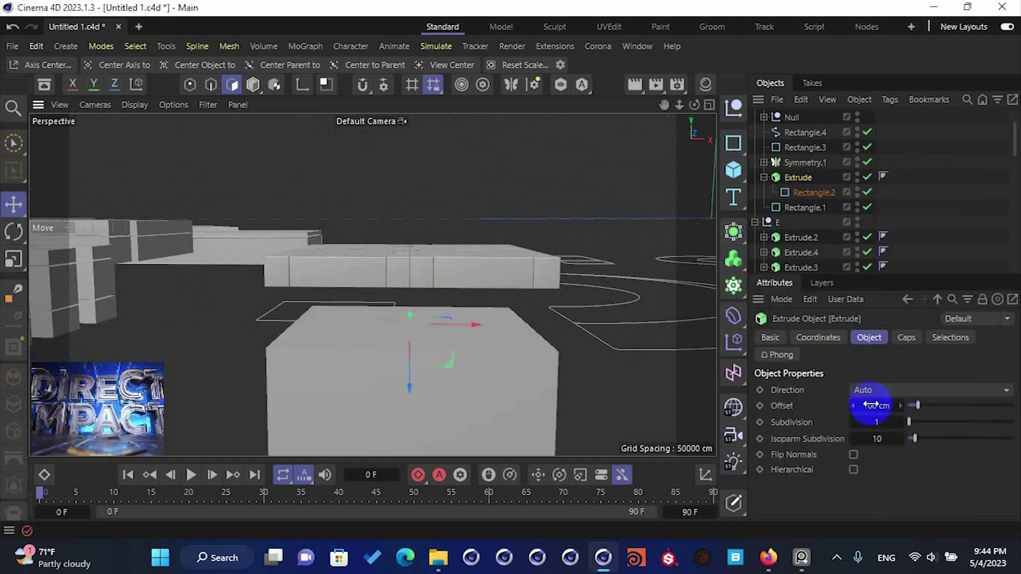
pyautogui.write('5')
pyautogui.press('Return')
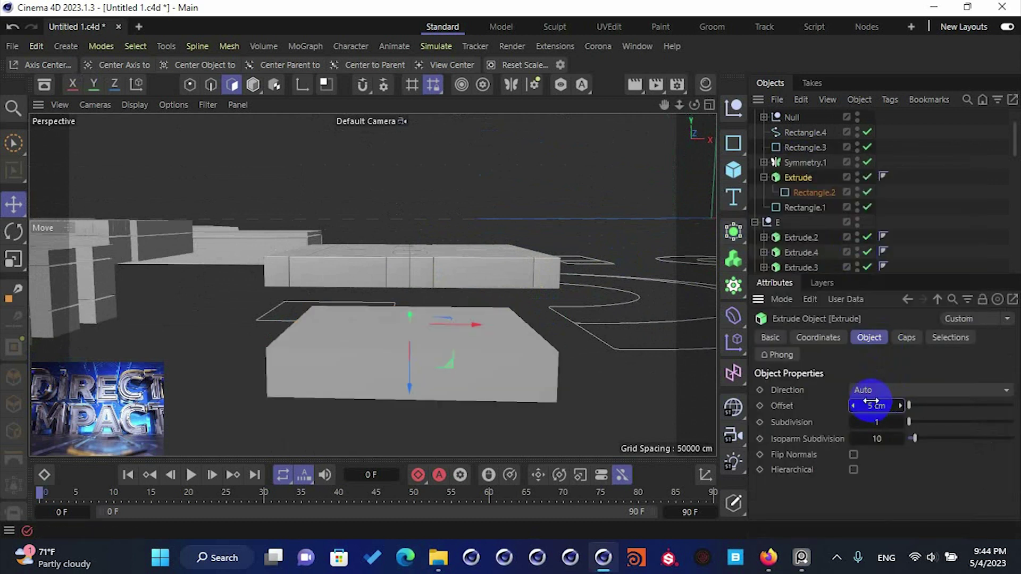
# - Display the Perspective view as shaded with lines and examine the block beneath the panelled plate
pyautogui.press('n')
pyautogui.press('b')
pyautogui.scroll(2, 458, 377)
pyautogui.keyDown('alt'); pyautogui.moveTo(481, 374); pyautogui.dragTo(350, 347); pyautogui.keyUp('alt')
# - In Model mode, raise the extruded block in the Front view until it sits just beneath the panelled plate
pyautogui.middleClick(411, 365)
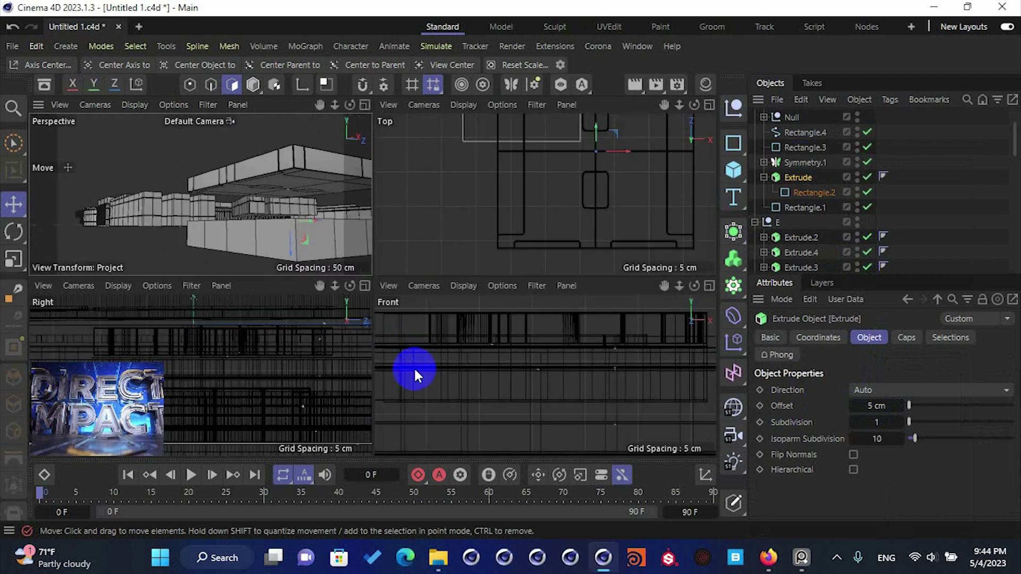
pyautogui.middleClick(437, 371)
pyautogui.scroll(-2, 437, 372)
pyautogui.click(253, 87)
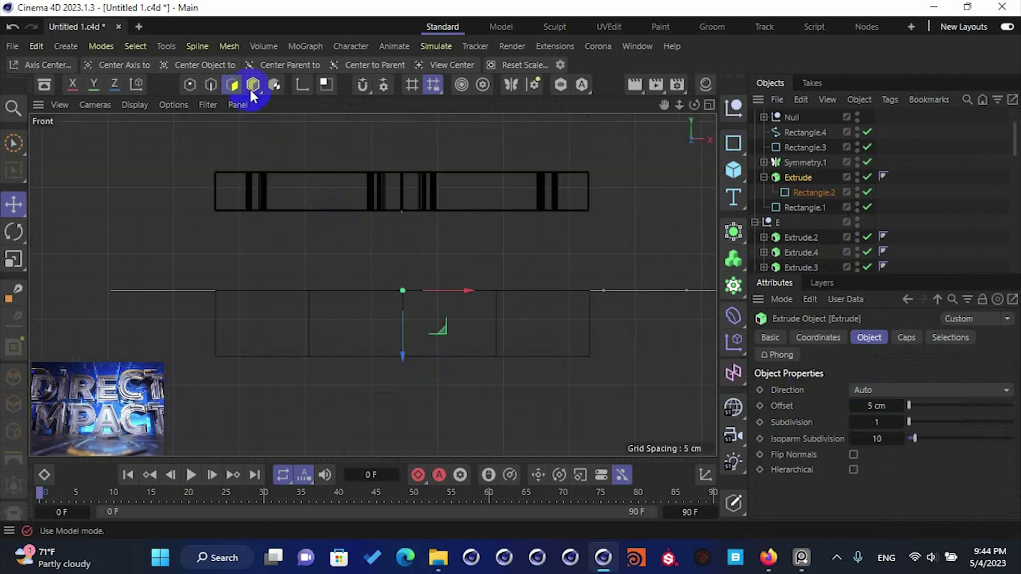
pyautogui.click(401, 327)
pyautogui.moveTo(394, 353); pyautogui.dragTo(409, 290)
pyautogui.click(302, 86)
pyautogui.click(253, 86)
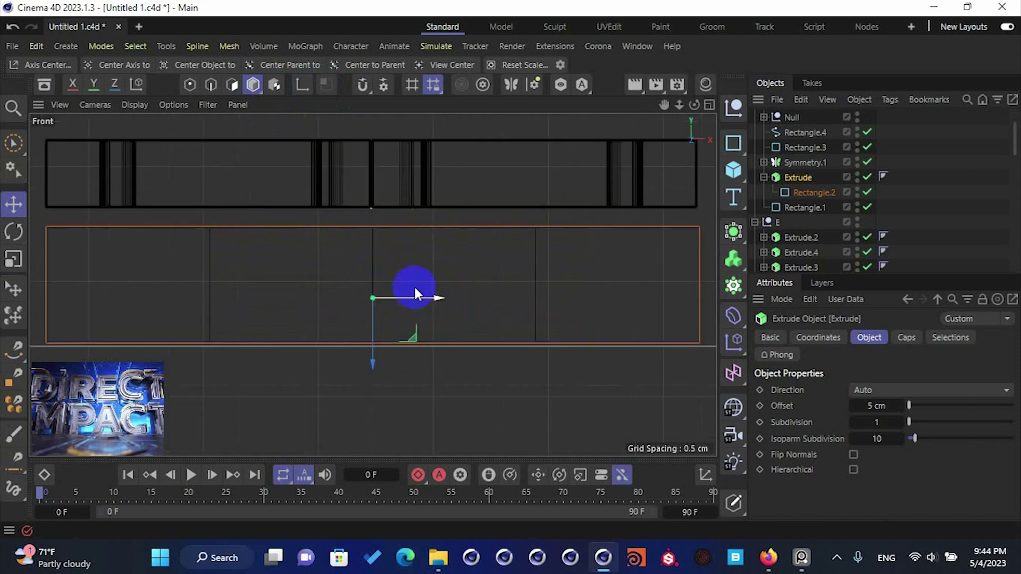
pyautogui.middleClick(404, 264)
pyautogui.middleClick(345, 228)
pyautogui.keyDown('alt'); pyautogui.moveTo(365, 245); pyautogui.dragTo(494, 306); pyautogui.keyUp('alt')
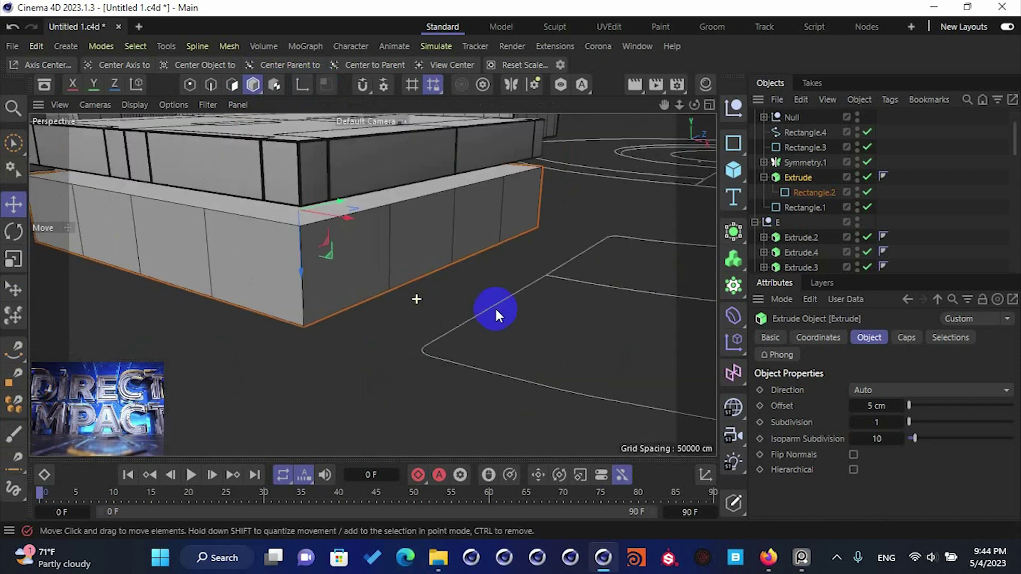
# - Collapse the block's Extrude object and set its round cap bevel size to 0.05 cm
pyautogui.click(764, 178)
pyautogui.click(905, 338)
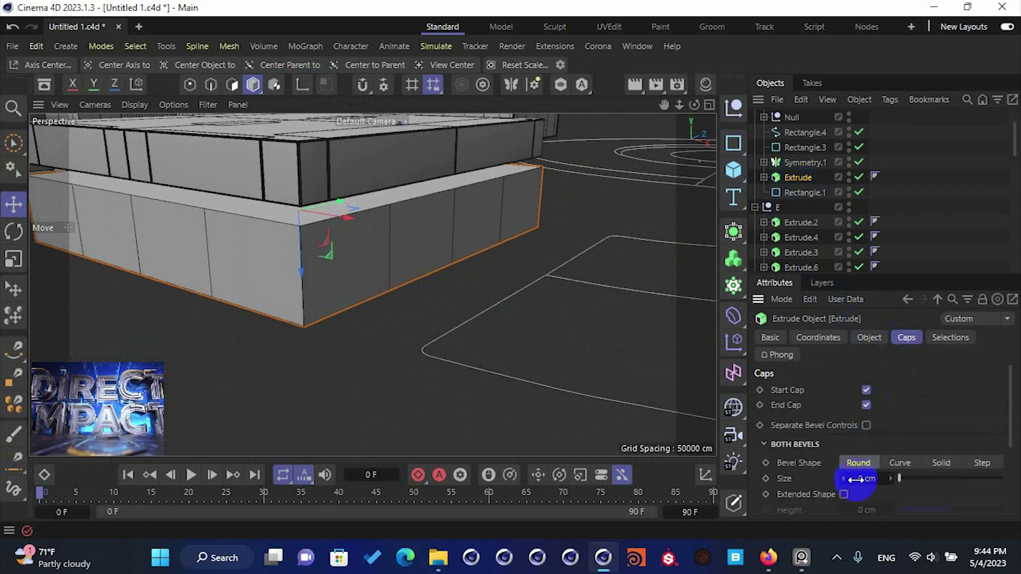
pyautogui.write('0.05')
pyautogui.press('Return')
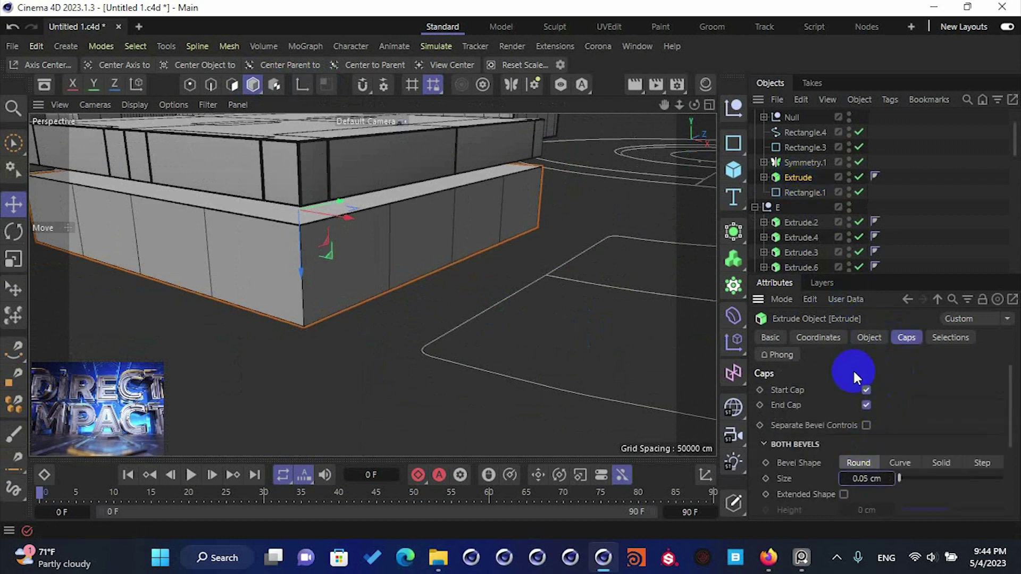
# - Duplicate the Extrude object of the block beneath the panelled plate and set the copy's offset to 1 cm
pyautogui.scroll(-4, 229, 134)
pyautogui.keyDown('alt'); pyautogui.moveTo(281, 168); pyautogui.dragTo(324, 239, button='middle'); pyautogui.keyUp('alt')
pyautogui.scroll(2, 324, 239)
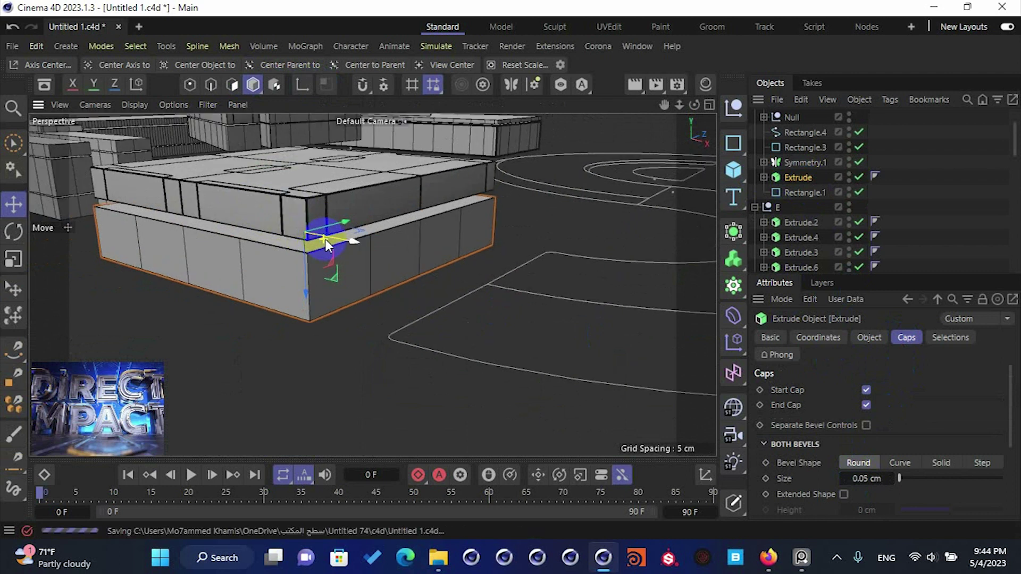
pyautogui.scroll(3, 333, 242)
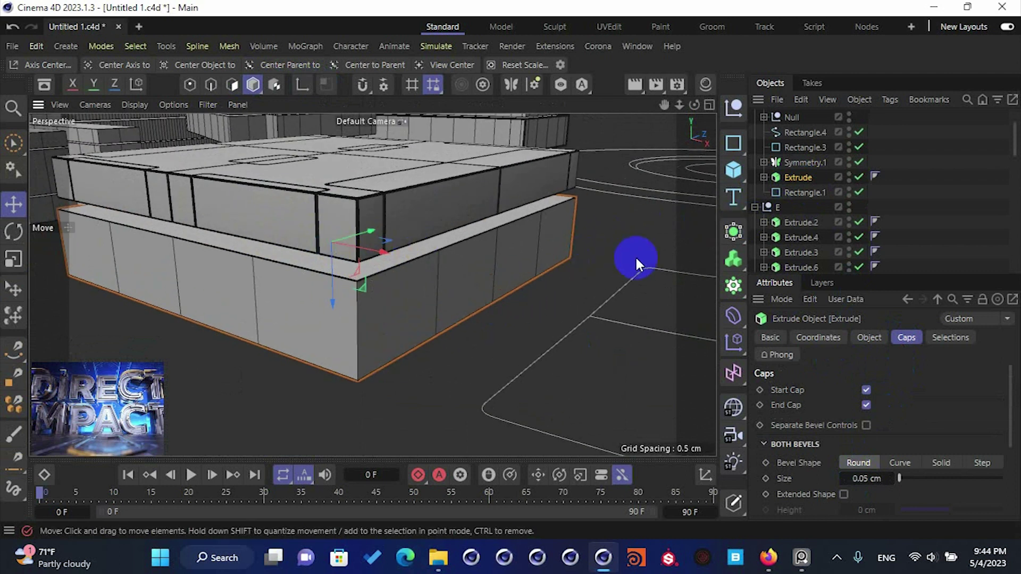
pyautogui.moveTo(799, 178); pyautogui.dragTo(812, 176)
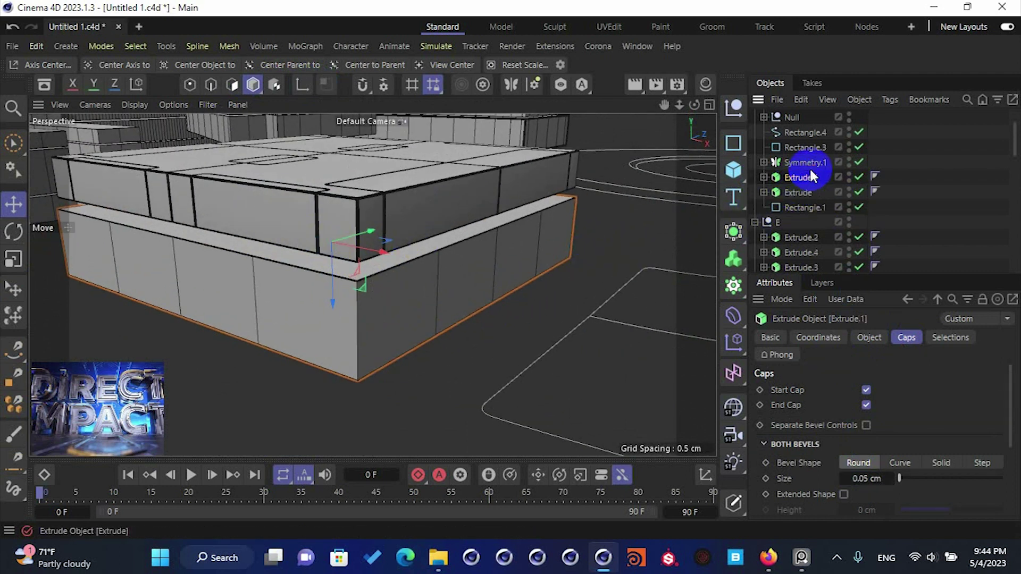
pyautogui.click(869, 338)
pyautogui.write('1')
pyautogui.press('Return')
# - Raise the 1 cm Extrude.1 slab until it rests just on top of the bevelled block
pyautogui.click(794, 163)
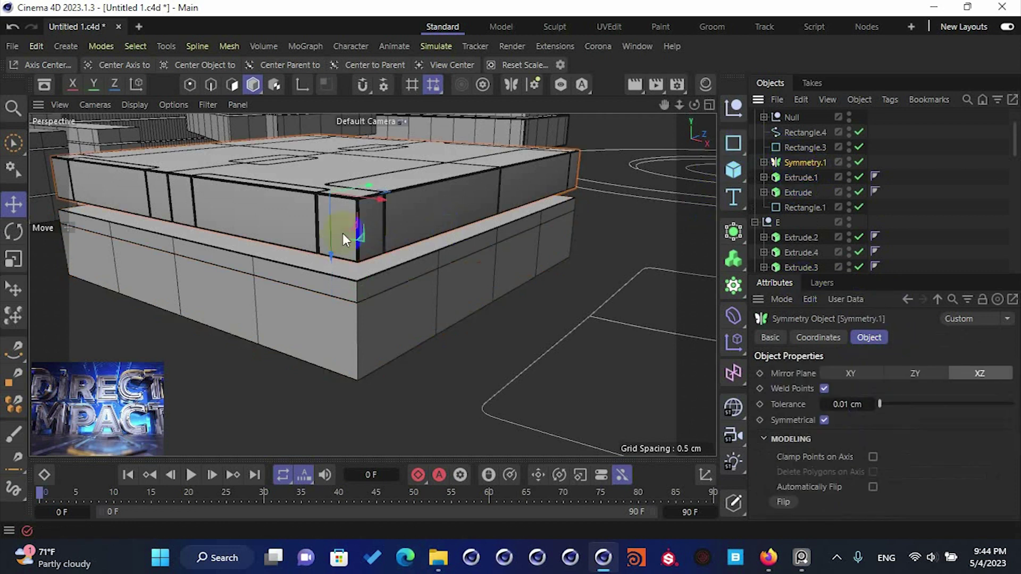
pyautogui.scroll(2, 360, 270)
pyautogui.click(357, 280)
pyautogui.scroll(3, 355, 281)
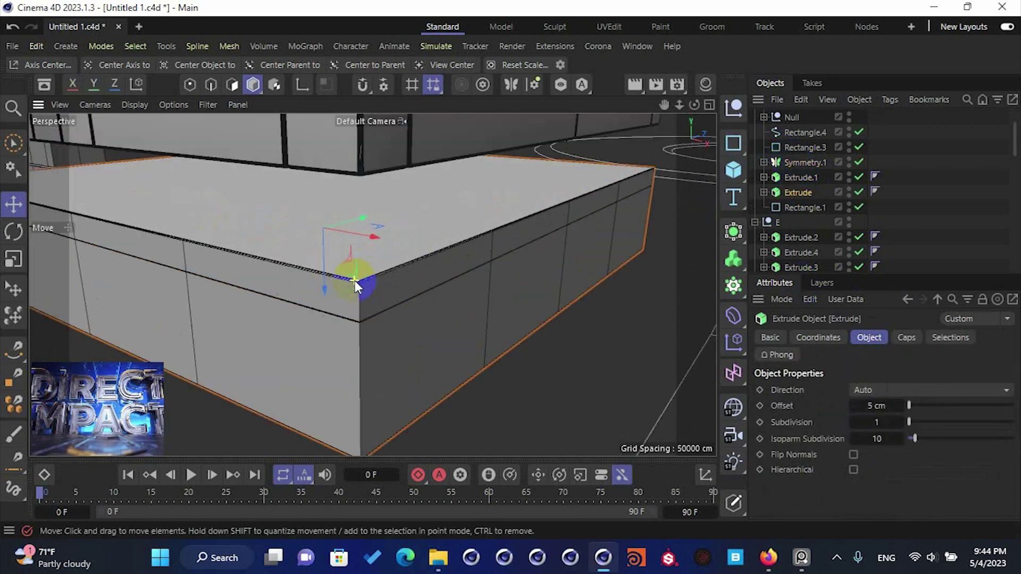
pyautogui.click(524, 381)
pyautogui.click(471, 235)
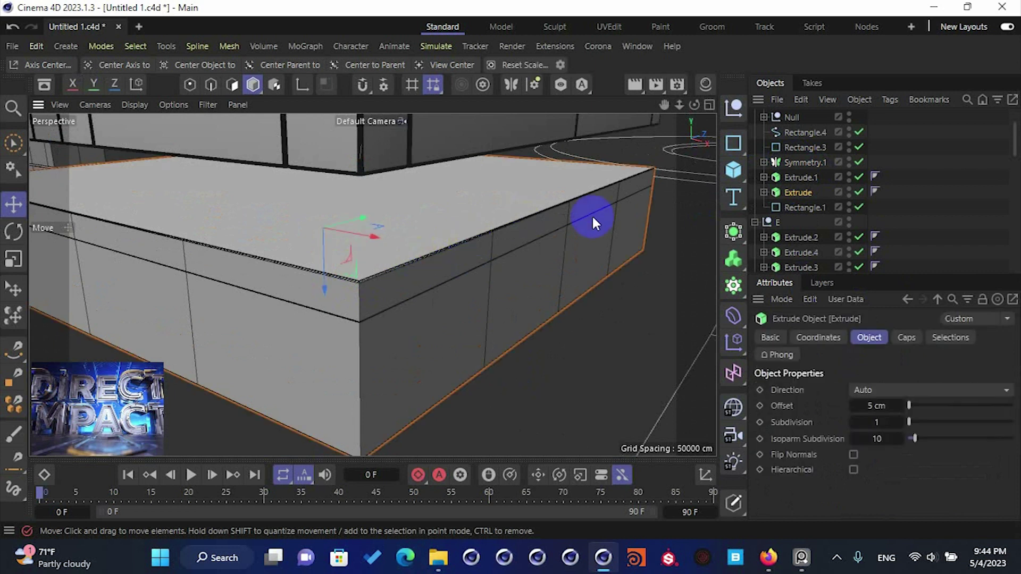
pyautogui.click(792, 179)
pyautogui.moveTo(326, 288); pyautogui.dragTo(329, 264)
pyautogui.keyDown('alt'); pyautogui.moveTo(321, 232); pyautogui.dragTo(327, 270, button='middle'); pyautogui.keyUp('alt')
pyautogui.moveTo(328, 274); pyautogui.dragTo(326, 271)
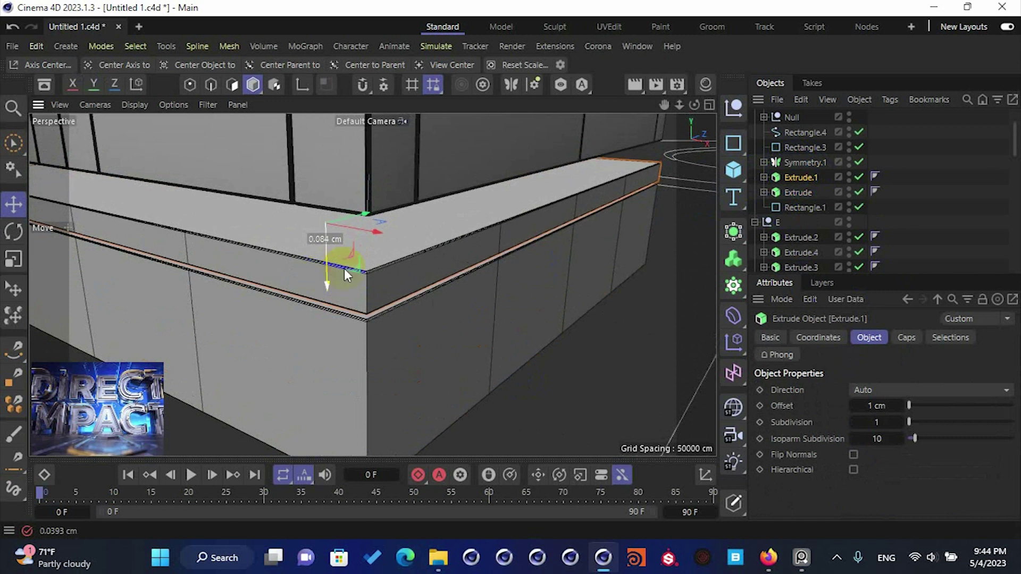
# - Adjust the height of the Symmetry.1 panelled plate so it sits directly on the thin slab
pyautogui.click(778, 167)
pyautogui.press('s')
pyautogui.keyDown('alt'); pyautogui.moveTo(422, 305); pyautogui.dragTo(365, 343); pyautogui.keyUp('alt')
pyautogui.keyDown('alt'); pyautogui.moveTo(414, 380); pyautogui.dragTo(391, 354); pyautogui.keyUp('alt')
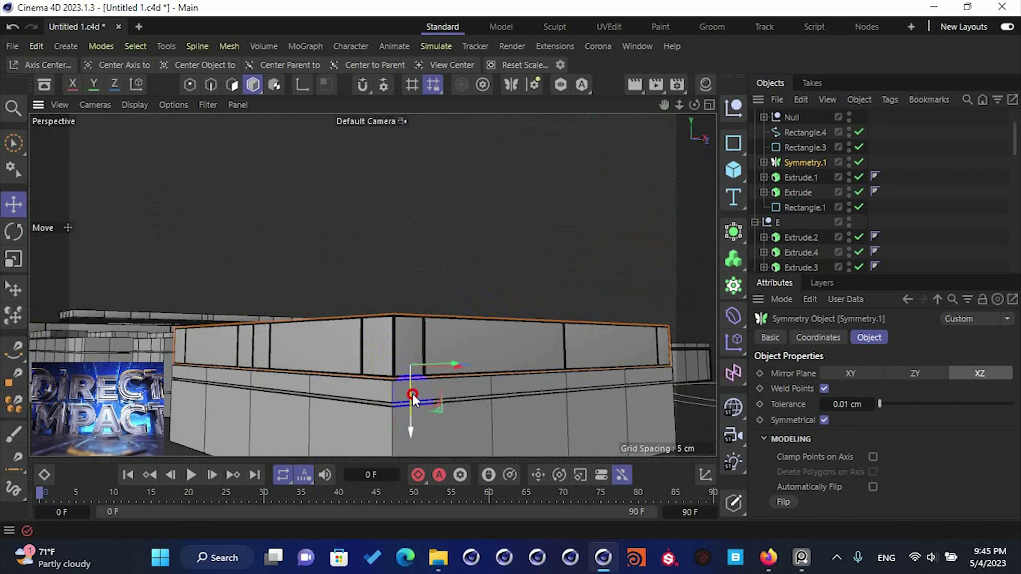
pyautogui.click(474, 247)
# - Examine the stacked square and the S outline beside it from several angles and distances
pyautogui.keyDown('alt'); pyautogui.moveTo(474, 247); pyautogui.dragTo(464, 345); pyautogui.keyUp('alt')
pyautogui.scroll(-3, 304, 223)
pyautogui.scroll(-2, 335, 288)
pyautogui.keyDown('alt'); pyautogui.moveTo(314, 234); pyautogui.dragTo(342, 302, button='middle'); pyautogui.keyUp('alt')
pyautogui.keyDown('alt'); pyautogui.moveTo(342, 301); pyautogui.dragTo(413, 253); pyautogui.keyUp('alt')
pyautogui.keyDown('alt'); pyautogui.moveTo(413, 253); pyautogui.dragTo(382, 302, button='middle'); pyautogui.keyUp('alt')
pyautogui.scroll(-3, 381, 302)
pyautogui.keyDown('alt'); pyautogui.moveTo(382, 301); pyautogui.dragTo(367, 266); pyautogui.keyUp('alt')
pyautogui.keyDown('alt'); pyautogui.moveTo(367, 266); pyautogui.dragTo(448, 301, button='middle'); pyautogui.keyUp('alt')
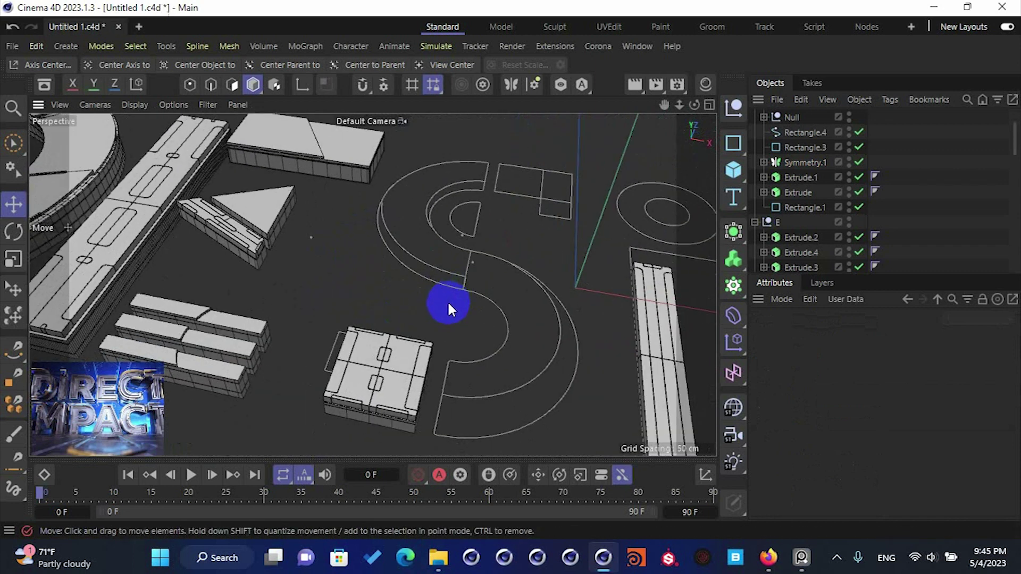
pyautogui.scroll(2, 448, 303)
pyautogui.keyDown('alt'); pyautogui.moveTo(449, 303); pyautogui.dragTo(341, 255); pyautogui.keyUp('alt')
pyautogui.keyDown('alt'); pyautogui.moveTo(341, 255); pyautogui.dragTo(208, 227, button='middle'); pyautogui.keyUp('alt')
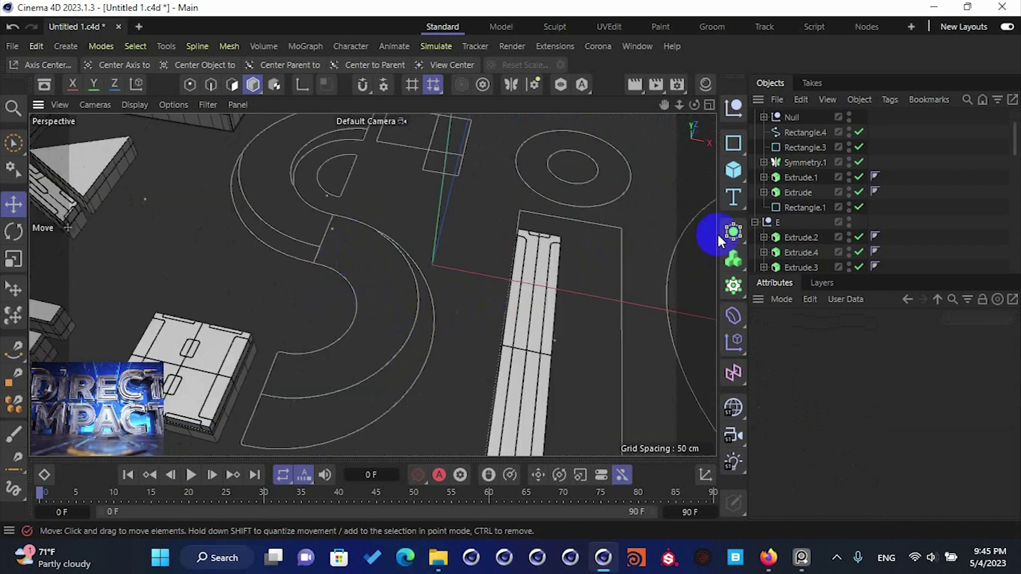
# - Raise the 17 cm Rectangle.1 spline about 12 cm so it lies above the panelled plate
pyautogui.click(789, 206)
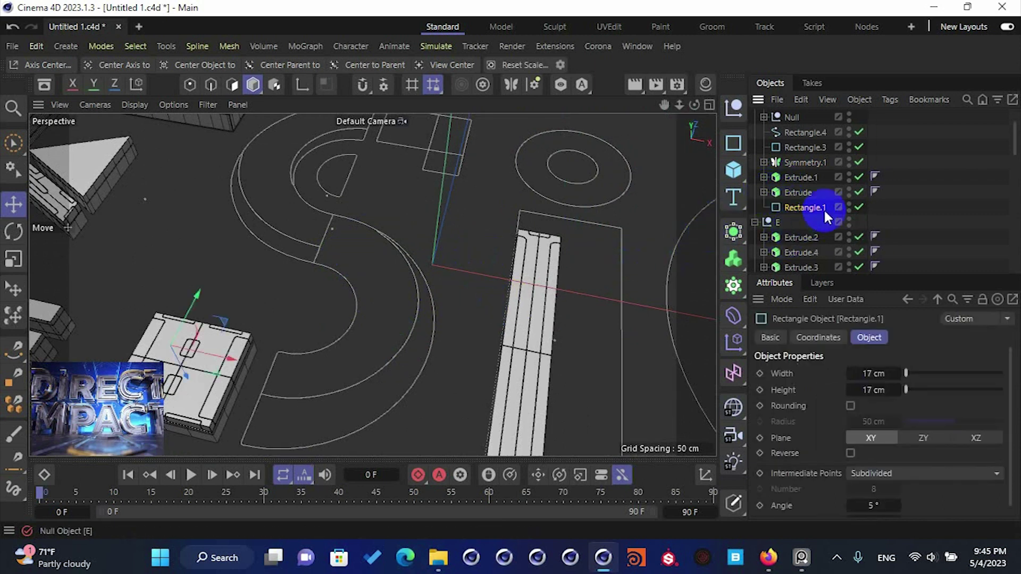
pyautogui.click(849, 204)
pyautogui.keyDown('alt'); pyautogui.moveTo(277, 339); pyautogui.dragTo(671, 321); pyautogui.keyUp('alt')
pyautogui.click(850, 204)
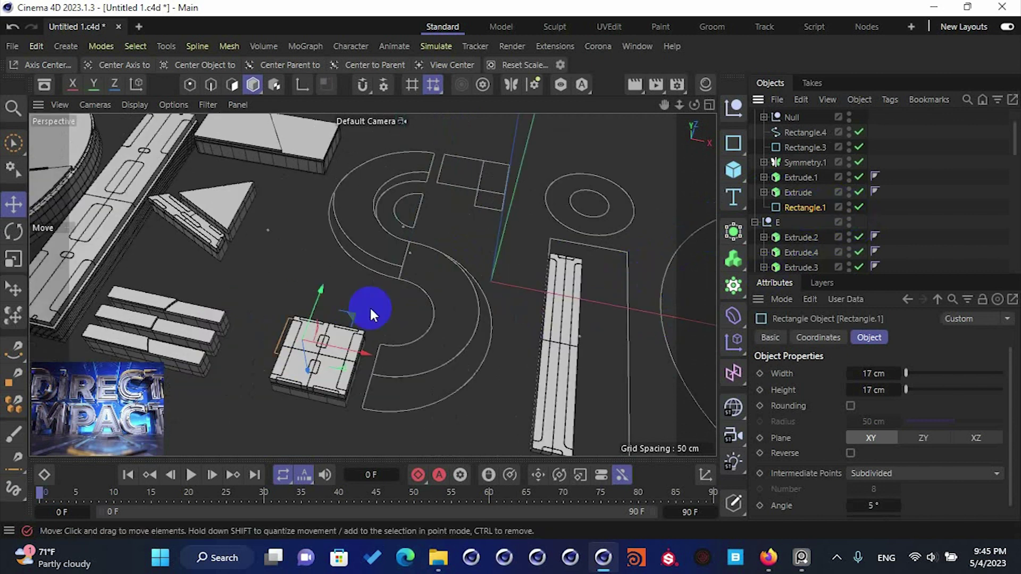
pyautogui.moveTo(320, 366)
pyautogui.keyDown('alt'); pyautogui.mouseDown()
pyautogui.moveTo(319, 351)
pyautogui.moveTo(311, 358)
pyautogui.mouseUp(); pyautogui.keyUp('alt')
pyautogui.moveTo(288, 404); pyautogui.dragTo(290, 367)
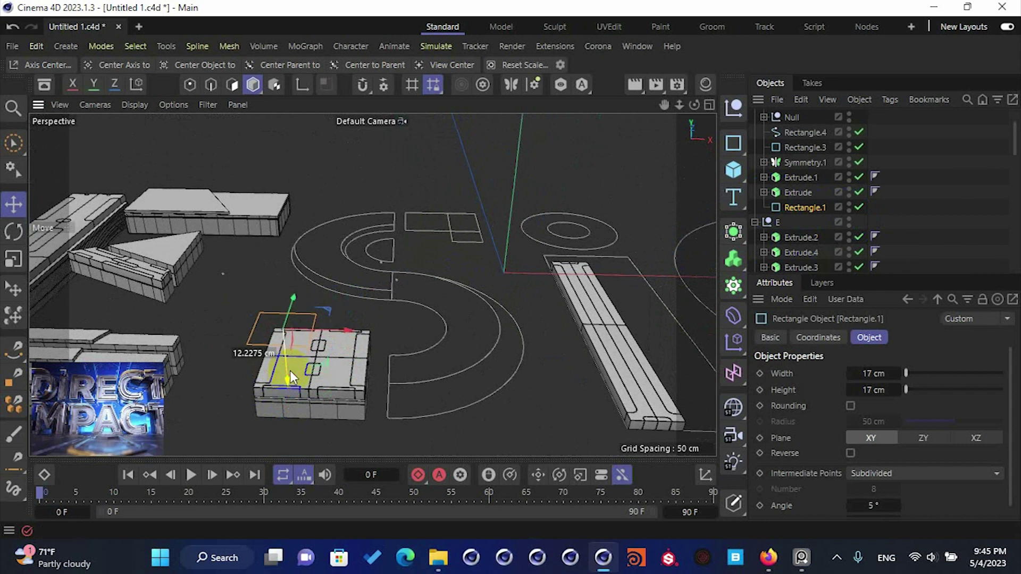
# - Place the Rectangle.1 spline under a new Extrude object with a 2 cm offset
pyautogui.click(737, 232)
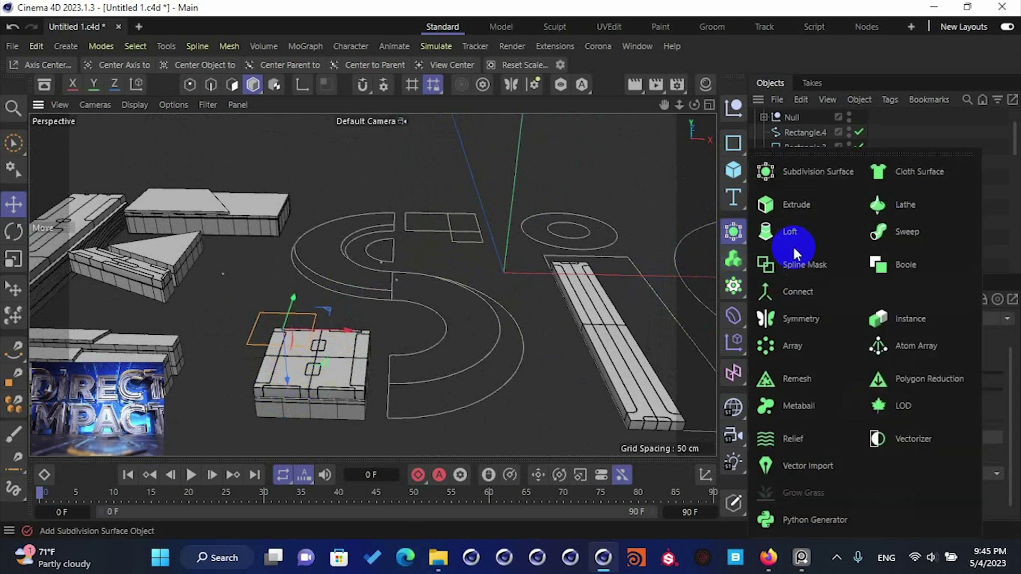
pyautogui.keyDown('alt'); pyautogui.click(804, 205); pyautogui.keyUp('alt')
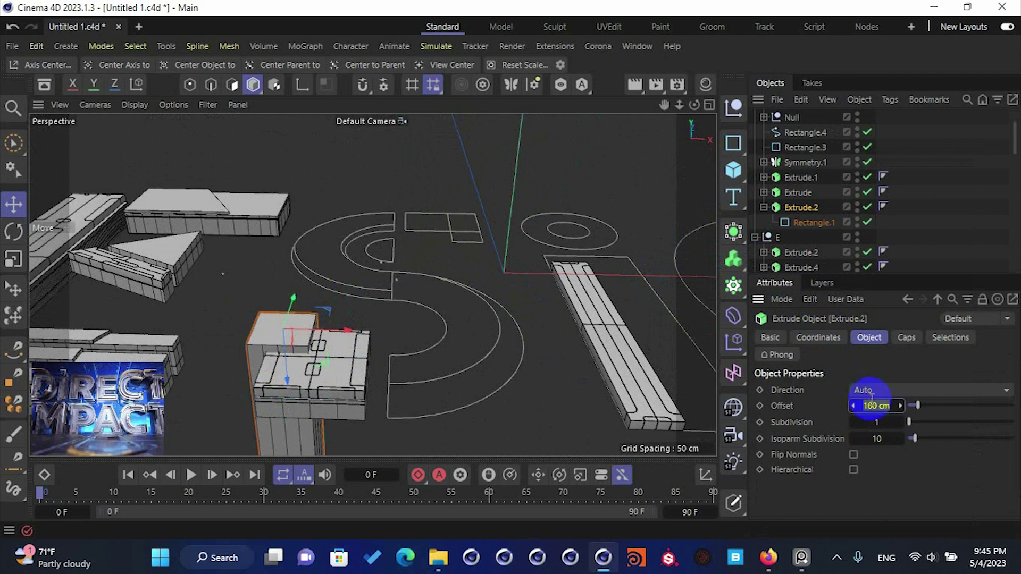
pyautogui.write('2')
pyautogui.press('Return')
pyautogui.press('s')
pyautogui.scroll(1, 293, 347)
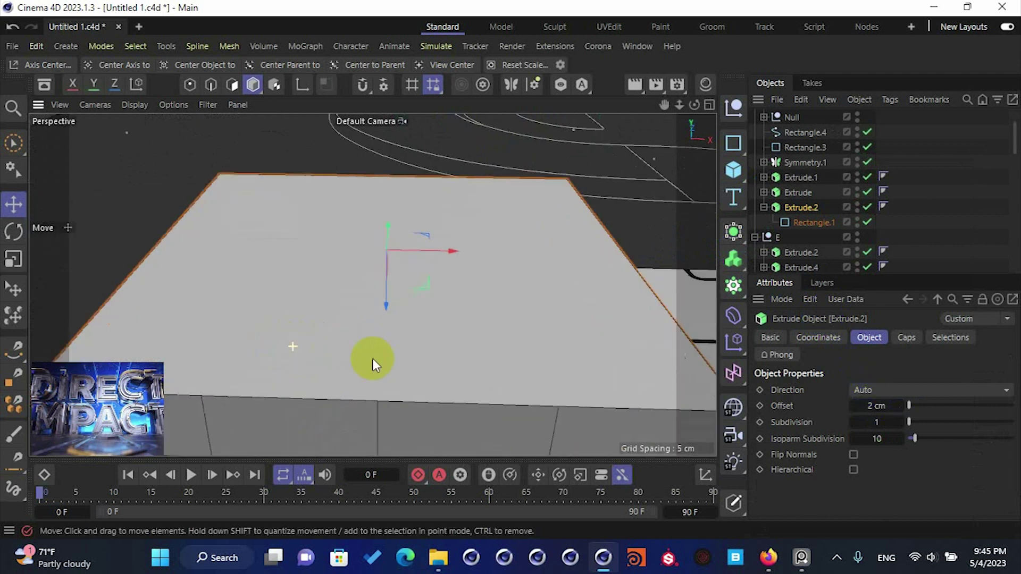
pyautogui.scroll(-2, 406, 362)
# - Give the small extruded square round cap bevels with a size of 0.05 cm
pyautogui.click(907, 338)
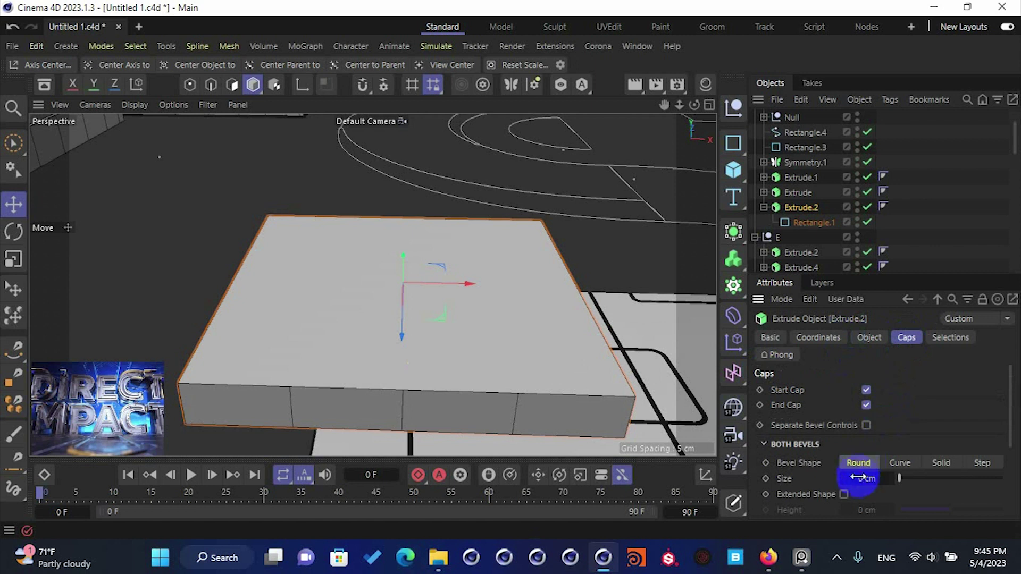
pyautogui.click(860, 478)
pyautogui.write('0.05')
pyautogui.press('Return')
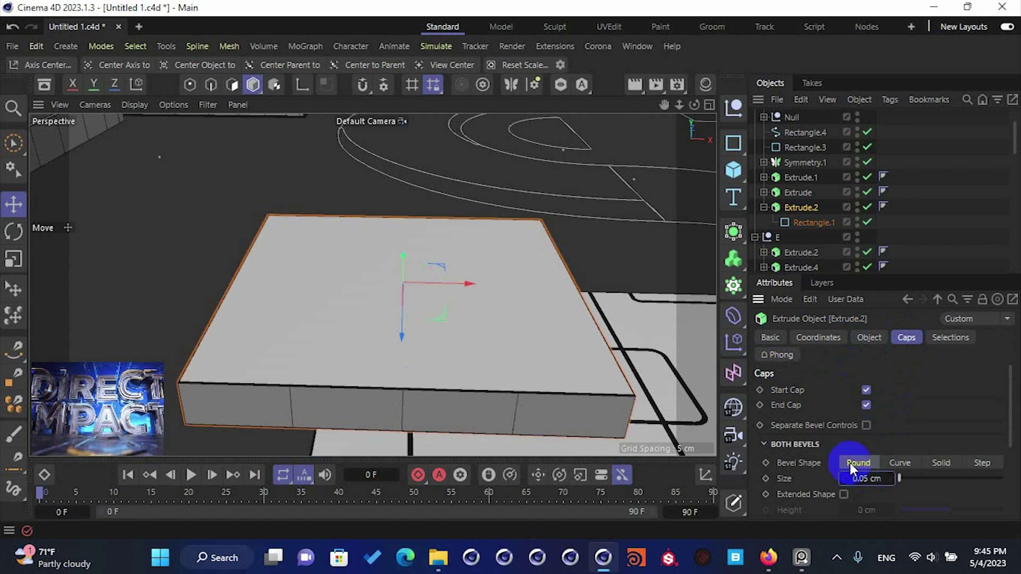
# - Adjust the small bevelled square's height above the panelled plate and collapse its Extrude object
pyautogui.scroll(-2, 489, 329)
pyautogui.scroll(-2, 510, 346)
pyautogui.keyDown('alt'); pyautogui.moveTo(510, 347); pyautogui.dragTo(410, 314, button='middle'); pyautogui.keyUp('alt')
pyautogui.scroll(-4, 410, 314)
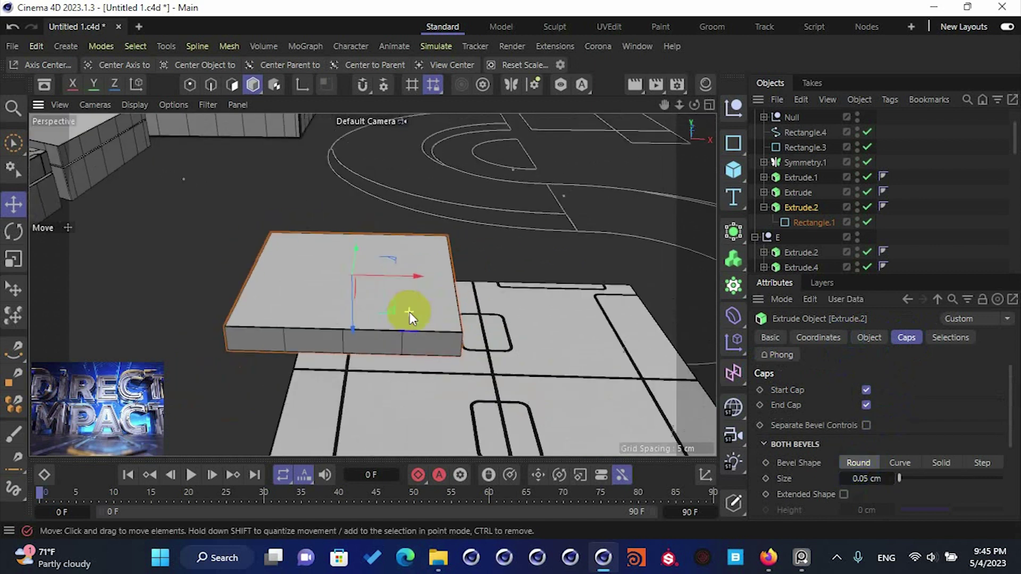
pyautogui.keyDown('alt'); pyautogui.moveTo(362, 331); pyautogui.dragTo(417, 309); pyautogui.keyUp('alt')
pyautogui.moveTo(330, 348); pyautogui.dragTo(349, 334)
pyautogui.click(765, 208)
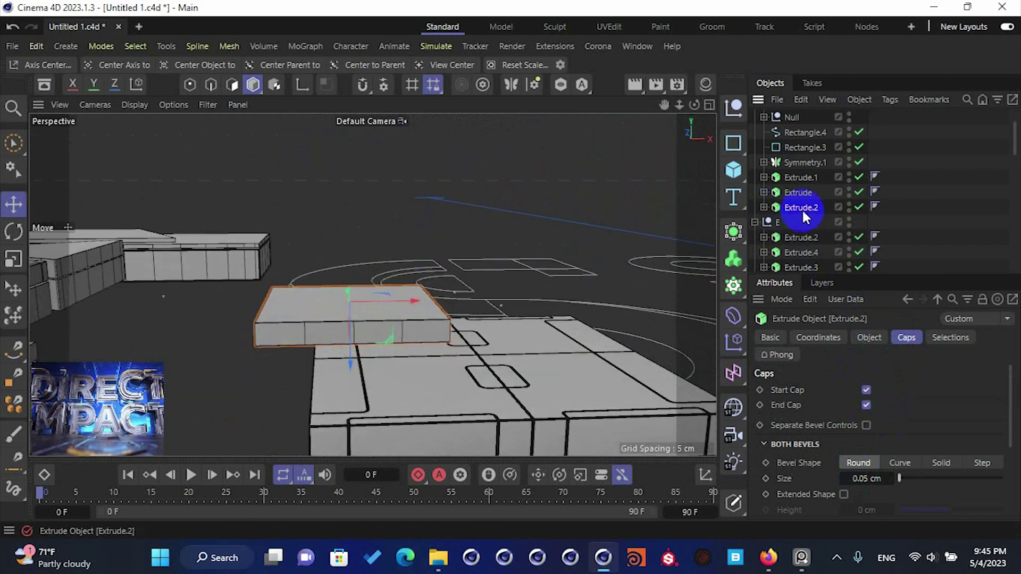
# - Set the small square's Extrude offset to 1 cm and lower it towards the panelled plate
pyautogui.click(864, 340)
pyautogui.click(875, 406)
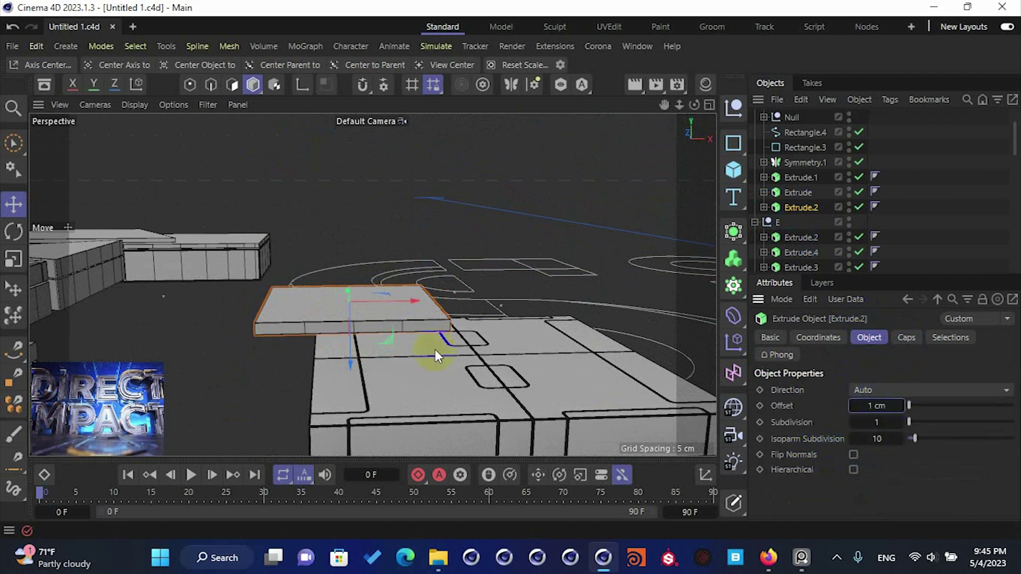
pyautogui.moveTo(349, 342); pyautogui.dragTo(369, 397)
pyautogui.scroll(-5, 359, 343)
pyautogui.scroll(-5, 368, 398)
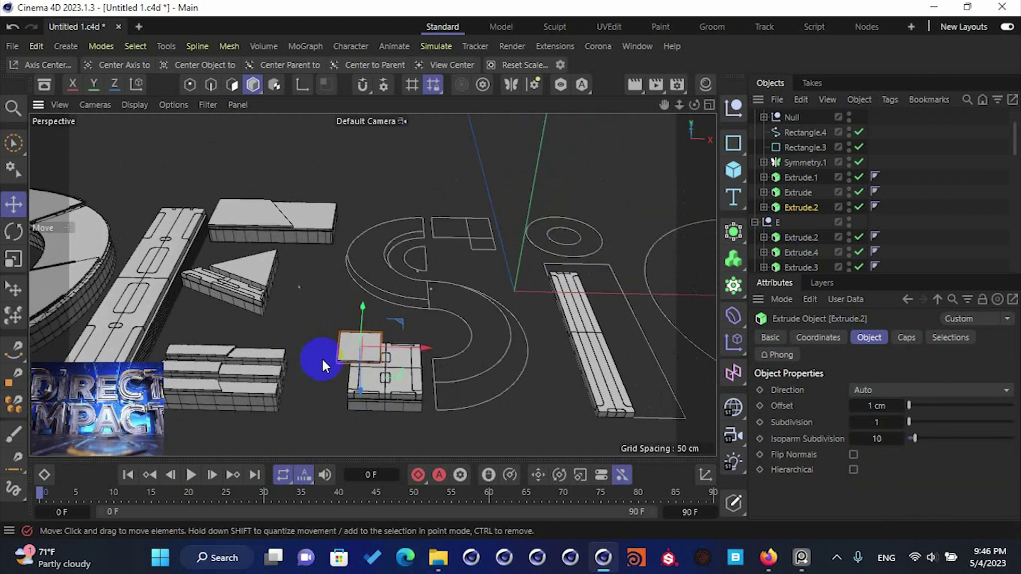
pyautogui.keyDown('alt'); pyautogui.moveTo(322, 356); pyautogui.dragTo(412, 362, button='middle'); pyautogui.keyUp('alt')
pyautogui.scroll(-2, 819, 217)
# - Try raising the E group's Extrude.13 object, and undo the move
pyautogui.click(807, 222)
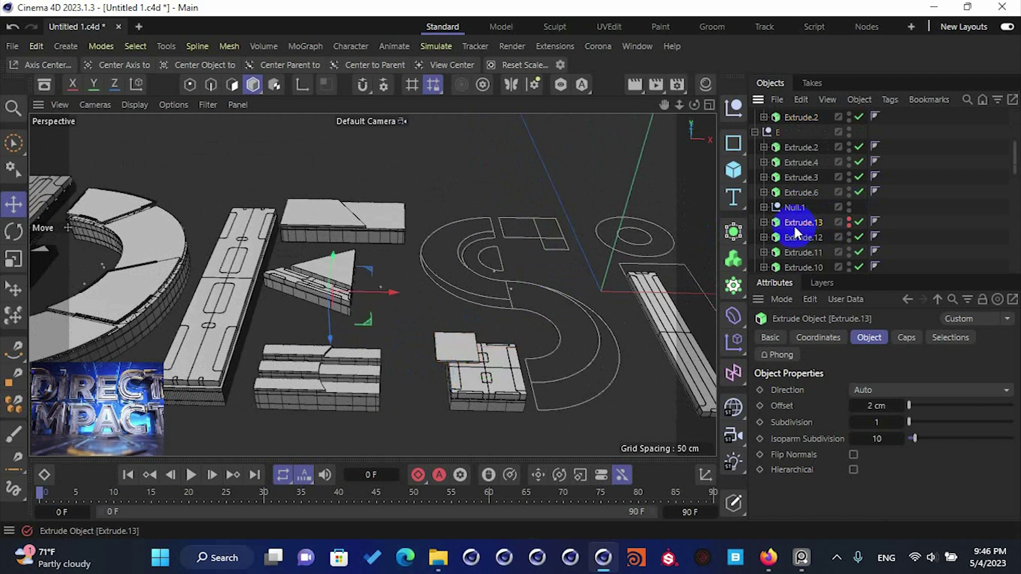
pyautogui.scroll(5, 341, 286)
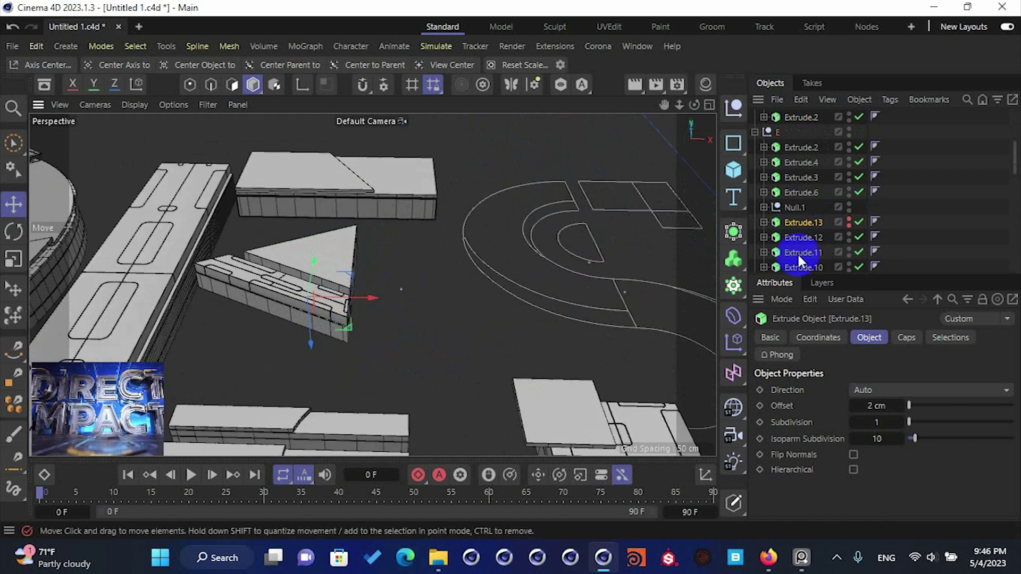
pyautogui.moveTo(309, 319); pyautogui.dragTo(308, 294)
pyautogui.hotkey('ctrl', 'z')
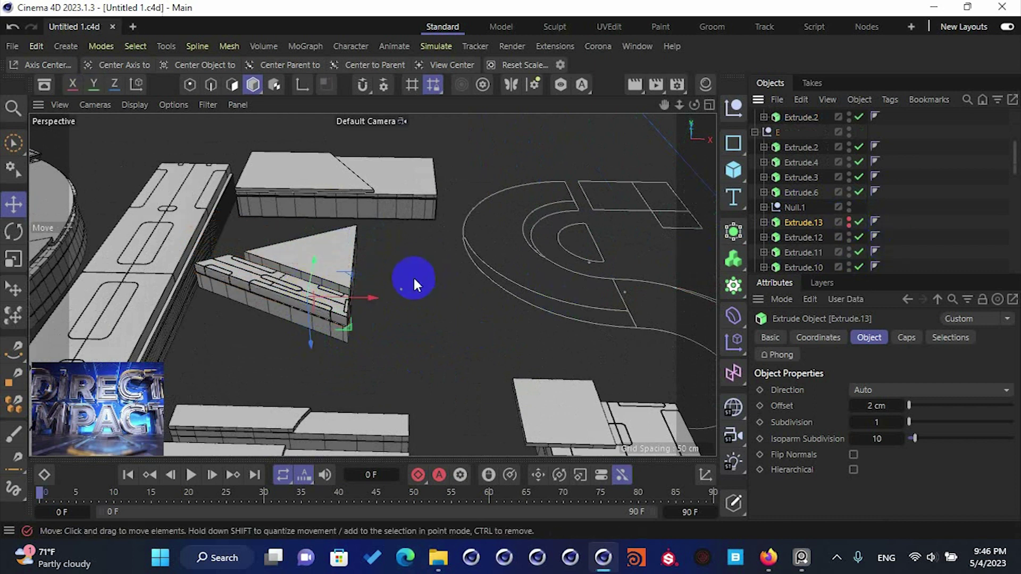
pyautogui.keyDown('alt'); pyautogui.moveTo(520, 304); pyautogui.dragTo(345, 292); pyautogui.keyUp('alt')
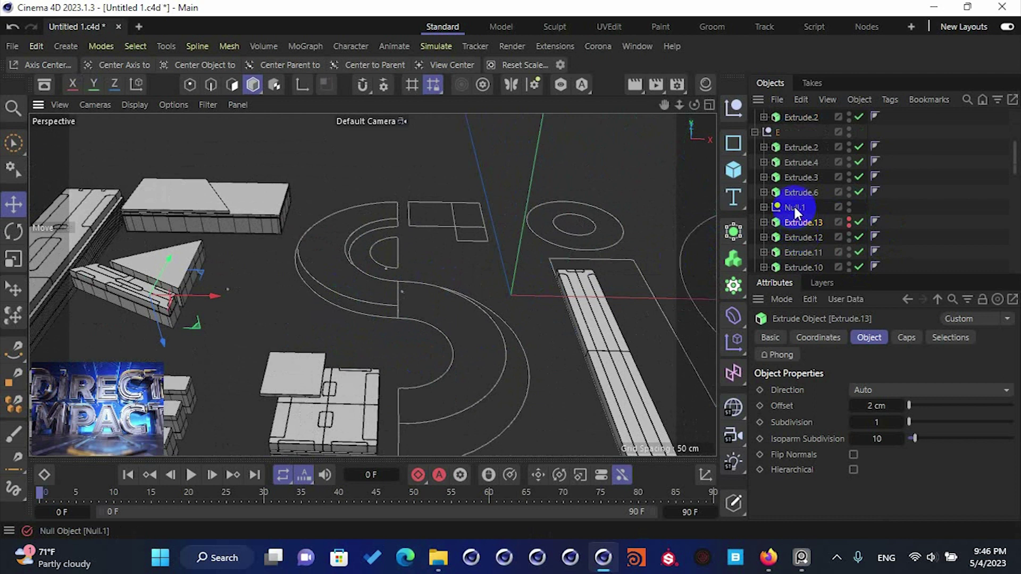
# - Collapse the E and D groups in the object hierarchy and select the S group
pyautogui.click(794, 206)
pyautogui.click(433, 285)
pyautogui.click(755, 132)
pyautogui.click(756, 146)
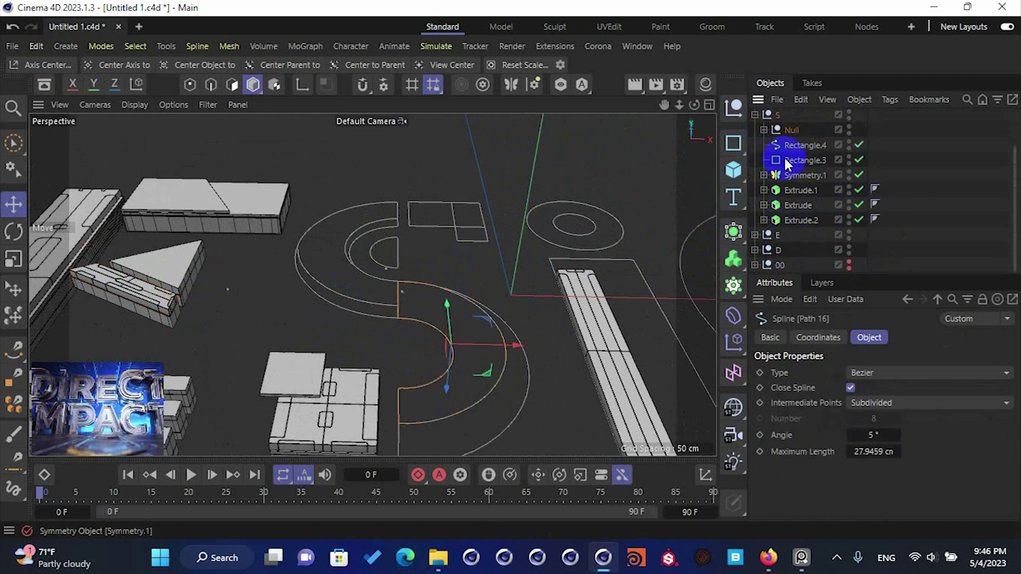
pyautogui.click(775, 115)
pyautogui.keyDown('alt'); pyautogui.moveTo(455, 259); pyautogui.dragTo(756, 160); pyautogui.keyUp('alt')
# - Try extruding the S group's Null of splines hierarchically with a 5 cm offset, and undo the extrusion
pyautogui.click(791, 132)
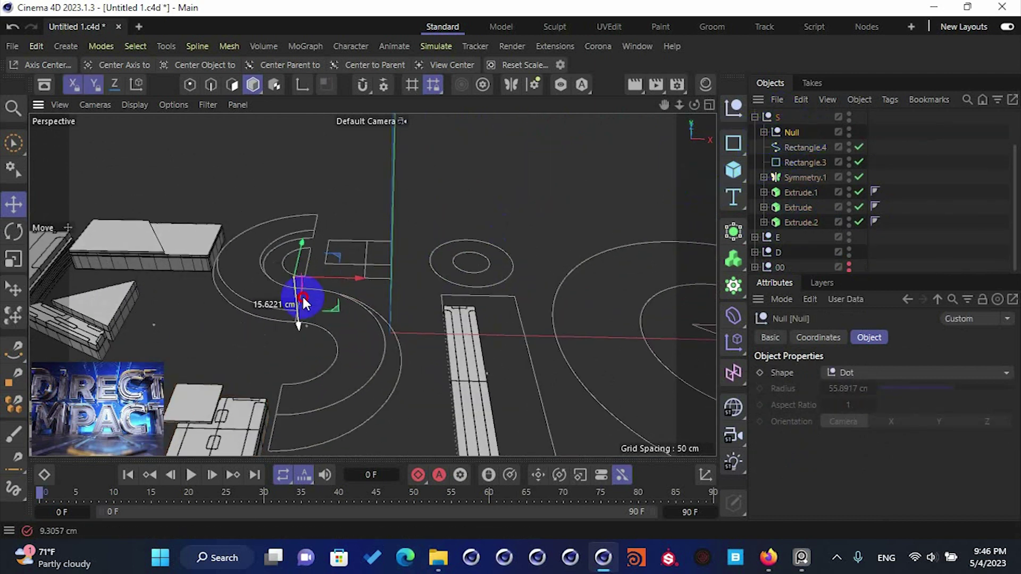
pyautogui.click(764, 131)
pyautogui.click(765, 132)
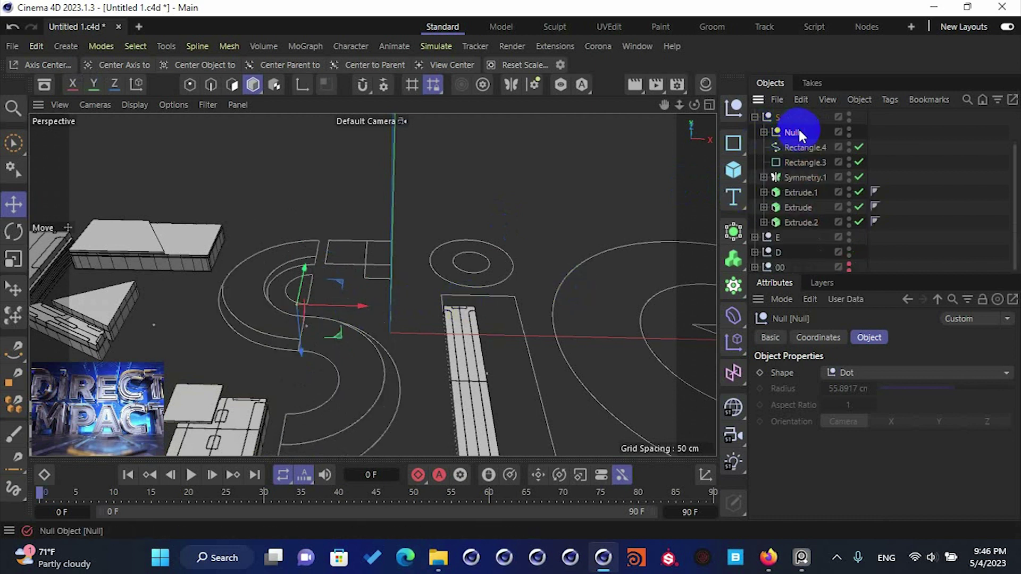
pyautogui.click(732, 233)
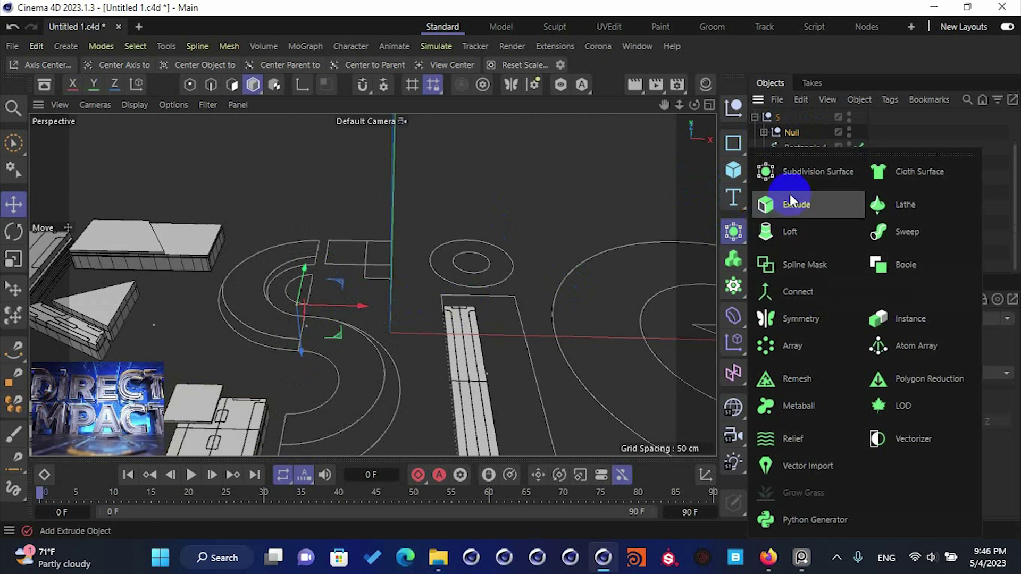
pyautogui.keyDown('alt'); pyautogui.click(789, 193); pyautogui.keyUp('alt')
pyautogui.click(853, 469)
pyautogui.click(885, 404)
pyautogui.press('Return')
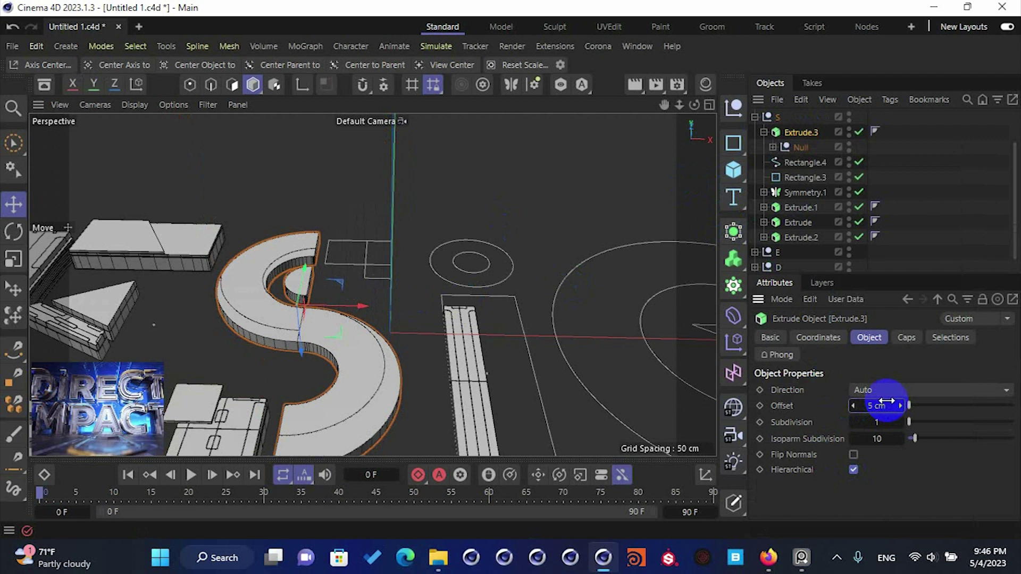
pyautogui.hotkey('ctrl', 'z')
pyautogui.hotkey('ctrl', 'z')
pyautogui.hotkey('ctrl', 'z')
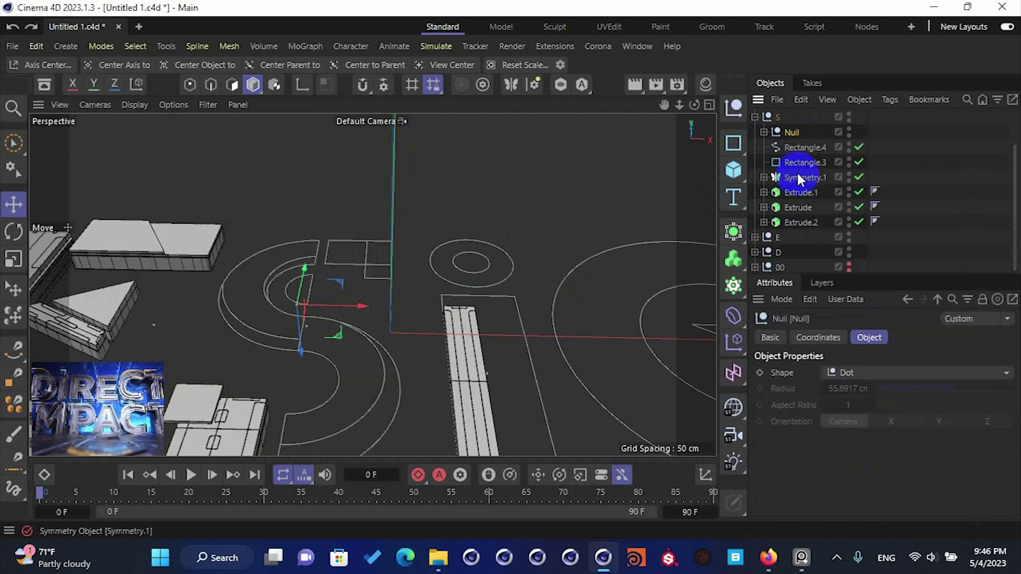
# - Extrude the six path splines inside the S group's Null individually with a 5 cm offset
pyautogui.click(764, 132)
pyautogui.click(808, 147)
pyautogui.keyDown('shift'); pyautogui.click(801, 221); pyautogui.keyUp('shift')
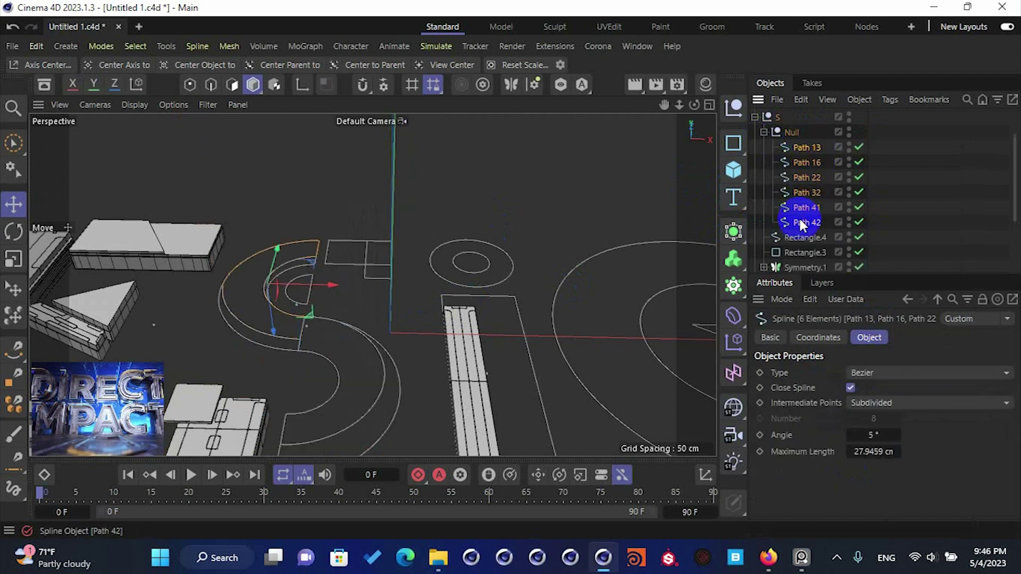
pyautogui.click(733, 231)
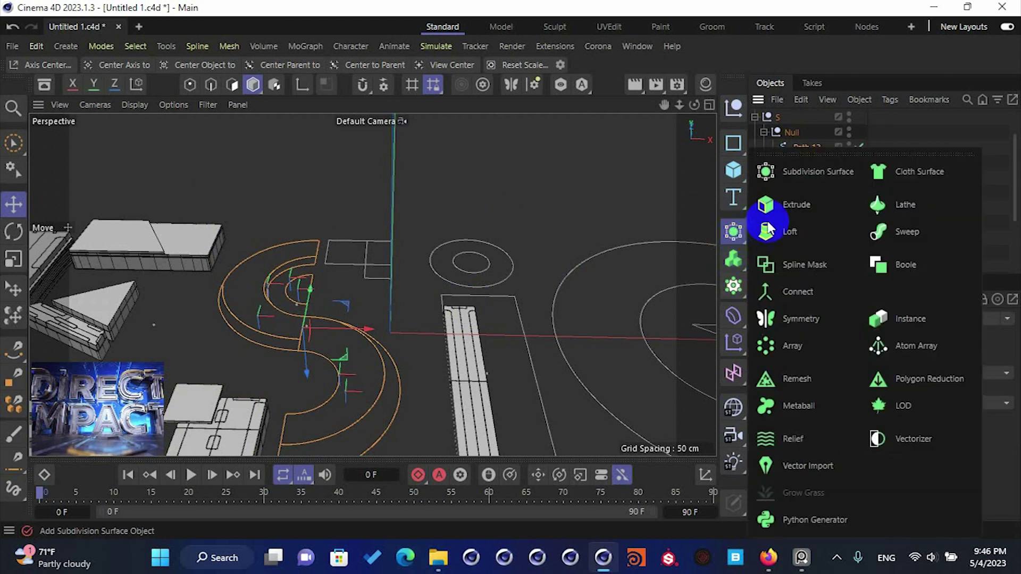
pyautogui.click(792, 194)
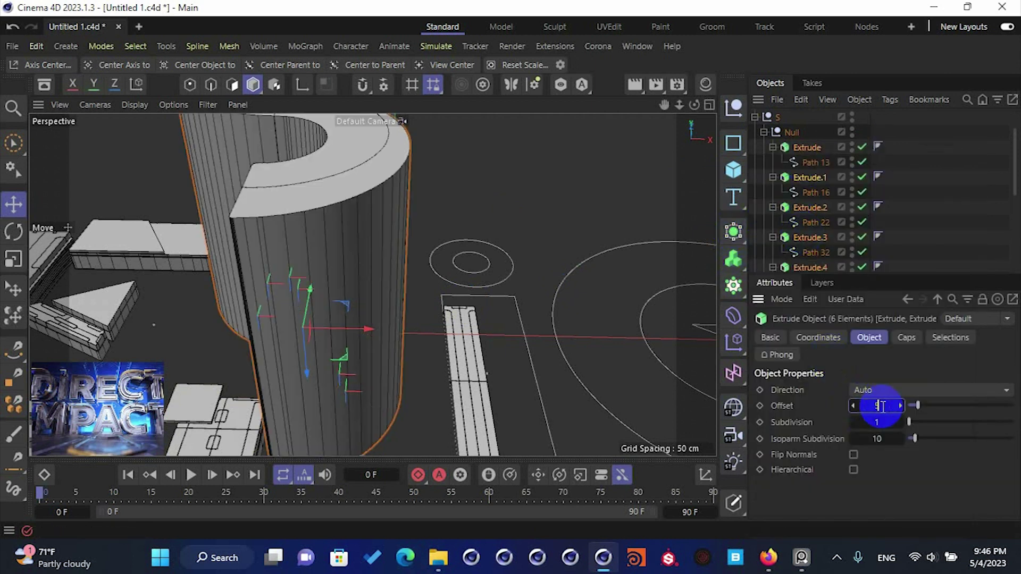
pyautogui.press('Return')
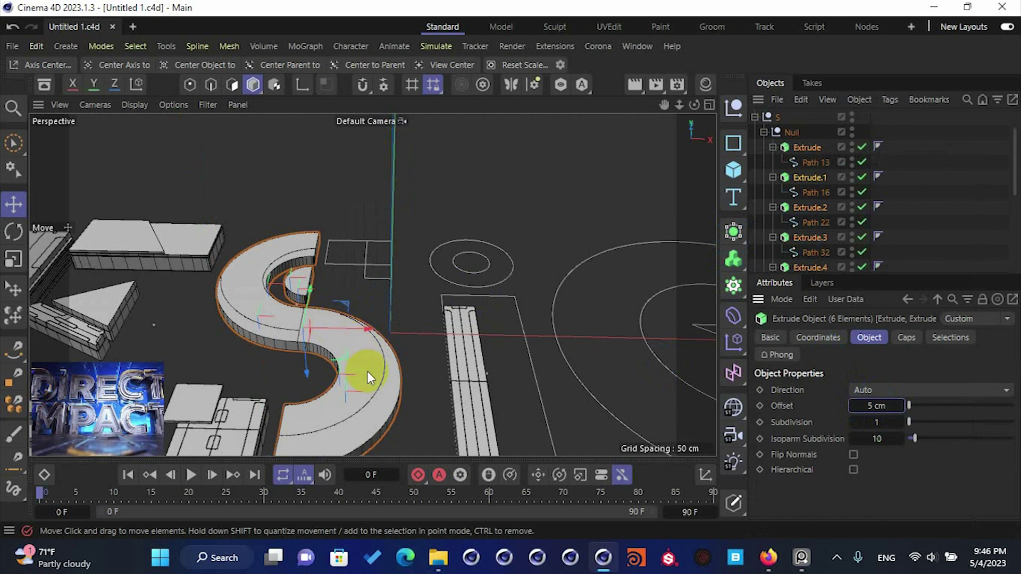
pyautogui.scroll(1, 368, 372)
pyautogui.keyDown('alt'); pyautogui.moveTo(368, 371); pyautogui.dragTo(383, 324, button='middle'); pyautogui.keyUp('alt')
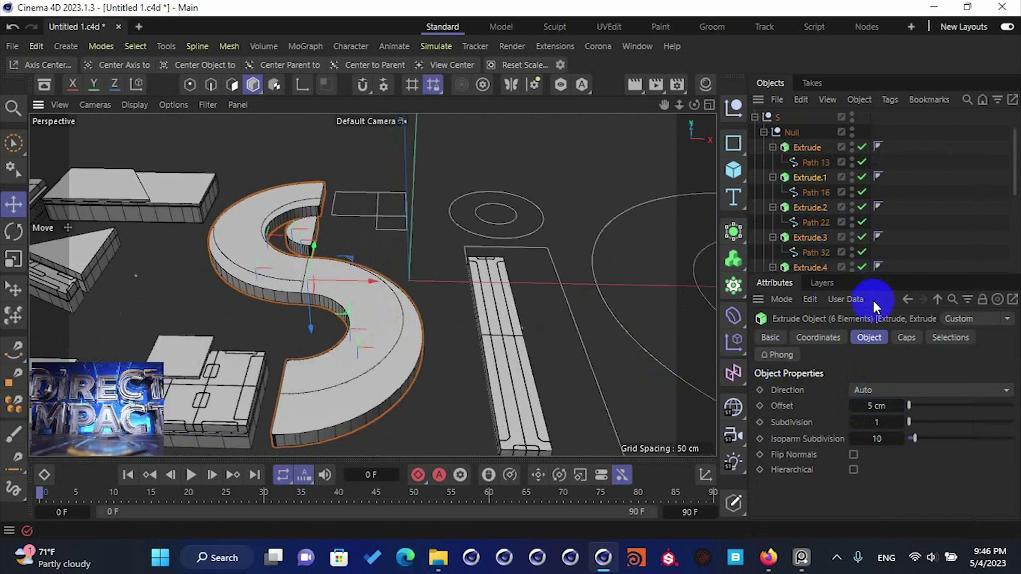
# - Collapse all six Extrude objects inside the S group's Null in the object hierarchy
pyautogui.click(773, 148)
pyautogui.click(773, 162)
pyautogui.click(773, 177)
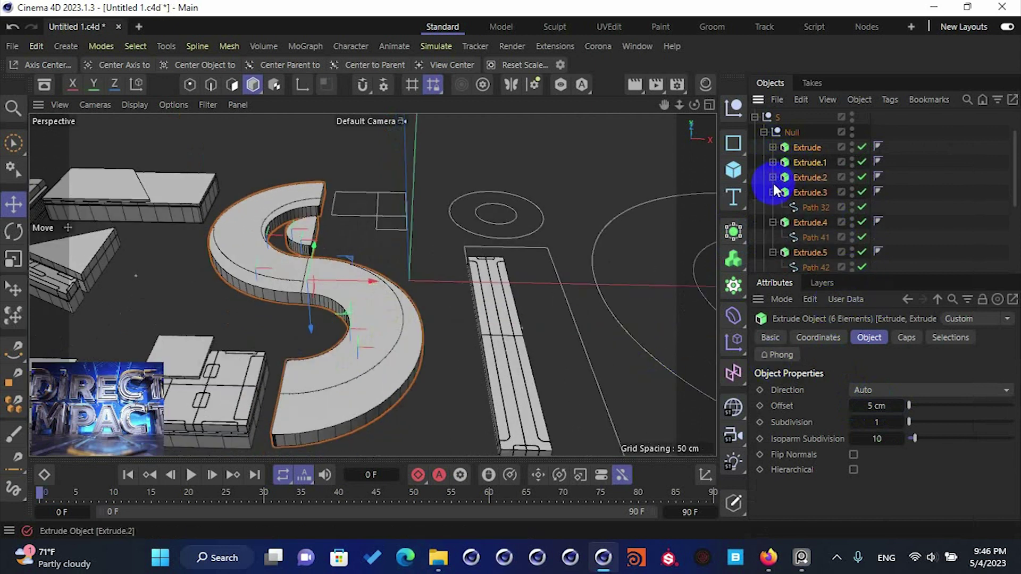
pyautogui.click(773, 192)
pyautogui.click(773, 207)
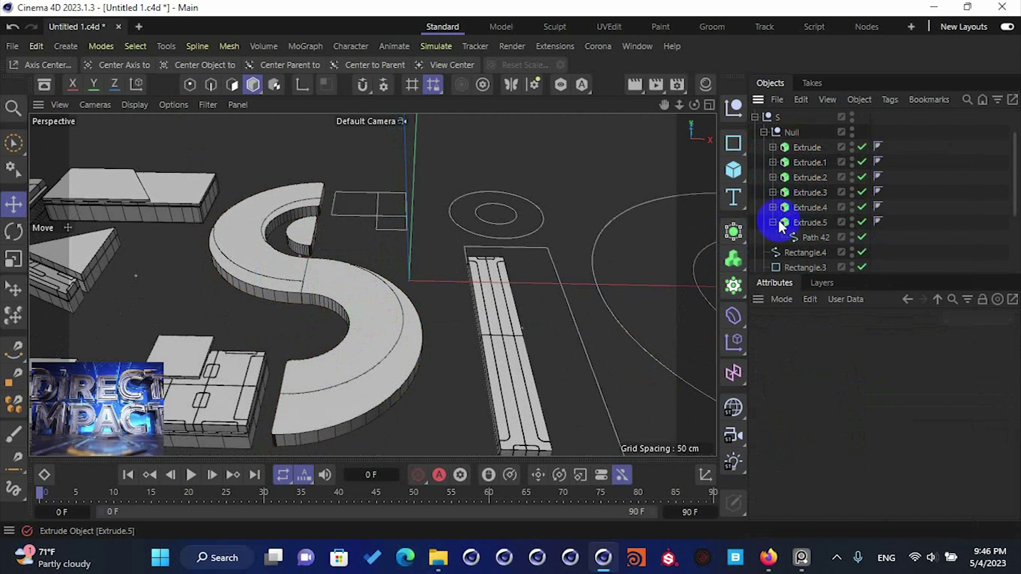
pyautogui.click(773, 222)
# - Set the cap bevel size of all six S curve extrusions to 0.05 cm and save the file
pyautogui.click(806, 223)
pyautogui.keyDown('shift'); pyautogui.click(806, 147); pyautogui.keyUp('shift')
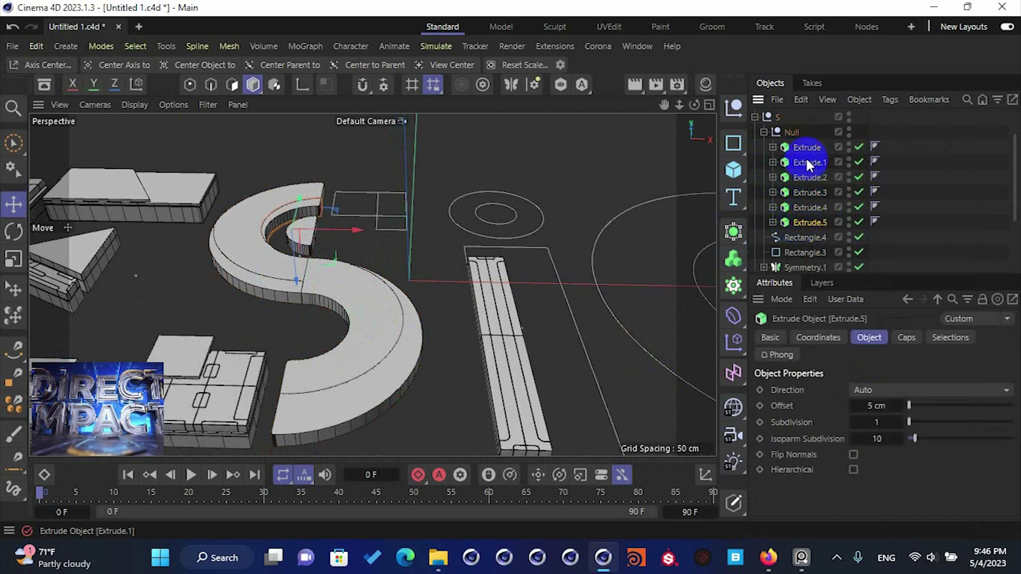
pyautogui.click(904, 337)
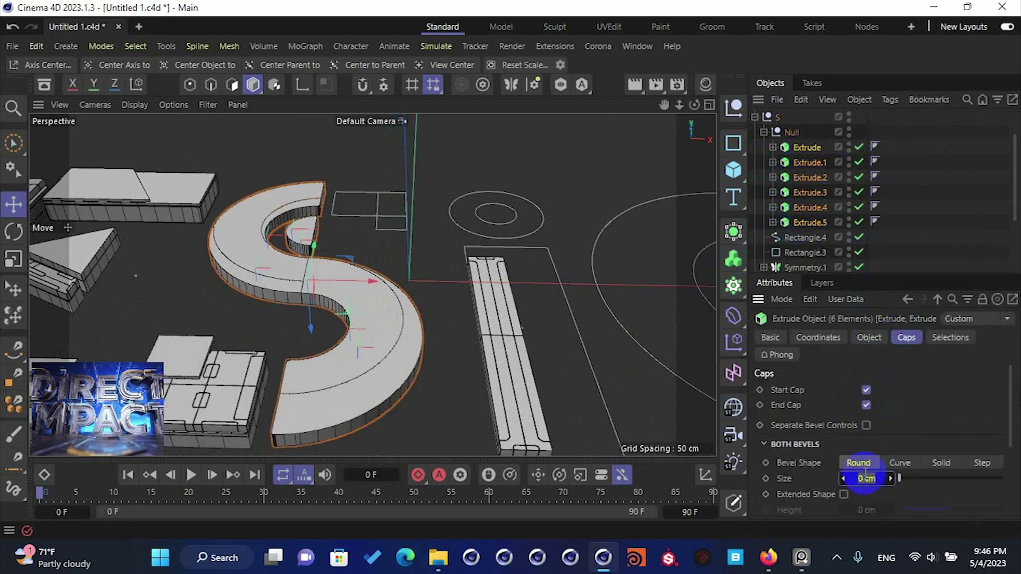
pyautogui.press('Return')
pyautogui.hotkey('ctrl', 's')
# - Shift the inner and outer edge strips of the S's upper curve slightly in depth relative to the main body
pyautogui.keyDown('alt'); pyautogui.moveTo(305, 270); pyautogui.dragTo(320, 244); pyautogui.keyUp('alt')
pyautogui.scroll(8, 282, 230)
pyautogui.click(429, 200)
pyautogui.click(423, 199)
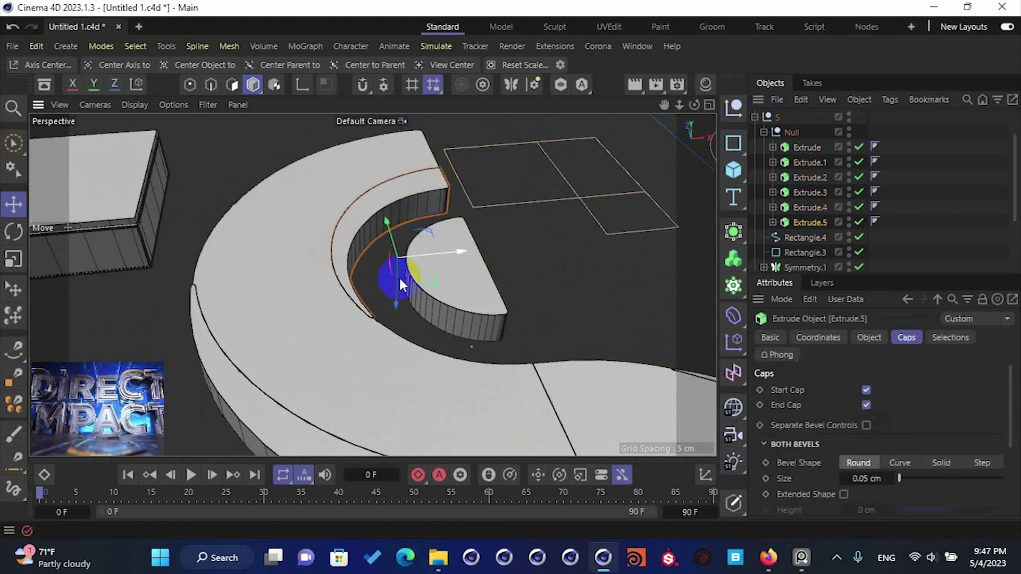
pyautogui.moveTo(398, 283); pyautogui.dragTo(377, 262)
pyautogui.keyDown('shift'); pyautogui.click(407, 379); pyautogui.keyUp('shift')
pyautogui.moveTo(386, 308); pyautogui.dragTo(387, 305)
# - Lower the outer edge strip of the S's lower curve slightly below the main body and save the file
pyautogui.scroll(-2, 569, 341)
pyautogui.scroll(-4, 330, 292)
pyautogui.keyDown('alt'); pyautogui.moveTo(569, 340); pyautogui.dragTo(379, 288, button='middle'); pyautogui.keyUp('alt')
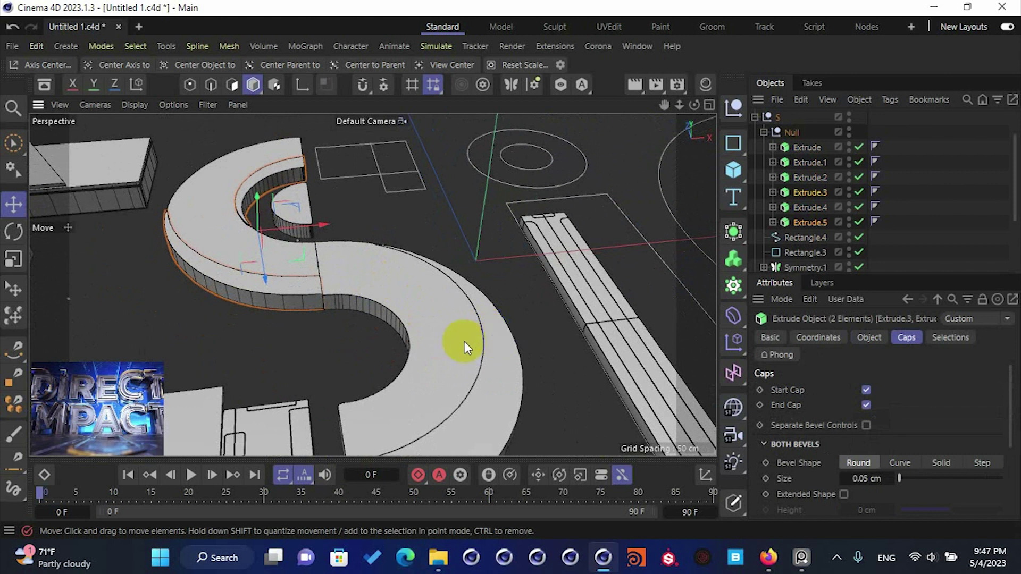
pyautogui.click(496, 349)
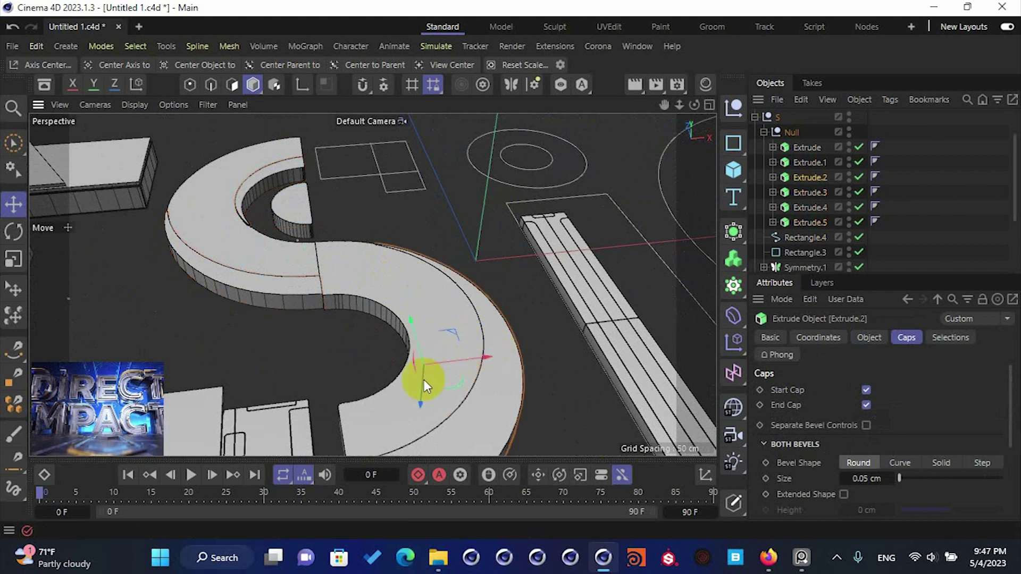
pyautogui.moveTo(422, 382); pyautogui.dragTo(374, 270)
pyautogui.hotkey('ctrl', 's')
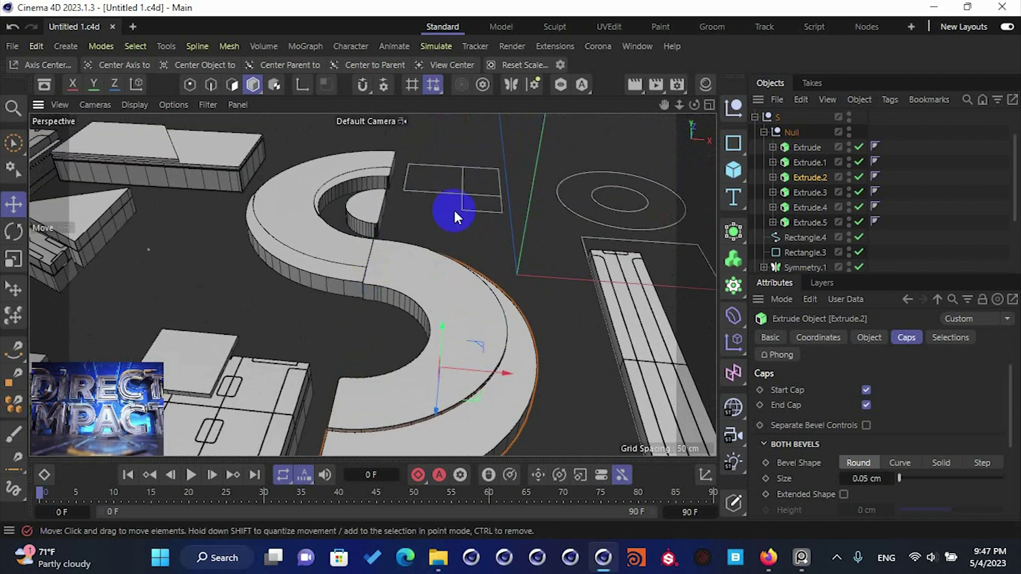
# - Copy Path 41 out of the half-disc's Extrude inside the S's upper curve and raise the copy just above the half-disc
pyautogui.click(373, 207)
pyautogui.press('d')
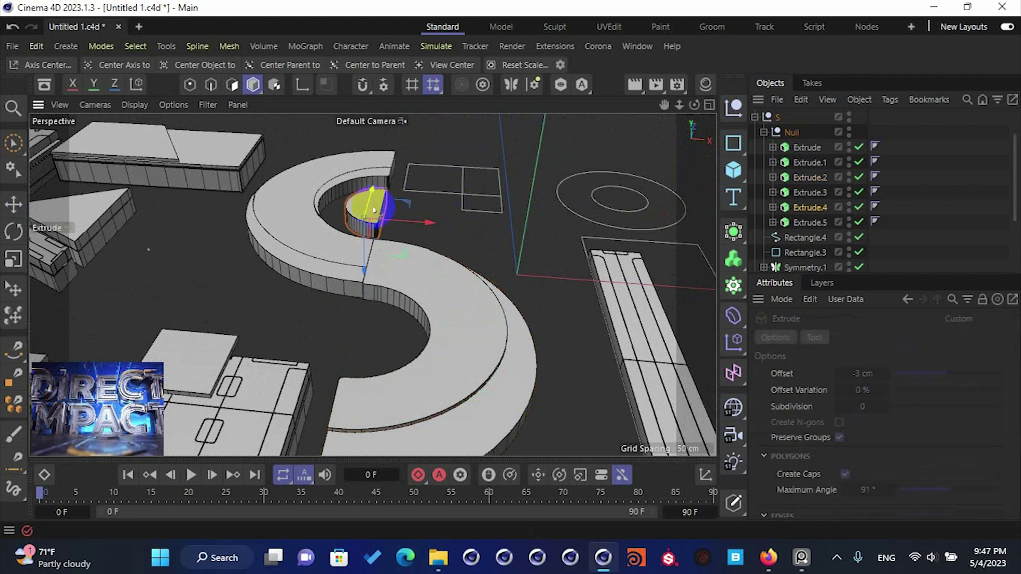
pyautogui.press('s')
pyautogui.click(14, 204)
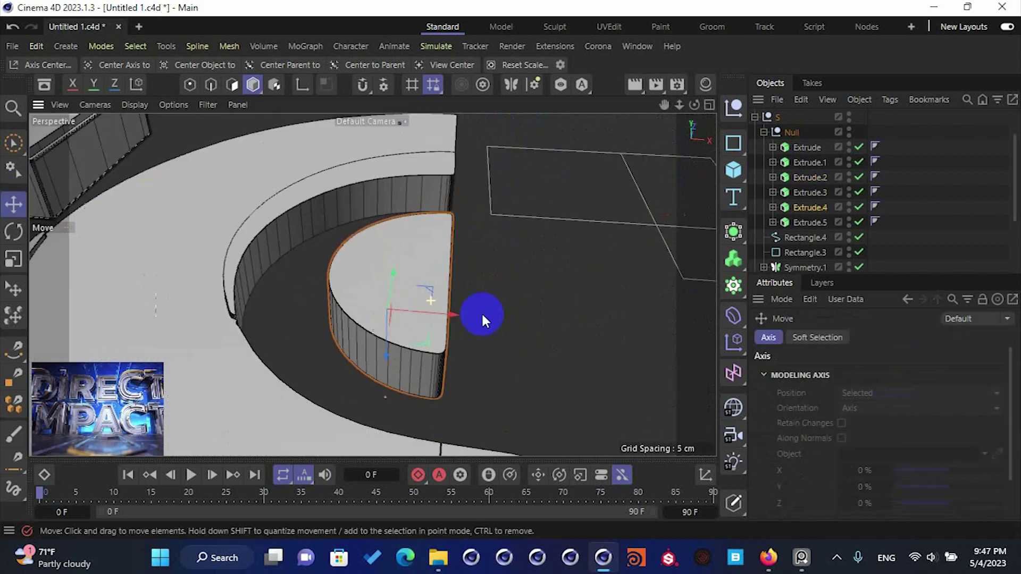
pyautogui.keyDown('alt'); pyautogui.moveTo(482, 319); pyautogui.dragTo(398, 311); pyautogui.keyUp('alt')
pyautogui.click(774, 208)
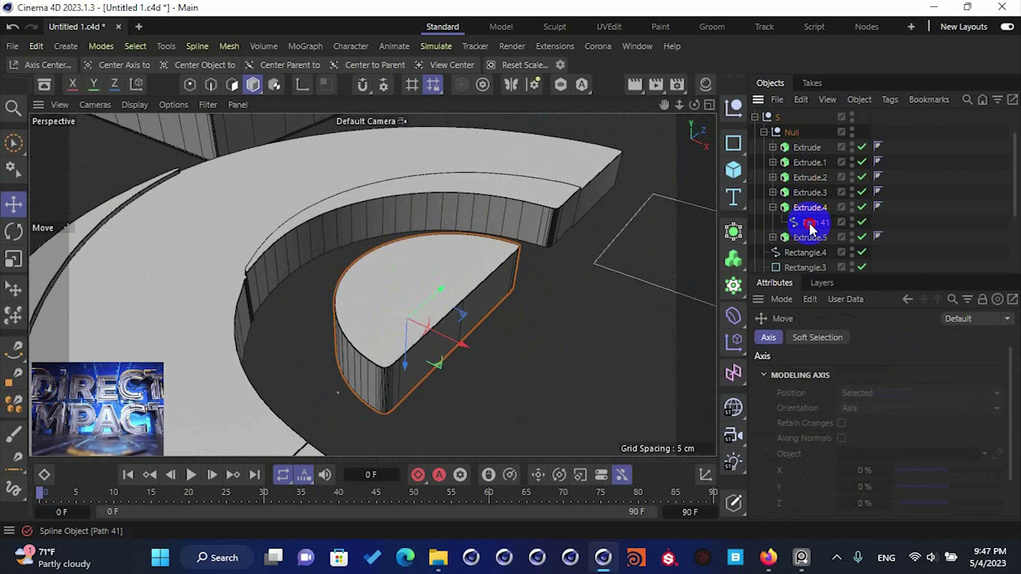
pyautogui.click(808, 221)
pyautogui.keyDown('ctrl'); pyautogui.moveTo(803, 218); pyautogui.dragTo(811, 202); pyautogui.keyUp('ctrl')
pyautogui.click(774, 221)
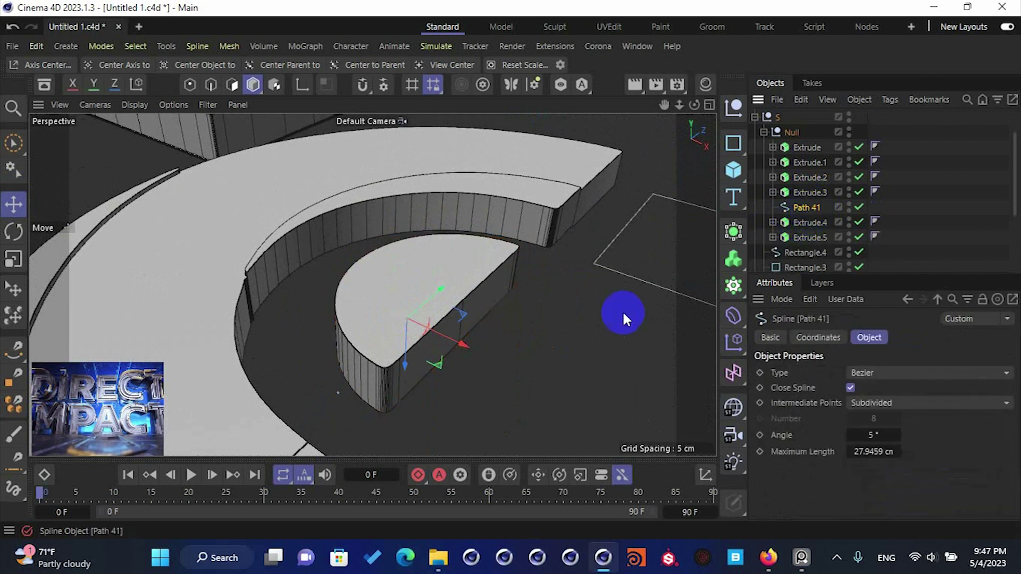
pyautogui.moveTo(407, 355); pyautogui.dragTo(413, 277)
# - Create a narrow outward outline from all points of the copied Path 41 spline and return to model mode
pyautogui.click(190, 85)
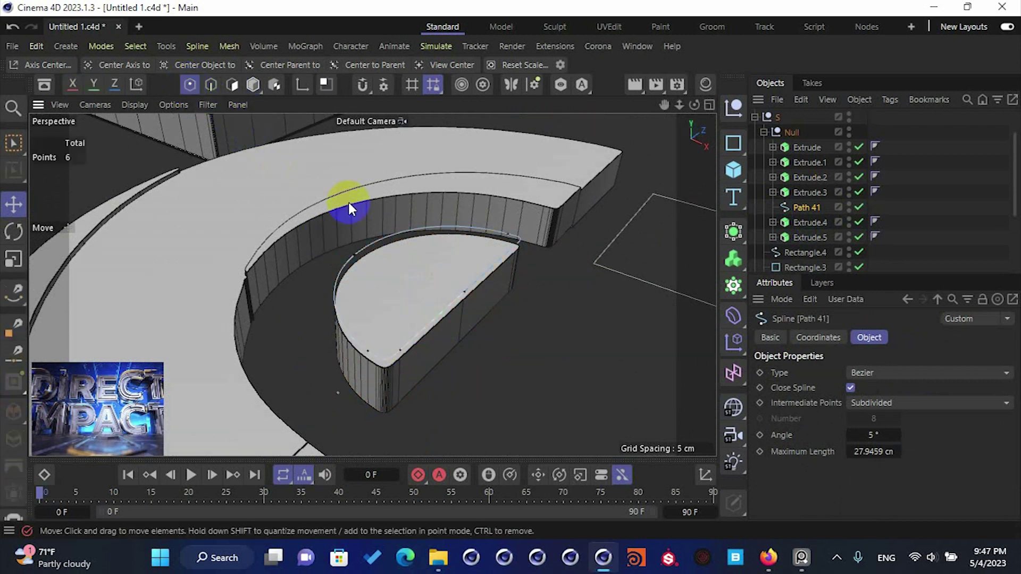
pyautogui.rightClick(400, 256)
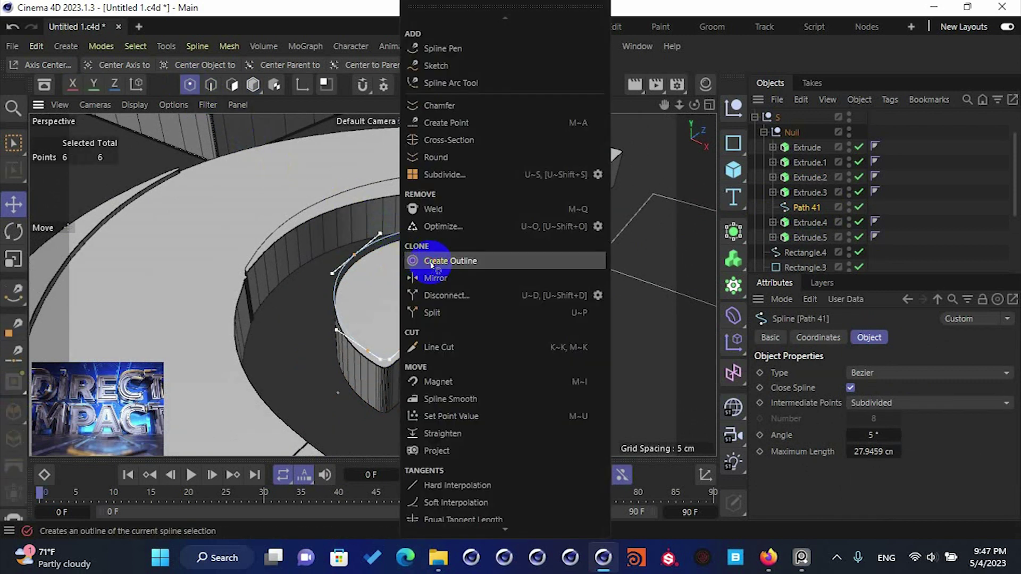
pyautogui.click(421, 262)
pyautogui.moveTo(511, 270); pyautogui.dragTo(512, 269)
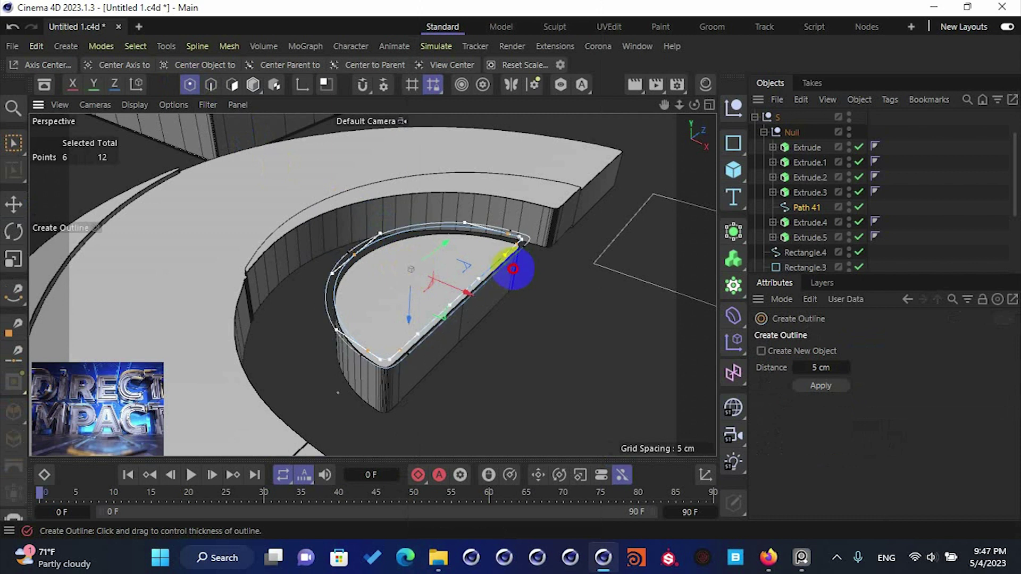
pyautogui.click(14, 205)
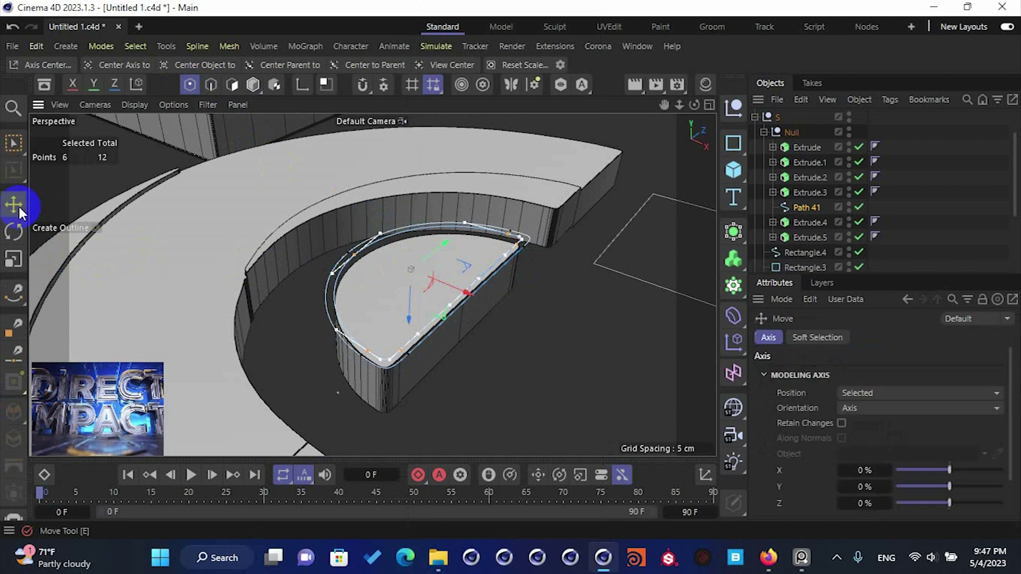
pyautogui.click(807, 207)
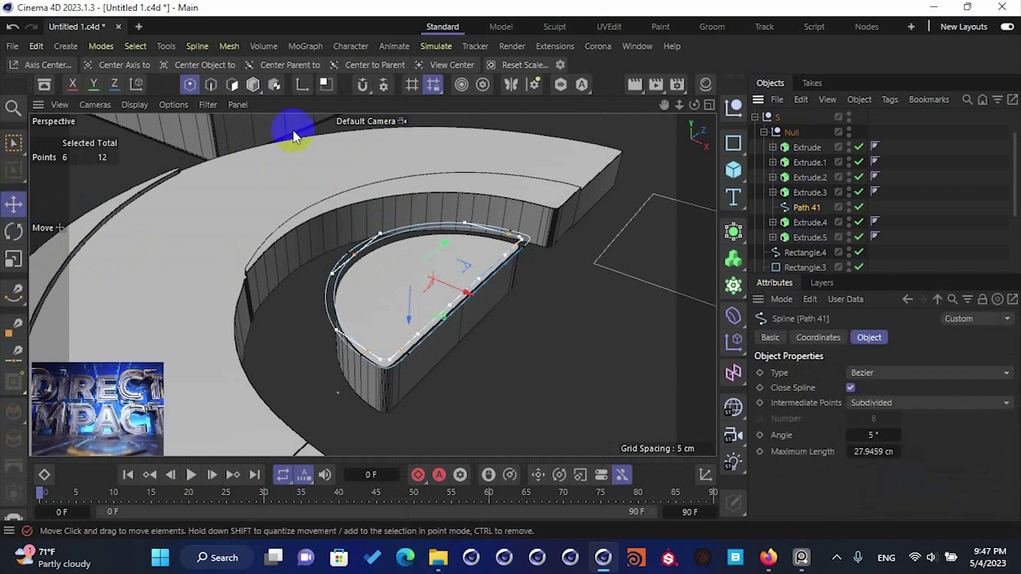
pyautogui.click(257, 89)
# - Extrude the outlined Path 41 copy into a rim around the half-disc and reduce its offset to 0.5 cm
pyautogui.click(733, 231)
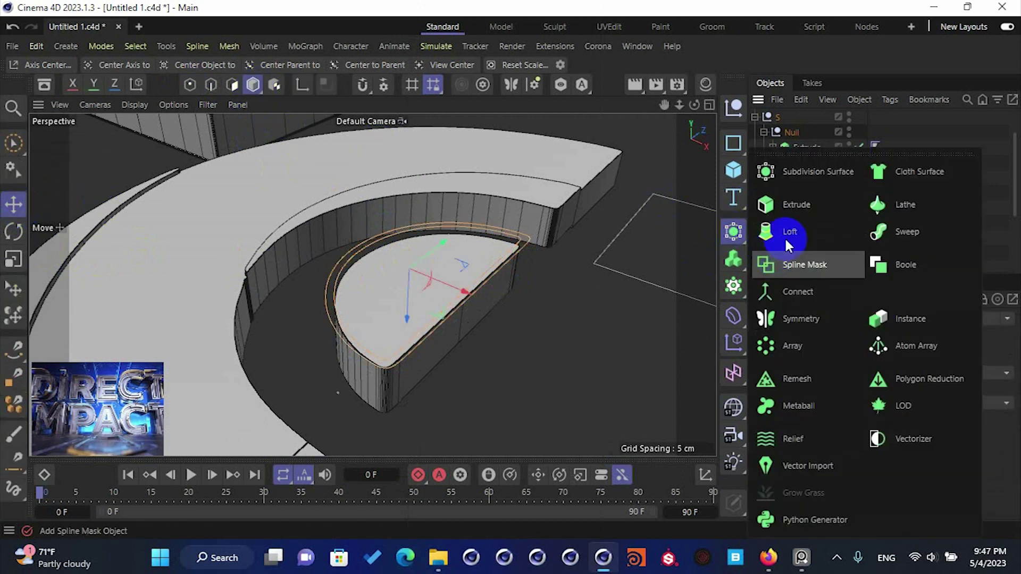
pyautogui.keyDown('alt'); pyautogui.click(797, 204); pyautogui.keyUp('alt')
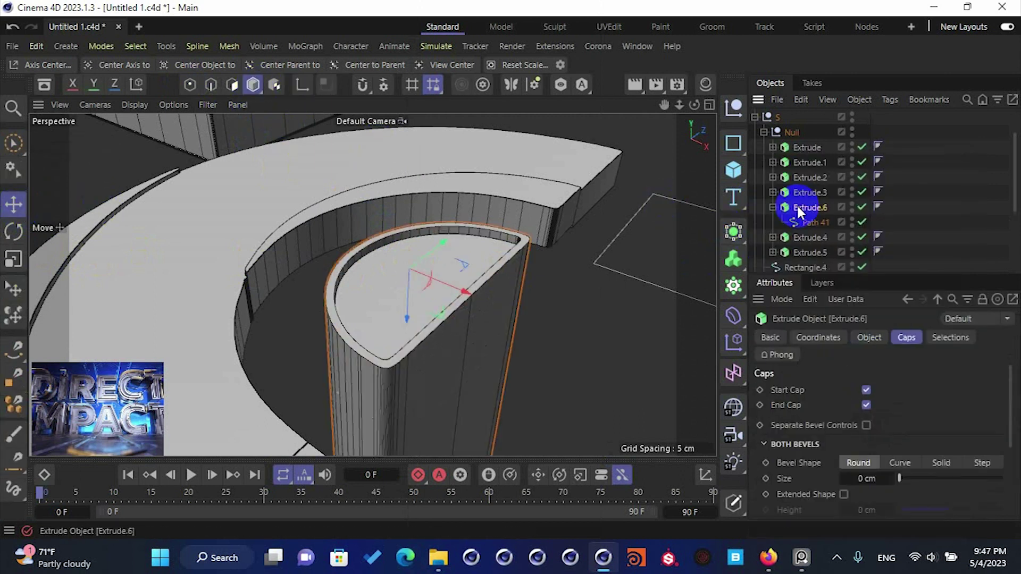
pyautogui.click(869, 337)
pyautogui.click(875, 405)
pyautogui.write('5')
pyautogui.press('Return')
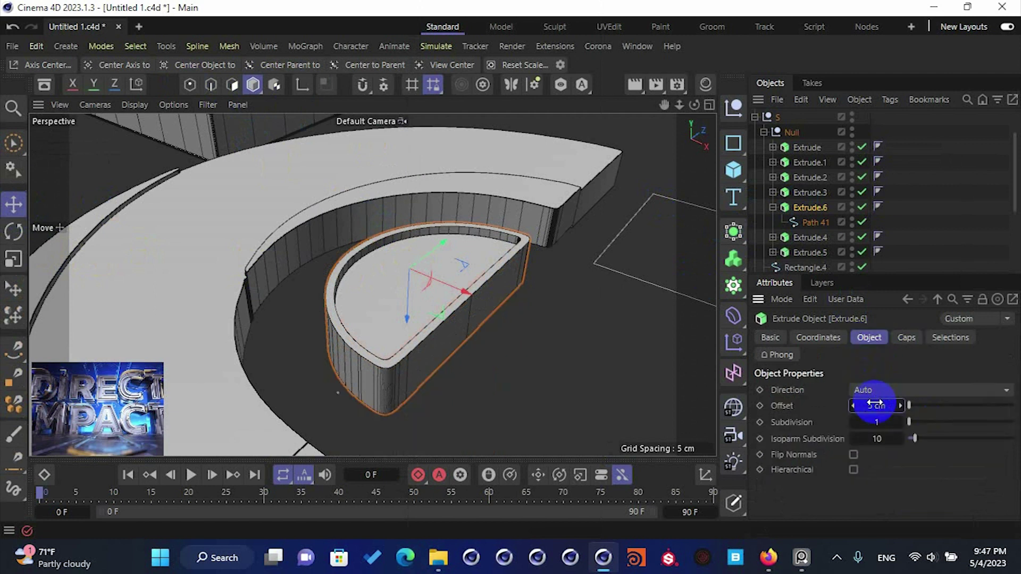
pyautogui.write('2')
pyautogui.press('Return')
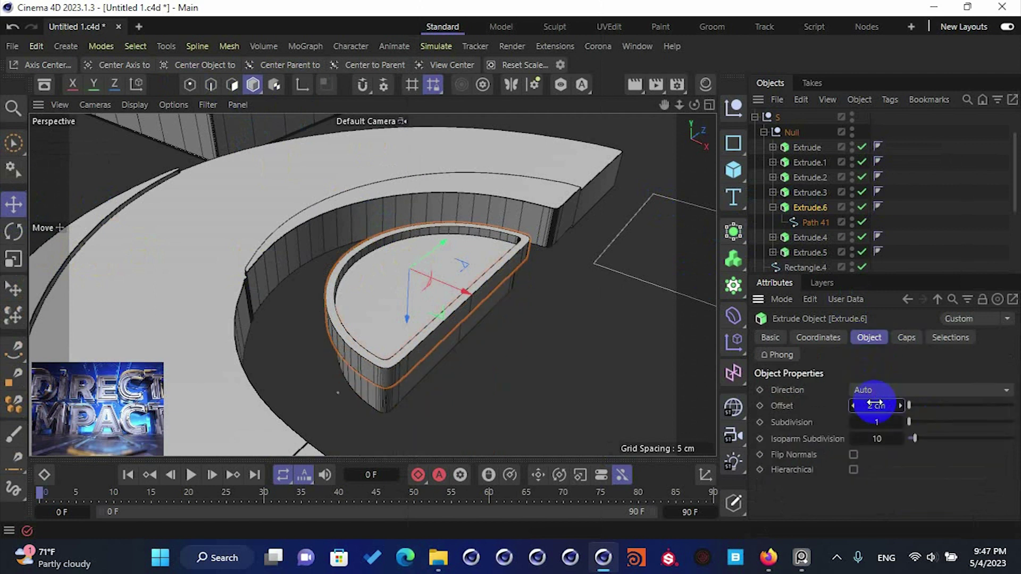
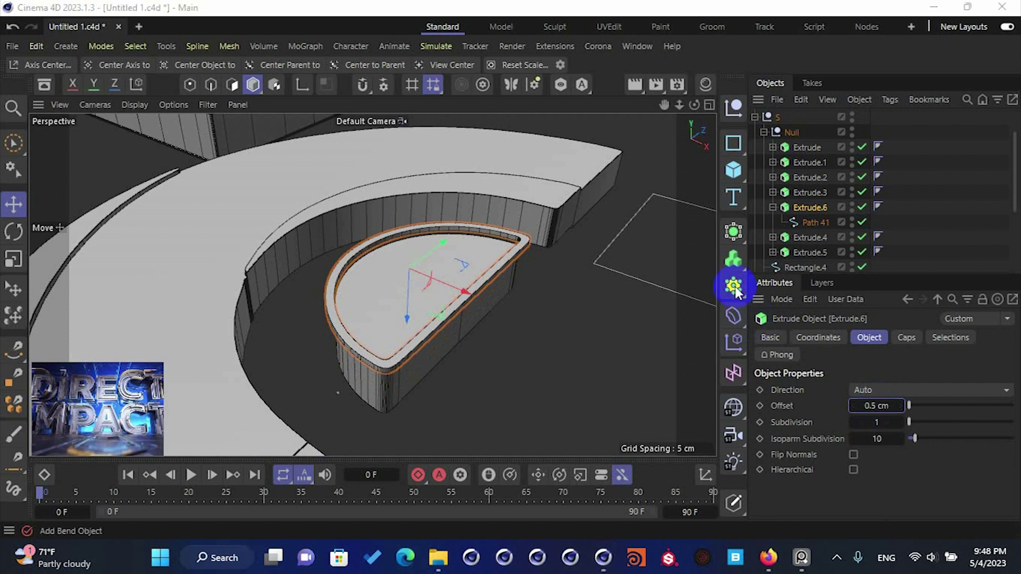
# - Increase the half-disc rim's Extrude offset to 5.5 cm and position the rim slightly above the half-disc's top face
pyautogui.keyDown('alt'); pyautogui.moveTo(412, 307); pyautogui.dragTo(434, 311, button='right'); pyautogui.keyUp('alt')
pyautogui.keyDown('alt'); pyautogui.moveTo(434, 311); pyautogui.dragTo(384, 337); pyautogui.keyUp('alt')
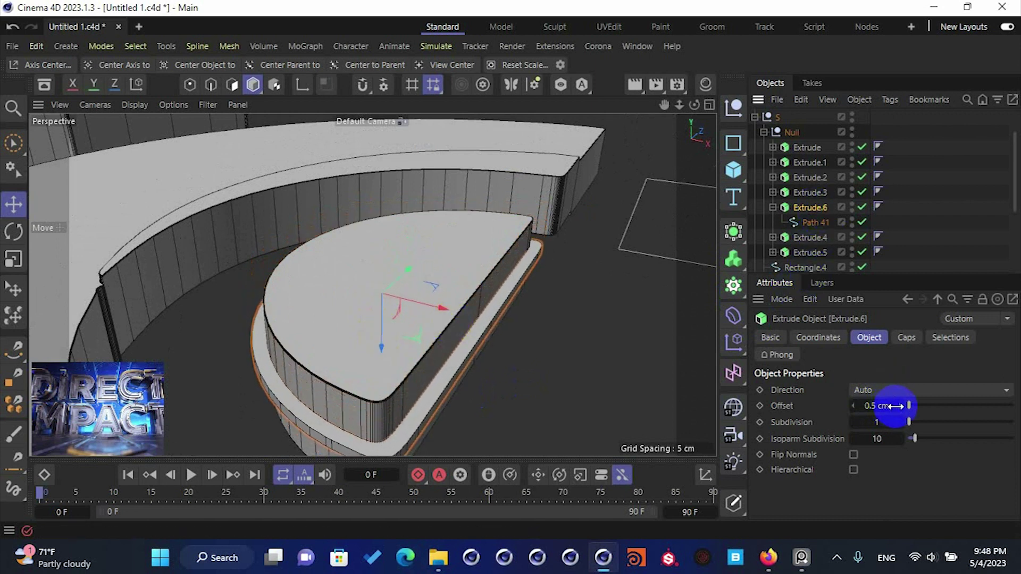
pyautogui.moveTo(899, 404); pyautogui.dragTo(900, 404)
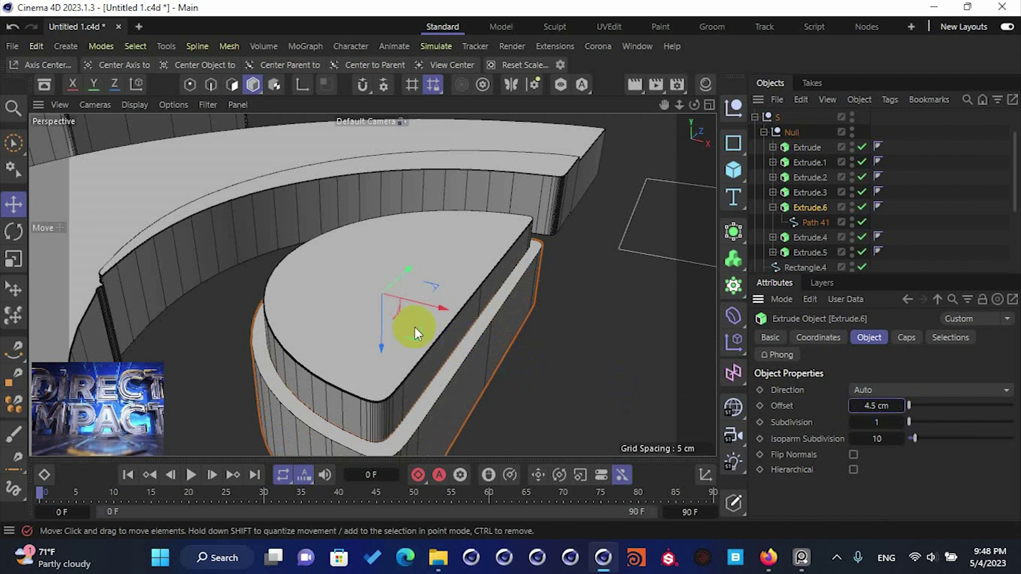
pyautogui.moveTo(382, 316); pyautogui.dragTo(285, 275)
pyautogui.scroll(-3, 414, 325)
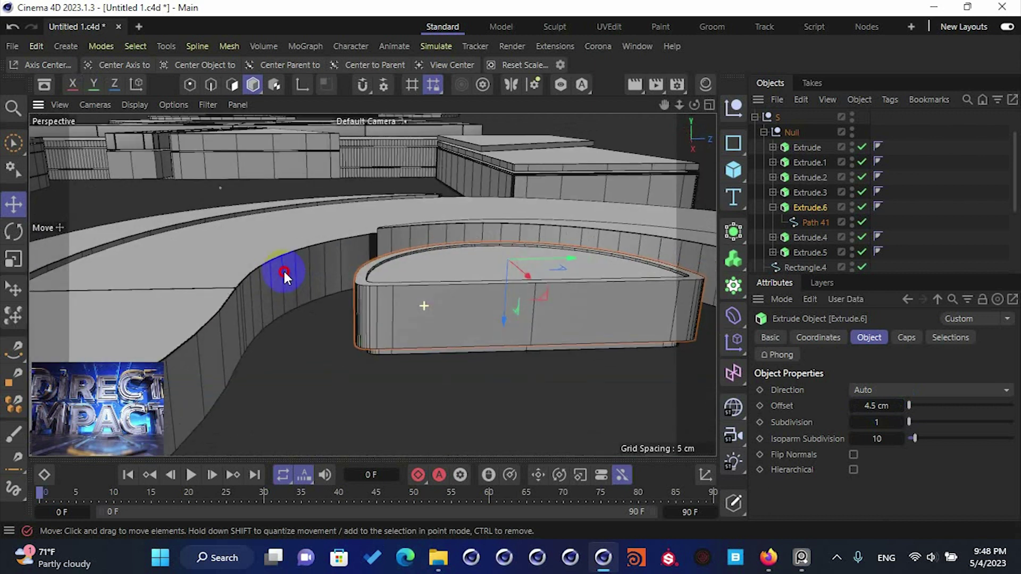
pyautogui.click(900, 407)
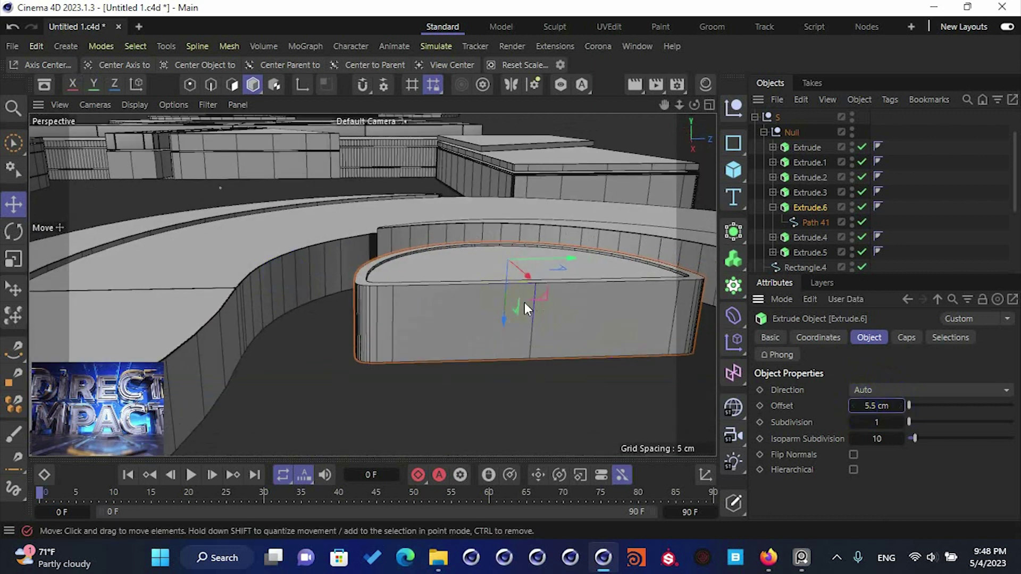
pyautogui.scroll(4, 525, 306)
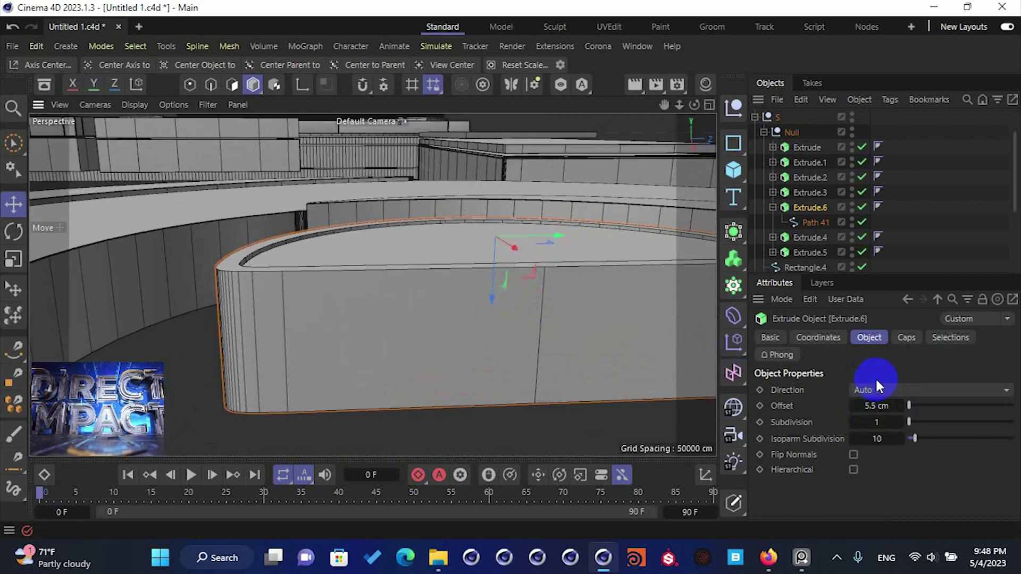
# - Set the half-disc rim's cap bevel size to 0.05 cm and save the file
pyautogui.click(906, 338)
pyautogui.click(872, 479)
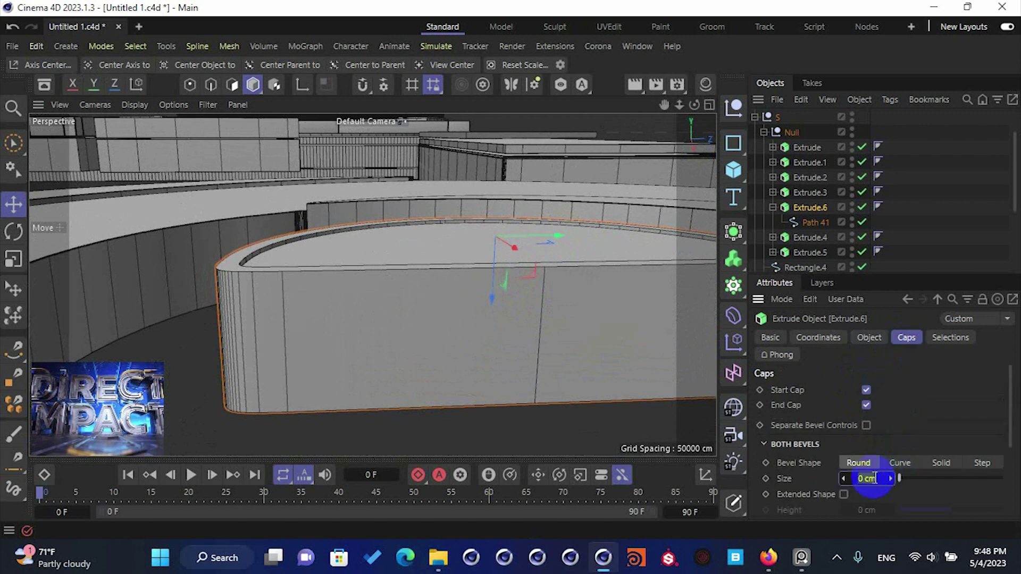
pyautogui.write('0.05')
pyautogui.press('Return')
pyautogui.hotkey('ctrl', 's')
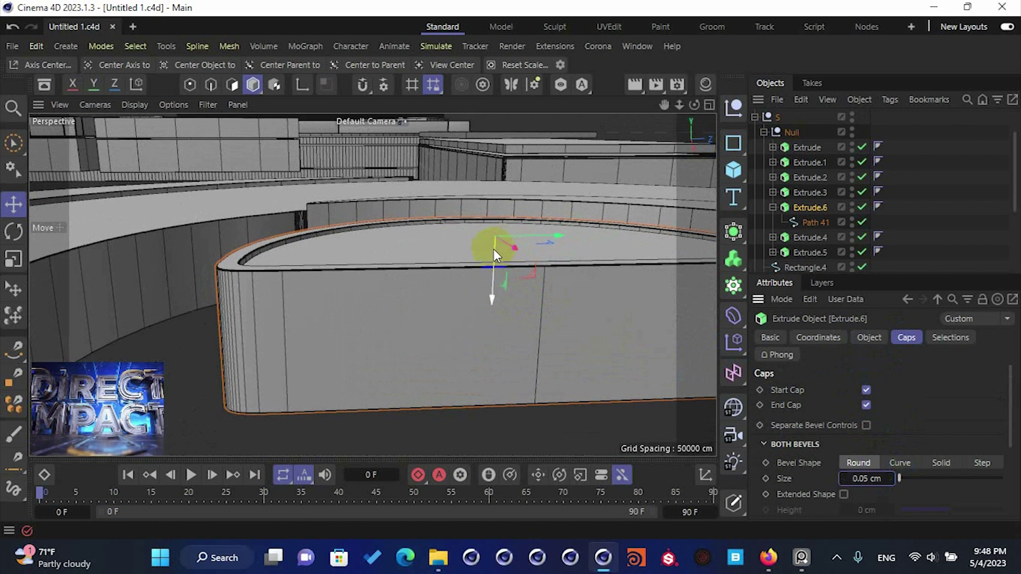
pyautogui.keyDown('alt'); pyautogui.moveTo(397, 235); pyautogui.dragTo(460, 246); pyautogui.keyUp('alt')
pyautogui.scroll(-5, 459, 240)
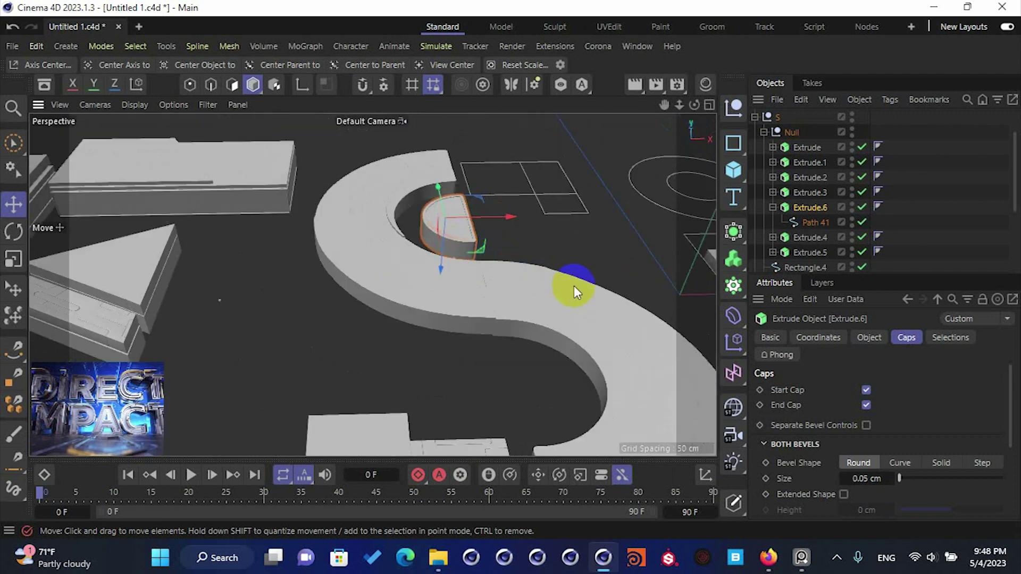
# - Deselect the half-disc rim and save the file
pyautogui.keyDown('alt'); pyautogui.moveTo(573, 286); pyautogui.dragTo(433, 278, button='middle'); pyautogui.keyUp('alt')
pyautogui.scroll(-4, 433, 278)
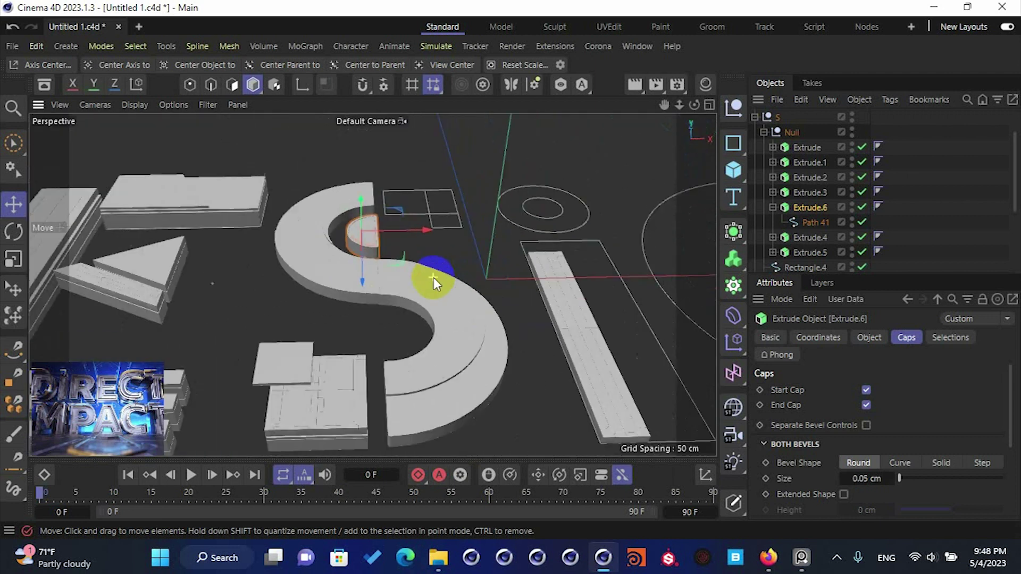
pyautogui.click(549, 350)
pyautogui.keyDown('alt'); pyautogui.moveTo(438, 282); pyautogui.dragTo(438, 293); pyautogui.keyUp('alt')
pyautogui.hotkey('ctrl', 's')
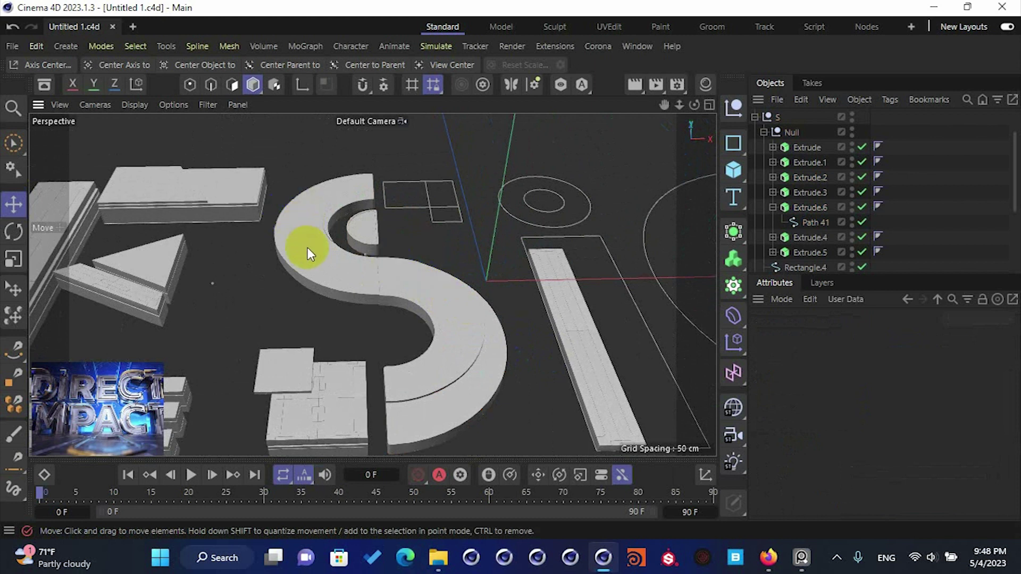
# - Copy the Path 13 spline out of the S's upper curved Extrude into the Null group and raise it above the body's top face
pyautogui.scroll(6, 314, 248)
pyautogui.click(331, 235)
pyautogui.scroll(3, 362, 288)
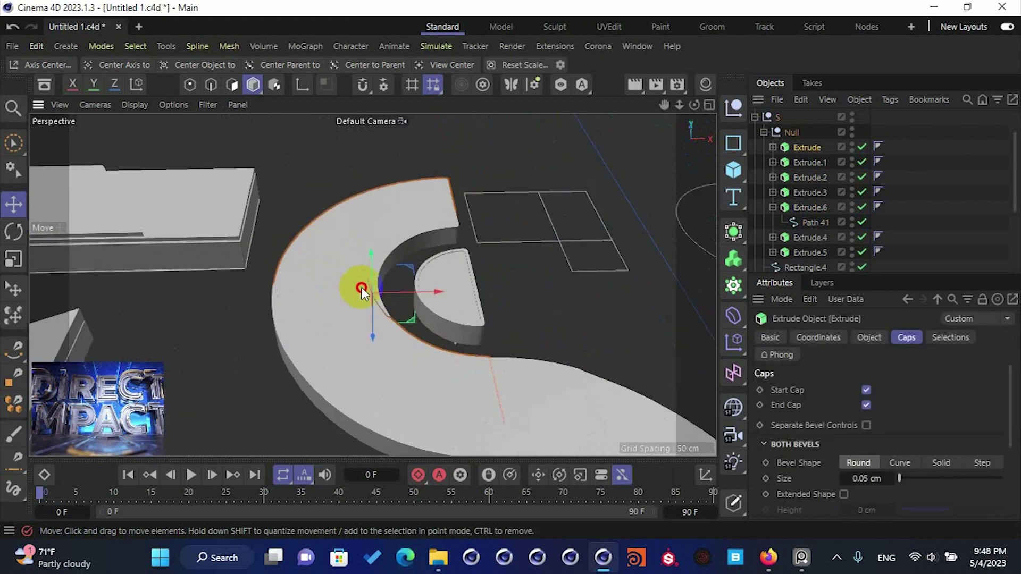
pyautogui.scroll(-2, 362, 287)
pyautogui.click(773, 207)
pyautogui.click(773, 147)
pyautogui.click(816, 163)
pyautogui.moveTo(816, 161); pyautogui.dragTo(811, 143)
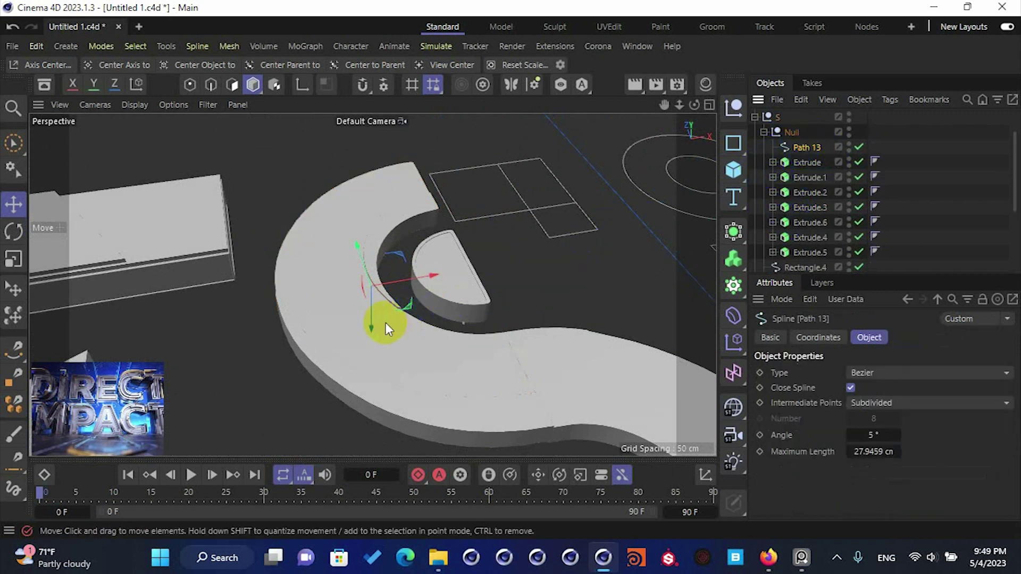
pyautogui.moveTo(373, 321); pyautogui.dragTo(406, 304)
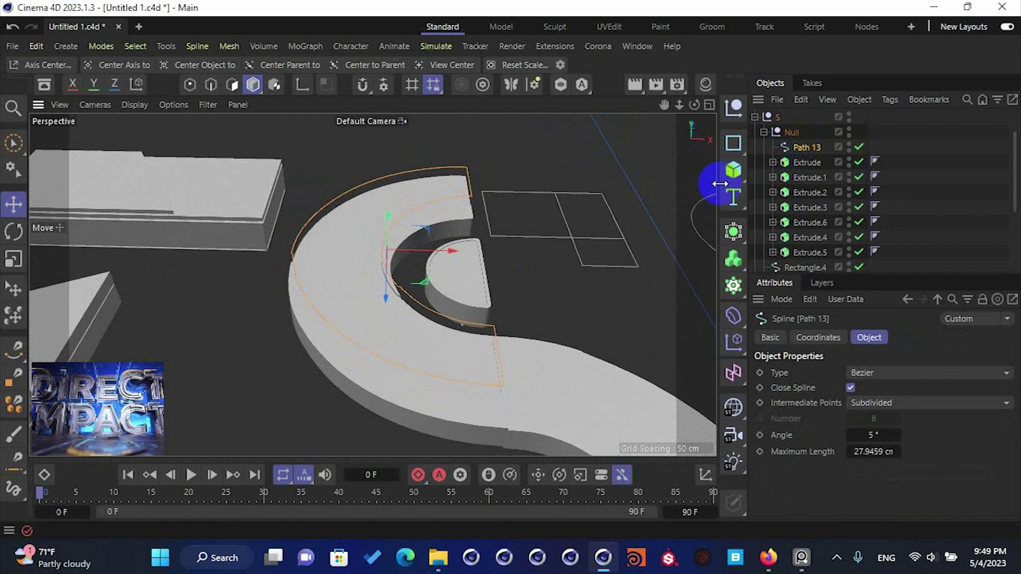
# - Add a Rectangle spline and place it in the Null group above the copied Path 13
pyautogui.click(735, 141)
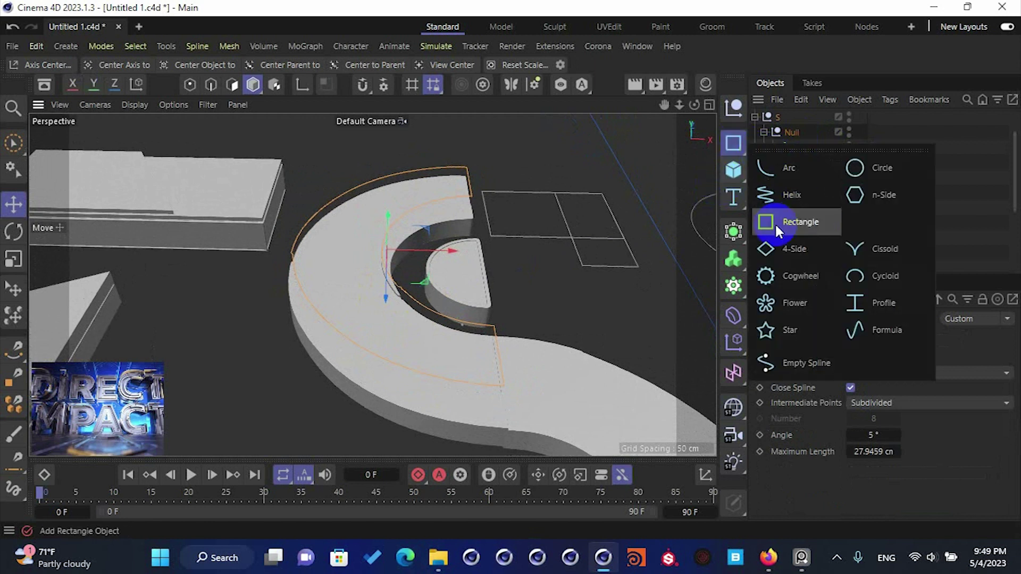
pyautogui.click(774, 222)
pyautogui.moveTo(805, 166); pyautogui.dragTo(805, 170)
pyautogui.click(809, 147)
# - Set the Rectangle spline's width and height to 0.5 cm and its intermediate points to Subdivided
pyautogui.doubleClick(876, 376)
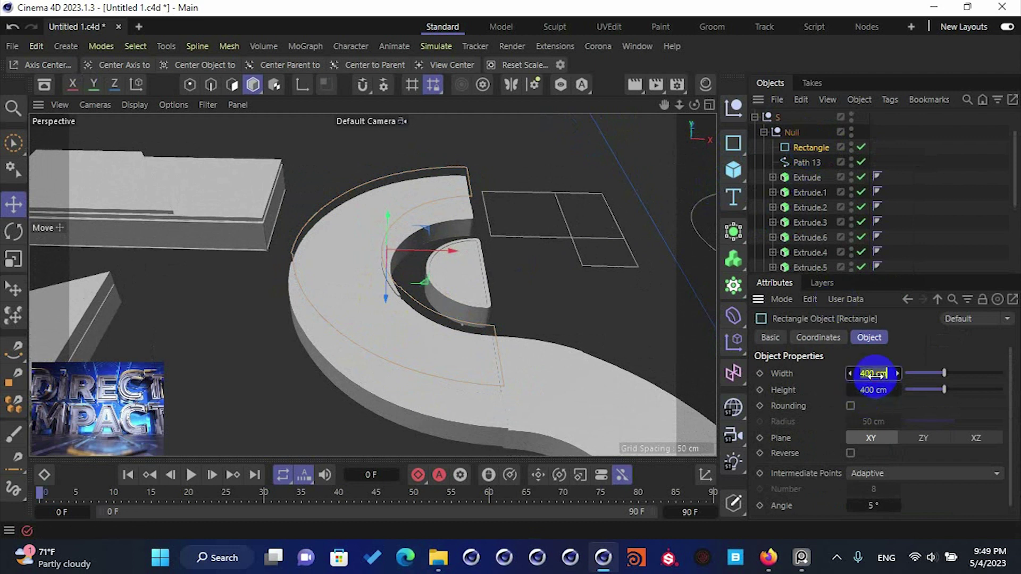
pyautogui.write('0.5')
pyautogui.press('Tab')
pyautogui.write('0.5')
pyautogui.press('Return')
pyautogui.click(891, 470)
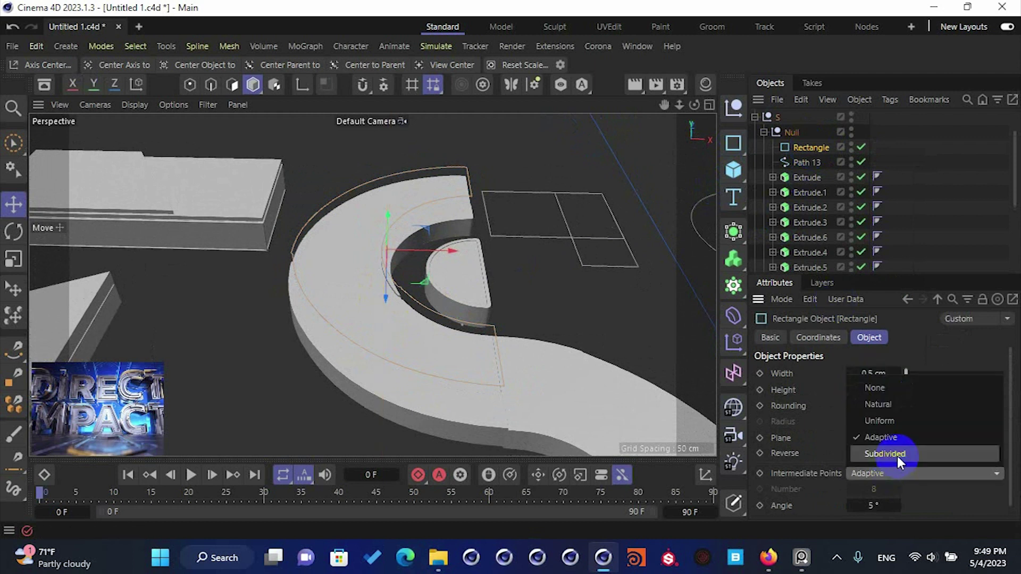
pyautogui.click(897, 457)
# - Create a Sweep that runs the Rectangle profile along the copied Path 13
pyautogui.click(733, 230)
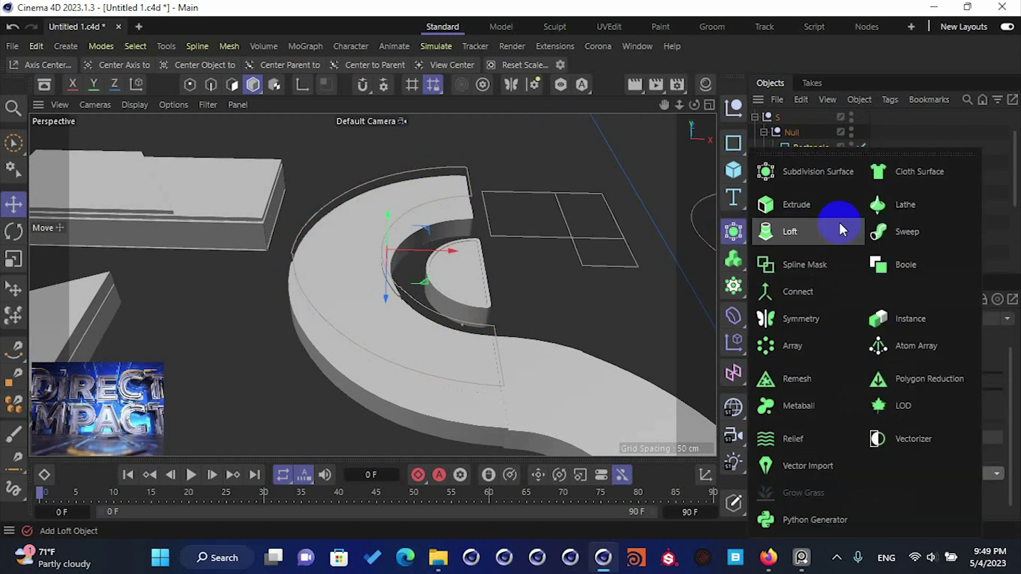
pyautogui.keyDown('alt'); pyautogui.click(893, 222); pyautogui.keyUp('alt')
pyautogui.moveTo(787, 176); pyautogui.dragTo(825, 168)
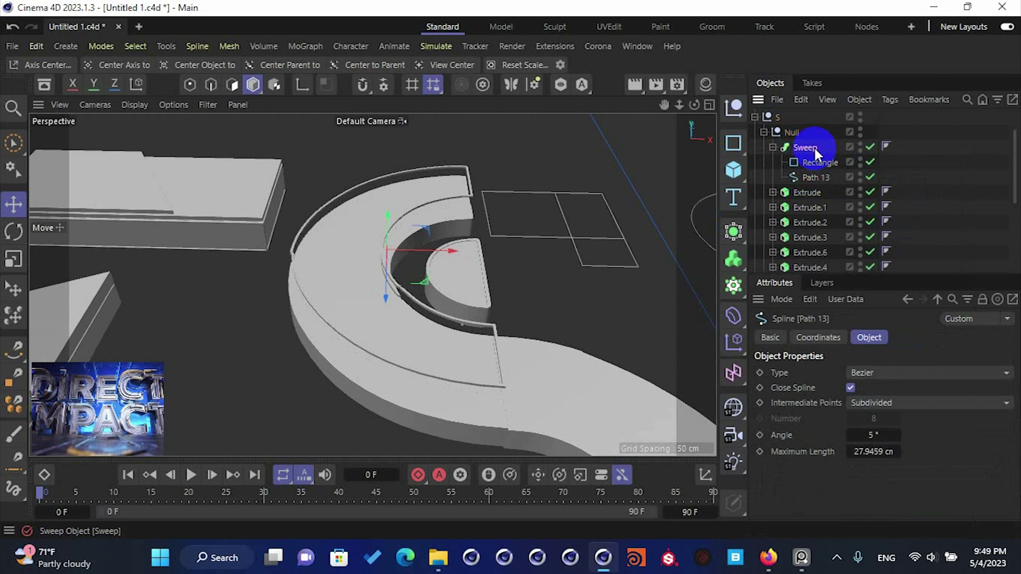
pyautogui.click(813, 149)
pyautogui.click(773, 147)
pyautogui.click(774, 148)
pyautogui.click(778, 163)
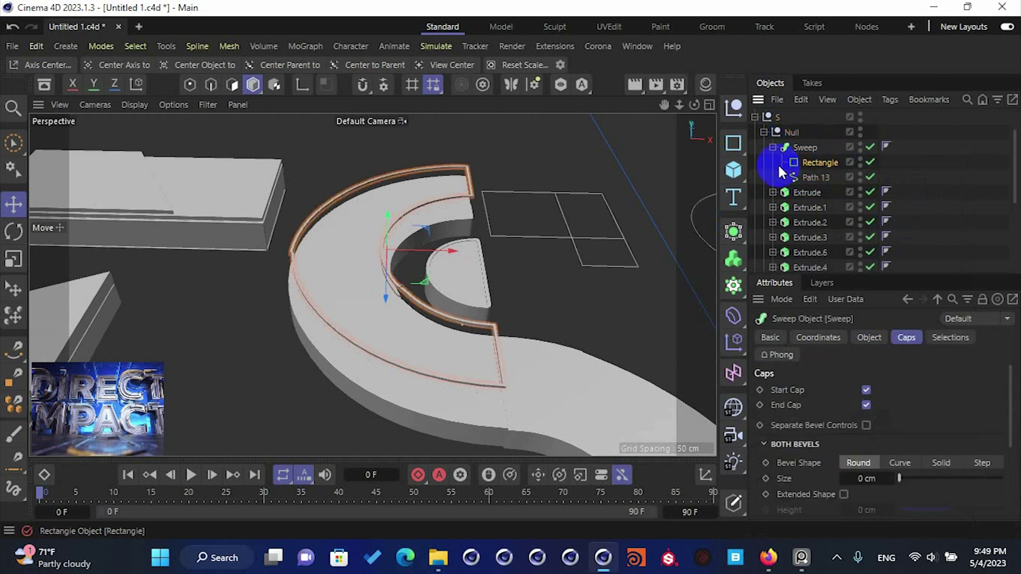
# - Limit the Sweep to part of the curve with Start Growth 20% and End Growth 50%
pyautogui.scroll(5, 403, 280)
pyautogui.scroll(-4, 403, 280)
pyautogui.click(805, 147)
pyautogui.moveTo(391, 239)
pyautogui.mouseDown()
pyautogui.moveTo(379, 265)
pyautogui.moveTo(381, 256)
pyautogui.mouseUp()
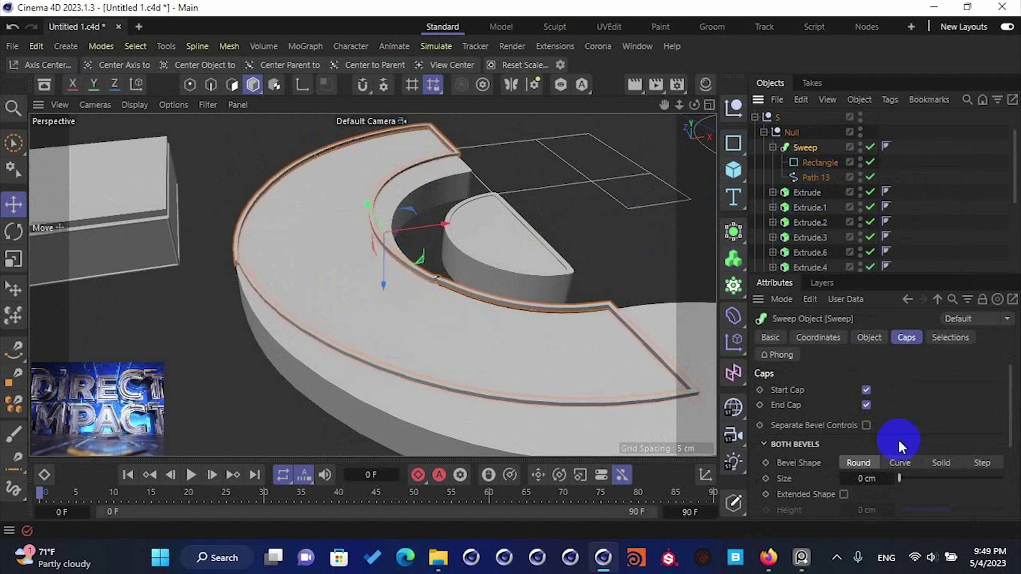
pyautogui.click(869, 338)
pyautogui.moveTo(926, 442); pyautogui.dragTo(961, 455)
pyautogui.keyDown('alt'); pyautogui.moveTo(512, 297); pyautogui.dragTo(621, 267); pyautogui.keyUp('alt')
pyautogui.keyDown('alt'); pyautogui.moveTo(621, 267); pyautogui.dragTo(461, 257, button='middle'); pyautogui.keyUp('alt')
pyautogui.scroll(4, 461, 257)
pyautogui.keyDown('alt'); pyautogui.moveTo(461, 257); pyautogui.dragTo(329, 224); pyautogui.keyUp('alt')
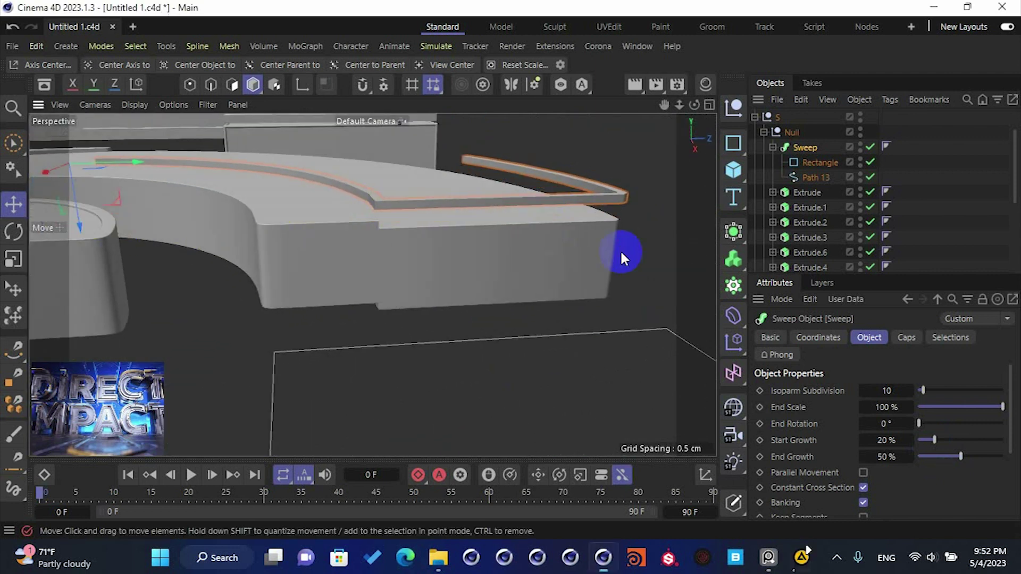
pyautogui.click(619, 249)
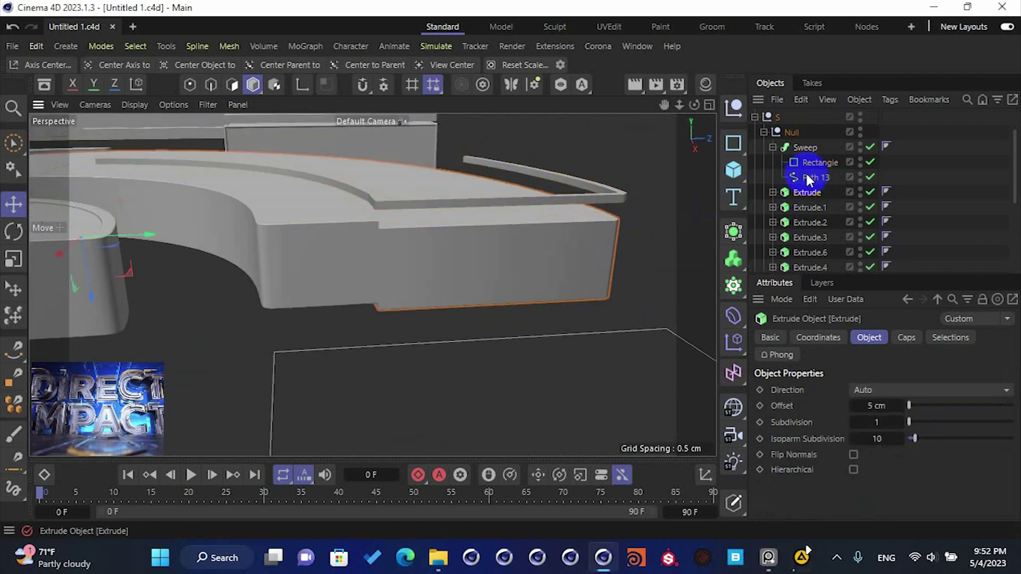
pyautogui.click(799, 146)
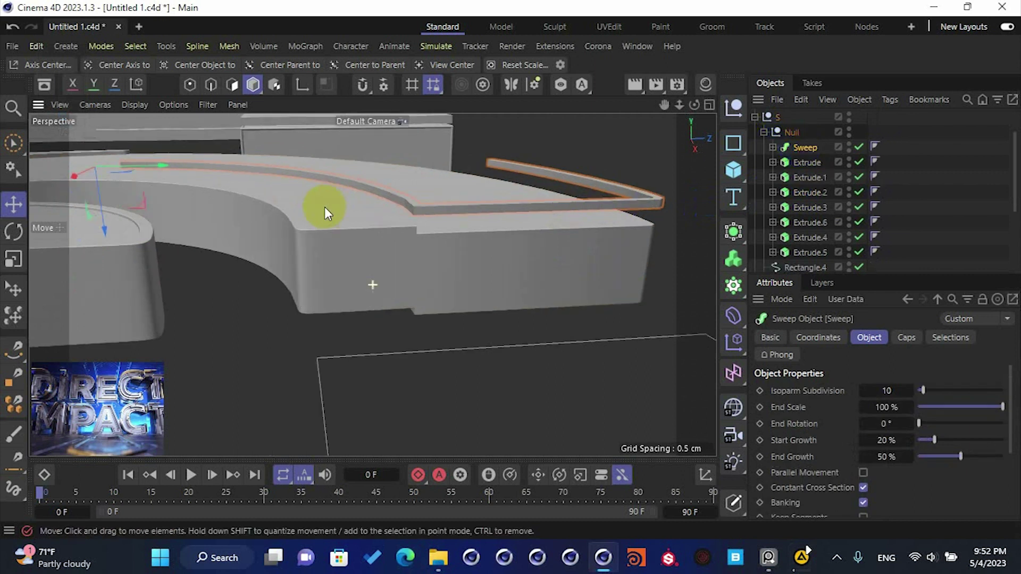
pyautogui.click(43, 62)
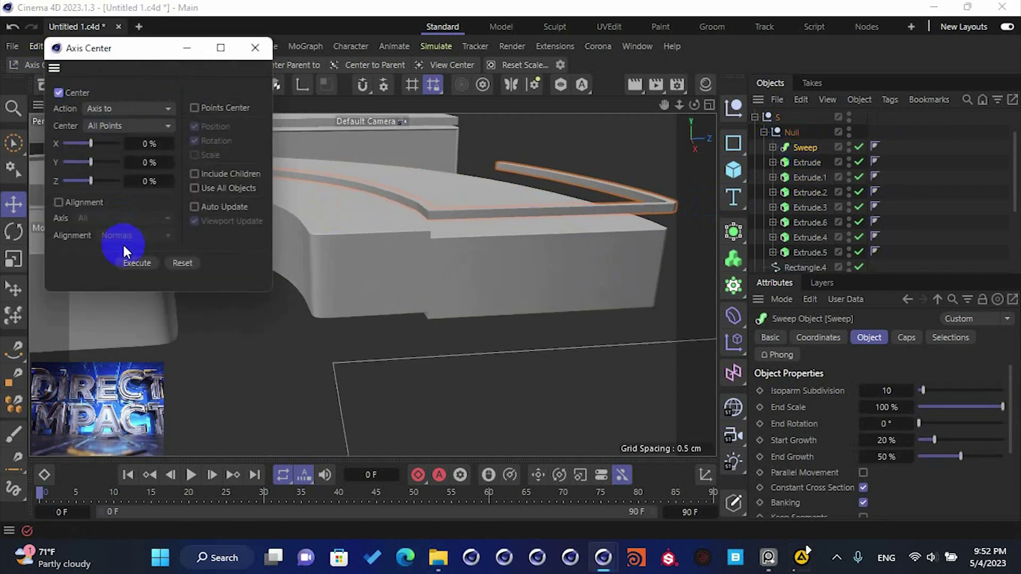
pyautogui.click(257, 49)
# - Move only the Sweep's axis in the Top view to the middle of its partial strip
pyautogui.middleClick(425, 199)
pyautogui.middleClick(523, 196)
pyautogui.scroll(-6, 524, 195)
pyautogui.click(302, 84)
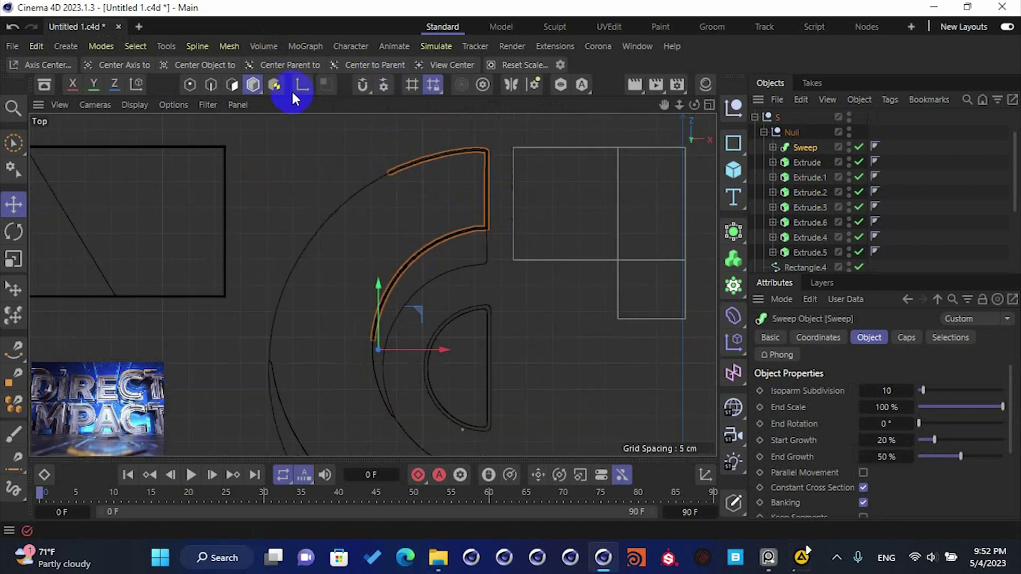
pyautogui.click(430, 230)
pyautogui.moveTo(430, 231); pyautogui.dragTo(429, 199)
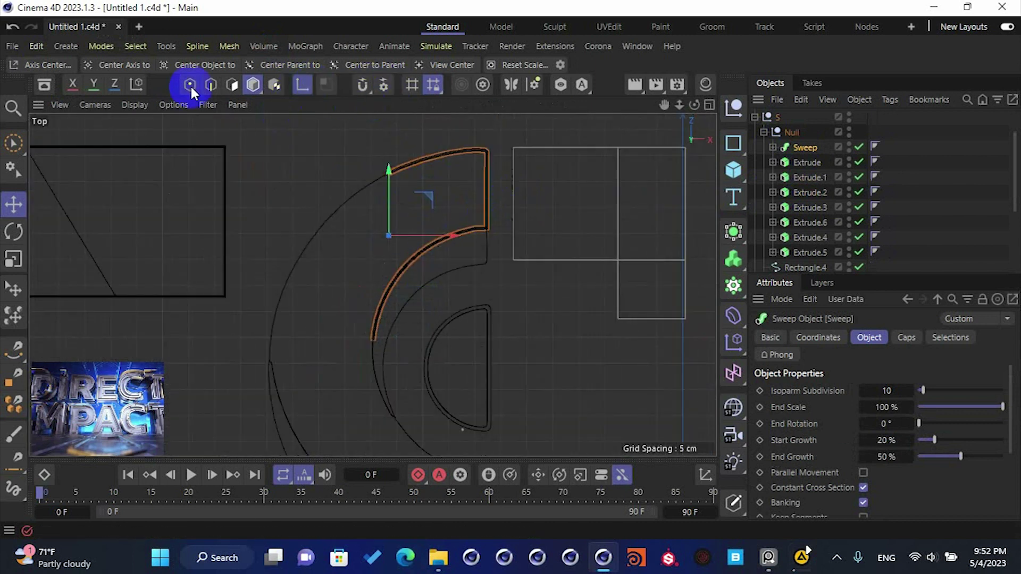
pyautogui.click(300, 85)
# - Lower the Sweep slightly toward the top face of the S body in the perspective view
pyautogui.middleClick(417, 254)
pyautogui.keyDown('alt'); pyautogui.moveTo(459, 316); pyautogui.dragTo(442, 325, button='middle'); pyautogui.keyUp('alt')
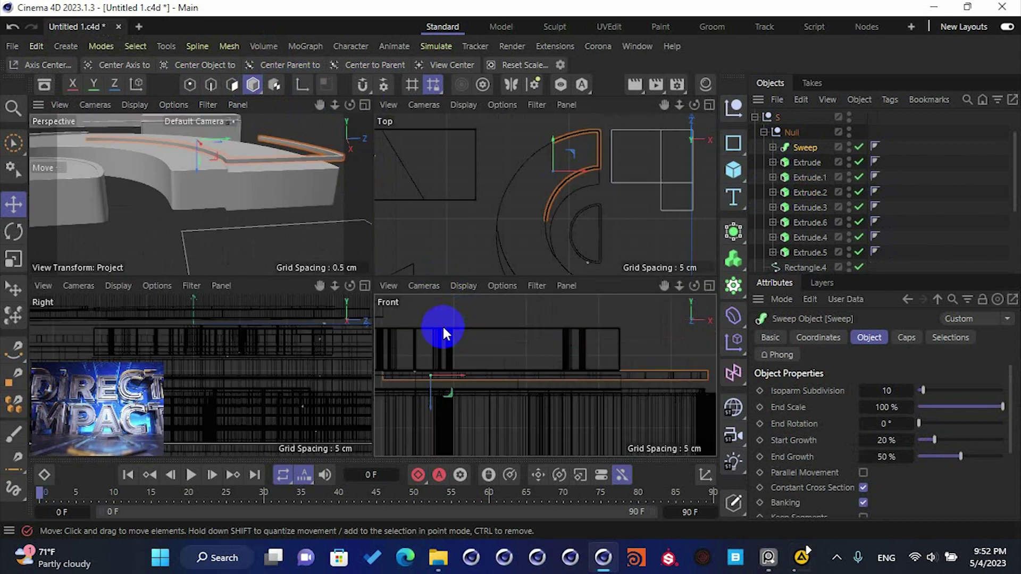
pyautogui.middleClick(262, 219)
pyautogui.scroll(5, 444, 275)
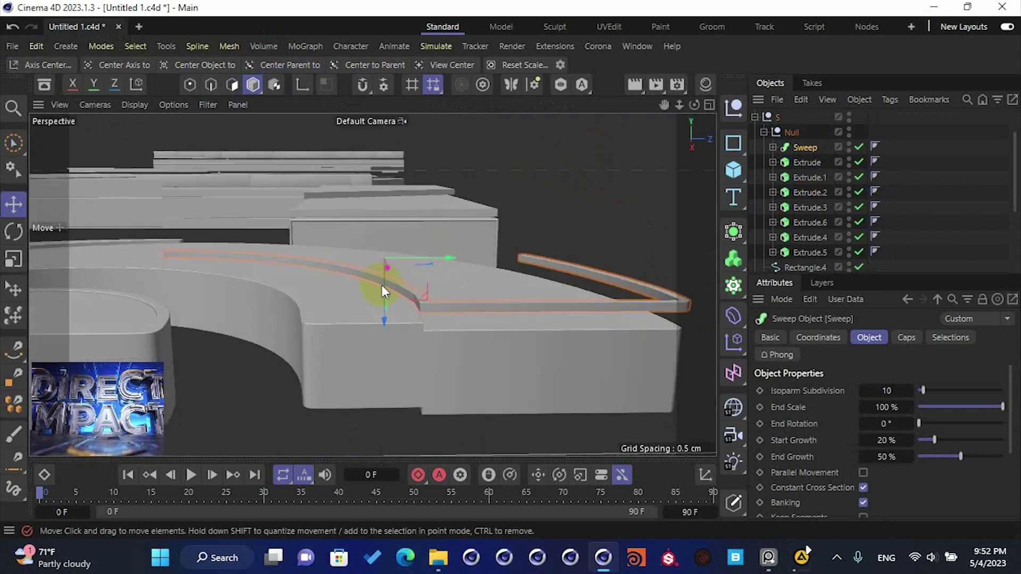
pyautogui.moveTo(386, 285); pyautogui.dragTo(386, 288)
# - Check the upper S Extrude's cap settings and set the Sweep's cap bevel size to 0.03 cm
pyautogui.click(807, 162)
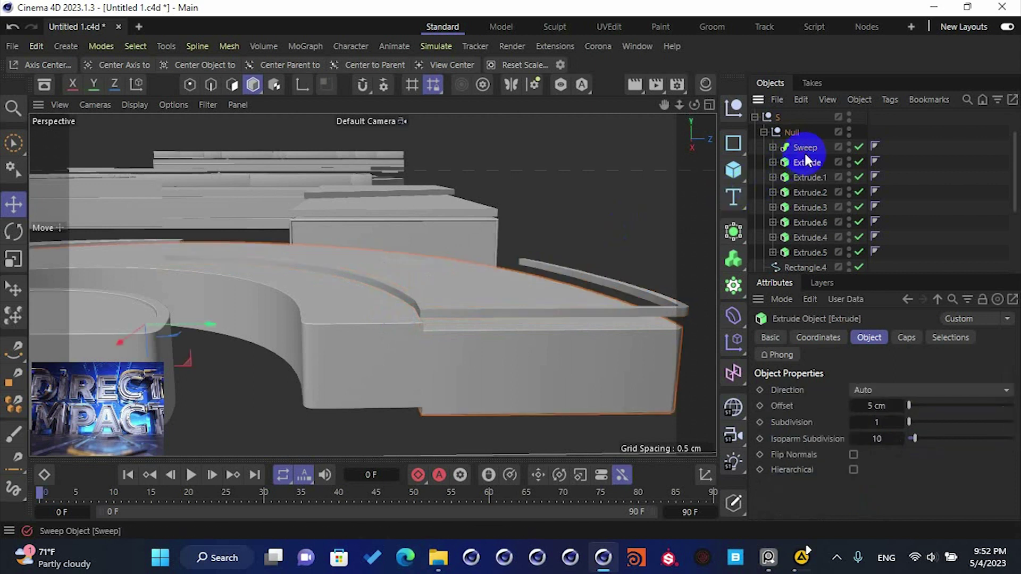
pyautogui.click(908, 338)
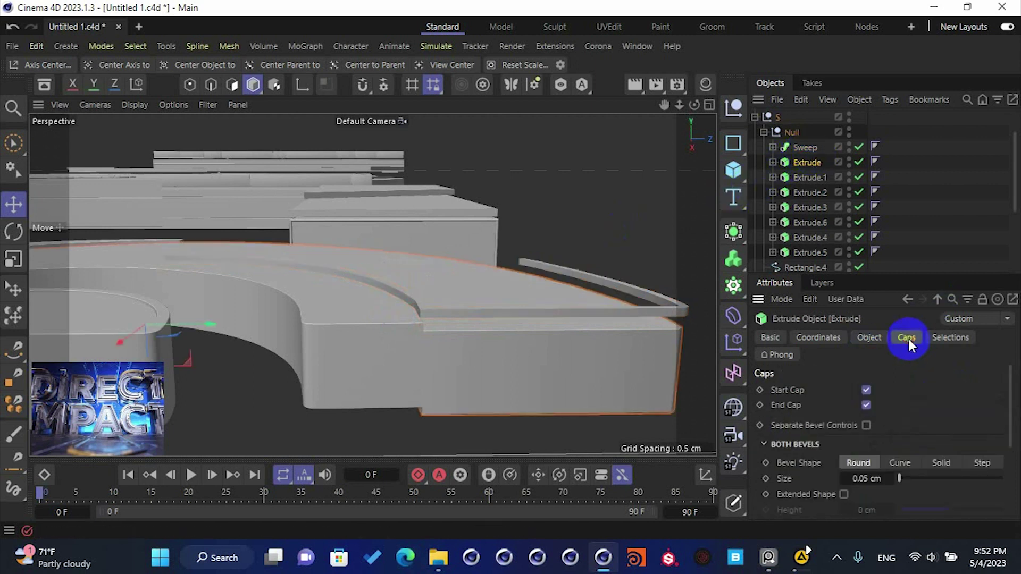
pyautogui.click(868, 336)
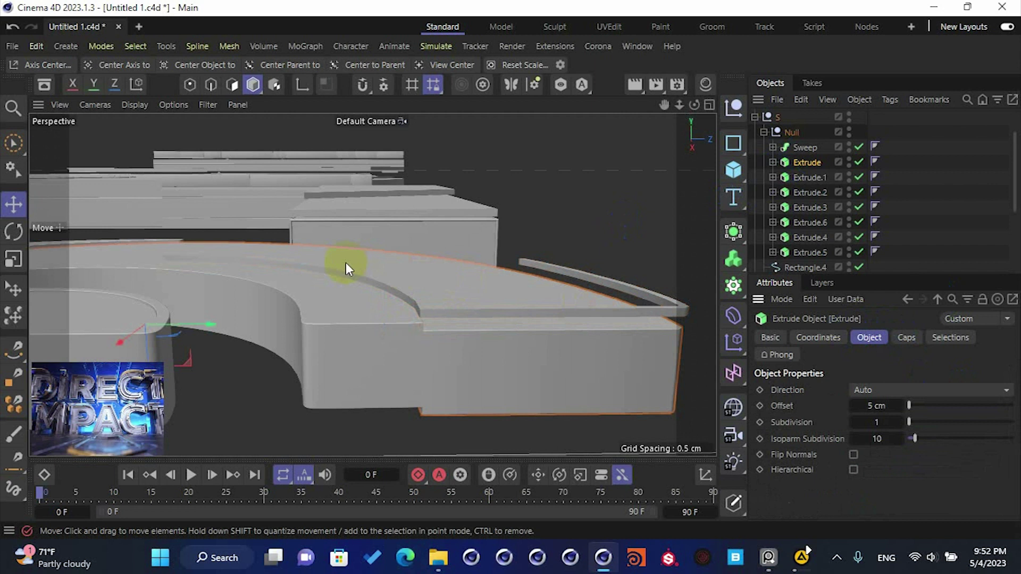
pyautogui.click(805, 151)
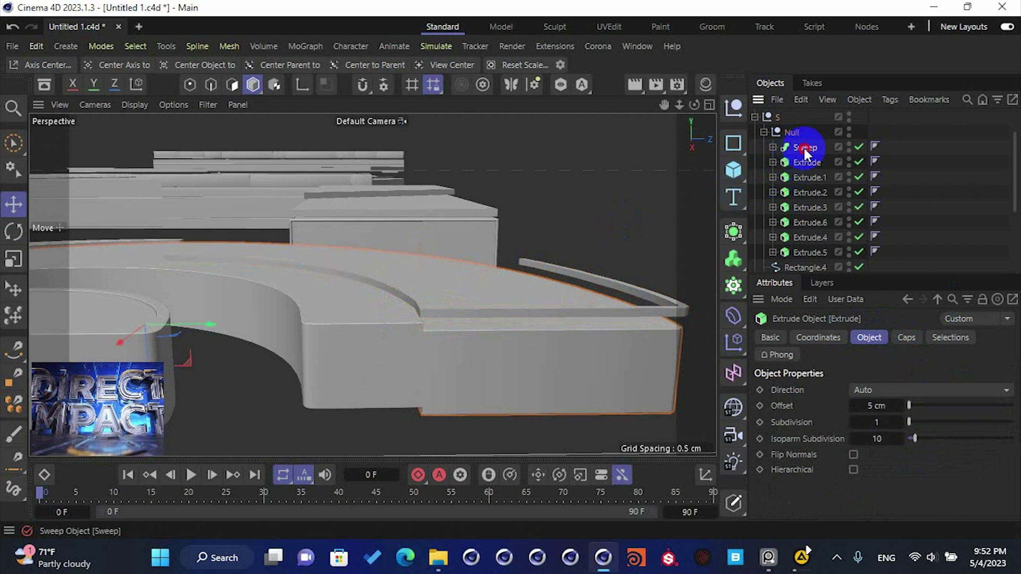
pyautogui.click(906, 339)
pyautogui.click(867, 478)
pyautogui.write('0.03')
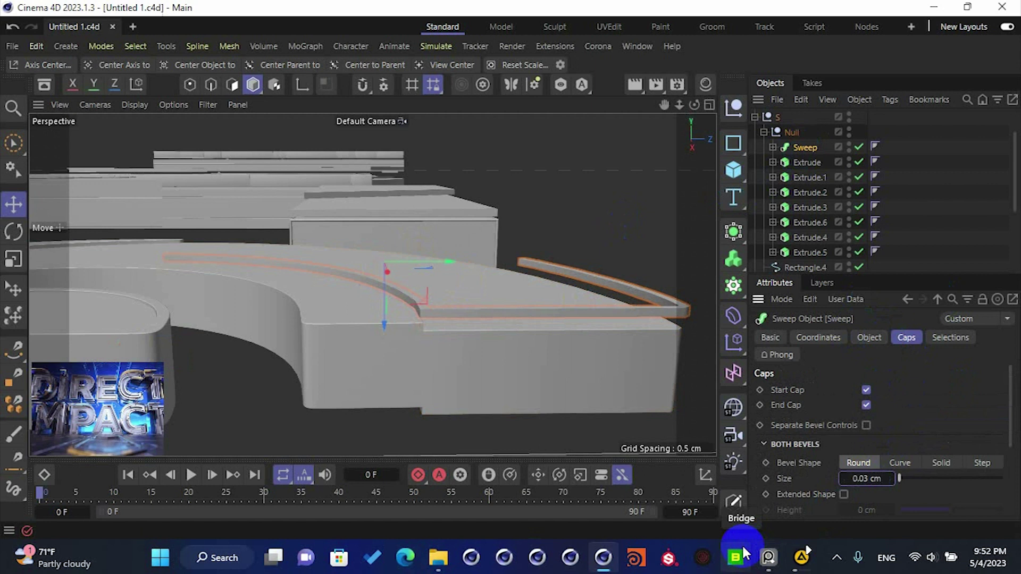
pyautogui.scroll(3, 536, 309)
pyautogui.keyDown('alt'); pyautogui.moveTo(411, 295); pyautogui.dragTo(379, 314); pyautogui.keyUp('alt')
pyautogui.scroll(-3, 387, 291)
# - Set the intermediate points of the Sweep's Rectangle and Path 13 splines to Subdivided
pyautogui.click(773, 148)
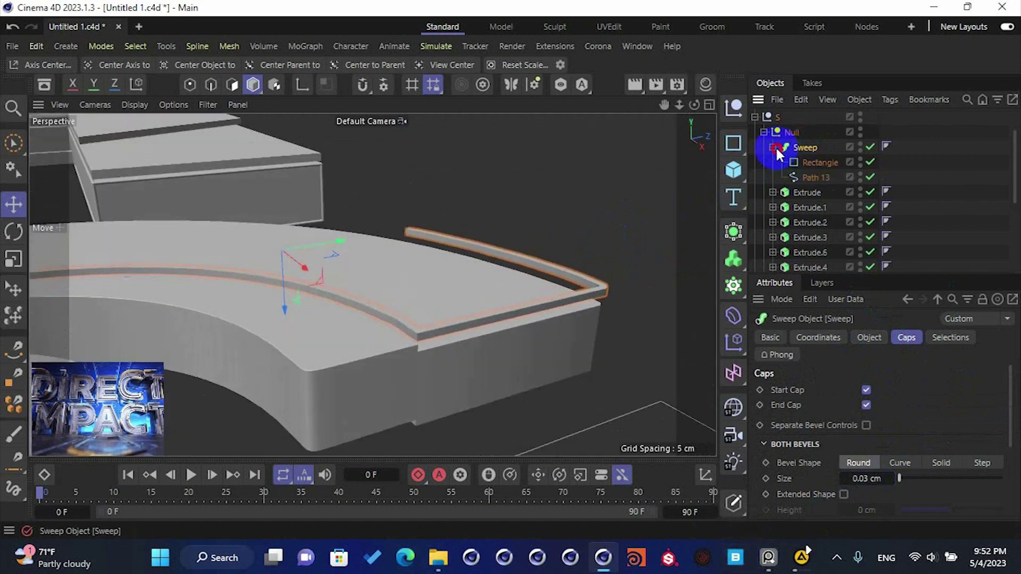
pyautogui.click(807, 163)
pyautogui.keyDown('ctrl'); pyautogui.click(806, 175); pyautogui.keyUp('ctrl')
pyautogui.click(904, 373)
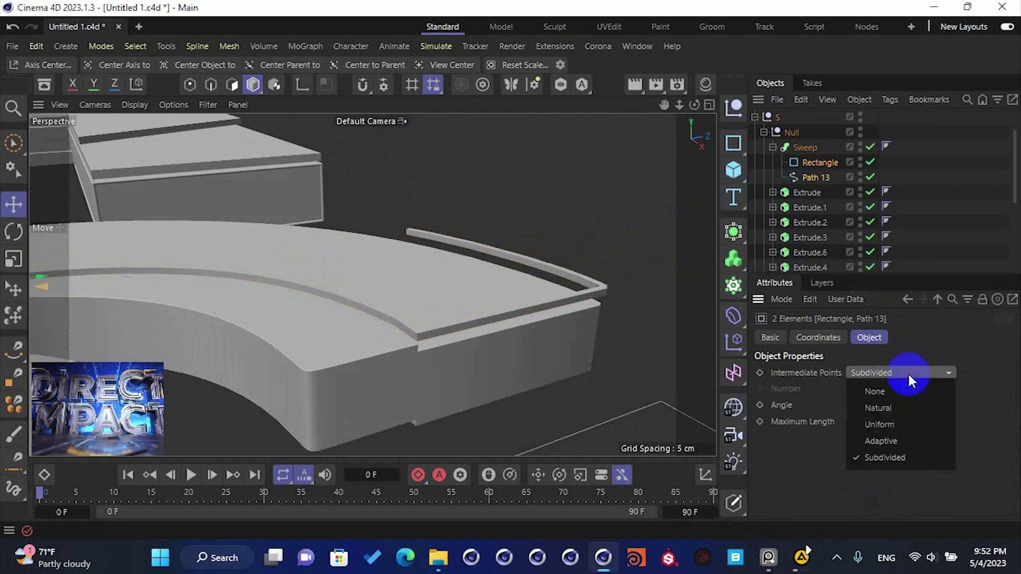
pyautogui.click(895, 456)
pyautogui.click(803, 148)
pyautogui.click(773, 148)
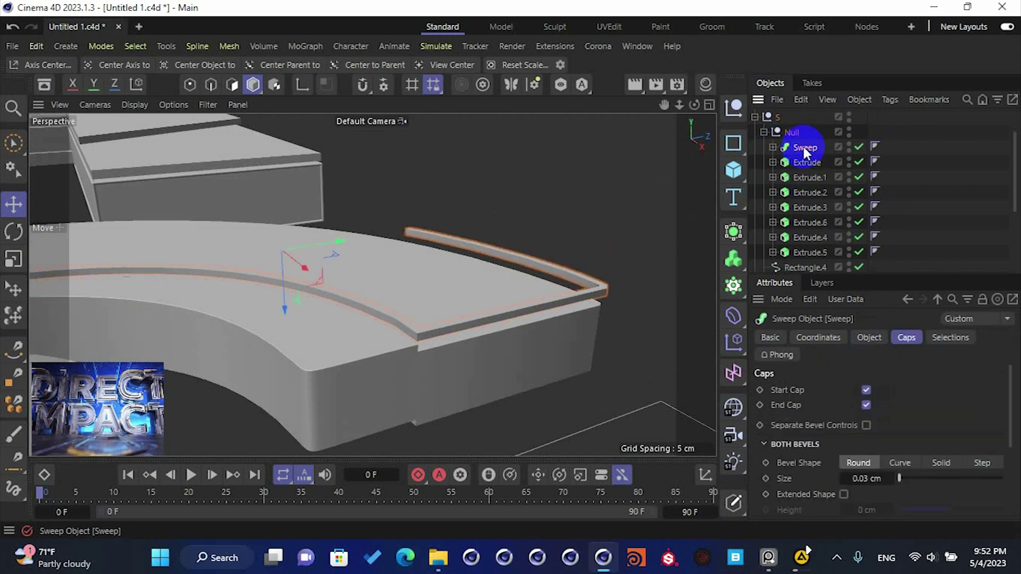
# - Duplicate the Sweep and shift the copy's growth range along the S's inner curve, dismissing the update notification
pyautogui.keyDown('alt'); pyautogui.moveTo(397, 250); pyautogui.dragTo(370, 250, button='right'); pyautogui.keyUp('alt')
pyautogui.keyDown('alt'); pyautogui.moveTo(308, 241); pyautogui.dragTo(357, 279); pyautogui.keyUp('alt')
pyautogui.keyDown('alt'); pyautogui.moveTo(358, 279); pyautogui.dragTo(325, 272, button='right'); pyautogui.keyUp('alt')
pyautogui.keyDown('alt'); pyautogui.moveTo(378, 267); pyautogui.dragTo(535, 248, button='middle'); pyautogui.keyUp('alt')
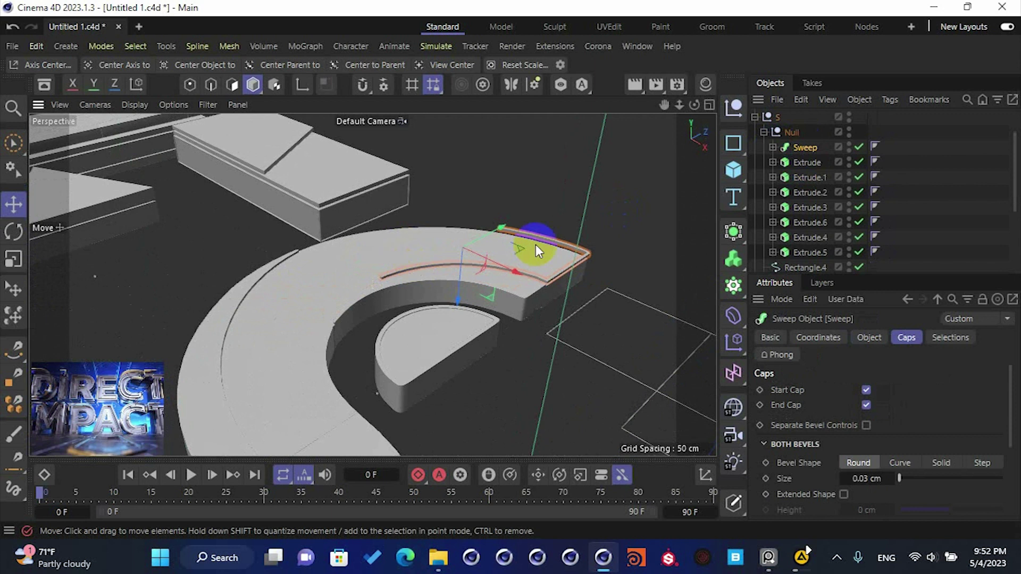
pyautogui.keyDown('ctrl'); pyautogui.moveTo(809, 148); pyautogui.dragTo(813, 141); pyautogui.keyUp('ctrl')
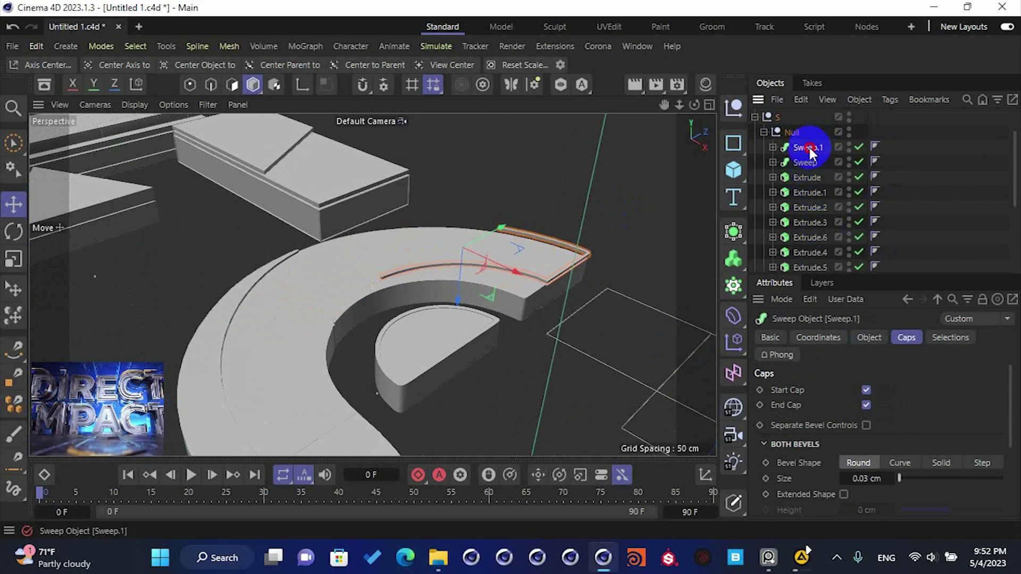
pyautogui.click(869, 337)
pyautogui.moveTo(919, 440); pyautogui.dragTo(983, 437)
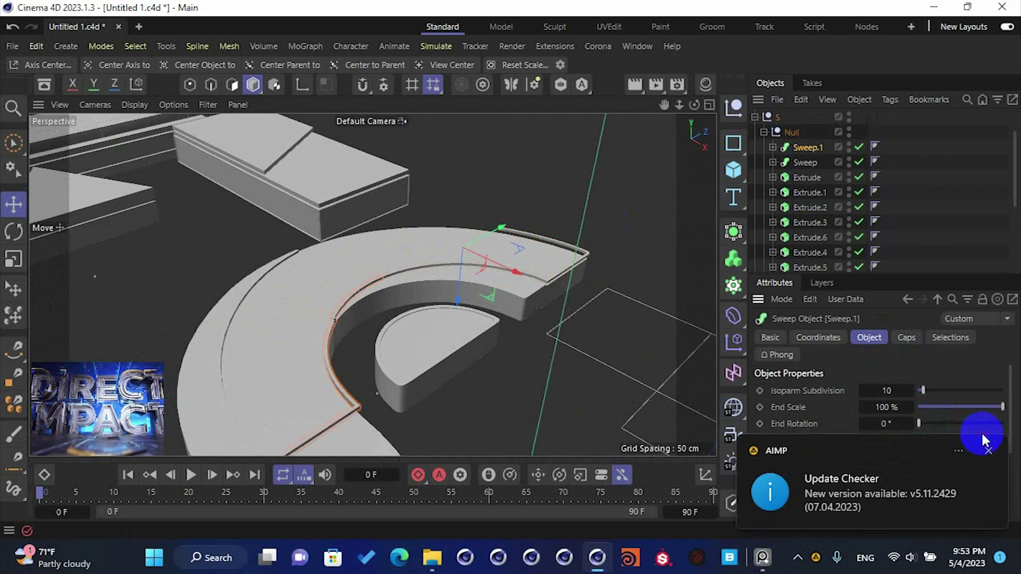
pyautogui.click(989, 451)
# - Display the shading with lines and set the copied Sweep's Start Growth to 71% and End Growth to 61%
pyautogui.moveTo(461, 304)
pyautogui.keyDown('alt'); pyautogui.mouseDown()
pyautogui.moveTo(532, 334)
pyautogui.moveTo(622, 337)
pyautogui.moveTo(480, 273)
pyautogui.moveTo(423, 276)
pyautogui.moveTo(631, 313)
pyautogui.moveTo(428, 297)
pyautogui.moveTo(463, 257)
pyautogui.moveTo(453, 273)
pyautogui.mouseUp(); pyautogui.keyUp('alt')
pyautogui.press('n')
pyautogui.press('b')
pyautogui.moveTo(960, 437); pyautogui.dragTo(983, 441)
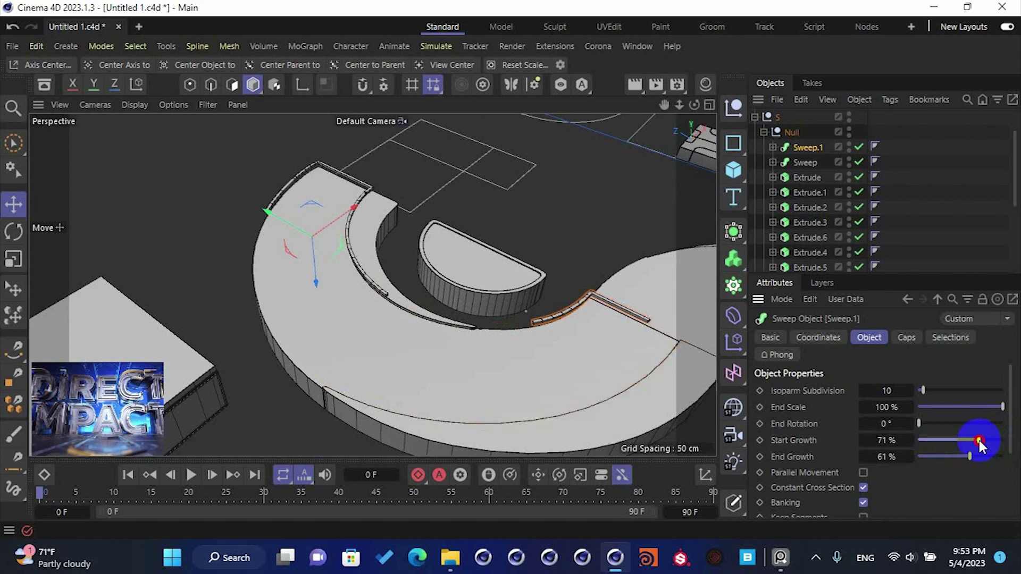
# - Move only the copied Sweep's axis in the Top view to its short strip near the S's middle
pyautogui.keyDown('alt'); pyautogui.moveTo(671, 340); pyautogui.dragTo(614, 282); pyautogui.keyUp('alt')
pyautogui.middleClick(484, 233)
pyautogui.middleClick(493, 222)
pyautogui.keyDown('alt'); pyautogui.moveTo(496, 219); pyautogui.dragTo(433, 253, button='middle'); pyautogui.keyUp('alt')
pyautogui.keyDown('alt'); pyautogui.moveTo(432, 253); pyautogui.dragTo(384, 115, button='right'); pyautogui.keyUp('alt')
pyautogui.click(302, 84)
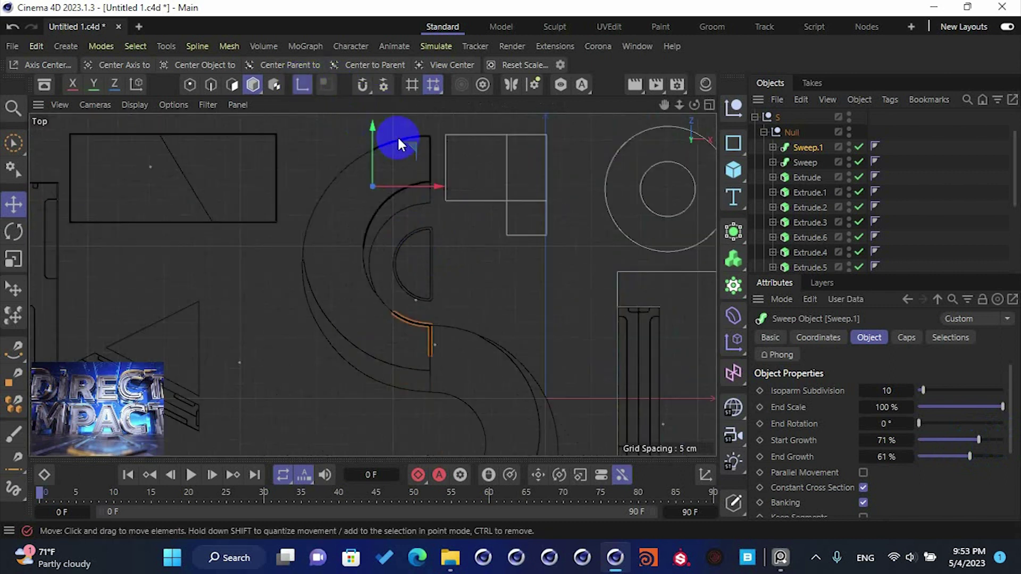
pyautogui.moveTo(415, 210)
pyautogui.mouseDown()
pyautogui.moveTo(456, 303)
pyautogui.moveTo(455, 295)
pyautogui.mouseUp()
pyautogui.click(302, 84)
# - Adjust the copied Sweep's position on the S body's top face in the perspective view and save the file
pyautogui.middleClick(279, 252)
pyautogui.middleClick(277, 256)
pyautogui.keyDown('alt'); pyautogui.moveTo(385, 318); pyautogui.dragTo(457, 377, button='right'); pyautogui.keyUp('alt')
pyautogui.keyDown('alt'); pyautogui.moveTo(458, 376); pyautogui.dragTo(580, 308); pyautogui.keyUp('alt')
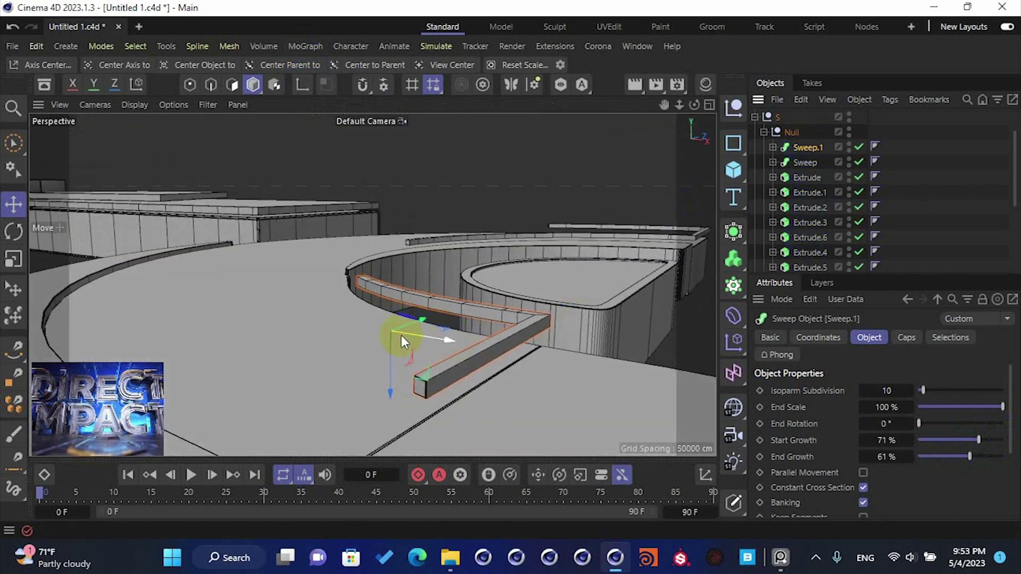
pyautogui.moveTo(392, 350)
pyautogui.mouseDown()
pyautogui.moveTo(389, 362)
pyautogui.moveTo(472, 319)
pyautogui.moveTo(483, 356)
pyautogui.moveTo(349, 277)
pyautogui.moveTo(323, 330)
pyautogui.mouseUp()
pyautogui.keyDown('alt'); pyautogui.moveTo(321, 330); pyautogui.dragTo(270, 308, button='right'); pyautogui.keyUp('alt')
pyautogui.keyDown('alt'); pyautogui.moveTo(269, 308); pyautogui.dragTo(397, 303, button='middle'); pyautogui.keyUp('alt')
pyautogui.keyDown('alt'); pyautogui.moveTo(359, 303); pyautogui.dragTo(387, 333); pyautogui.keyUp('alt')
pyautogui.hotkey('ctrl', 's')
# - Duplicate the selected Sweep and set the copy's Start Growth to 98% and End Growth to 82%
pyautogui.keyDown('ctrl'); pyautogui.moveTo(801, 148); pyautogui.dragTo(805, 140); pyautogui.keyUp('ctrl')
pyautogui.moveTo(974, 441); pyautogui.dragTo(989, 455)
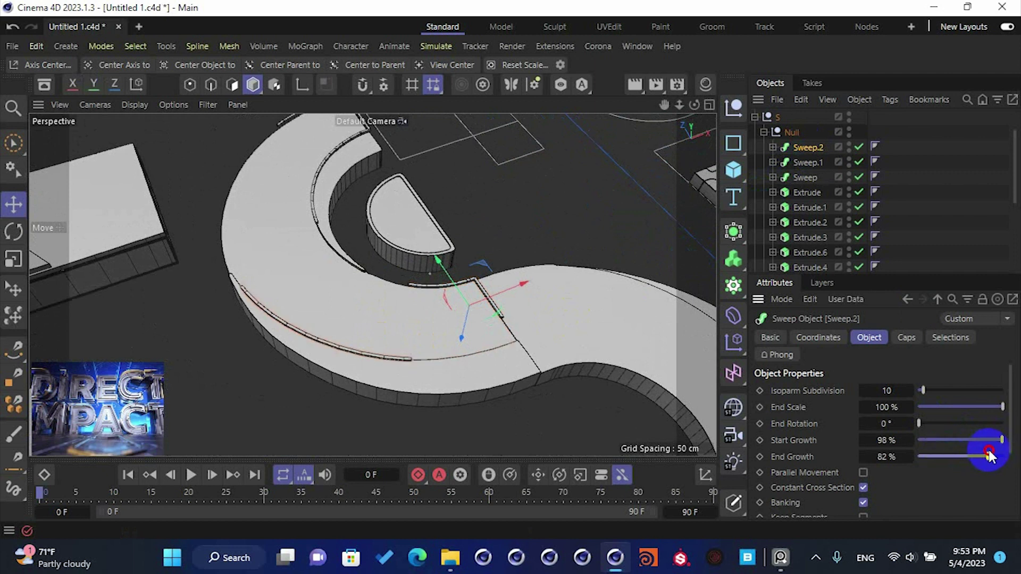
# - Move only the new Sweep's axis in the Top view to its strip along the S's outer curve
pyautogui.middleClick(489, 215)
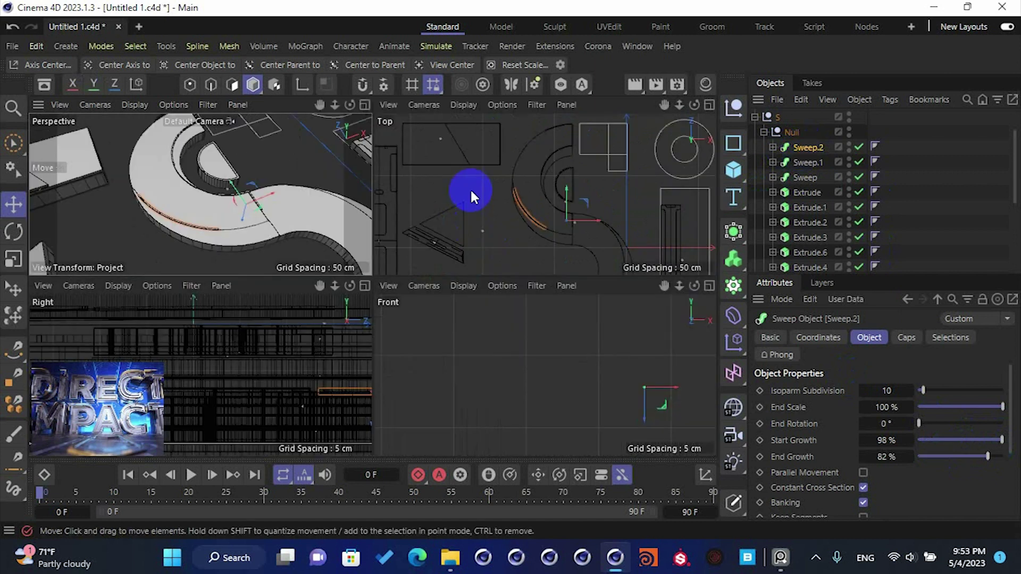
pyautogui.middleClick(470, 188)
pyautogui.click(302, 84)
pyautogui.moveTo(459, 302); pyautogui.dragTo(367, 272)
pyautogui.middleClick(296, 229)
pyautogui.middleClick(295, 229)
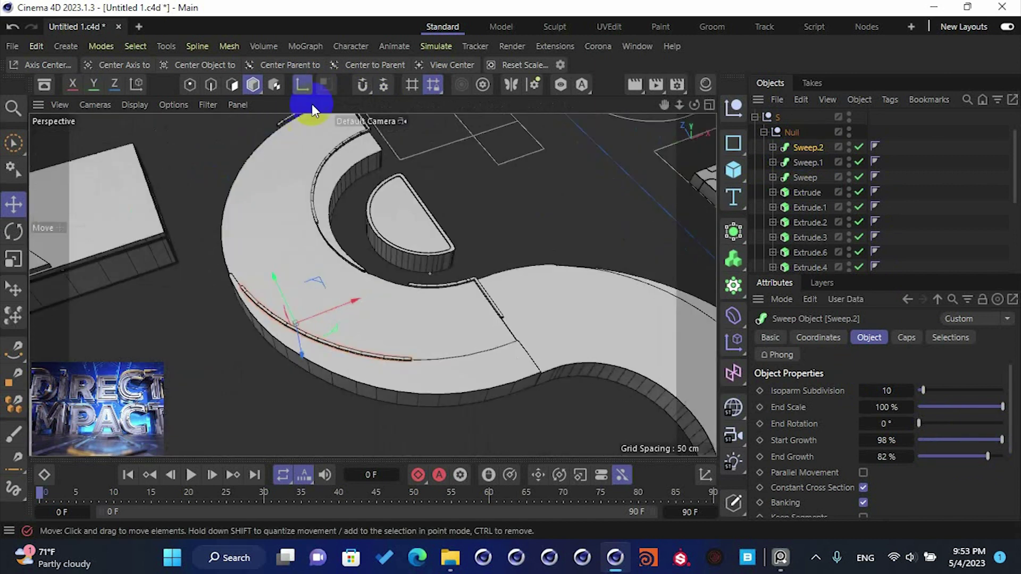
pyautogui.click(310, 84)
# - Adjust the heights of Sweep.2 and Sweep.1 relative to the S body's top face in the perspective view
pyautogui.scroll(4, 311, 338)
pyautogui.keyDown('alt'); pyautogui.moveTo(336, 308); pyautogui.dragTo(276, 244); pyautogui.keyUp('alt')
pyautogui.keyDown('alt'); pyautogui.moveTo(276, 244); pyautogui.dragTo(271, 246, button='right'); pyautogui.keyUp('alt')
pyautogui.moveTo(386, 351); pyautogui.dragTo(353, 298)
pyautogui.click(807, 162)
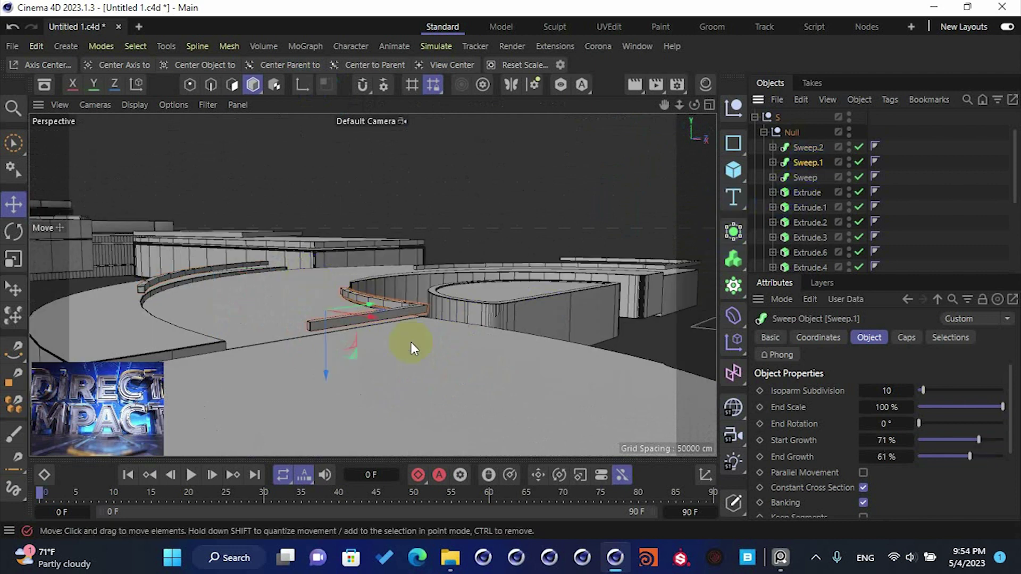
pyautogui.moveTo(325, 368); pyautogui.dragTo(327, 368)
# - Copy the Path 32 spline out of Extrude.3 to sit beside it in the Null
pyautogui.keyDown('alt'); pyautogui.moveTo(312, 277); pyautogui.dragTo(458, 405); pyautogui.keyUp('alt')
pyautogui.keyDown('alt'); pyautogui.moveTo(439, 362); pyautogui.dragTo(387, 353); pyautogui.keyUp('alt')
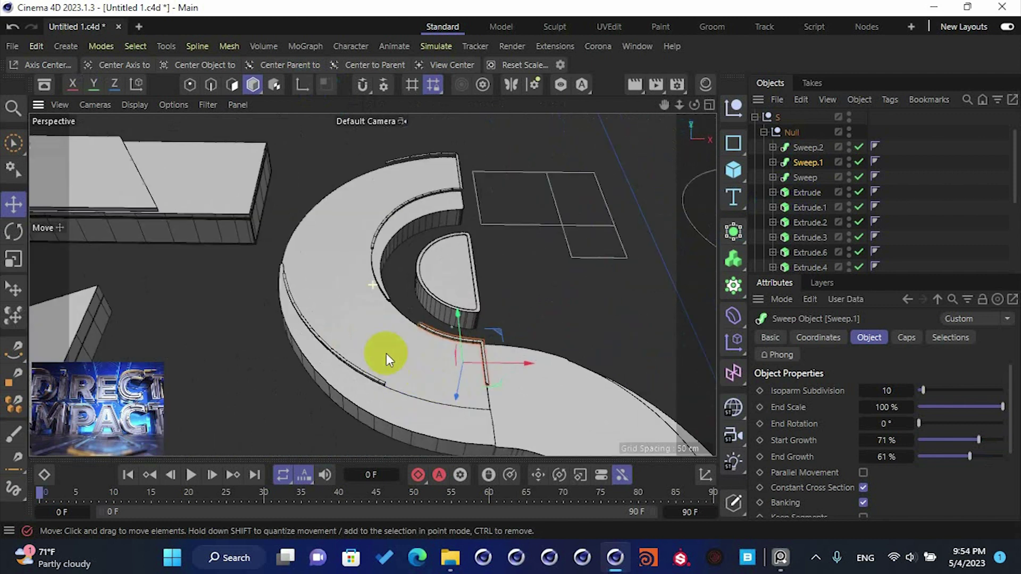
pyautogui.click(371, 381)
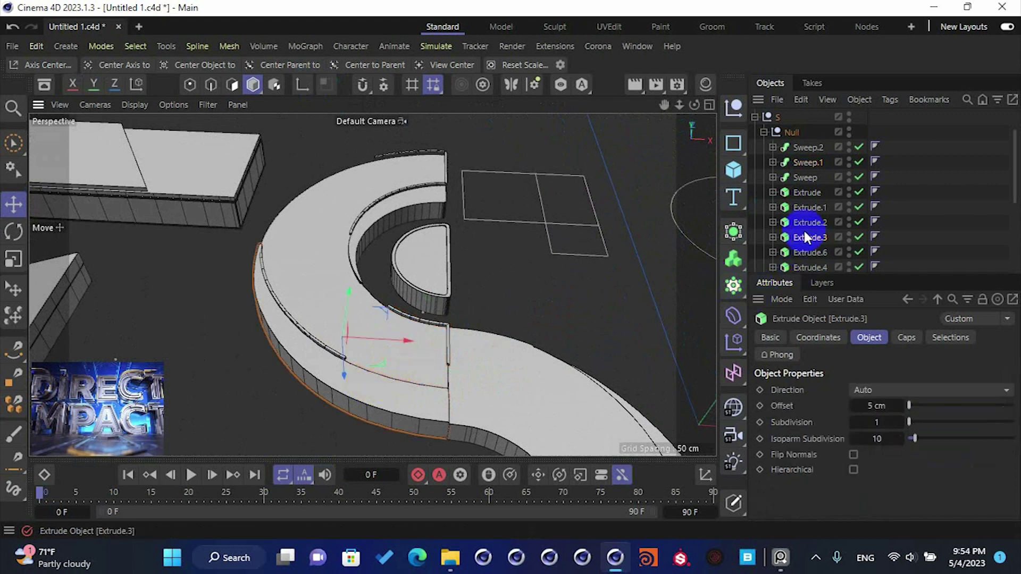
pyautogui.click(773, 238)
pyautogui.keyDown('ctrl'); pyautogui.moveTo(817, 256); pyautogui.dragTo(823, 232); pyautogui.keyUp('ctrl')
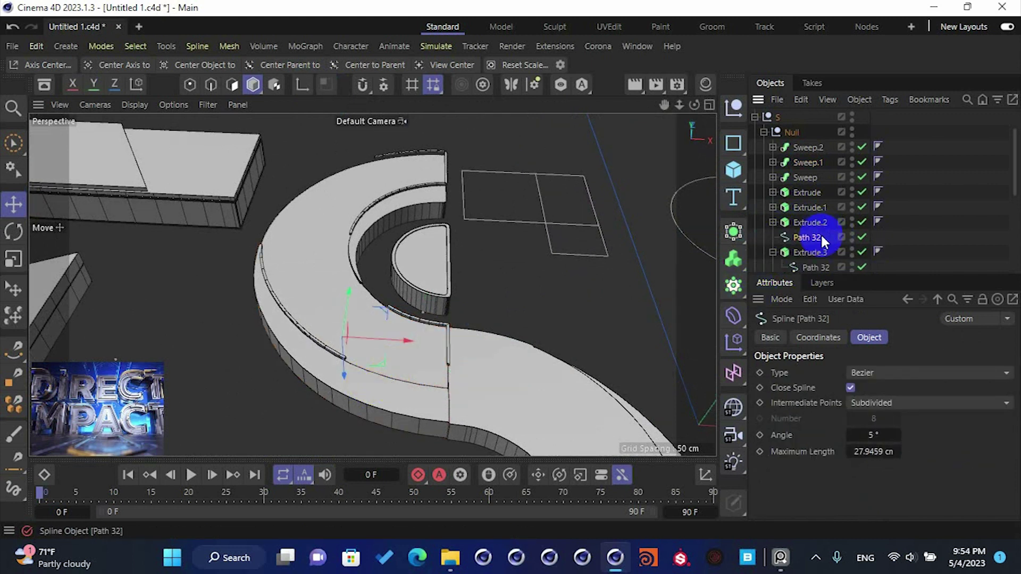
pyautogui.click(773, 252)
# - Duplicate Sweep.2 next to the copied path and remove the Path 13 spline from the duplicate
pyautogui.keyDown('ctrl'); pyautogui.moveTo(808, 151); pyautogui.dragTo(818, 241); pyautogui.keyUp('ctrl')
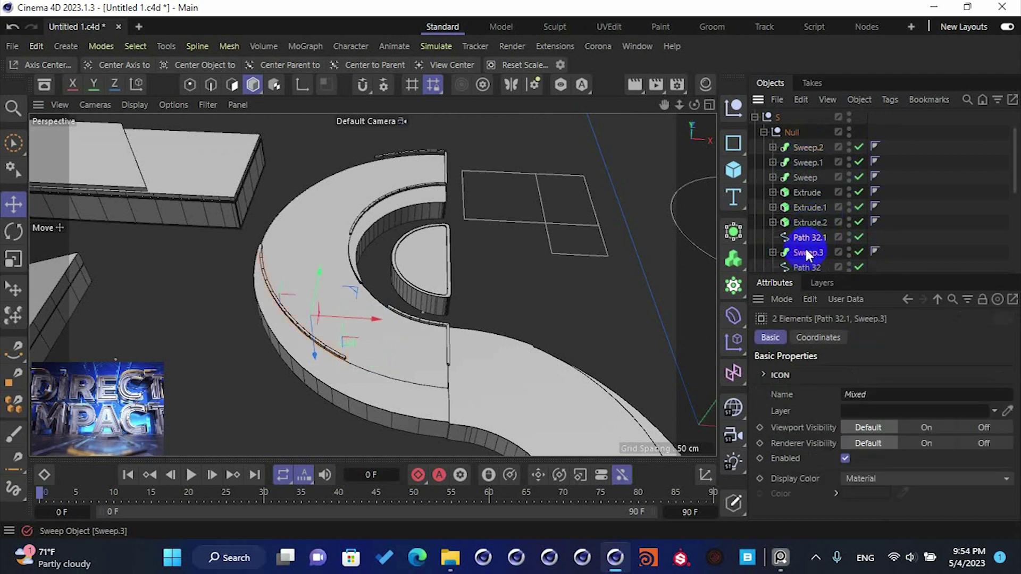
pyautogui.click(810, 255)
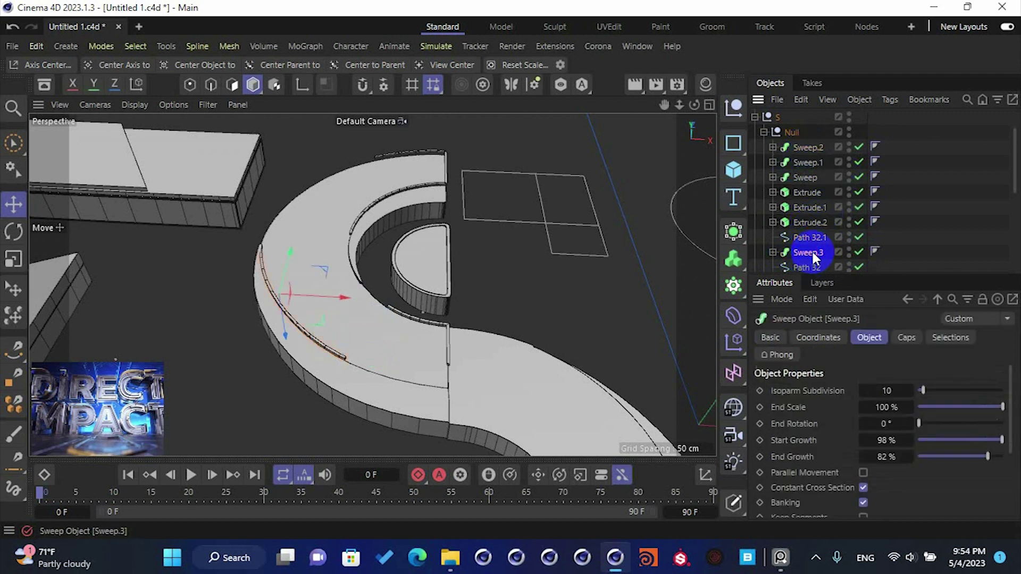
pyautogui.moveTo(821, 238); pyautogui.dragTo(811, 231)
pyautogui.click(773, 238)
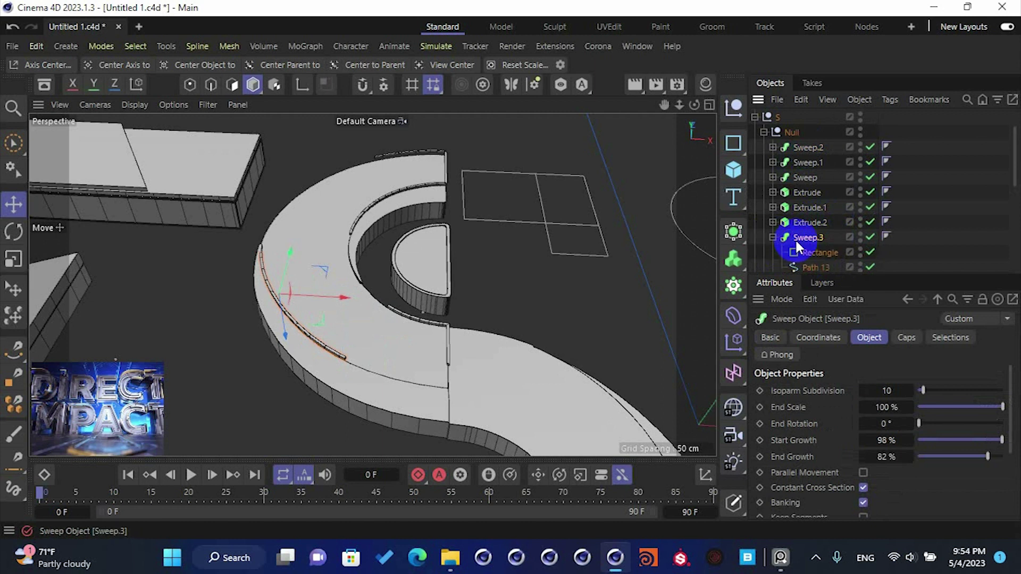
pyautogui.click(809, 266)
pyautogui.scroll(-3, 809, 255)
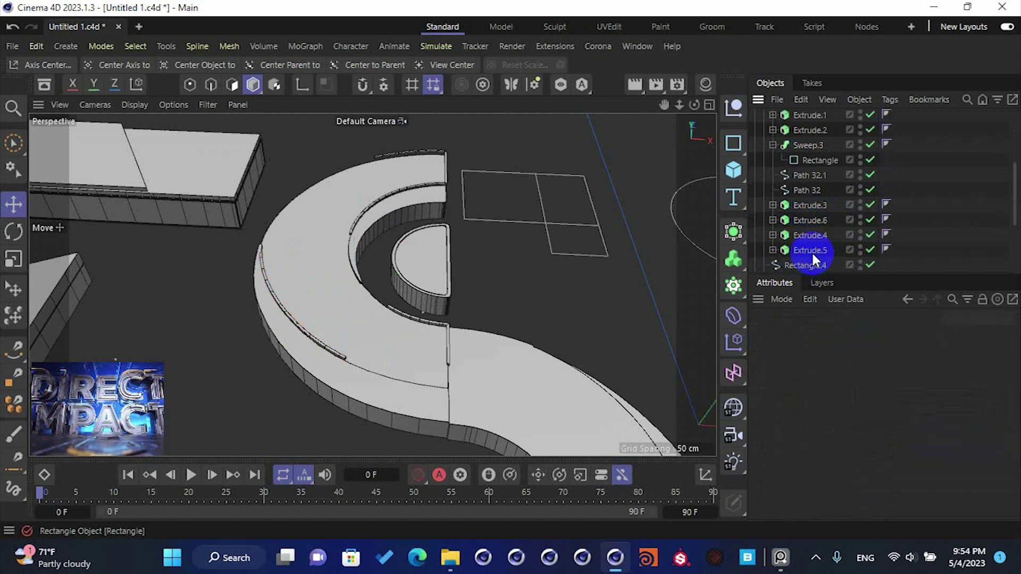
pyautogui.click(808, 190)
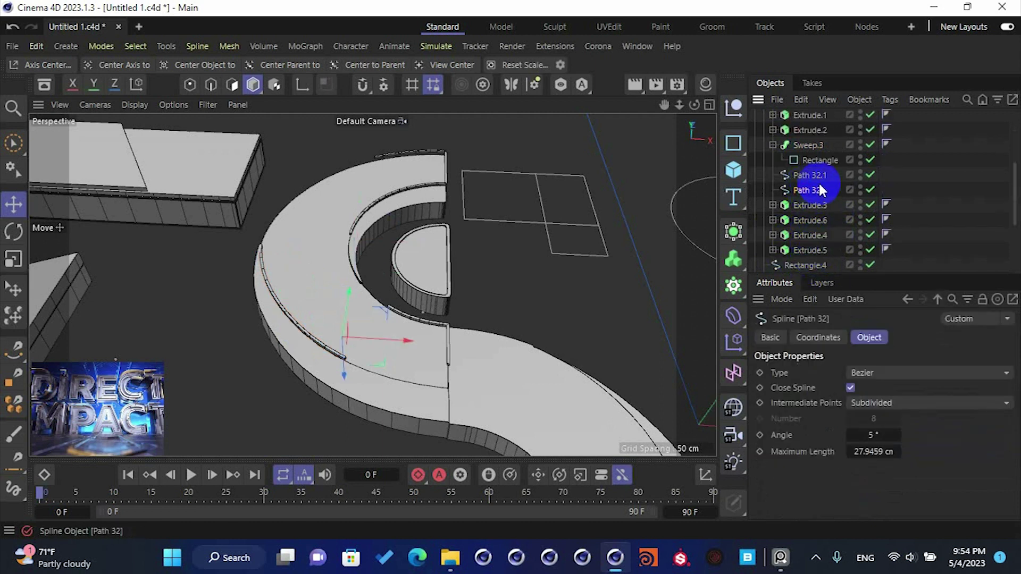
pyautogui.click(817, 175)
pyautogui.click(806, 192)
pyautogui.moveTo(344, 346); pyautogui.dragTo(351, 288)
pyautogui.hotkey('ctrl', 'z')
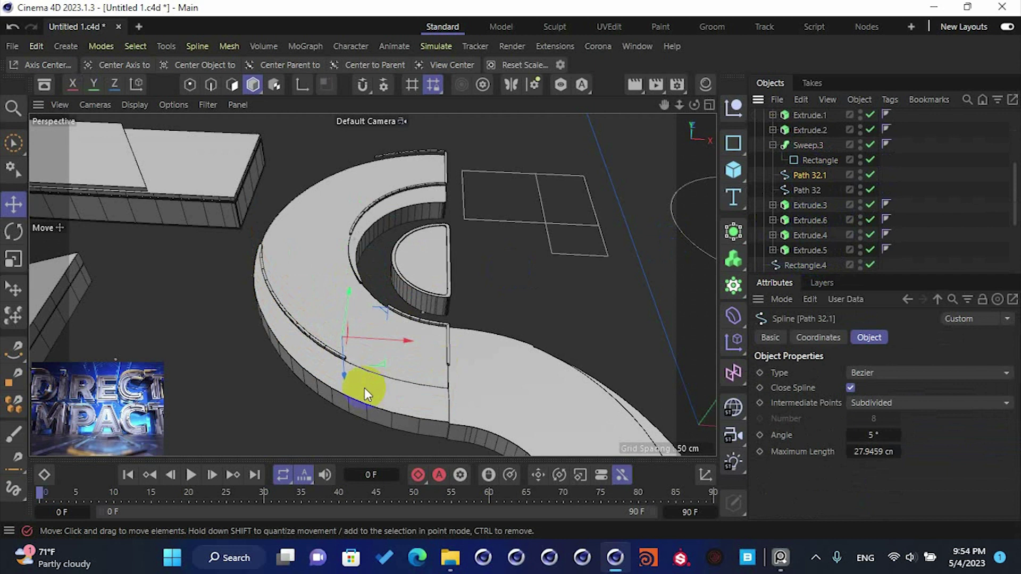
pyautogui.moveTo(346, 349); pyautogui.dragTo(375, 321)
pyautogui.hotkey('ctrl', 'z')
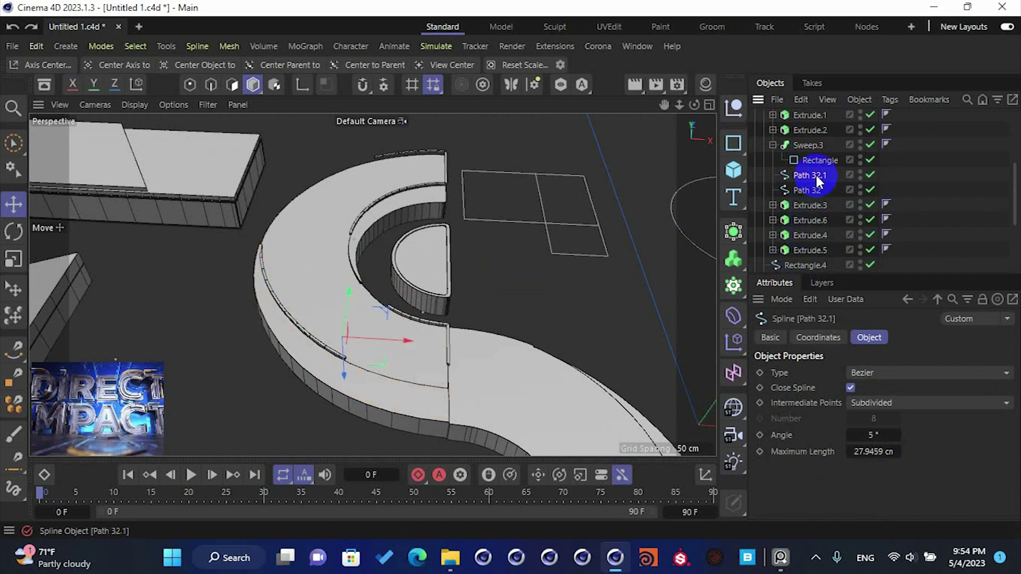
# - Delete the surplus Path 32.1 spline and place Path 32 inside Sweep.3 beneath its Rectangle
pyautogui.press('Delete')
pyautogui.moveTo(806, 175)
pyautogui.mouseDown()
pyautogui.moveTo(819, 169)
pyautogui.moveTo(797, 161)
pyautogui.mouseUp()
pyautogui.click(808, 145)
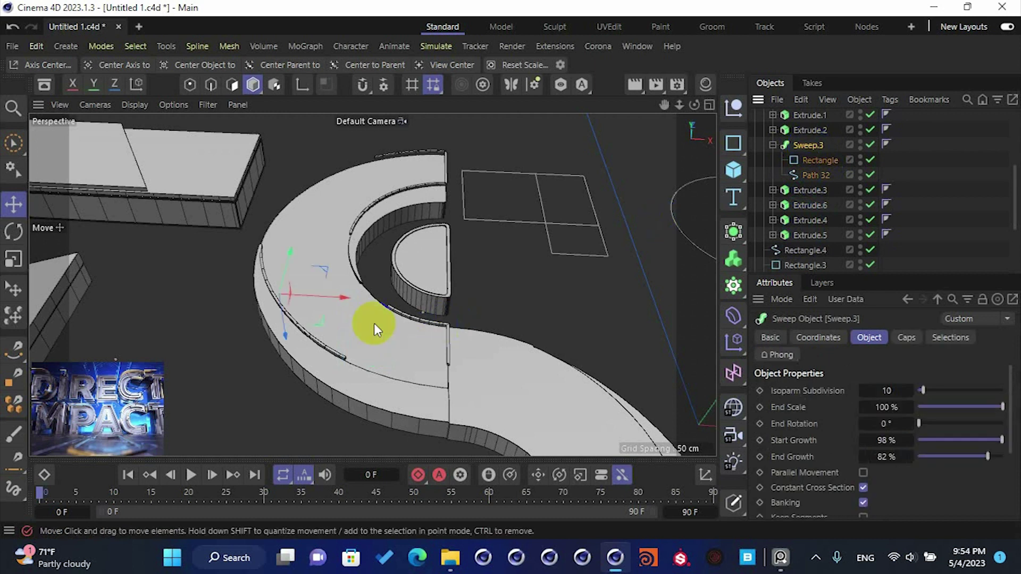
# - Set Sweep.3's Start Growth to 2% and End Growth to 29%, and save the file
pyautogui.moveTo(289, 328)
pyautogui.mouseDown()
pyautogui.moveTo(289, 293)
pyautogui.moveTo(289, 331)
pyautogui.moveTo(289, 315)
pyautogui.mouseUp()
pyautogui.hotkey('ctrl', 'z')
pyautogui.moveTo(982, 434); pyautogui.dragTo(924, 437)
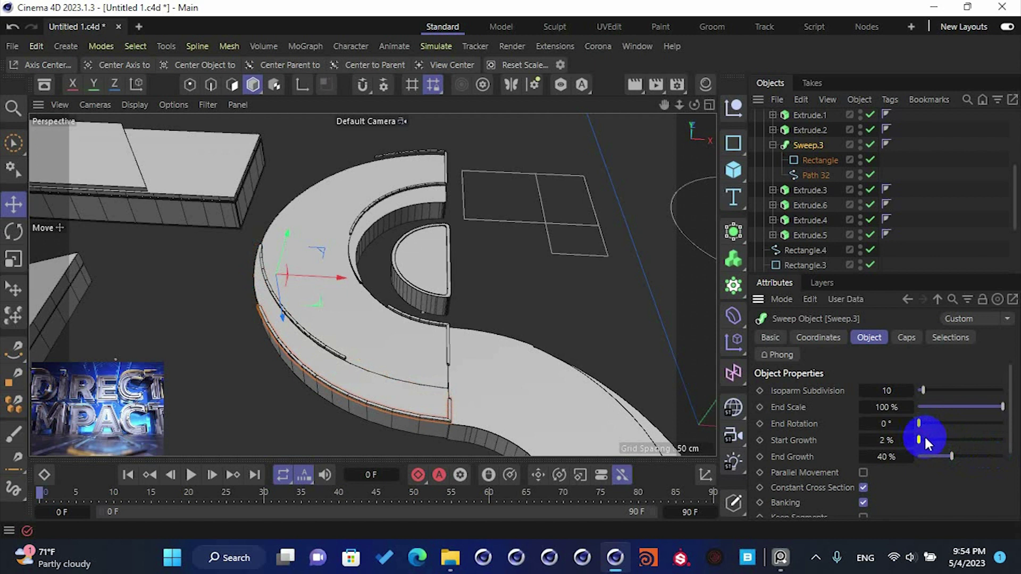
pyautogui.moveTo(951, 456); pyautogui.dragTo(937, 457)
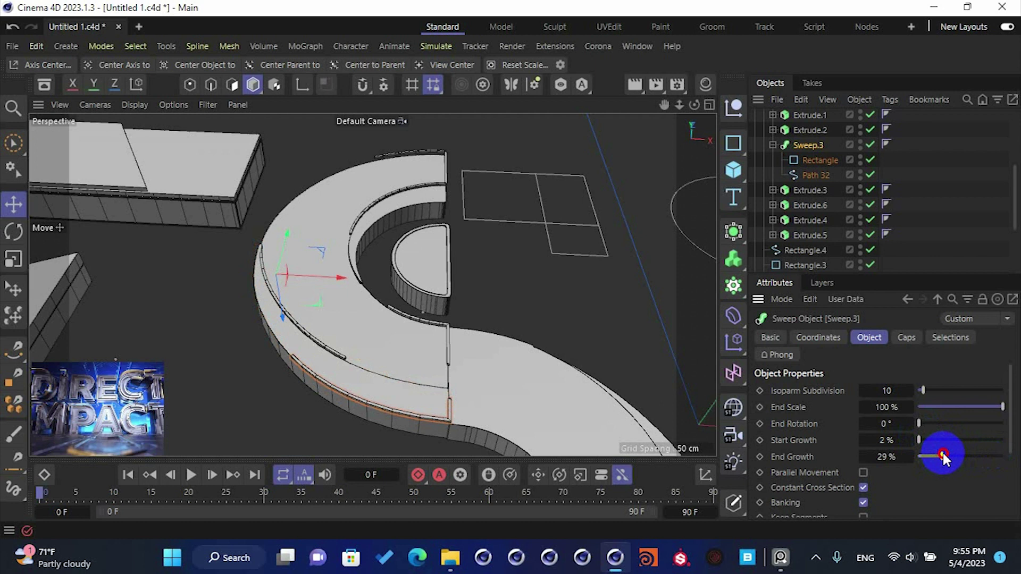
pyautogui.hotkey('ctrl', 's')
# - Move only Sweep.3's axis in the Top view to its strip on the S's outer edge and save the file
pyautogui.press('F2')
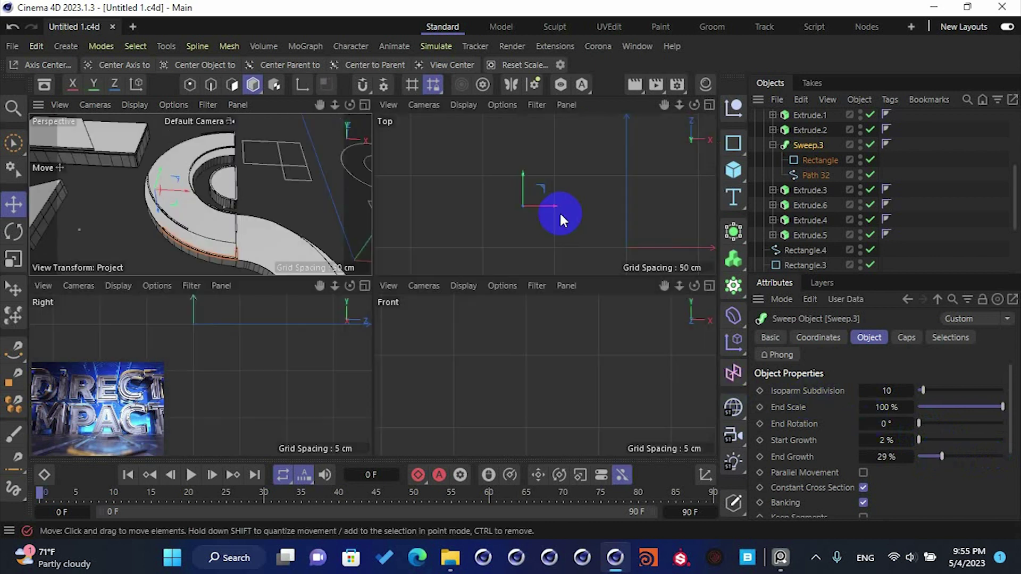
pyautogui.click(302, 84)
pyautogui.moveTo(373, 269); pyautogui.dragTo(451, 340)
pyautogui.middleClick(444, 343)
pyautogui.middleClick(304, 237)
pyautogui.click(302, 85)
pyautogui.keyDown('alt'); pyautogui.moveTo(435, 365); pyautogui.dragTo(408, 382, button='right'); pyautogui.keyUp('alt')
pyautogui.hotkey('ctrl', 's')
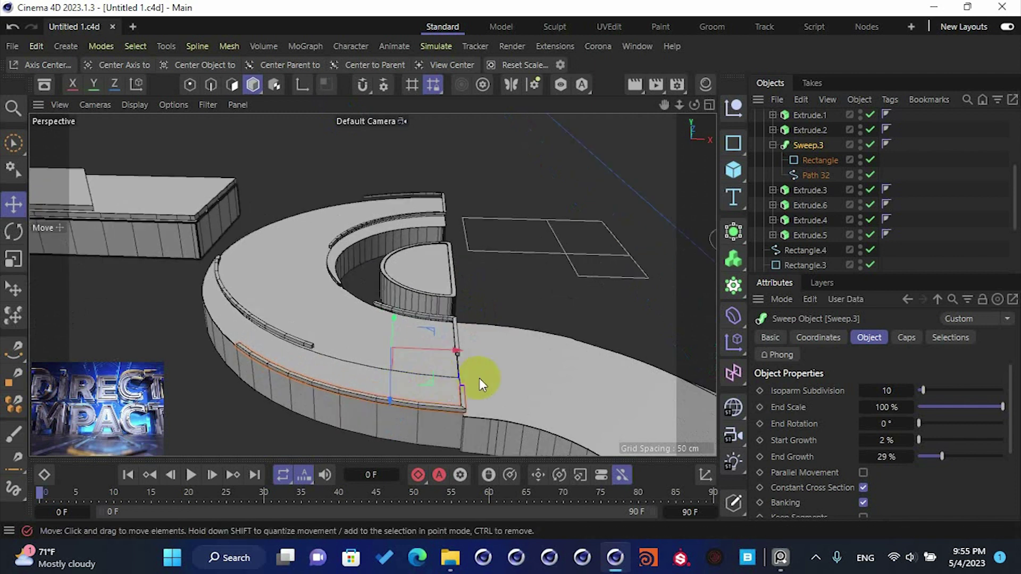
# - Examine Sweep.3's cap settings and the trim strips around the S from several angles
pyautogui.scroll(-3, 479, 378)
pyautogui.keyDown('alt'); pyautogui.moveTo(410, 353); pyautogui.dragTo(412, 349); pyautogui.keyUp('alt')
pyautogui.click(898, 337)
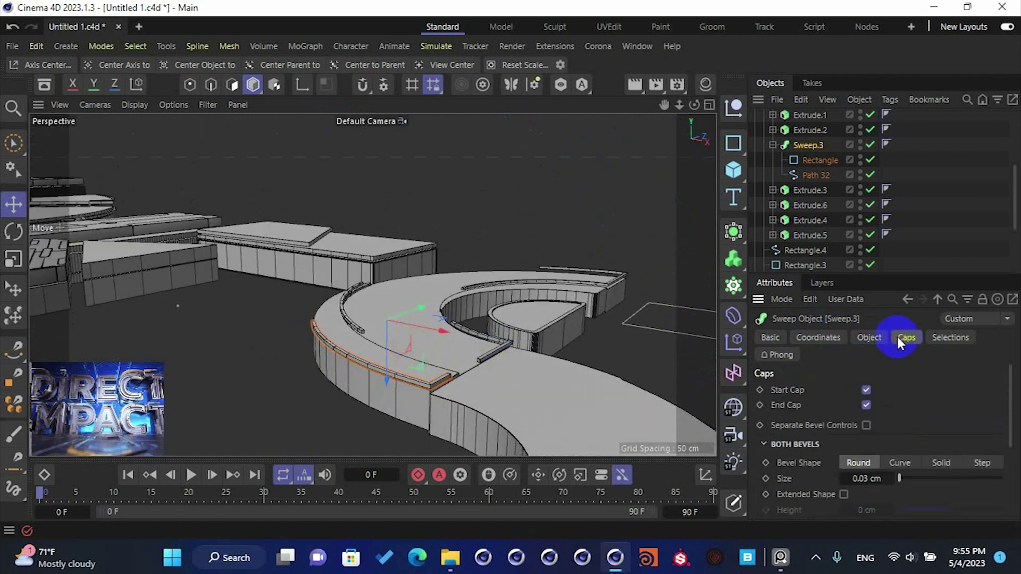
pyautogui.click(869, 337)
pyautogui.click(772, 145)
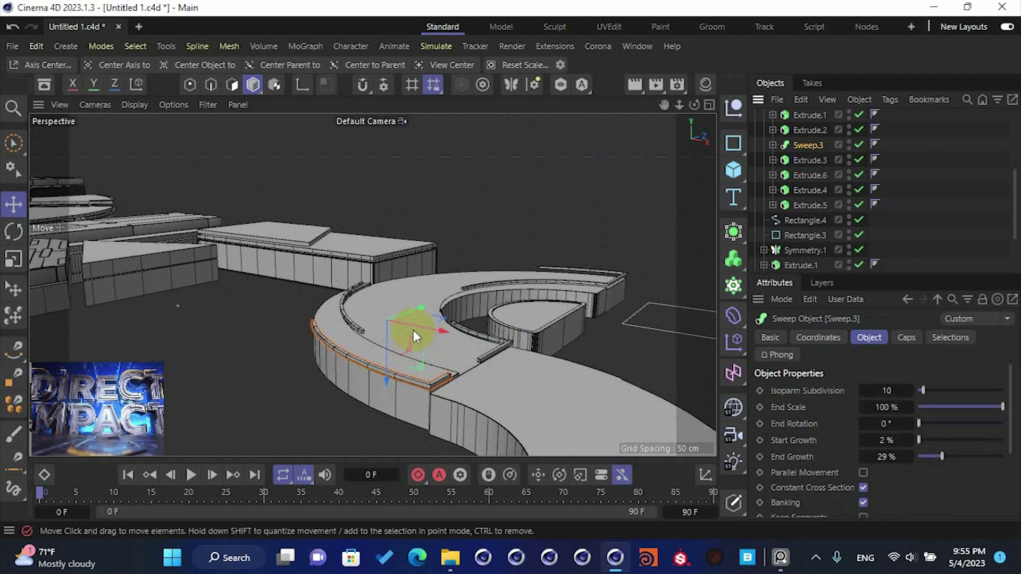
pyautogui.scroll(-3, 413, 330)
pyautogui.keyDown('alt'); pyautogui.moveTo(392, 341); pyautogui.dragTo(455, 403); pyautogui.keyUp('alt')
pyautogui.click(515, 303)
pyautogui.scroll(-2, 515, 303)
pyautogui.keyDown('alt'); pyautogui.moveTo(533, 311); pyautogui.dragTo(454, 326); pyautogui.keyUp('alt')
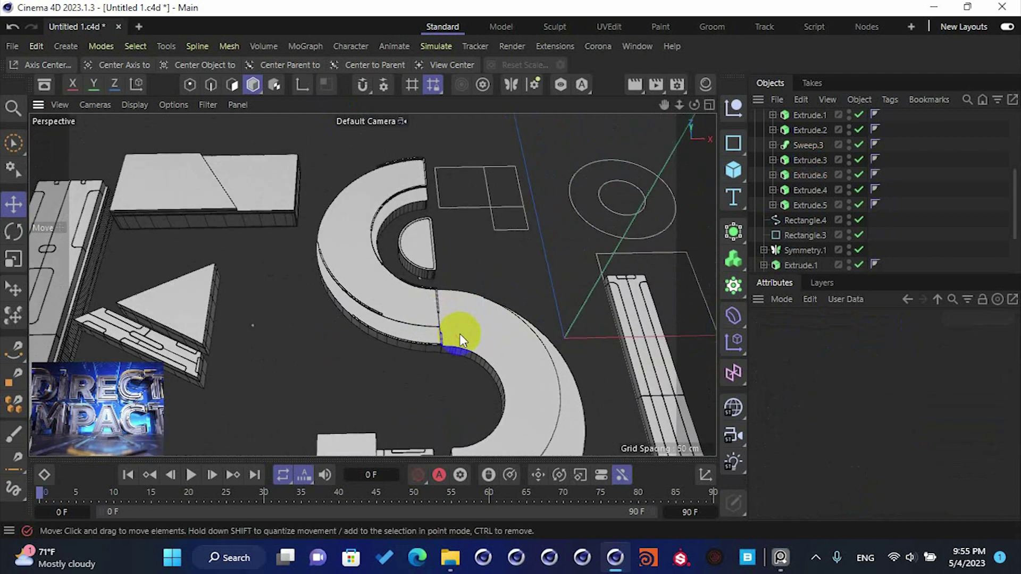
# - Set Sweep.3's Start Growth to 3.4% to shorten its end at the S's middle seam
pyautogui.scroll(3, 429, 343)
pyautogui.doubleClick(428, 351)
pyautogui.keyDown('alt'); pyautogui.moveTo(447, 342); pyautogui.dragTo(352, 297); pyautogui.keyUp('alt')
pyautogui.scroll(3, 435, 345)
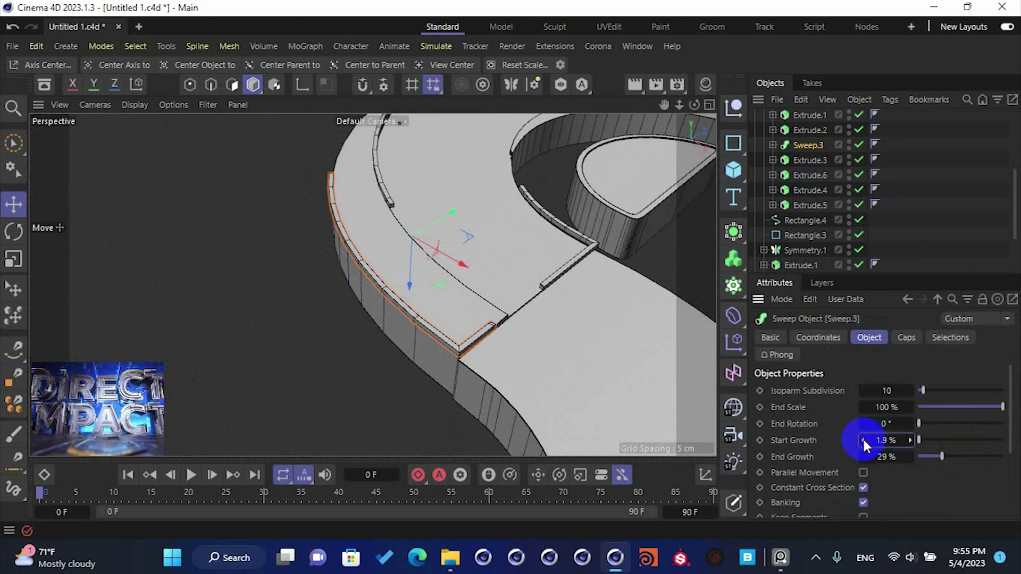
pyautogui.click(908, 441)
# - Copy the Path 16 spline out of Extrude.1, the S's lower body piece, to sit above it in the Null
pyautogui.scroll(-3, 312, 292)
pyautogui.scroll(-3, 468, 337)
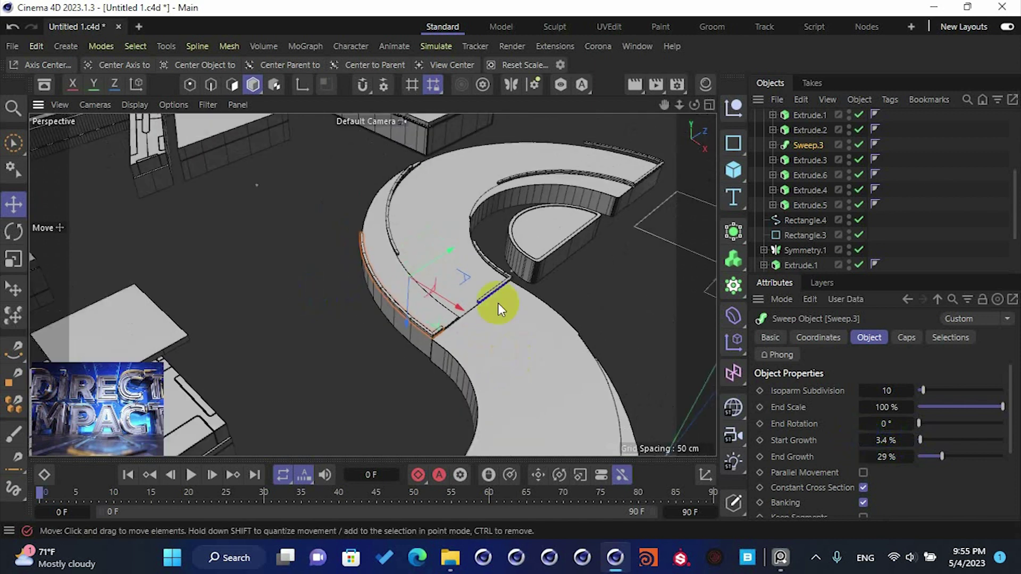
pyautogui.scroll(-5, 498, 303)
pyautogui.keyDown('alt'); pyautogui.moveTo(492, 301); pyautogui.dragTo(522, 335); pyautogui.keyUp('alt')
pyautogui.click(521, 335)
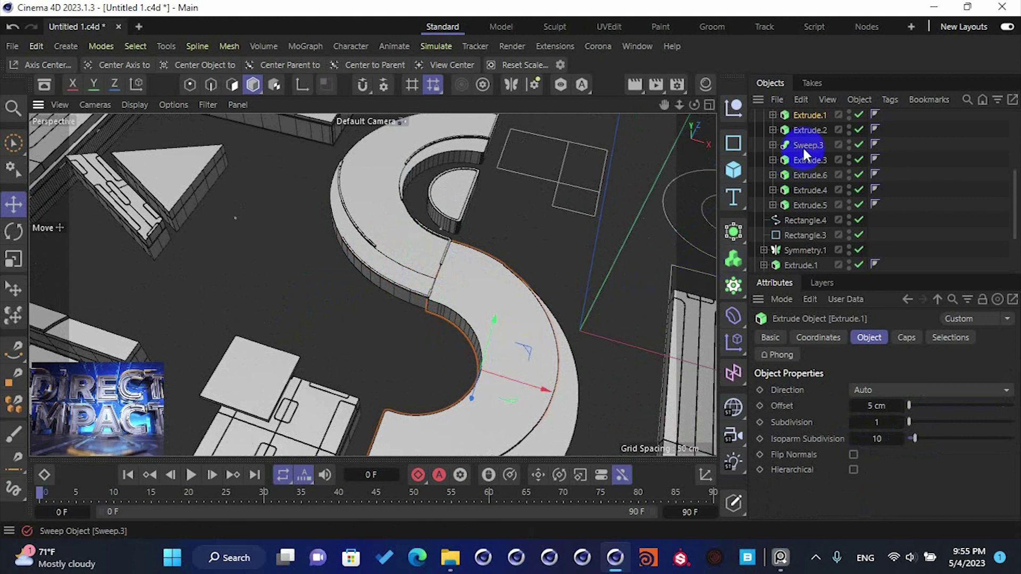
pyautogui.scroll(2, 802, 147)
pyautogui.click(773, 206)
pyautogui.keyDown('ctrl'); pyautogui.click(815, 224); pyautogui.keyUp('ctrl')
pyautogui.keyDown('ctrl'); pyautogui.moveTo(816, 223); pyautogui.dragTo(821, 197); pyautogui.keyUp('ctrl')
pyautogui.hotkey('ctrl', 'z')
pyautogui.click(816, 221)
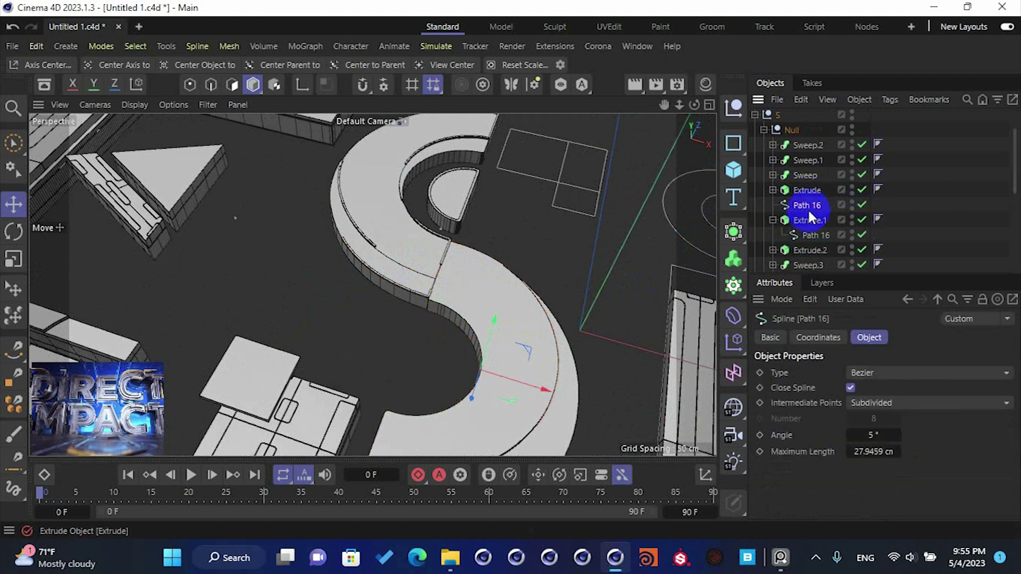
pyautogui.click(774, 219)
# - Duplicate the original Sweep and replace the duplicate's path spline with the copied Path 16
pyautogui.click(805, 174)
pyautogui.keyDown('ctrl'); pyautogui.moveTo(796, 174); pyautogui.dragTo(806, 205); pyautogui.keyUp('ctrl')
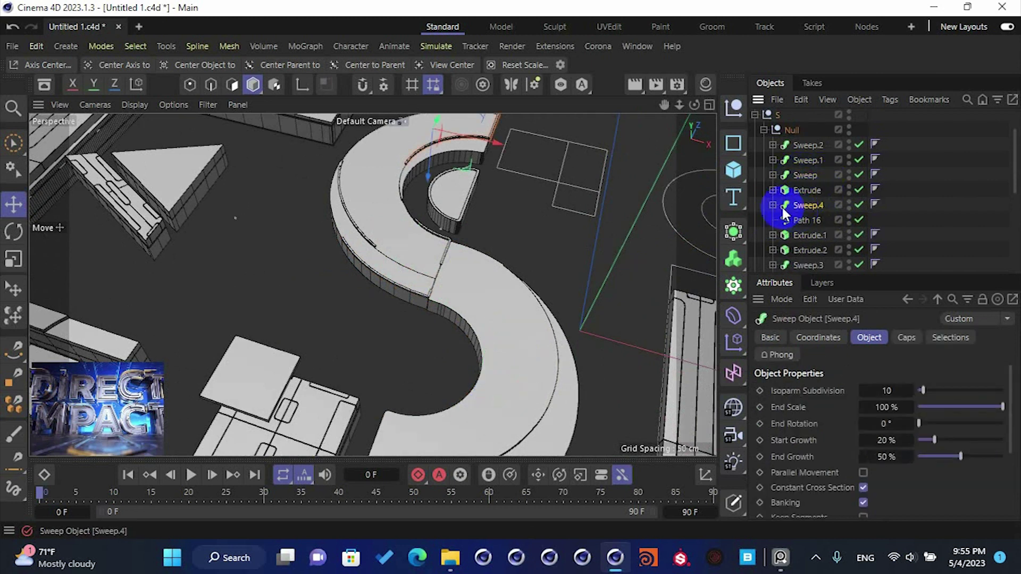
pyautogui.click(806, 232)
pyautogui.press('Delete')
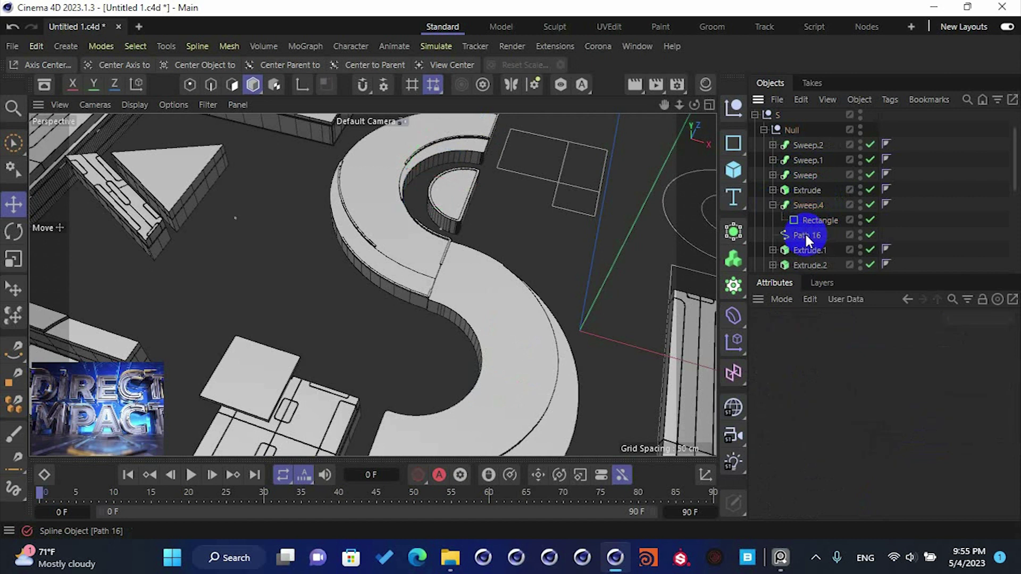
pyautogui.moveTo(812, 235); pyautogui.dragTo(823, 220)
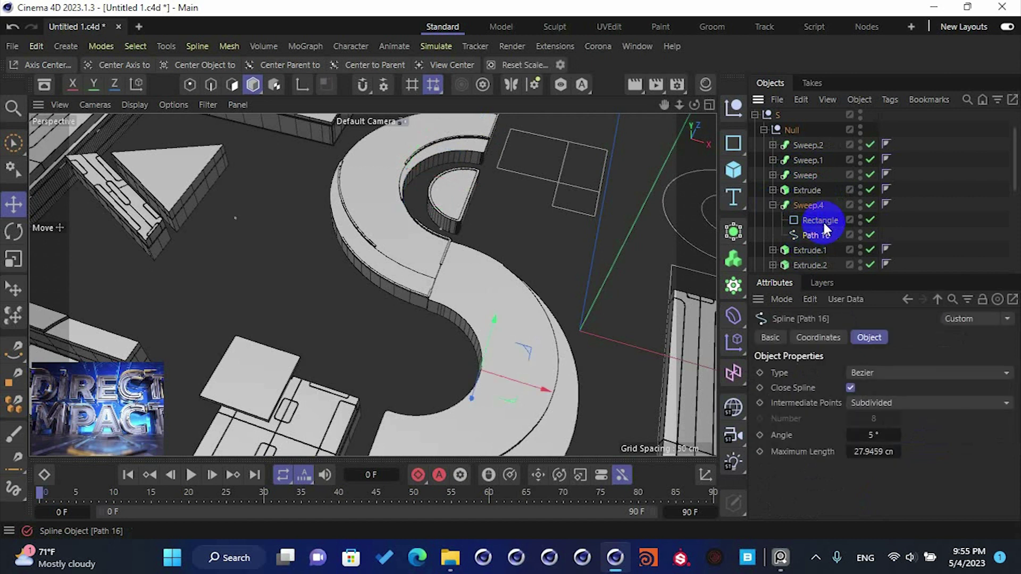
pyautogui.click(799, 206)
pyautogui.click(773, 205)
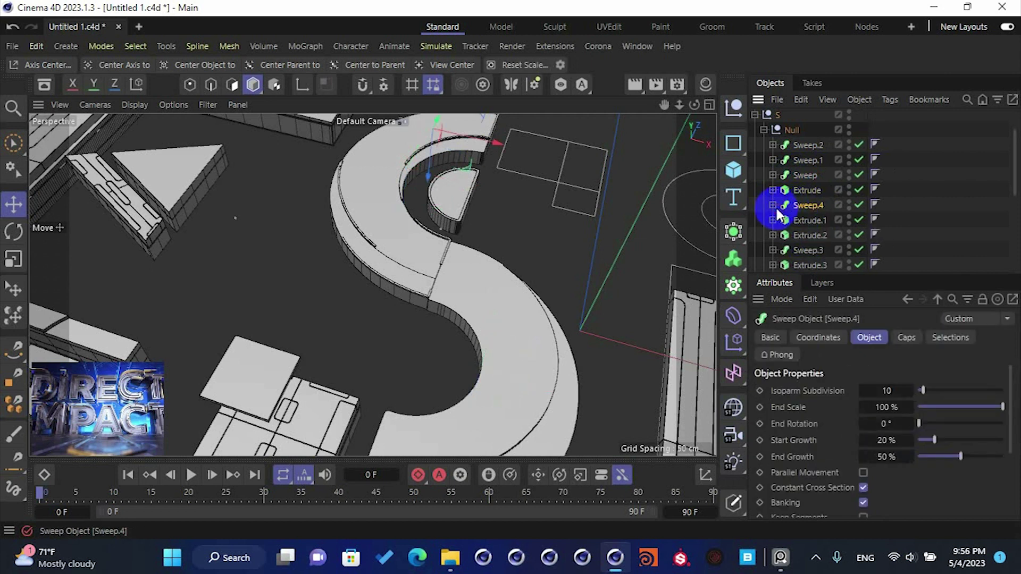
# - Move only Sweep.4's axis in the Top view to its strip on the S's lower curve
pyautogui.middleClick(628, 212)
pyautogui.middleClick(566, 231)
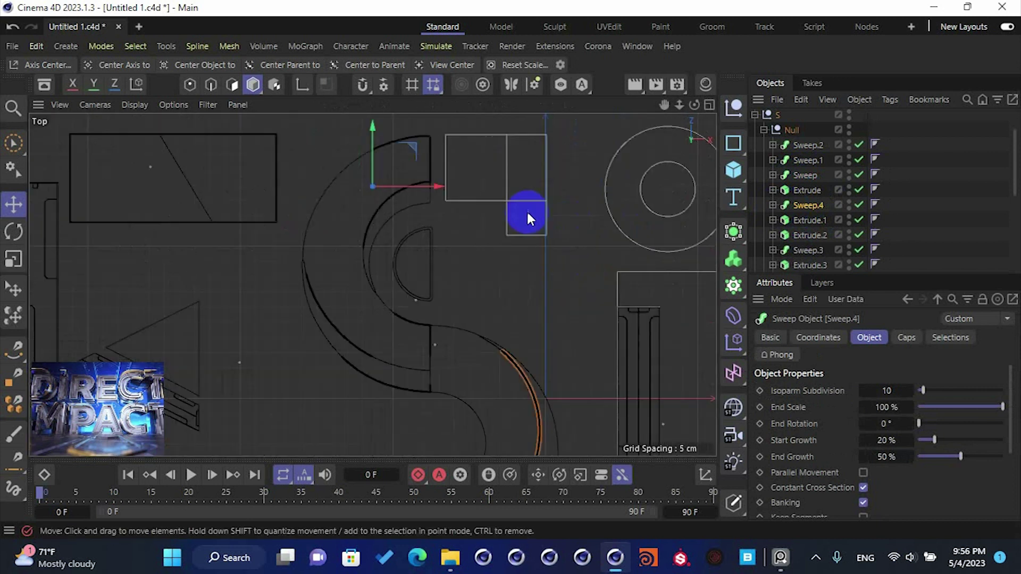
pyautogui.click(299, 80)
pyautogui.moveTo(451, 153); pyautogui.dragTo(541, 338)
pyautogui.middleClick(541, 335)
pyautogui.middleClick(324, 224)
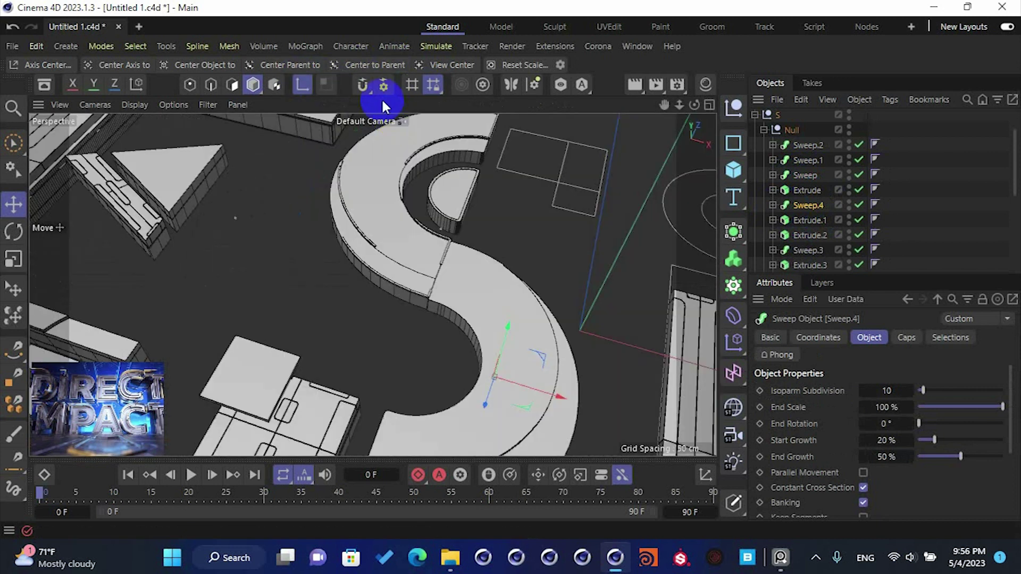
# - Set the Height of Sweep.4's Rectangle profile to 6.5 cm, keeping its Width at 0.5 cm
pyautogui.moveTo(467, 351)
pyautogui.keyDown('alt'); pyautogui.mouseDown()
pyautogui.moveTo(485, 352)
pyautogui.moveTo(490, 366)
pyautogui.moveTo(471, 372)
pyautogui.moveTo(468, 345)
pyautogui.mouseUp(); pyautogui.keyUp('alt')
pyautogui.click(774, 206)
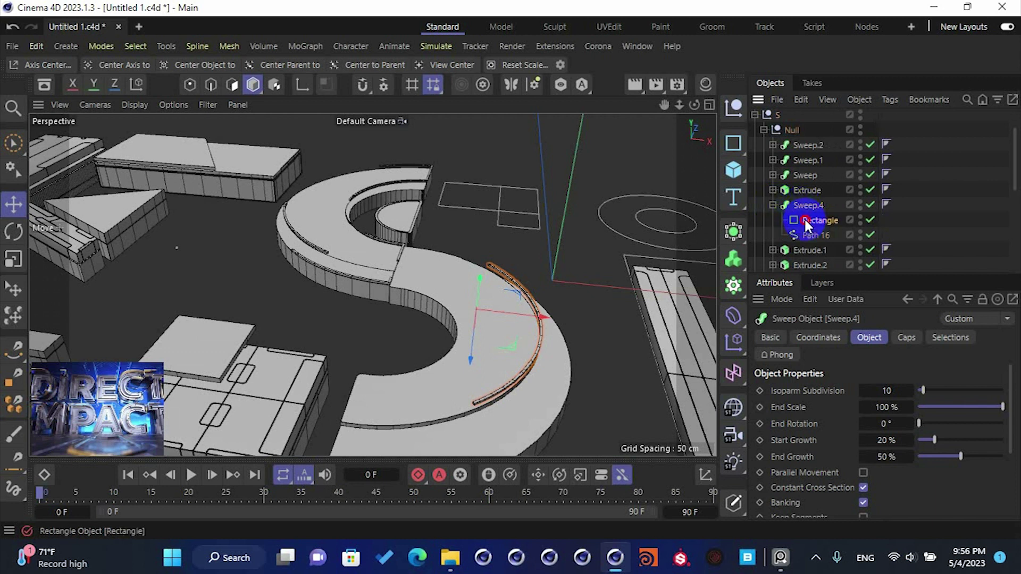
pyautogui.click(811, 221)
pyautogui.scroll(3, 514, 372)
pyautogui.keyDown('alt'); pyautogui.moveTo(514, 373); pyautogui.dragTo(537, 307); pyautogui.keyUp('alt')
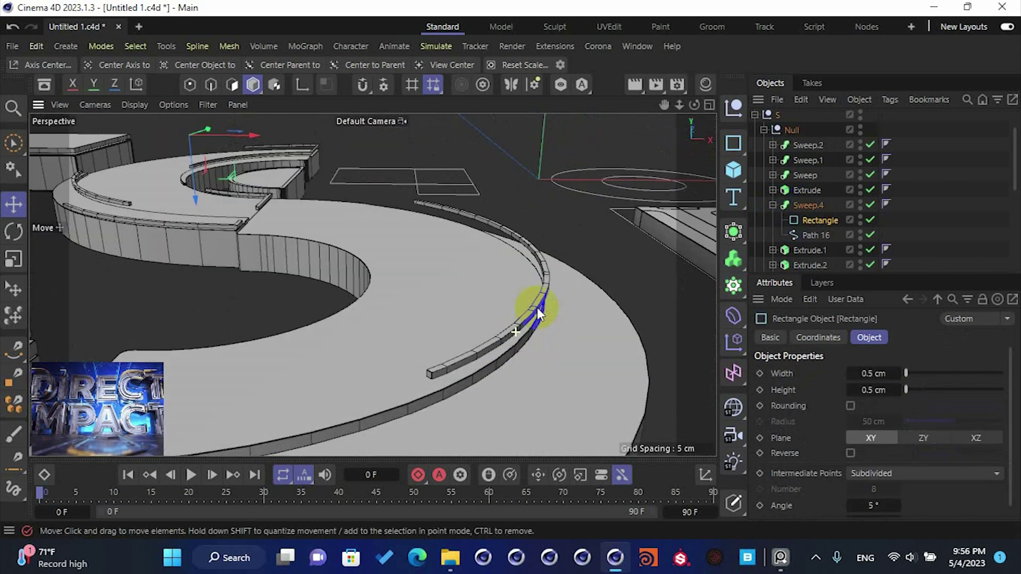
pyautogui.click(899, 374)
pyautogui.hotkey('ctrl', 'z')
pyautogui.click(899, 389)
pyautogui.click(897, 389)
pyautogui.click(898, 389)
pyautogui.click(898, 389)
pyautogui.moveTo(900, 391); pyautogui.dragTo(849, 387)
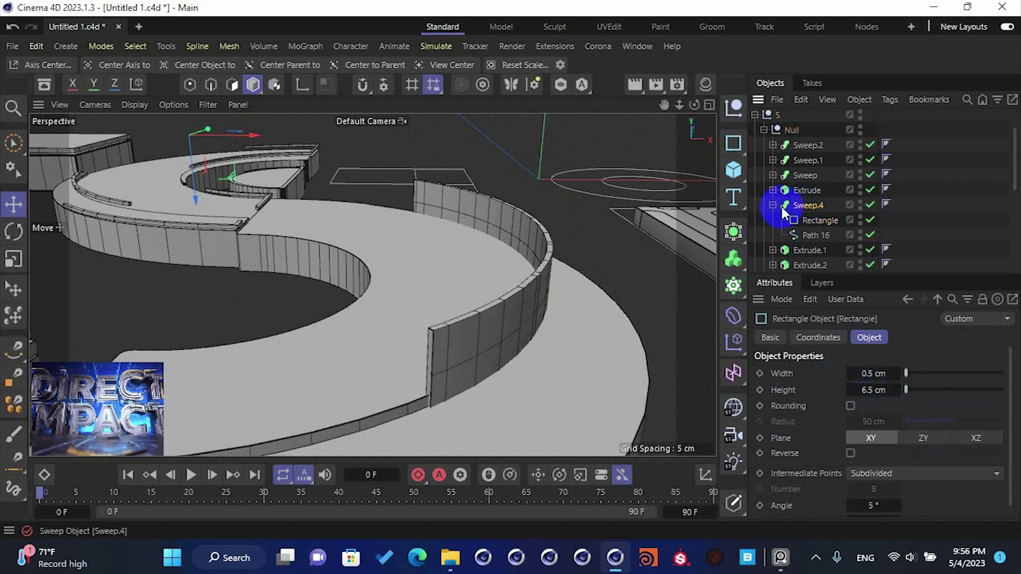
# - Raise the Sweep.4 strip along its Z axis on the S's lower curve
pyautogui.click(771, 205)
pyautogui.moveTo(407, 252); pyautogui.dragTo(407, 225)
pyautogui.keyDown('alt'); pyautogui.moveTo(467, 244); pyautogui.dragTo(479, 296); pyautogui.keyUp('alt')
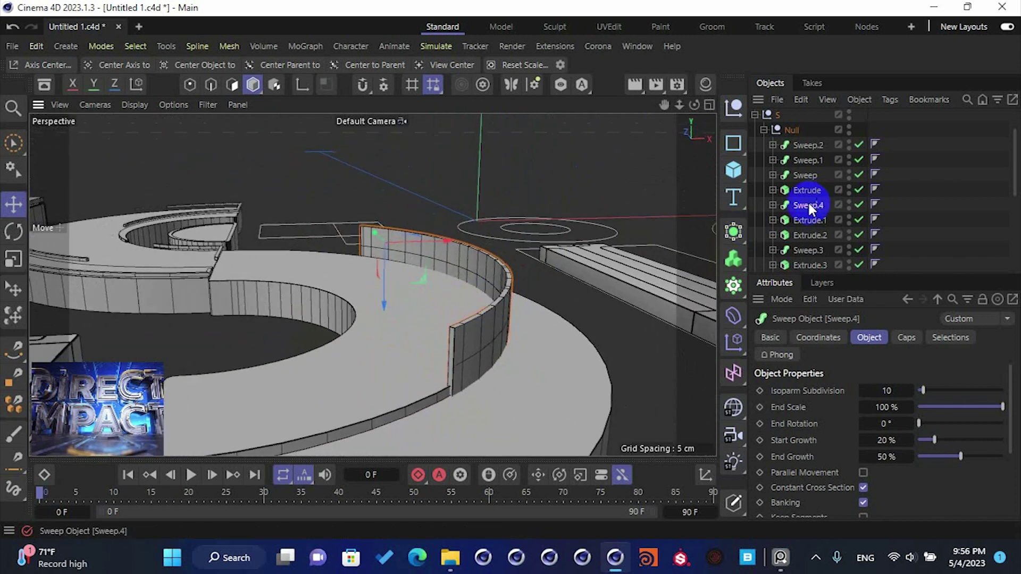
# - Duplicate Sweep.4 and set the copy's Rectangle profile to 0.5 cm Width and 0.5 cm Height
pyautogui.keyDown('ctrl'); pyautogui.moveTo(802, 205); pyautogui.dragTo(808, 199); pyautogui.keyUp('ctrl')
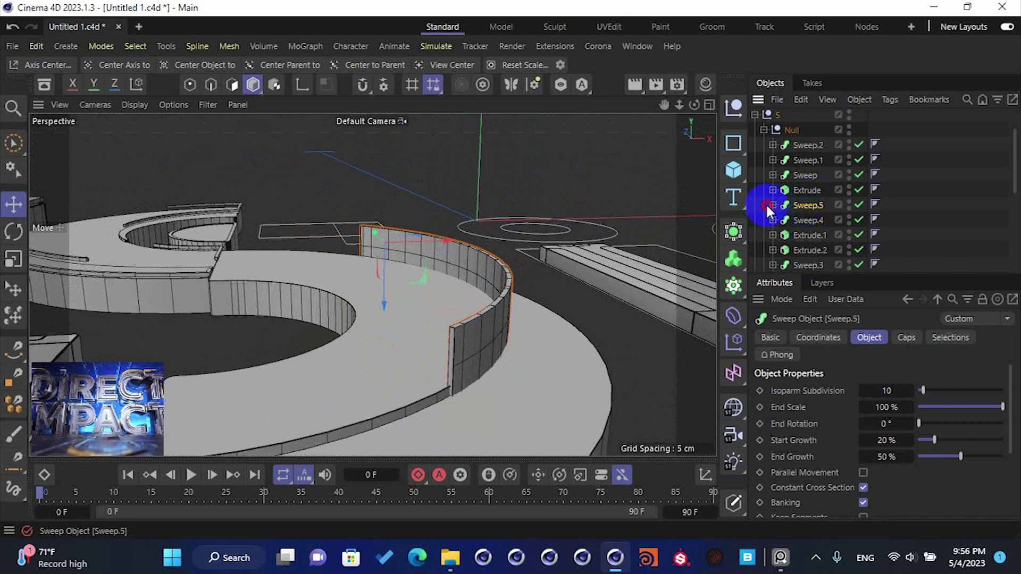
pyautogui.click(769, 205)
pyautogui.click(811, 215)
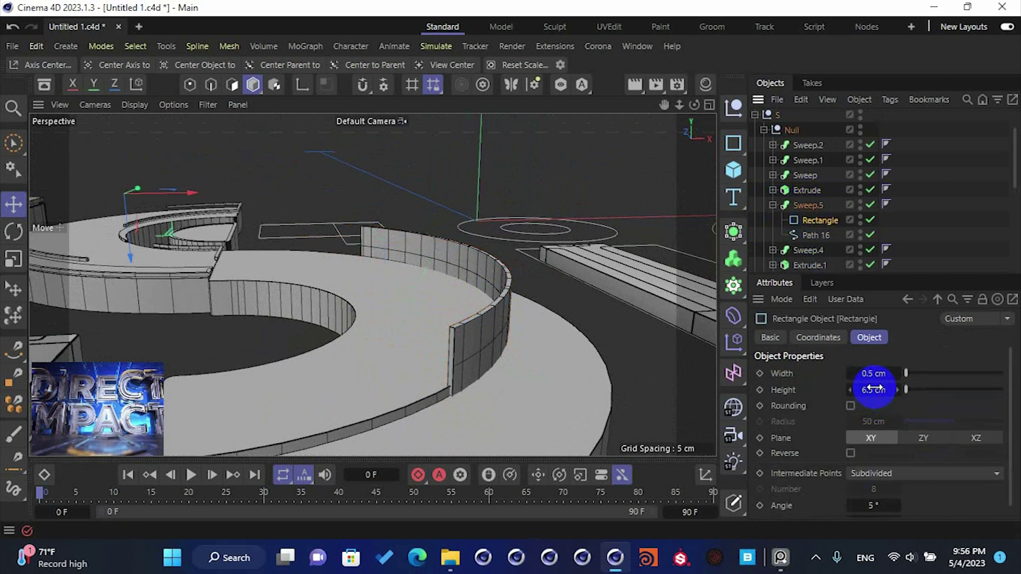
pyautogui.doubleClick(873, 373)
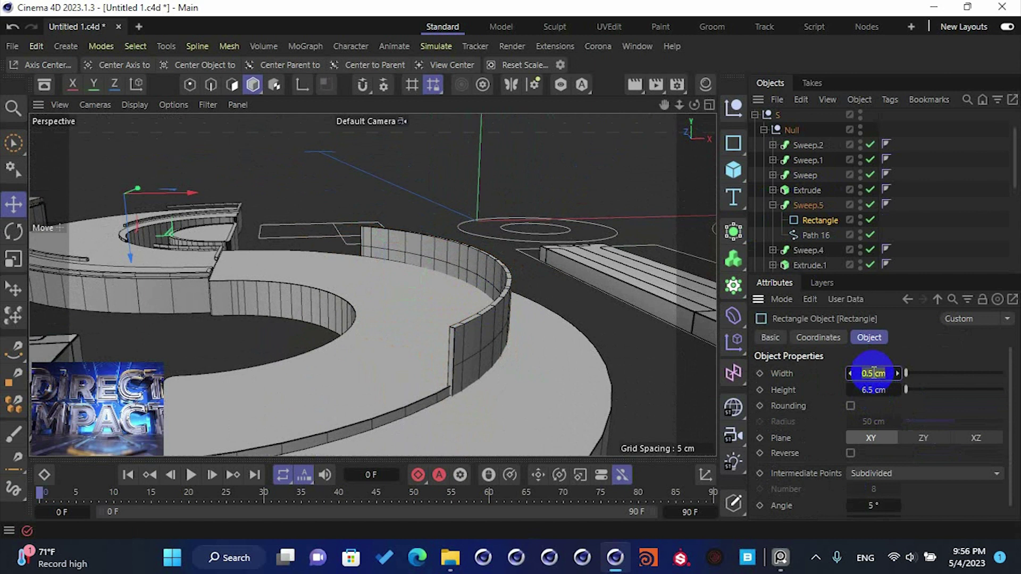
pyautogui.doubleClick(873, 390)
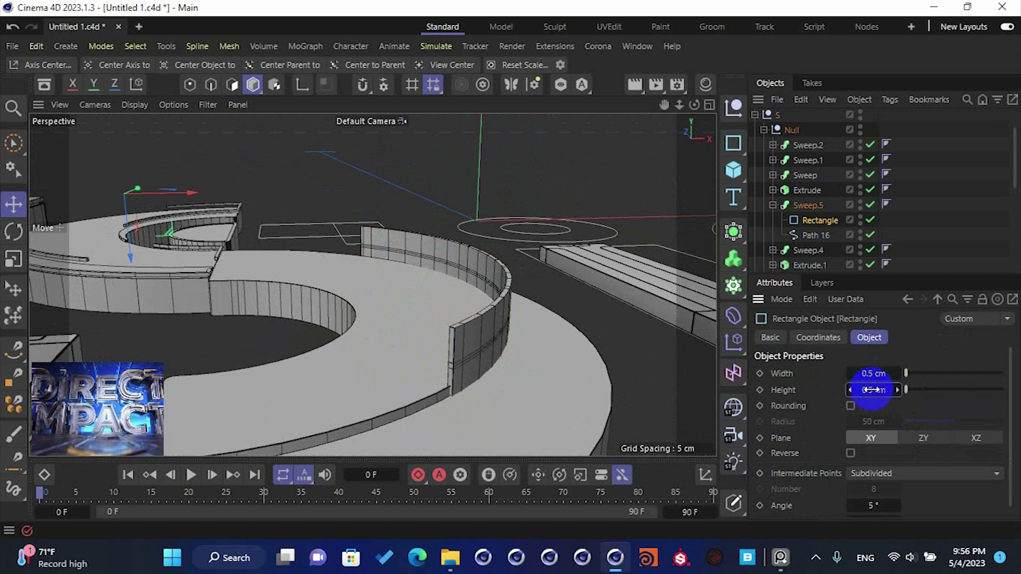
# - Raise the thin Sweep.5 copy along Z onto the top edge of the Sweep.4 wall
pyautogui.click(773, 205)
pyautogui.click(808, 205)
pyautogui.moveTo(384, 285); pyautogui.dragTo(387, 253)
pyautogui.moveTo(467, 298)
pyautogui.keyDown('alt'); pyautogui.mouseDown()
pyautogui.moveTo(556, 274)
pyautogui.moveTo(483, 302)
pyautogui.mouseUp(); pyautogui.keyUp('alt')
pyautogui.keyDown('alt'); pyautogui.moveTo(483, 301); pyautogui.dragTo(497, 278, button='right'); pyautogui.keyUp('alt')
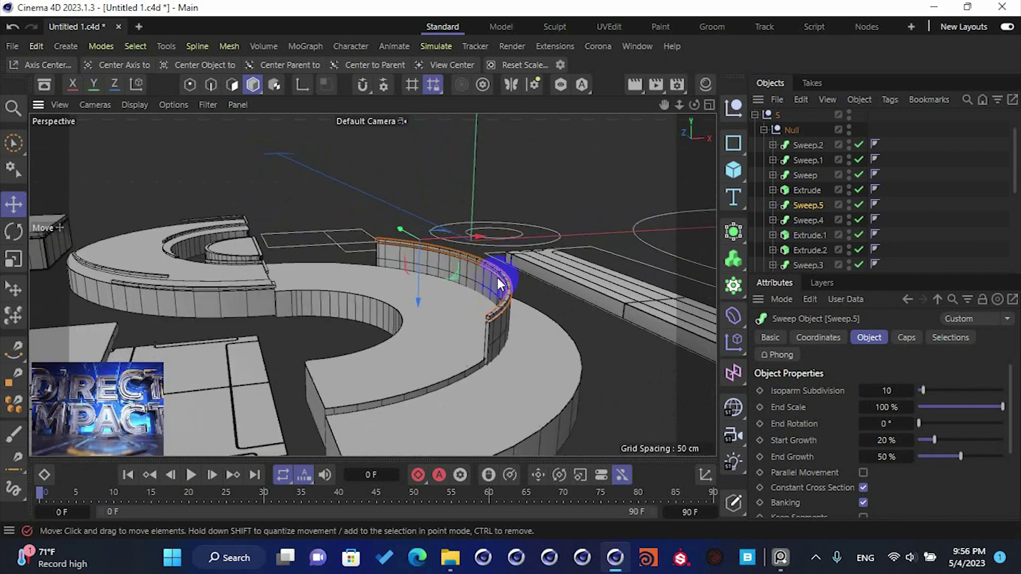
pyautogui.keyDown('alt'); pyautogui.moveTo(500, 285); pyautogui.dragTo(487, 332); pyautogui.keyUp('alt')
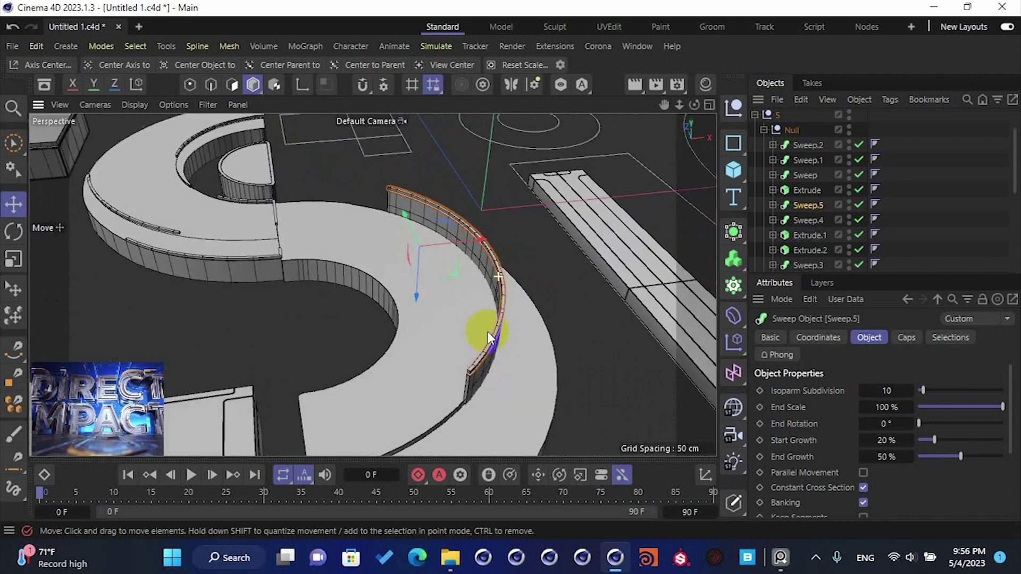
# - Duplicate Sweep.4 and set the copy's Start Growth to 84% and End Growth to 63% for the S's inner lower curve
pyautogui.click(804, 206)
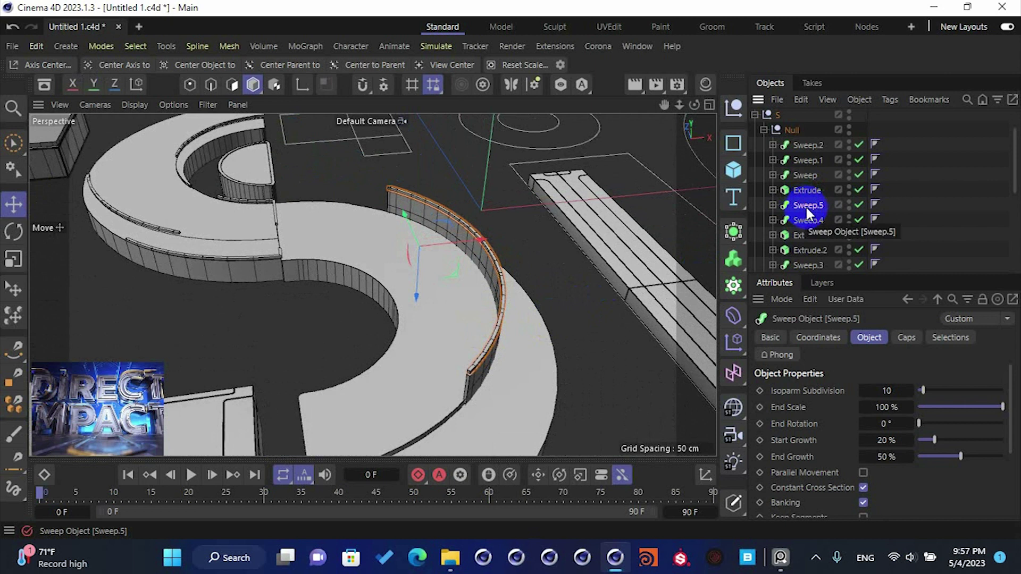
pyautogui.click(806, 219)
pyautogui.moveTo(805, 222); pyautogui.dragTo(813, 201)
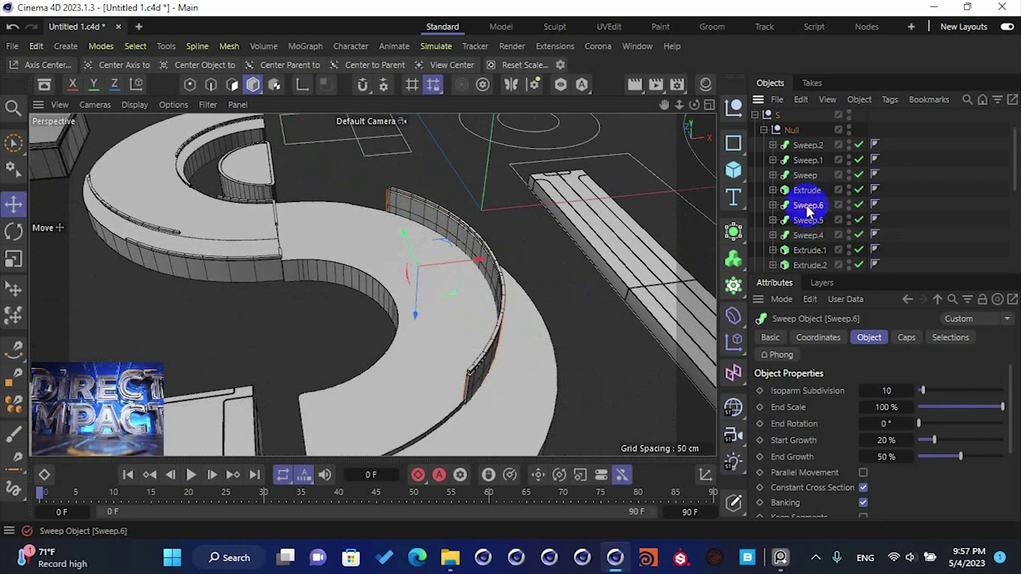
pyautogui.moveTo(951, 444); pyautogui.dragTo(973, 452)
pyautogui.keyDown('alt'); pyautogui.moveTo(588, 324); pyautogui.dragTo(476, 341, button='right'); pyautogui.keyUp('alt')
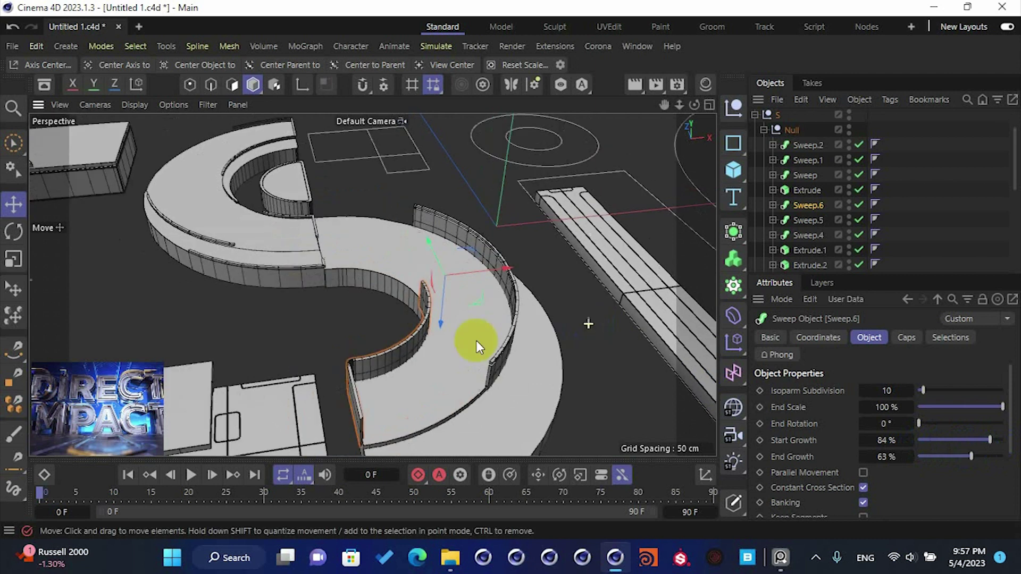
pyautogui.keyDown('alt'); pyautogui.moveTo(476, 340); pyautogui.dragTo(493, 321, button='middle'); pyautogui.keyUp('alt')
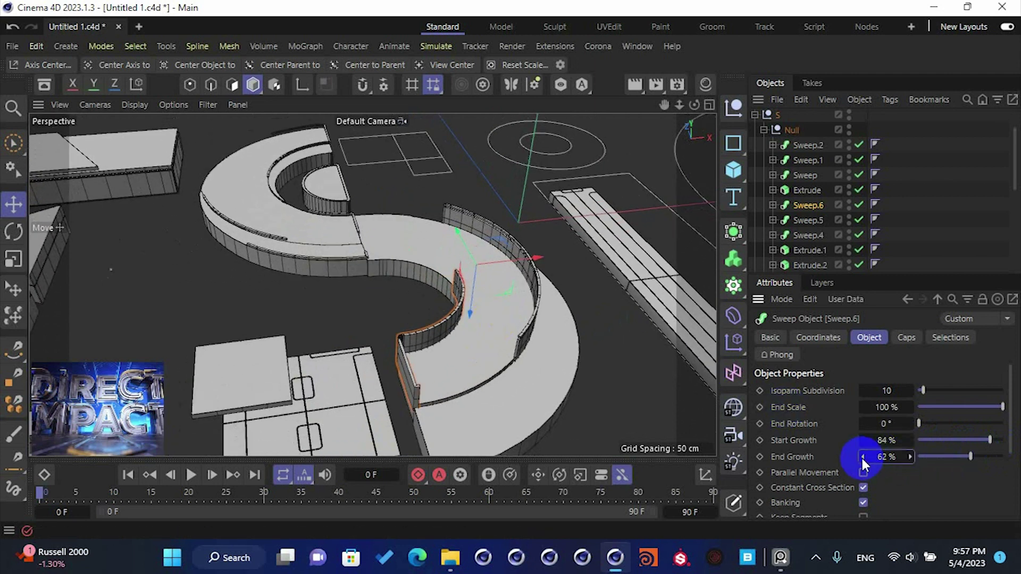
# - Fine-tune Sweep.6's extent to 86% Start Growth and 64.5% End Growth
pyautogui.click(911, 457)
pyautogui.click(911, 456)
pyautogui.click(911, 457)
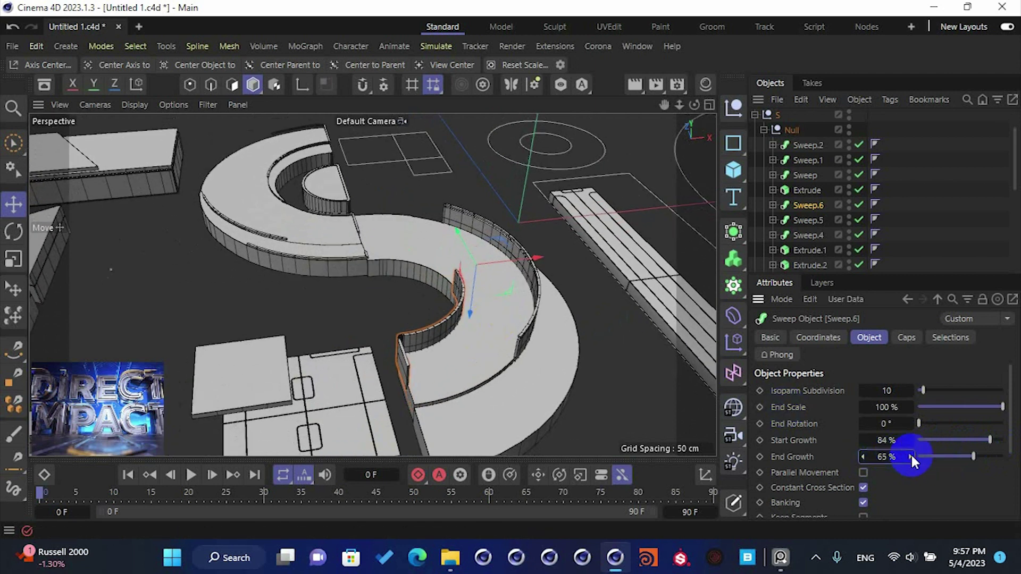
pyautogui.click(911, 441)
pyautogui.click(911, 441)
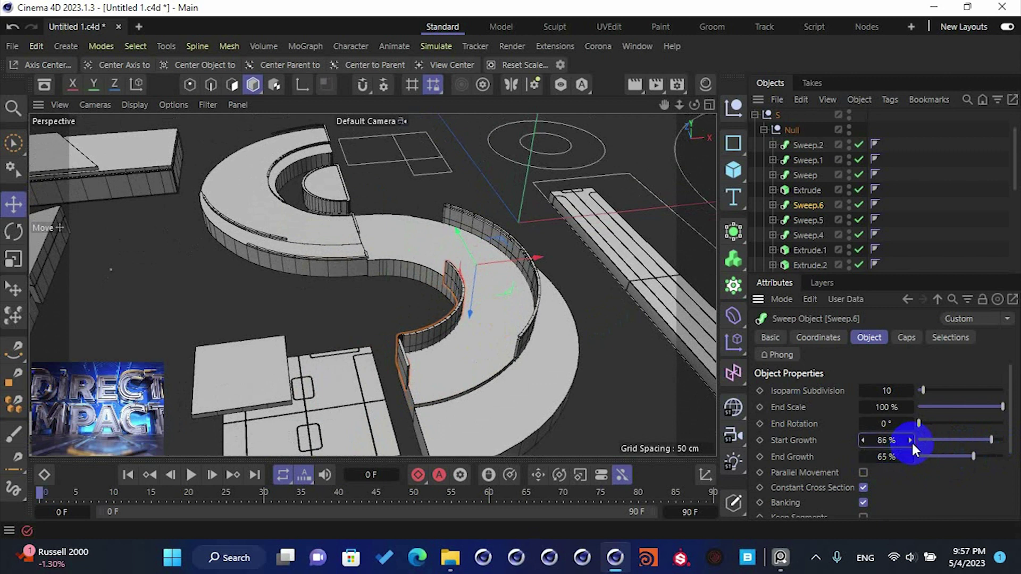
pyautogui.click(911, 457)
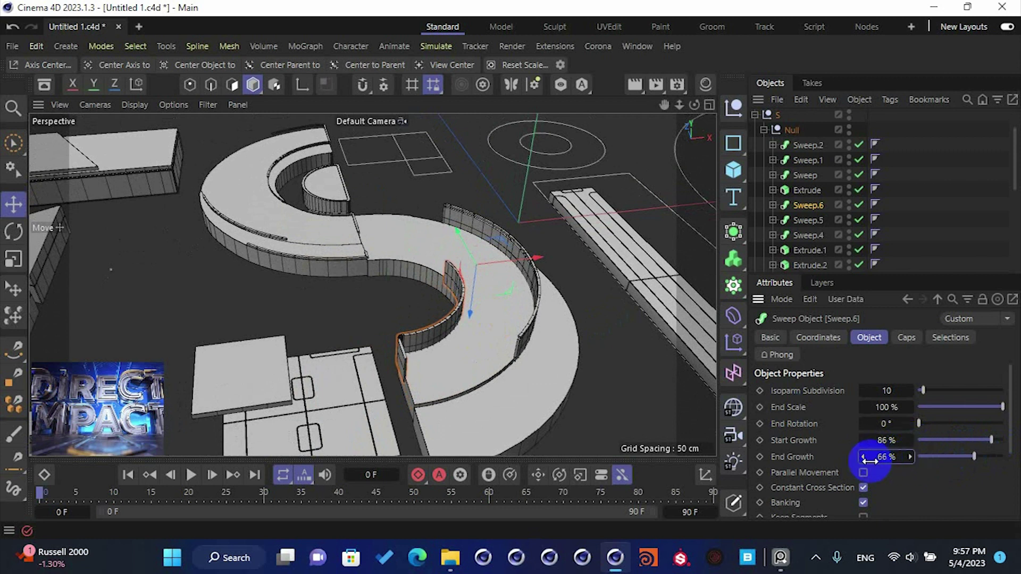
pyautogui.click(910, 456)
pyautogui.keyDown('alt'); pyautogui.moveTo(471, 327); pyautogui.dragTo(522, 310); pyautogui.keyUp('alt')
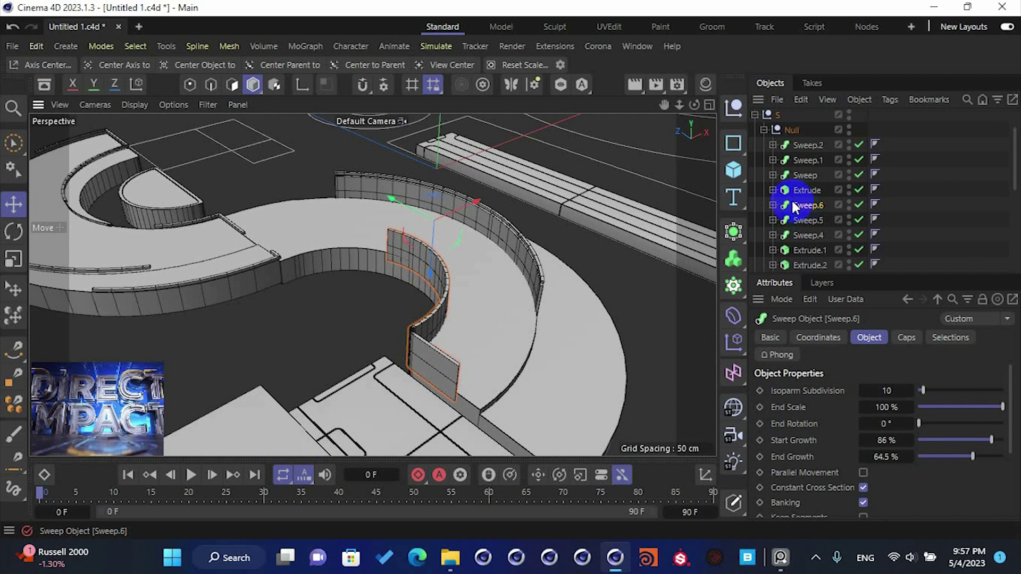
# - Set the Height of Sweep.6's Rectangle profile to 12.5 cm, keeping its Width at 0.5 cm
pyautogui.click(773, 205)
pyautogui.click(814, 220)
pyautogui.click(897, 389)
pyautogui.click(897, 389)
pyautogui.click(897, 389)
pyautogui.click(897, 389)
pyautogui.scroll(-1, 897, 391)
pyautogui.scroll(3, 895, 389)
pyautogui.keyDown('alt'); pyautogui.moveTo(515, 279); pyautogui.dragTo(506, 298); pyautogui.keyUp('alt')
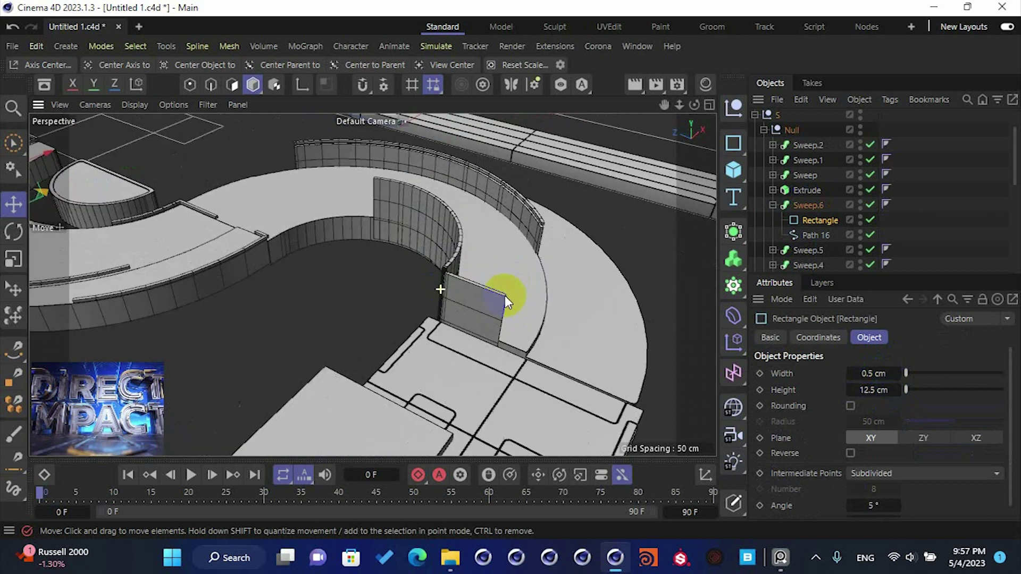
# - Lower the Sweep.6 wall slightly along its Z axis against the side of the S body
pyautogui.click(810, 205)
pyautogui.moveTo(414, 190); pyautogui.dragTo(411, 213)
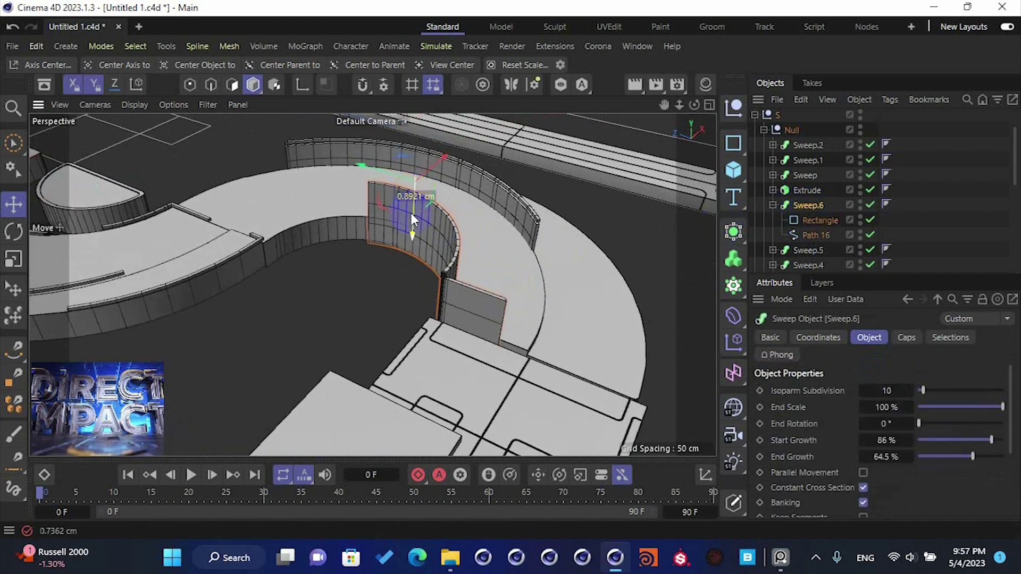
pyautogui.scroll(3, 481, 221)
pyautogui.scroll(3, 412, 348)
# - Move only Sweep.6's axis onto its wall in the Front view and switch to world coordinates
pyautogui.middleClick(410, 348)
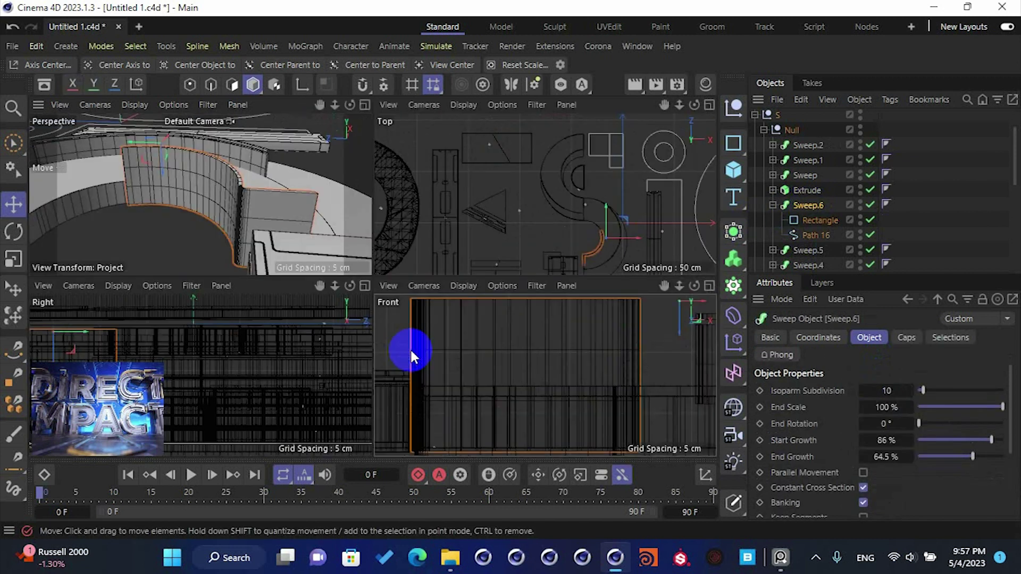
pyautogui.middleClick(411, 349)
pyautogui.press('o')
pyautogui.click(303, 84)
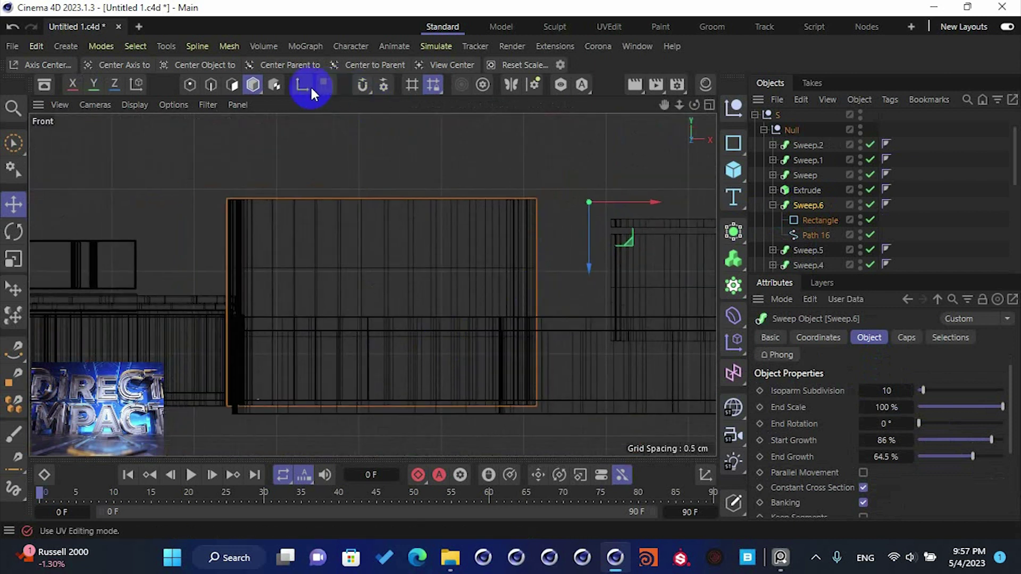
pyautogui.moveTo(624, 238); pyautogui.dragTo(408, 337)
pyautogui.click(136, 84)
pyautogui.click(299, 84)
# - Lower Sweep.6 vertically in the Front view to align its bottom edge with the base of the S body
pyautogui.keyDown('alt'); pyautogui.moveTo(366, 335); pyautogui.dragTo(373, 278, button='middle'); pyautogui.keyUp('alt')
pyautogui.scroll(2, 372, 278)
pyautogui.moveTo(387, 182); pyautogui.dragTo(403, 224)
pyautogui.middleClick(402, 224)
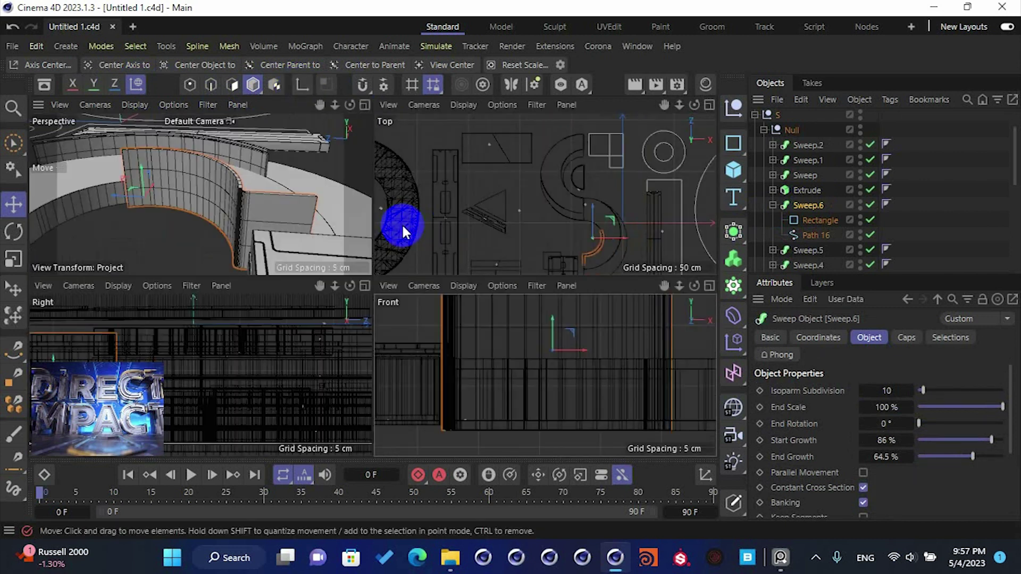
# - Fine-tune Sweep.6's position to P.Y -47.1566 cm and P.Z -6.423 cm against the S's inner side
pyautogui.middleClick(257, 222)
pyautogui.keyDown('alt'); pyautogui.moveTo(432, 272); pyautogui.dragTo(335, 259); pyautogui.keyUp('alt')
pyautogui.scroll(6, 250, 305)
pyautogui.keyDown('alt'); pyautogui.moveTo(280, 345); pyautogui.dragTo(226, 322); pyautogui.keyUp('alt')
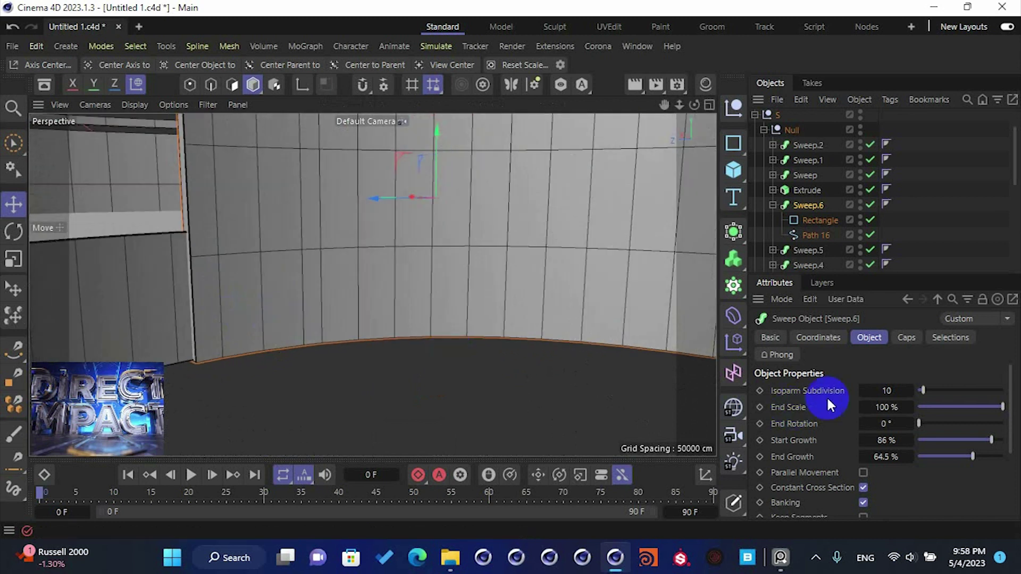
pyautogui.click(833, 343)
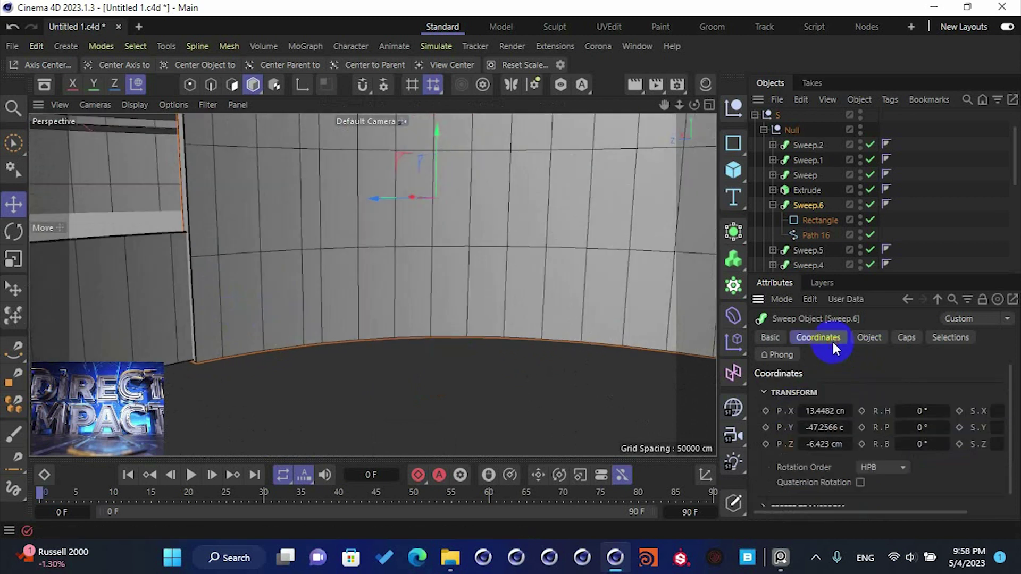
pyautogui.click(848, 427)
pyautogui.click(850, 444)
pyautogui.click(802, 444)
pyautogui.click(802, 444)
pyautogui.click(803, 444)
pyautogui.click(850, 444)
pyautogui.click(850, 444)
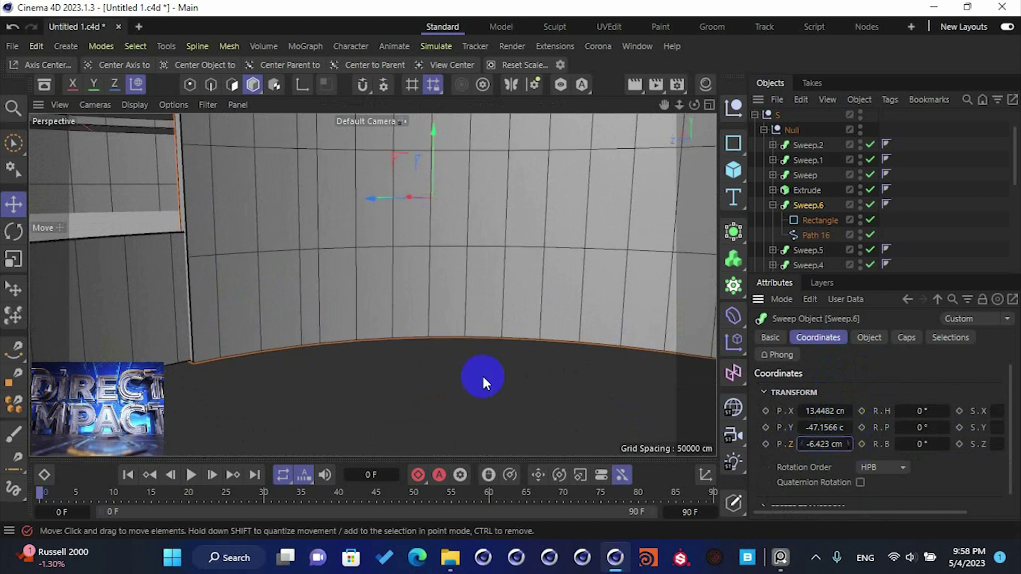
# - Check the fit of the Sweep.6 wall in the Perspective view and save the project
pyautogui.scroll(3, 466, 295)
pyautogui.keyDown('alt'); pyautogui.moveTo(466, 295); pyautogui.dragTo(509, 248); pyautogui.keyUp('alt')
pyautogui.scroll(-4, 476, 285)
pyautogui.keyDown('alt'); pyautogui.moveTo(509, 248); pyautogui.dragTo(427, 246, button='right'); pyautogui.keyUp('alt')
pyautogui.scroll(-6, 484, 225)
pyautogui.hotkey('ctrl', 's')
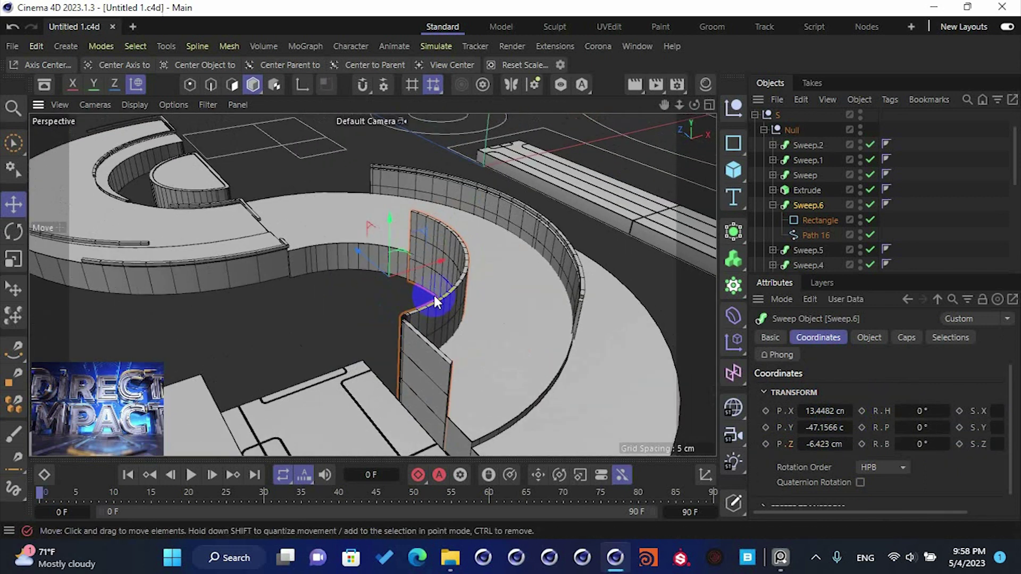
# - Duplicate Sweep.6 and set the copy's Rectangle profile Height to 0.5 cm, keeping its Width at 0.5 cm
pyautogui.keyDown('alt'); pyautogui.moveTo(437, 304); pyautogui.dragTo(437, 320); pyautogui.keyUp('alt')
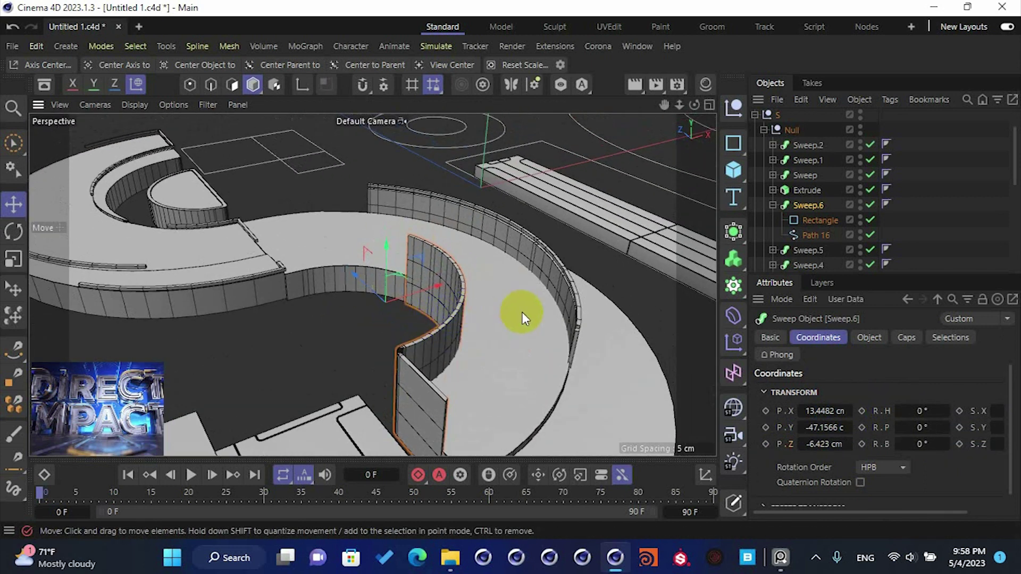
pyautogui.click(774, 206)
pyautogui.moveTo(806, 206)
pyautogui.mouseDown()
pyautogui.moveTo(819, 197)
pyautogui.moveTo(809, 201)
pyautogui.mouseUp()
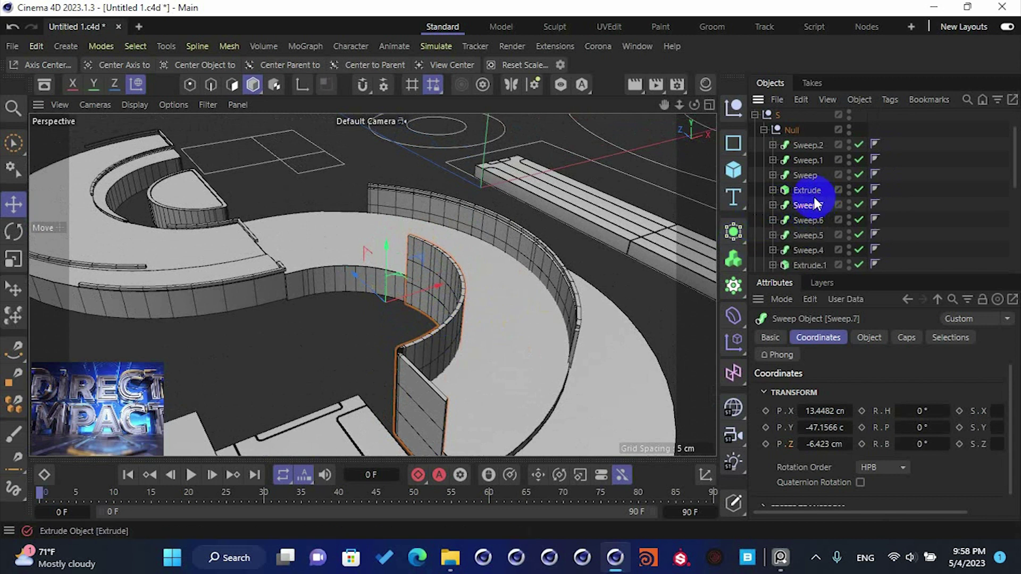
pyautogui.click(773, 205)
pyautogui.click(819, 220)
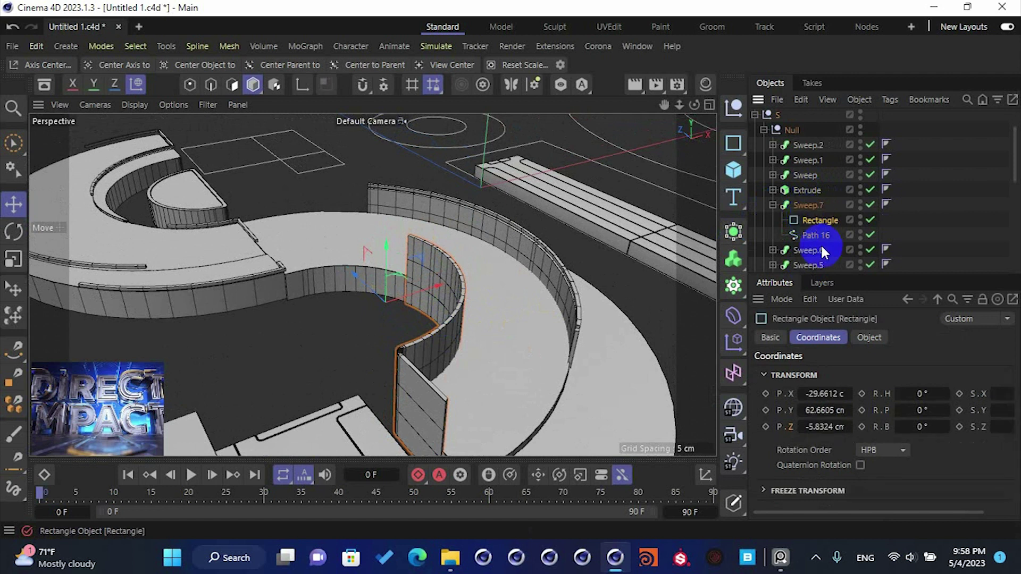
pyautogui.click(868, 337)
pyautogui.click(872, 373)
pyautogui.click(867, 392)
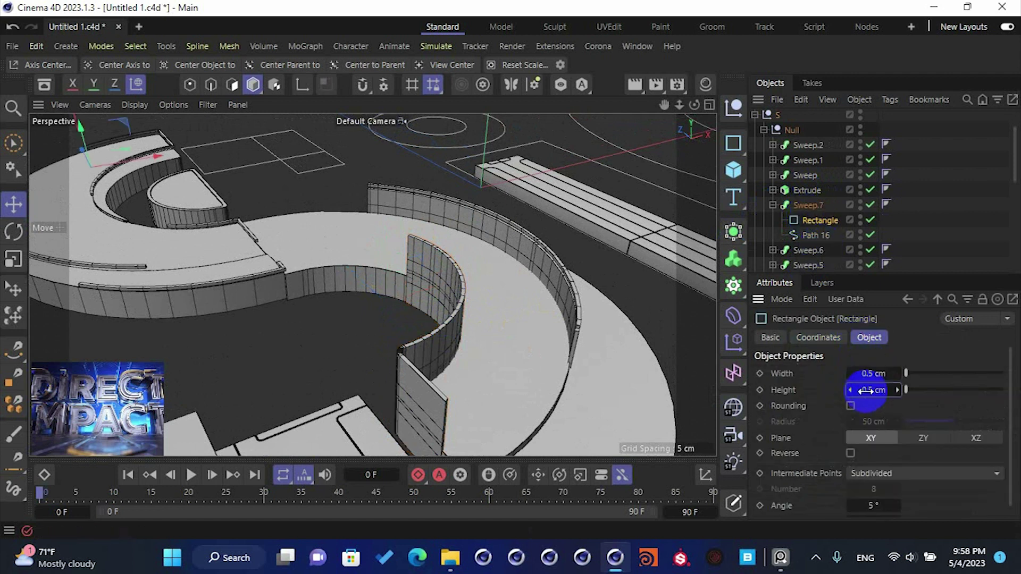
# - Raise the thin Sweep.7 copy vertically to the top edge of the Sweep.6 wall
pyautogui.click(773, 206)
pyautogui.click(799, 205)
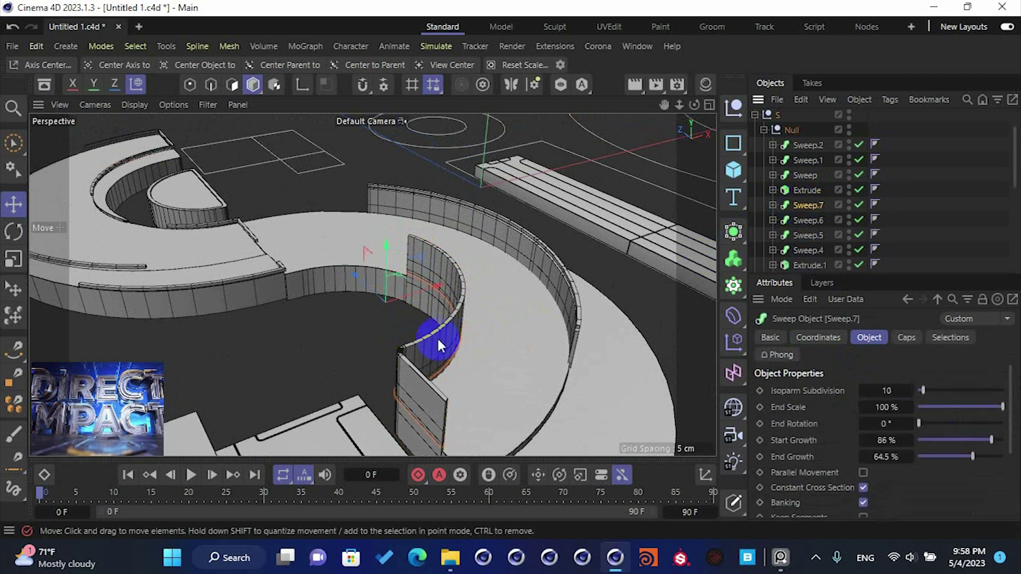
pyautogui.moveTo(392, 283); pyautogui.dragTo(397, 237)
pyautogui.scroll(3, 447, 405)
pyautogui.keyDown('alt'); pyautogui.moveTo(449, 407); pyautogui.dragTo(445, 368, button='middle'); pyautogui.keyUp('alt')
pyautogui.scroll(2, 445, 367)
pyautogui.keyDown('alt'); pyautogui.moveTo(445, 367); pyautogui.dragTo(353, 276); pyautogui.keyUp('alt')
# - Adjust Sweep.7's P.Z coordinate to -12.974 cm so it sits on the Sweep.6 wall
pyautogui.click(828, 337)
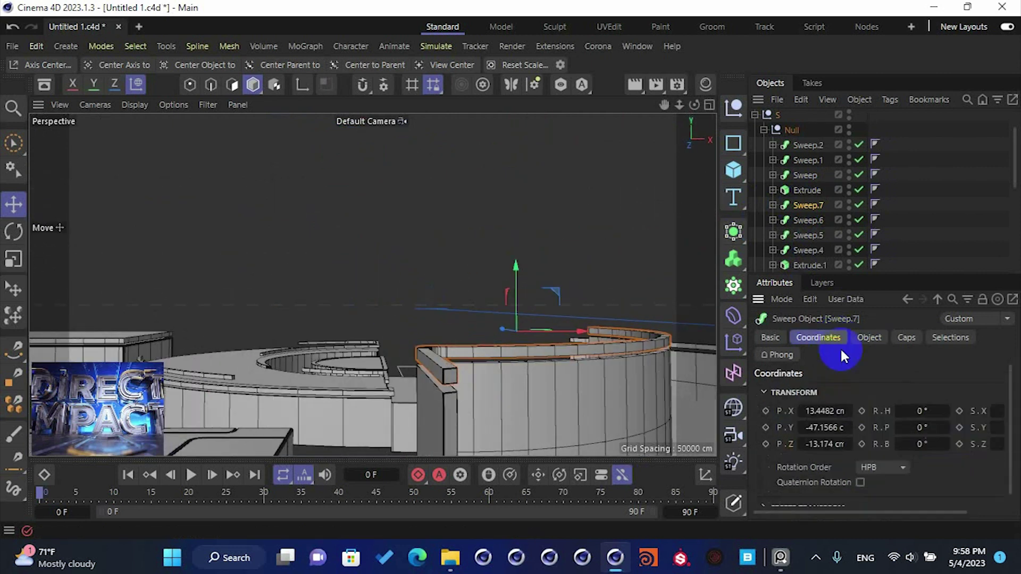
pyautogui.moveTo(849, 444); pyautogui.dragTo(851, 448)
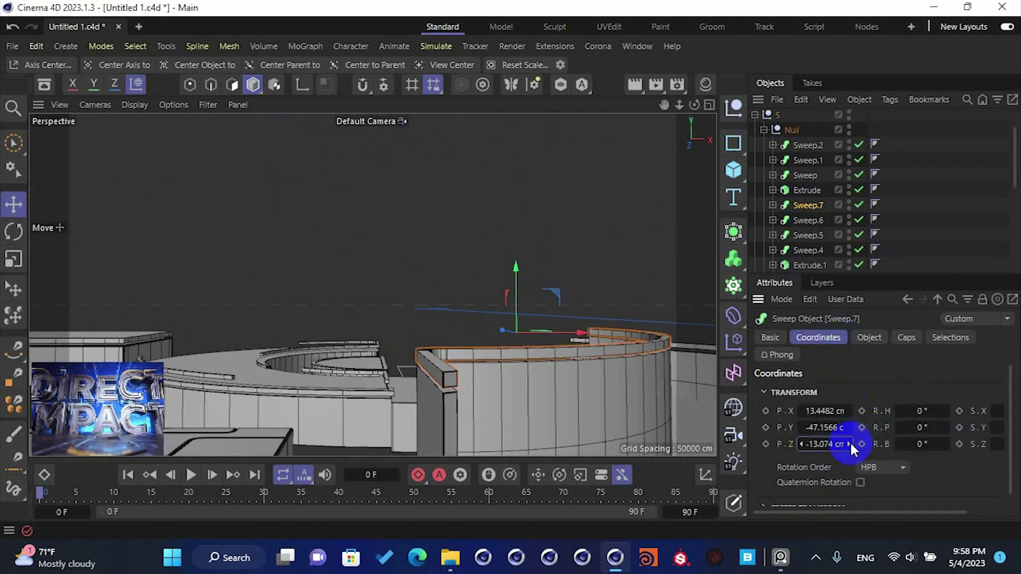
pyautogui.click(801, 445)
pyautogui.click(800, 444)
pyautogui.hotkey('ctrl', 'z')
pyautogui.click(600, 274)
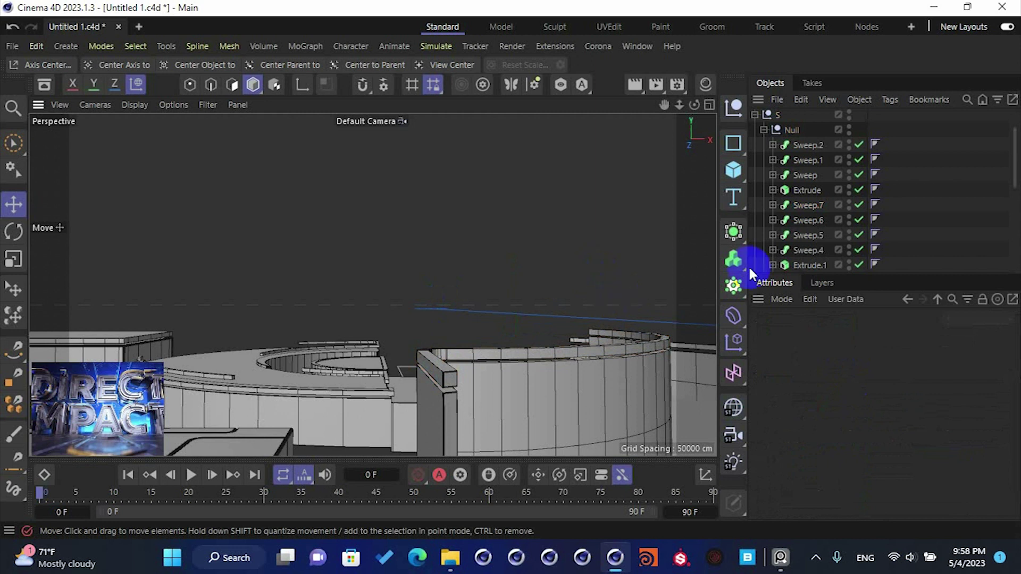
pyautogui.click(551, 355)
pyautogui.click(807, 206)
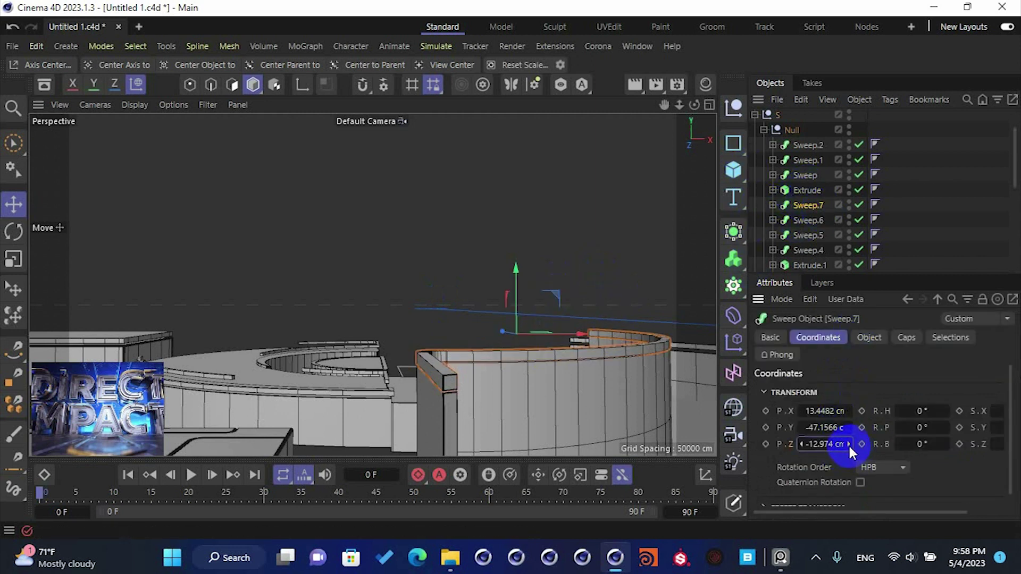
pyautogui.click(600, 263)
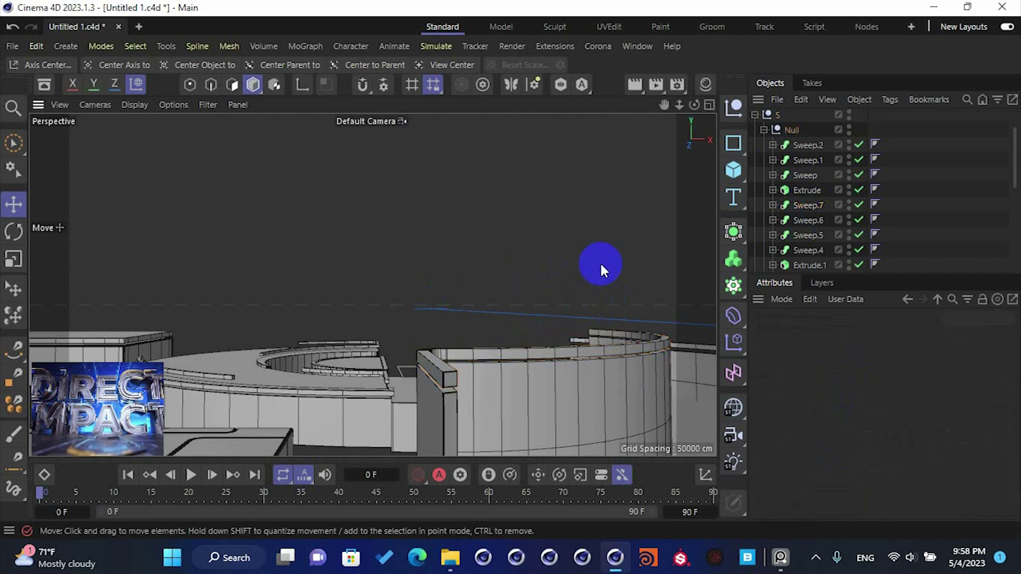
# - Select the original Sweep trim on the S's upper curve and frame it in the Perspective view
pyautogui.keyDown('alt'); pyautogui.moveTo(605, 267); pyautogui.dragTo(360, 283); pyautogui.keyUp('alt')
pyautogui.click(291, 203)
pyautogui.press('s')
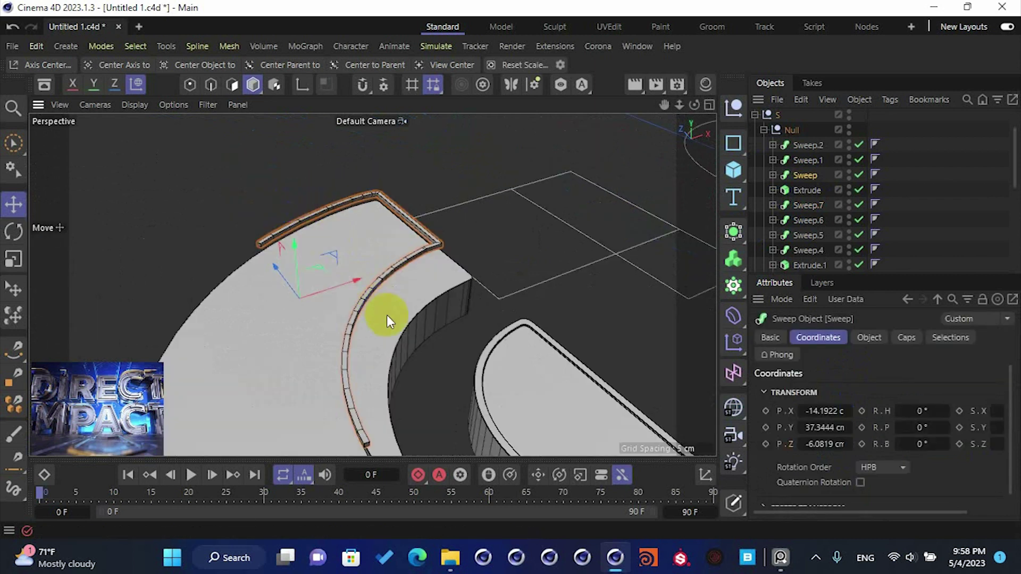
# - Set the height of the Sweep's rectangle profile to 6 cm
pyautogui.keyDown('alt'); pyautogui.moveTo(387, 315); pyautogui.dragTo(432, 294); pyautogui.keyUp('alt')
pyautogui.click(774, 175)
pyautogui.click(817, 187)
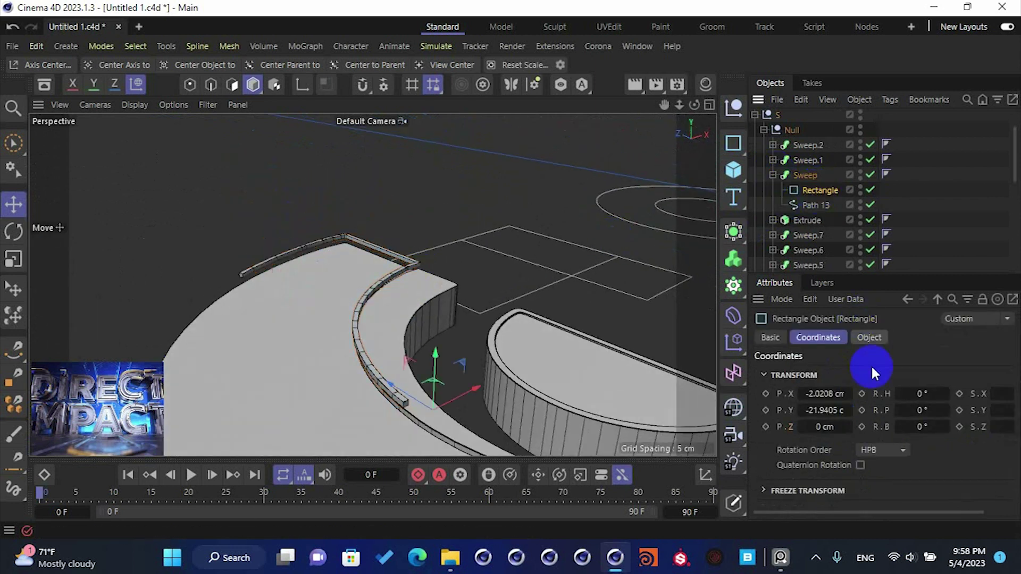
pyautogui.click(872, 337)
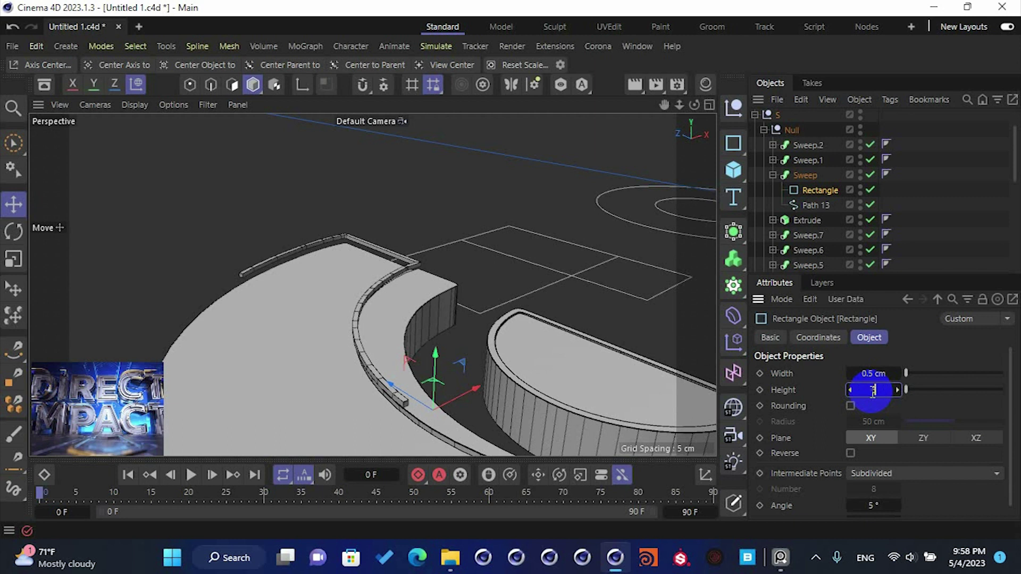
pyautogui.write('6')
pyautogui.press('Return')
# - Select the Sweep wall at the upper end of the S and move it upward along its vertical axis
pyautogui.click(429, 373)
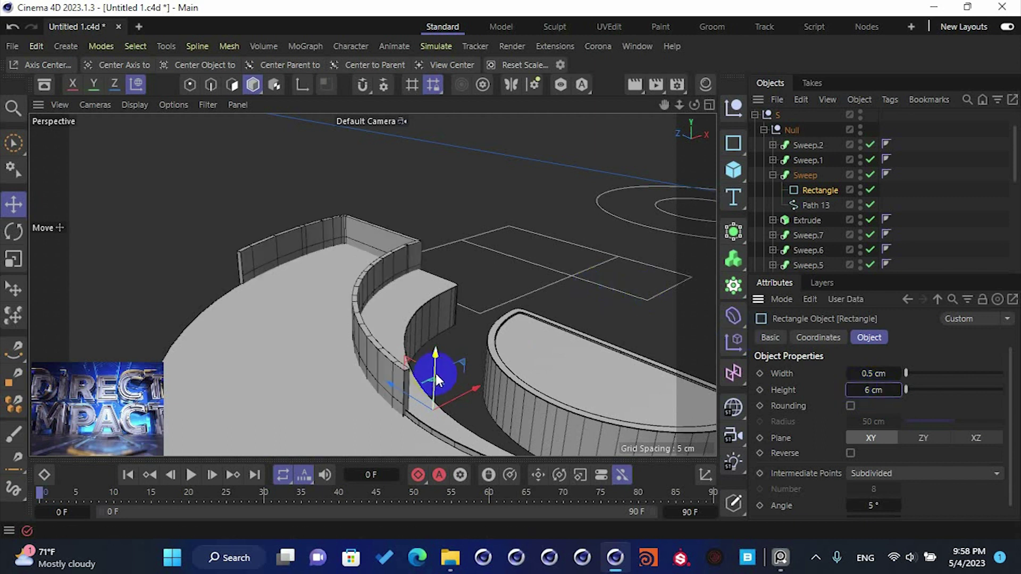
pyautogui.click(327, 269)
pyautogui.moveTo(296, 261)
pyautogui.mouseDown()
pyautogui.moveTo(294, 225)
pyautogui.moveTo(289, 247)
pyautogui.mouseUp()
pyautogui.scroll(-2, 417, 318)
pyautogui.keyDown('alt'); pyautogui.moveTo(417, 318); pyautogui.dragTo(651, 308); pyautogui.keyUp('alt')
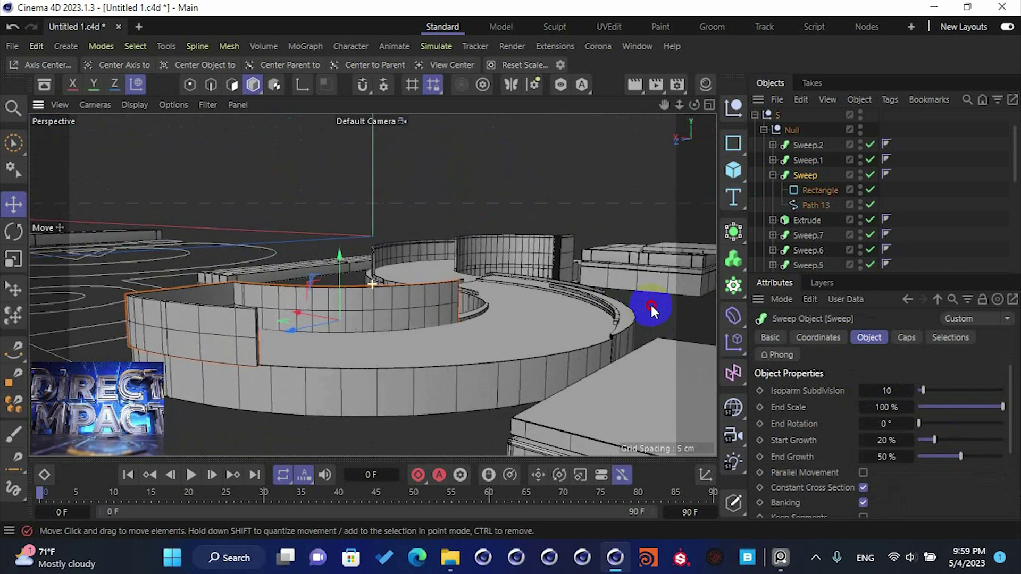
# - Set the Sweep's rectangle profile height to 10 cm and lower the wall by about 2.75 cm
pyautogui.click(822, 191)
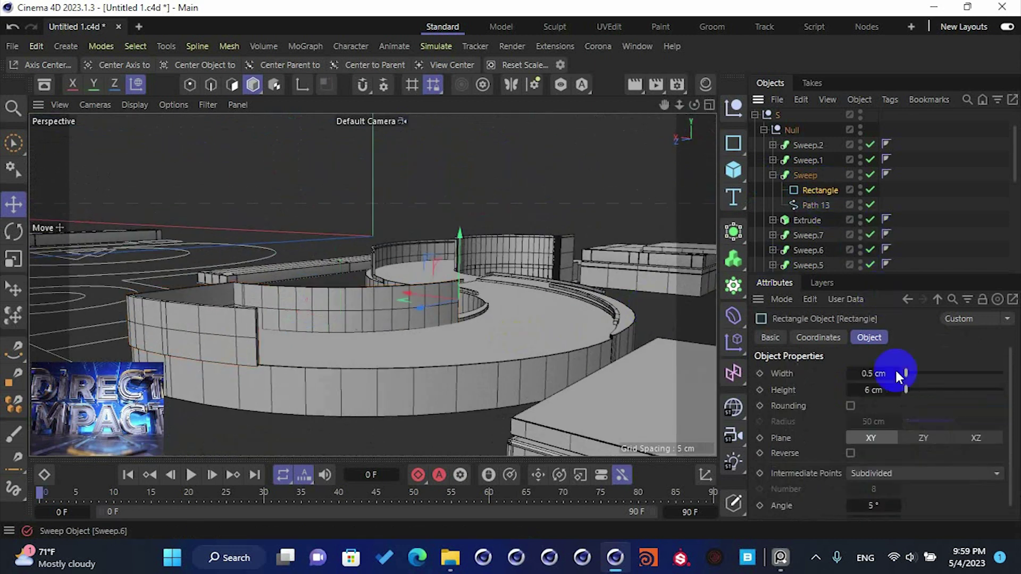
pyautogui.moveTo(874, 390); pyautogui.dragTo(877, 389)
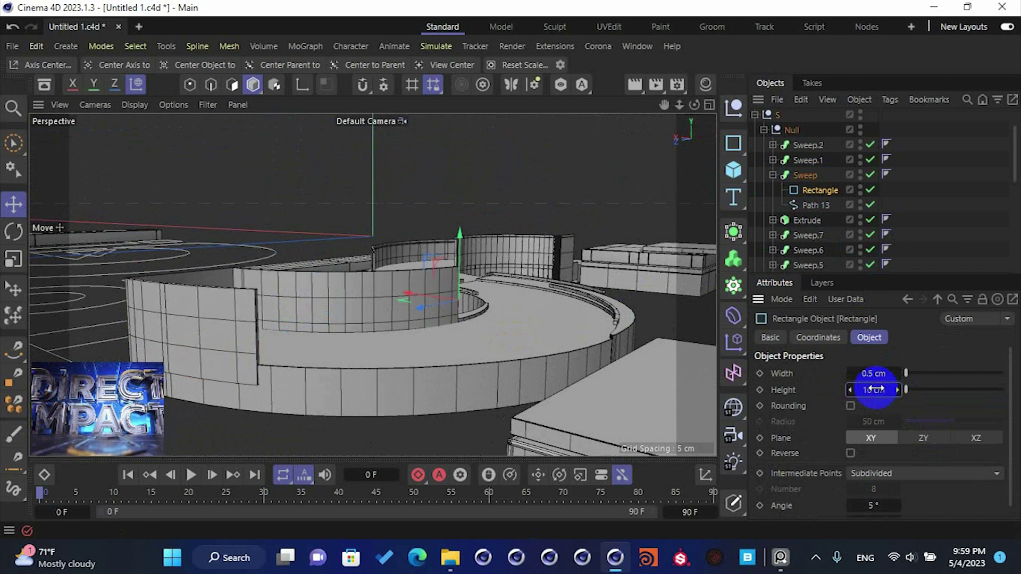
pyautogui.click(804, 175)
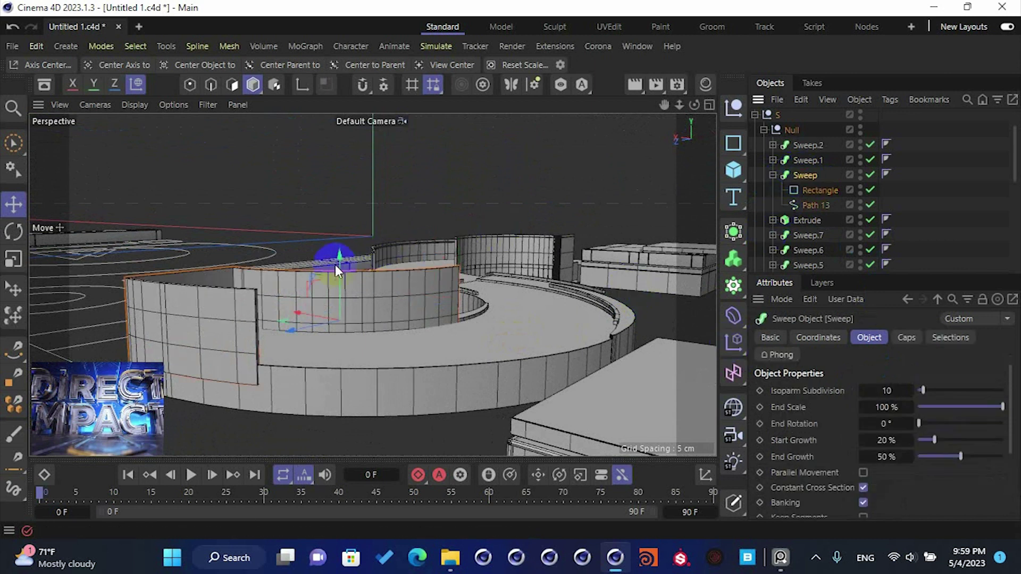
pyautogui.moveTo(335, 269); pyautogui.dragTo(324, 289)
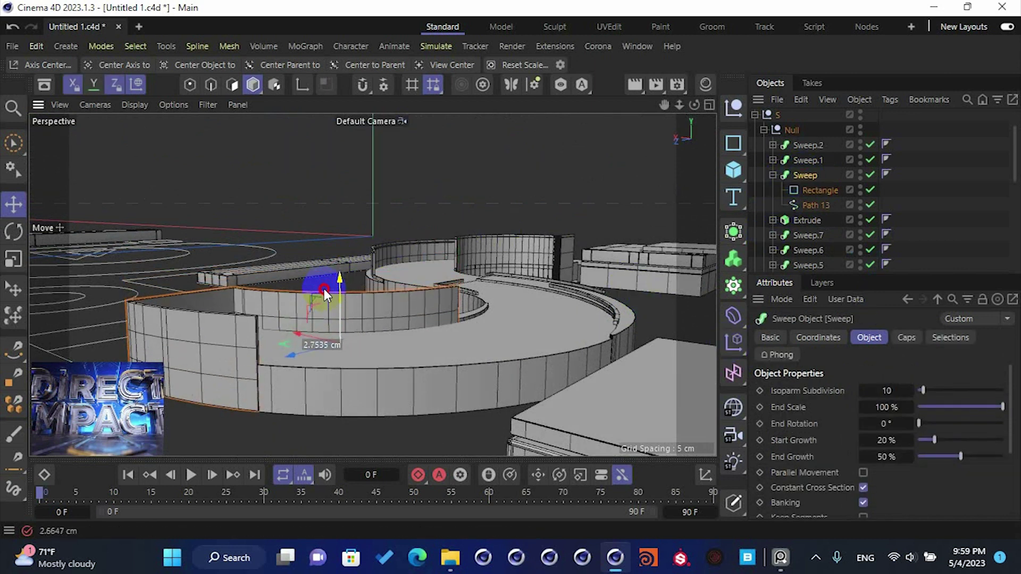
# - Fine-tune the Sweep's Z position to -4.9624 cm, aligning the wall's lower edge with the base of the S
pyautogui.click(836, 338)
pyautogui.scroll(5, 236, 400)
pyautogui.scroll(10, 236, 400)
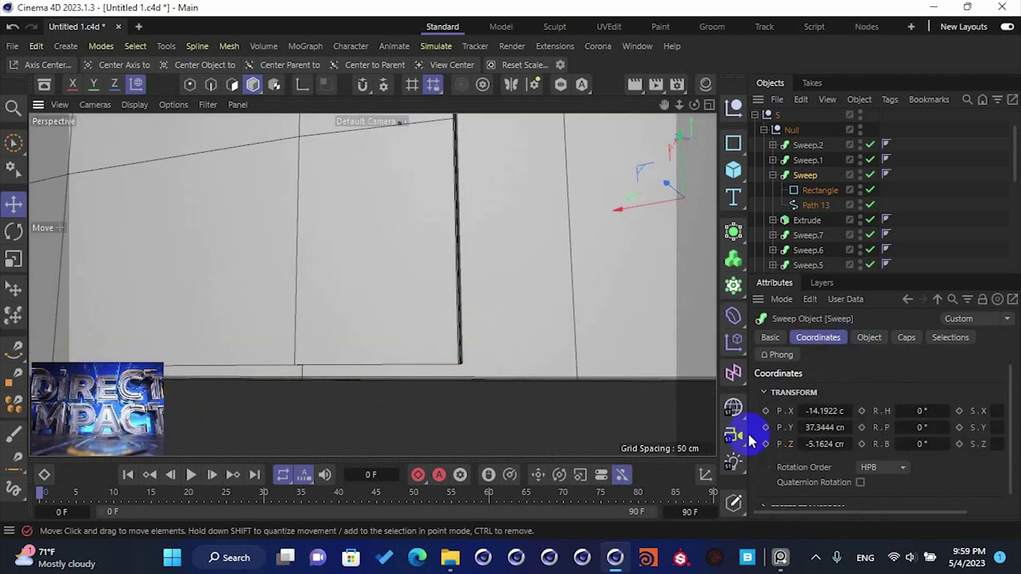
pyautogui.click(850, 444)
pyautogui.click(850, 445)
pyautogui.click(850, 445)
pyautogui.click(797, 445)
pyautogui.click(797, 444)
pyautogui.keyDown('alt'); pyautogui.click(850, 445); pyautogui.keyUp('alt')
pyautogui.scroll(-5, 488, 277)
pyautogui.keyDown('alt'); pyautogui.moveTo(486, 276); pyautogui.dragTo(374, 283); pyautogui.keyUp('alt')
pyautogui.keyDown('alt'); pyautogui.moveTo(374, 282); pyautogui.dragTo(485, 255); pyautogui.keyUp('alt')
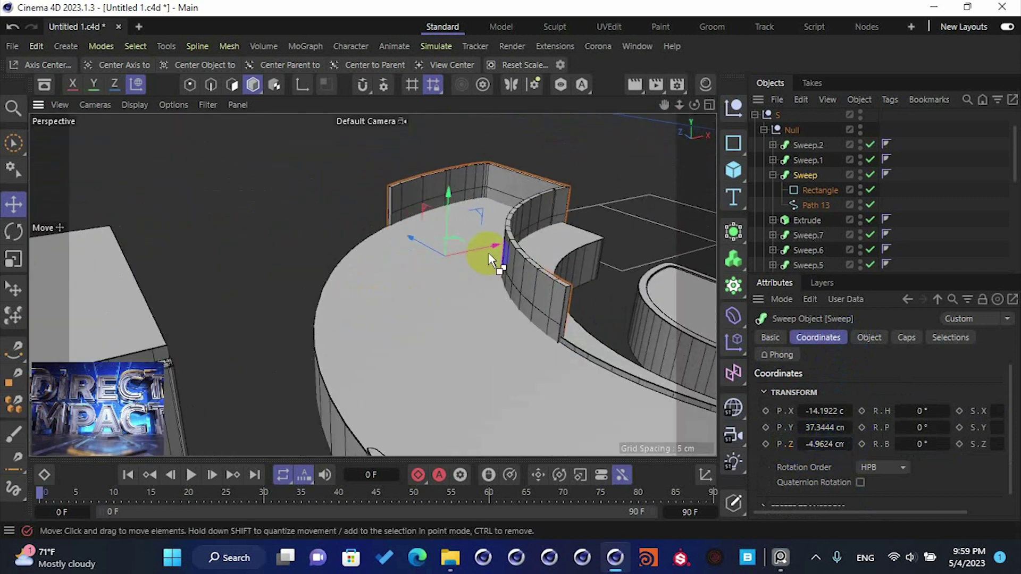
# - Reduce the Sweep's rectangle profile height, trying 6 cm and settling on 8 cm
pyautogui.click(821, 189)
pyautogui.click(871, 338)
pyautogui.doubleClick(873, 390)
pyautogui.write('6')
pyautogui.press('Return')
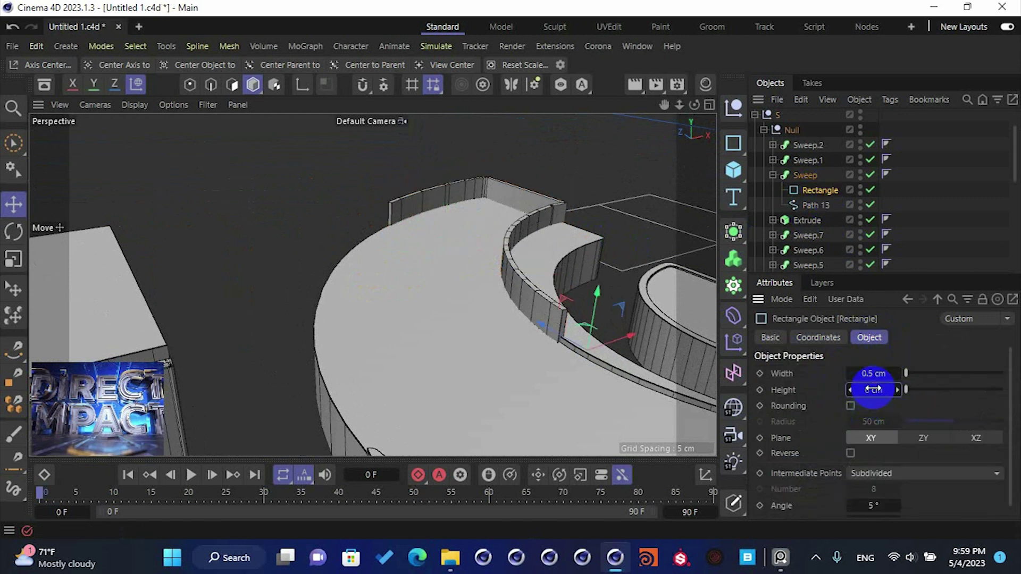
pyautogui.press('Return')
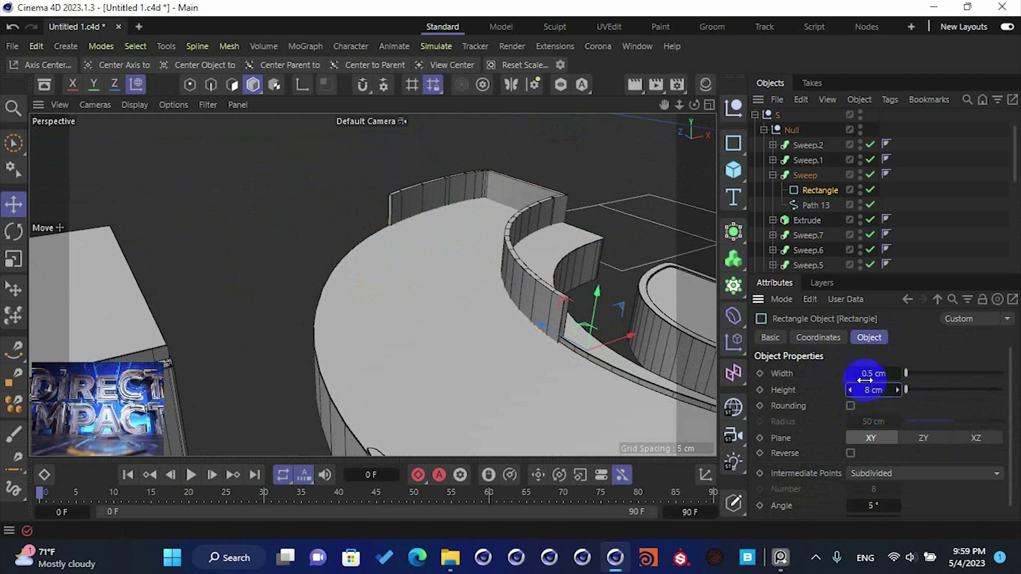
# - Adjust the Sweep's Z position to -3.9624 cm so the wall's lower edge meets the base of the S
pyautogui.keyDown('alt'); pyautogui.moveTo(304, 164); pyautogui.dragTo(401, 231); pyautogui.keyUp('alt')
pyautogui.press('s')
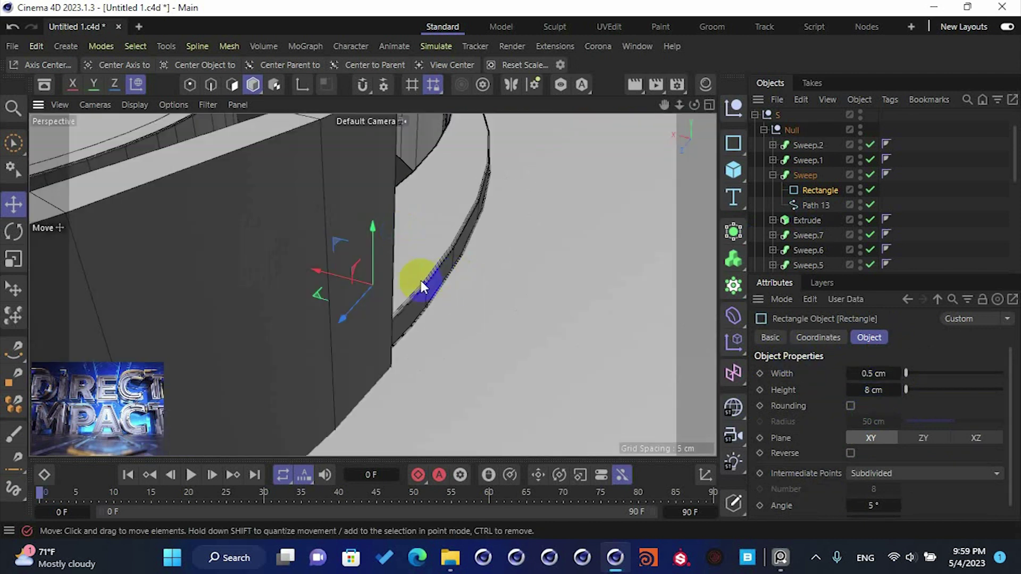
pyautogui.scroll(-8, 422, 283)
pyautogui.keyDown('alt'); pyautogui.moveTo(219, 344); pyautogui.dragTo(381, 295, button='middle'); pyautogui.keyUp('alt')
pyautogui.keyDown('alt'); pyautogui.moveTo(381, 295); pyautogui.dragTo(368, 258); pyautogui.keyUp('alt')
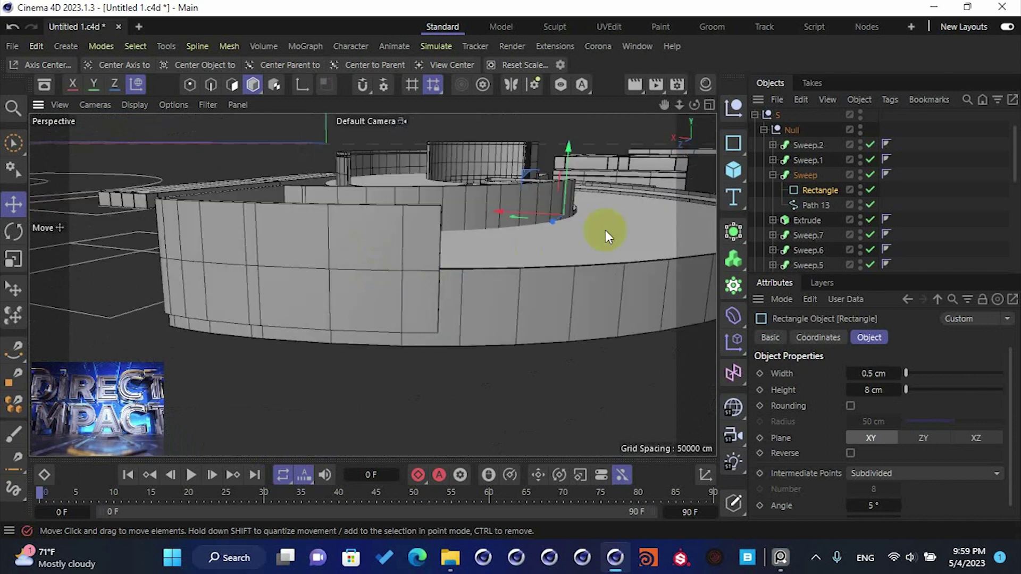
pyautogui.click(812, 175)
pyautogui.click(836, 338)
pyautogui.moveTo(850, 441); pyautogui.dragTo(848, 443)
pyautogui.keyDown('alt'); pyautogui.moveTo(482, 401); pyautogui.dragTo(431, 302, button='right'); pyautogui.keyUp('alt')
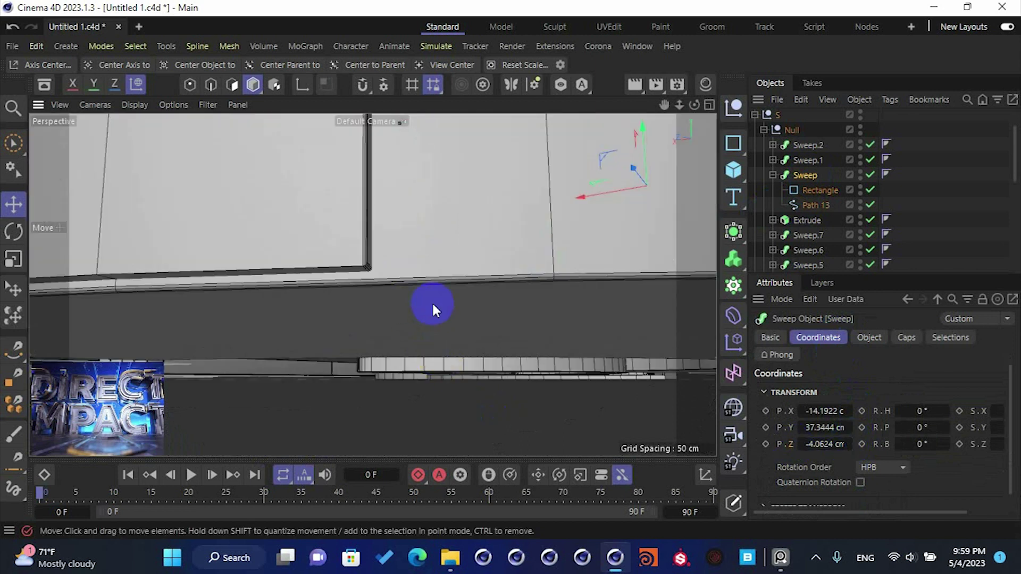
pyautogui.click(849, 443)
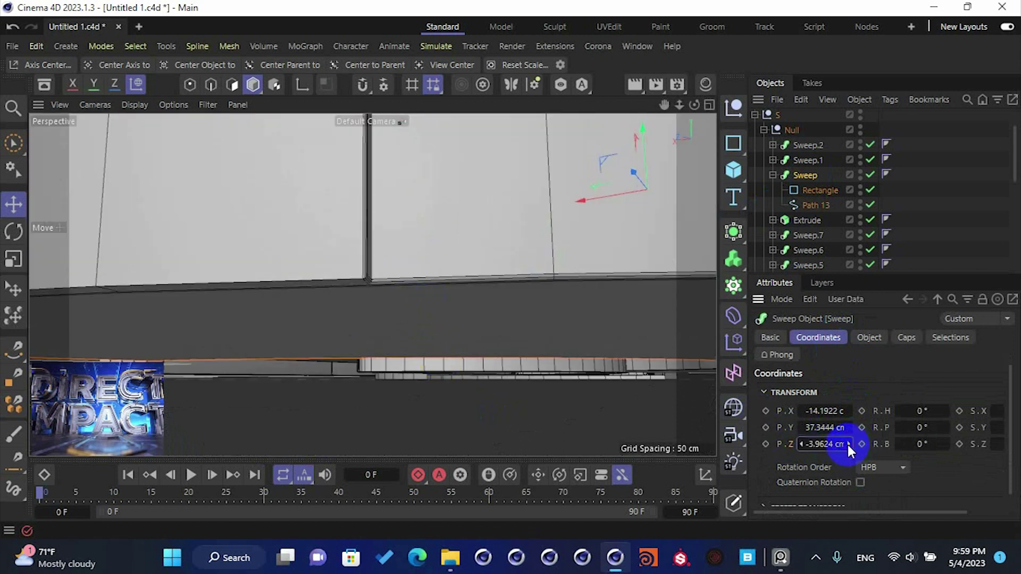
pyautogui.keyDown('alt'); pyautogui.moveTo(496, 320); pyautogui.dragTo(487, 244, button='right'); pyautogui.keyUp('alt')
pyautogui.keyDown('alt'); pyautogui.moveTo(486, 243); pyautogui.dragTo(348, 353); pyautogui.keyUp('alt')
pyautogui.keyDown('alt'); pyautogui.moveTo(349, 353); pyautogui.dragTo(362, 272, button='right'); pyautogui.keyUp('alt')
pyautogui.keyDown('alt'); pyautogui.moveTo(362, 271); pyautogui.dragTo(330, 219); pyautogui.keyUp('alt')
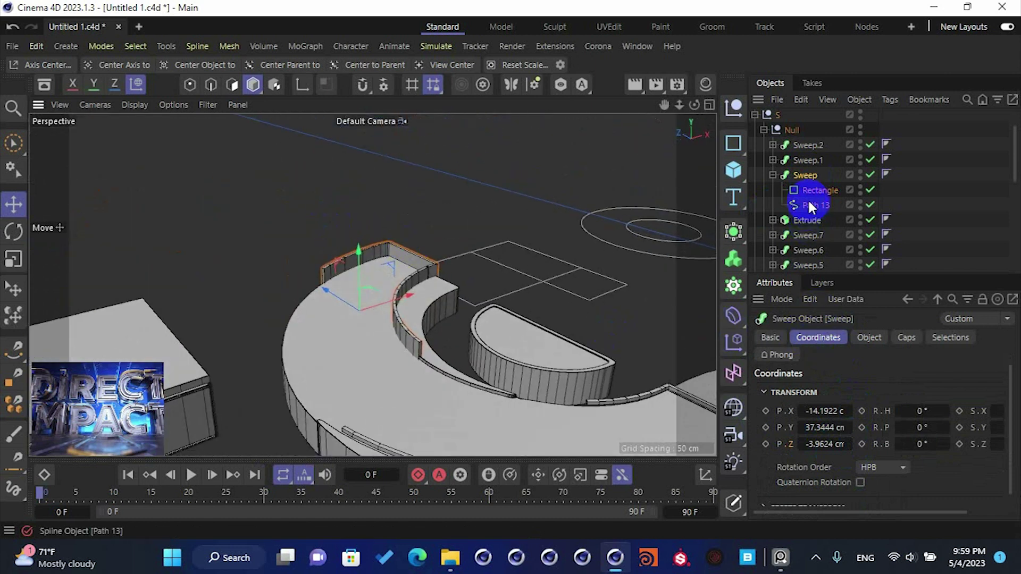
# - Set the height of the Sweep's rectangle profile to 8.5 cm
pyautogui.click(819, 190)
pyautogui.click(870, 337)
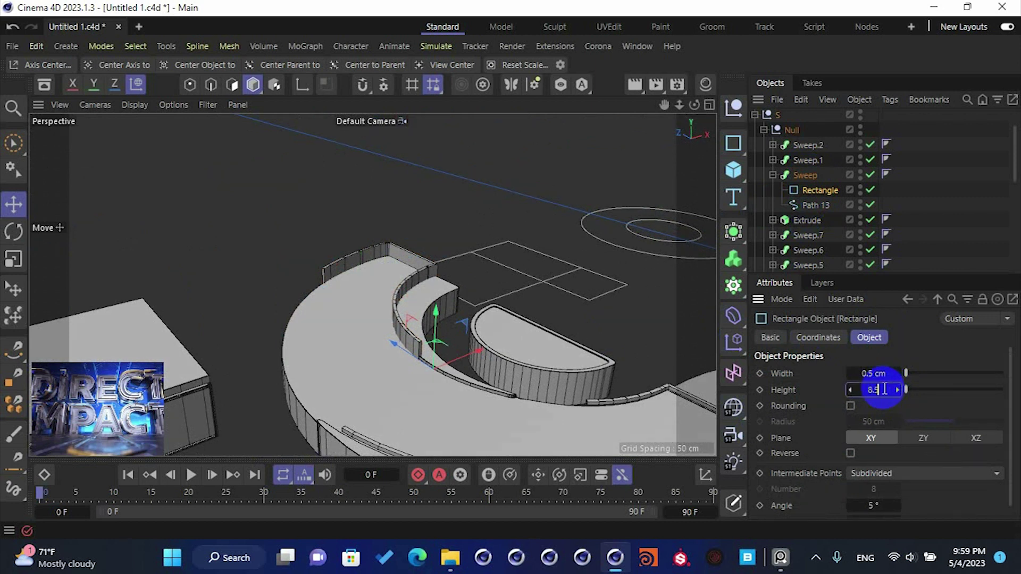
pyautogui.keyDown('alt'); pyautogui.moveTo(594, 333); pyautogui.dragTo(595, 242); pyautogui.keyUp('alt')
pyautogui.scroll(6, 410, 301)
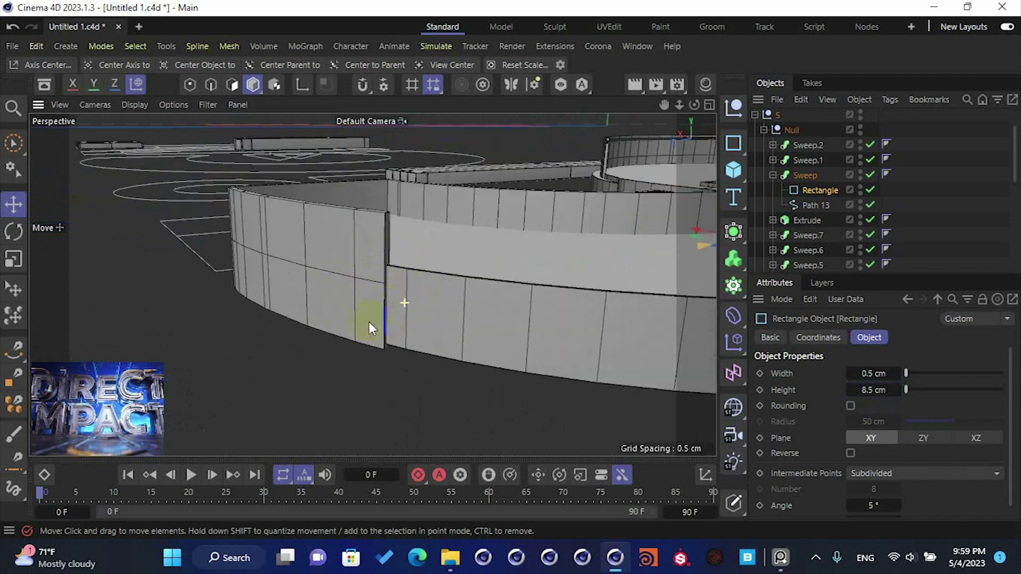
pyautogui.keyDown('alt'); pyautogui.moveTo(399, 308); pyautogui.dragTo(375, 295); pyautogui.keyUp('alt')
# - Set the Sweep's Z position to -4.2624 cm, dismissing the clock alarm that interrupts the adjustment
pyautogui.click(805, 176)
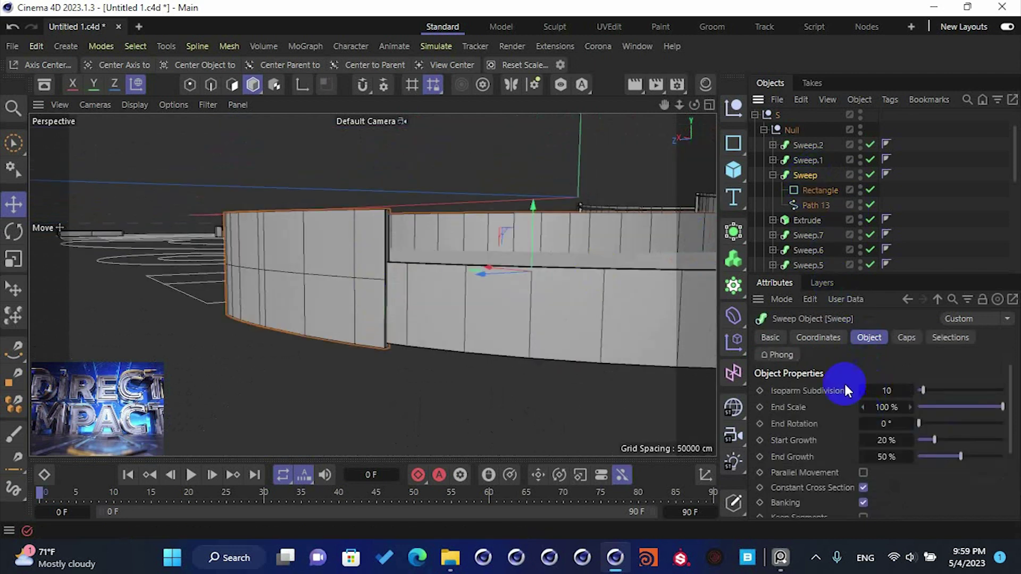
pyautogui.click(832, 337)
pyautogui.click(844, 444)
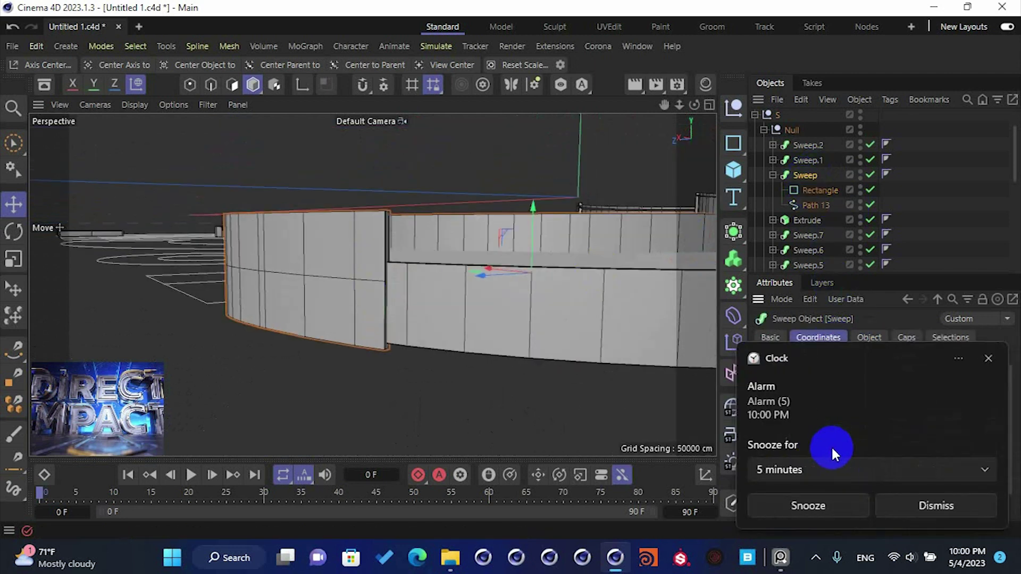
pyautogui.click(925, 502)
pyautogui.click(802, 444)
pyautogui.click(802, 444)
pyautogui.moveTo(802, 441); pyautogui.dragTo(802, 442)
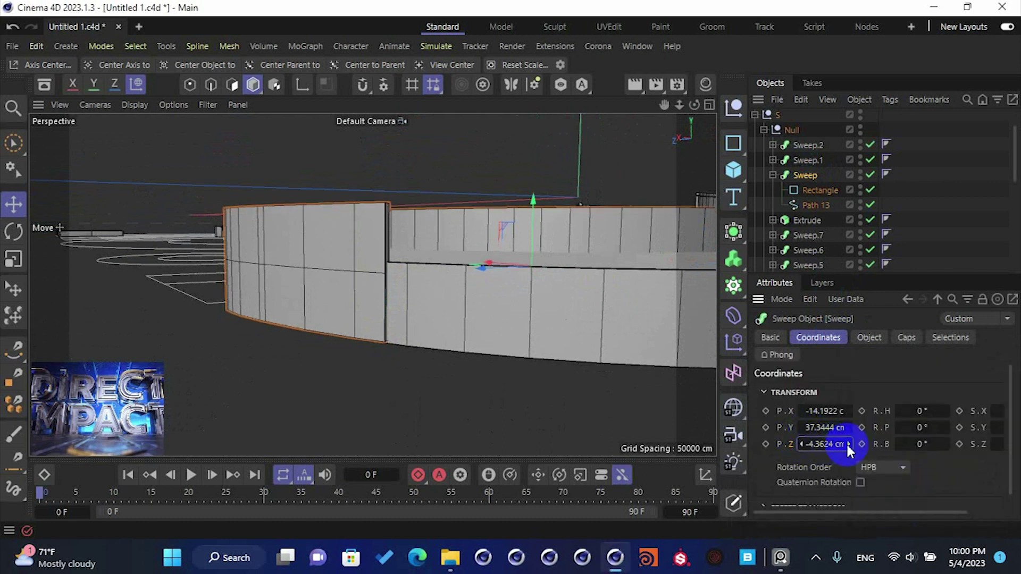
pyautogui.click(848, 444)
pyautogui.scroll(-4, 471, 219)
pyautogui.keyDown('alt'); pyautogui.moveTo(431, 247); pyautogui.dragTo(472, 267); pyautogui.keyUp('alt')
# - Duplicate the Sweep and set the copy's rectangle profile height to 0.5 cm
pyautogui.click(773, 175)
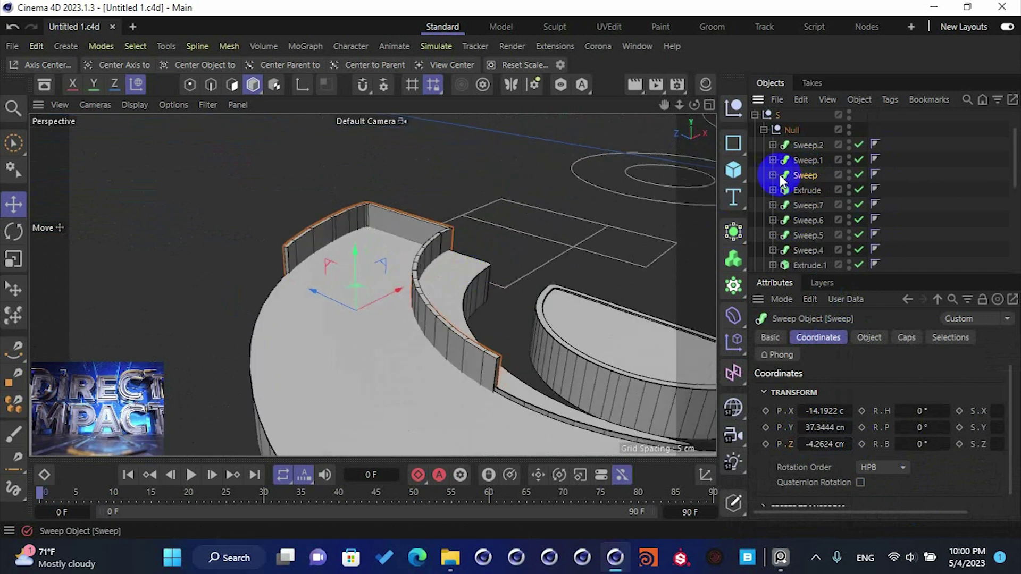
pyautogui.keyDown('ctrl'); pyautogui.moveTo(806, 176); pyautogui.dragTo(772, 171); pyautogui.keyUp('ctrl')
pyautogui.click(772, 175)
pyautogui.click(804, 190)
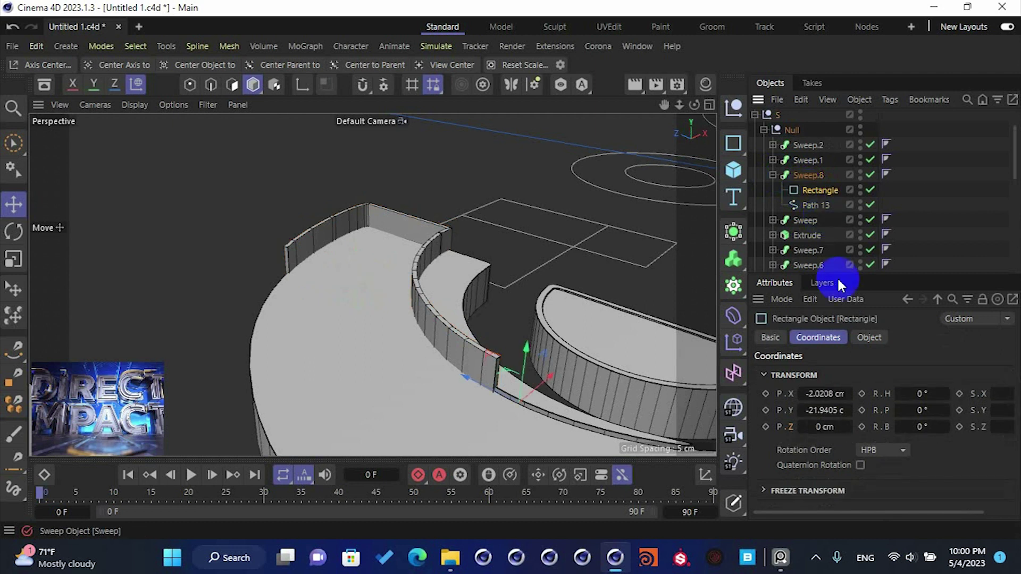
pyautogui.click(870, 338)
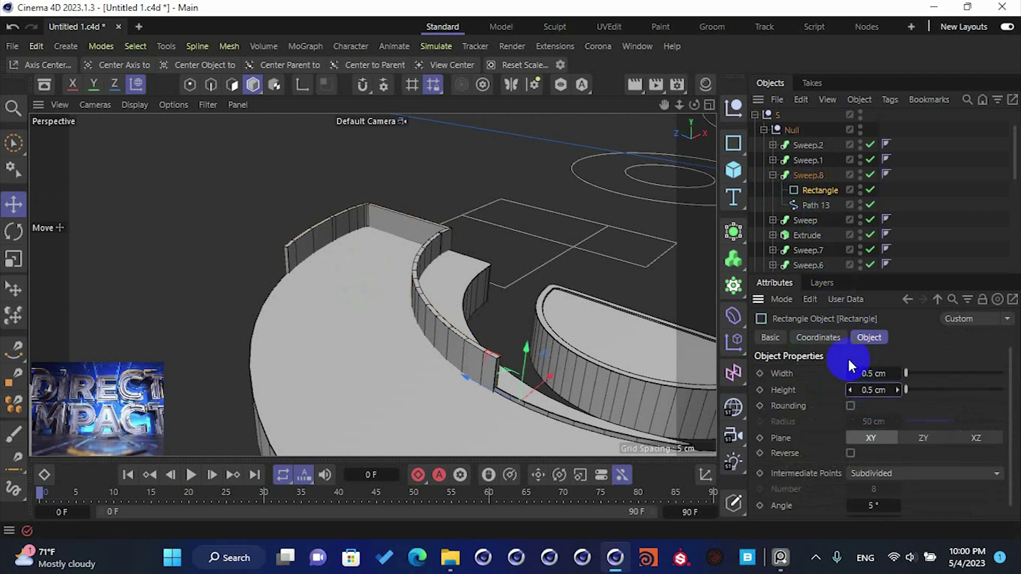
pyautogui.click(773, 175)
# - Raise the duplicated Sweep by about 4.65 cm so it caps the upper edge of the curved wall
pyautogui.click(803, 175)
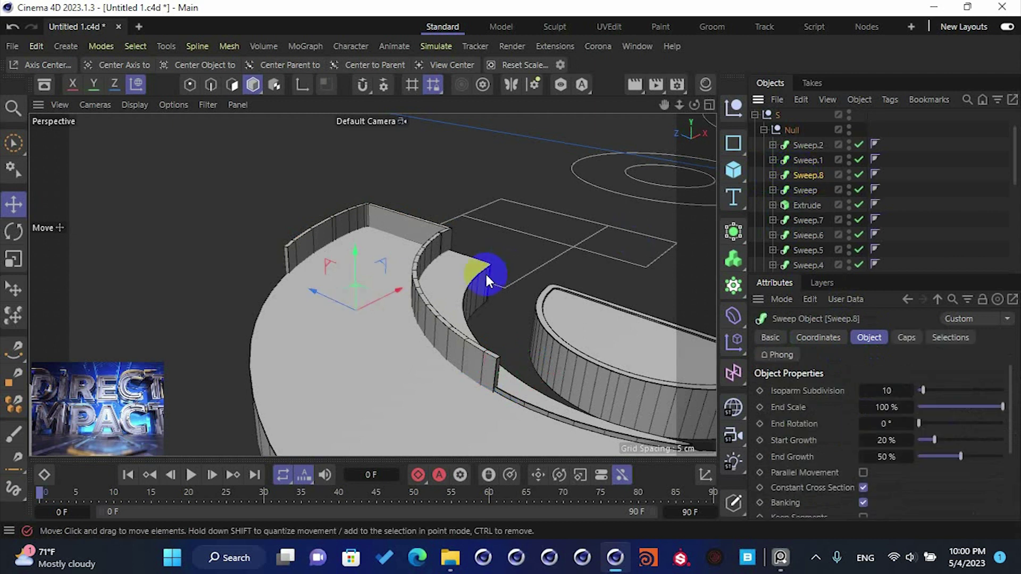
pyautogui.scroll(3, 485, 277)
pyautogui.keyDown('alt'); pyautogui.moveTo(392, 307); pyautogui.dragTo(387, 292); pyautogui.keyUp('alt')
pyautogui.moveTo(315, 283); pyautogui.dragTo(326, 228)
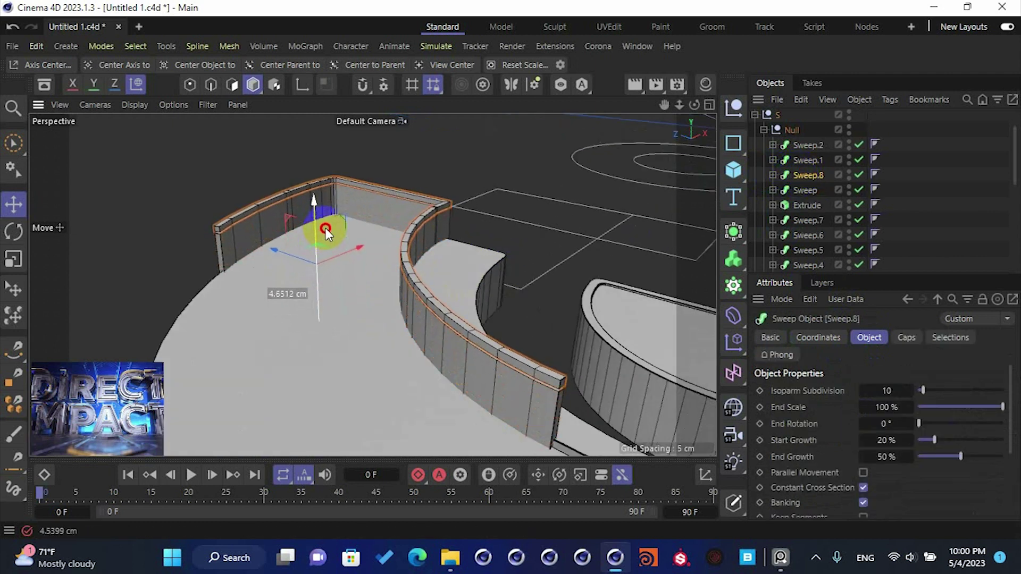
pyautogui.keyDown('alt'); pyautogui.moveTo(417, 227); pyautogui.dragTo(362, 209); pyautogui.keyUp('alt')
pyautogui.scroll(-6, 443, 216)
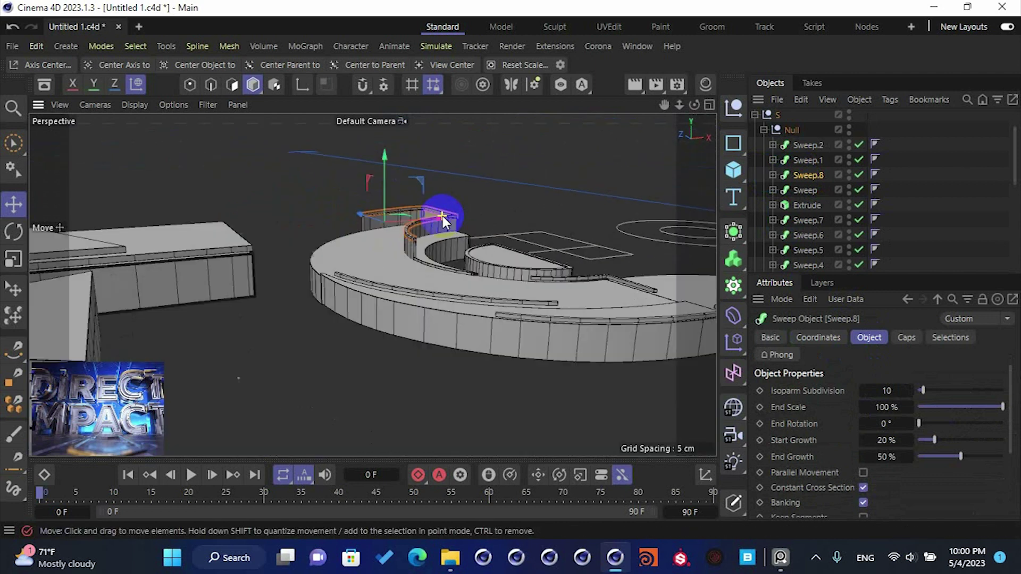
# - Save the scene
pyautogui.keyDown('alt'); pyautogui.moveTo(442, 216); pyautogui.dragTo(436, 282); pyautogui.keyUp('alt')
pyautogui.keyDown('alt'); pyautogui.moveTo(490, 252); pyautogui.dragTo(447, 275); pyautogui.keyUp('alt')
pyautogui.hotkey('ctrl', 's')
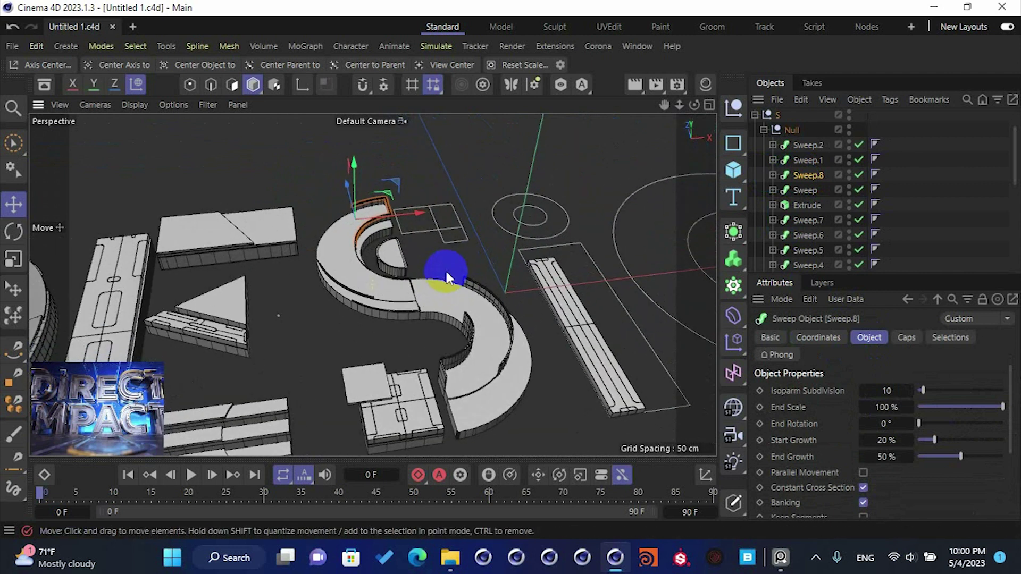
# - Set the extrusion offset of the half-round piece inside the upper curve of the S to 7.5 cm
pyautogui.click(443, 263)
pyautogui.scroll(6, 429, 263)
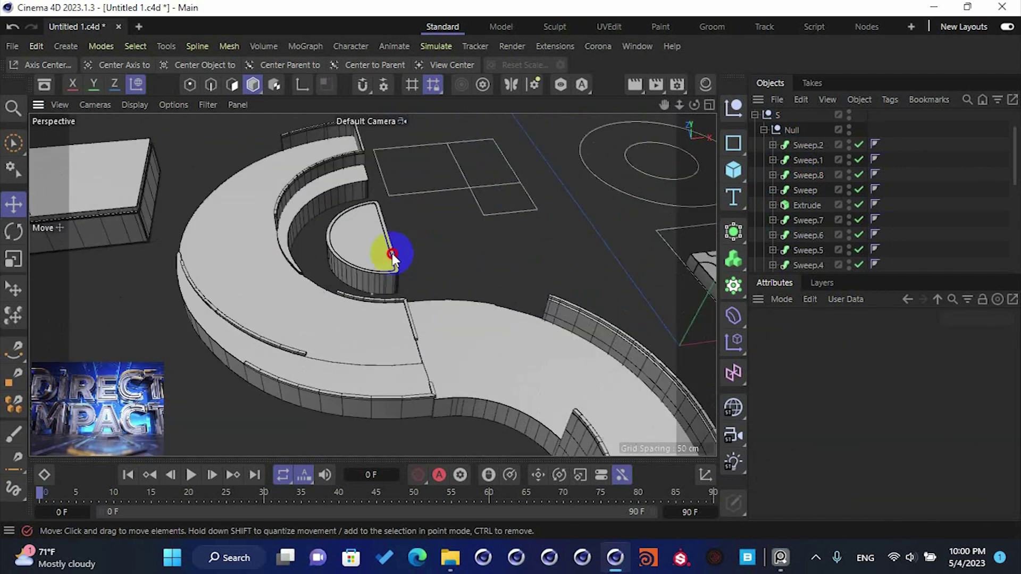
pyautogui.scroll(5, 386, 248)
pyautogui.click(386, 248)
pyautogui.scroll(4, 386, 248)
pyautogui.keyDown('alt'); pyautogui.moveTo(386, 248); pyautogui.dragTo(493, 237); pyautogui.keyUp('alt')
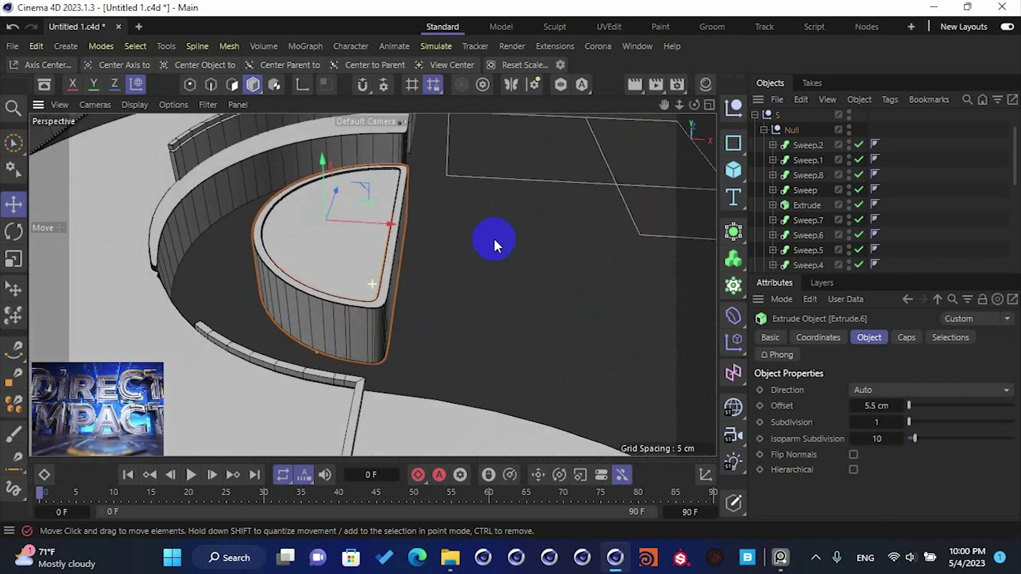
pyautogui.scroll(-3, 803, 189)
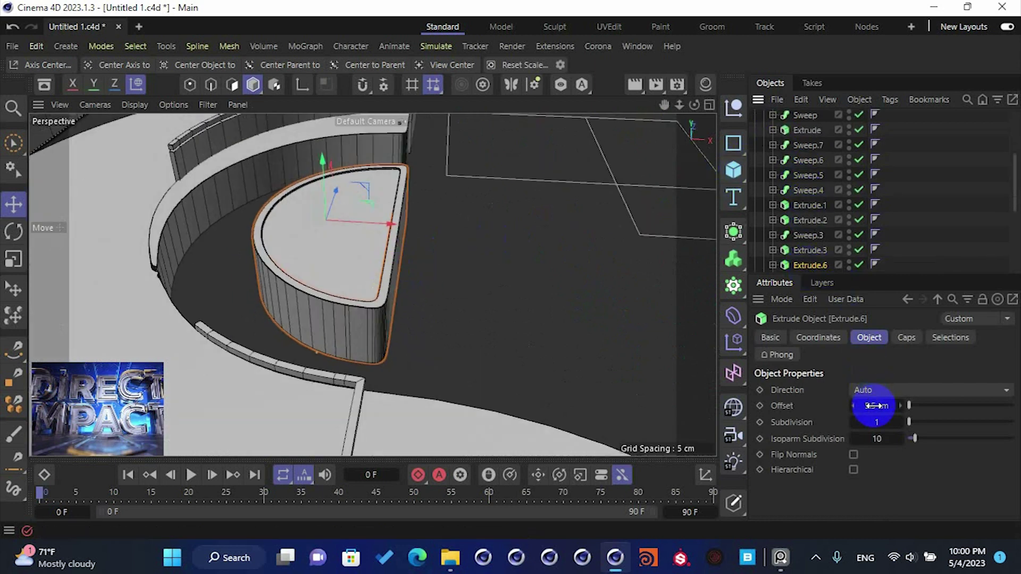
pyautogui.moveTo(888, 405); pyautogui.dragTo(899, 401)
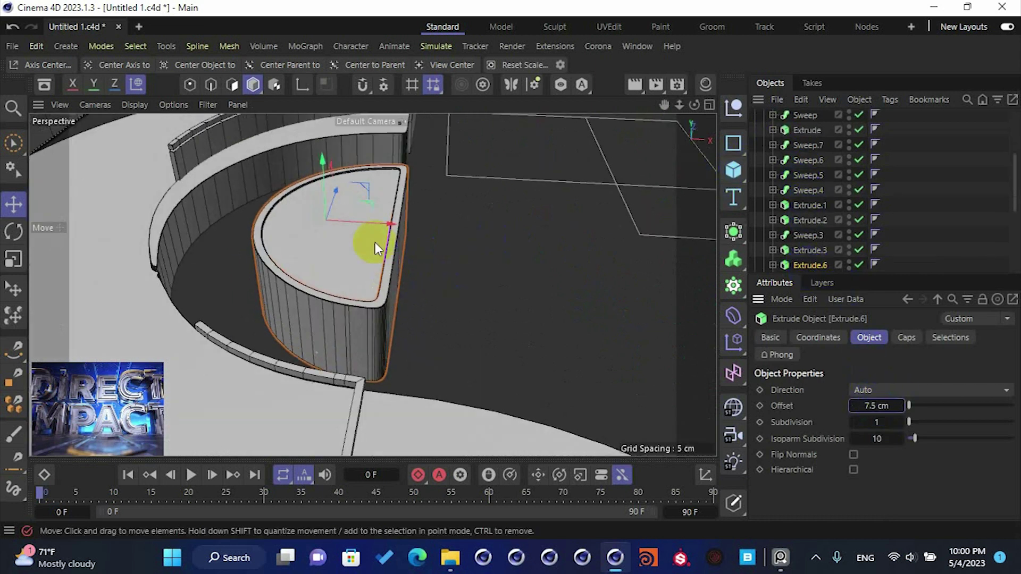
# - Move the half-round extrusion slightly upward along its vertical axis
pyautogui.moveTo(327, 192); pyautogui.dragTo(323, 189)
pyautogui.keyDown('alt'); pyautogui.moveTo(368, 222); pyautogui.dragTo(494, 321); pyautogui.keyUp('alt')
pyautogui.scroll(-3, 481, 232)
pyautogui.scroll(-4, 480, 232)
pyautogui.scroll(-4, 440, 240)
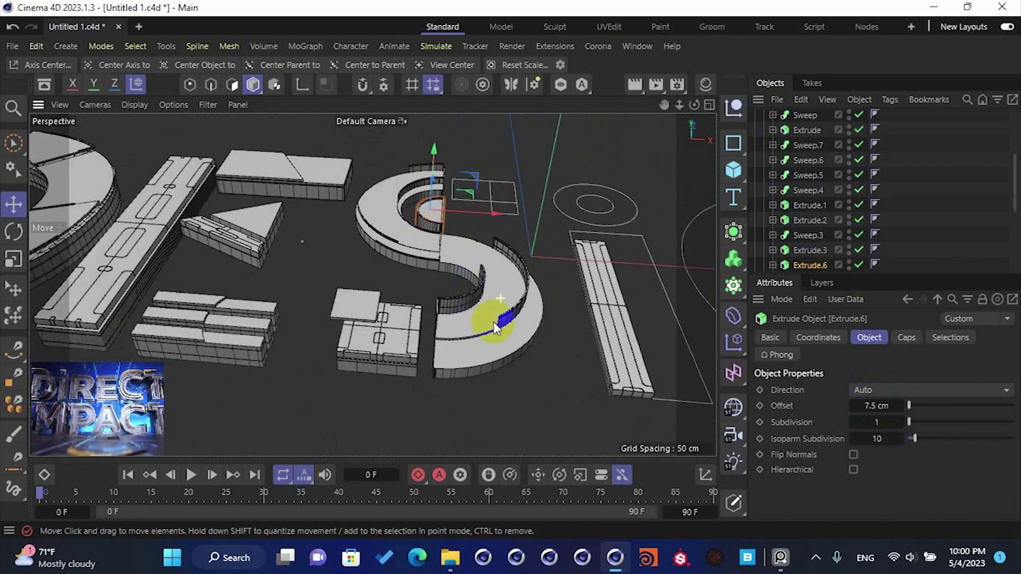
# - Duplicate the outline spline Path 22 of the outer lower S extrusion (Extrude.2) and place the copy outside that extrusion
pyautogui.keyDown('alt'); pyautogui.moveTo(521, 359); pyautogui.dragTo(503, 347); pyautogui.keyUp('alt')
pyautogui.click(503, 347)
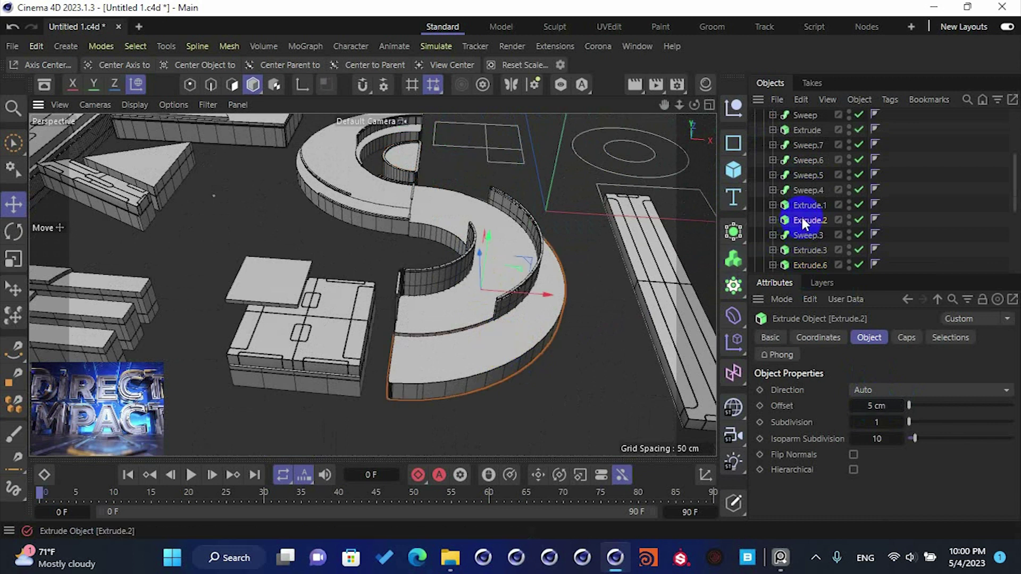
pyautogui.click(772, 220)
pyautogui.click(816, 235)
pyautogui.moveTo(826, 235)
pyautogui.mouseDown()
pyautogui.moveTo(814, 202)
pyautogui.moveTo(784, 228)
pyautogui.moveTo(807, 228)
pyautogui.mouseUp()
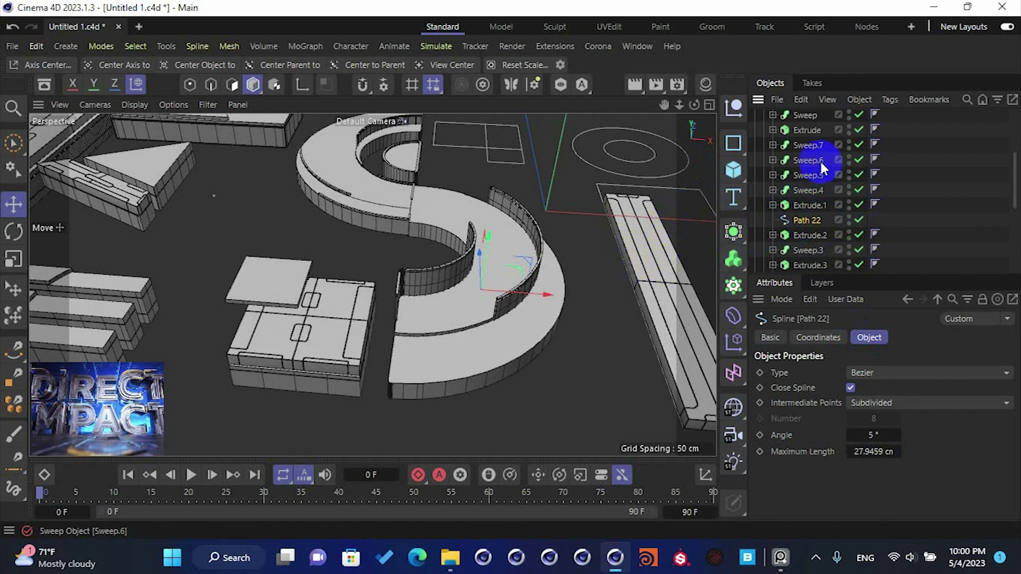
# - Duplicate Sweep.5 and replace the copy's Path 16 spline with the duplicated Path 22 outline
pyautogui.click(808, 175)
pyautogui.moveTo(811, 183); pyautogui.dragTo(811, 223)
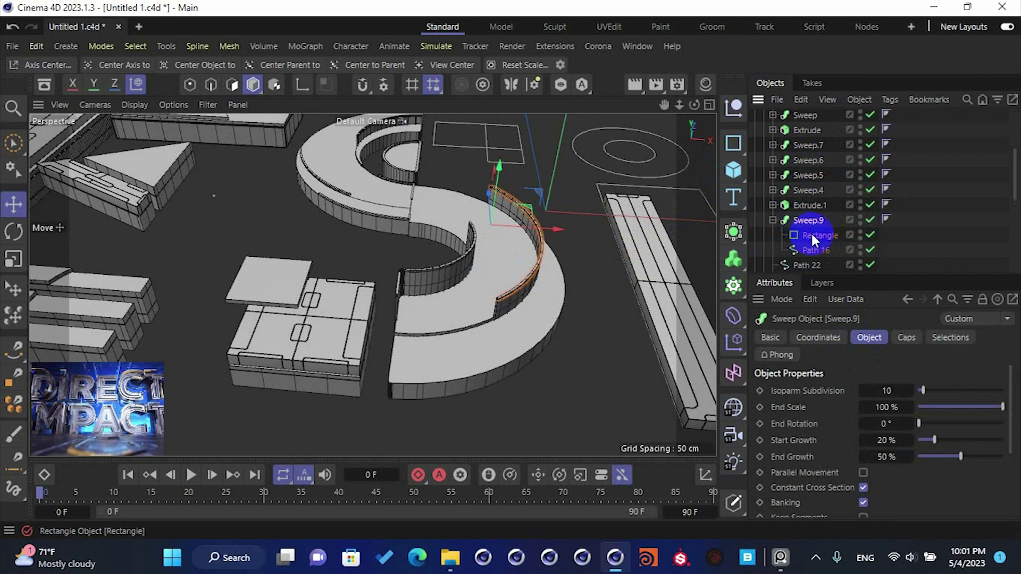
pyautogui.click(808, 252)
pyautogui.press('Delete')
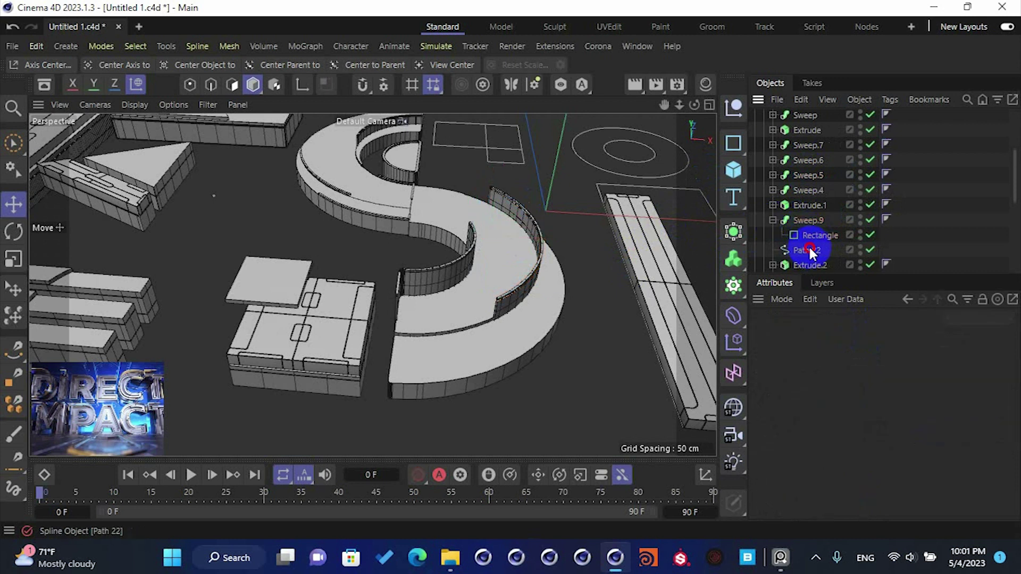
pyautogui.moveTo(822, 244); pyautogui.dragTo(821, 237)
pyautogui.click(808, 220)
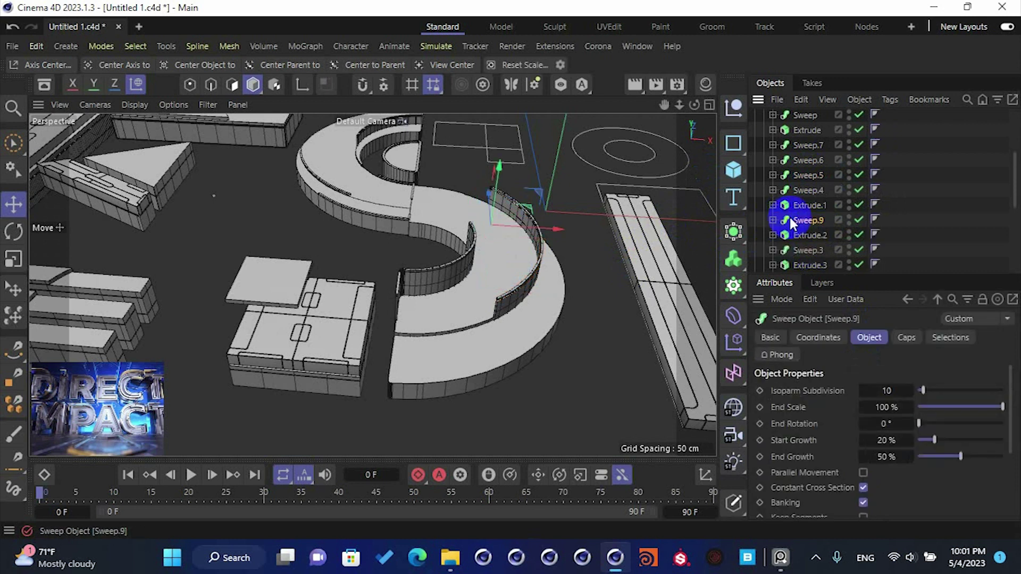
pyautogui.click(773, 220)
# - Examine how the rebuilt sweep follows the S outline in the top view and in perspective
pyautogui.scroll(2, 513, 295)
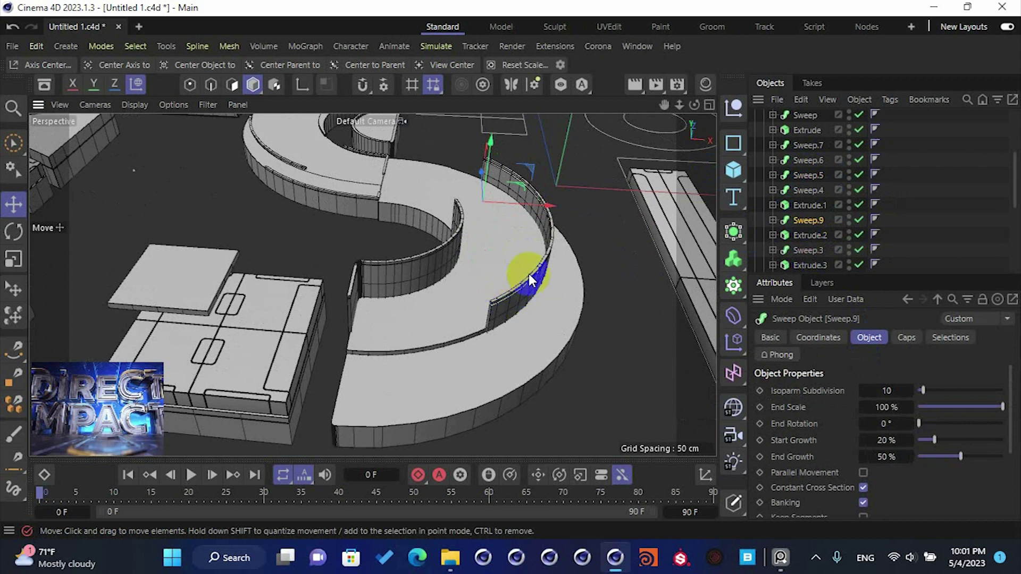
pyautogui.middleClick(529, 274)
pyautogui.middleClick(567, 229)
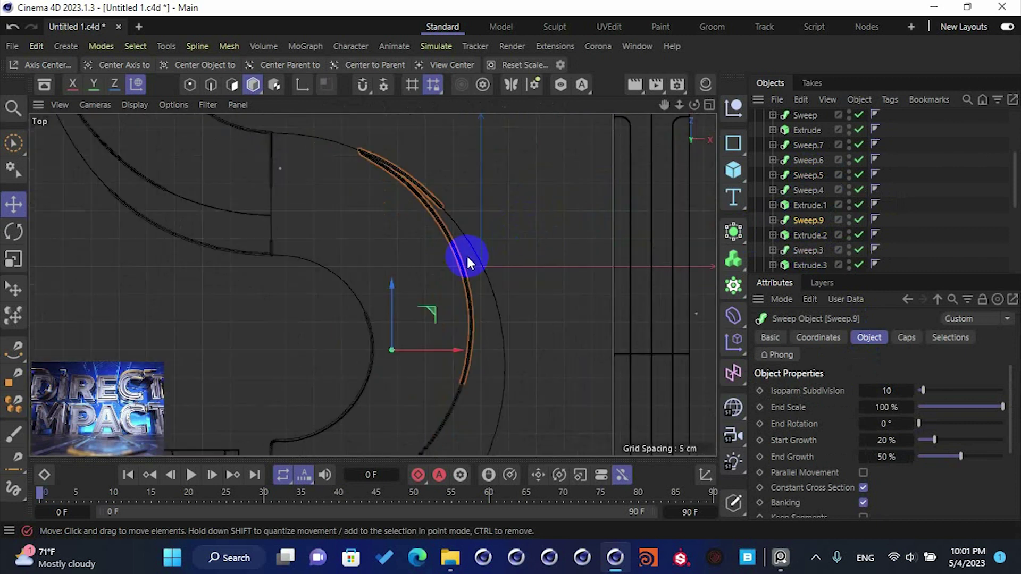
pyautogui.middleClick(468, 258)
pyautogui.middleClick(403, 253)
pyautogui.middleClick(404, 254)
pyautogui.middleClick(301, 236)
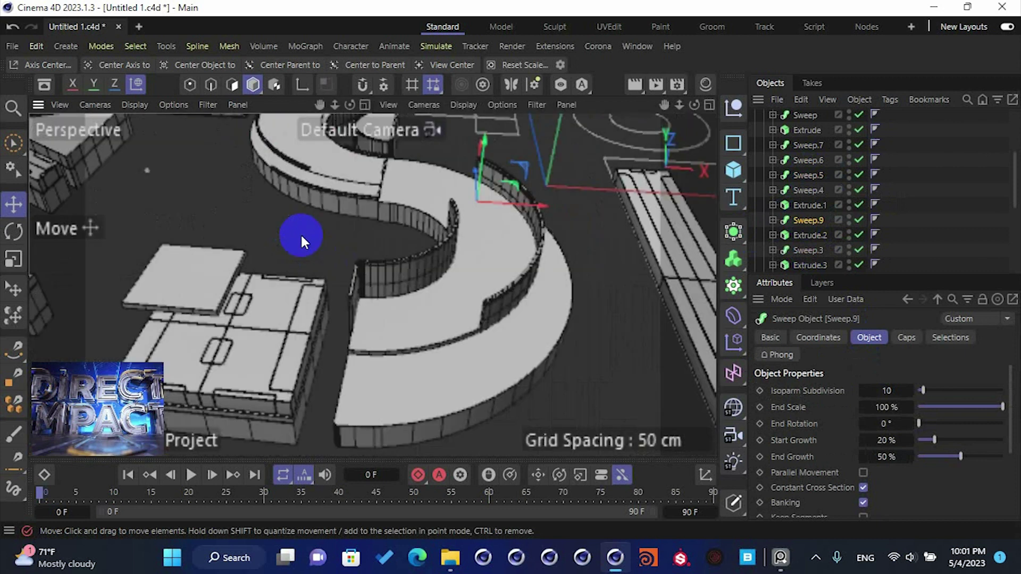
pyautogui.keyDown('alt'); pyautogui.moveTo(464, 318); pyautogui.dragTo(406, 317, button='middle'); pyautogui.keyUp('alt')
# - Raise the new sweep along its vertical axis onto the upper rim of the outer lower S segment
pyautogui.click(810, 218)
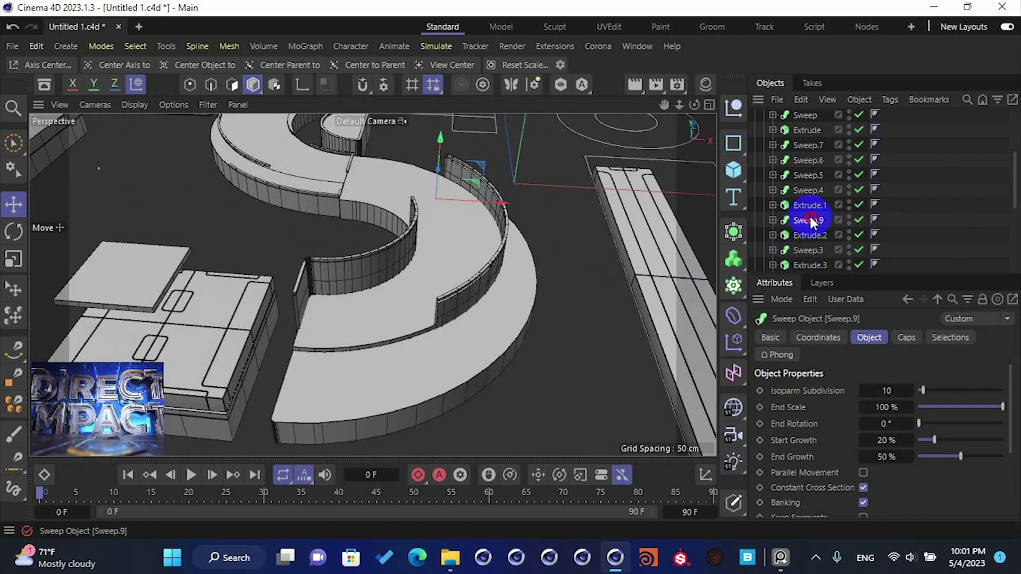
pyautogui.click(773, 220)
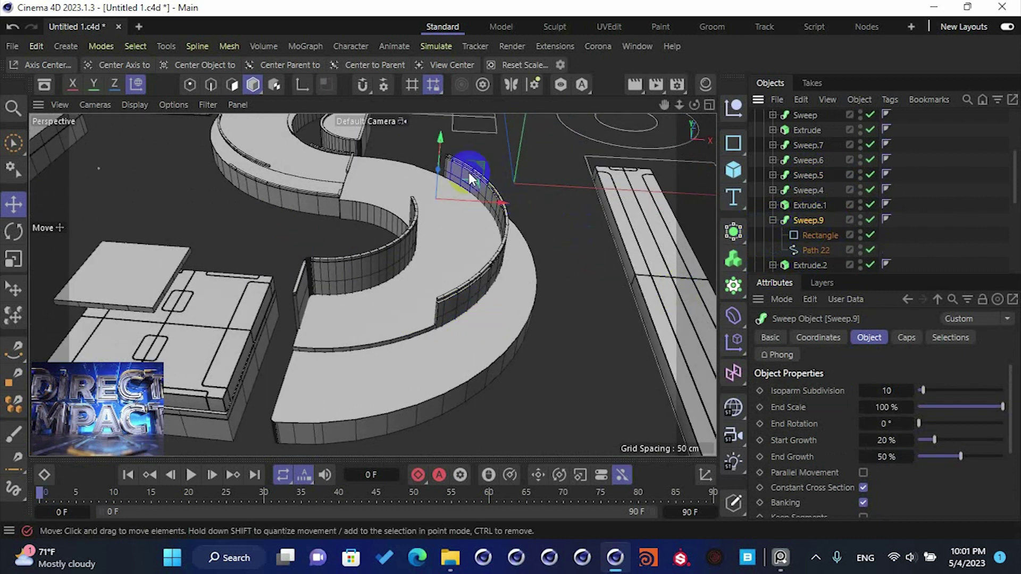
pyautogui.moveTo(445, 164); pyautogui.dragTo(446, 132)
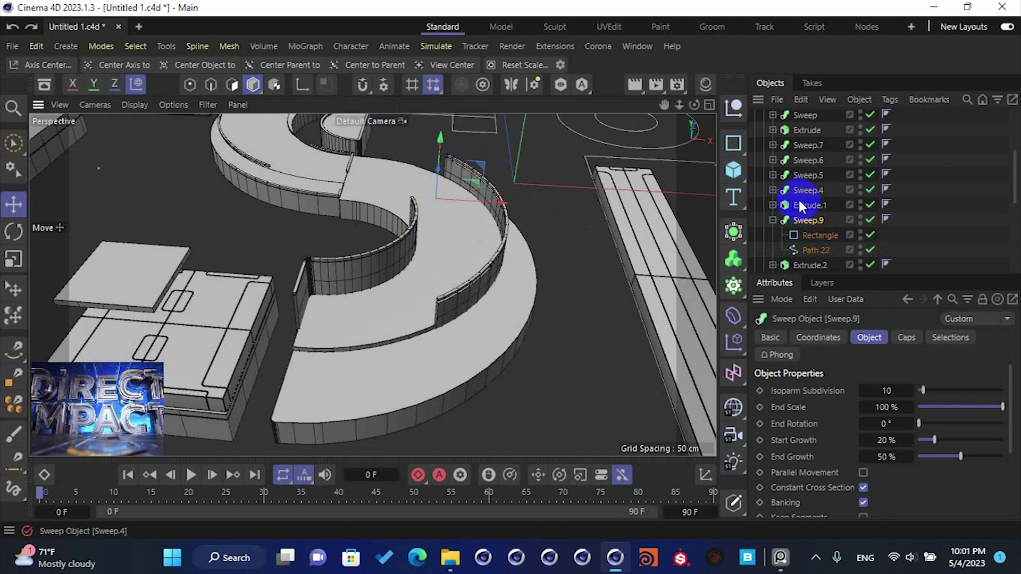
pyautogui.click(773, 221)
pyautogui.keyDown('alt'); pyautogui.moveTo(525, 257); pyautogui.dragTo(449, 191); pyautogui.keyUp('alt')
pyautogui.moveTo(462, 150)
pyautogui.mouseDown()
pyautogui.moveTo(465, 119)
pyautogui.moveTo(464, 134)
pyautogui.mouseUp()
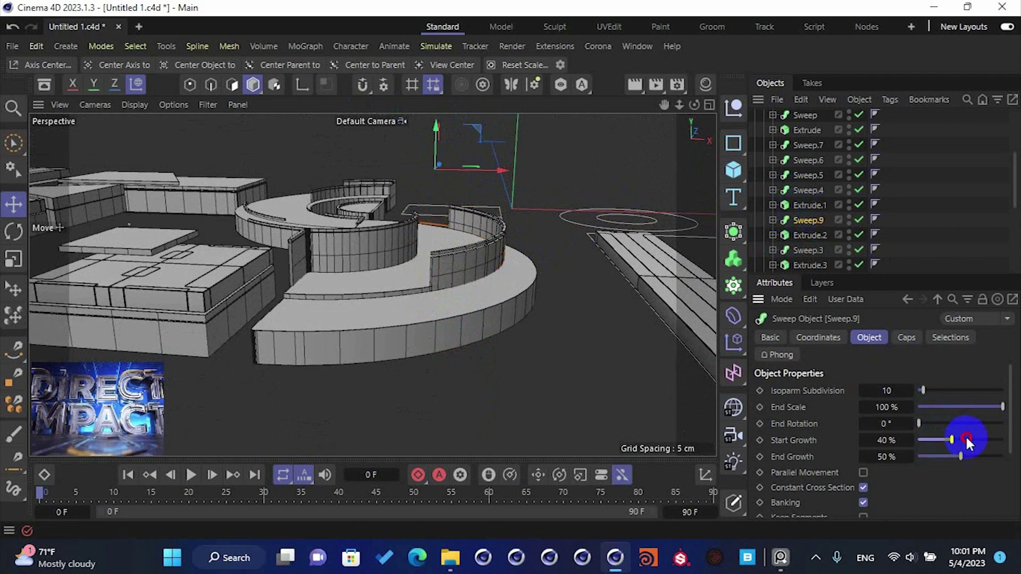
# - Set the new sweep's start growth to 100% and end growth to 0% so it runs around the whole outline
pyautogui.moveTo(967, 441); pyautogui.dragTo(1013, 444)
pyautogui.moveTo(952, 463); pyautogui.dragTo(857, 454)
pyautogui.keyDown('alt'); pyautogui.moveTo(343, 279); pyautogui.dragTo(403, 317, button='right'); pyautogui.keyUp('alt')
pyautogui.keyDown('alt'); pyautogui.moveTo(403, 317); pyautogui.dragTo(412, 304); pyautogui.keyUp('alt')
pyautogui.click(810, 220)
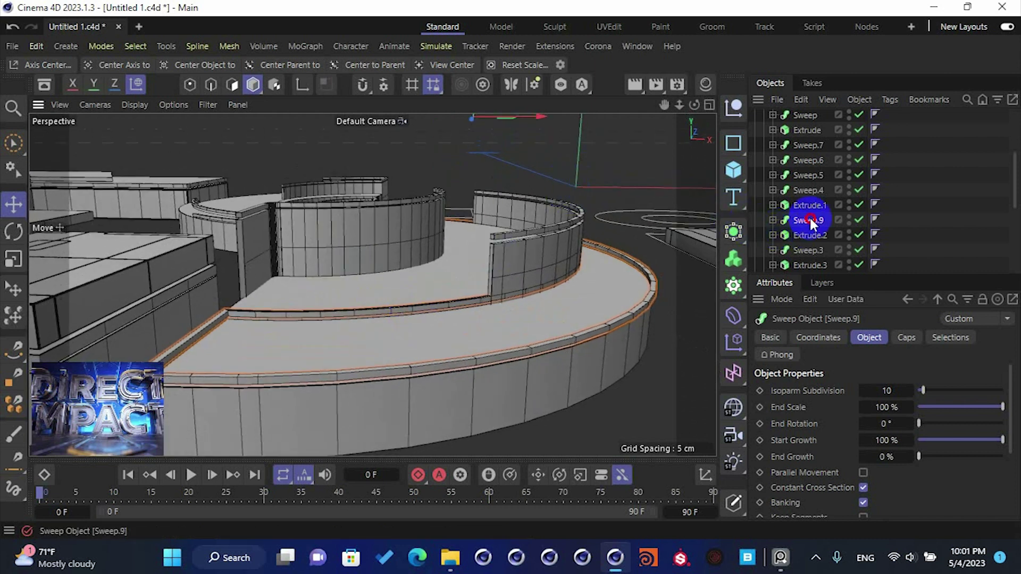
# - Lower only the new sweep's axis in the front view until it is level with the sweep's geometry
pyautogui.middleClick(631, 239)
pyautogui.middleClick(595, 334)
pyautogui.scroll(-2, 392, 247)
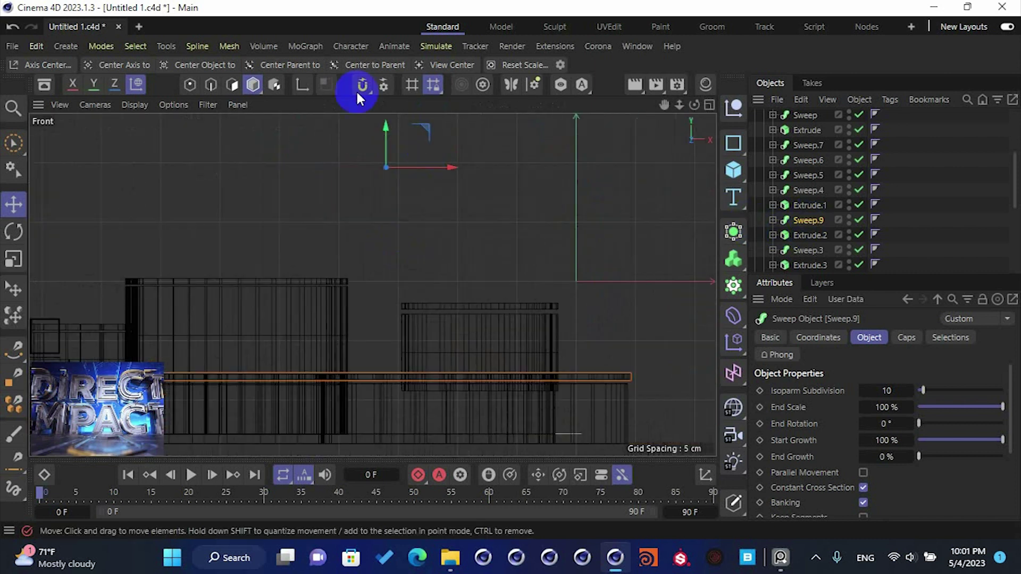
pyautogui.press('l')
pyautogui.moveTo(387, 154); pyautogui.dragTo(387, 347)
pyautogui.click(302, 85)
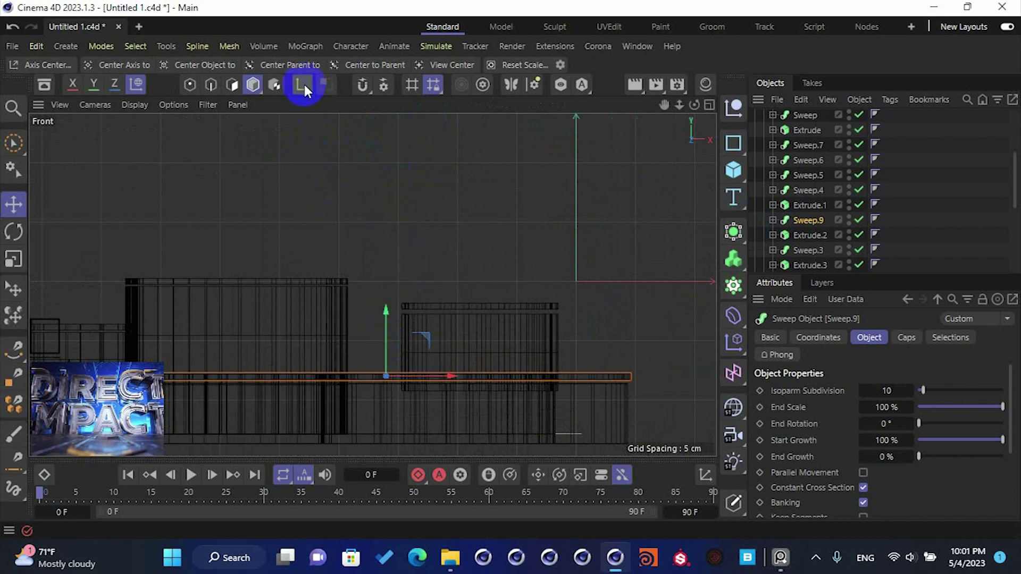
pyautogui.middleClick(411, 286)
pyautogui.middleClick(305, 190)
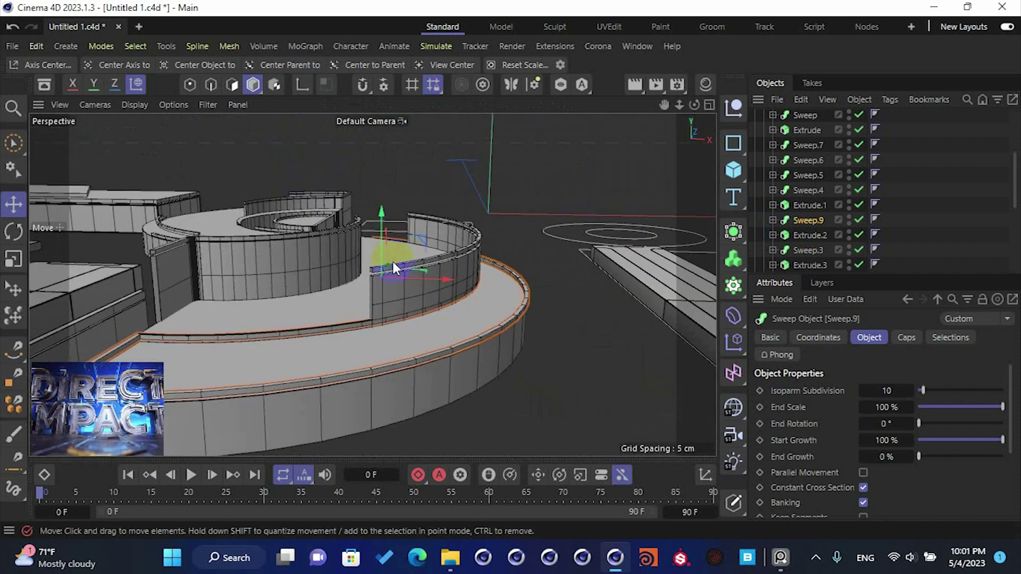
# - Limit the rim sweep to part of the outer curve with start growth 88% and end growth 54%
pyautogui.keyDown('alt'); pyautogui.moveTo(425, 290); pyautogui.dragTo(557, 253, button='middle'); pyautogui.keyUp('alt')
pyautogui.scroll(3, 469, 311)
pyautogui.keyDown('alt'); pyautogui.moveTo(468, 312); pyautogui.dragTo(473, 282); pyautogui.keyUp('alt')
pyautogui.click(804, 221)
pyautogui.moveTo(976, 433); pyautogui.dragTo(1005, 442)
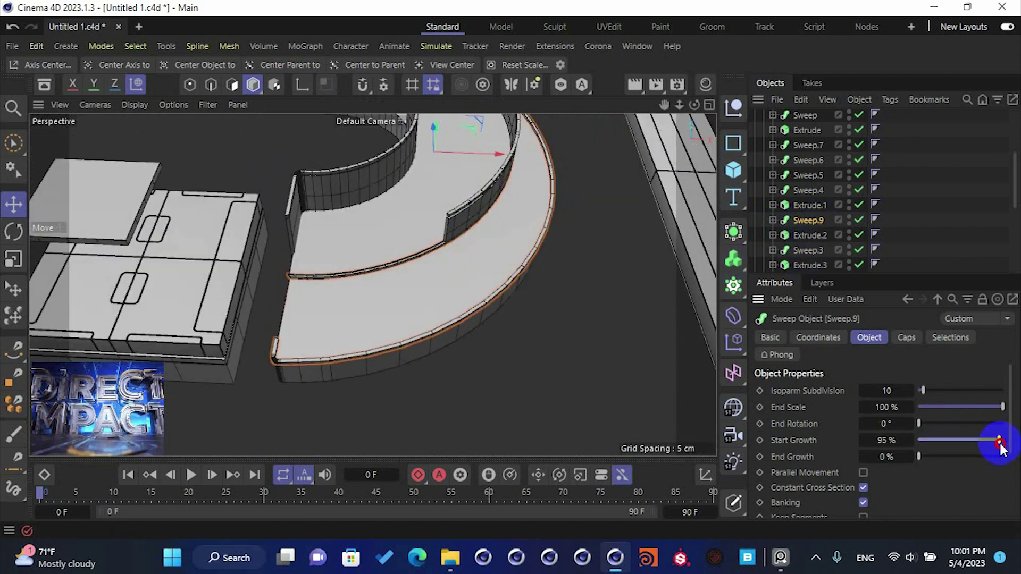
pyautogui.moveTo(919, 456); pyautogui.dragTo(964, 455)
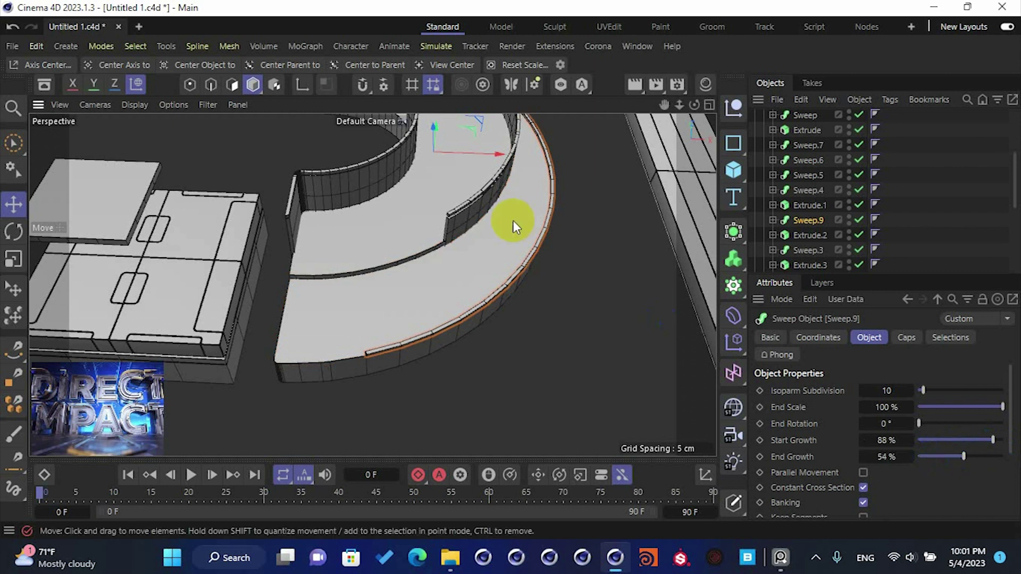
# - Extend the rim sweep around the segment's lower end by setting its start growth to 97%
pyautogui.scroll(-2, 513, 221)
pyautogui.keyDown('alt'); pyautogui.moveTo(513, 221); pyautogui.dragTo(509, 263, button='middle'); pyautogui.keyUp('alt')
pyautogui.keyDown('alt'); pyautogui.moveTo(508, 263); pyautogui.dragTo(452, 260); pyautogui.keyUp('alt')
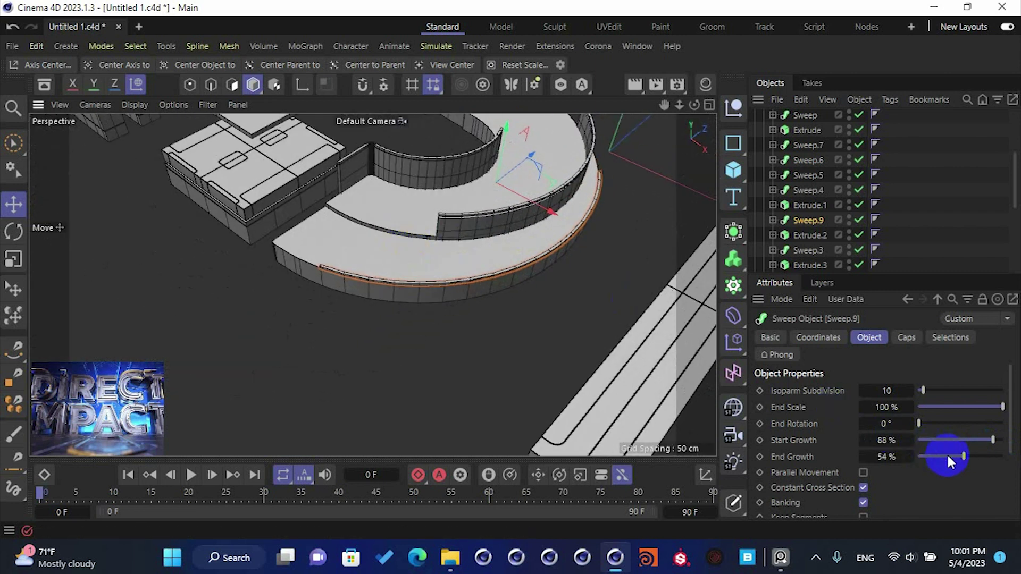
pyautogui.moveTo(969, 458); pyautogui.dragTo(962, 456)
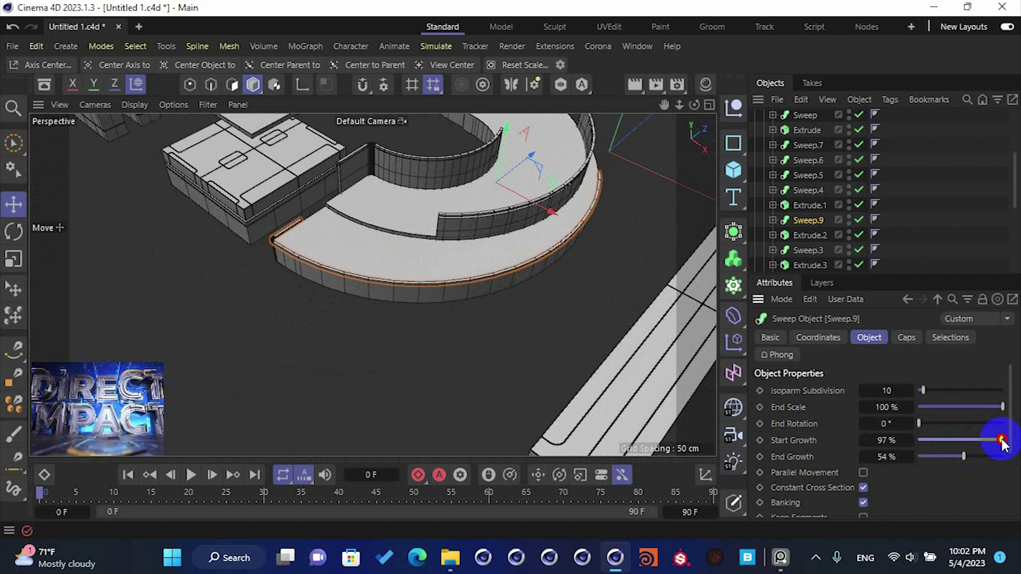
# - Save the scene and review the finished rim trim on the S
pyautogui.keyDown('alt'); pyautogui.moveTo(438, 257); pyautogui.dragTo(541, 189); pyautogui.keyUp('alt')
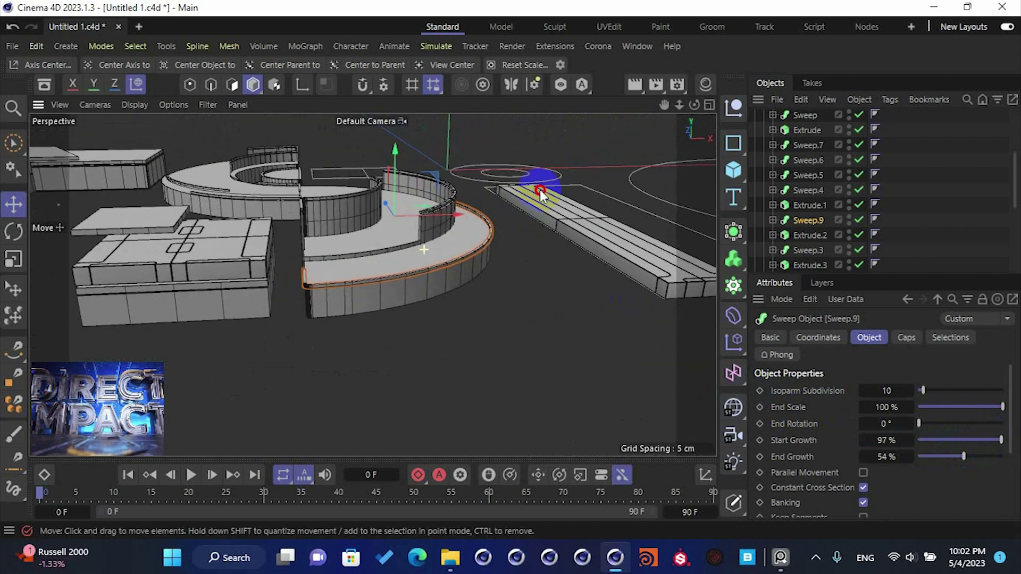
pyautogui.hotkey('ctrl', 's')
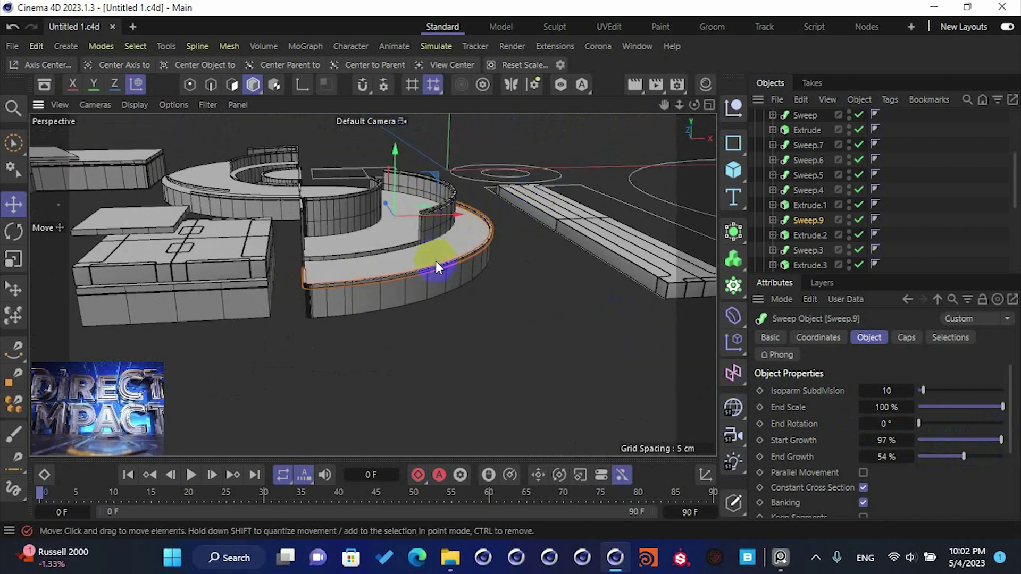
pyautogui.keyDown('alt'); pyautogui.moveTo(435, 261); pyautogui.dragTo(397, 250); pyautogui.keyUp('alt')
pyautogui.hotkey('ctrl', 's')
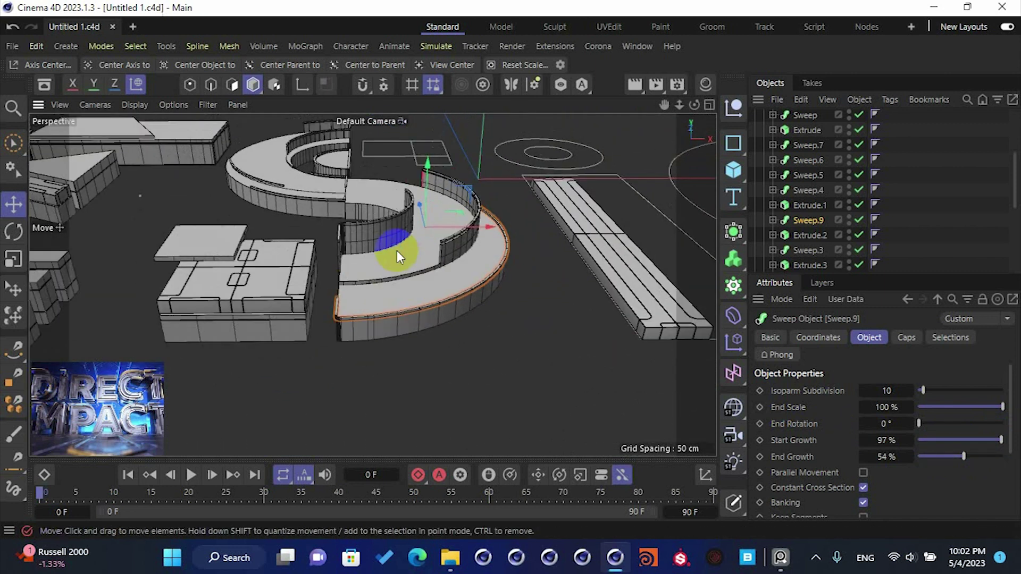
pyautogui.keyDown('alt'); pyautogui.moveTo(393, 247); pyautogui.dragTo(356, 286); pyautogui.keyUp('alt')
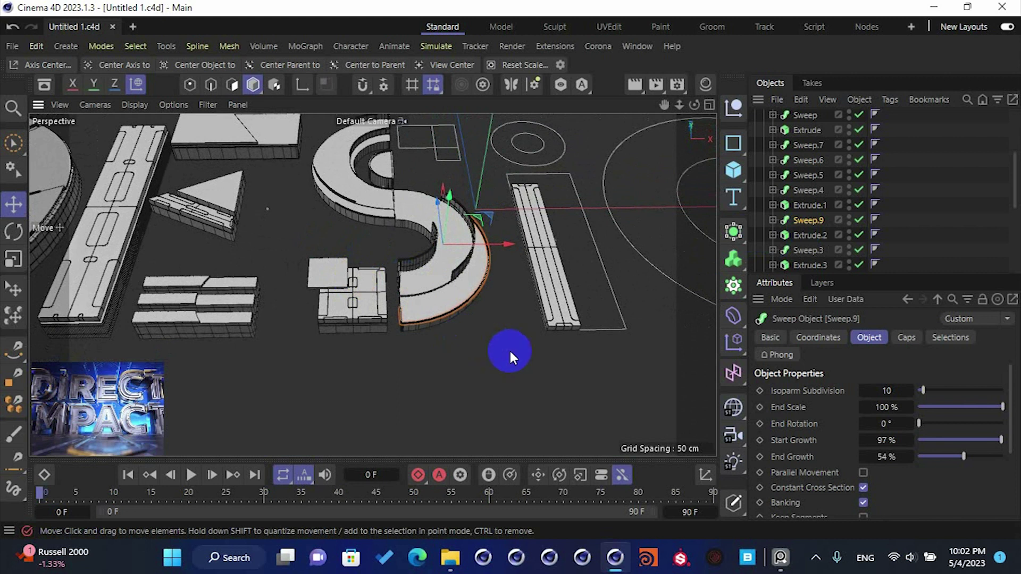
# - Center the axis of the Rectangle.4 spline beside the upper end of the S
pyautogui.click(483, 308)
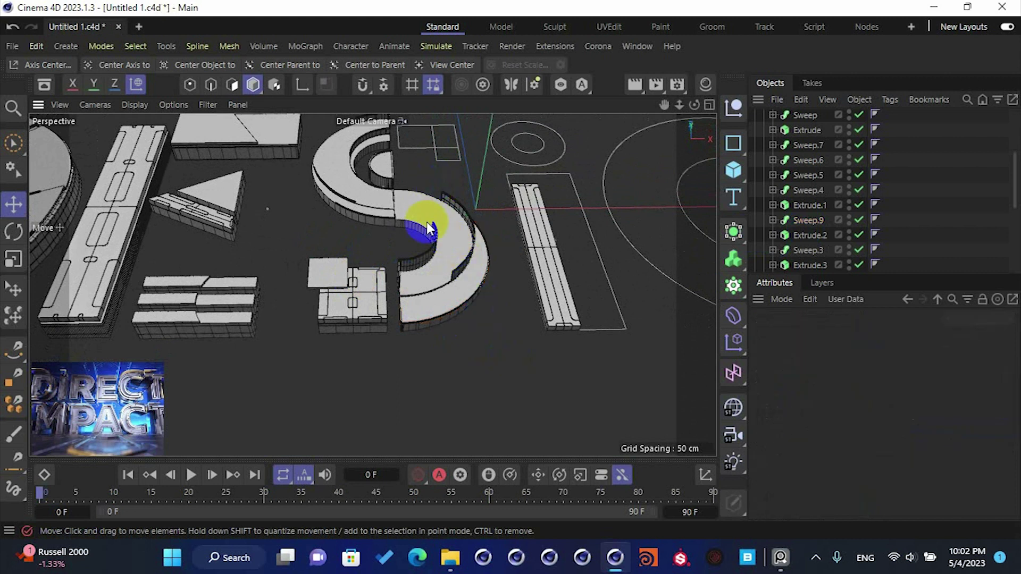
pyautogui.keyDown('alt'); pyautogui.moveTo(428, 224); pyautogui.dragTo(400, 288, button='middle'); pyautogui.keyUp('alt')
pyautogui.click(391, 216)
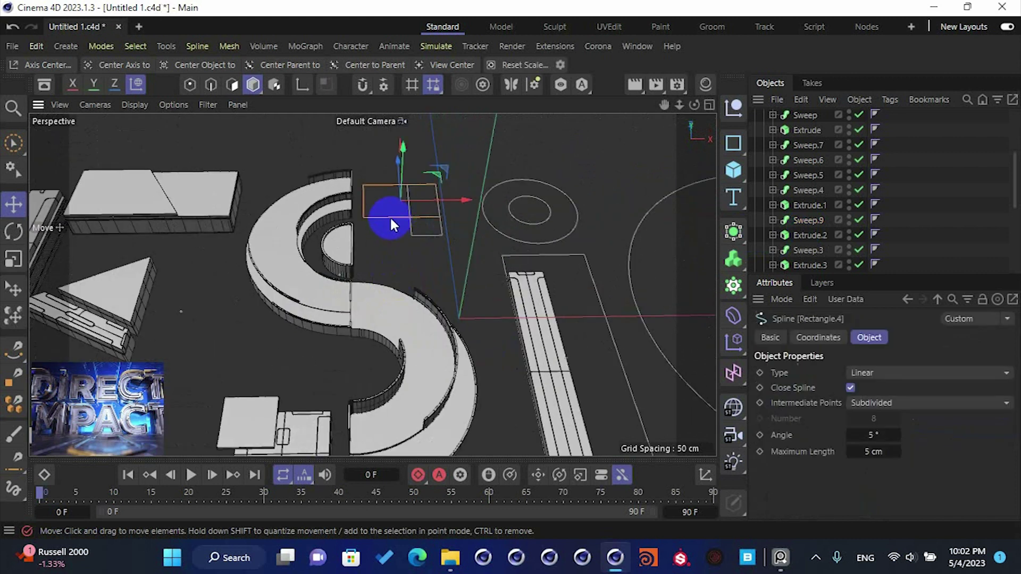
pyautogui.press('o')
pyautogui.keyDown('alt'); pyautogui.moveTo(460, 288); pyautogui.dragTo(534, 319); pyautogui.keyUp('alt')
pyautogui.click(44, 66)
pyautogui.click(137, 267)
pyautogui.click(254, 51)
# - Extrude the Rectangle.4 spline with an offset of 5 cm
pyautogui.keyDown('alt'); pyautogui.moveTo(531, 313); pyautogui.dragTo(478, 340); pyautogui.keyUp('alt')
pyautogui.scroll(-5, 803, 228)
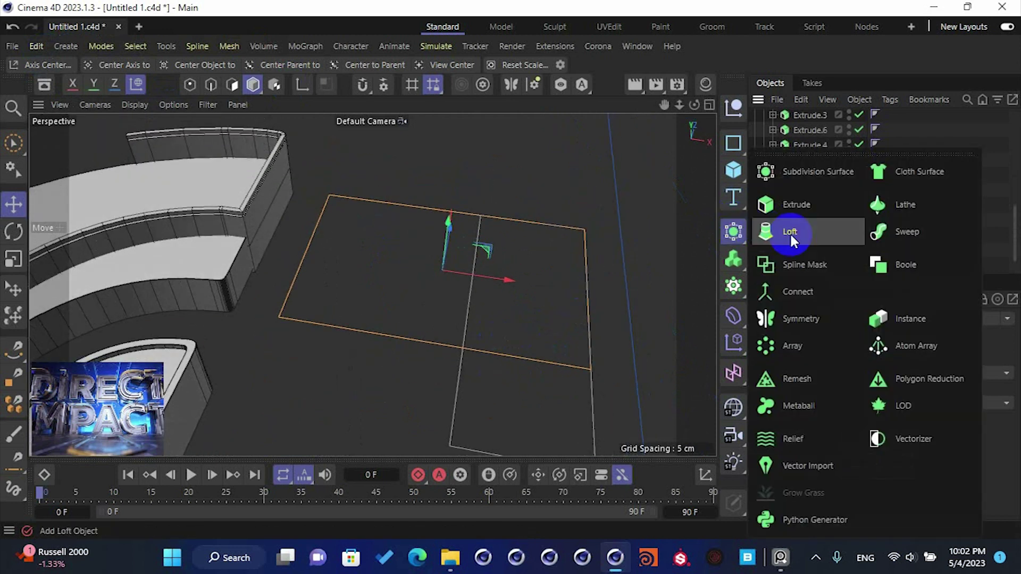
pyautogui.keyDown('alt'); pyautogui.click(799, 206); pyautogui.keyUp('alt')
pyautogui.click(873, 407)
pyautogui.write('5')
pyautogui.press('Return')
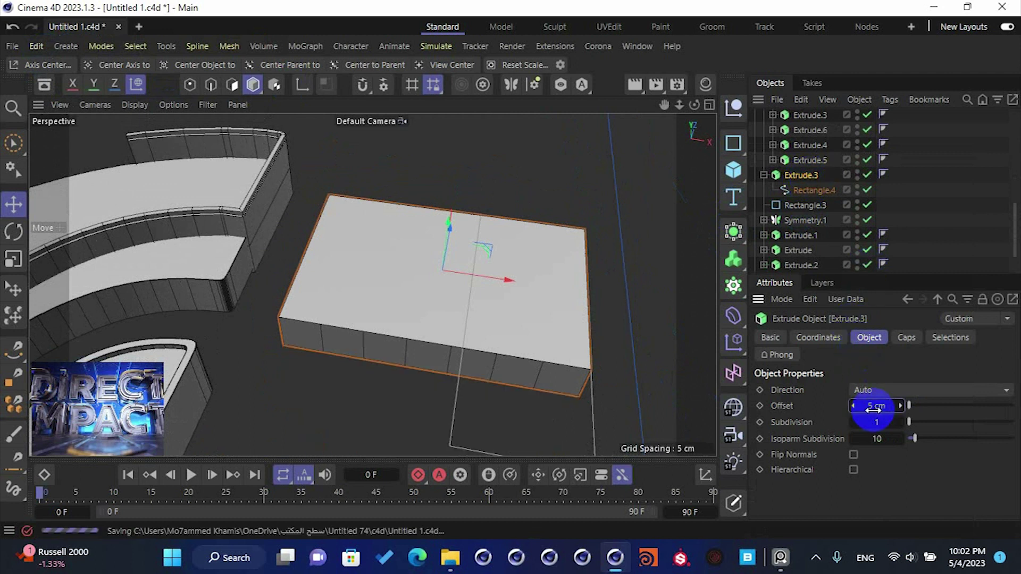
# - Set the bevel size on the rectangular extrusion's caps to 0.05 cm
pyautogui.click(907, 337)
pyautogui.click(870, 478)
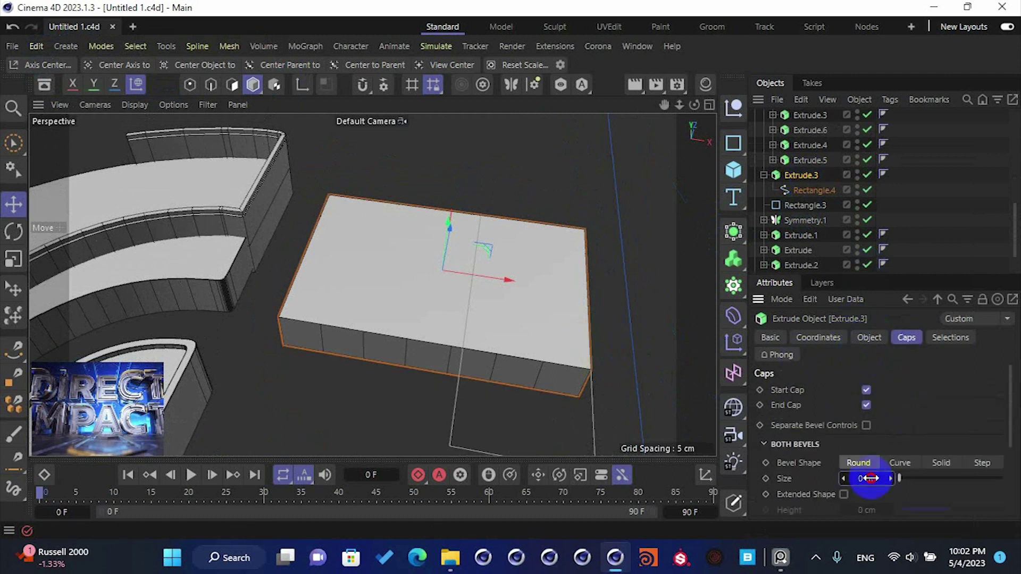
pyautogui.write('0.05')
pyautogui.press('Return')
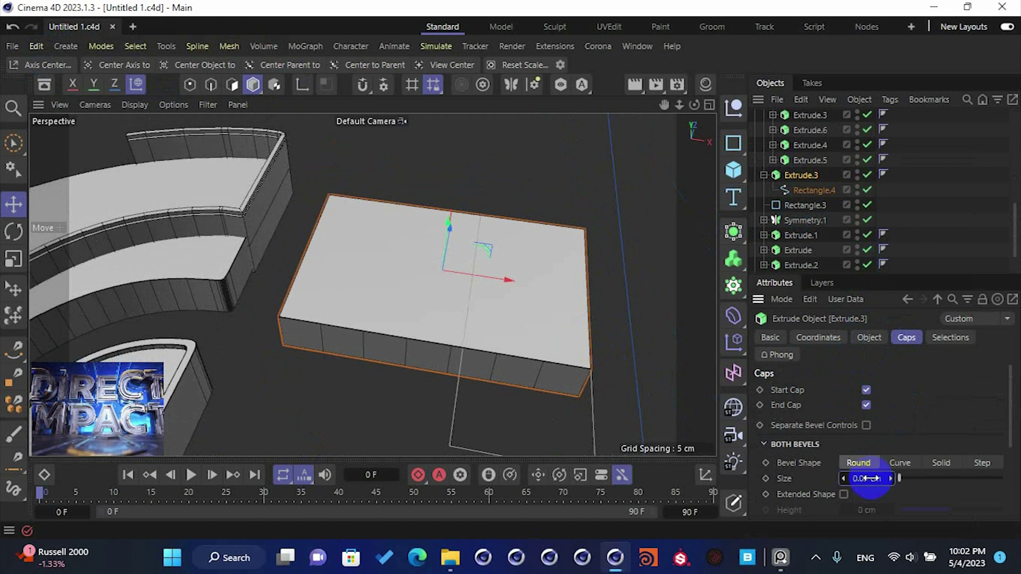
# - Raise the rectangular extrusion in the front view so its base sits at the level of the neighbouring splines
pyautogui.middleClick(395, 310)
pyautogui.middleClick(437, 390)
pyautogui.moveTo(438, 393); pyautogui.dragTo(374, 123)
pyautogui.press('s')
pyautogui.middleClick(392, 183)
pyautogui.middleClick(334, 195)
pyautogui.press('s')
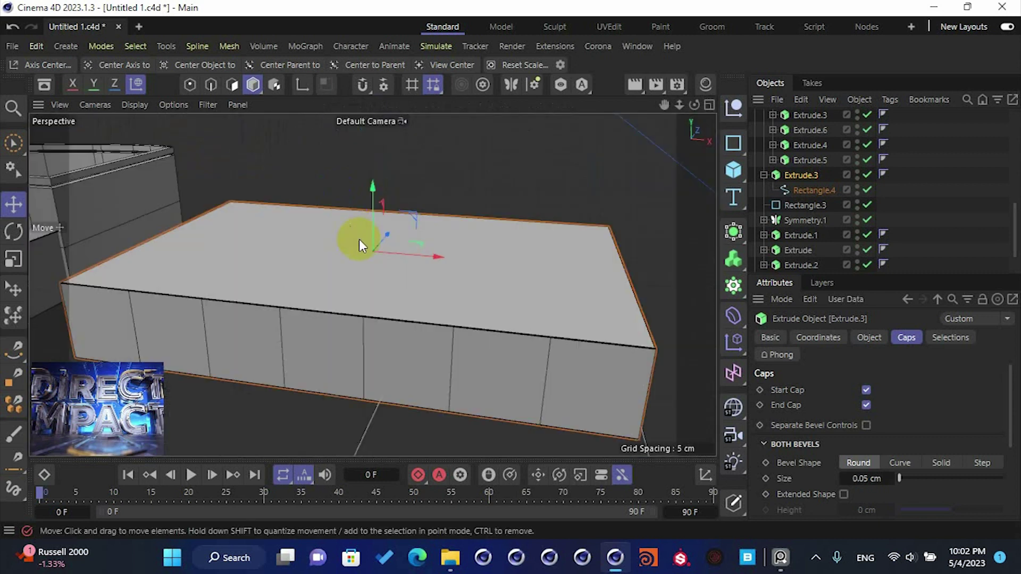
pyautogui.scroll(-9, 359, 240)
pyautogui.keyDown('alt'); pyautogui.moveTo(373, 252); pyautogui.dragTo(390, 290); pyautogui.keyUp('alt')
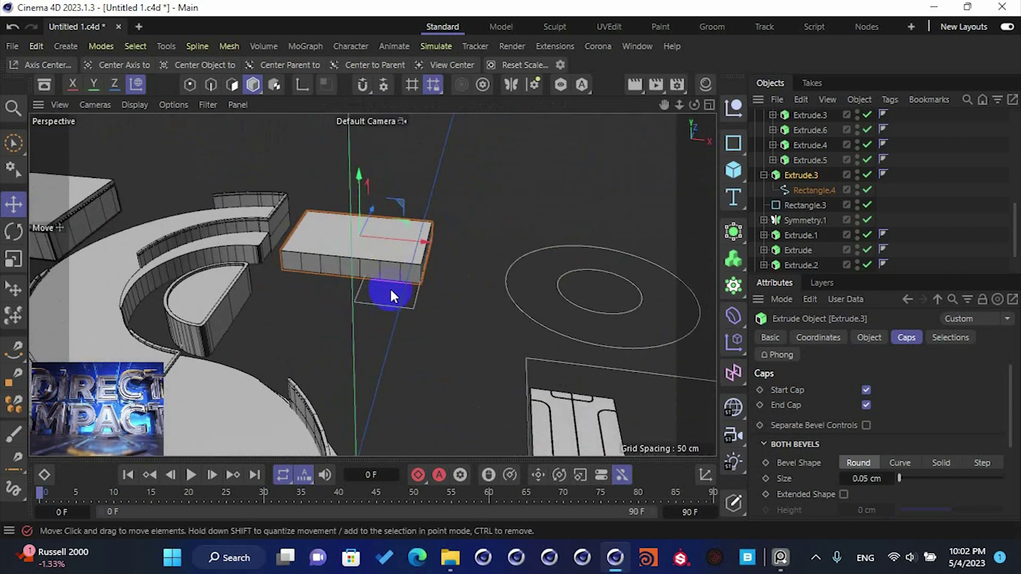
pyautogui.scroll(3, 391, 292)
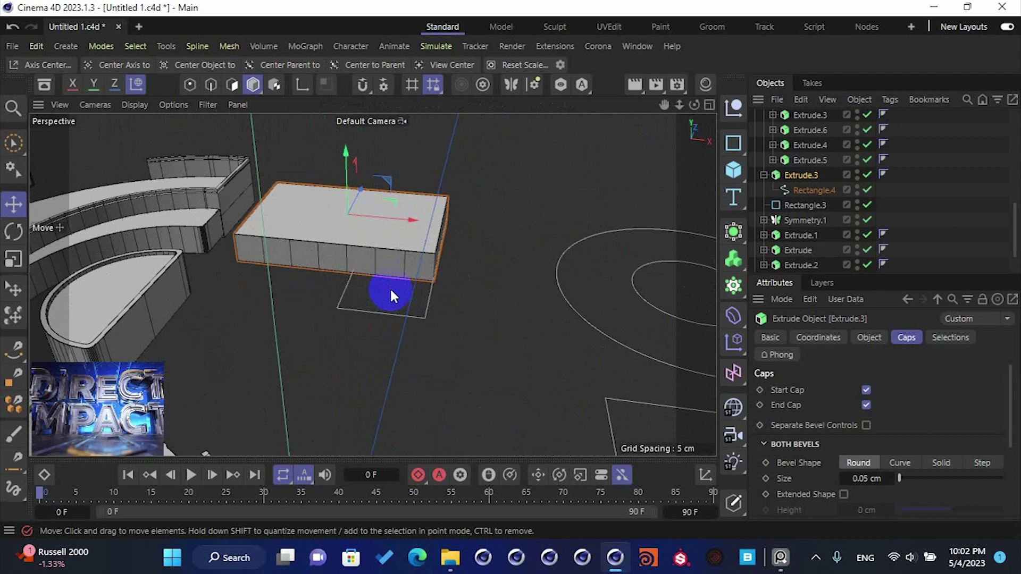
# - Collapse the Null group in the S hierarchy and duplicate the rectangular extrusion
pyautogui.click(765, 174)
pyautogui.scroll(3, 787, 179)
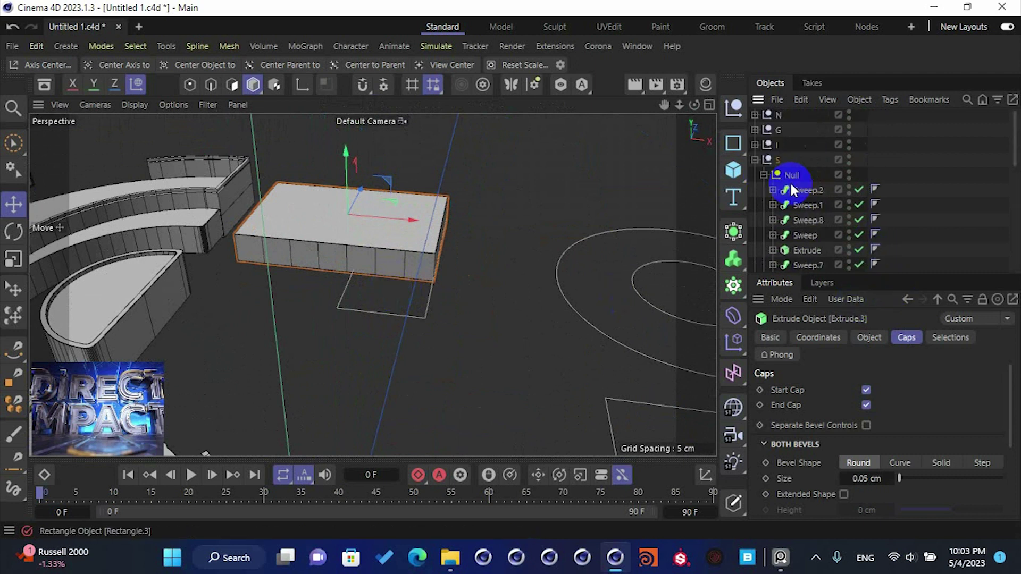
pyautogui.click(764, 174)
pyautogui.keyDown('alt'); pyautogui.moveTo(361, 256); pyautogui.dragTo(433, 262, button='right'); pyautogui.keyUp('alt')
pyautogui.moveTo(433, 261)
pyautogui.keyDown('alt'); pyautogui.mouseDown()
pyautogui.moveTo(399, 264)
pyautogui.moveTo(338, 230)
pyautogui.moveTo(388, 247)
pyautogui.moveTo(388, 280)
pyautogui.mouseUp(); pyautogui.keyUp('alt')
pyautogui.moveTo(795, 190); pyautogui.dragTo(808, 183)
pyautogui.click(438, 234)
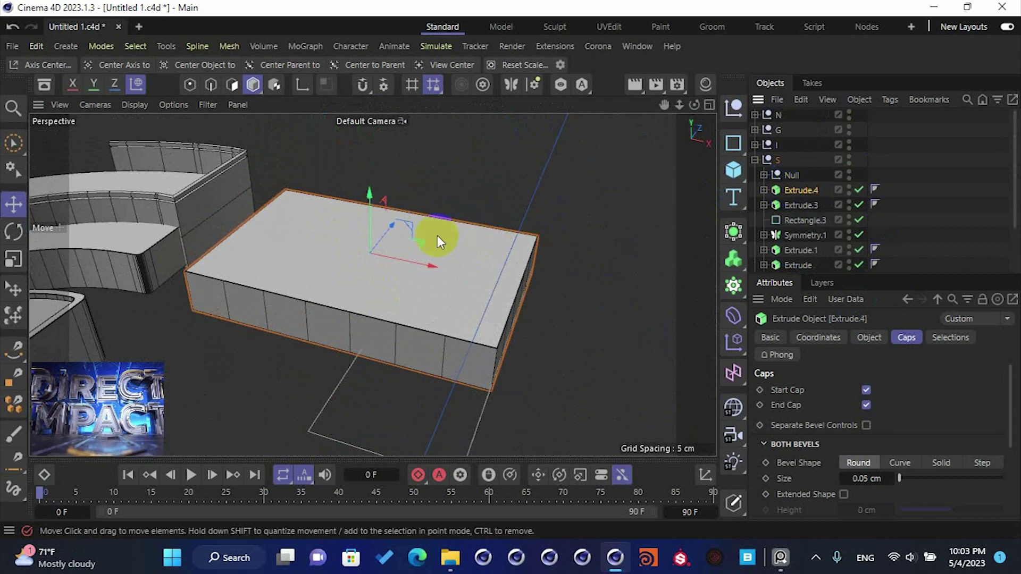
# - Set the duplicated rectangular extrusion's offset to 2 cm and raise it about 2.5 cm so a narrow gap separates it from the block below
pyautogui.click(872, 338)
pyautogui.write('2')
pyautogui.press('Return')
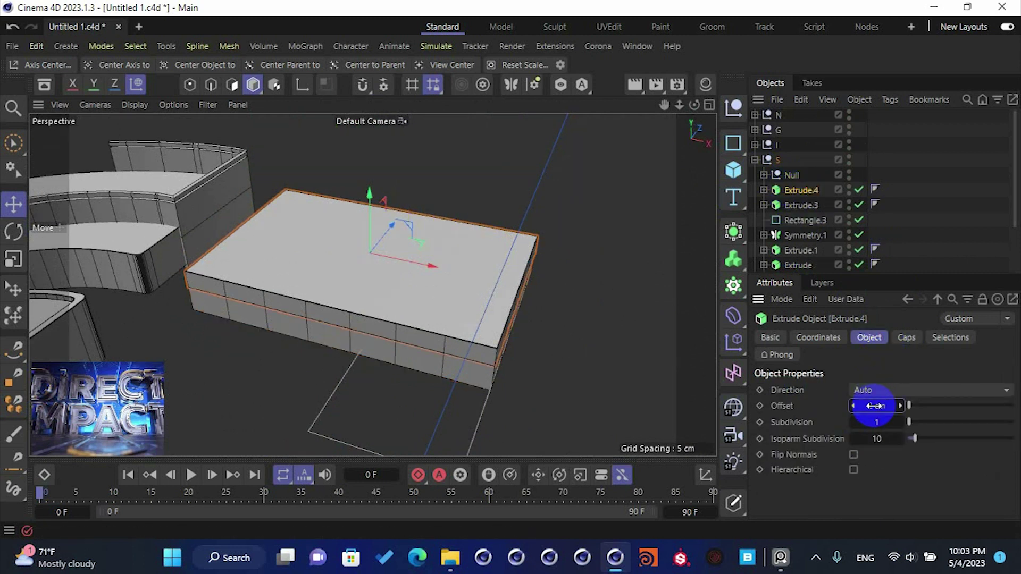
pyautogui.keyDown('alt'); pyautogui.moveTo(314, 310); pyautogui.dragTo(463, 335, button='right'); pyautogui.keyUp('alt')
pyautogui.keyDown('alt'); pyautogui.moveTo(463, 335); pyautogui.dragTo(437, 296); pyautogui.keyUp('alt')
pyautogui.moveTo(442, 214); pyautogui.dragTo(447, 184)
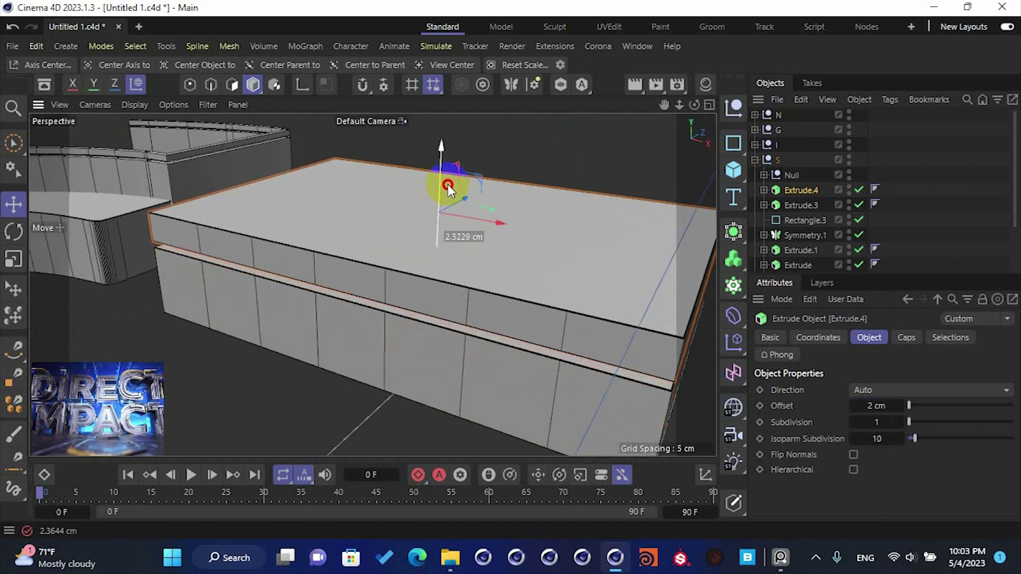
pyautogui.hotkey('ctrl', 's')
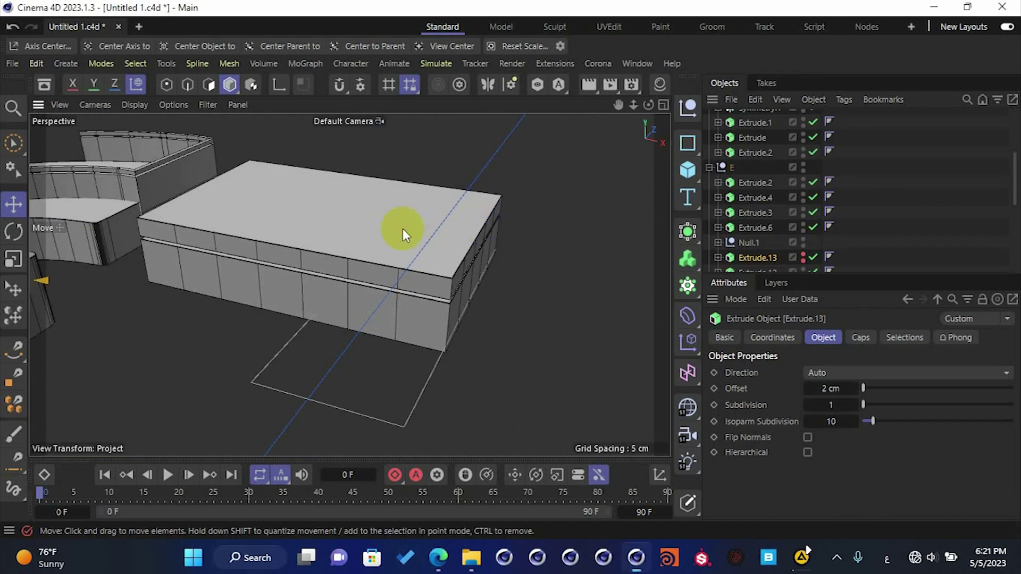
# - Hide the 5 cm rectangular block (Extrude.3) and raise it about 4.7 cm
pyautogui.click(404, 228)
pyautogui.keyDown('alt'); pyautogui.moveTo(338, 236); pyautogui.dragTo(378, 270, button='middle'); pyautogui.keyUp('alt')
pyautogui.click(401, 340)
pyautogui.scroll(3, 765, 199)
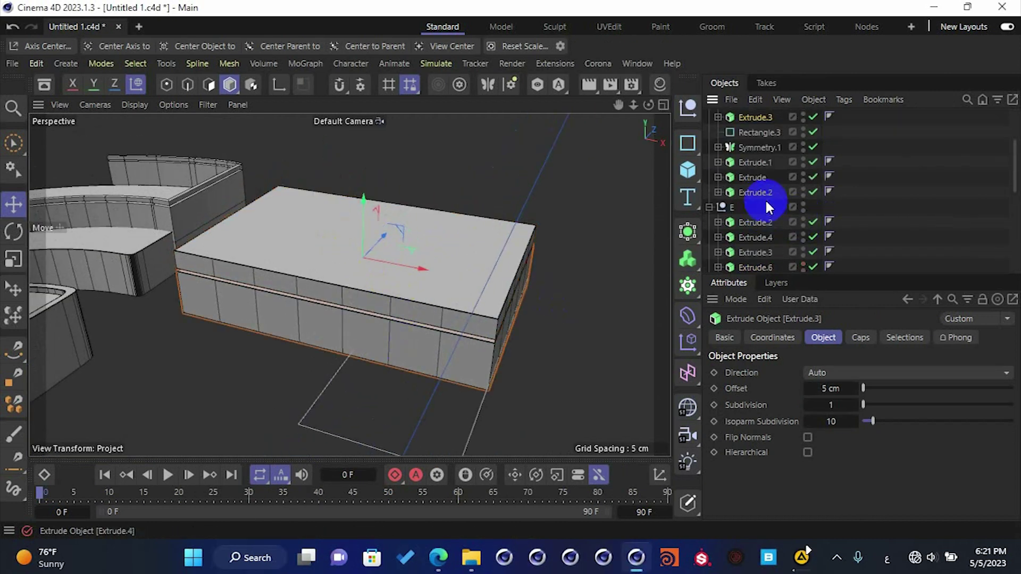
pyautogui.click(803, 114)
pyautogui.moveTo(365, 214); pyautogui.dragTo(365, 178)
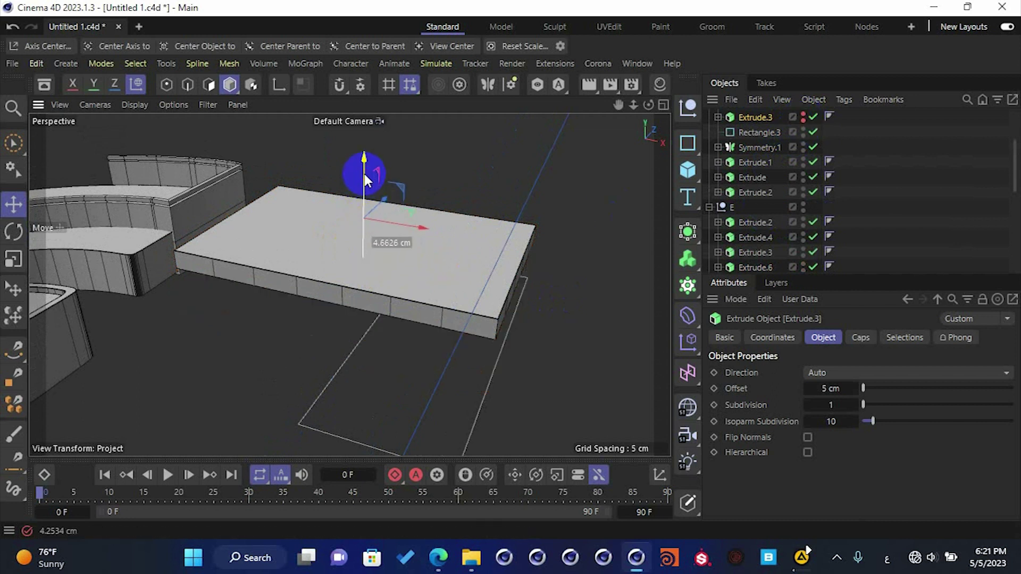
# - Raise the upper slab (Extrude.4) well above the remaining rectangle spline and set its extrusion offset to 1 cm
pyautogui.scroll(3, 746, 160)
pyautogui.click(538, 241)
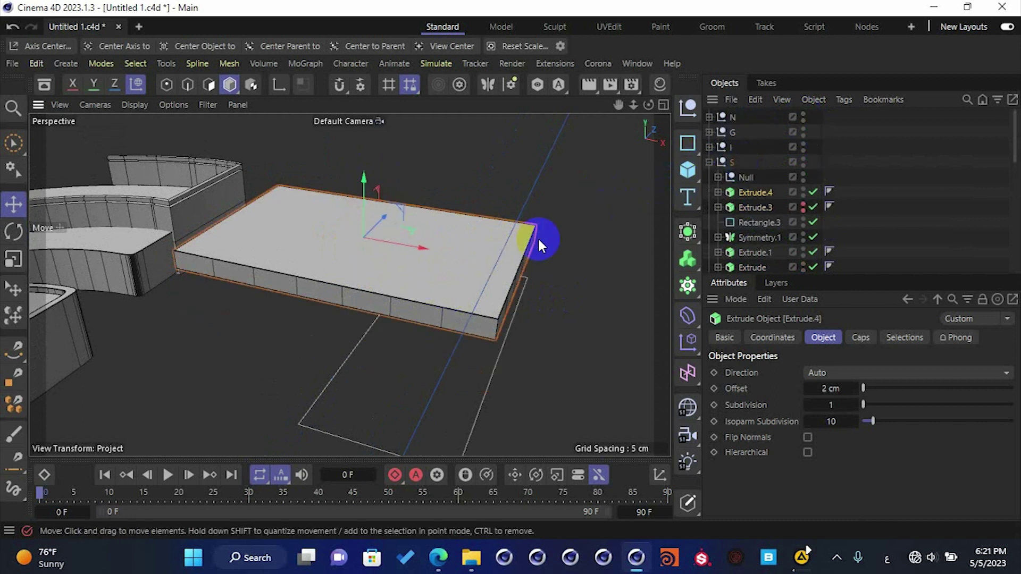
pyautogui.moveTo(366, 193); pyautogui.dragTo(362, 139)
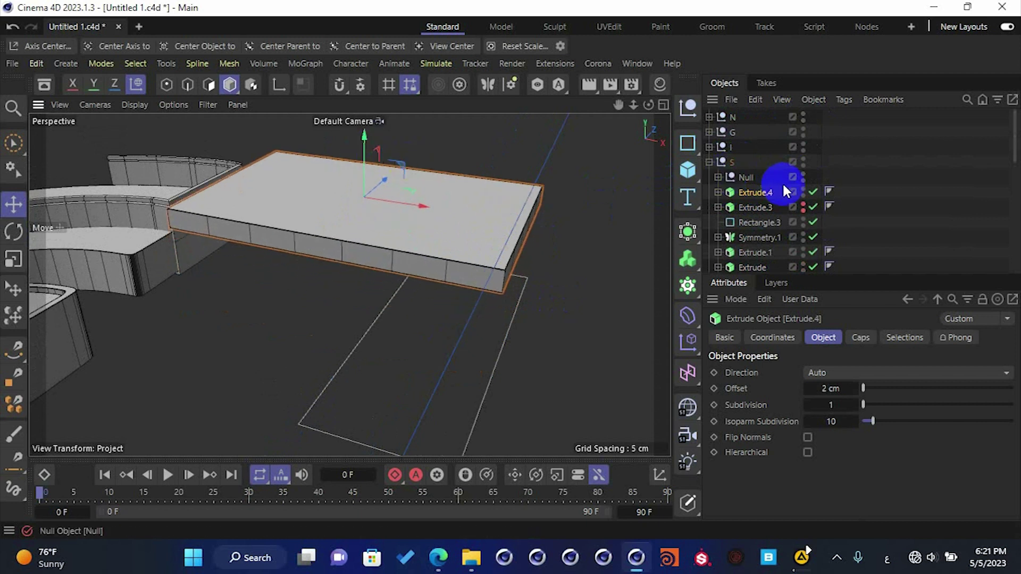
pyautogui.click(829, 388)
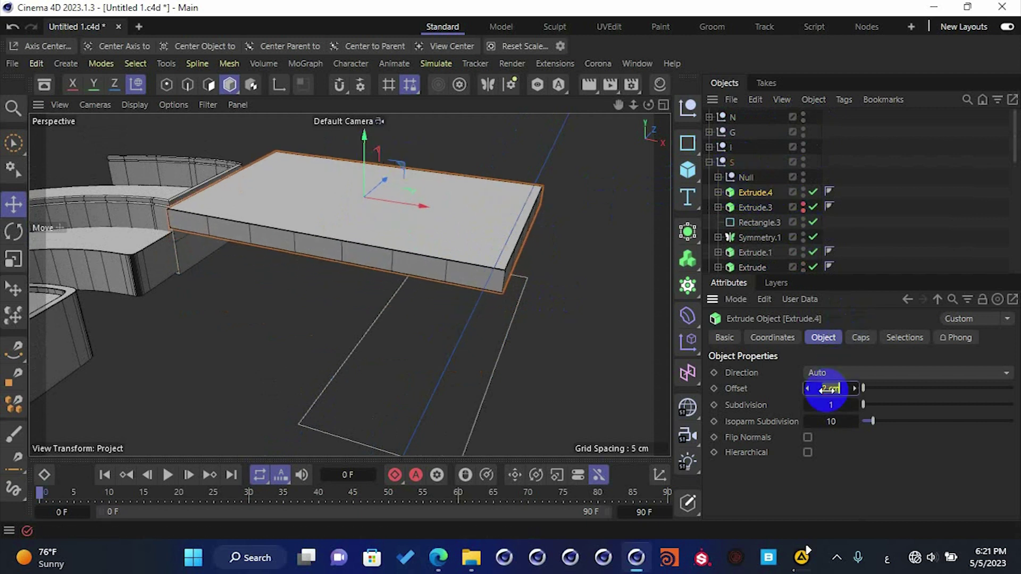
pyautogui.write('1')
pyautogui.press('Return')
pyautogui.click(854, 335)
pyautogui.click(827, 337)
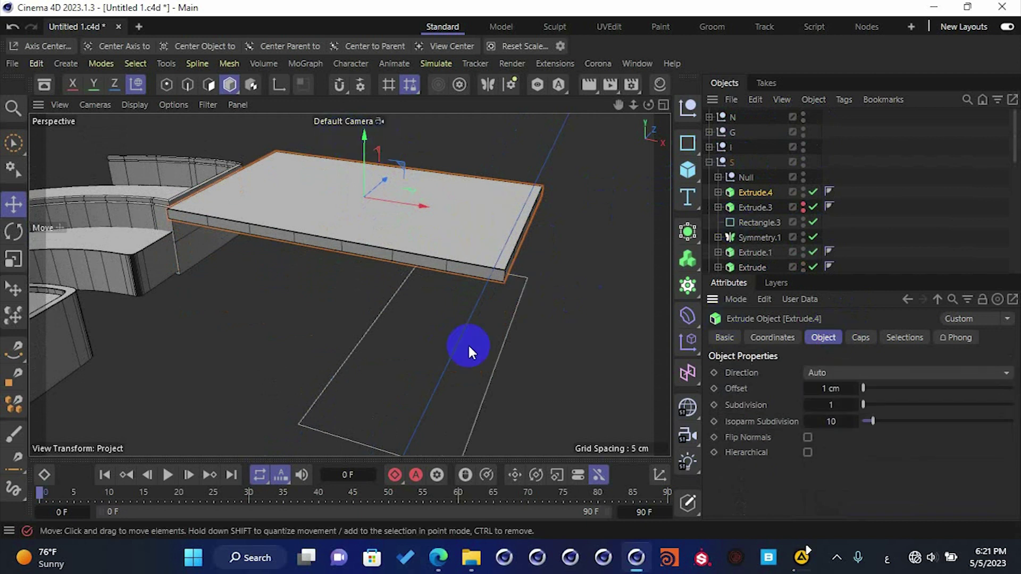
# - Extrude the Rectangle.3 spline with an offset of 2 cm
pyautogui.click(496, 347)
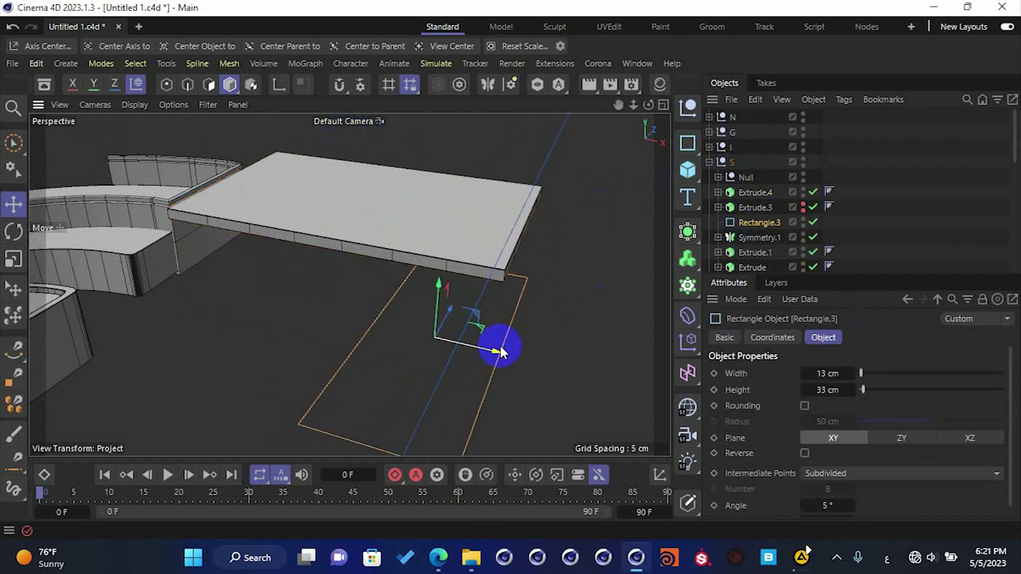
pyautogui.click(691, 238)
pyautogui.click(756, 206)
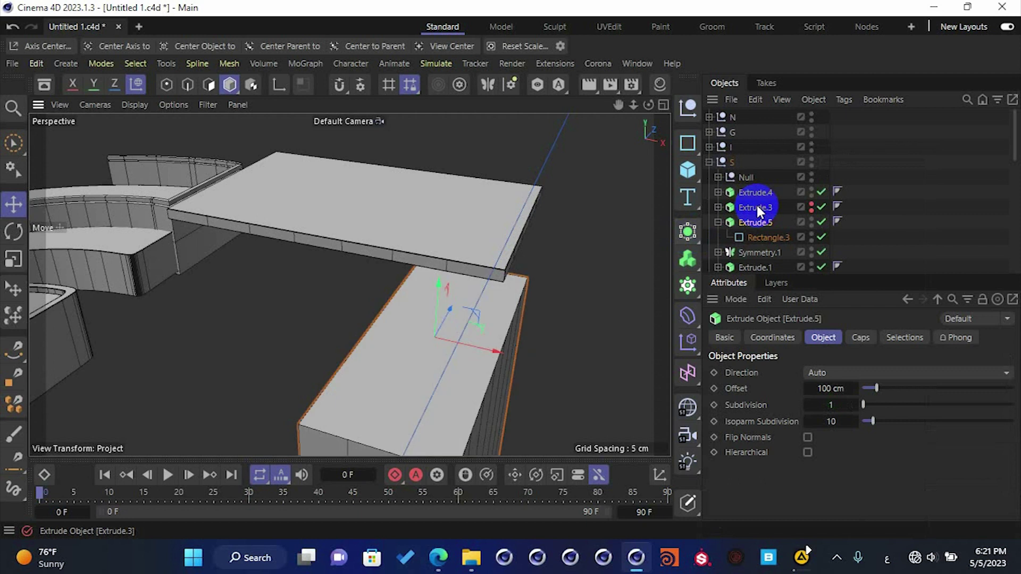
pyautogui.doubleClick(832, 389)
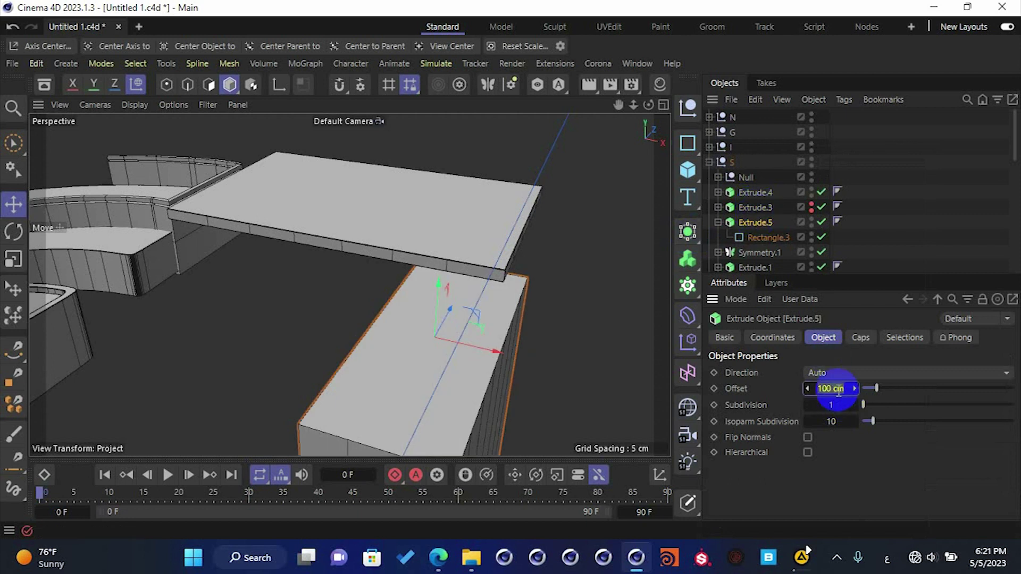
pyautogui.write('2')
pyautogui.press('Return')
# - Set the cap bevel size of the new Rectangle.3 extrusion to 0.05 cm
pyautogui.keyDown('ctrl'); pyautogui.click(758, 211); pyautogui.keyUp('ctrl')
pyautogui.click(860, 339)
pyautogui.doubleClick(816, 461)
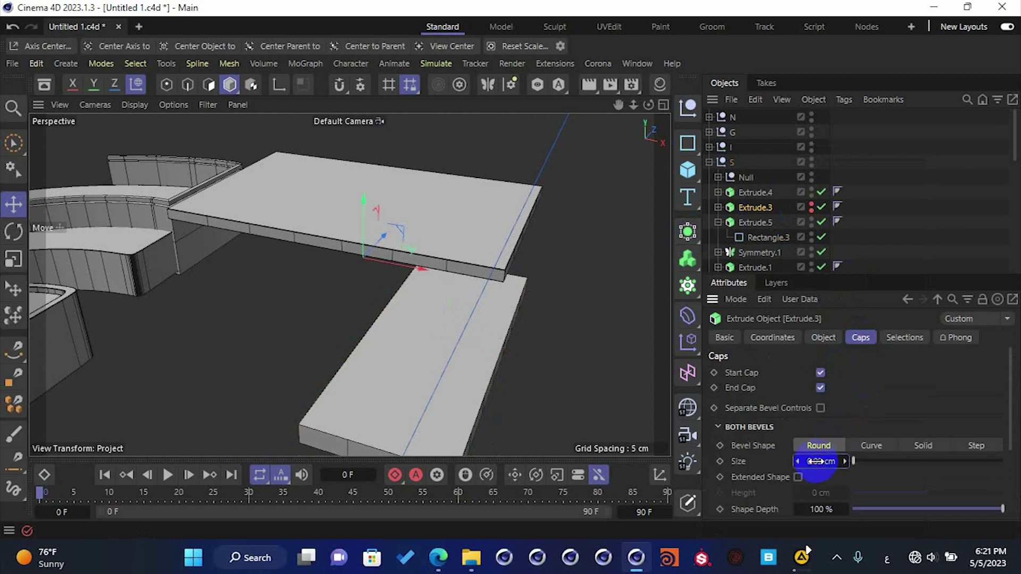
pyautogui.click(761, 222)
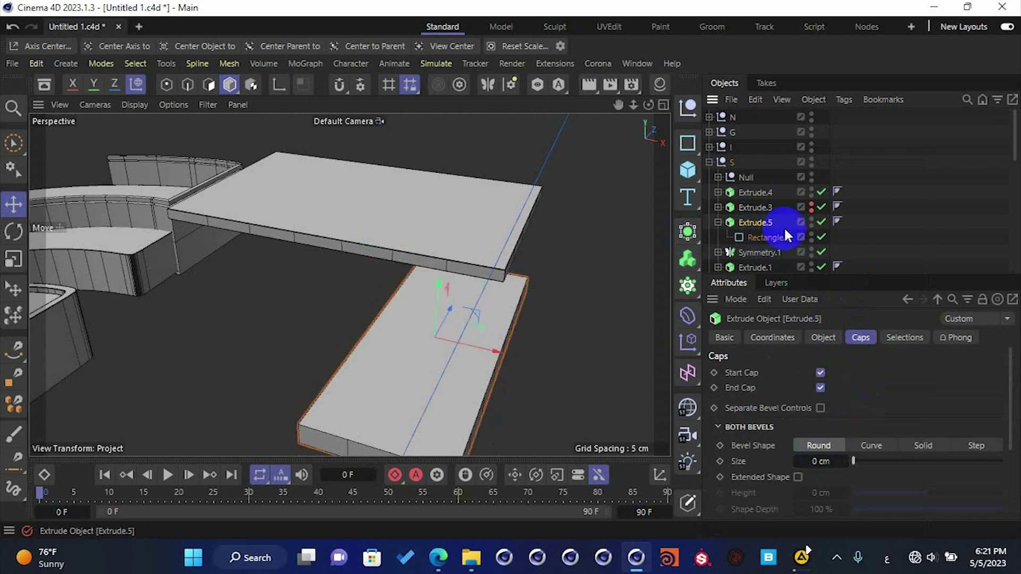
pyautogui.doubleClick(819, 461)
pyautogui.write('0.05 cm')
pyautogui.press('Return')
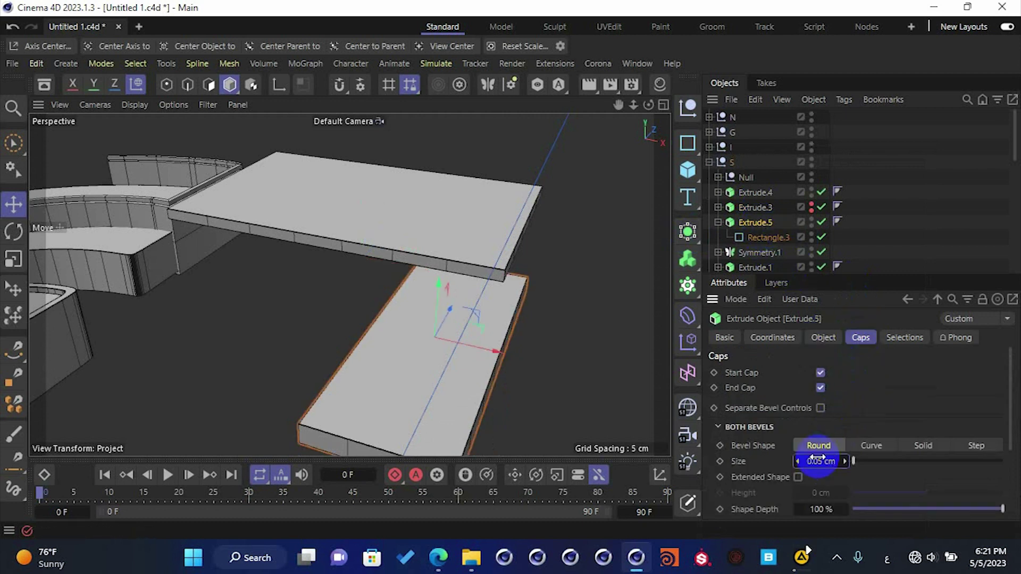
# - Raise the Rectangle.3 extrusion in the front view so its base lines up with the neighbouring pieces
pyautogui.click(831, 341)
pyautogui.keyDown('alt'); pyautogui.moveTo(471, 339); pyautogui.dragTo(336, 296); pyautogui.keyUp('alt')
pyautogui.middleClick(361, 317)
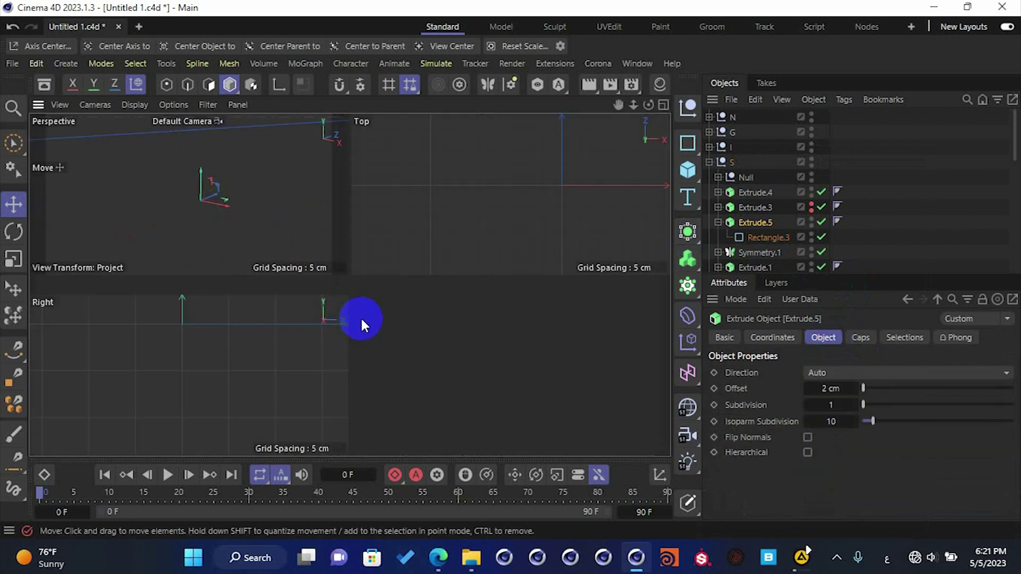
pyautogui.middleClick(457, 362)
pyautogui.moveTo(344, 229); pyautogui.dragTo(375, 162)
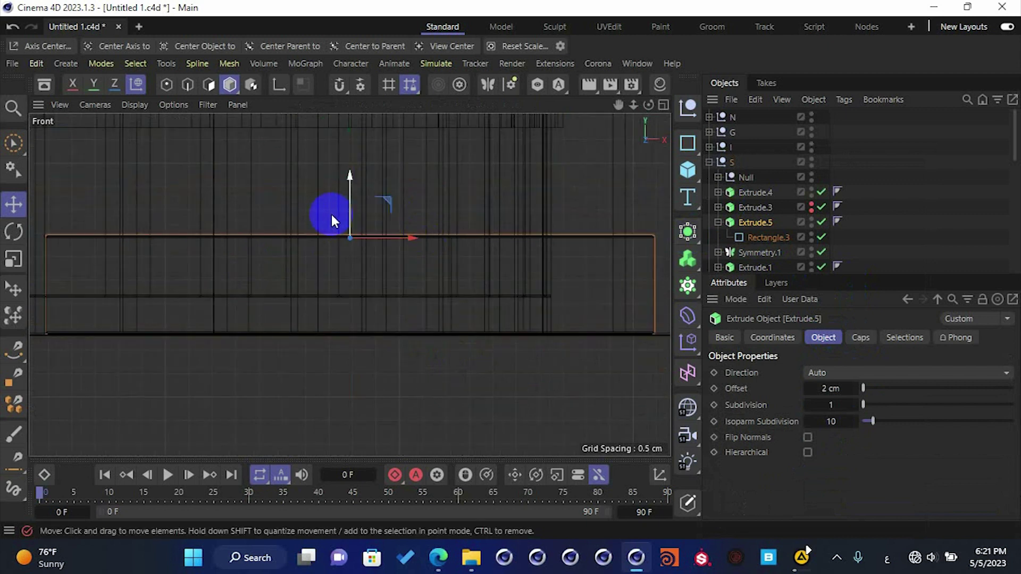
pyautogui.middleClick(331, 214)
pyautogui.middleClick(273, 202)
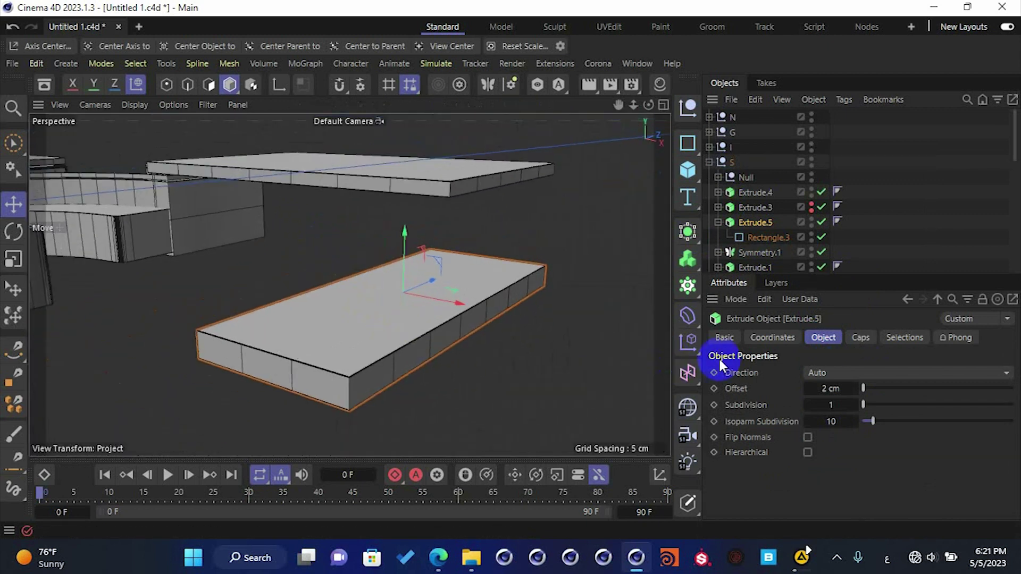
# - Duplicate the Rectangle.3 extrusion upward and set the copy's offset to 5 cm
pyautogui.click(718, 223)
pyautogui.click(753, 230)
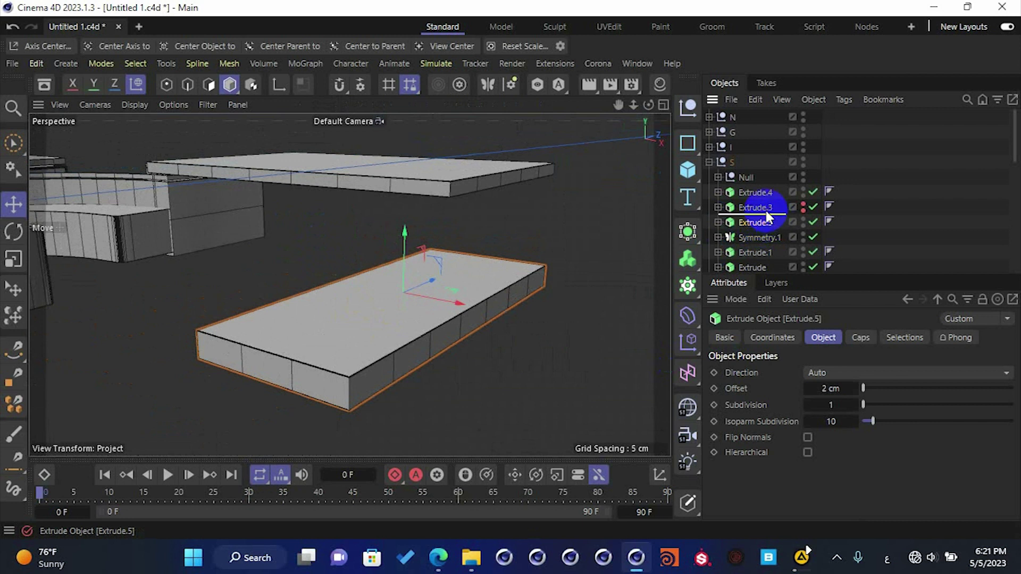
pyautogui.keyDown('ctrl'); pyautogui.moveTo(409, 264); pyautogui.dragTo(409, 218); pyautogui.keyUp('ctrl')
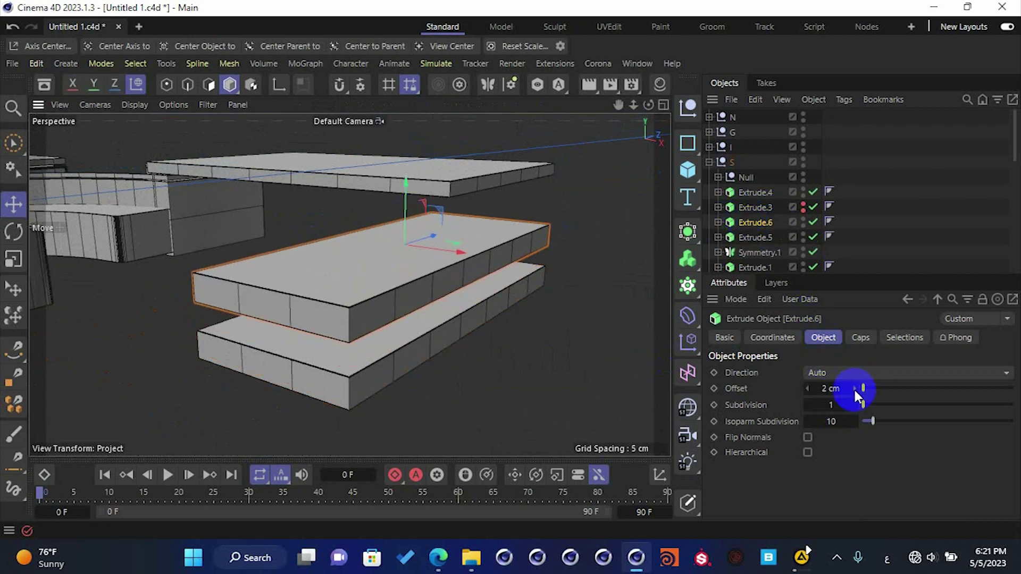
pyautogui.click(830, 389)
pyautogui.write('5')
pyautogui.press('Return')
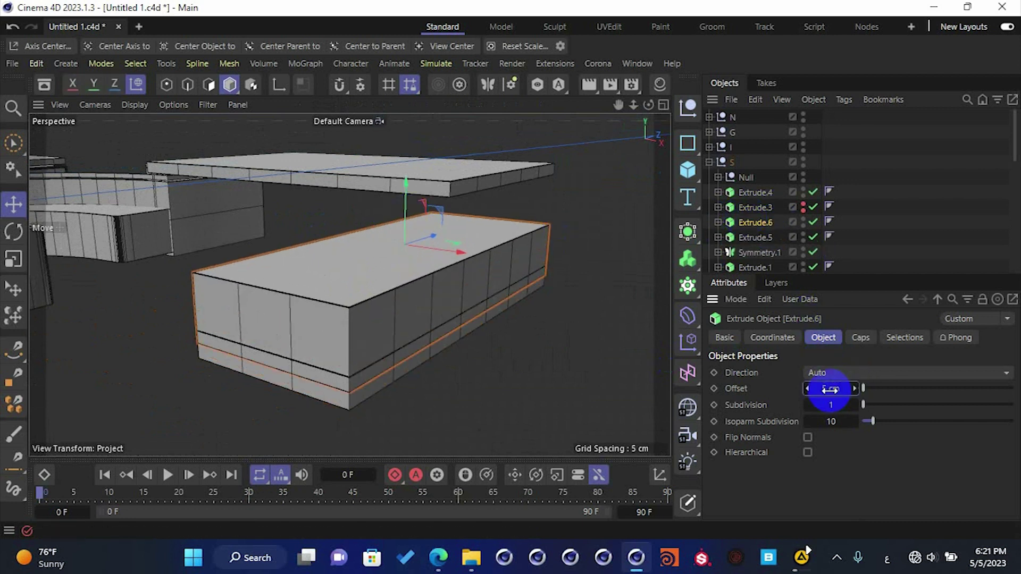
# - Raise the 5 cm copy just above its 2 cm base and fine-tune its Z position to leave a thin gap
pyautogui.moveTo(408, 215); pyautogui.dragTo(397, 197)
pyautogui.scroll(3, 345, 324)
pyautogui.keyDown('alt'); pyautogui.moveTo(353, 341); pyautogui.dragTo(393, 293); pyautogui.keyUp('alt')
pyautogui.click(777, 341)
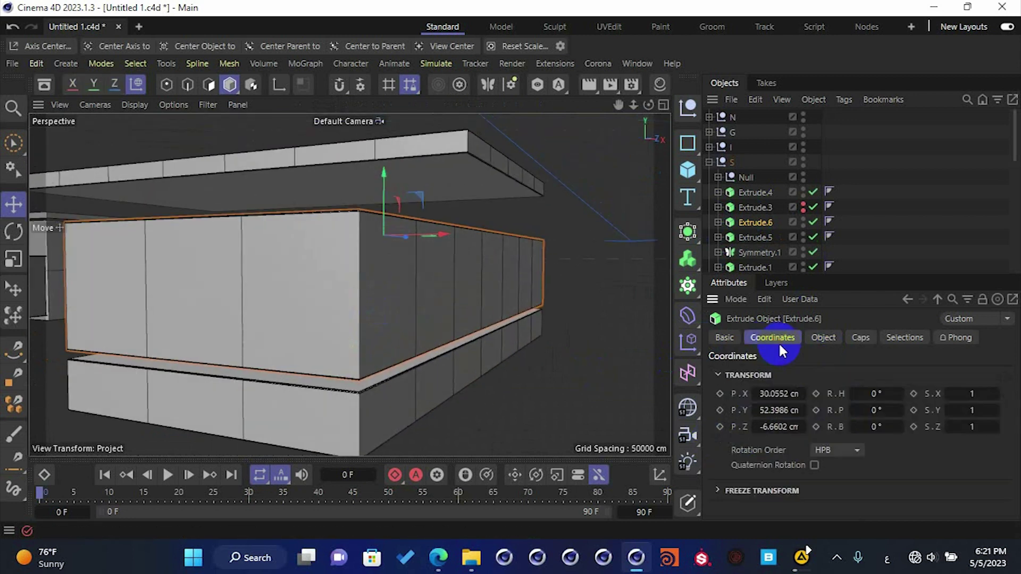
pyautogui.click(806, 427)
pyautogui.click(805, 428)
pyautogui.keyDown('alt'); pyautogui.moveTo(482, 342); pyautogui.dragTo(529, 339); pyautogui.keyUp('alt')
# - Unhide the 5 cm block (Extrude.3) and raise it up to the level of the thin top slab
pyautogui.hotkey('ctrl', 'shift', 'a')
pyautogui.scroll(-5, 531, 338)
pyautogui.keyDown('alt'); pyautogui.moveTo(474, 278); pyautogui.dragTo(505, 326); pyautogui.keyUp('alt')
pyautogui.keyDown('alt'); pyautogui.moveTo(500, 290); pyautogui.dragTo(510, 313); pyautogui.keyUp('alt')
pyautogui.click(511, 317)
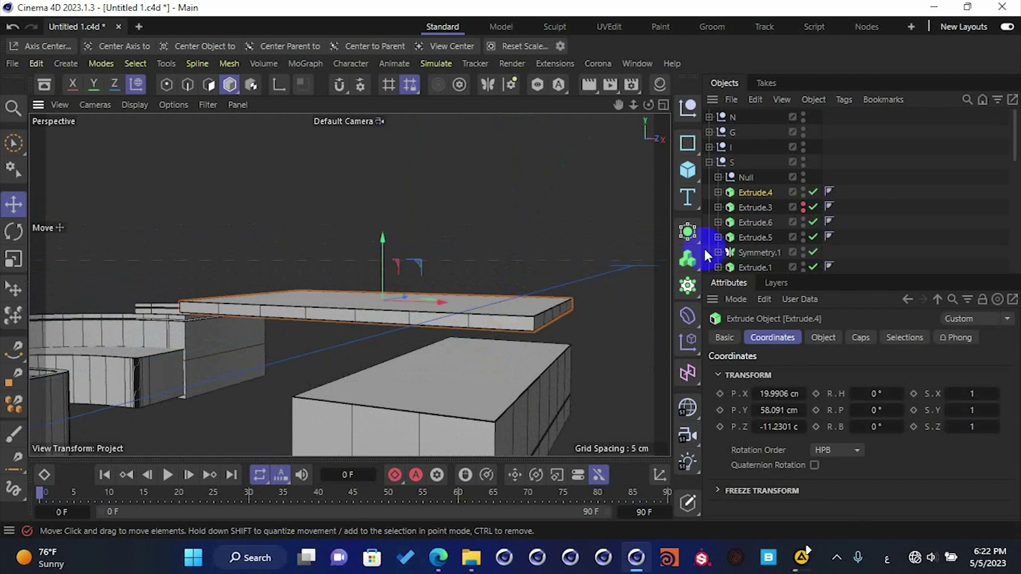
pyautogui.click(803, 206)
pyautogui.click(761, 209)
pyautogui.moveTo(382, 347); pyautogui.dragTo(390, 276)
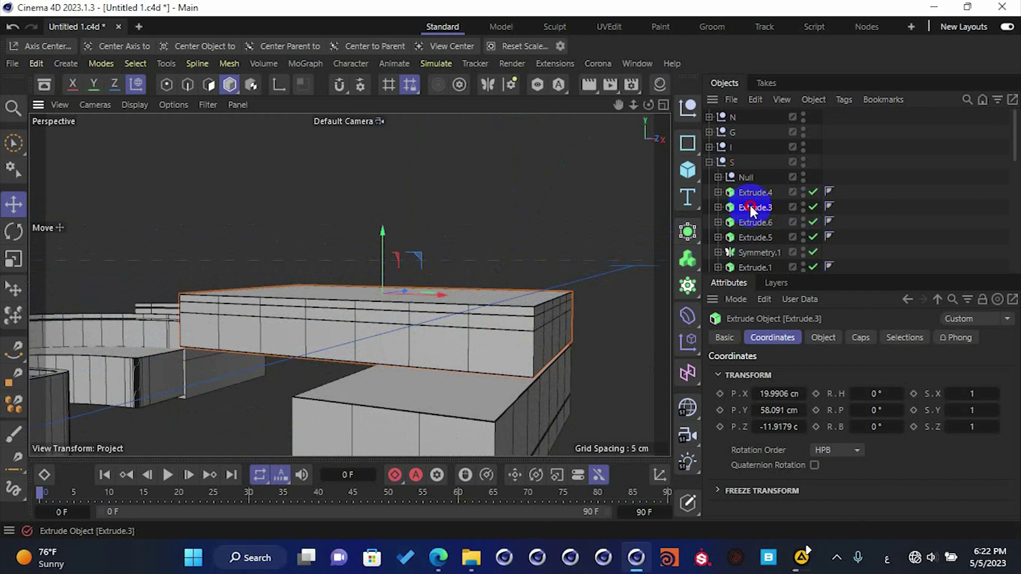
# - Set the Extrude.3 block's offset to 2 cm and position it just below the thin top slab
pyautogui.click(823, 337)
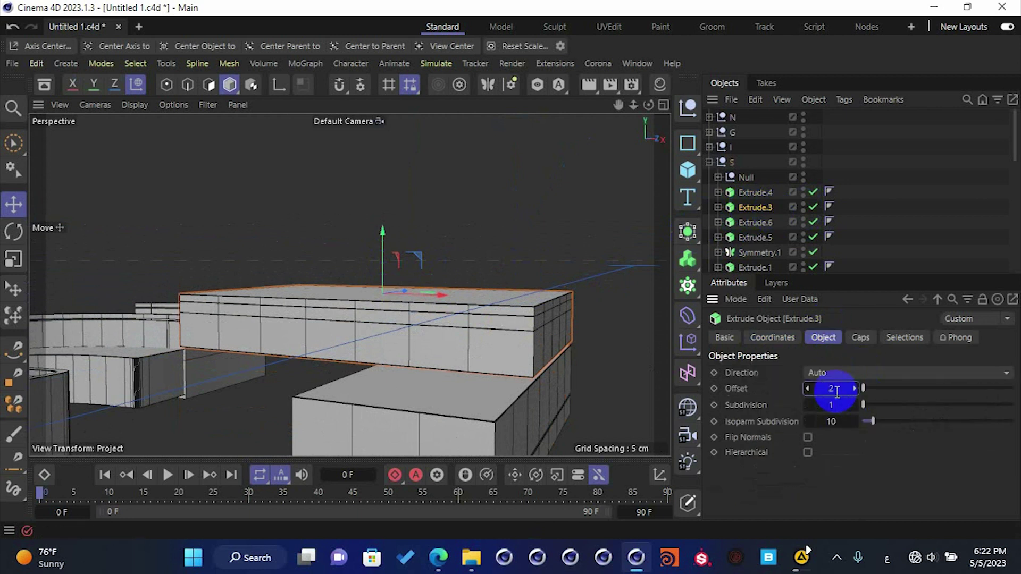
pyautogui.click(837, 392)
pyautogui.write('2')
pyautogui.press('Return')
pyautogui.scroll(3, 534, 360)
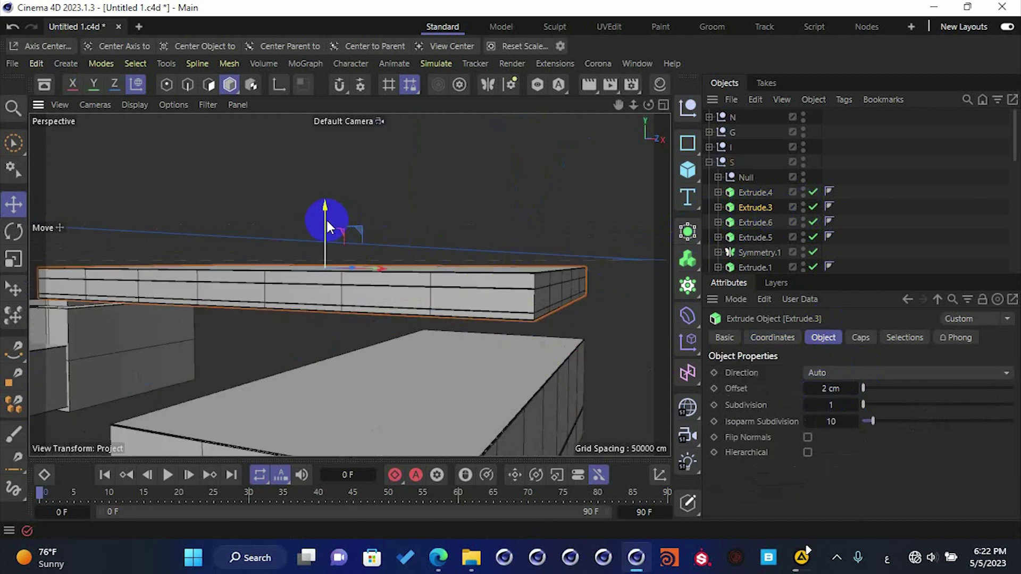
pyautogui.moveTo(327, 223); pyautogui.dragTo(496, 299)
# - Set the top slab's (Extrude.4) offset to 0.5 cm and lower it toward the block beneath
pyautogui.click(496, 299)
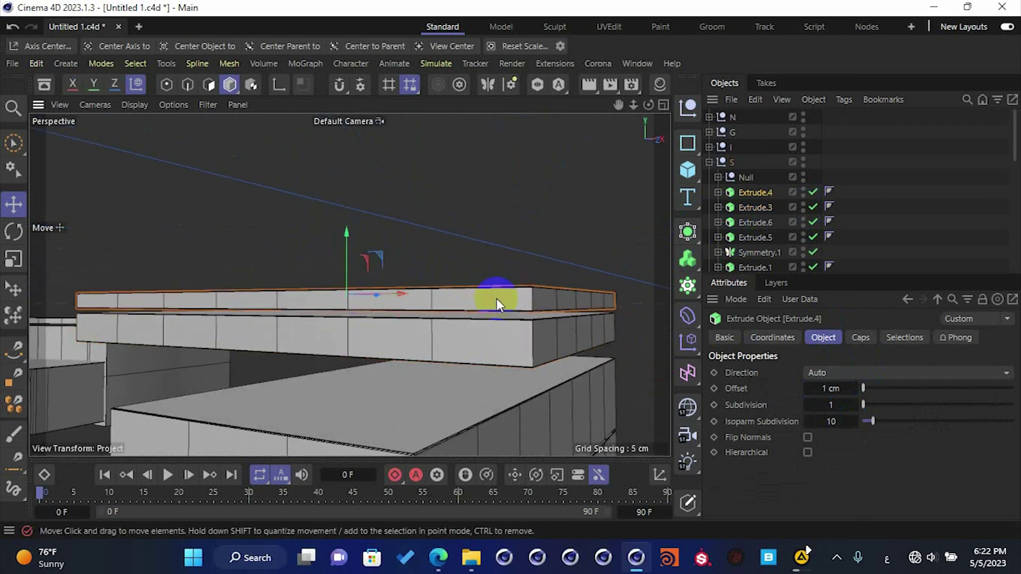
pyautogui.click(838, 389)
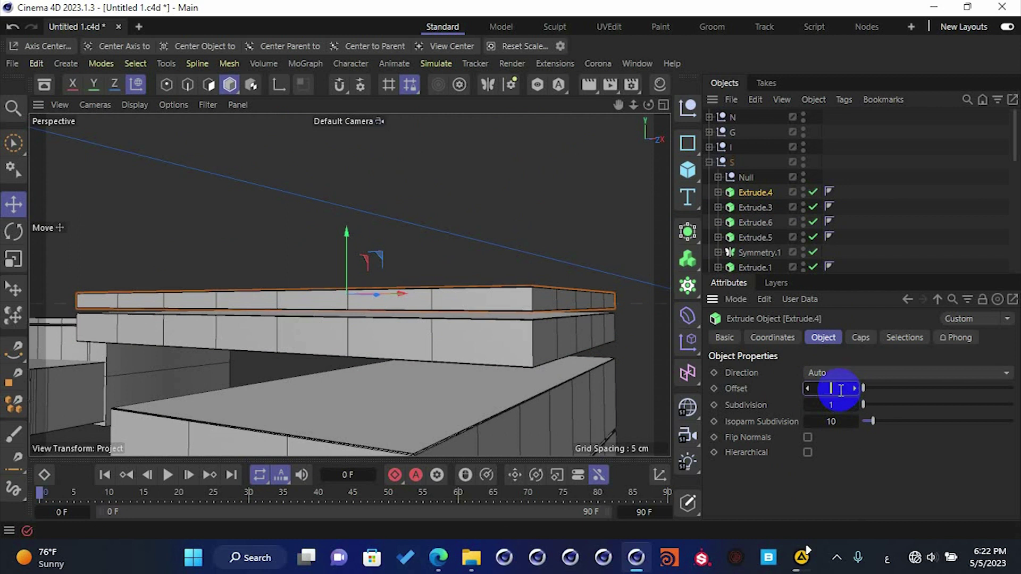
pyautogui.write('0.5')
pyautogui.press('Return')
pyautogui.moveTo(348, 235); pyautogui.dragTo(334, 255)
pyautogui.click(405, 233)
# - Fine-tune the Z position of the thin top slab above the 2 cm block
pyautogui.keyDown('alt'); pyautogui.moveTo(404, 233); pyautogui.dragTo(260, 248); pyautogui.keyUp('alt')
pyautogui.click(443, 294)
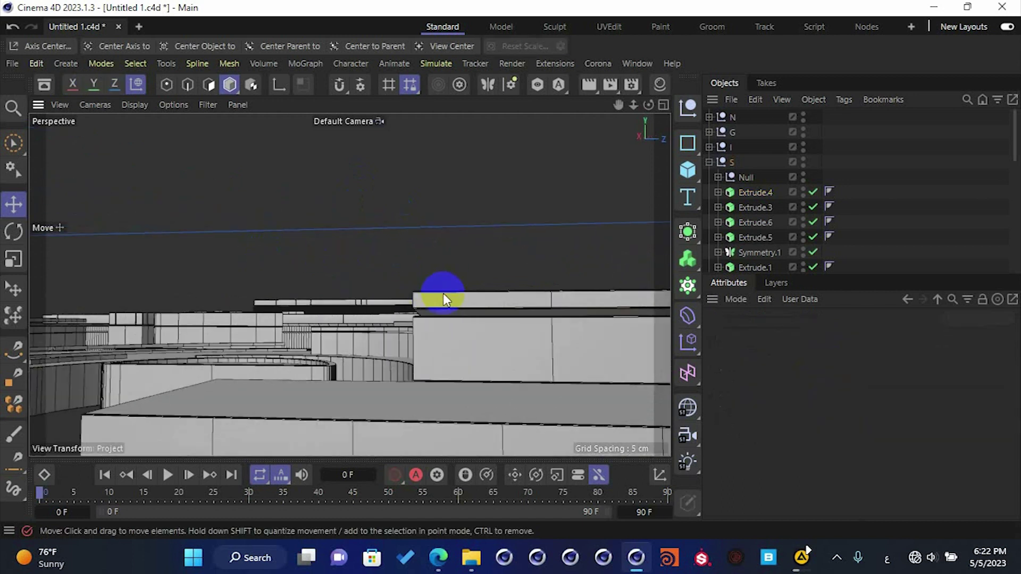
pyautogui.click(443, 295)
pyautogui.click(771, 339)
pyautogui.moveTo(800, 424); pyautogui.dragTo(752, 420)
pyautogui.keyDown('alt'); pyautogui.moveTo(447, 230); pyautogui.dragTo(460, 270); pyautogui.keyUp('alt')
pyautogui.click(554, 188)
# - Select the ring-shaped circle spline and reveal it inside the I group, with the S and E groups collapsed
pyautogui.scroll(-5, 501, 248)
pyautogui.click(461, 265)
pyautogui.press('o')
pyautogui.click(709, 162)
pyautogui.click(709, 177)
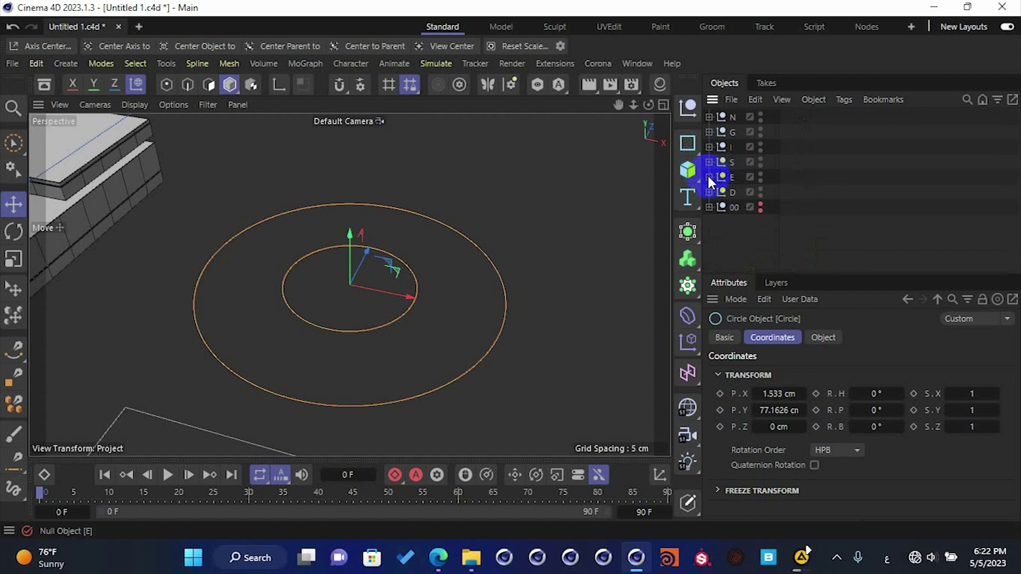
pyautogui.click(709, 148)
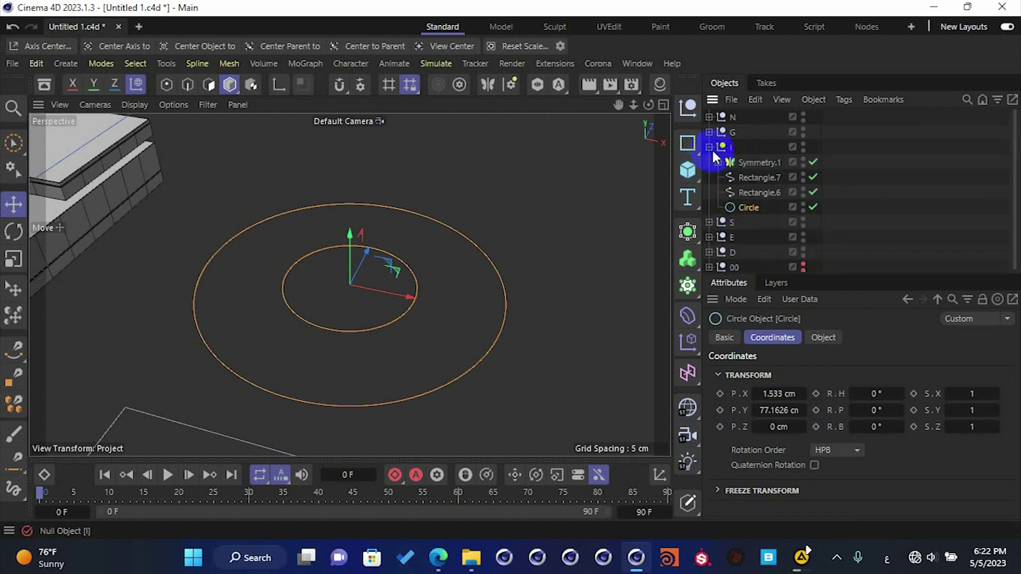
# - Extrude the ring-shaped circle spline with an offset of 4 cm and place a copy of the circle above the extrusion in the I group
pyautogui.click(688, 237)
pyautogui.click(758, 212)
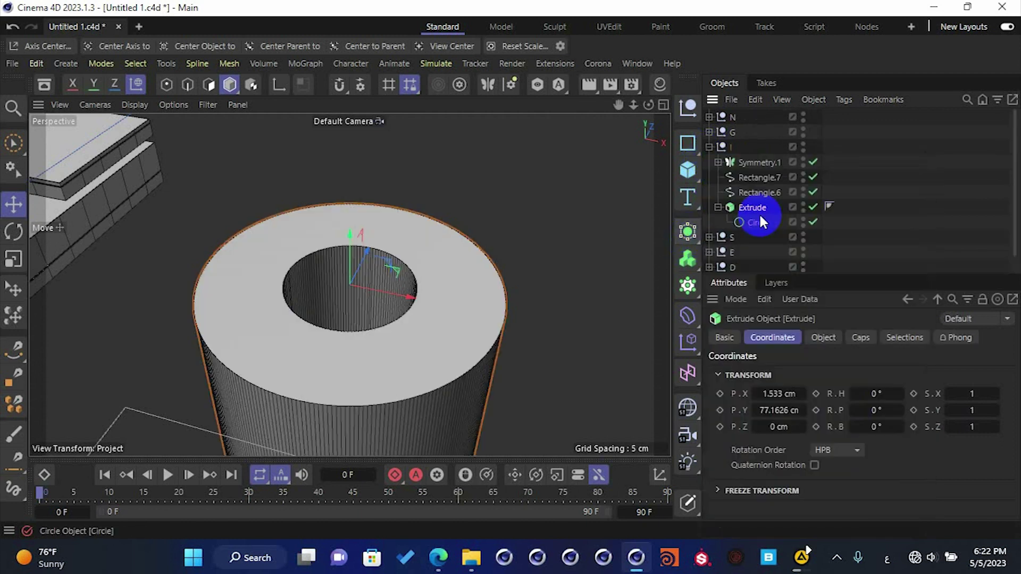
pyautogui.click(823, 338)
pyautogui.doubleClick(833, 388)
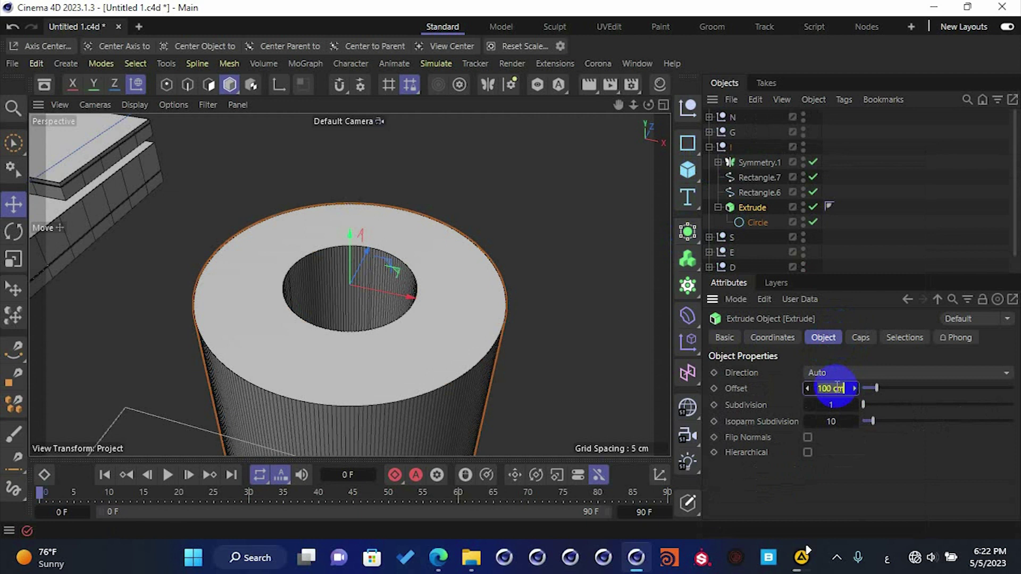
pyautogui.write('4')
pyautogui.press('Return')
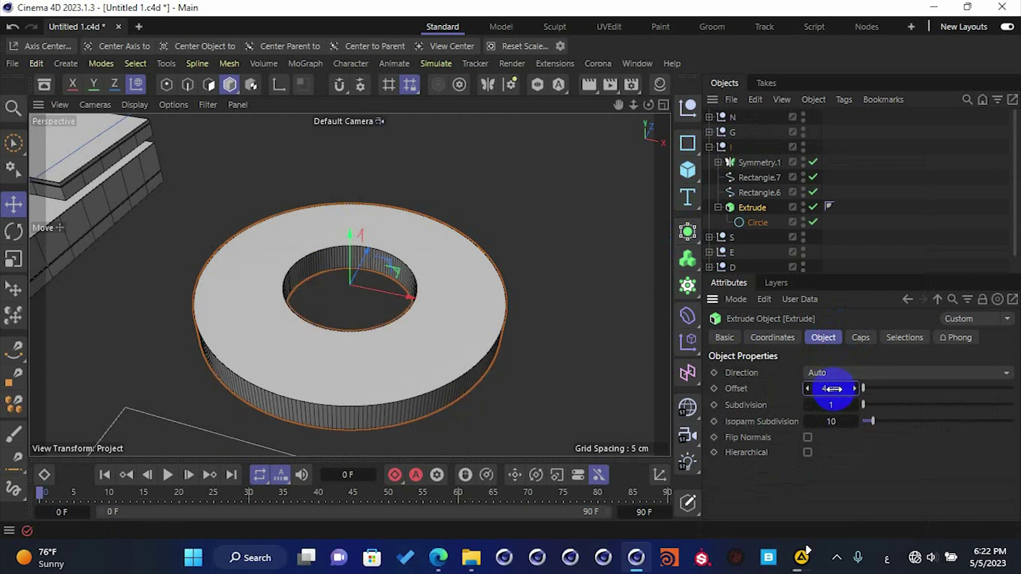
pyautogui.moveTo(755, 221)
pyautogui.mouseDown()
pyautogui.moveTo(761, 200)
pyautogui.moveTo(745, 208)
pyautogui.mouseUp()
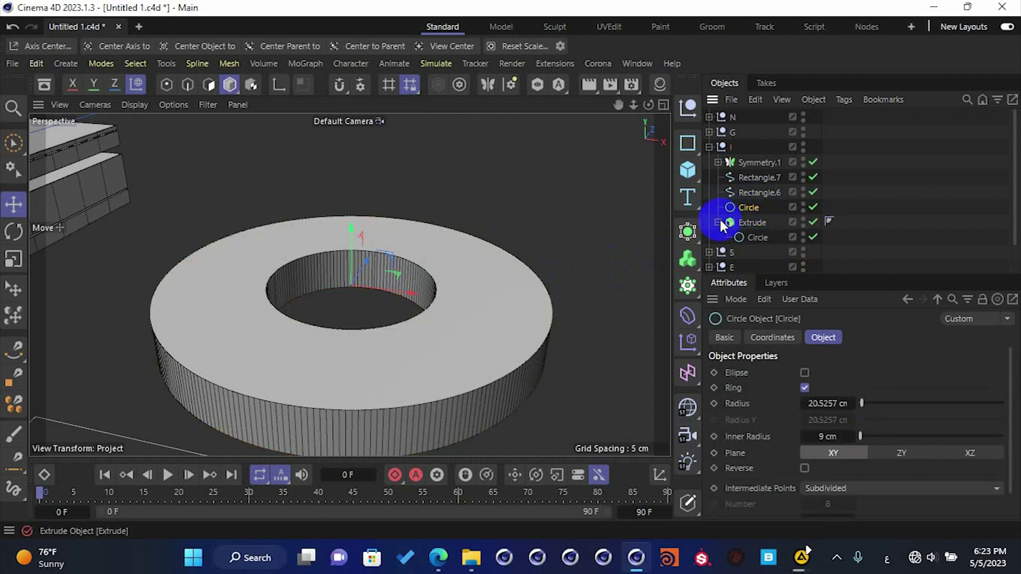
# - Add a new circle spline to the I group and place it inside a Sweep
pyautogui.click(692, 225)
pyautogui.click(689, 148)
pyautogui.keyDown('alt'); pyautogui.click(806, 166); pyautogui.keyUp('alt')
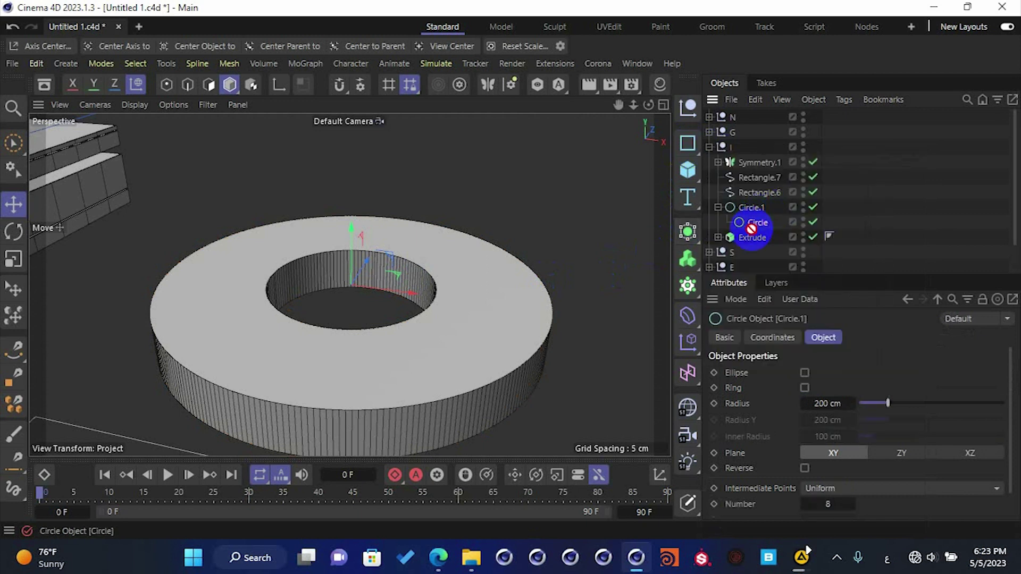
pyautogui.click(693, 227)
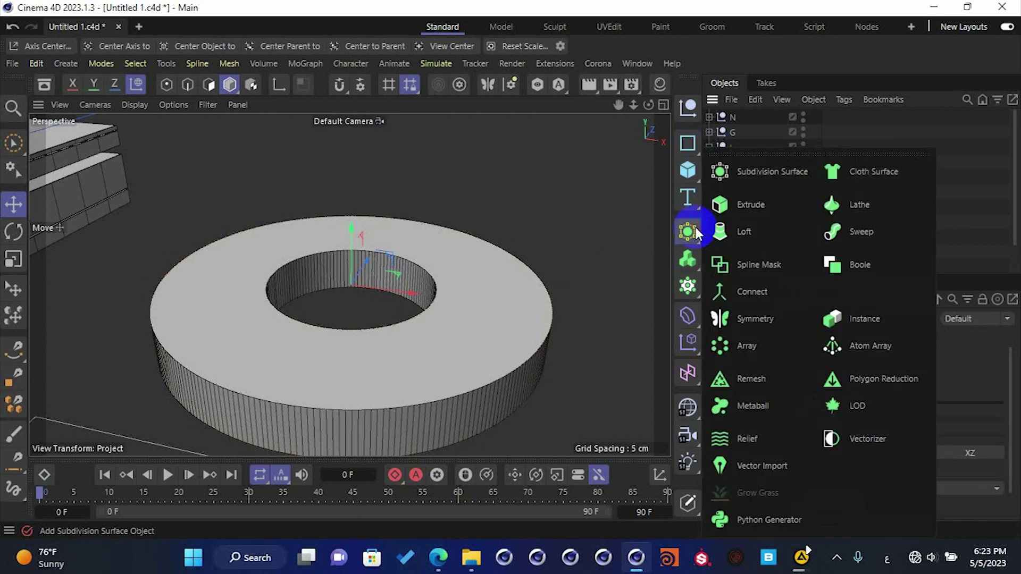
pyautogui.keyDown('alt'); pyautogui.click(859, 232); pyautogui.keyUp('alt')
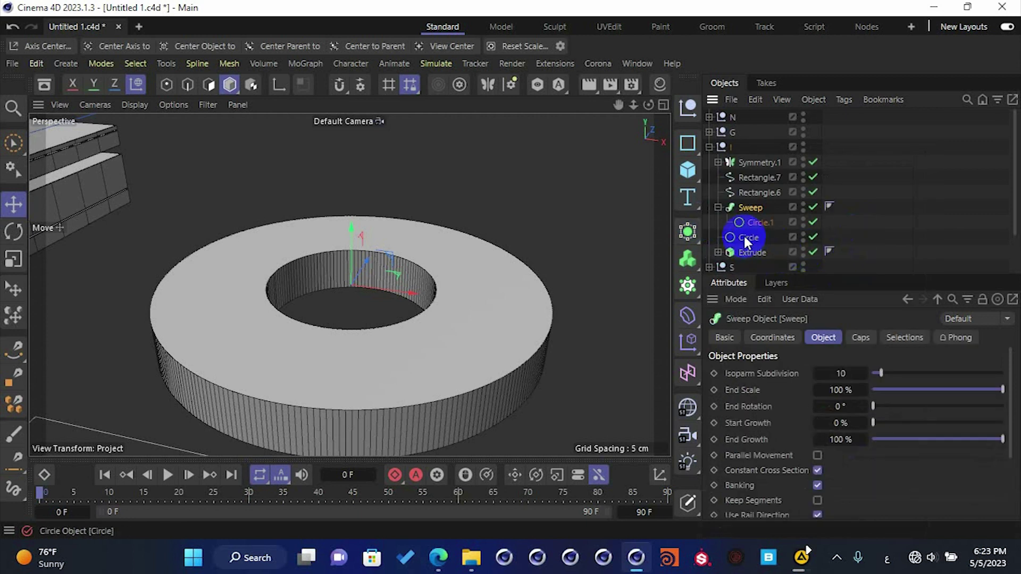
# - Set the new circle's radius to 0.5 cm and nest the ring circle below it as the Sweep's path
pyautogui.click(755, 222)
pyautogui.doubleClick(827, 403)
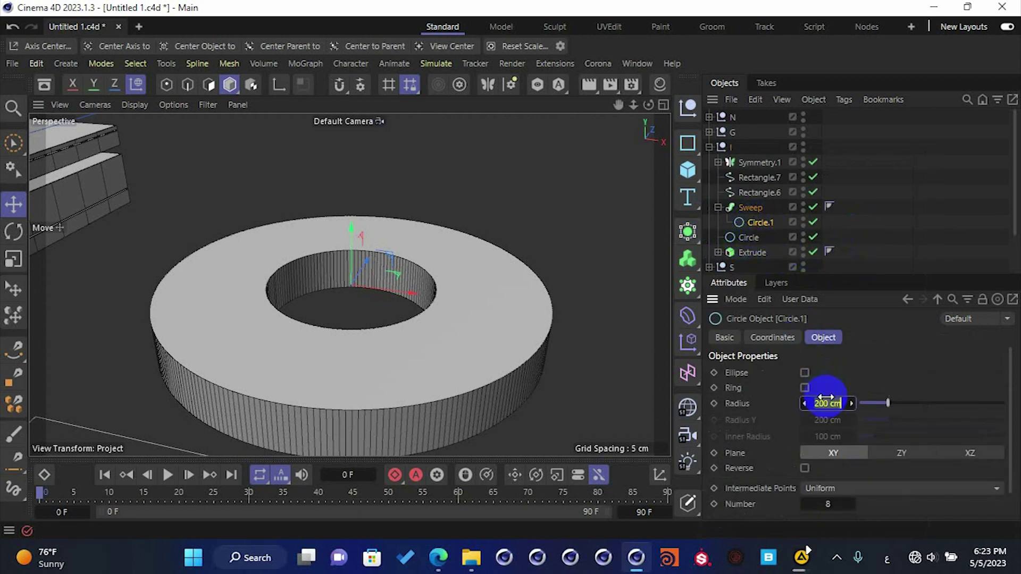
pyautogui.write('.5')
pyautogui.press('Return')
pyautogui.moveTo(766, 234); pyautogui.dragTo(762, 224)
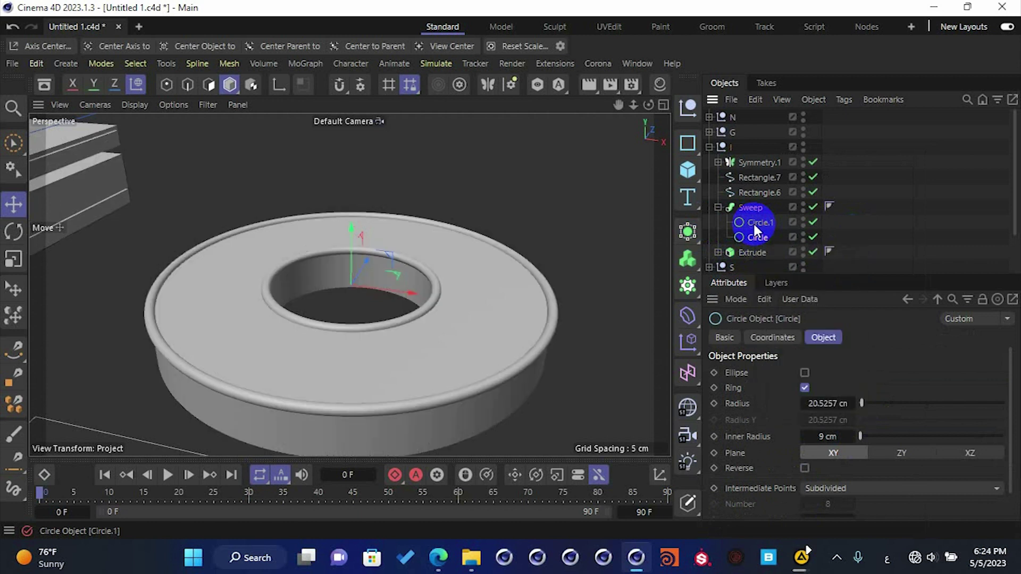
pyautogui.click(753, 222)
pyautogui.click(806, 402)
pyautogui.click(806, 402)
pyautogui.click(805, 403)
# - Nudge the profile circle and the Sweep slightly upward along the ring extrusion's top edge
pyautogui.keyDown('alt'); pyautogui.moveTo(458, 333); pyautogui.dragTo(451, 271); pyautogui.keyUp('alt')
pyautogui.moveTo(354, 280); pyautogui.dragTo(353, 277)
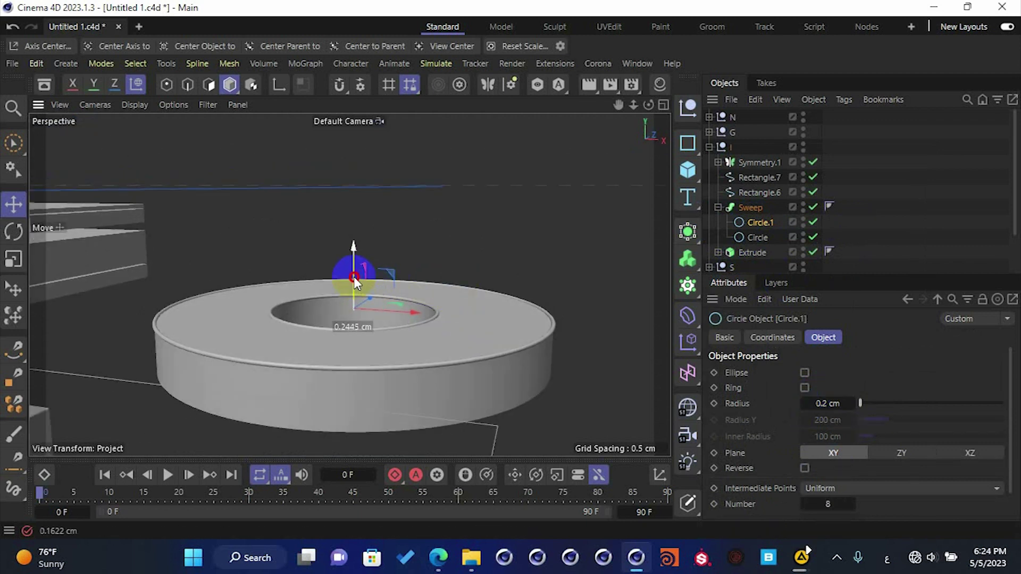
pyautogui.click(751, 209)
pyautogui.moveTo(359, 265); pyautogui.dragTo(359, 262)
pyautogui.moveTo(447, 299)
pyautogui.keyDown('alt'); pyautogui.mouseDown()
pyautogui.moveTo(392, 254)
pyautogui.moveTo(342, 242)
pyautogui.moveTo(365, 286)
pyautogui.moveTo(461, 319)
pyautogui.moveTo(461, 255)
pyautogui.moveTo(459, 302)
pyautogui.mouseUp(); pyautogui.keyUp('alt')
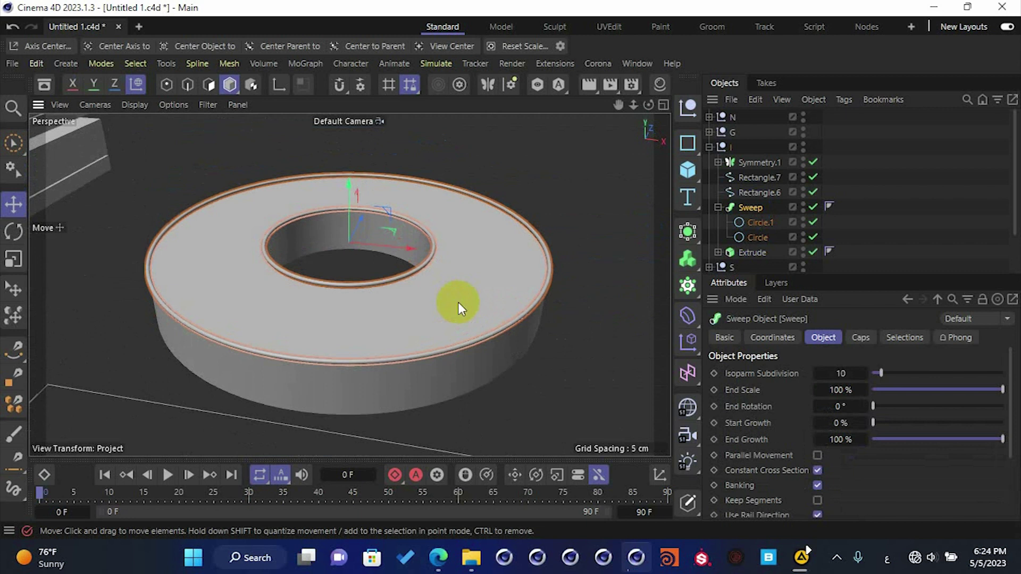
# - Duplicate the Sweep below the ring Extrude and lower the copy to the ring's bottom edge
pyautogui.click(718, 207)
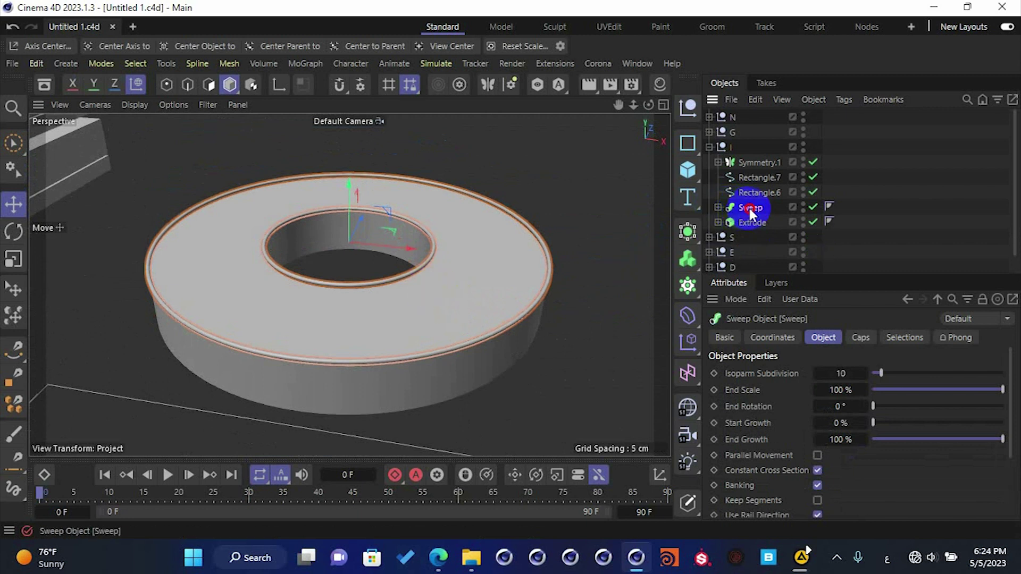
pyautogui.keyDown('ctrl'); pyautogui.moveTo(743, 228); pyautogui.dragTo(745, 230); pyautogui.keyUp('ctrl')
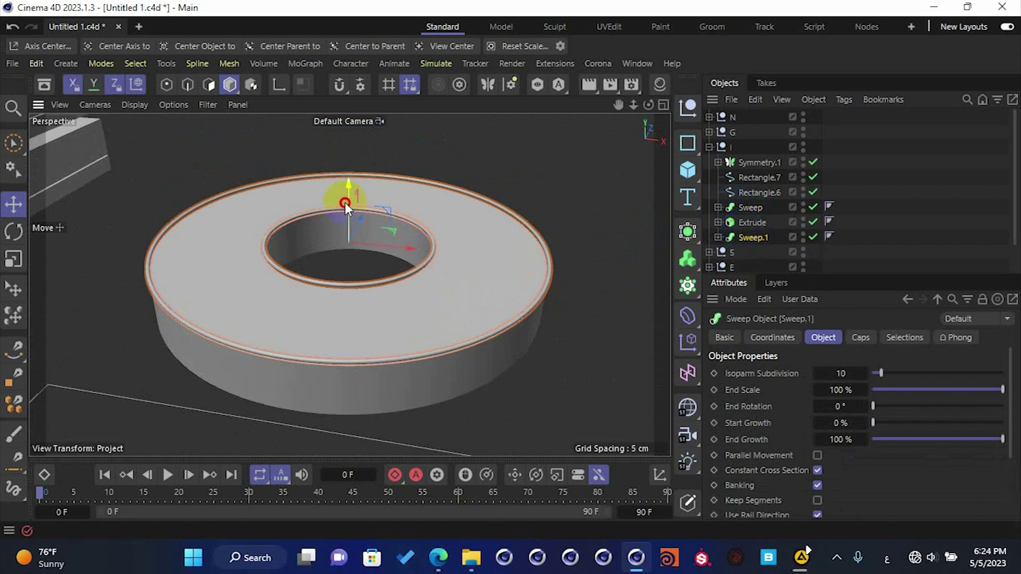
pyautogui.moveTo(345, 203); pyautogui.dragTo(340, 246)
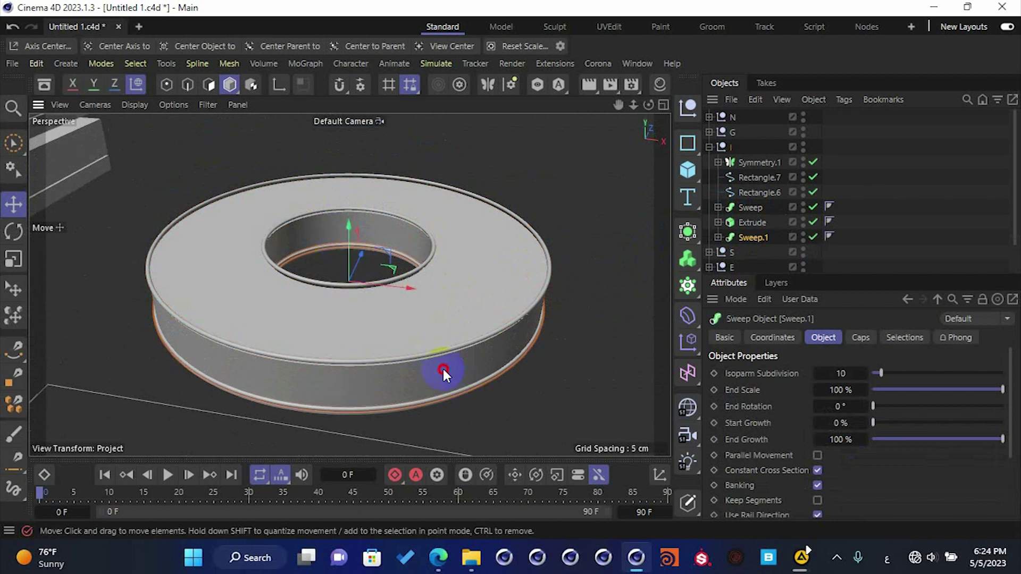
# - Fine-tune the Z position of the lower sweep so its trim follows the ring's bottom edge
pyautogui.keyDown('alt'); pyautogui.moveTo(461, 390); pyautogui.dragTo(421, 307); pyautogui.keyUp('alt')
pyautogui.scroll(4, 445, 383)
pyautogui.keyDown('alt'); pyautogui.moveTo(445, 383); pyautogui.dragTo(408, 273); pyautogui.keyUp('alt')
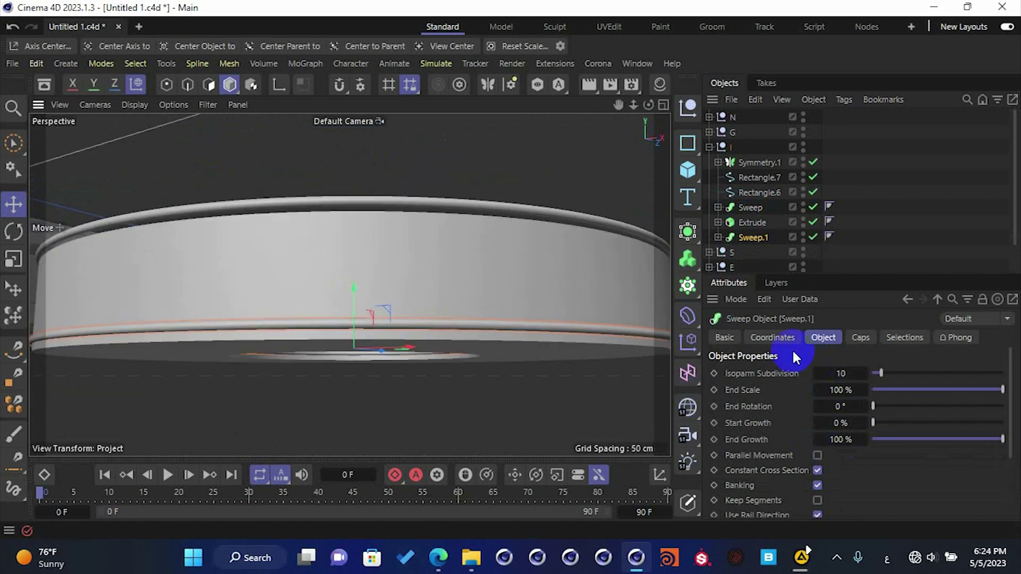
pyautogui.click(774, 338)
pyautogui.moveTo(806, 430); pyautogui.dragTo(805, 428)
pyautogui.keyDown('alt'); pyautogui.moveTo(529, 359); pyautogui.dragTo(586, 395); pyautogui.keyUp('alt')
pyautogui.keyDown('alt'); pyautogui.moveTo(510, 304); pyautogui.dragTo(458, 274); pyautogui.keyUp('alt')
# - Fine-tune the Z position of the upper sweep against the ring's top edge
pyautogui.click(758, 209)
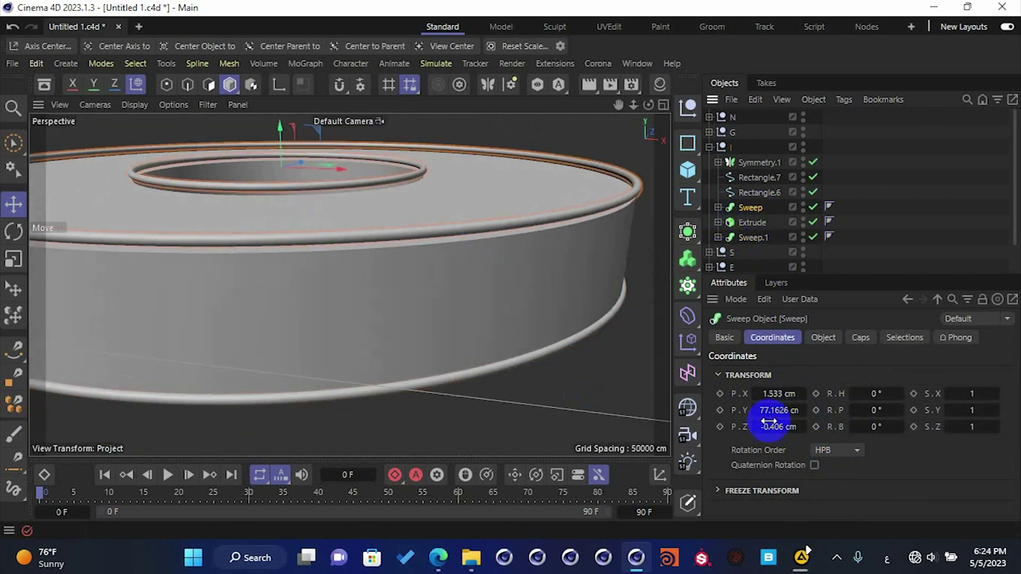
pyautogui.click(755, 427)
pyautogui.keyDown('alt'); pyautogui.click(803, 426); pyautogui.keyUp('alt')
pyautogui.keyDown('alt'); pyautogui.click(803, 427); pyautogui.keyUp('alt')
pyautogui.keyDown('alt'); pyautogui.click(803, 427); pyautogui.keyUp('alt')
pyautogui.keyDown('alt'); pyautogui.click(802, 427); pyautogui.keyUp('alt')
# - Set the radius of the upper sweep's profile circle to 0.3 cm
pyautogui.keyDown('alt'); pyautogui.moveTo(472, 243); pyautogui.dragTo(737, 237); pyautogui.keyUp('alt')
pyautogui.click(719, 207)
pyautogui.click(748, 220)
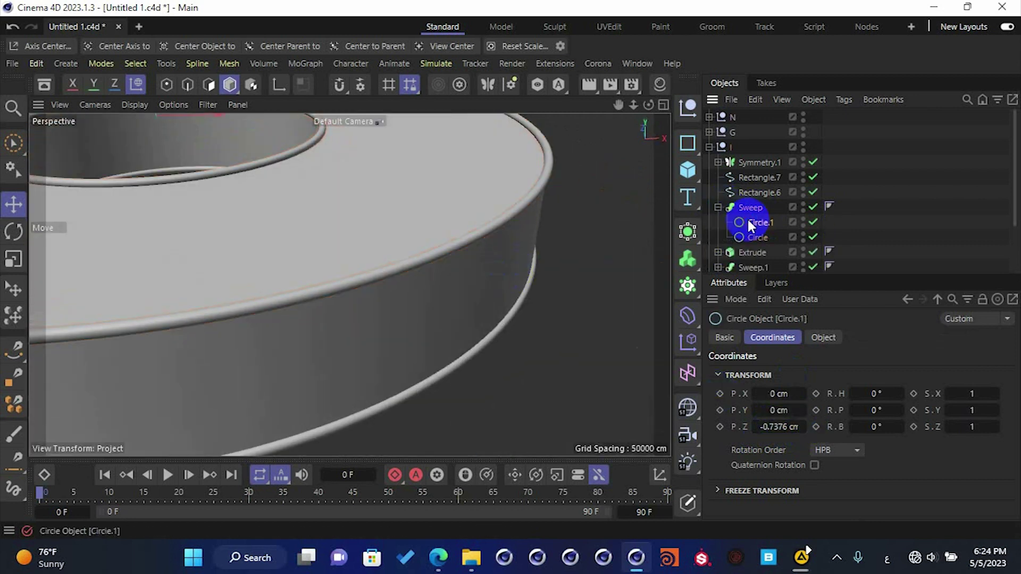
pyautogui.click(822, 340)
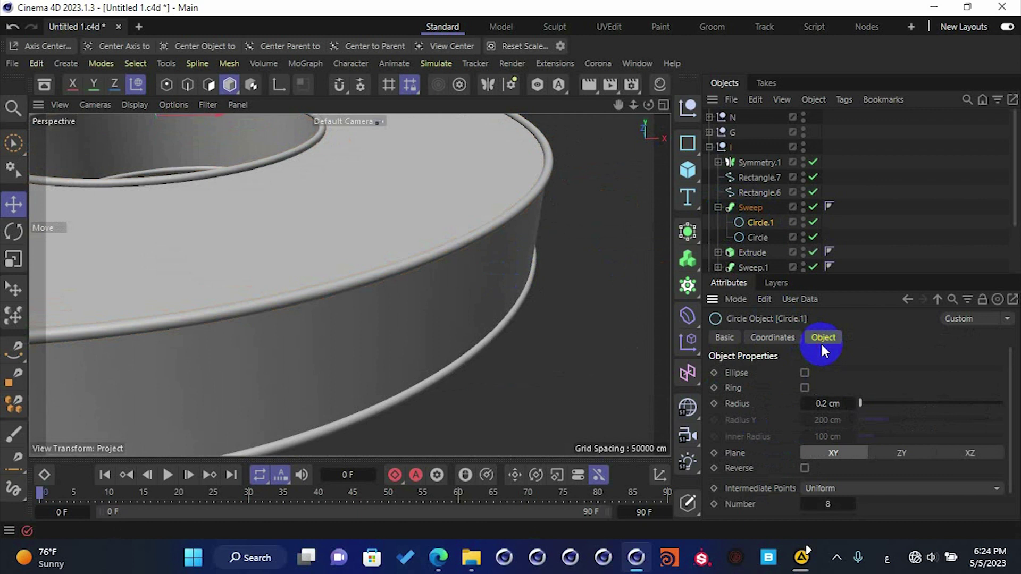
pyautogui.click(851, 402)
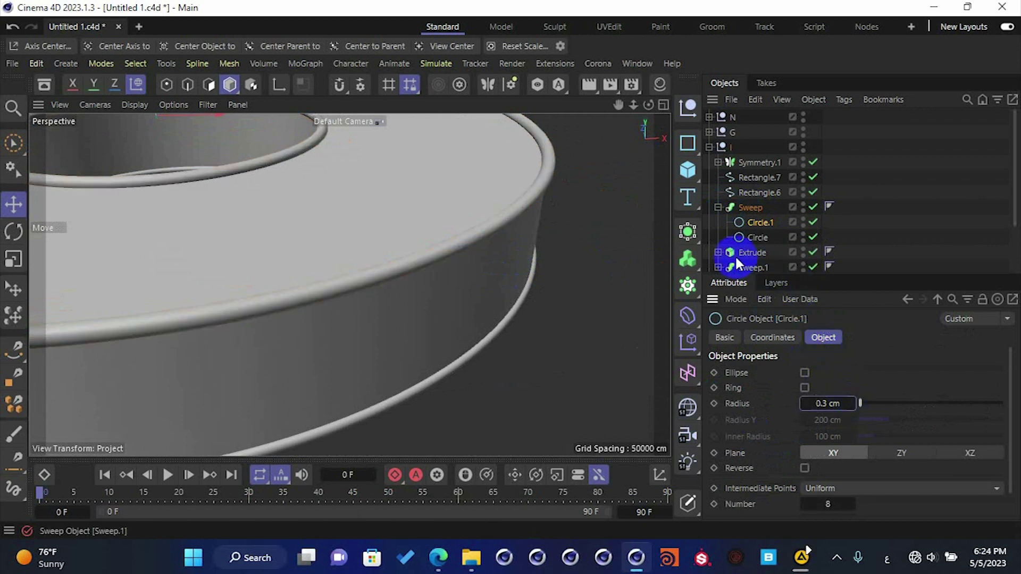
# - Set the lower sweep's profile circle radius to 0.3 cm and collapse both sweeps in the object hierarchy
pyautogui.scroll(-3, 758, 258)
pyautogui.click(754, 178)
pyautogui.click(761, 192)
pyautogui.click(854, 409)
pyautogui.click(853, 401)
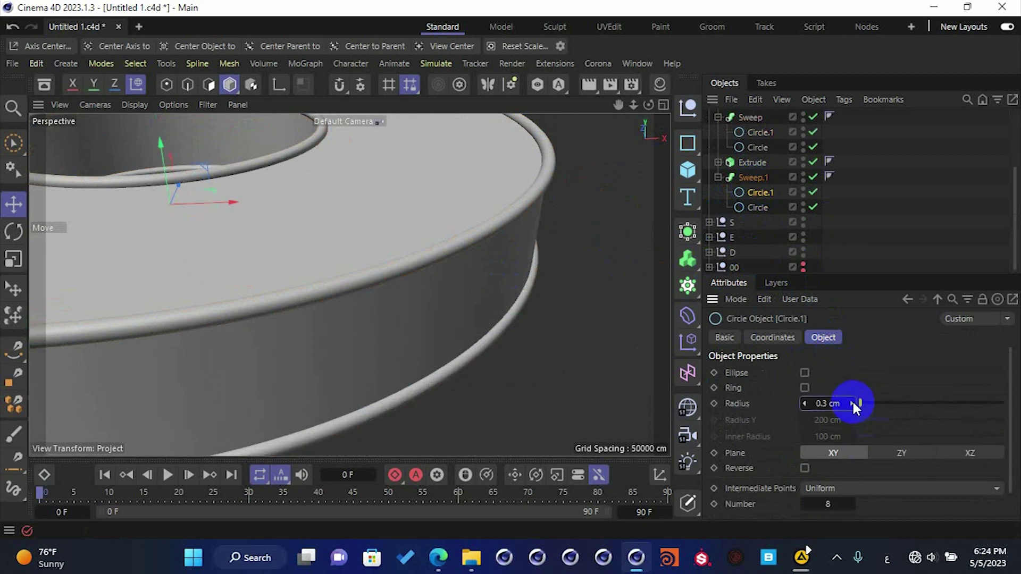
pyautogui.scroll(-3, 365, 203)
pyautogui.keyDown('alt'); pyautogui.moveTo(402, 267); pyautogui.dragTo(444, 332, button='middle'); pyautogui.keyUp('alt')
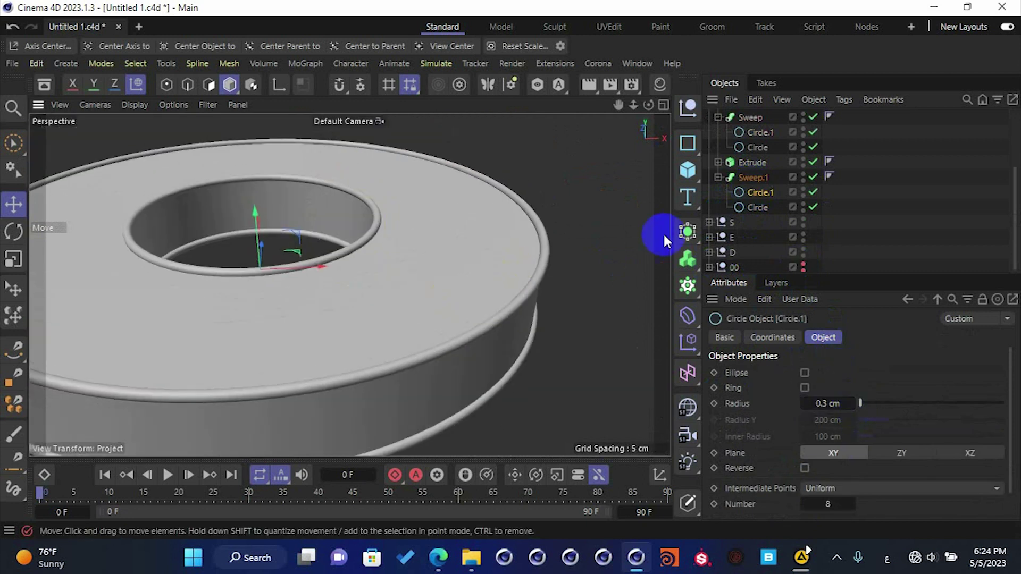
pyautogui.click(718, 177)
pyautogui.click(718, 145)
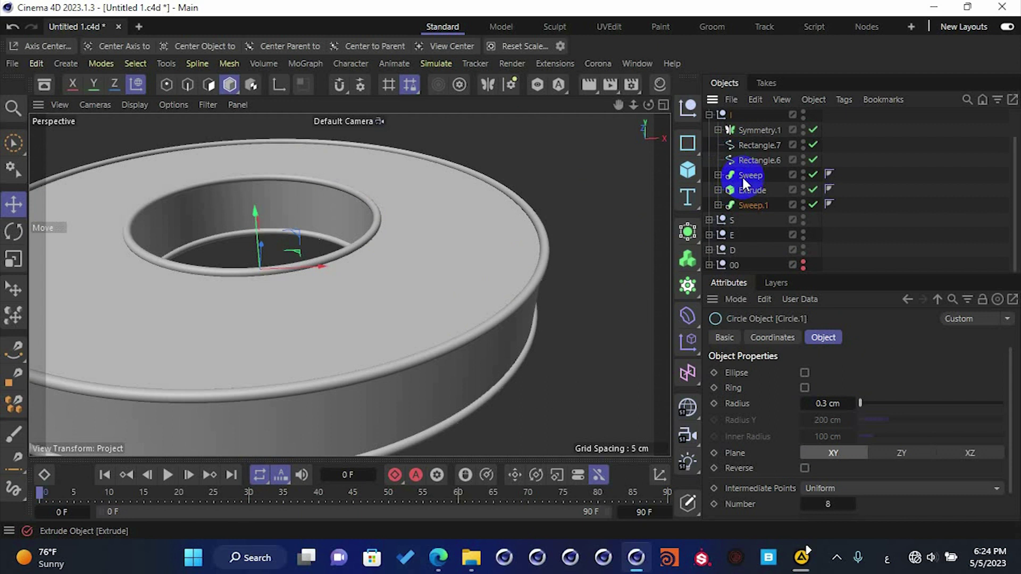
# - Adjust the height of the upper sweep against the ring extrusion's top edge in the Front view
pyautogui.click(750, 175)
pyautogui.keyDown('ctrl'); pyautogui.click(752, 190); pyautogui.keyUp('ctrl')
pyautogui.scroll(-2, 512, 330)
pyautogui.middleClick(513, 327)
pyautogui.scroll(3, 455, 352)
pyautogui.middleClick(456, 356)
pyautogui.scroll(2, 410, 242)
pyautogui.scroll(1, 408, 242)
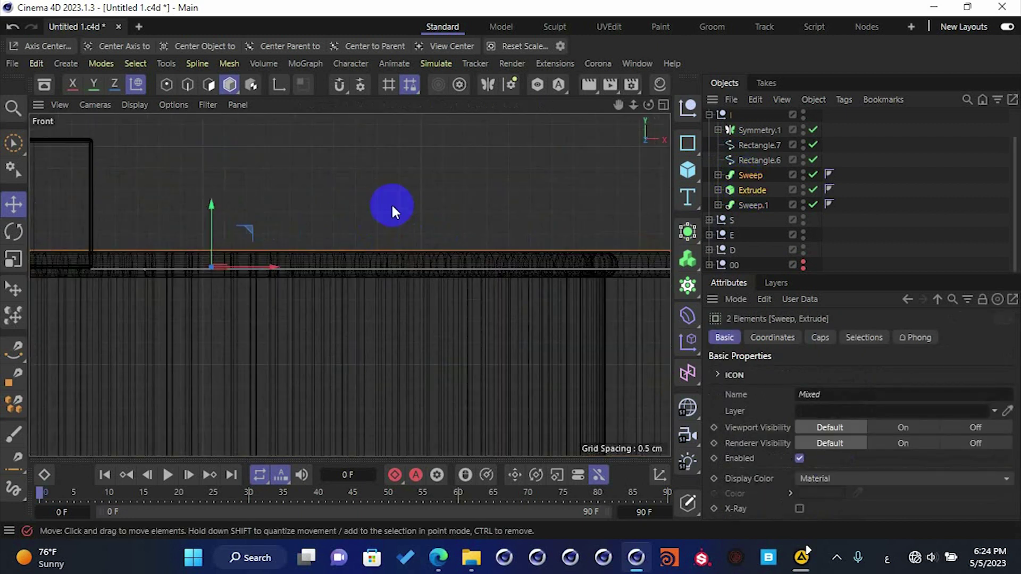
pyautogui.click(753, 174)
pyautogui.scroll(2, 229, 251)
pyautogui.keyDown('alt'); pyautogui.moveTo(399, 233); pyautogui.dragTo(512, 257, button='middle'); pyautogui.keyUp('alt')
pyautogui.click(752, 192)
pyautogui.click(750, 175)
pyautogui.moveTo(328, 270); pyautogui.dragTo(319, 258)
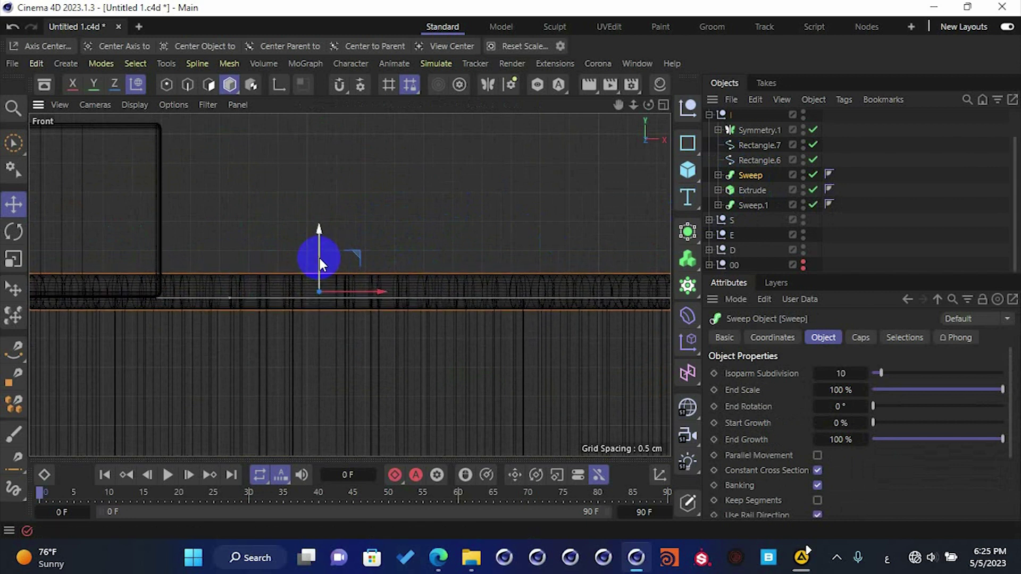
# - Adjust the lower sweep's height against the ring's bottom edge in the Front view and return to the Perspective view
pyautogui.scroll(-3, 319, 258)
pyautogui.keyDown('alt'); pyautogui.moveTo(376, 364); pyautogui.dragTo(378, 253, button='middle'); pyautogui.keyUp('alt')
pyautogui.scroll(5, 333, 325)
pyautogui.click(334, 341)
pyautogui.moveTo(318, 284); pyautogui.dragTo(318, 282)
pyautogui.middleClick(318, 282)
pyautogui.middleClick(319, 280)
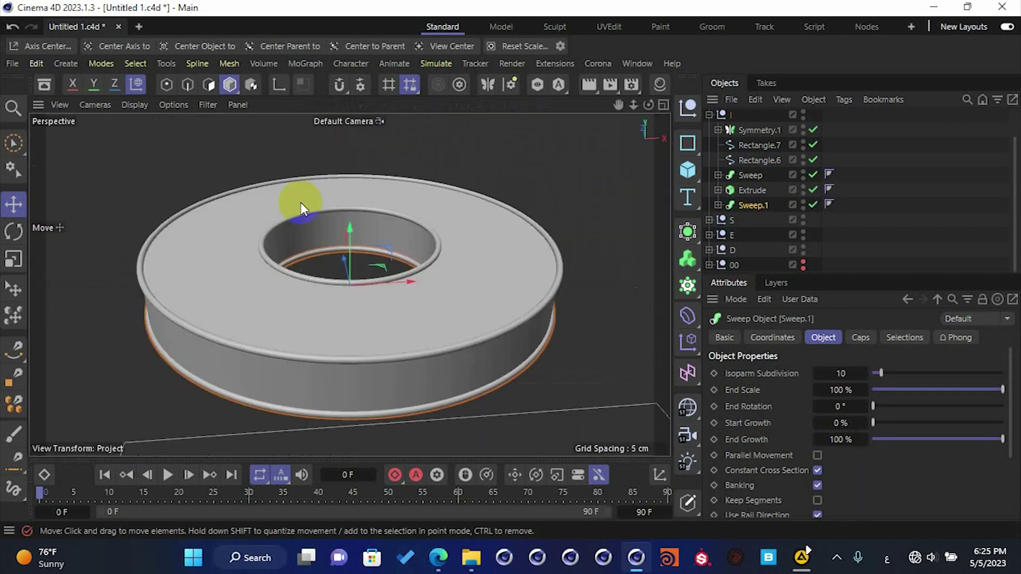
# - Select the tall rectangle spline (Rectangle.6) forming the I's stem and save the project
pyautogui.scroll(-5, 324, 243)
pyautogui.keyDown('alt'); pyautogui.moveTo(319, 267); pyautogui.dragTo(322, 284); pyautogui.keyUp('alt')
pyautogui.click(410, 319)
pyautogui.press('s')
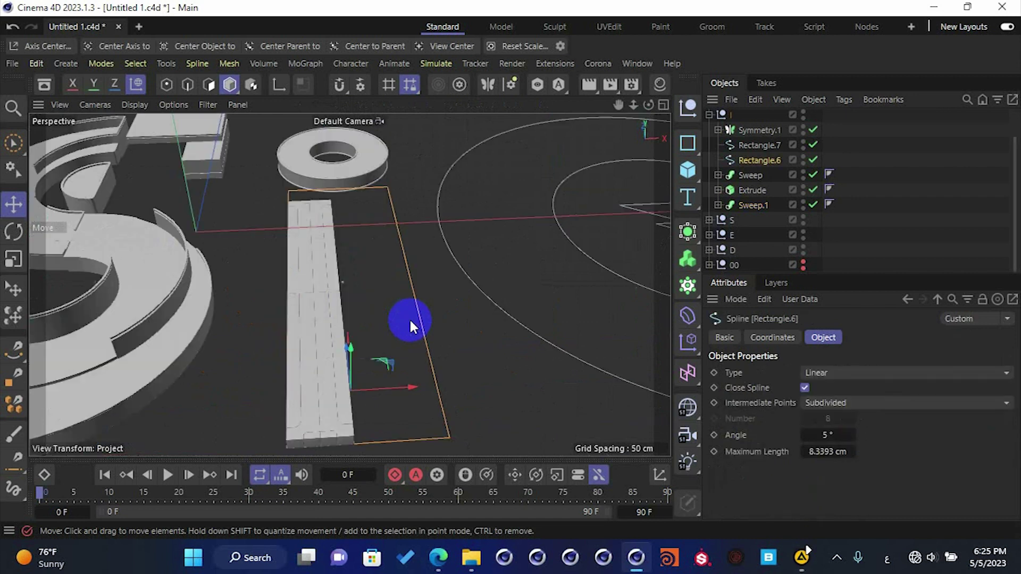
pyautogui.scroll(-3, 410, 319)
pyautogui.keyDown('alt'); pyautogui.moveTo(409, 318); pyautogui.dragTo(368, 308); pyautogui.keyUp('alt')
pyautogui.keyDown('alt'); pyautogui.moveTo(368, 308); pyautogui.dragTo(315, 342, button='middle'); pyautogui.keyUp('alt')
pyautogui.hotkey('ctrl', 's')
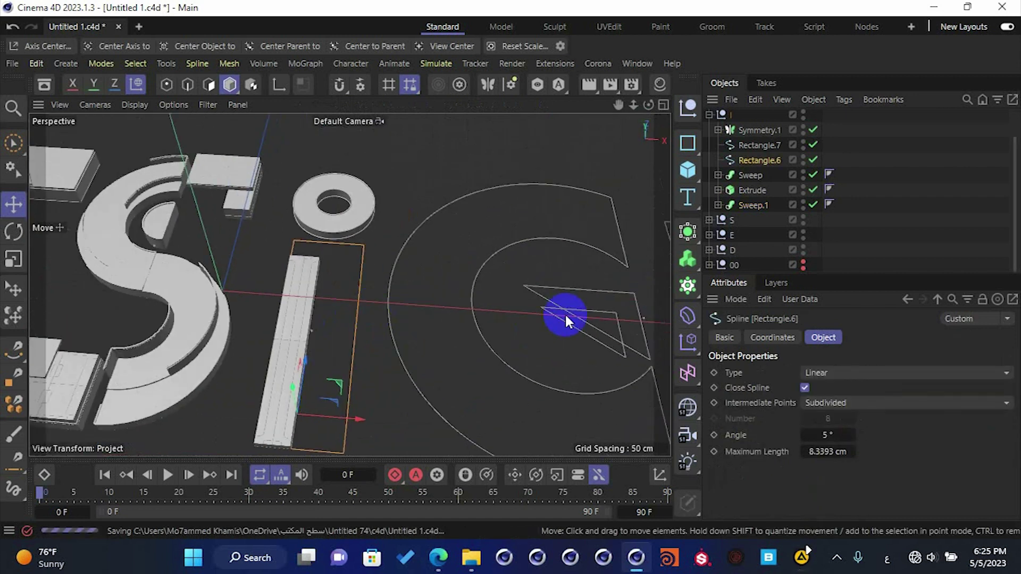
# - Extrude the I's tall rectangle spline with an offset of 5 cm
pyautogui.click(687, 231)
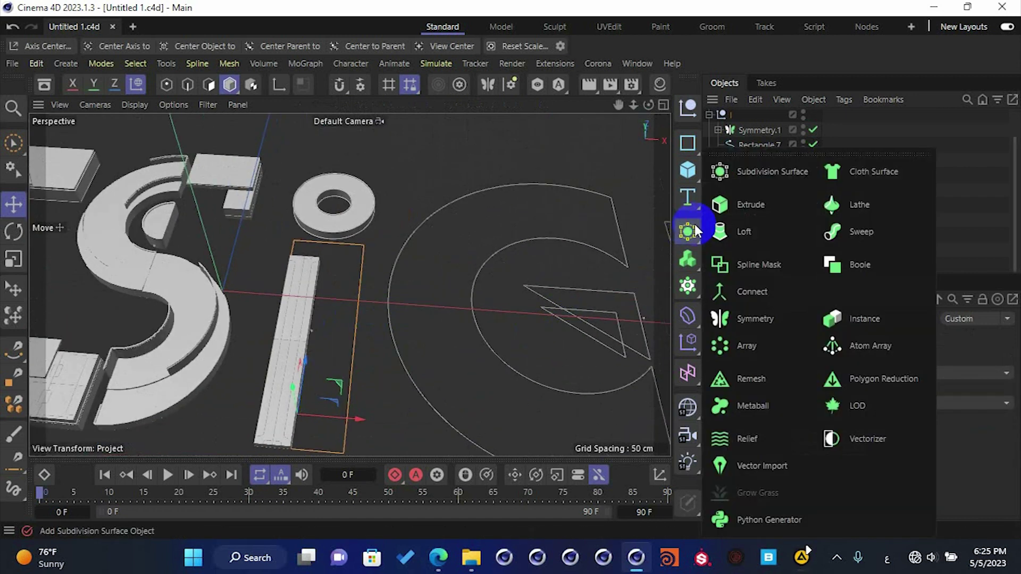
pyautogui.keyDown('alt'); pyautogui.click(777, 210); pyautogui.keyUp('alt')
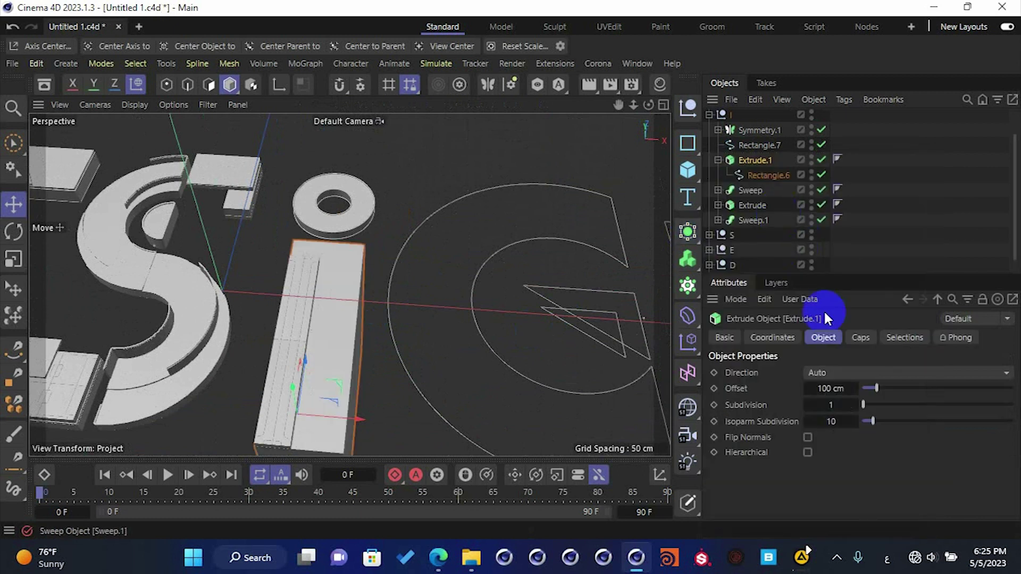
pyautogui.click(830, 388)
pyautogui.write('5')
pyautogui.press('Return')
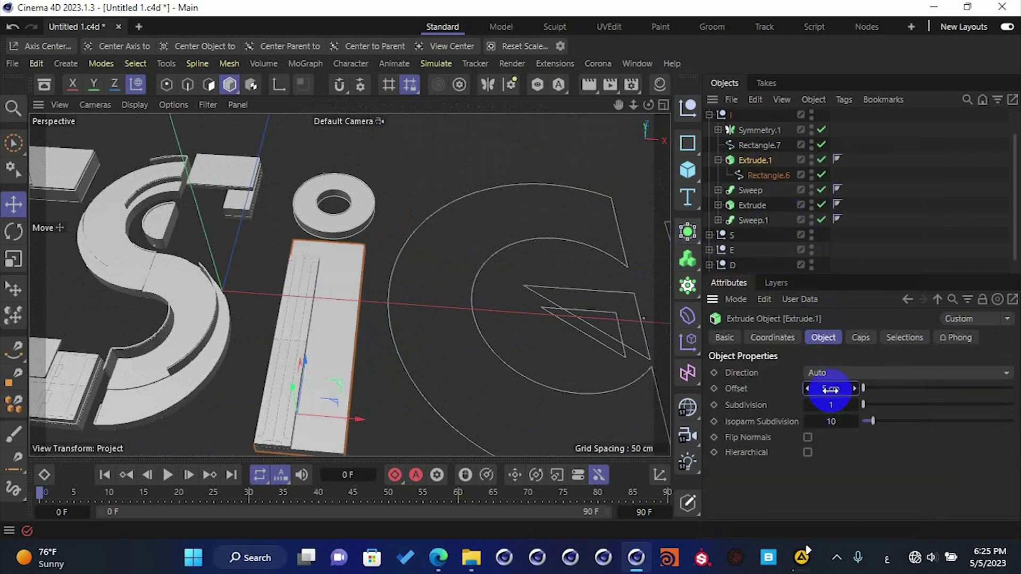
pyautogui.keyDown('alt'); pyautogui.moveTo(514, 359); pyautogui.dragTo(597, 292); pyautogui.keyUp('alt')
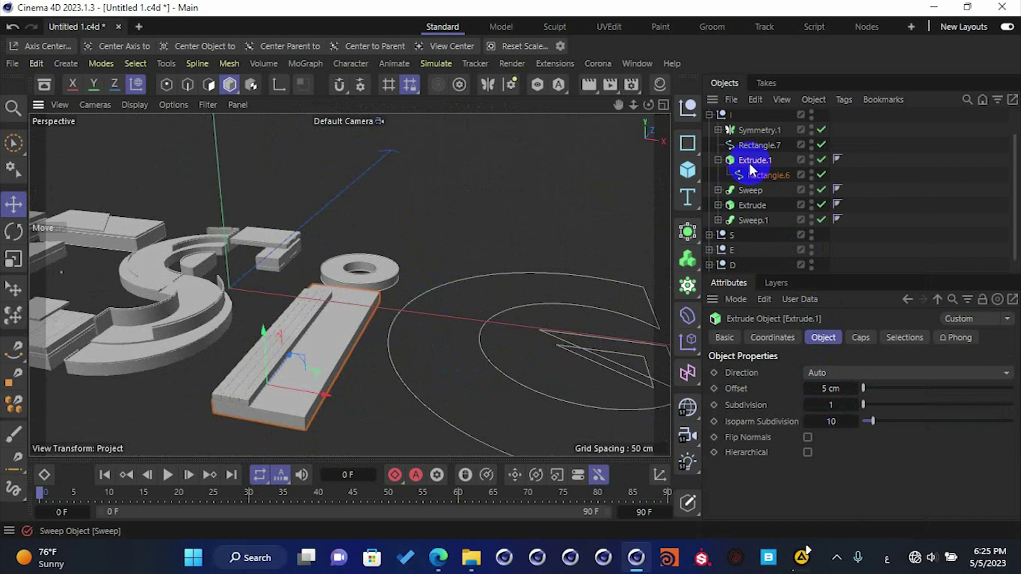
pyautogui.click(755, 145)
pyautogui.moveTo(279, 289); pyautogui.dragTo(278, 278)
pyautogui.hotkey('ctrl', 'z')
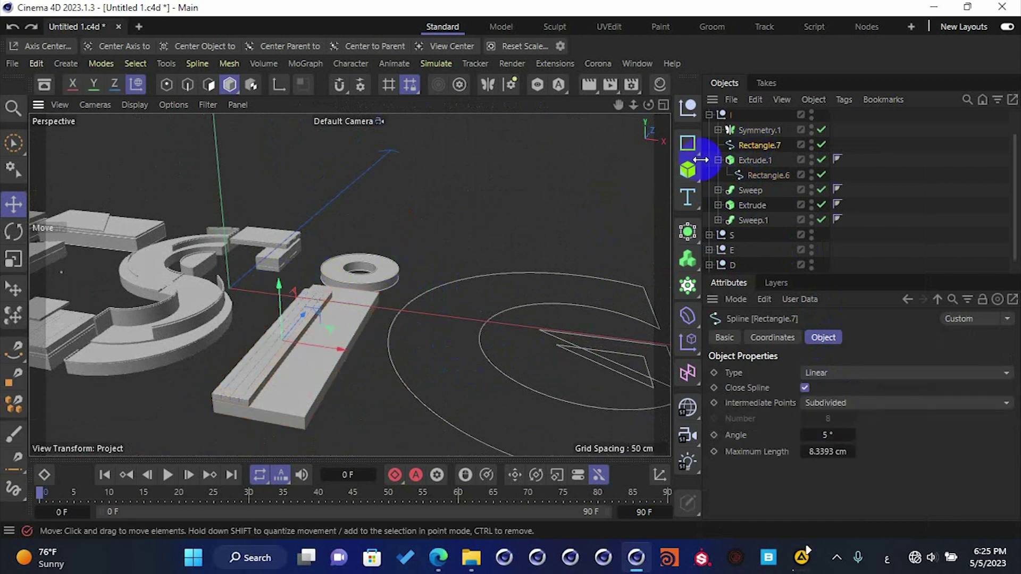
# - Raise the Symmetry.1 strip above the I's stem slab, and select the slab's extrusion with its children collapsed
pyautogui.click(756, 131)
pyautogui.moveTo(280, 295); pyautogui.dragTo(273, 284)
pyautogui.click(755, 160)
pyautogui.click(719, 159)
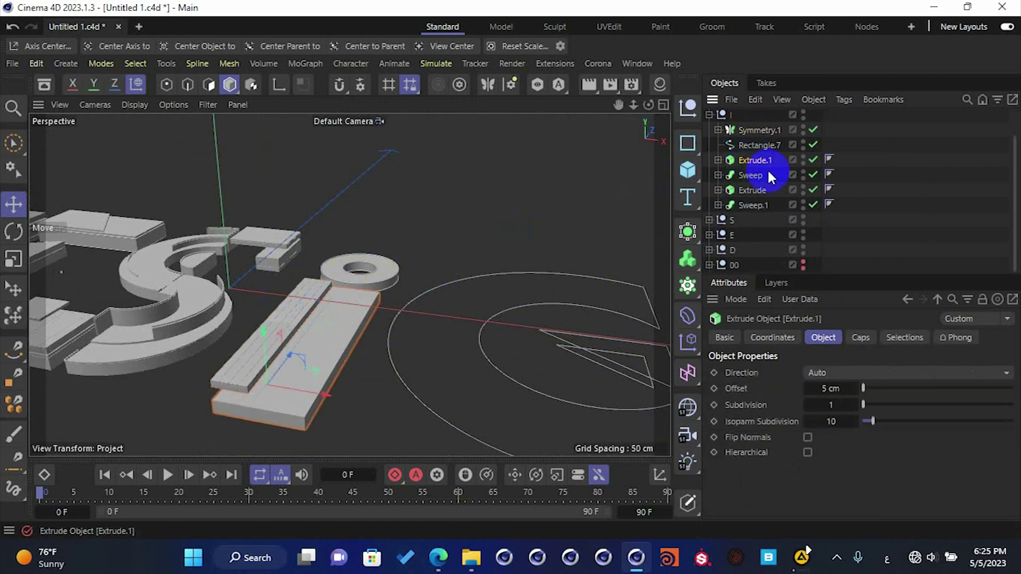
# - Set the cap bevel size of the stem slab's extrusion to 0.05 cm
pyautogui.click(860, 338)
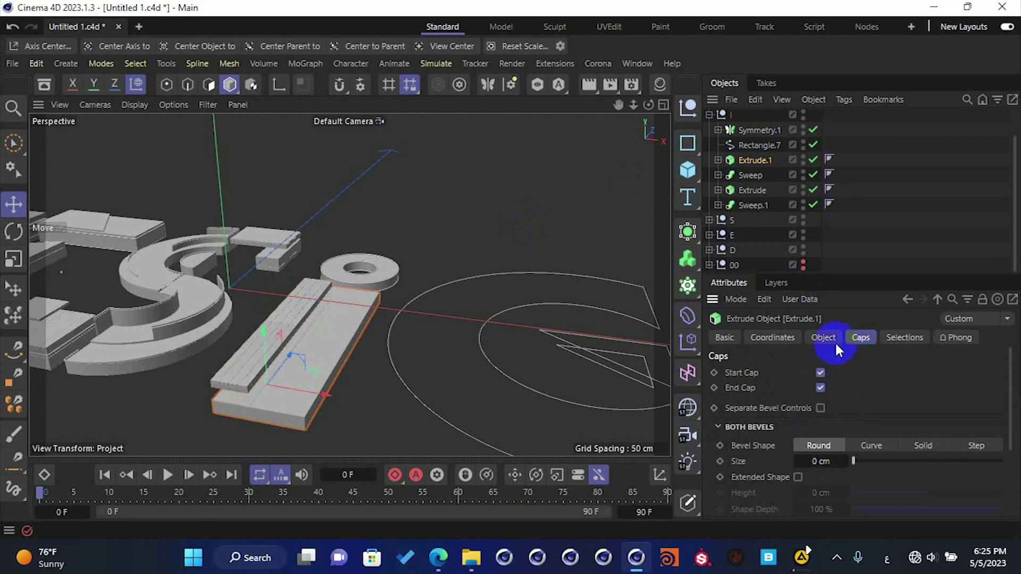
pyautogui.click(819, 462)
pyautogui.write('0.05')
pyautogui.press('Return')
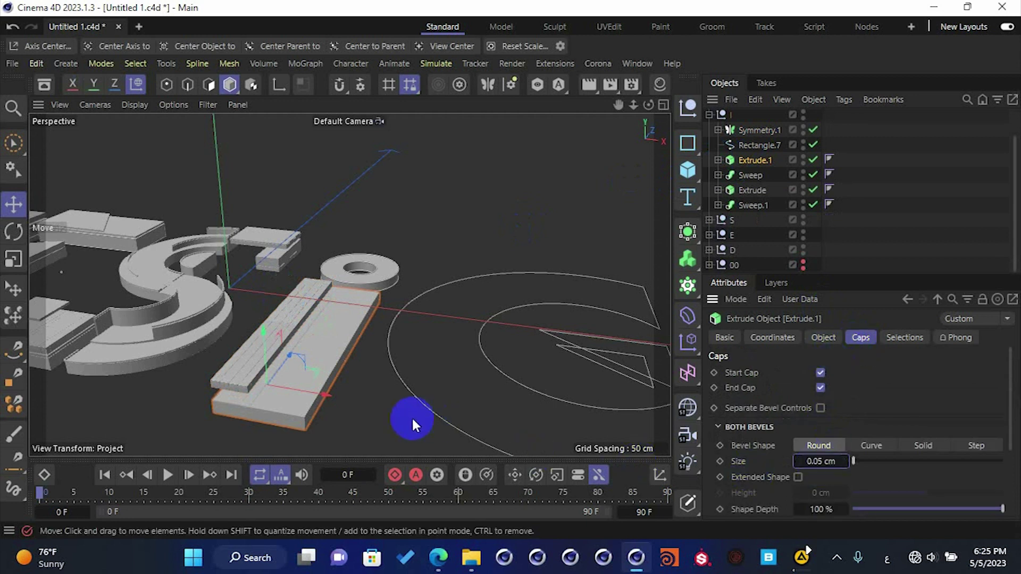
pyautogui.scroll(6, 275, 415)
pyautogui.scroll(-2, 318, 418)
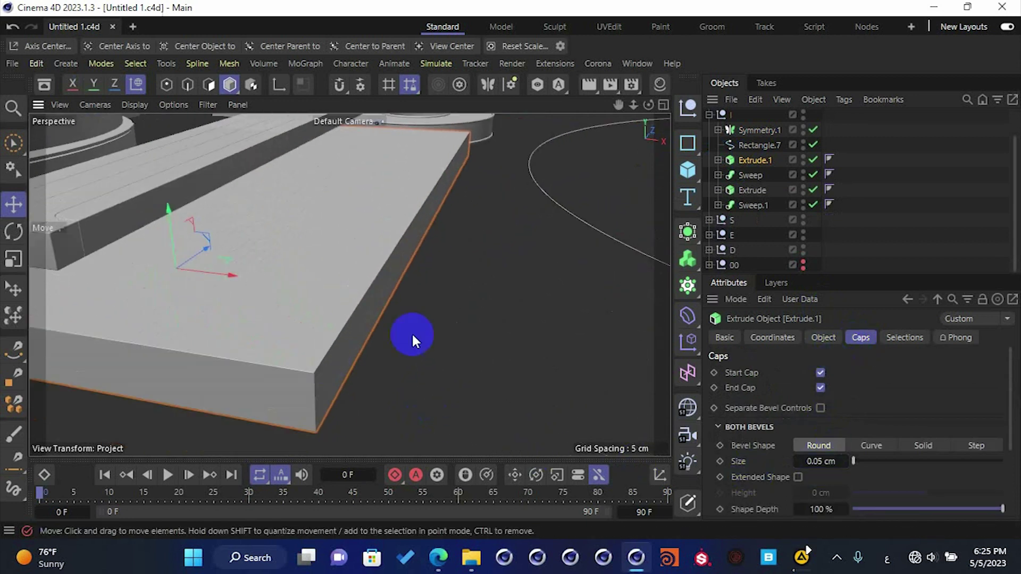
# - Duplicate the stem slab's extrusion (Extrude.1) and set the copy's offset to 2 cm
pyautogui.click(753, 160)
pyautogui.keyDown('ctrl'); pyautogui.moveTo(752, 160); pyautogui.dragTo(773, 154); pyautogui.keyUp('ctrl')
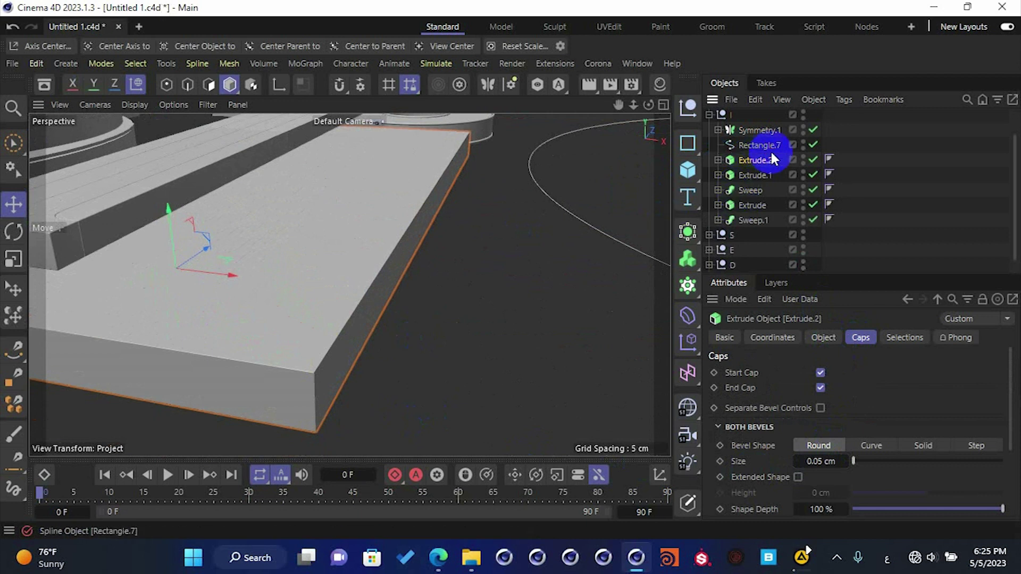
pyautogui.click(837, 338)
pyautogui.click(830, 389)
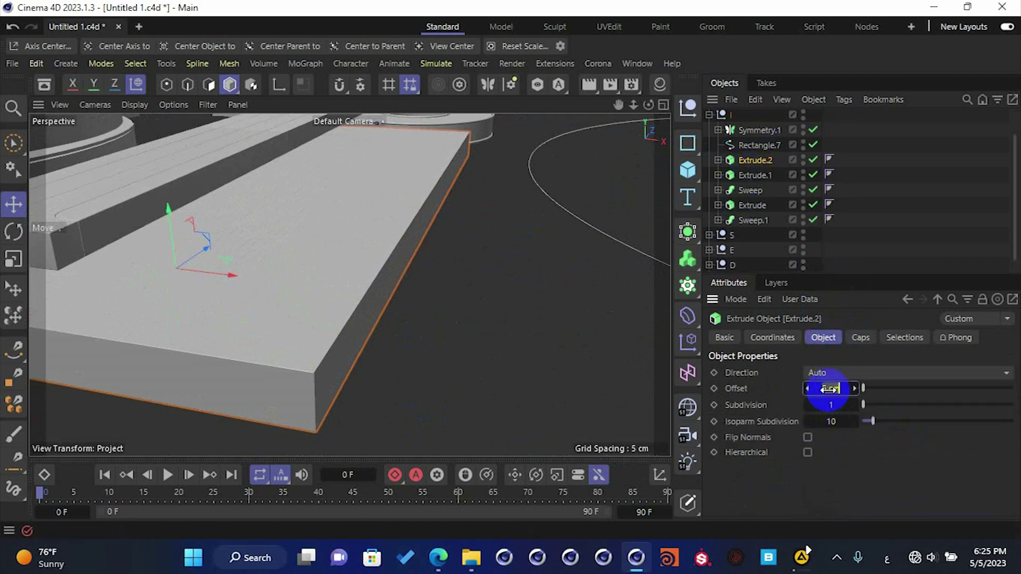
pyautogui.write('2')
pyautogui.press('Return')
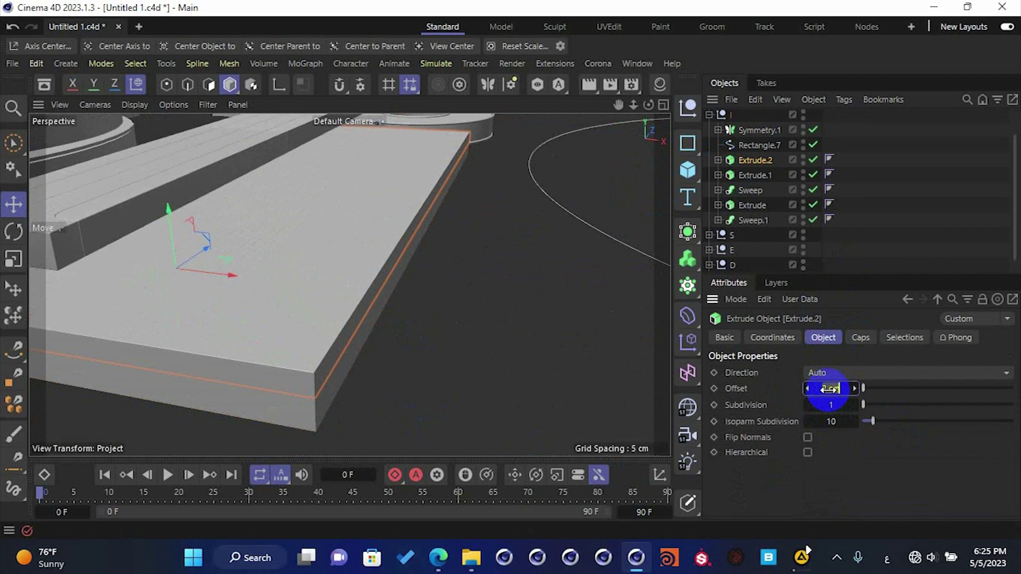
# - Raise the Extrude.2 slab above the stem's base slab by setting its Z position to about -1.4 cm
pyautogui.click(774, 338)
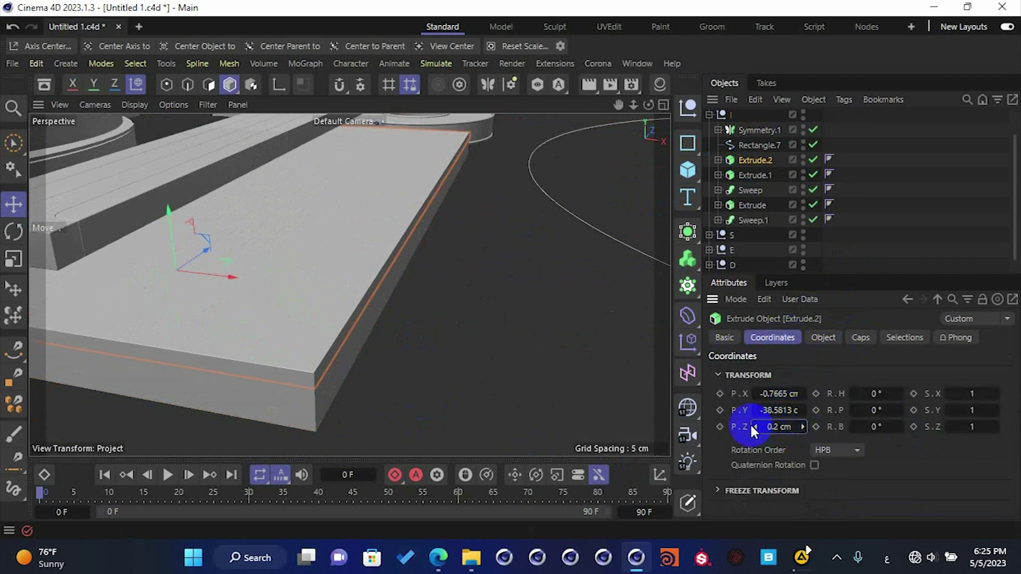
pyautogui.moveTo(751, 427); pyautogui.dragTo(749, 425)
pyautogui.keyDown('alt'); pyautogui.moveTo(325, 265); pyautogui.dragTo(403, 290); pyautogui.keyUp('alt')
# - Duplicate the Extrude.2 slab and replace the rectangle inside the copy with Rectangle.7
pyautogui.click(758, 147)
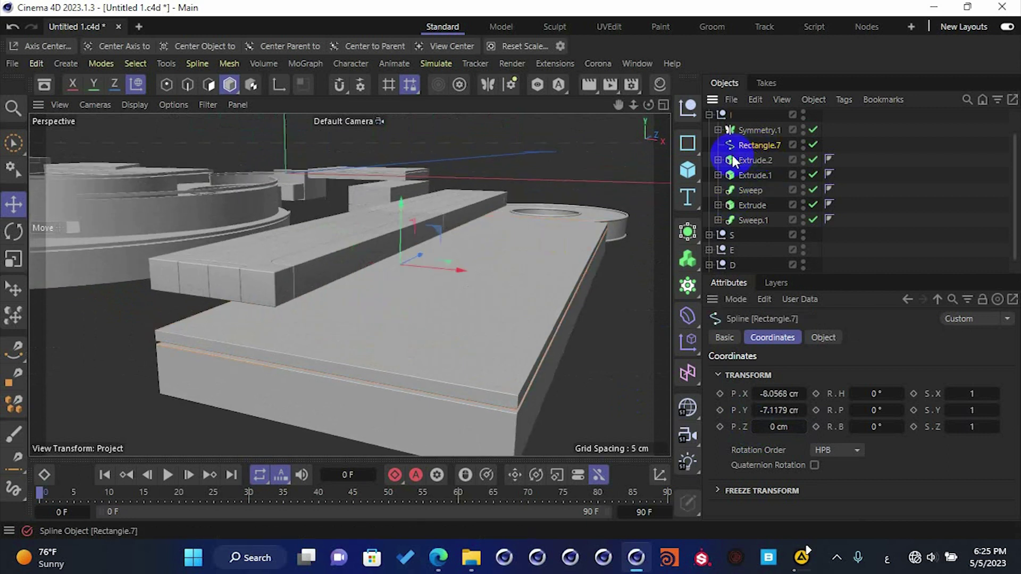
pyautogui.click(718, 160)
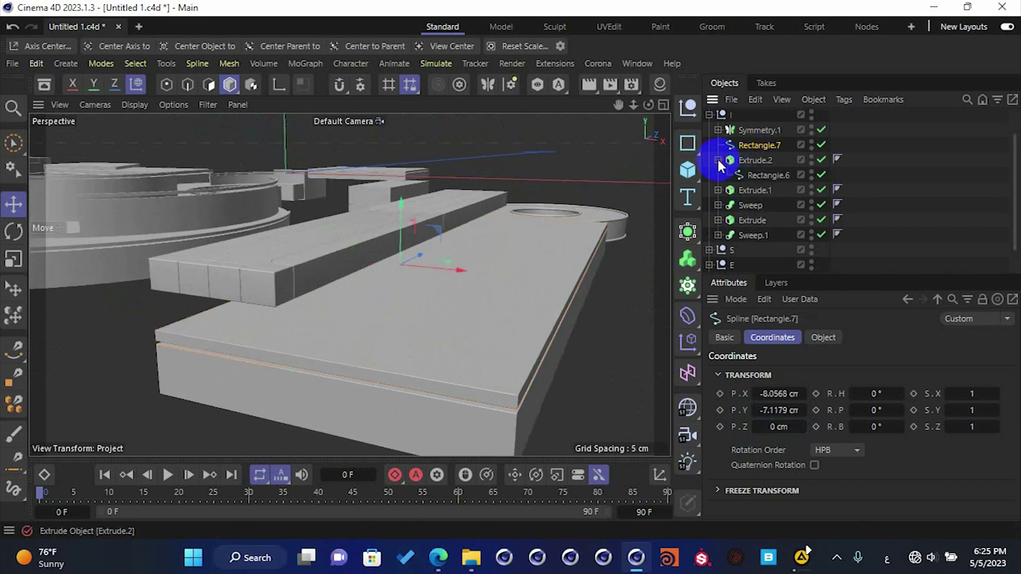
pyautogui.keyDown('alt'); pyautogui.moveTo(509, 279); pyautogui.dragTo(532, 308); pyautogui.keyUp('alt')
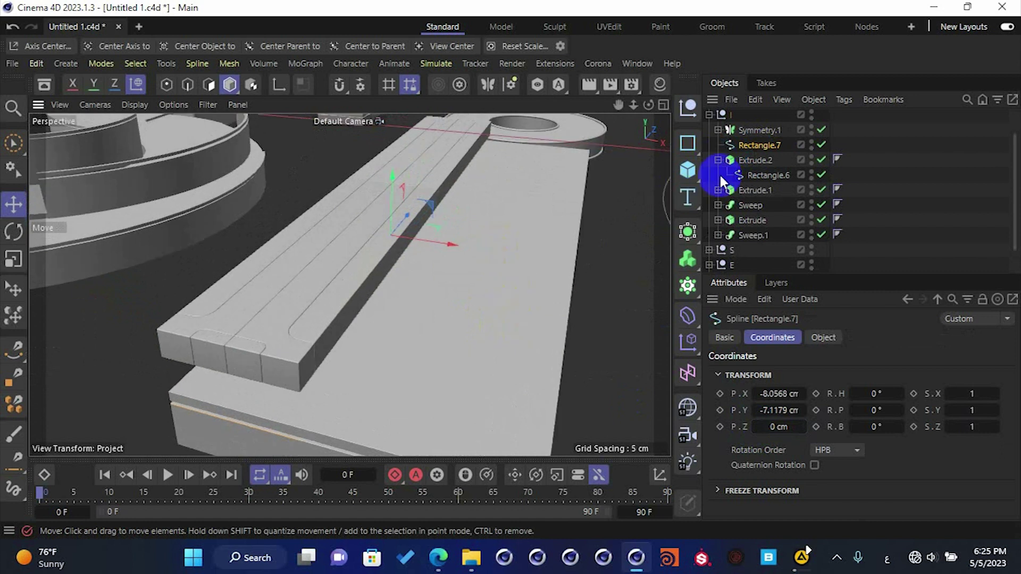
pyautogui.moveTo(395, 206); pyautogui.dragTo(430, 188)
pyautogui.hotkey('ctrl', 'z')
pyautogui.keyDown('ctrl'); pyautogui.moveTo(745, 167); pyautogui.dragTo(756, 139); pyautogui.keyUp('ctrl')
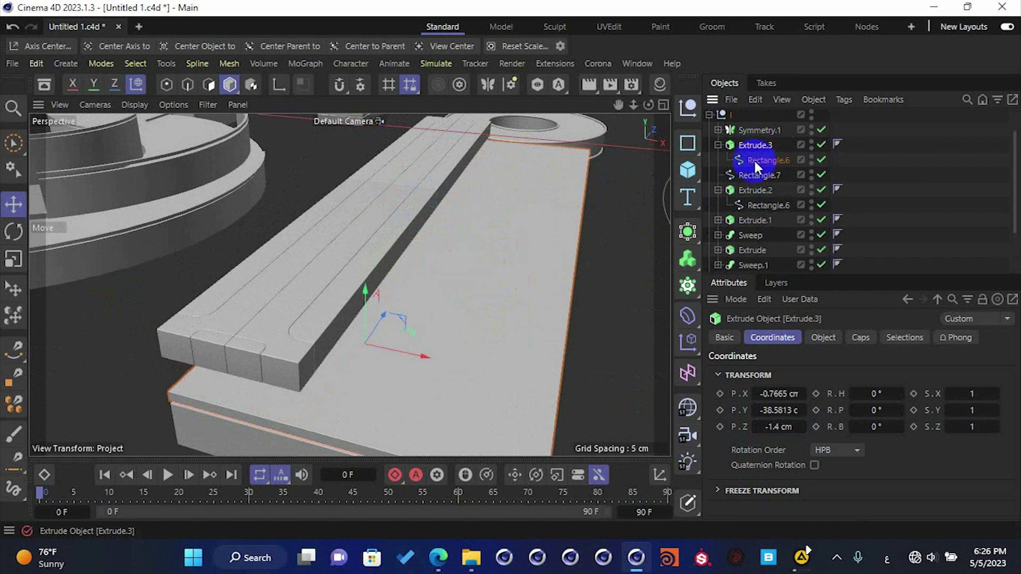
pyautogui.click(770, 157)
pyautogui.press('Delete')
pyautogui.moveTo(758, 165); pyautogui.dragTo(763, 145)
pyautogui.click(718, 175)
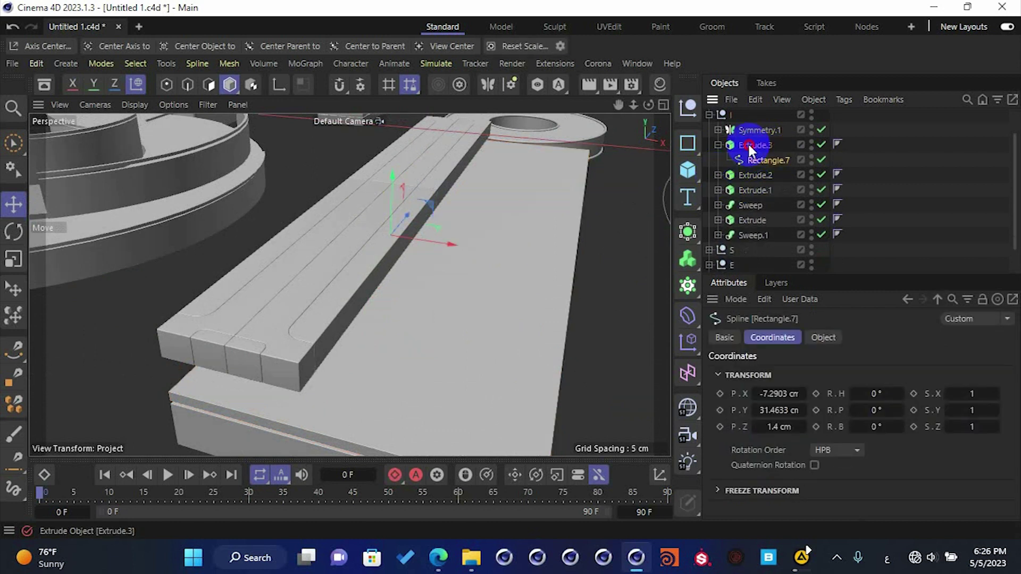
pyautogui.click(749, 144)
pyautogui.click(719, 145)
# - Set the narrow Extrude.3 slab's offset to 3 cm and raise it to a Z position of about -6.7 cm
pyautogui.scroll(2, 325, 298)
pyautogui.keyDown('alt'); pyautogui.moveTo(335, 332); pyautogui.dragTo(351, 287, button='middle'); pyautogui.keyUp('alt')
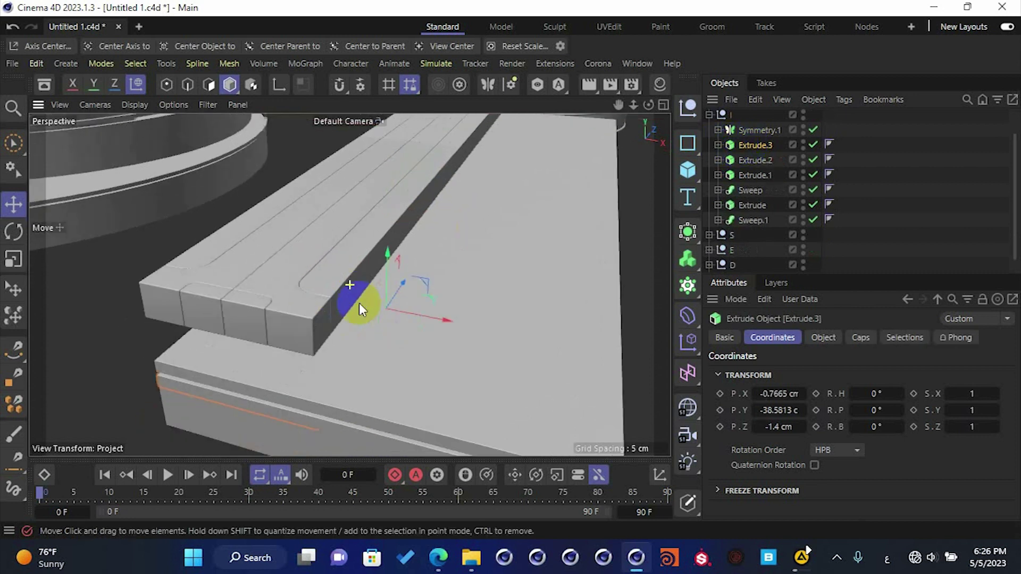
pyautogui.moveTo(388, 266); pyautogui.dragTo(390, 248)
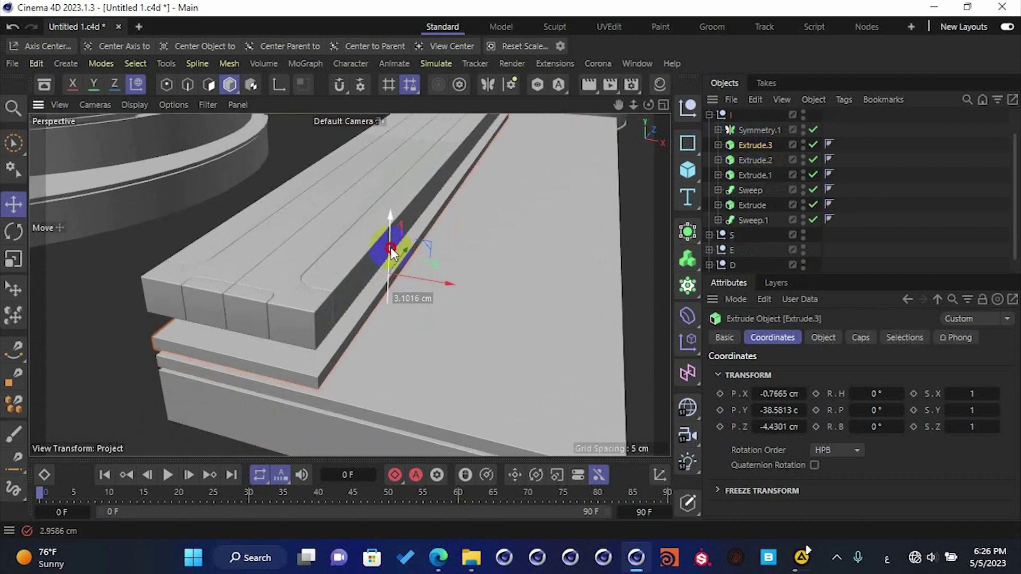
pyautogui.keyDown('alt'); pyautogui.moveTo(335, 292); pyautogui.dragTo(413, 282); pyautogui.keyUp('alt')
pyautogui.click(829, 342)
pyautogui.doubleClick(839, 388)
pyautogui.write('3')
pyautogui.press('Return')
pyautogui.moveTo(383, 290); pyautogui.dragTo(382, 266)
# - Raise the Symmetry.1 strip well clear of the narrow slab beneath it
pyautogui.scroll(3, 283, 316)
pyautogui.keyDown('alt'); pyautogui.moveTo(355, 362); pyautogui.dragTo(282, 322); pyautogui.keyUp('alt')
pyautogui.click(766, 132)
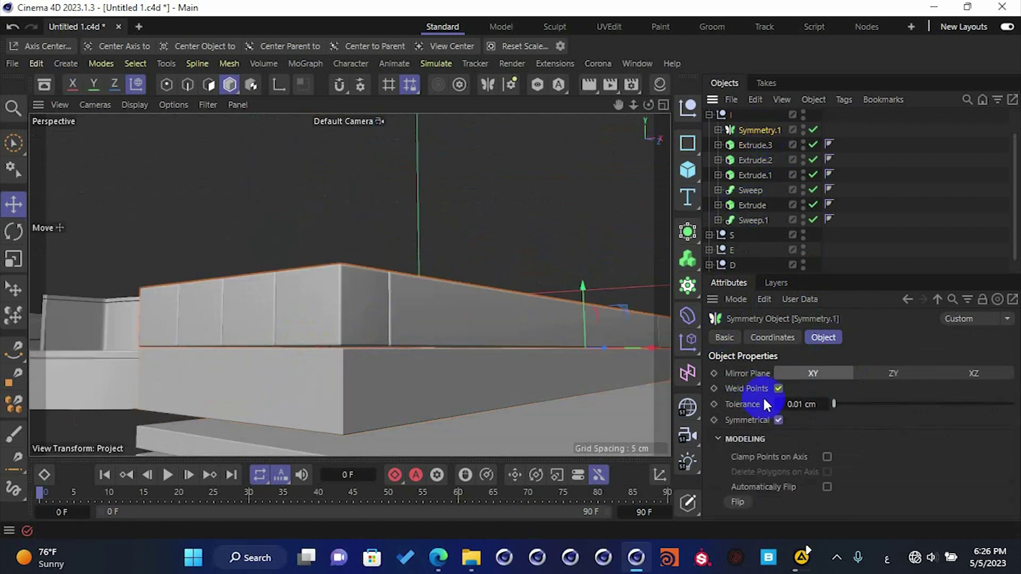
pyautogui.click(772, 338)
pyautogui.moveTo(801, 423); pyautogui.dragTo(752, 423)
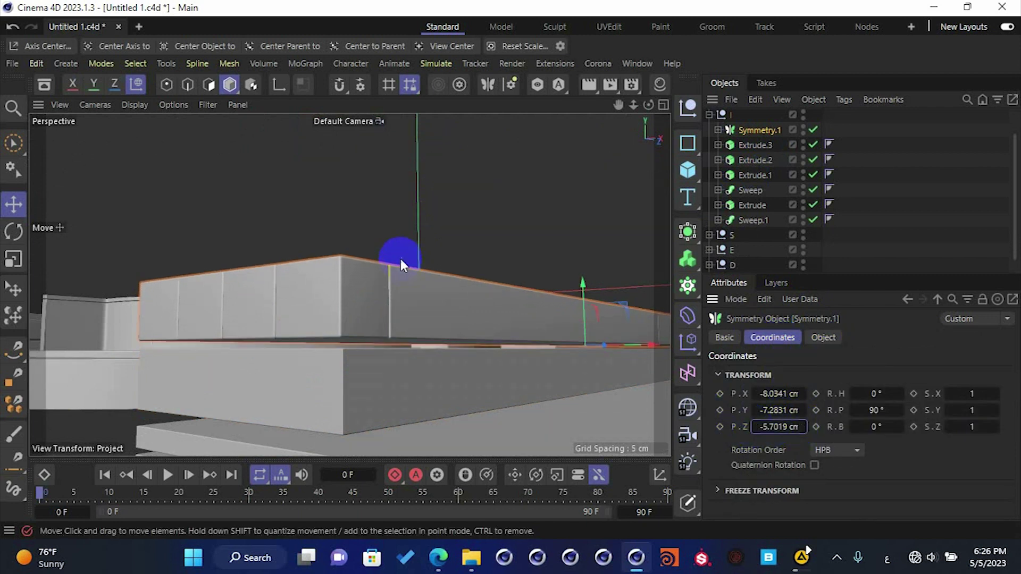
pyautogui.scroll(-2, 408, 265)
pyautogui.keyDown('alt'); pyautogui.moveTo(404, 261); pyautogui.dragTo(414, 323); pyautogui.keyUp('alt')
pyautogui.click(413, 323)
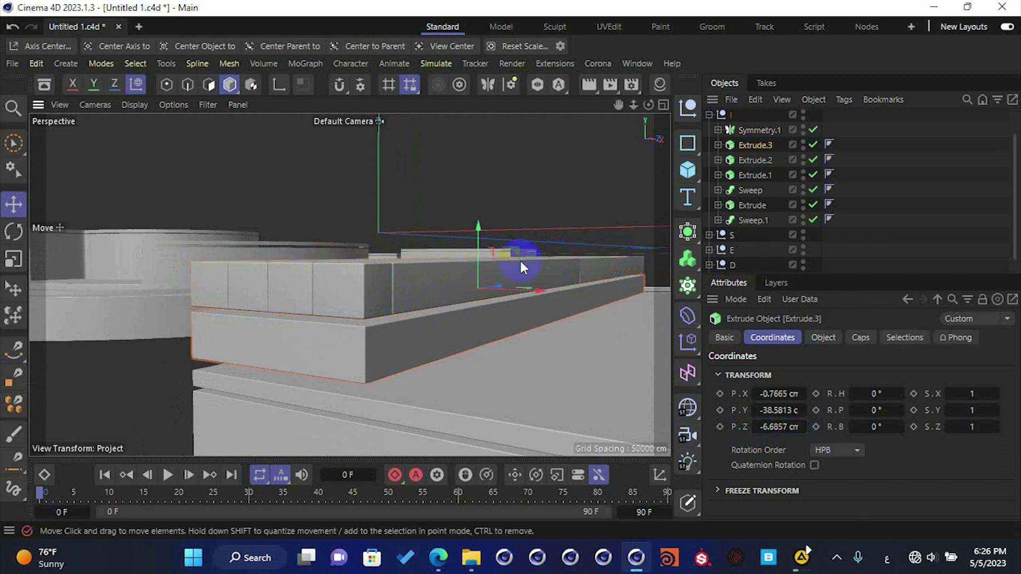
pyautogui.click(750, 131)
pyautogui.moveTo(518, 251); pyautogui.dragTo(520, 226)
# - Duplicate the narrow Extrude.3 slab, set the copy's offset to 0.6 cm, and raise it just above the original
pyautogui.moveTo(749, 145)
pyautogui.mouseDown()
pyautogui.moveTo(768, 141)
pyautogui.moveTo(758, 142)
pyautogui.mouseUp()
pyautogui.click(824, 338)
pyautogui.doubleClick(838, 389)
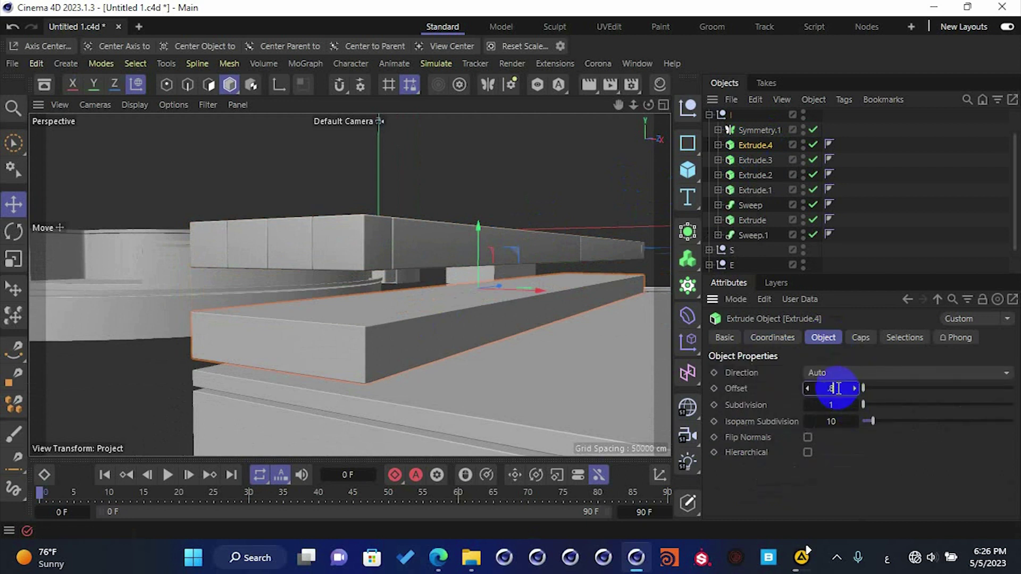
pyautogui.write('.6')
pyautogui.press('Return')
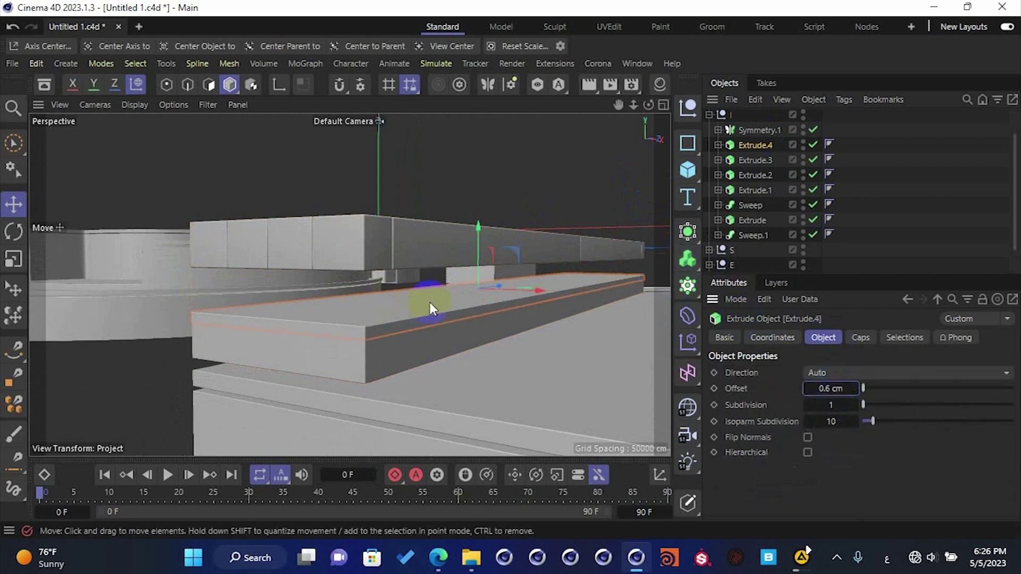
pyautogui.moveTo(475, 270); pyautogui.dragTo(476, 260)
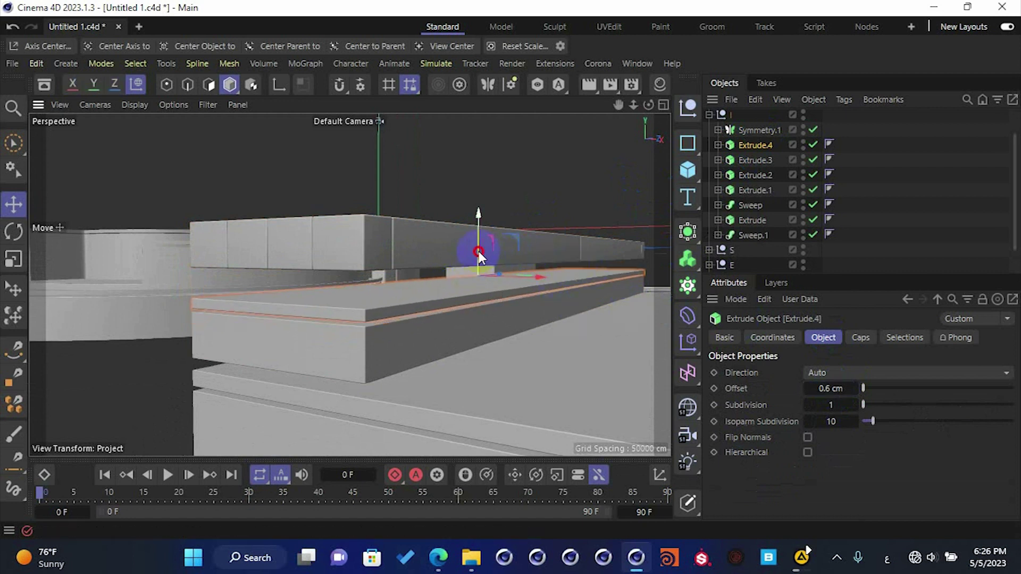
# - Lower the Symmetry.1 strip onto the thin slab and save the project
pyautogui.click(757, 131)
pyautogui.moveTo(534, 215); pyautogui.dragTo(516, 225)
pyautogui.keyDown('alt'); pyautogui.moveTo(410, 281); pyautogui.dragTo(430, 314); pyautogui.keyUp('alt')
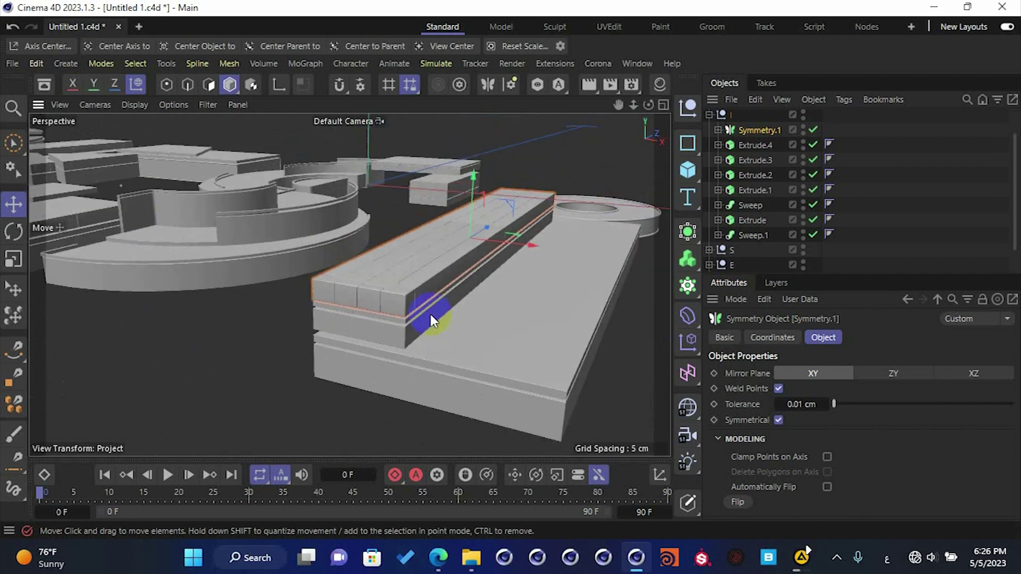
pyautogui.click(272, 407)
pyautogui.keyDown('alt'); pyautogui.moveTo(320, 329); pyautogui.dragTo(349, 394); pyautogui.keyUp('alt')
pyautogui.hotkey('ctrl', 's')
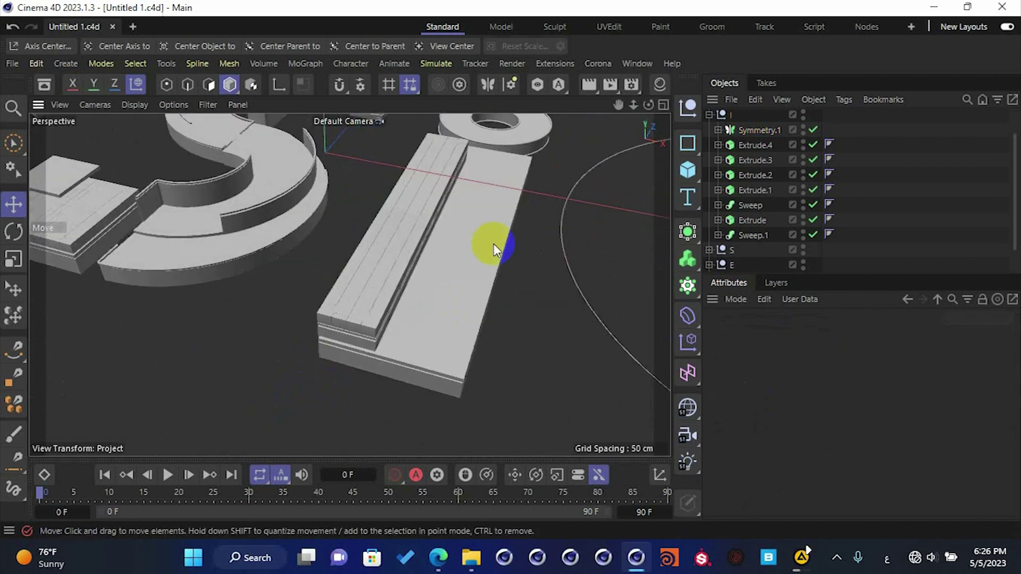
# - Duplicate the extrusion of the I's ring and set the copy's offset to 0.5 cm
pyautogui.keyDown('alt'); pyautogui.moveTo(494, 244); pyautogui.dragTo(410, 308, button='middle'); pyautogui.keyUp('alt')
pyautogui.scroll(-3, 410, 308)
pyautogui.click(458, 211)
pyautogui.press('s')
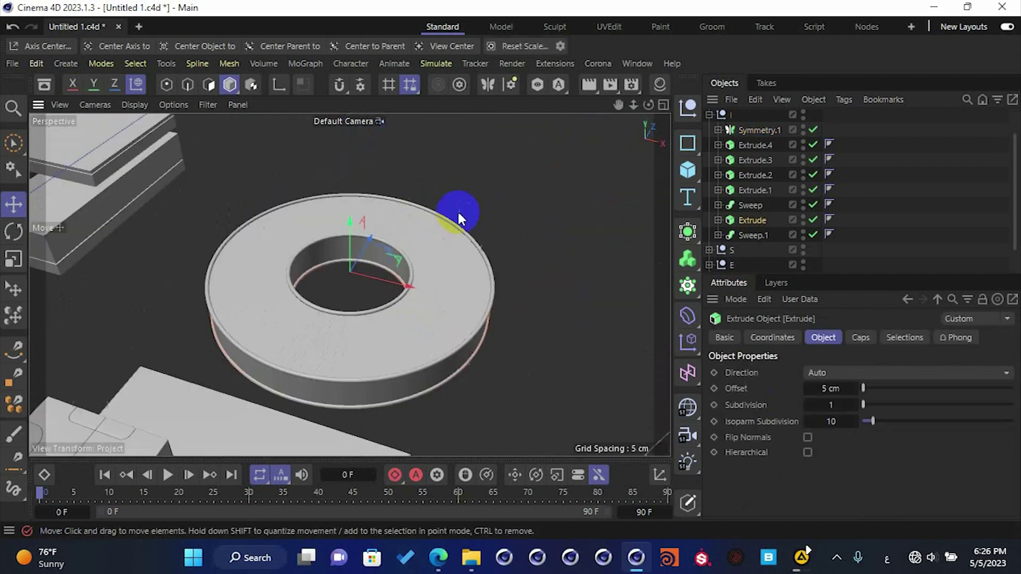
pyautogui.keyDown('ctrl'); pyautogui.moveTo(758, 211); pyautogui.dragTo(748, 200); pyautogui.keyUp('ctrl')
pyautogui.click(837, 390)
pyautogui.write('.5')
pyautogui.press('Return')
pyautogui.scroll(3, 389, 307)
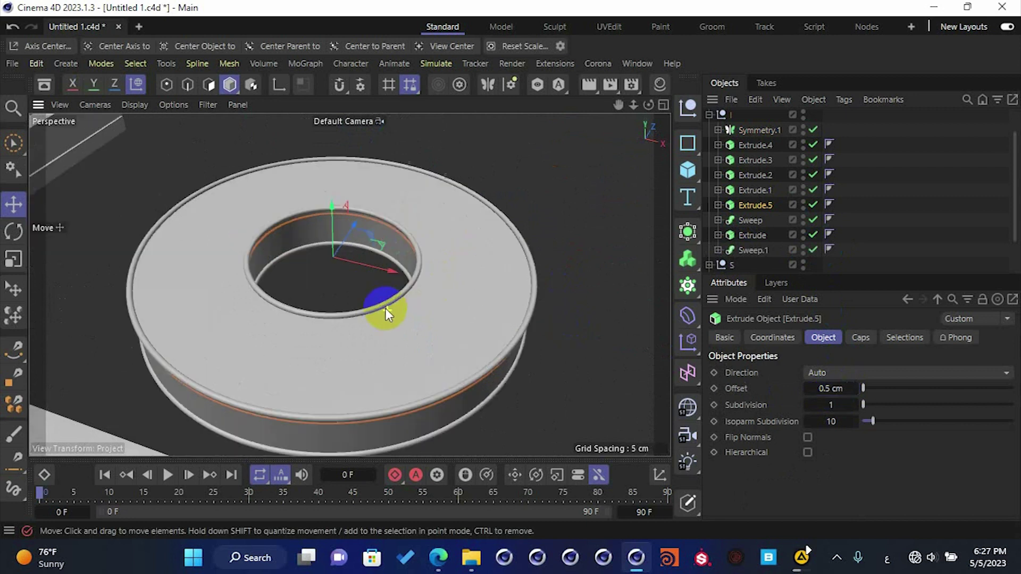
# - Move the thin ring copy onto the ring's top face and display the model shaded with lines
pyautogui.moveTo(334, 242); pyautogui.dragTo(347, 287)
pyautogui.press('m')
pyautogui.press('b')
pyautogui.press('e')
pyautogui.keyDown('alt'); pyautogui.moveTo(488, 336); pyautogui.dragTo(467, 308); pyautogui.keyUp('alt')
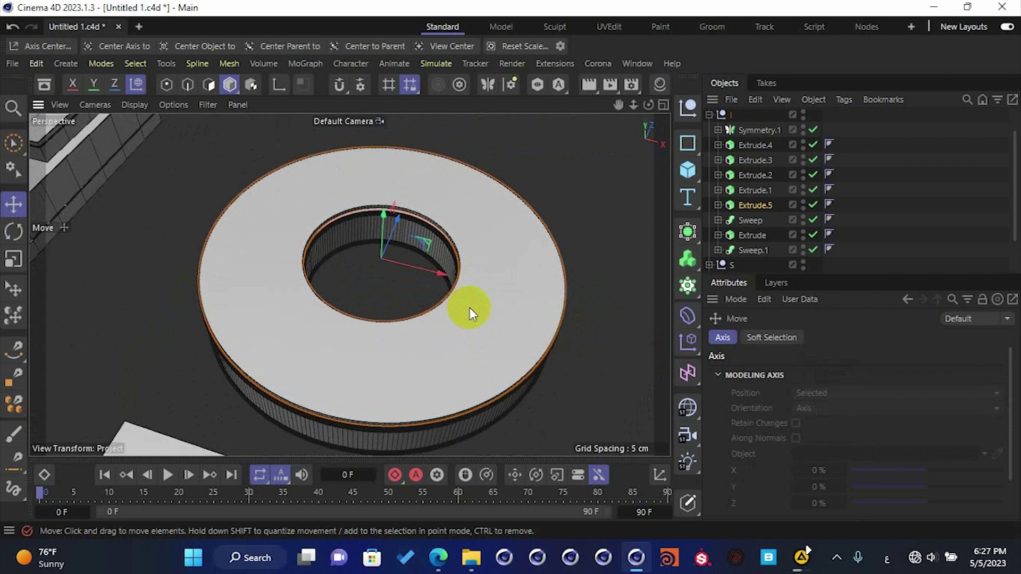
# - Disable the Extrude.5 ring copy and move its Circle spline out of the extrusion
pyautogui.click(719, 204)
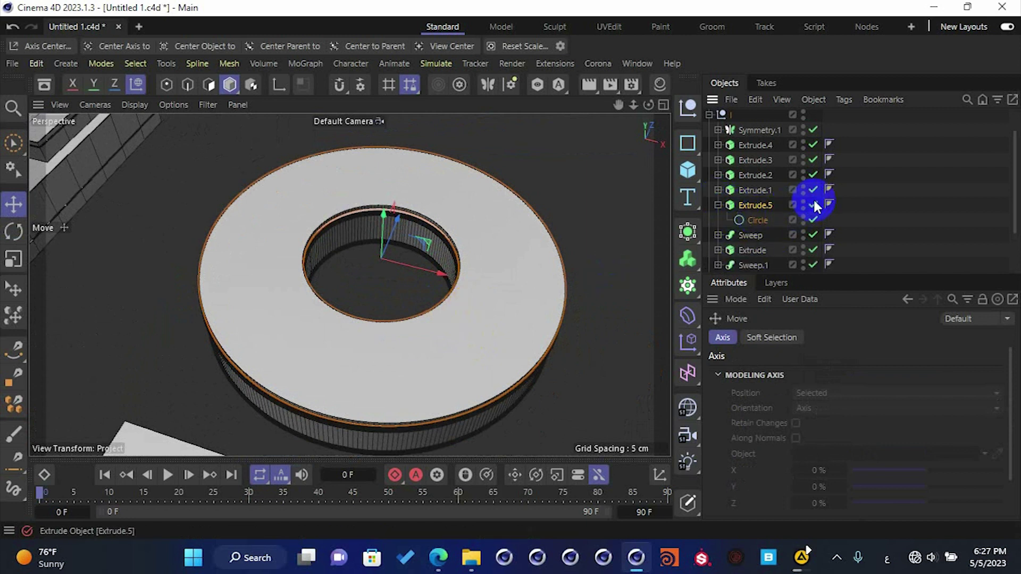
pyautogui.click(755, 220)
pyautogui.middleClick(432, 267)
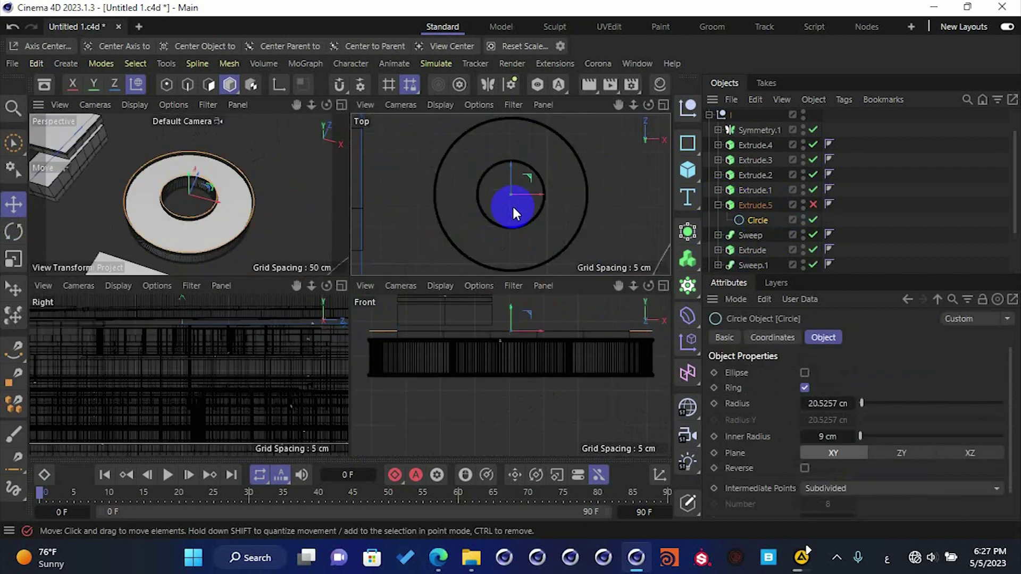
pyautogui.middleClick(513, 210)
pyautogui.scroll(-3, 396, 253)
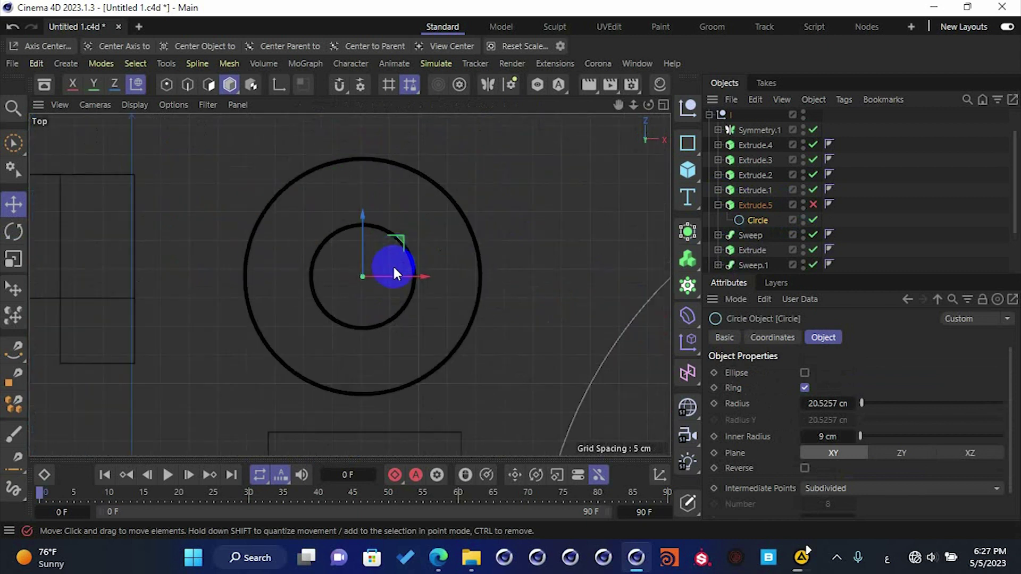
pyautogui.click(851, 228)
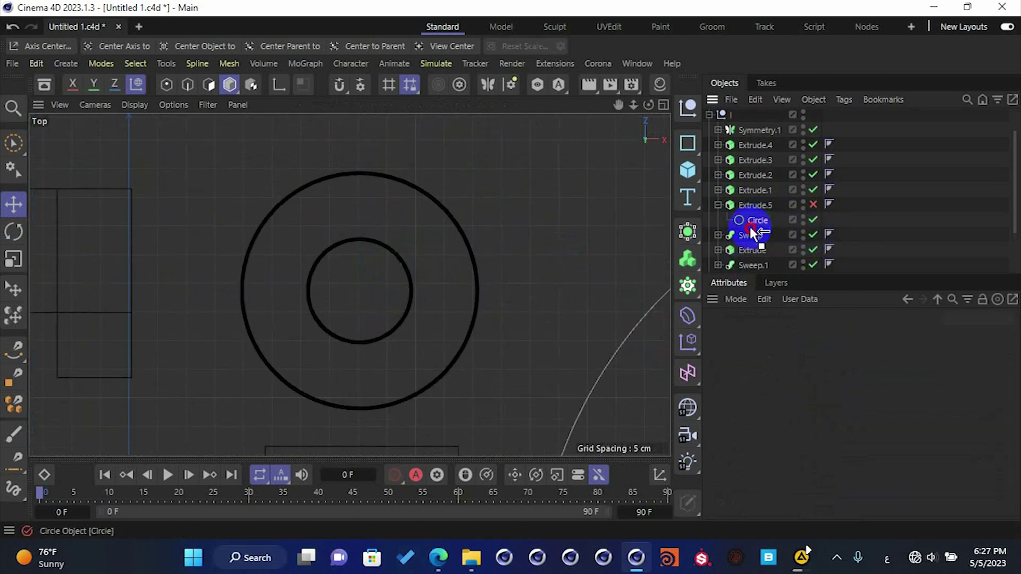
pyautogui.moveTo(750, 232); pyautogui.dragTo(752, 222)
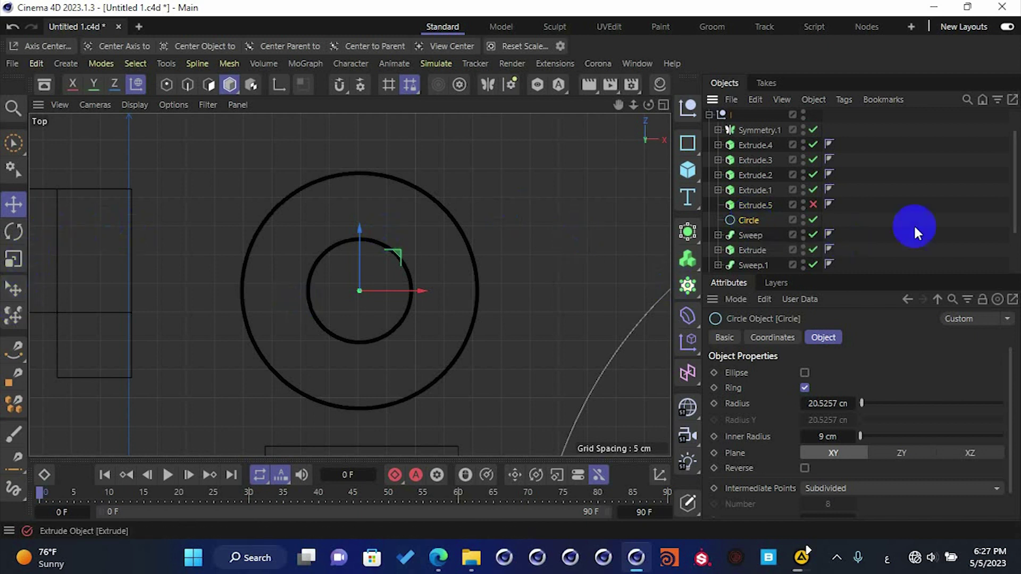
# - Draw a closed Bezier spline with the Spline Pen in the top view, overlapping the ring from its centre outward past its -X side
pyautogui.click(162, 235)
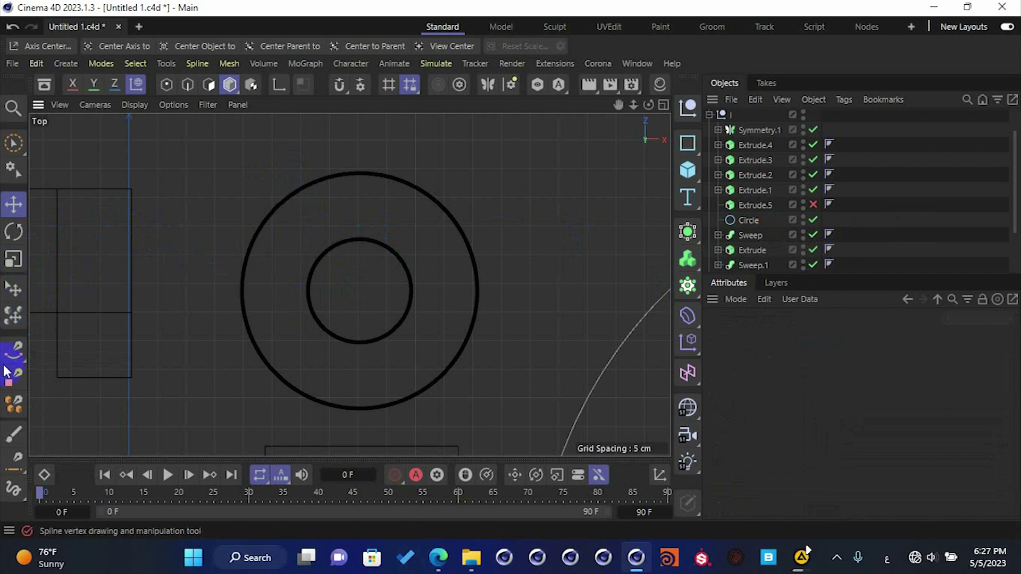
pyautogui.click(13, 350)
pyautogui.click(289, 166)
pyautogui.click(359, 280)
pyautogui.moveTo(248, 393); pyautogui.dragTo(151, 402)
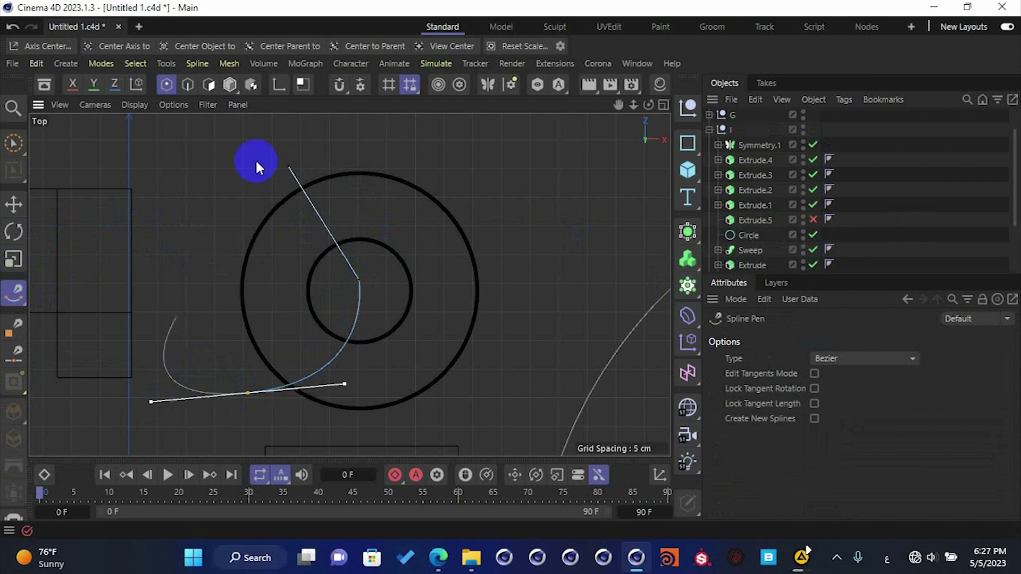
pyautogui.click(210, 201)
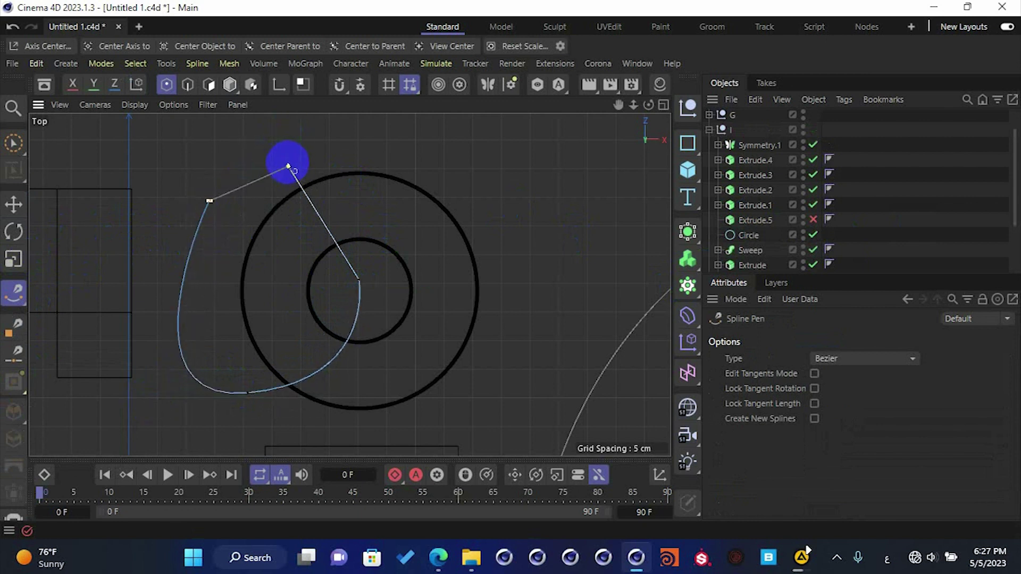
pyautogui.click(288, 167)
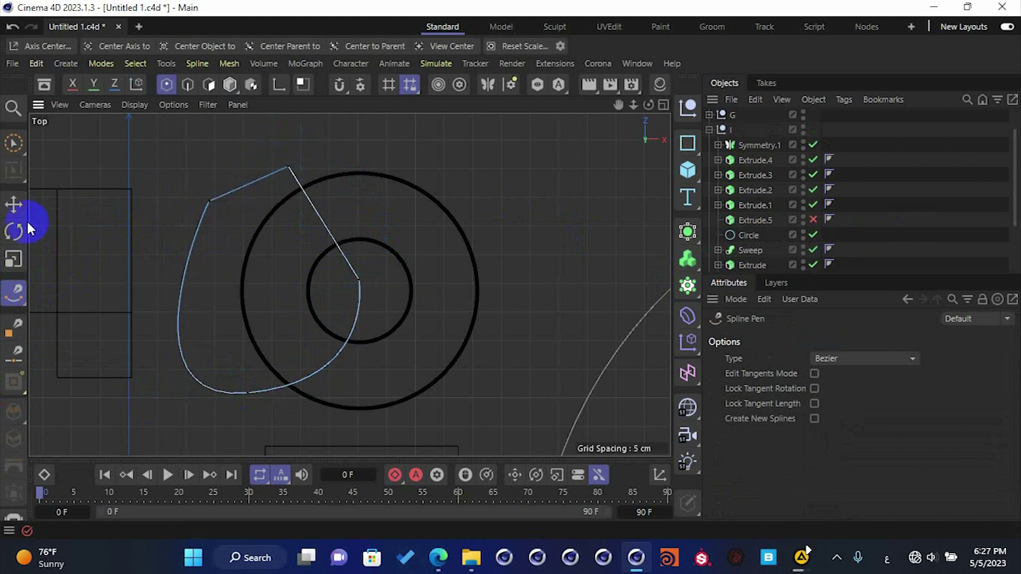
# - Give the spline's point at the ring's centre soft interpolation and move it about 8 cm along +Z
pyautogui.click(15, 206)
pyautogui.click(334, 253)
pyautogui.click(362, 277)
pyautogui.rightClick(403, 309)
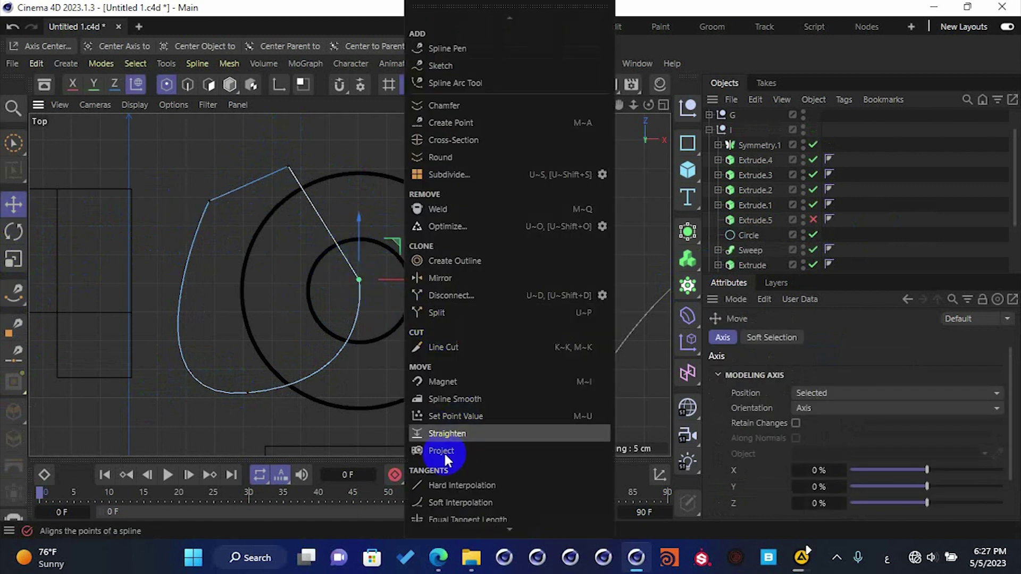
pyautogui.click(426, 464)
pyautogui.moveTo(372, 249); pyautogui.dragTo(397, 194)
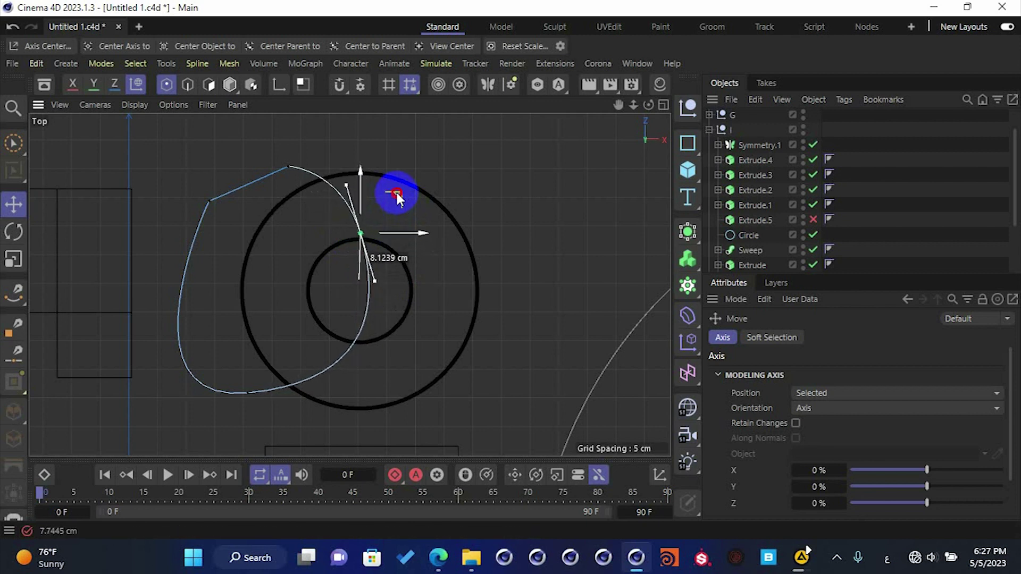
pyautogui.scroll(2, 753, 139)
# - Move the new spline into the I group and place it with the Circle inside a Spline Mask
pyautogui.moveTo(733, 119); pyautogui.dragTo(741, 254)
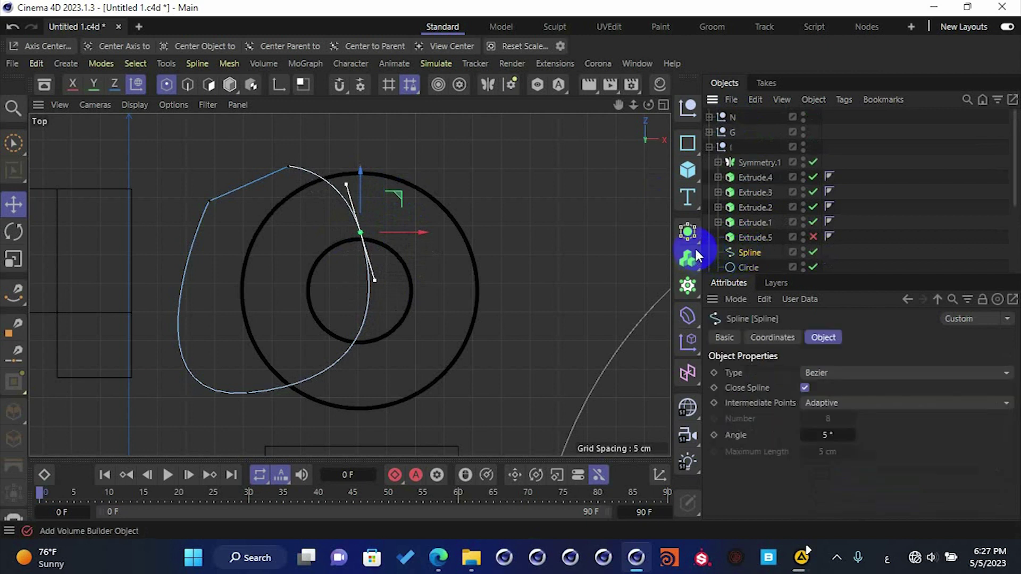
pyautogui.click(688, 235)
pyautogui.keyDown('alt'); pyautogui.click(753, 265); pyautogui.keyUp('alt')
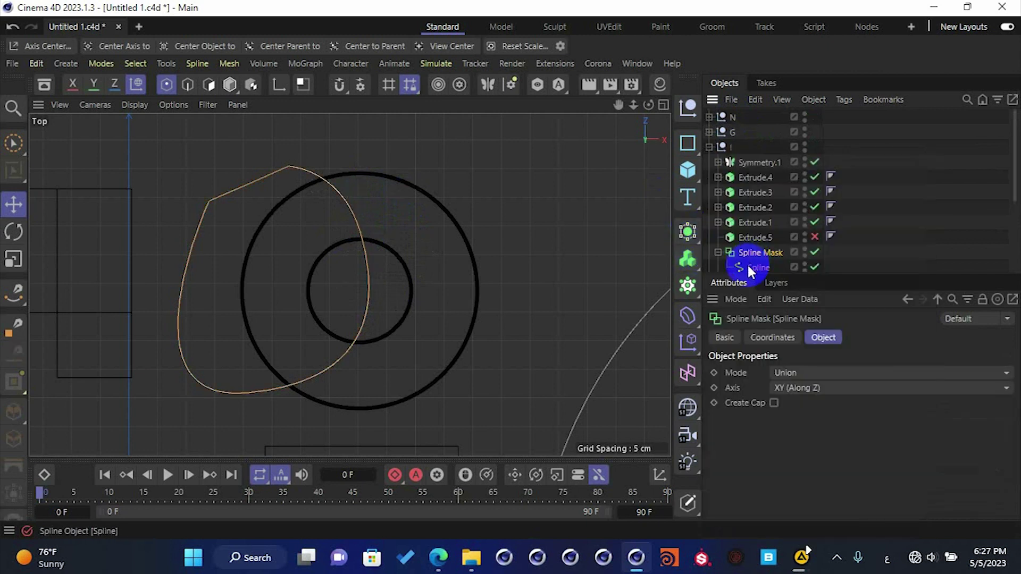
pyautogui.scroll(-3, 759, 265)
pyautogui.moveTo(749, 191); pyautogui.dragTo(760, 186)
# - Set the Spline Mask's mode to Intersection and its axis to Viewport (Render View)
pyautogui.click(754, 162)
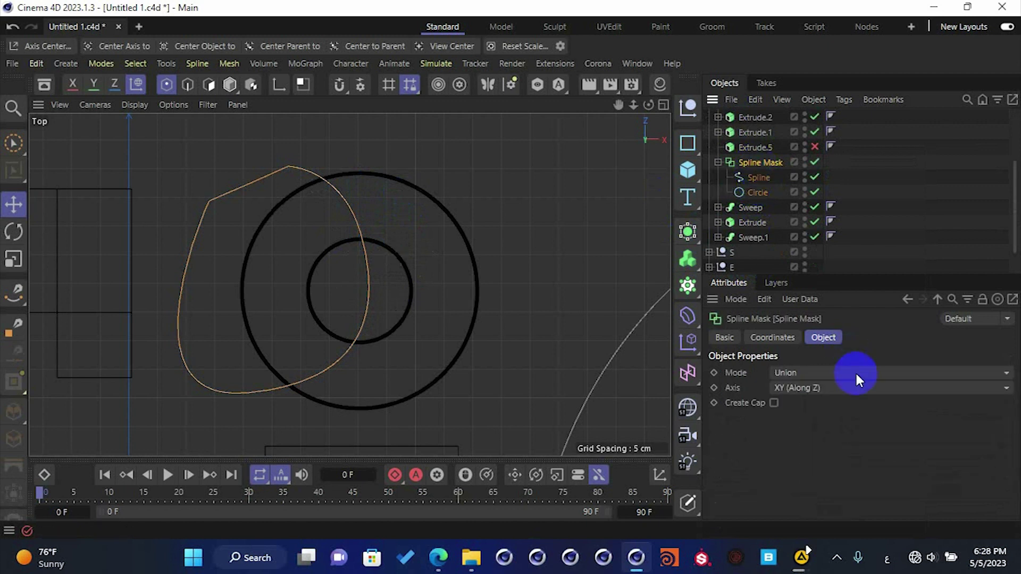
pyautogui.click(851, 374)
pyautogui.click(846, 408)
pyautogui.scroll(-2, 843, 375)
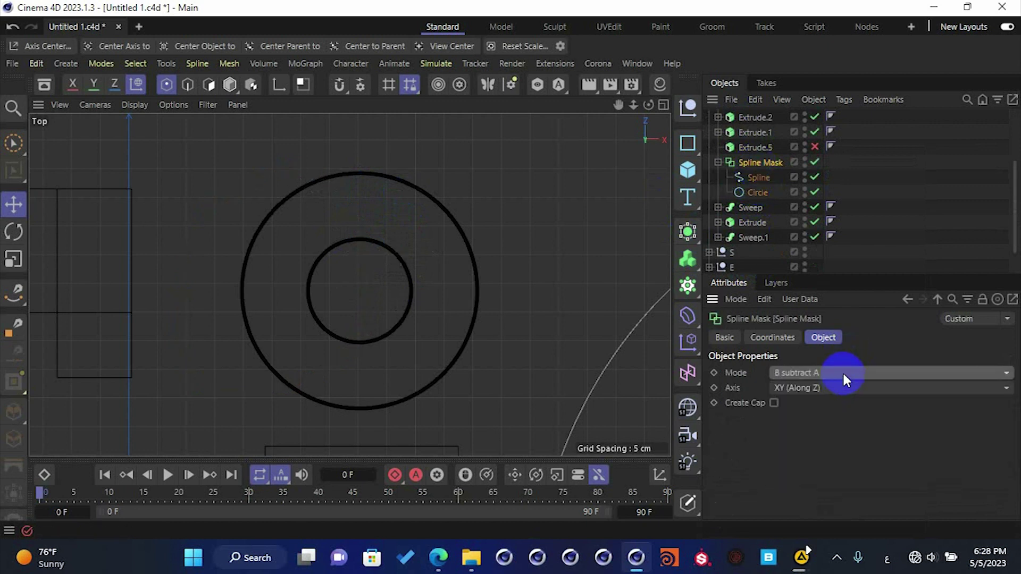
pyautogui.scroll(-2, 842, 371)
pyautogui.click(830, 387)
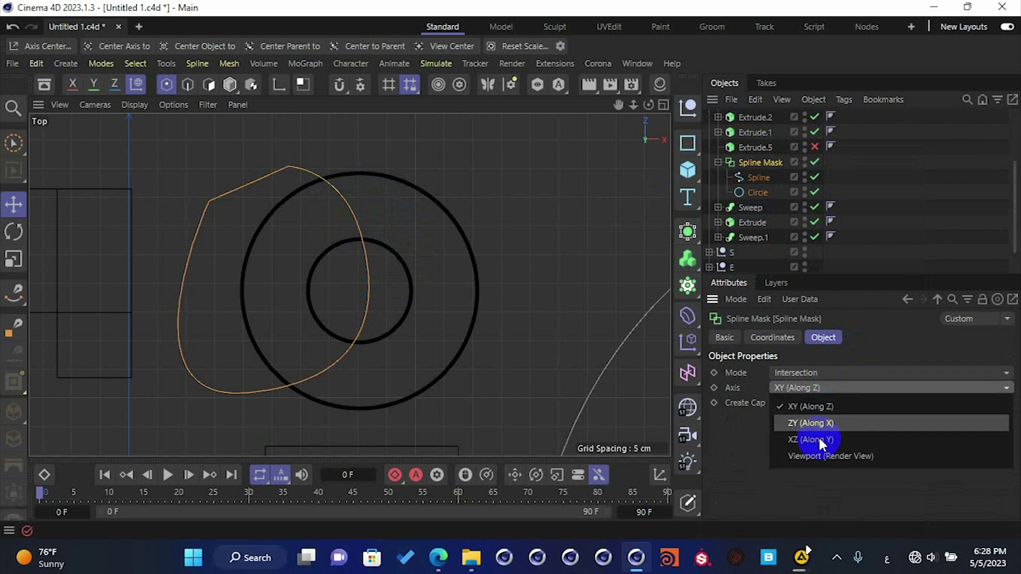
pyautogui.click(815, 457)
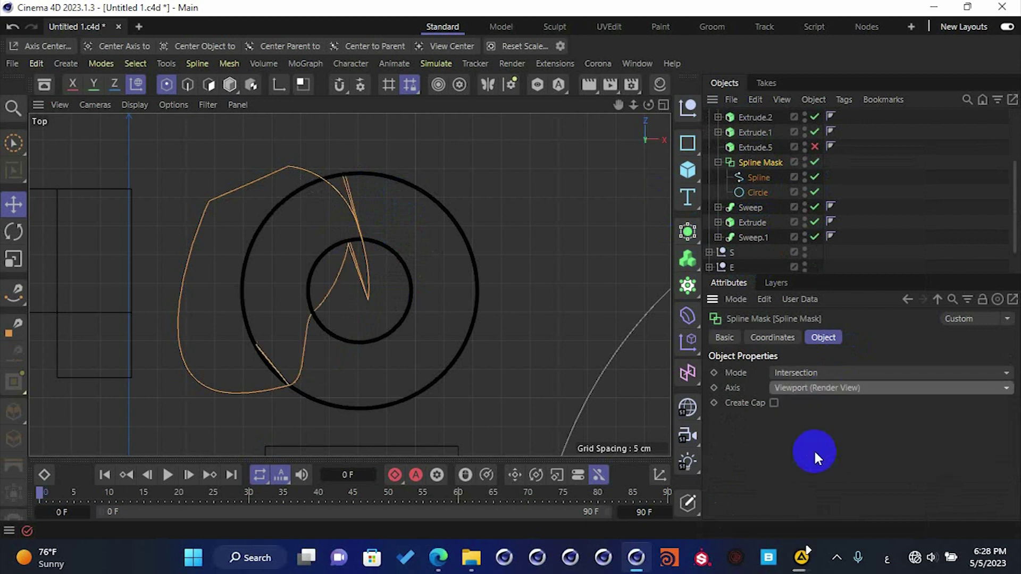
# - Try the Spline Mask's other modes, return it to Union and inspect the combined outline in the perspective view
pyautogui.click(798, 369)
pyautogui.click(805, 404)
pyautogui.scroll(-4, 811, 372)
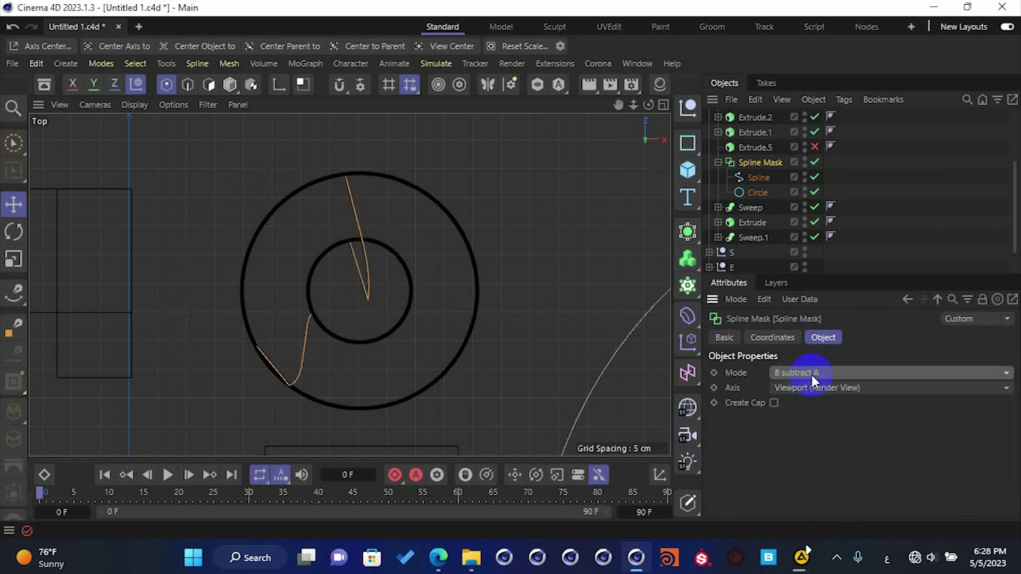
pyautogui.scroll(5, 810, 372)
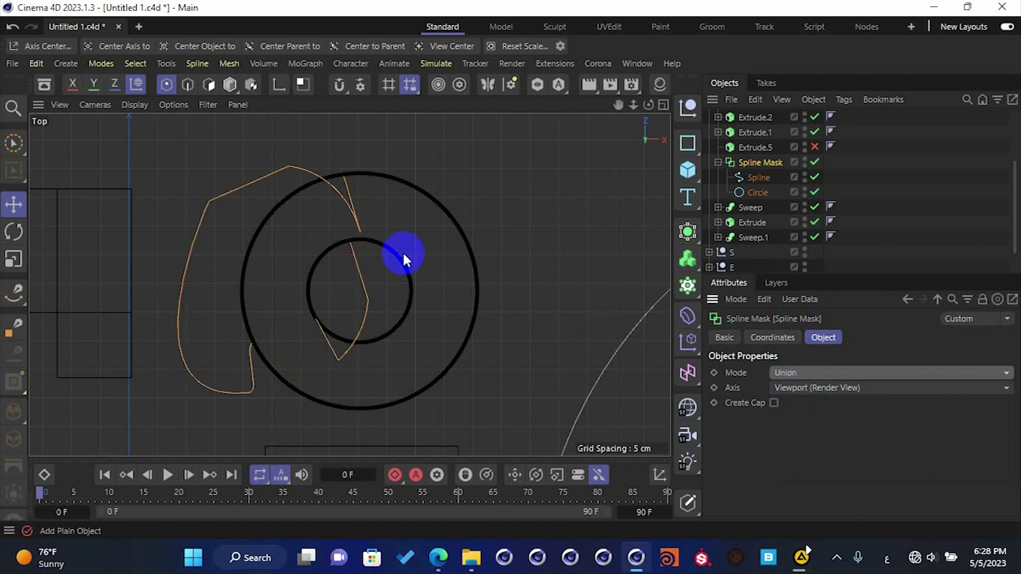
pyautogui.middleClick(403, 251)
pyautogui.middleClick(229, 216)
pyautogui.keyDown('alt'); pyautogui.moveTo(394, 298); pyautogui.dragTo(515, 254); pyautogui.keyUp('alt')
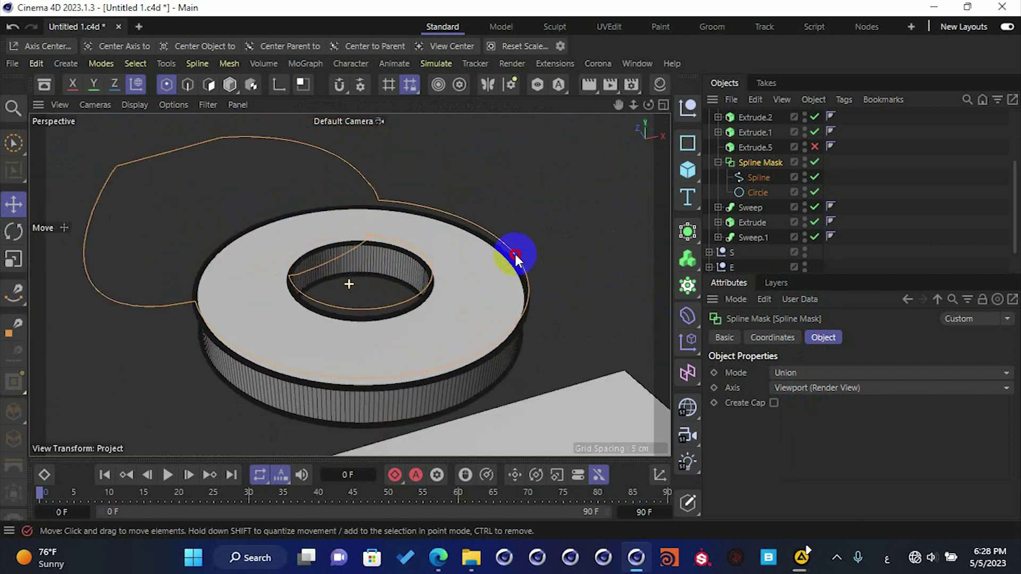
# - Raise the Circle along Y to a P.Y of -10.7389 cm and copy that value
pyautogui.click(757, 193)
pyautogui.click(769, 336)
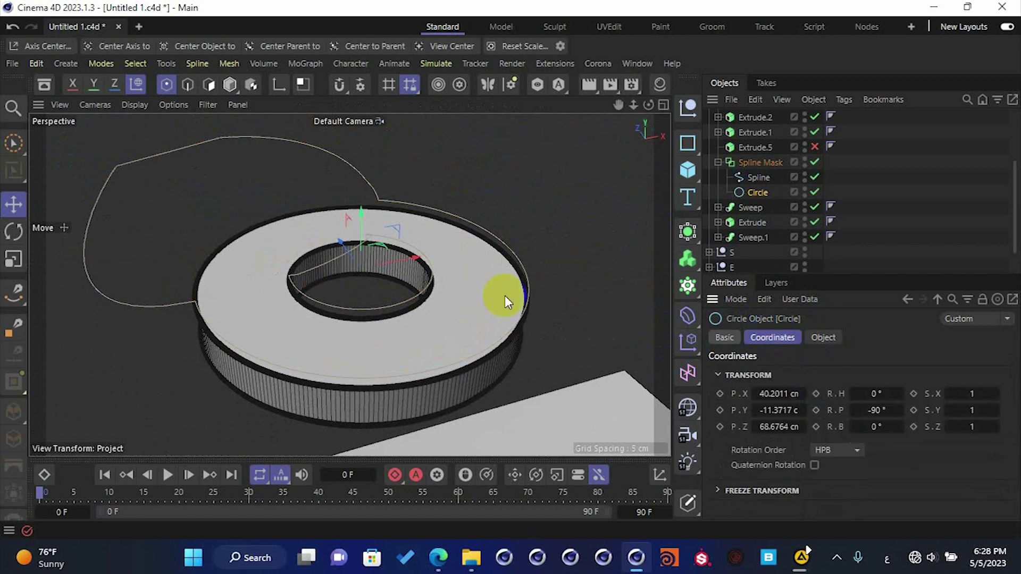
pyautogui.moveTo(358, 230); pyautogui.dragTo(362, 233)
pyautogui.click(779, 410)
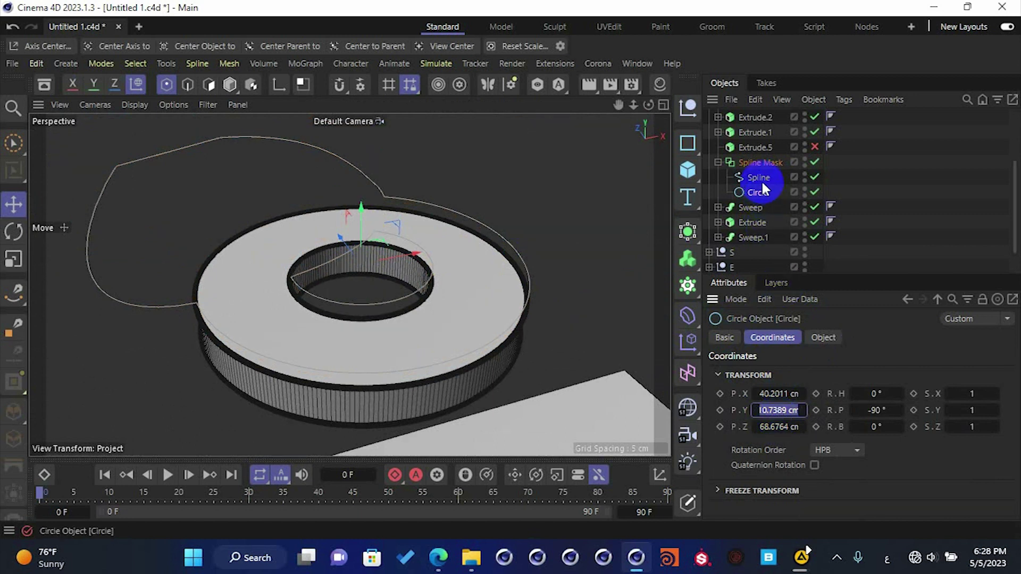
# - Center the axis of the mask's Spline on its own points using Axis Center
pyautogui.click(761, 180)
pyautogui.click(779, 410)
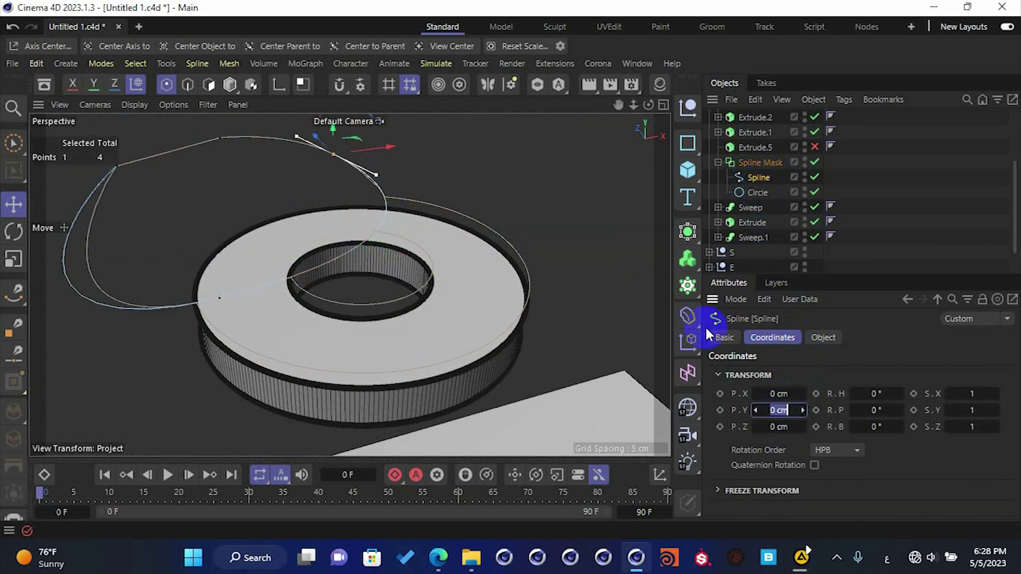
pyautogui.click(209, 85)
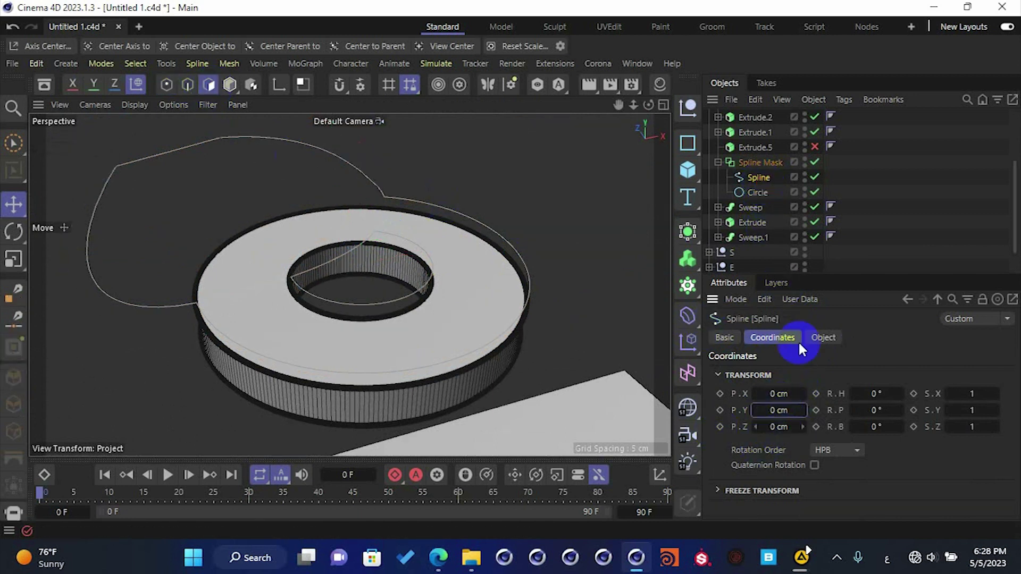
pyautogui.click(754, 180)
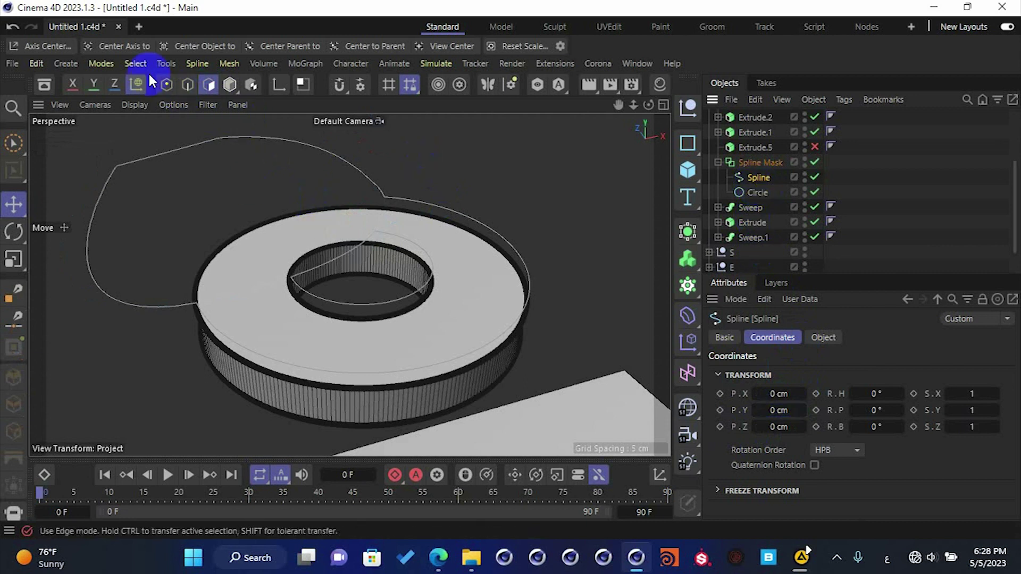
pyautogui.click(230, 85)
pyautogui.click(760, 179)
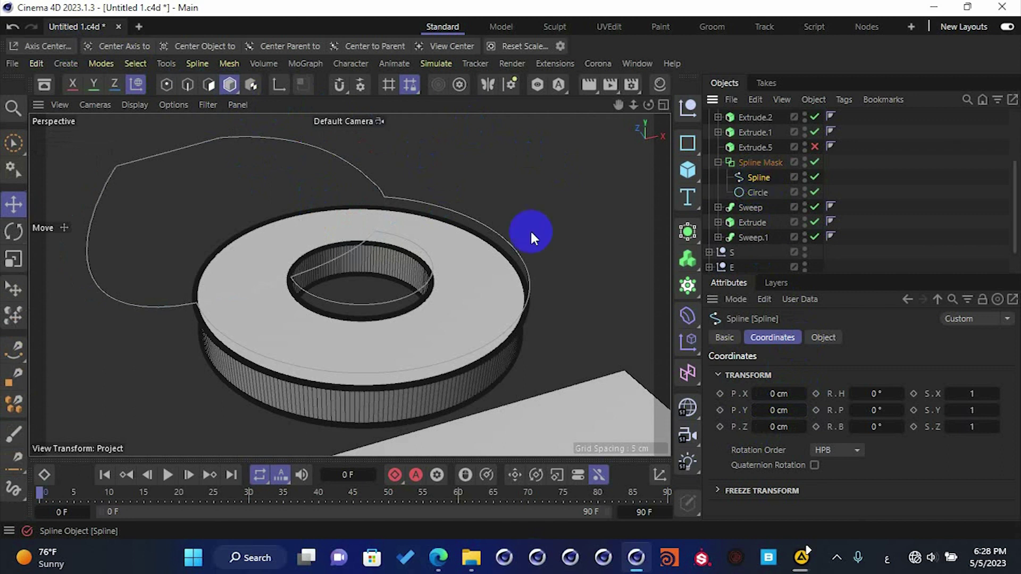
pyautogui.scroll(-5, 398, 251)
pyautogui.click(67, 47)
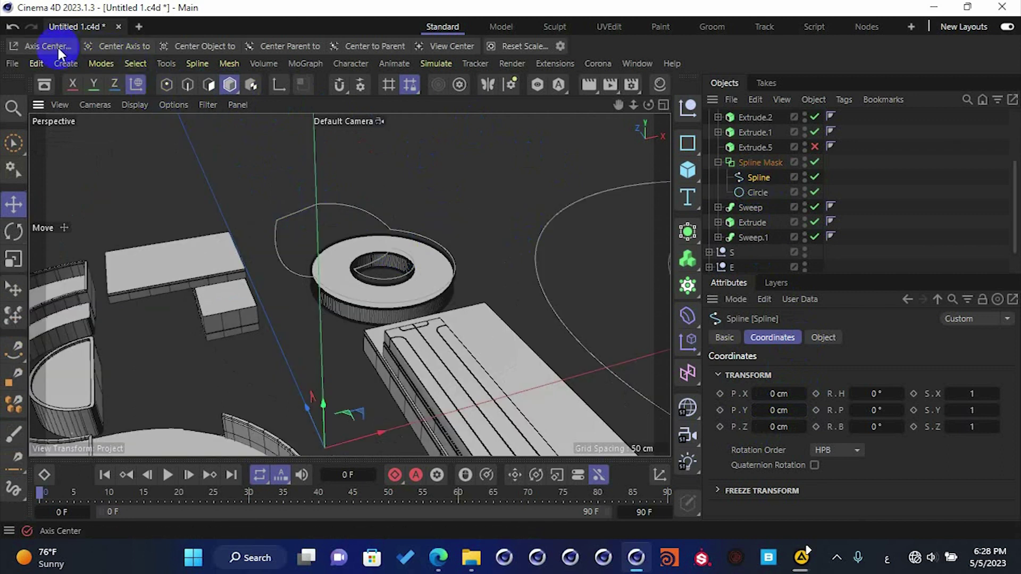
pyautogui.click(136, 252)
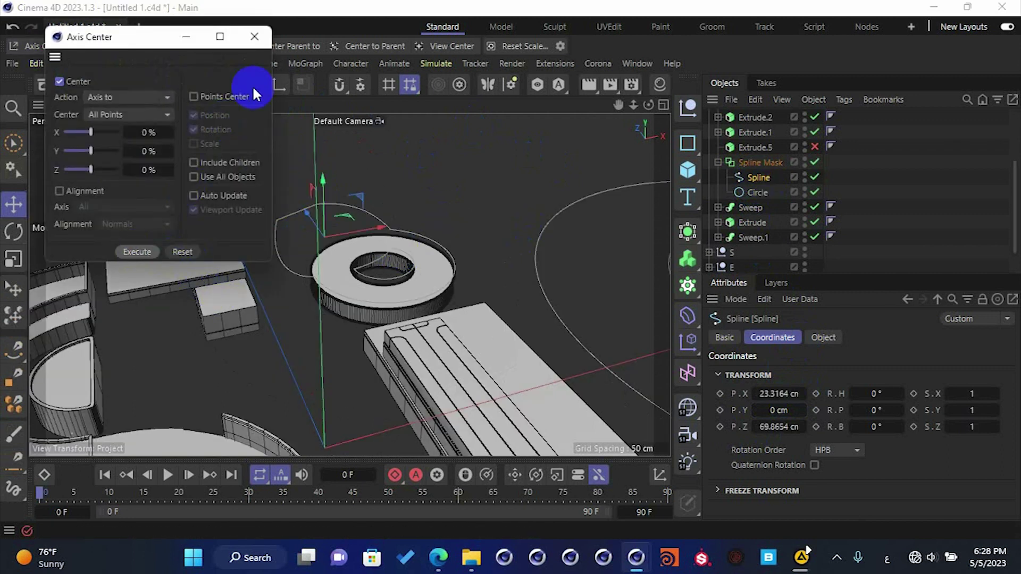
pyautogui.click(262, 37)
# - Set the Spline's P.Y to -10.7389 cm so it lies level with the Circle
pyautogui.scroll(5, 418, 222)
pyautogui.keyDown('alt'); pyautogui.moveTo(458, 324); pyautogui.dragTo(418, 197); pyautogui.keyUp('alt')
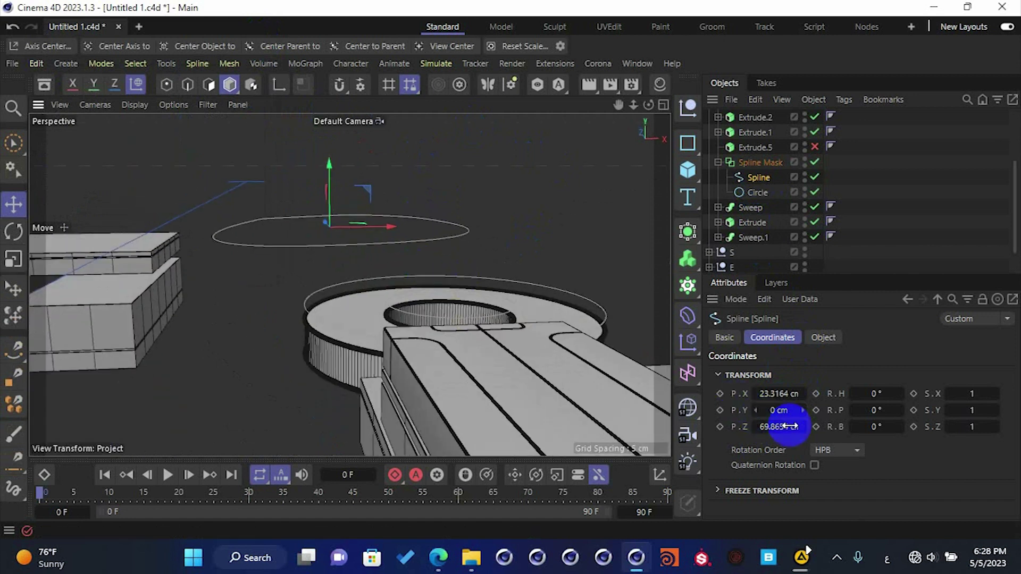
pyautogui.click(781, 411)
pyautogui.write('10.7389')
pyautogui.write('-')
pyautogui.press('Return')
pyautogui.keyDown('alt'); pyautogui.moveTo(463, 279); pyautogui.dragTo(400, 339); pyautogui.keyUp('alt')
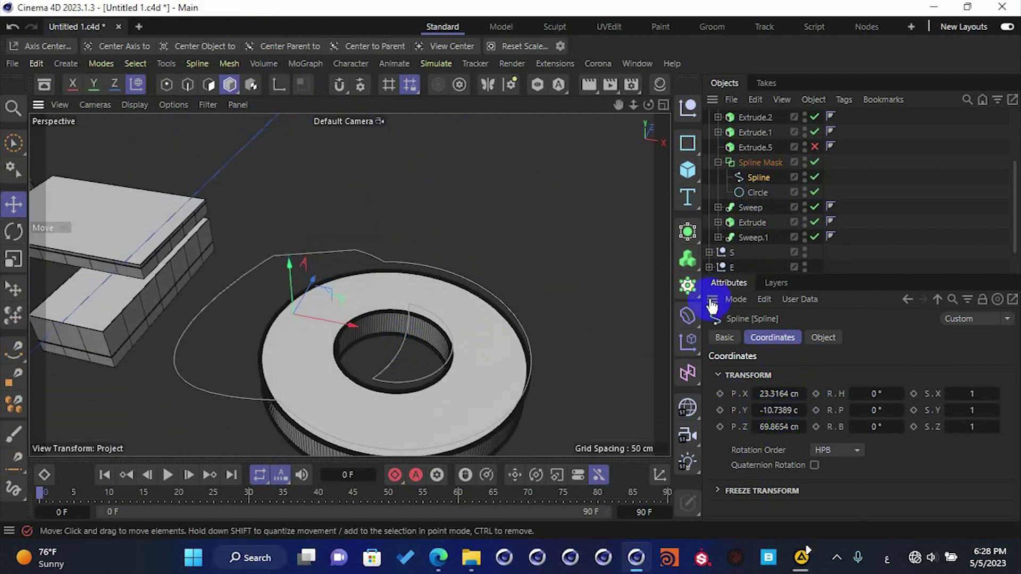
# - Isolate the Spline Mask with its Spline and Circle in the top view using viewport solo
pyautogui.middleClick(513, 296)
pyautogui.middleClick(493, 258)
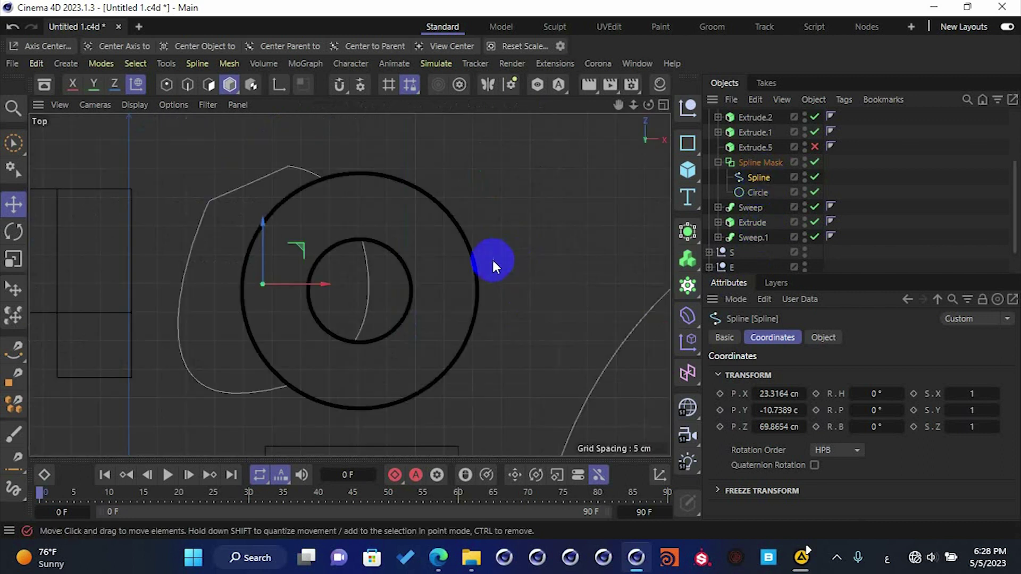
pyautogui.click(745, 163)
pyautogui.keyDown('shift'); pyautogui.click(756, 193); pyautogui.keyUp('shift')
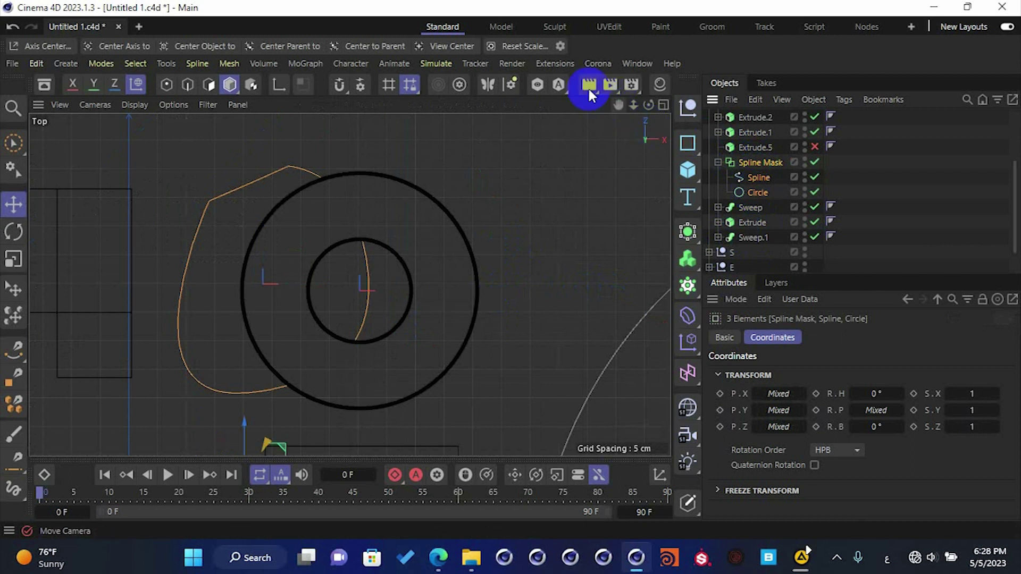
pyautogui.click(537, 84)
pyautogui.scroll(-2, 458, 234)
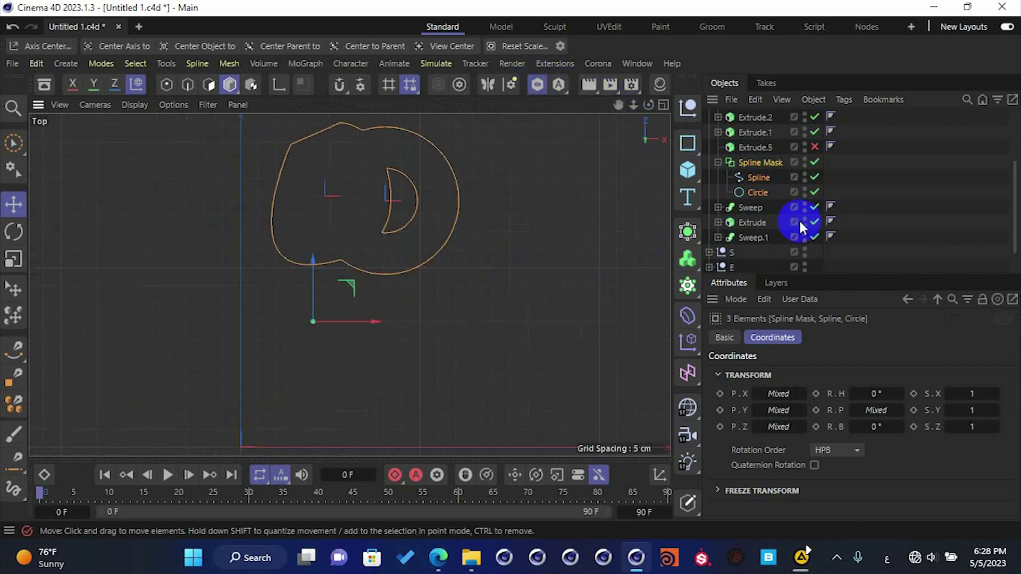
# - Move the Spline Mask's axis to the middle of its outline in the top view
pyautogui.click(763, 161)
pyautogui.click(60, 46)
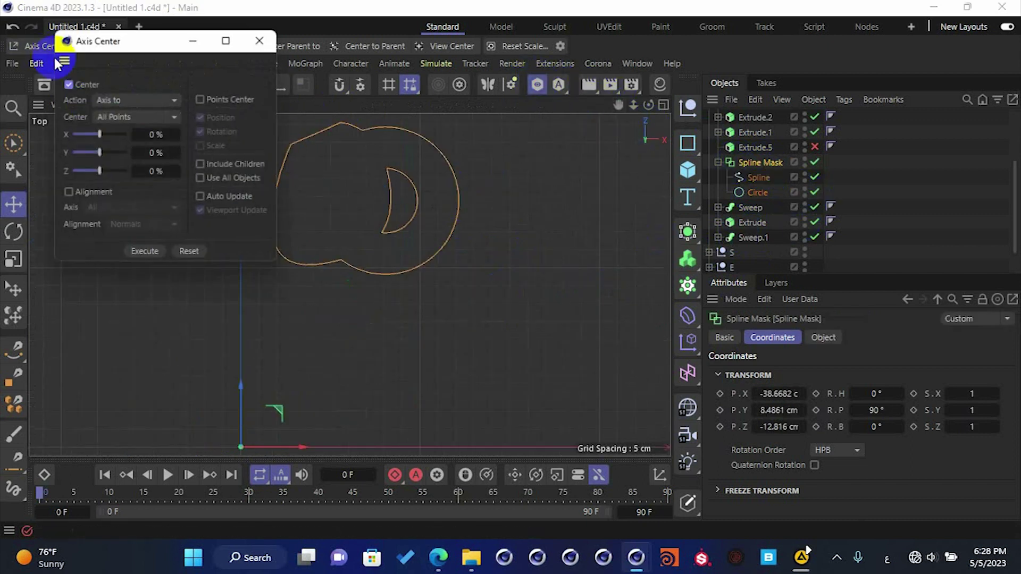
pyautogui.click(134, 254)
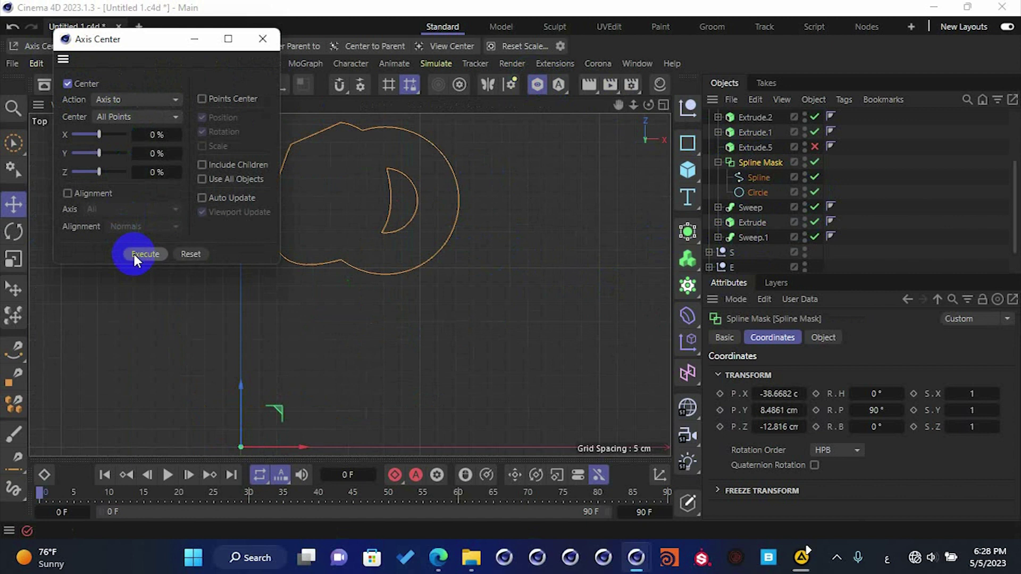
pyautogui.click(253, 45)
pyautogui.moveTo(282, 412); pyautogui.dragTo(407, 165)
pyautogui.click(279, 84)
pyautogui.press('s')
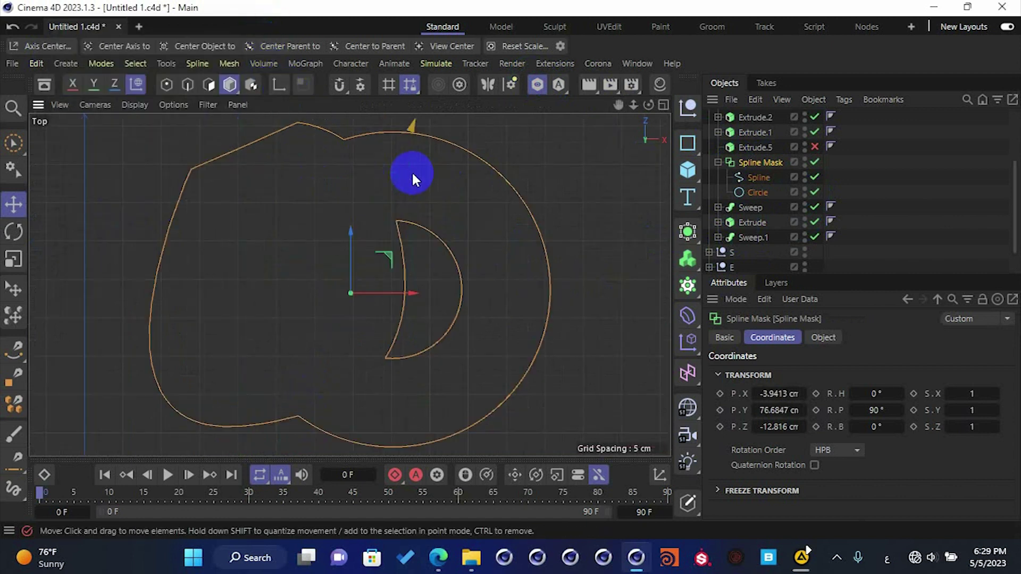
# - Set the Spline Mask's mode to And, keeping only the overlap of Spline and Circle
pyautogui.click(823, 337)
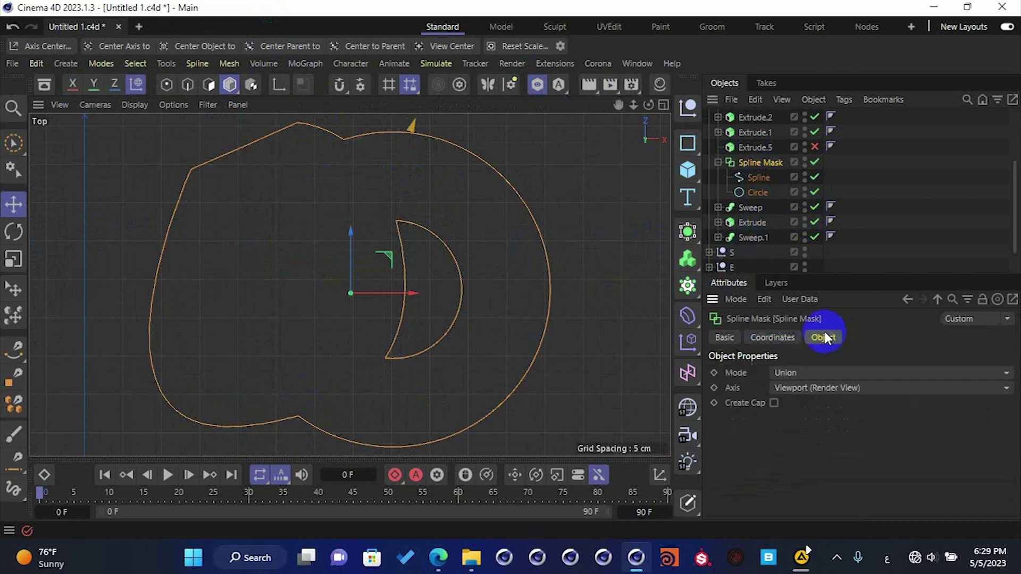
pyautogui.click(860, 376)
pyautogui.click(837, 405)
pyautogui.scroll(-2, 838, 376)
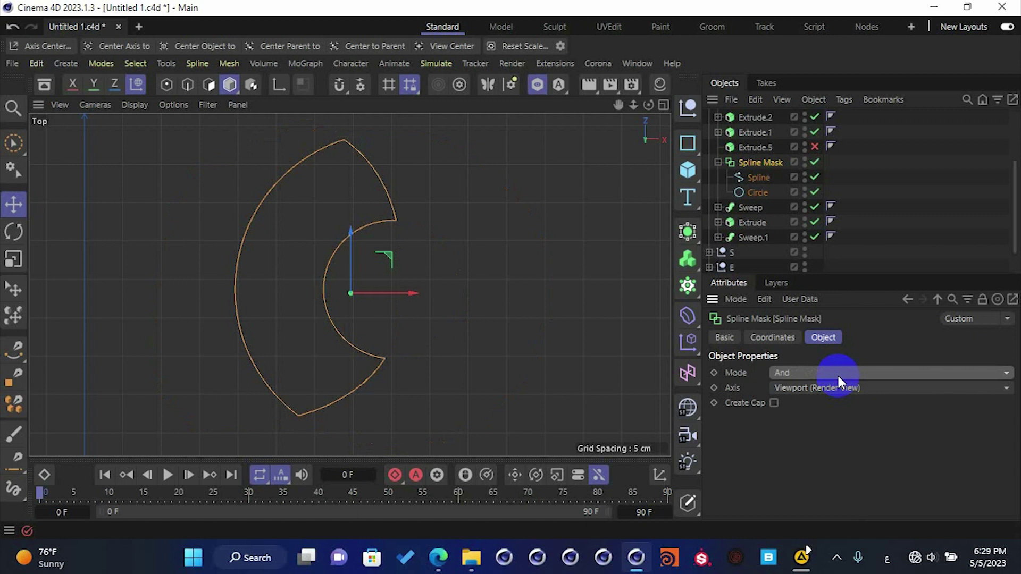
# - Enable Extrude.5, put the Spline Mask inside it, and end viewport solo to view the partial ring layer in perspective
pyautogui.click(718, 162)
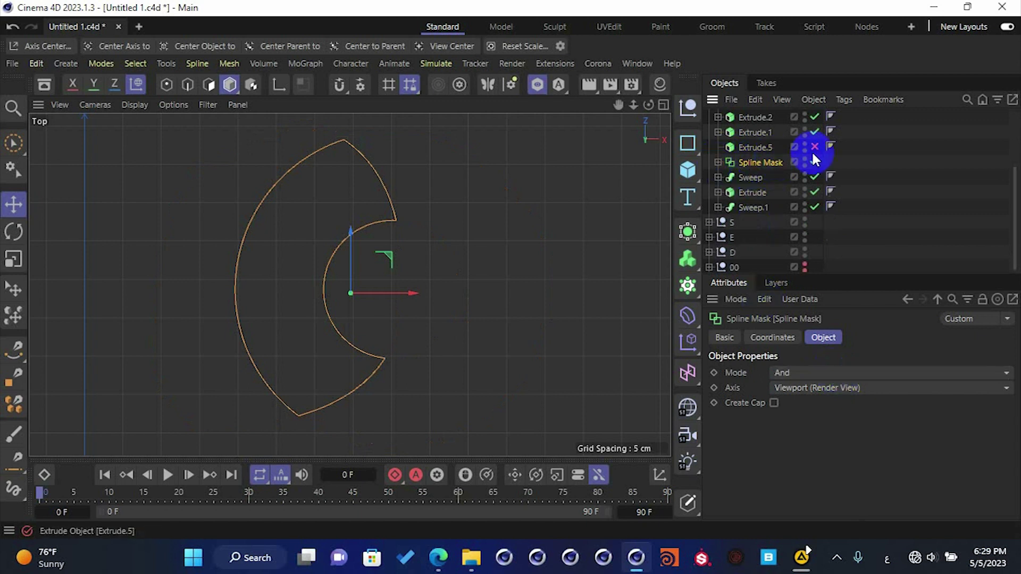
pyautogui.moveTo(786, 156); pyautogui.dragTo(747, 148)
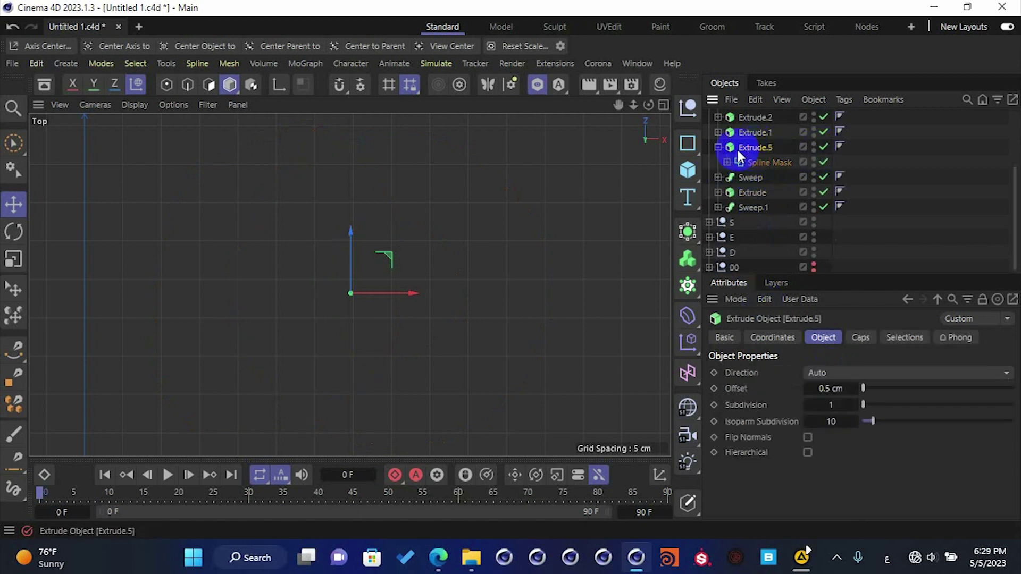
pyautogui.middleClick(381, 258)
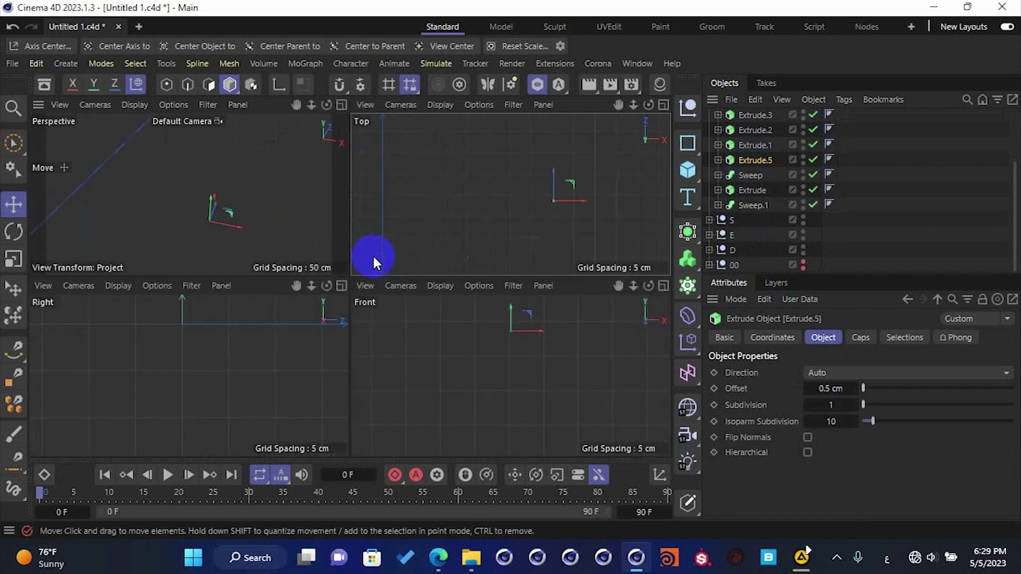
pyautogui.middleClick(315, 225)
pyautogui.click(718, 159)
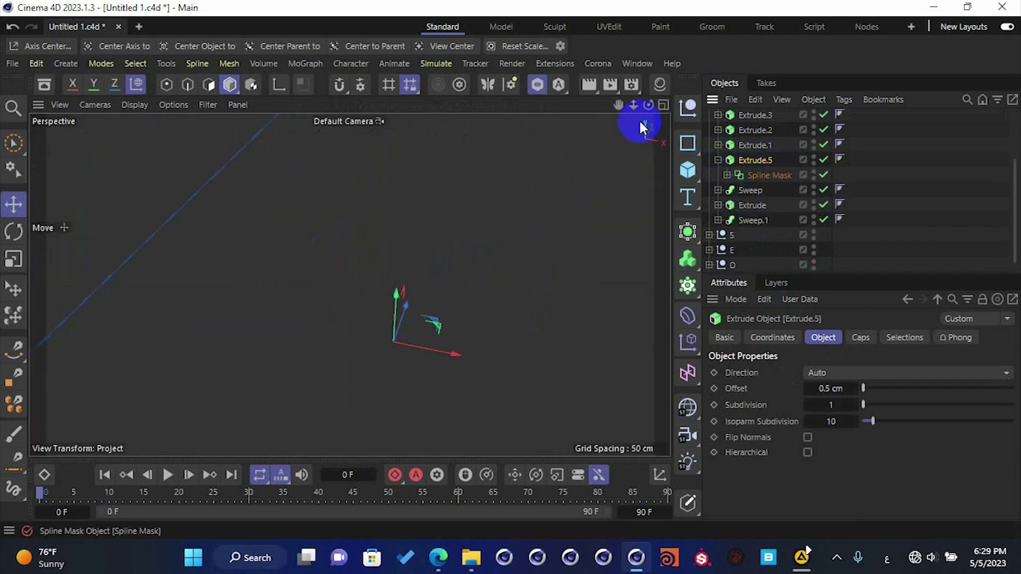
pyautogui.click(542, 85)
pyautogui.scroll(3, 375, 398)
pyautogui.keyDown('alt'); pyautogui.moveTo(388, 351); pyautogui.dragTo(278, 277); pyautogui.keyUp('alt')
pyautogui.keyDown('alt'); pyautogui.moveTo(423, 352); pyautogui.dragTo(448, 400); pyautogui.keyUp('alt')
# - Disable Extrude.5 and its Spline Mask, and open the mask's Spline for point editing in the top view
pyautogui.click(726, 175)
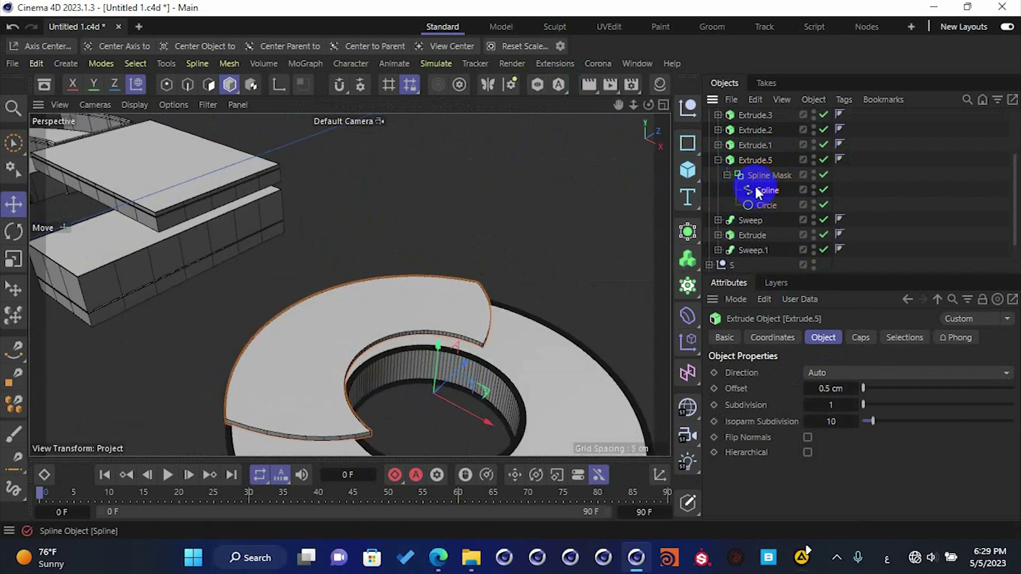
pyautogui.click(761, 191)
pyautogui.middleClick(545, 273)
pyautogui.middleClick(525, 244)
pyautogui.click(824, 160)
pyautogui.click(824, 175)
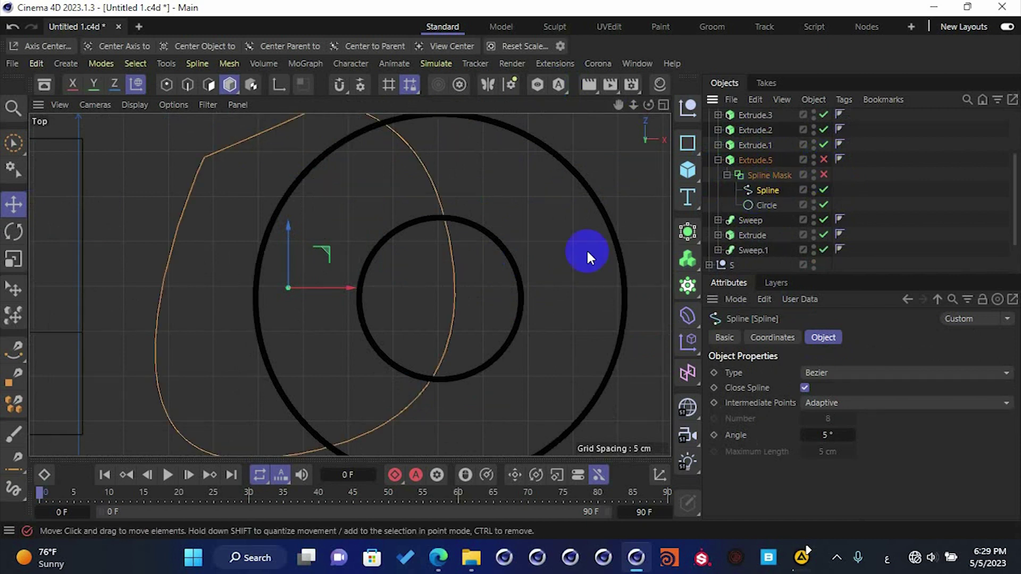
pyautogui.click(169, 84)
# - Apply hard interpolation to the Spline's points above the ring's hole and at the outline's lower end, and re-enable the Spline Mask
pyautogui.scroll(-2, 425, 202)
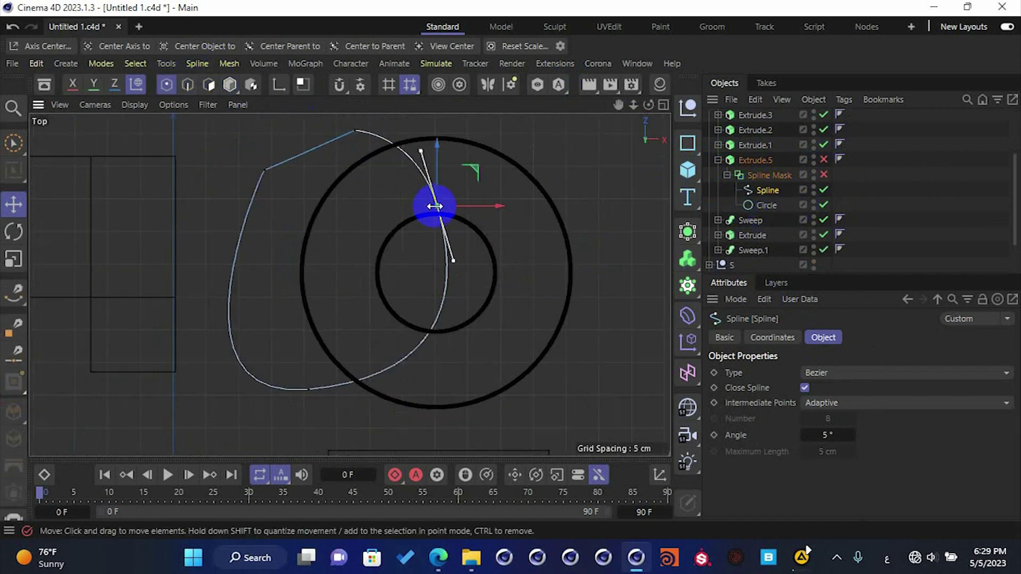
pyautogui.click(313, 391)
pyautogui.rightClick(460, 378)
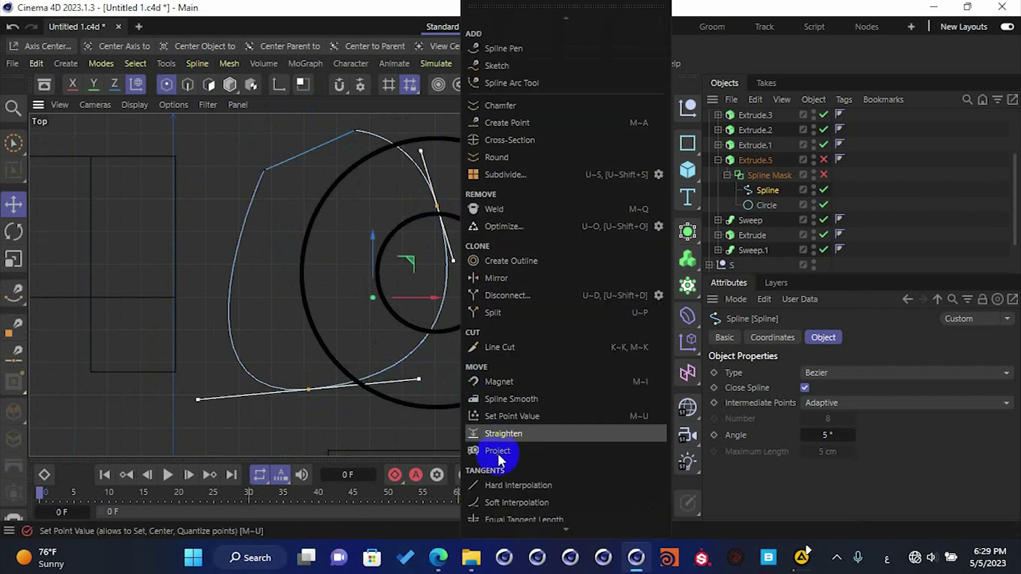
pyautogui.click(496, 487)
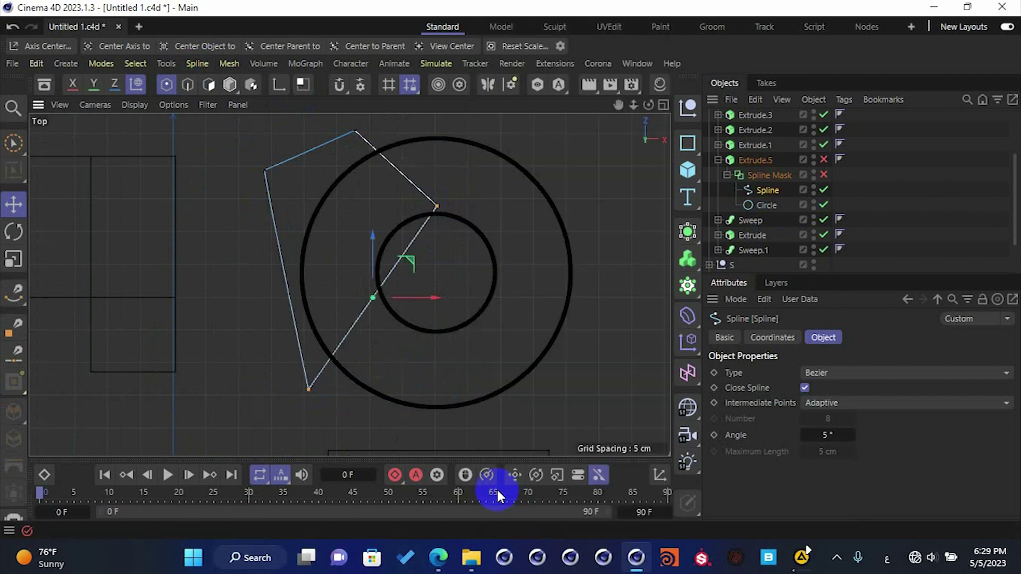
pyautogui.click(824, 175)
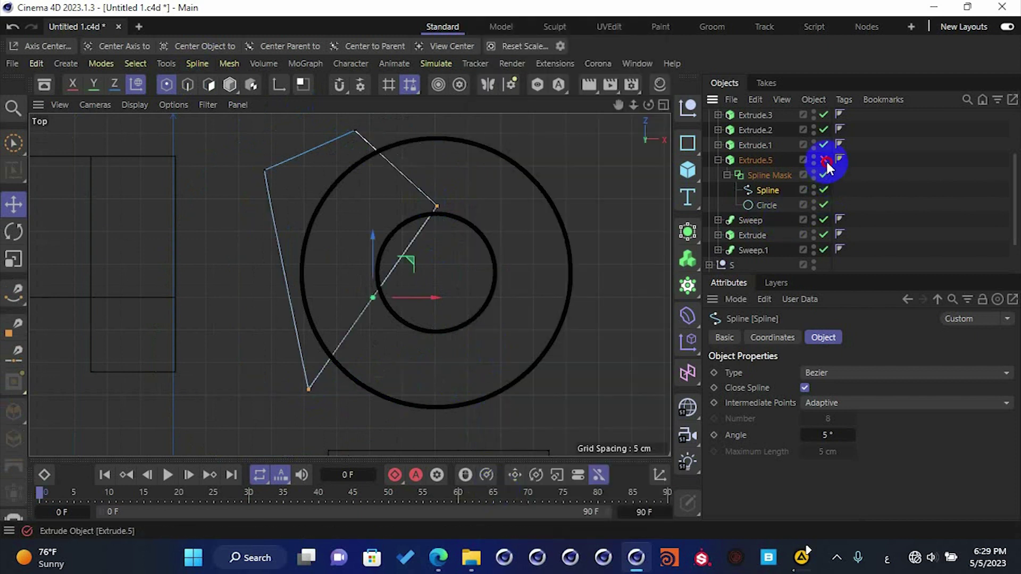
# - Enable Extrude.5 and inspect the partial ring layer in perspective with its object hierarchy collapsed
pyautogui.click(825, 160)
pyautogui.middleClick(518, 245)
pyautogui.middleClick(286, 206)
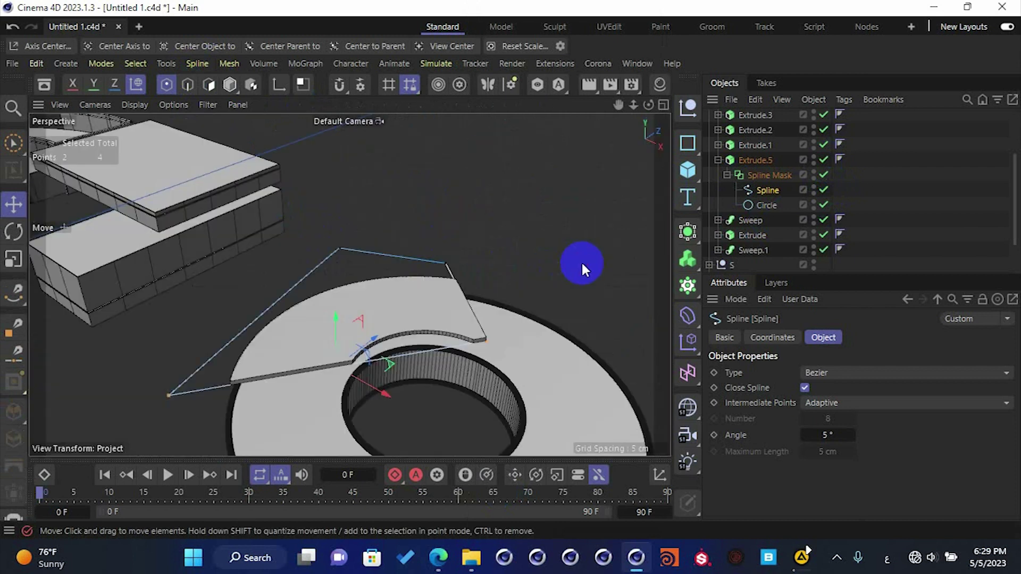
pyautogui.click(473, 277)
pyautogui.scroll(-2, 469, 285)
pyautogui.keyDown('alt'); pyautogui.moveTo(411, 327); pyautogui.dragTo(523, 259); pyautogui.keyUp('alt')
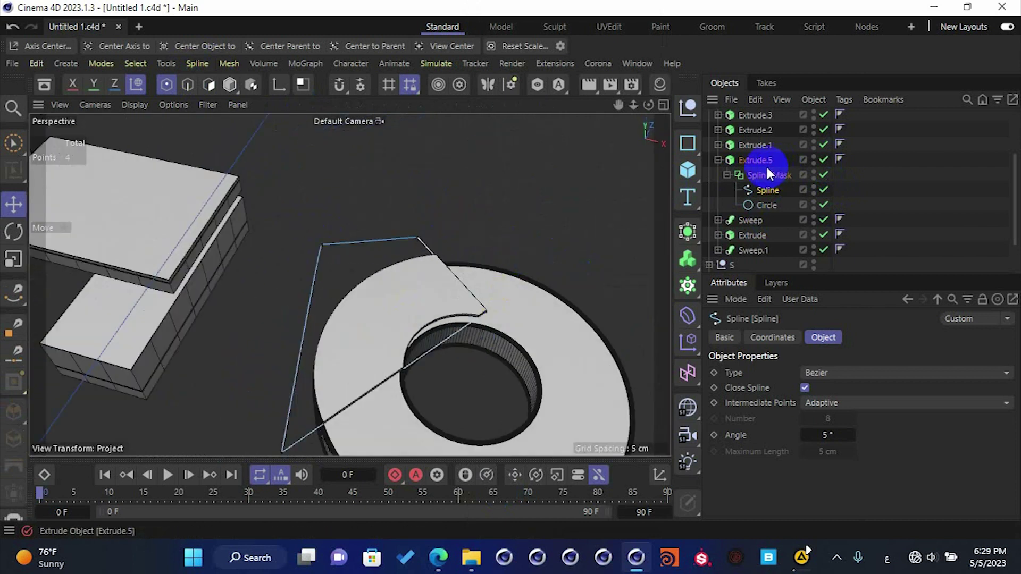
pyautogui.click(711, 160)
pyautogui.click(719, 160)
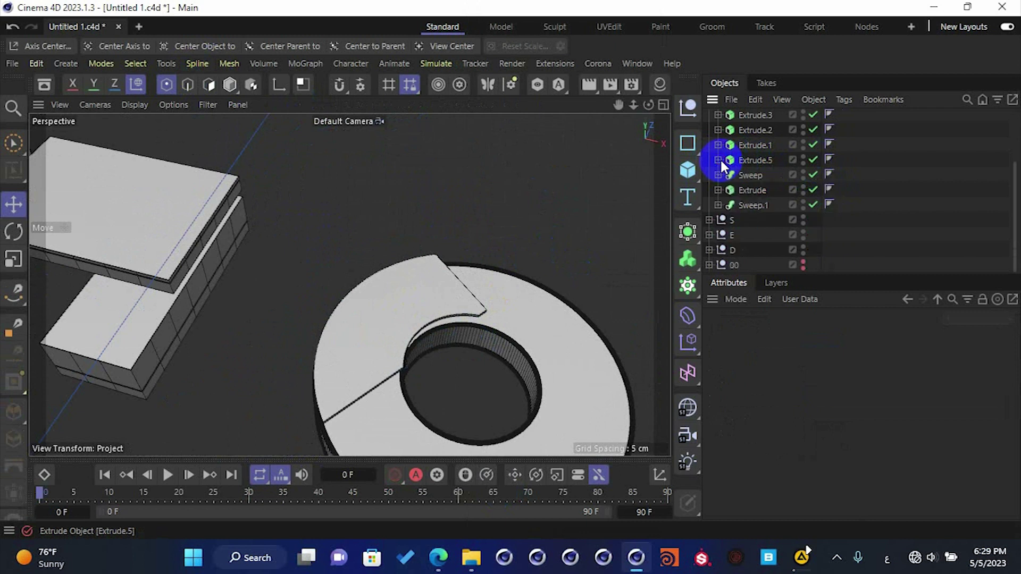
pyautogui.click(752, 163)
pyautogui.scroll(-2, 482, 304)
pyautogui.keyDown('alt'); pyautogui.moveTo(463, 297); pyautogui.dragTo(428, 279, button='middle'); pyautogui.keyUp('alt')
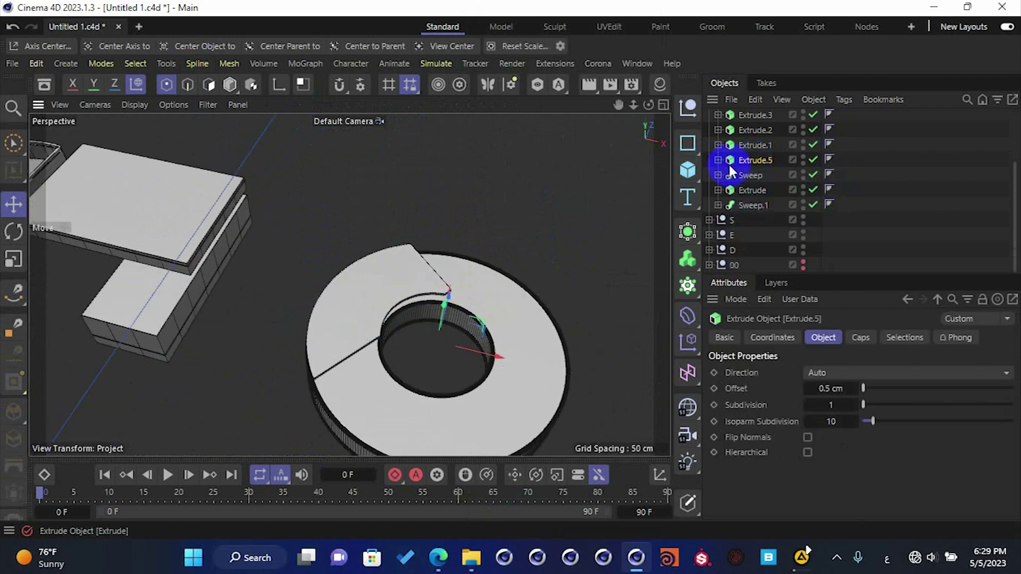
# - Add a point to Extrude.5's mask Spline on the segment crossing the hole, and move the inner points inside the hole in the top view
pyautogui.click(718, 160)
pyautogui.click(759, 191)
pyautogui.middleClick(529, 279)
pyautogui.middleClick(451, 269)
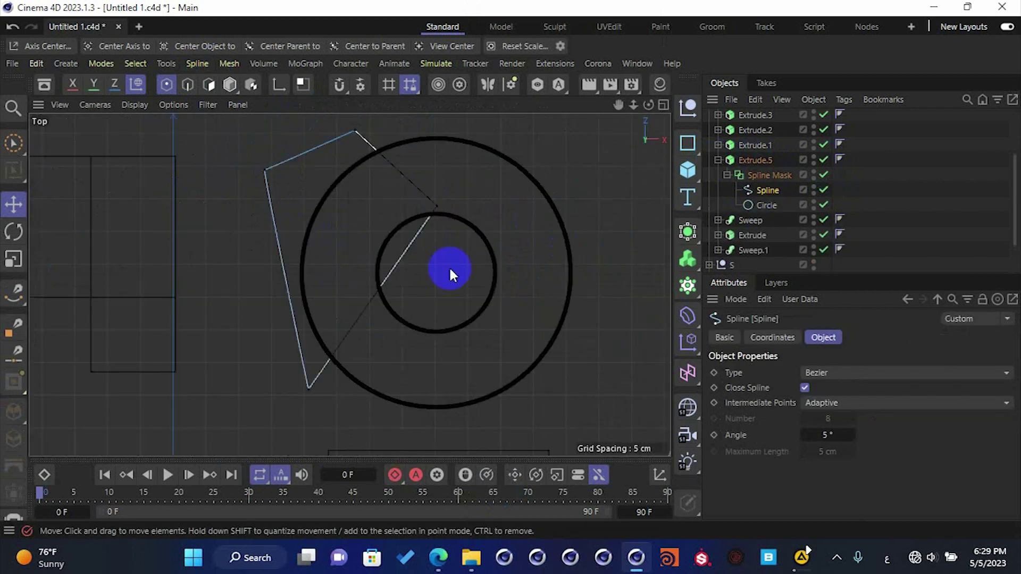
pyautogui.click(438, 207)
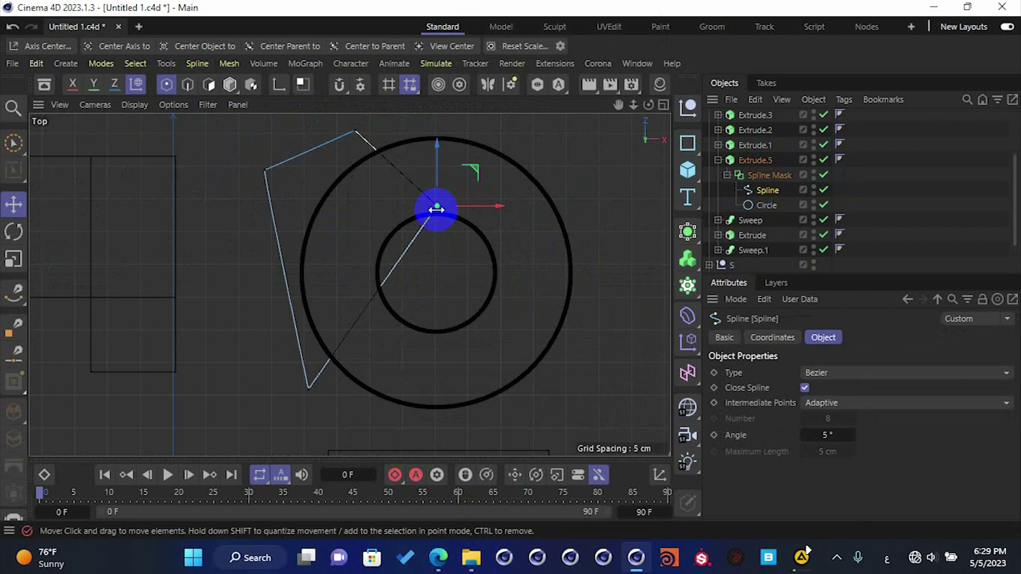
pyautogui.rightClick(390, 279)
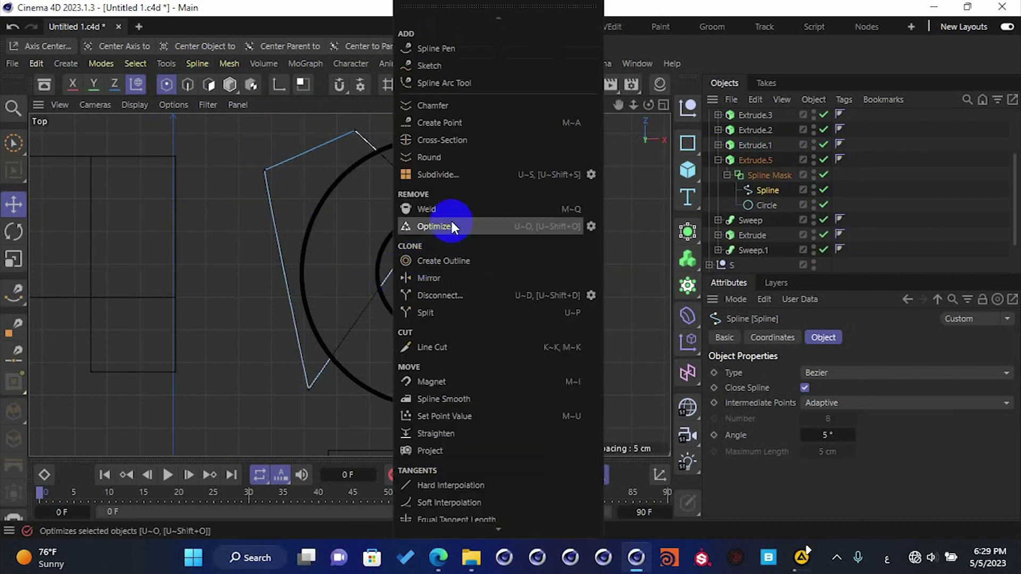
pyautogui.click(467, 123)
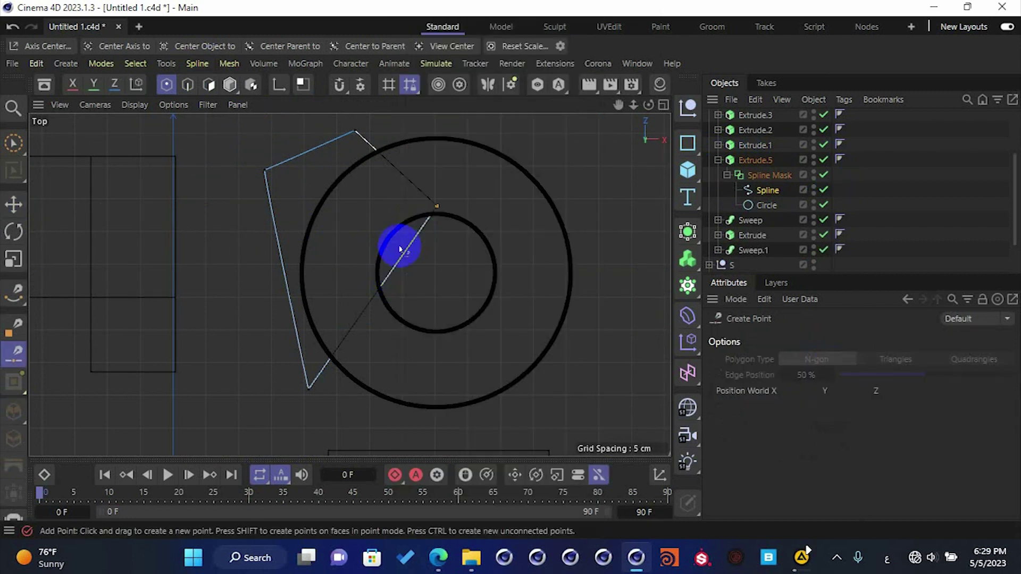
pyautogui.click(387, 277)
pyautogui.click(13, 204)
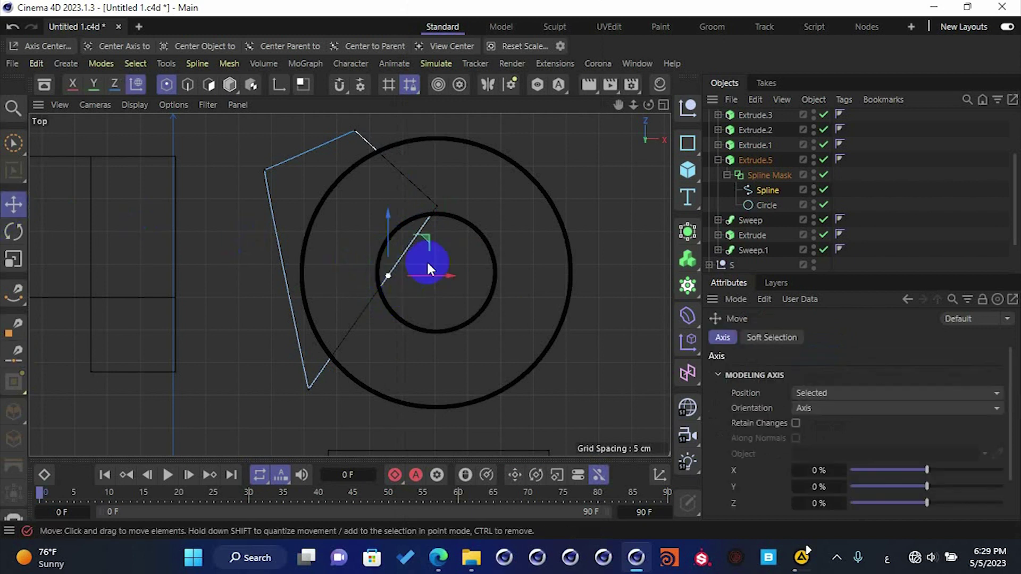
pyautogui.moveTo(424, 240); pyautogui.dragTo(494, 192)
# - Move the mask Spline's uppermost corner so its edge cuts more steeply across the upper part of the ring
pyautogui.click(356, 131)
pyautogui.keyDown('alt'); pyautogui.moveTo(365, 222); pyautogui.dragTo(299, 317, button='middle'); pyautogui.keyUp('alt')
pyautogui.moveTo(328, 185); pyautogui.dragTo(379, 157)
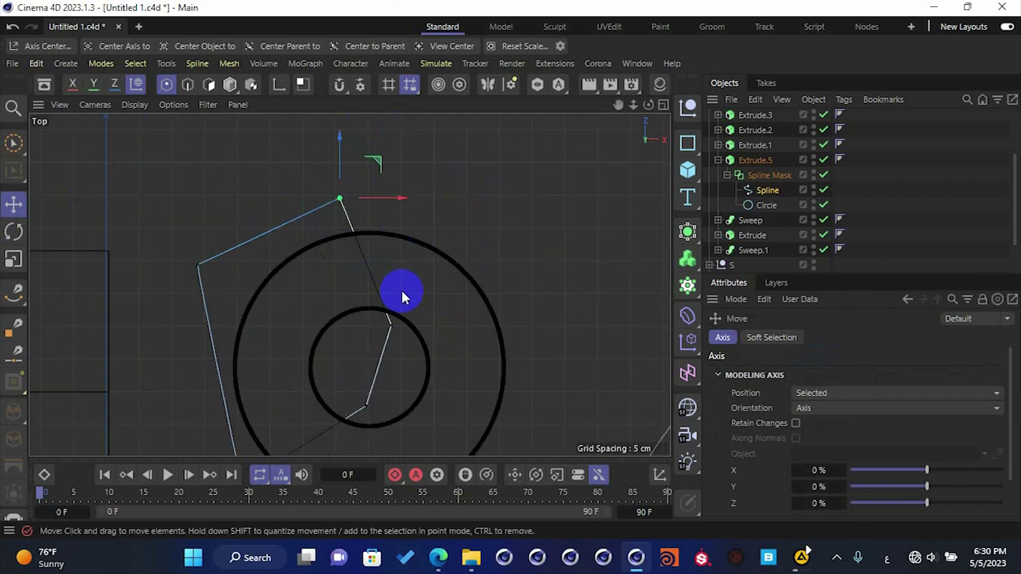
pyautogui.keyDown('alt'); pyautogui.moveTo(400, 292); pyautogui.dragTo(404, 224, button='middle'); pyautogui.keyUp('alt')
# - Duplicate Extrude.5 together with its Spline Mask in model mode
pyautogui.click(753, 160)
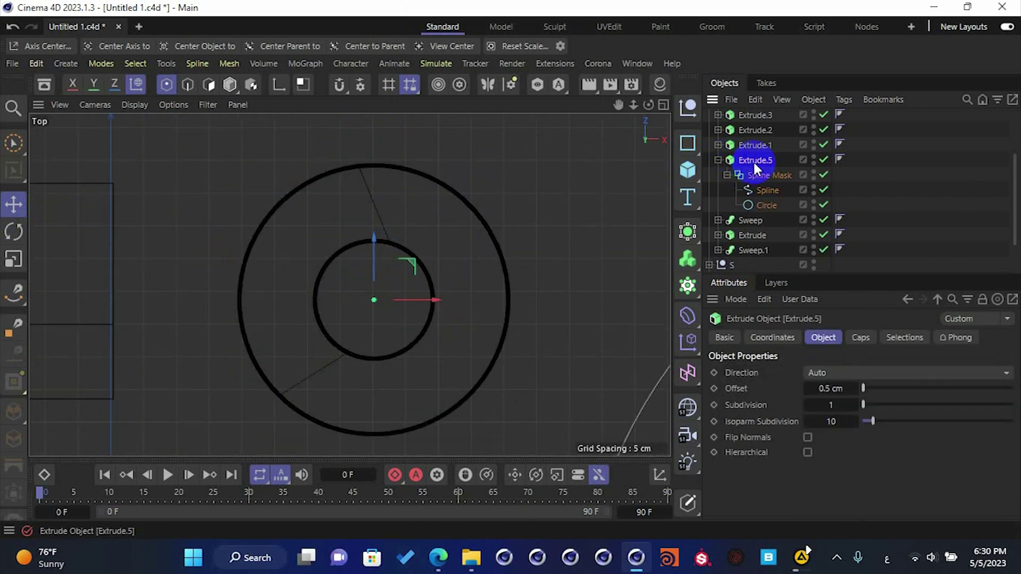
pyautogui.click(225, 80)
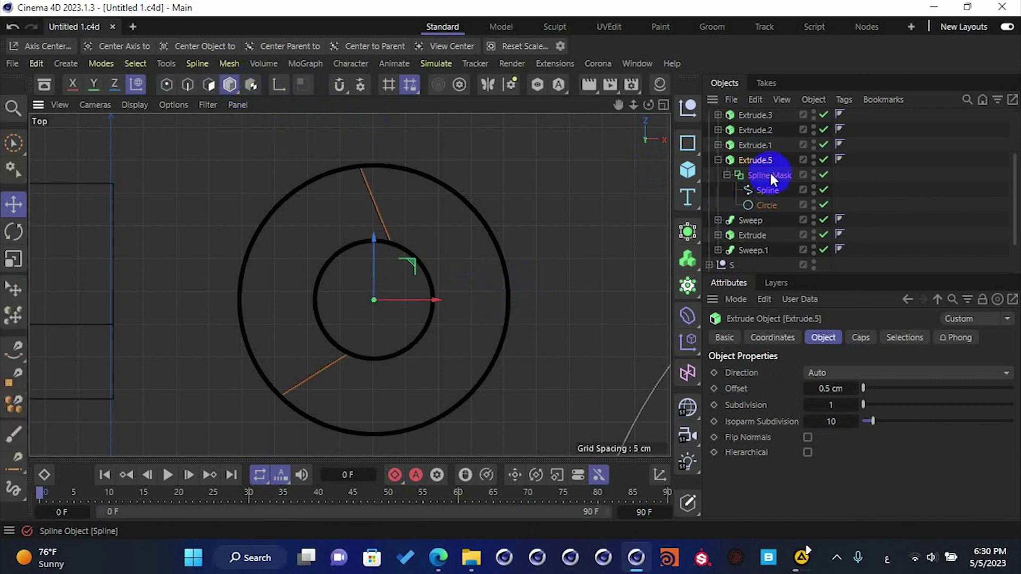
pyautogui.moveTo(749, 158)
pyautogui.mouseDown()
pyautogui.moveTo(775, 155)
pyautogui.moveTo(757, 158)
pyautogui.mouseUp()
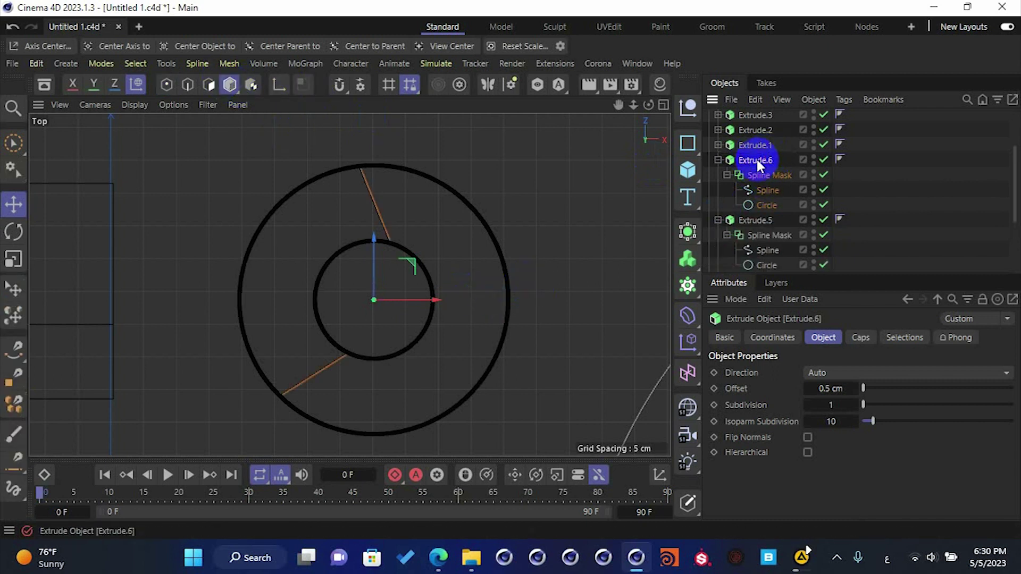
# - Move the outer points of Extrude.6's mask Spline across the ring so it encloses the opposite, lower-right portion
pyautogui.click(760, 189)
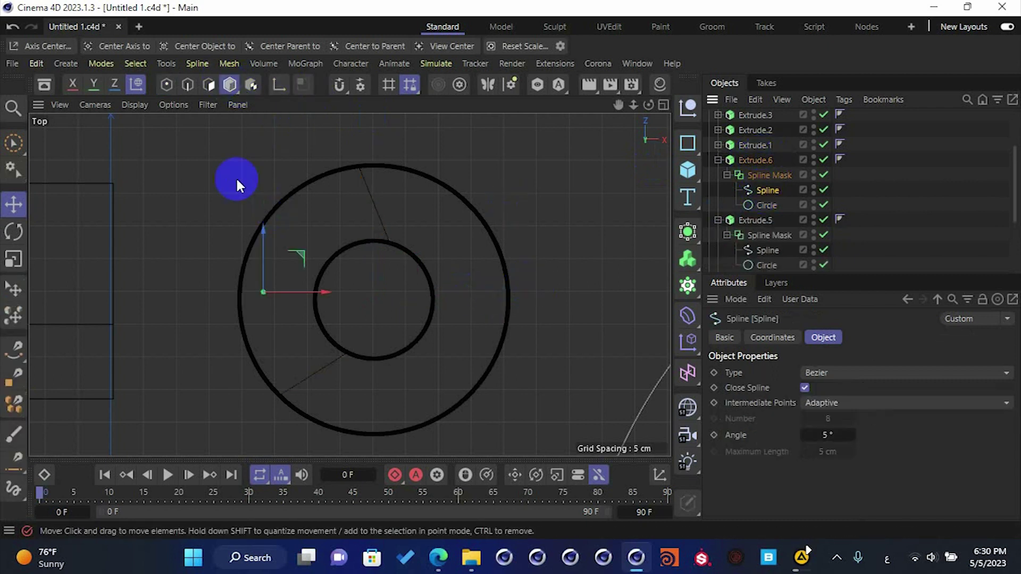
pyautogui.click(166, 84)
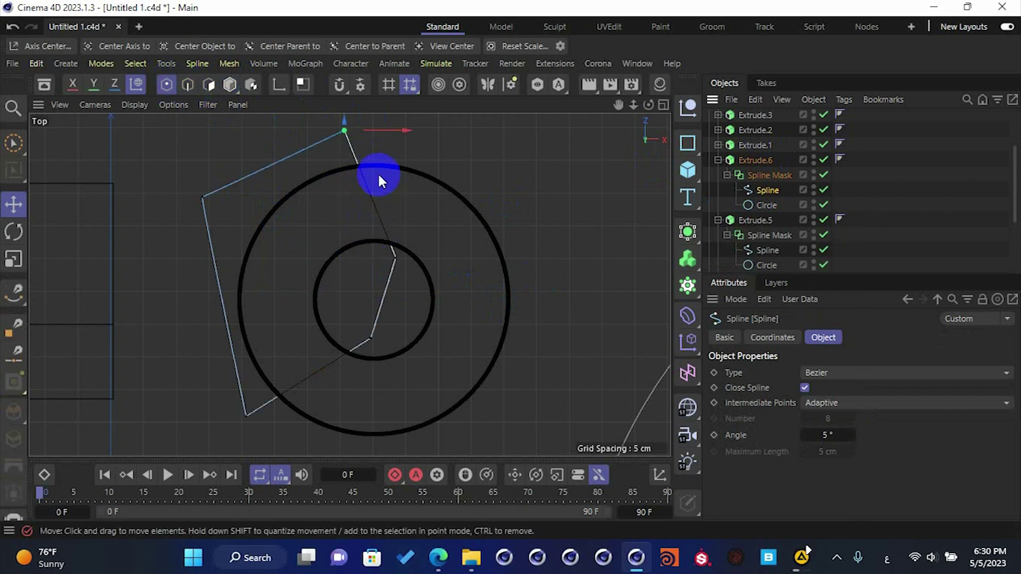
pyautogui.scroll(-3, 369, 186)
pyautogui.keyDown('alt'); pyautogui.moveTo(367, 212); pyautogui.dragTo(316, 258, button='middle'); pyautogui.keyUp('alt')
pyautogui.moveTo(340, 156); pyautogui.dragTo(386, 274)
pyautogui.click(199, 239)
pyautogui.moveTo(229, 198); pyautogui.dragTo(499, 388)
pyautogui.keyDown('alt'); pyautogui.moveTo(349, 379); pyautogui.dragTo(350, 338, button='middle'); pyautogui.keyUp('alt')
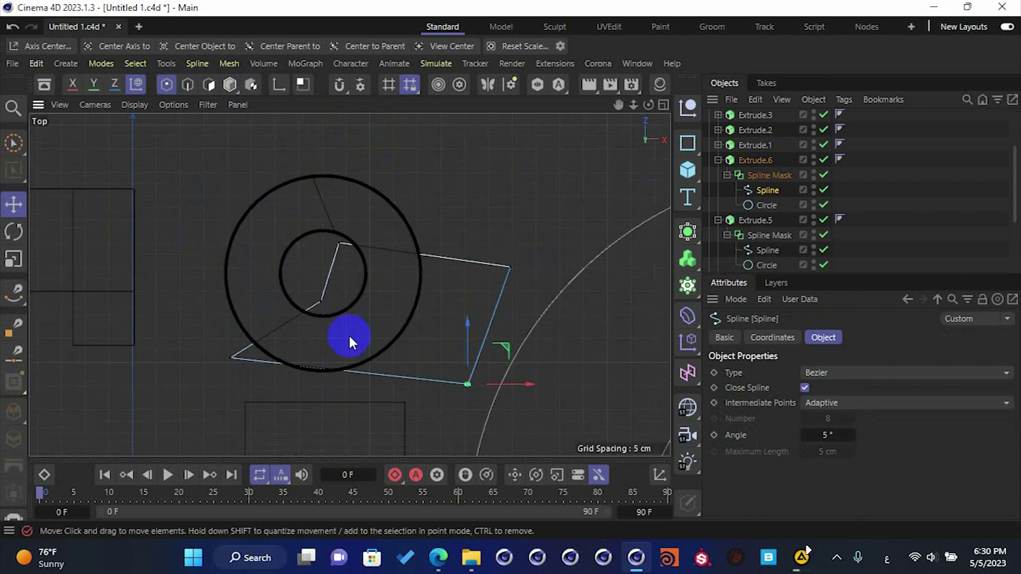
pyautogui.moveTo(502, 363); pyautogui.dragTo(480, 398)
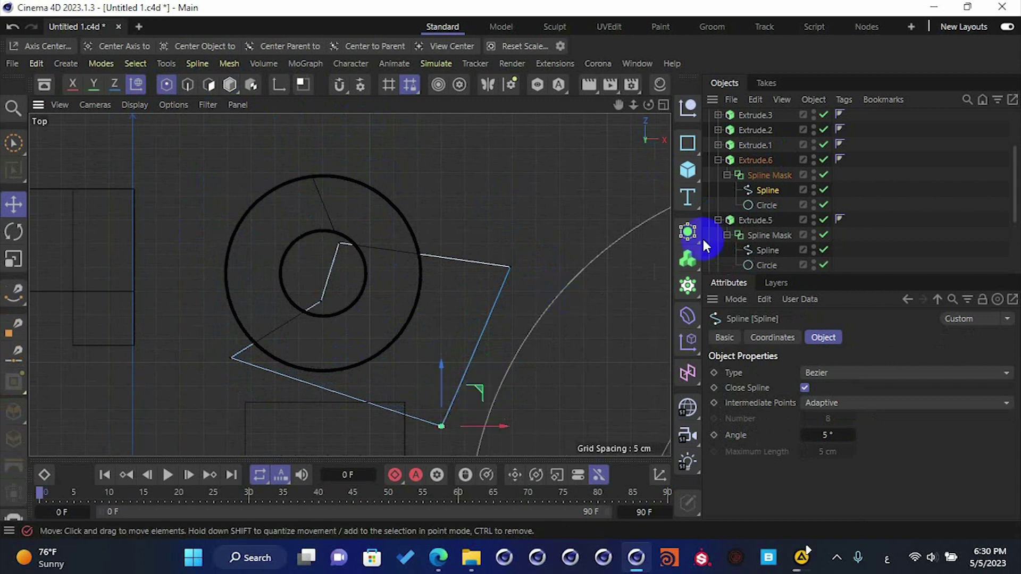
# - In perspective, move the corner of Extrude.6's Spline beside Extrude.5's lower edge away from it, opening a gap between the two partial layers
pyautogui.click(751, 163)
pyautogui.middleClick(404, 237)
pyautogui.middleClick(246, 208)
pyautogui.keyDown('alt'); pyautogui.moveTo(496, 318); pyautogui.dragTo(469, 252, button='middle'); pyautogui.keyUp('alt')
pyautogui.moveTo(458, 292)
pyautogui.keyDown('alt'); pyautogui.mouseDown()
pyautogui.moveTo(470, 252)
pyautogui.moveTo(455, 304)
pyautogui.mouseUp(); pyautogui.keyUp('alt')
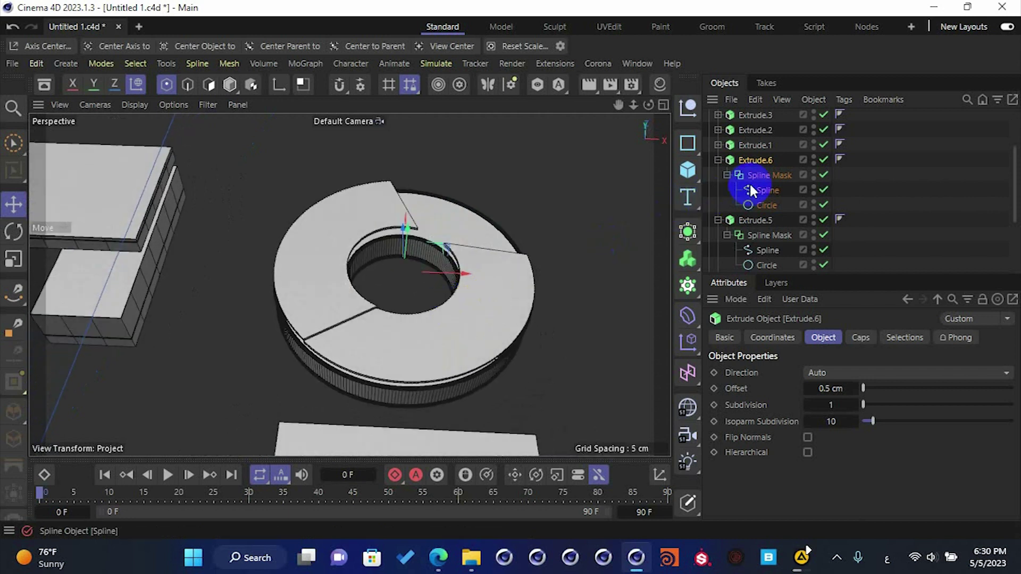
pyautogui.click(766, 190)
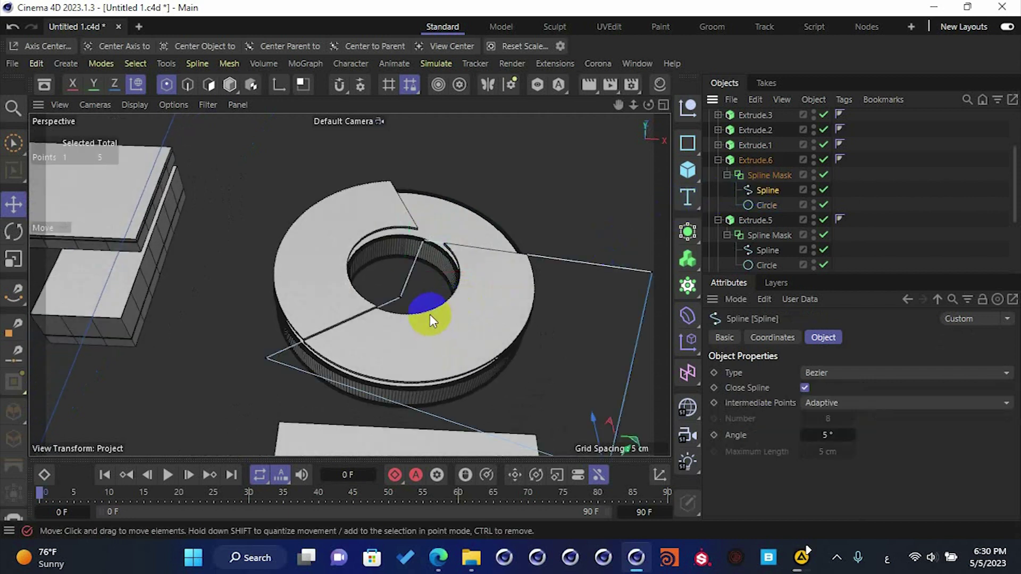
pyautogui.scroll(-1, 430, 314)
pyautogui.keyDown('alt'); pyautogui.moveTo(461, 321); pyautogui.dragTo(439, 285, button='middle'); pyautogui.keyUp('alt')
pyautogui.keyDown('alt'); pyautogui.moveTo(439, 299); pyautogui.dragTo(403, 321); pyautogui.keyUp('alt')
pyautogui.click(270, 326)
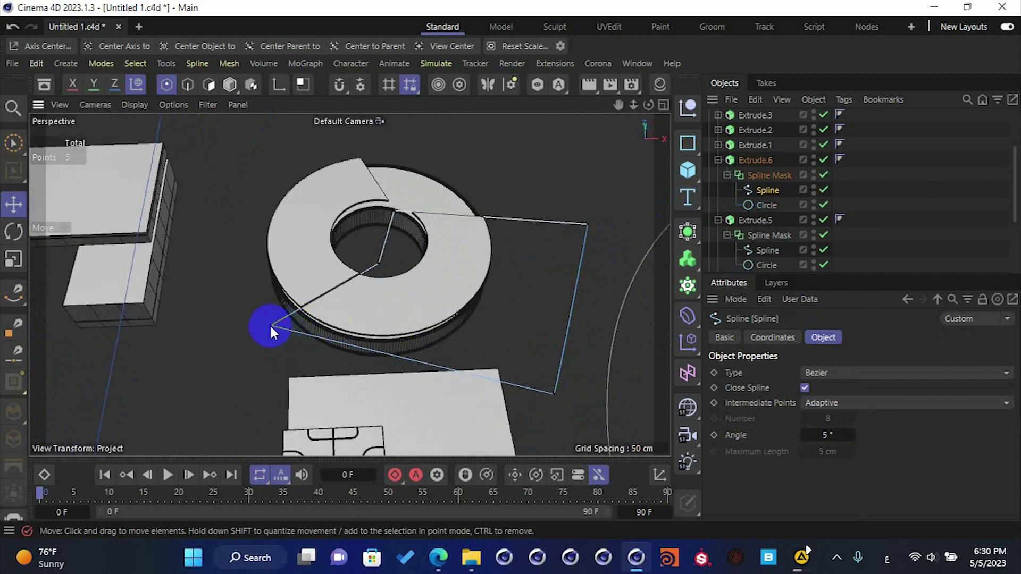
pyautogui.click(269, 324)
pyautogui.moveTo(318, 329); pyautogui.dragTo(380, 356)
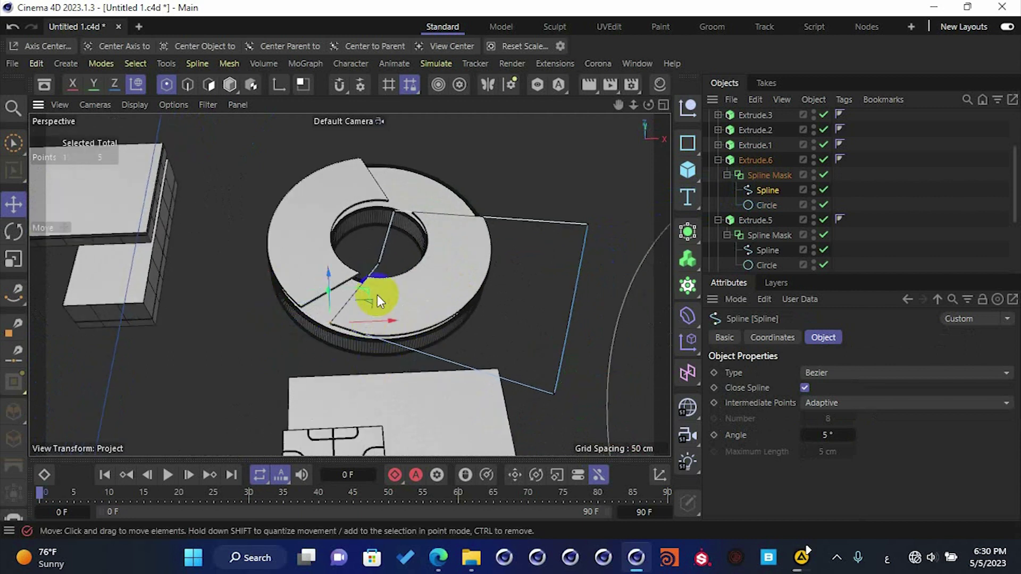
pyautogui.moveTo(366, 291); pyautogui.dragTo(414, 337)
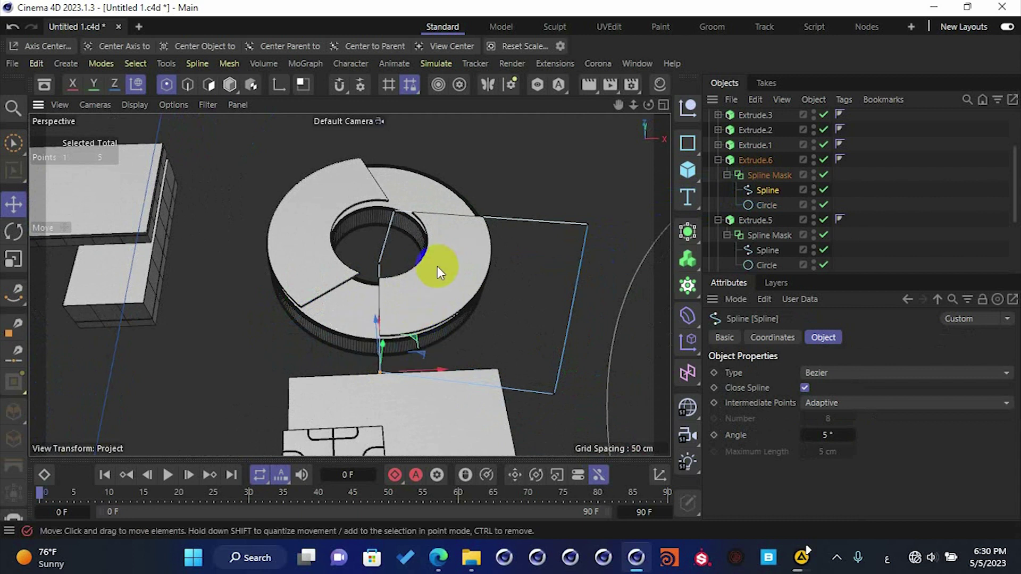
# - Reposition the outer corners of Extrude.6's Spline in the top view to narrow its wedge of the ring, and return to perspective
pyautogui.middleClick(423, 270)
pyautogui.middleClick(509, 218)
pyautogui.scroll(-2, 402, 288)
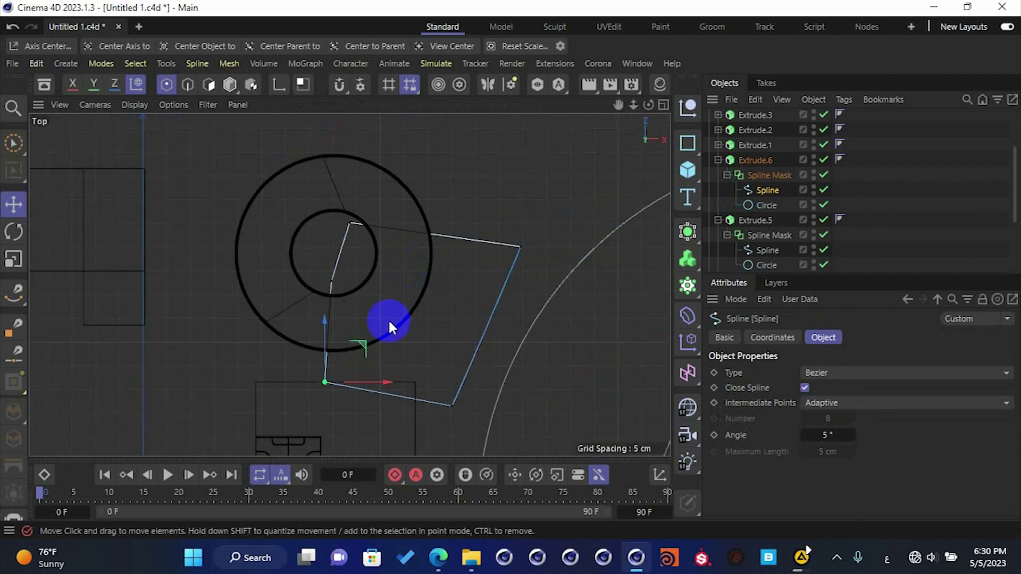
pyautogui.moveTo(364, 345); pyautogui.dragTo(403, 336)
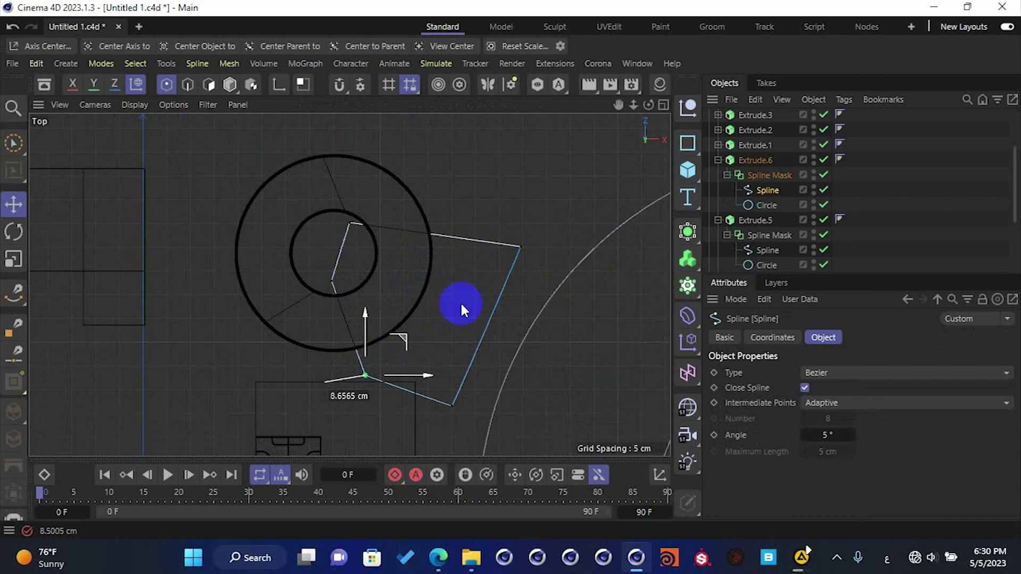
pyautogui.click(521, 247)
pyautogui.moveTo(553, 212); pyautogui.dragTo(440, 323)
pyautogui.click(365, 376)
pyautogui.middleClick(448, 291)
pyautogui.middleClick(297, 202)
pyautogui.click(296, 203)
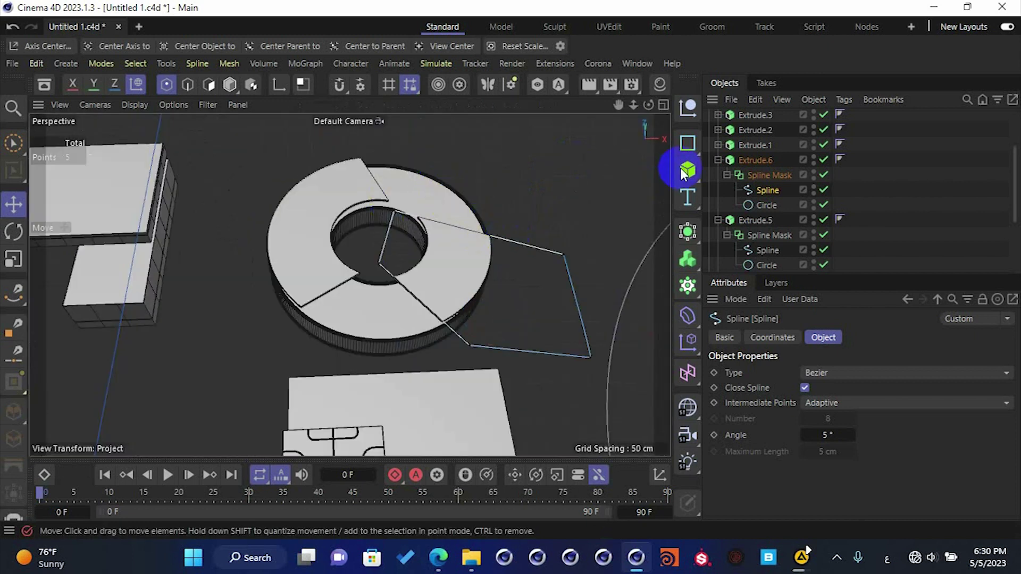
# - Duplicate the ring's base Extrude above the Sweep and set the copy's offset to 0.3 cm
pyautogui.click(718, 160)
pyautogui.click(718, 175)
pyautogui.click(748, 160)
pyautogui.keyDown('alt'); pyautogui.moveTo(468, 235); pyautogui.dragTo(412, 215); pyautogui.keyUp('alt')
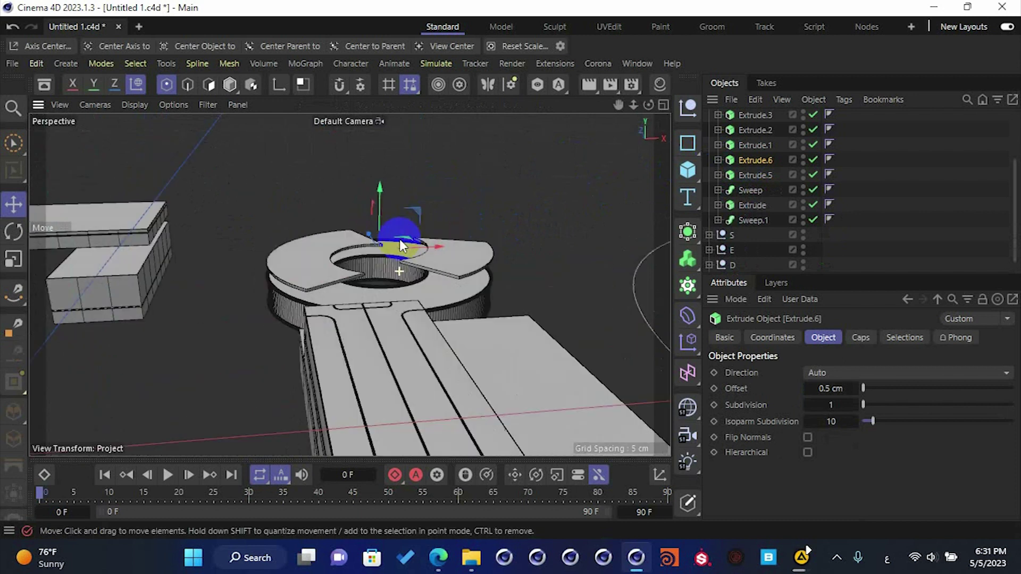
pyautogui.click(754, 175)
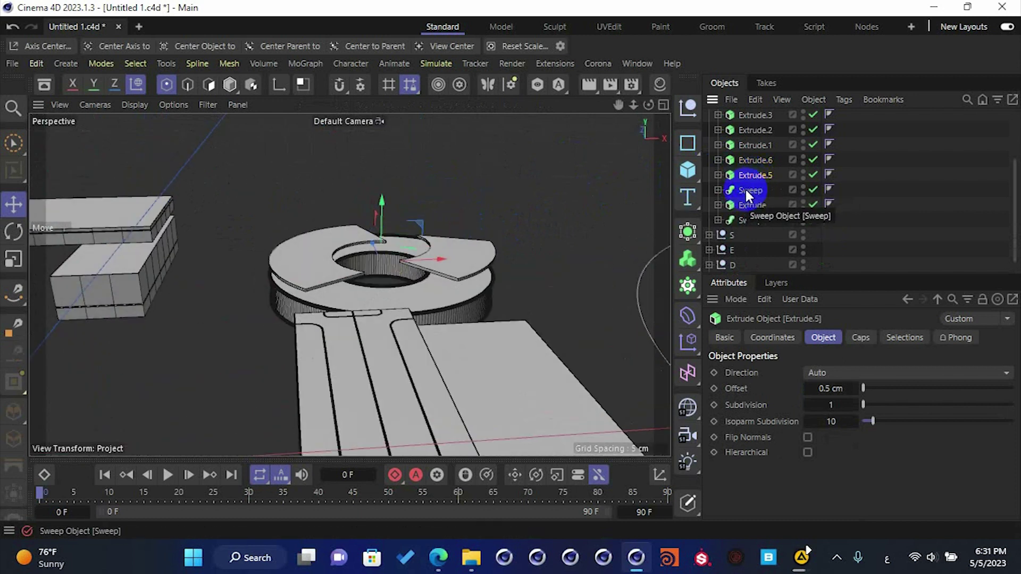
pyautogui.click(719, 190)
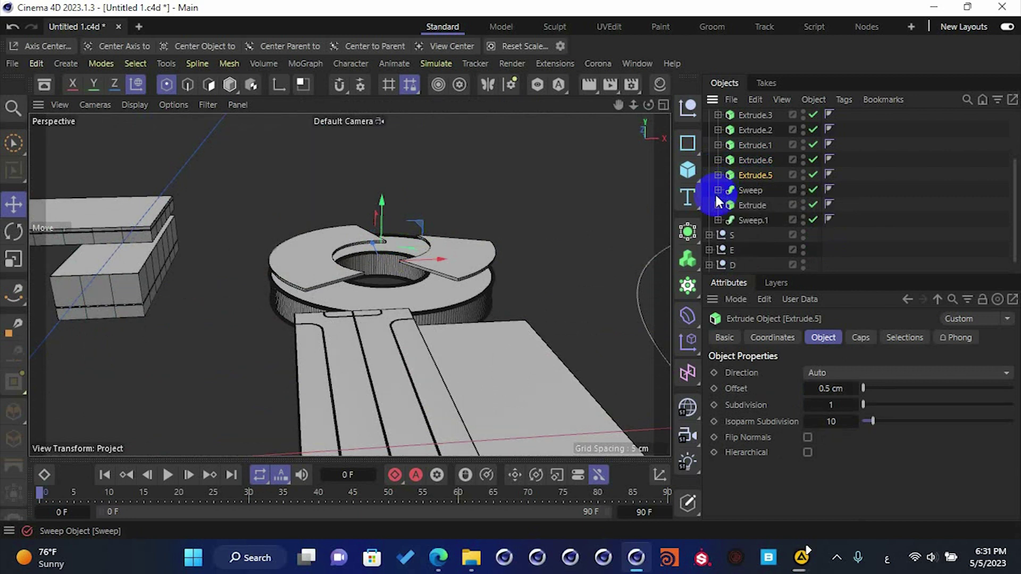
pyautogui.click(747, 205)
pyautogui.keyDown('ctrl'); pyautogui.moveTo(749, 203); pyautogui.dragTo(751, 183); pyautogui.keyUp('ctrl')
pyautogui.click(826, 389)
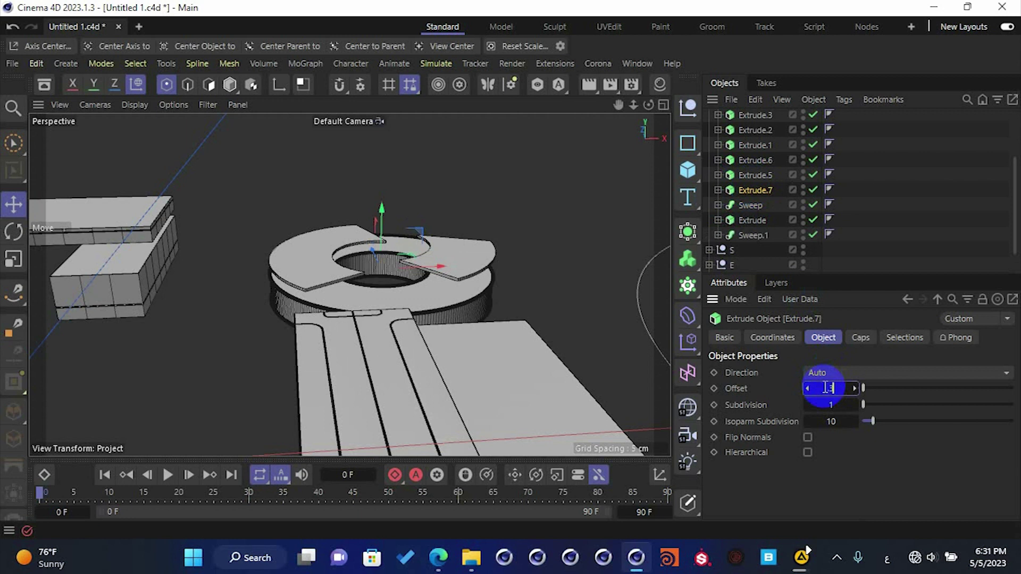
# - Raise Extrude.7 vertically so it forms a thin full-ring layer above the ring's base
pyautogui.scroll(2, 363, 261)
pyautogui.keyDown('alt'); pyautogui.moveTo(352, 302); pyautogui.dragTo(372, 296); pyautogui.keyUp('alt')
pyautogui.scroll(3, 366, 308)
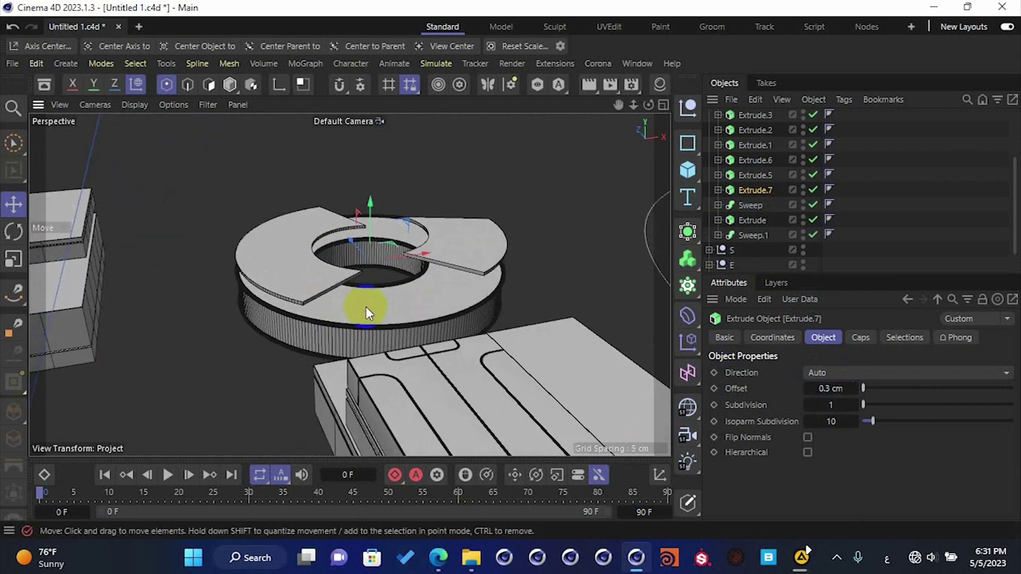
pyautogui.scroll(3, 372, 298)
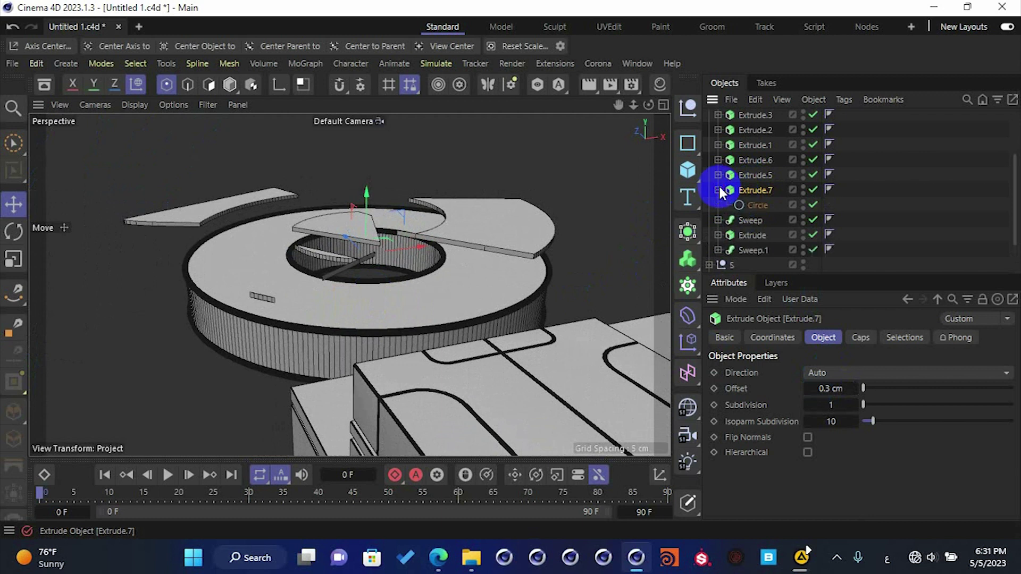
pyautogui.moveTo(366, 211); pyautogui.dragTo(367, 201)
pyautogui.keyDown('alt'); pyautogui.moveTo(416, 260); pyautogui.dragTo(426, 308); pyautogui.keyUp('alt')
pyautogui.moveTo(390, 237); pyautogui.dragTo(349, 244)
# - Lower the partial layers Extrude.5 and Extrude.6 so they rest on the thin ring layer
pyautogui.click(752, 175)
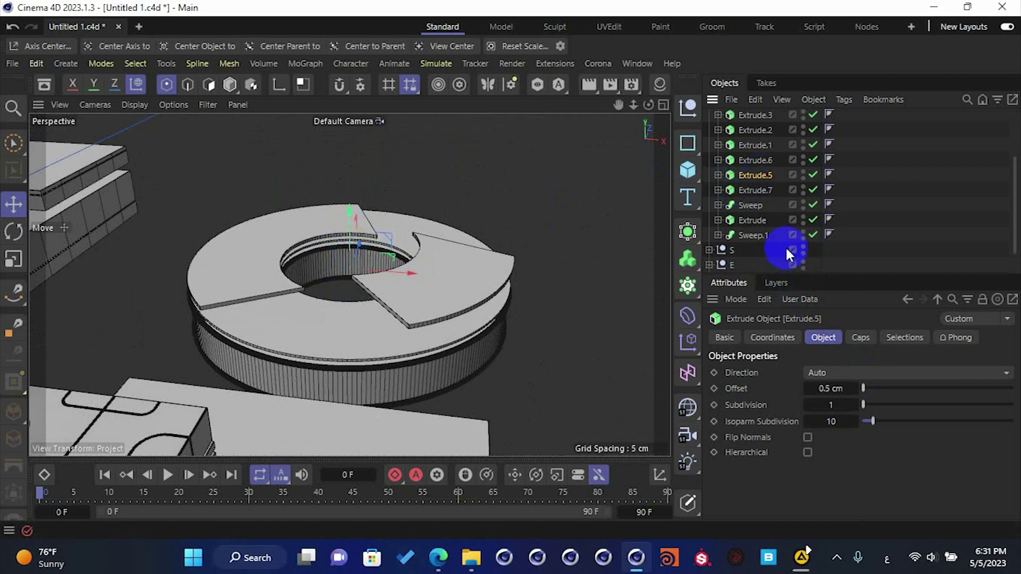
pyautogui.click(755, 160)
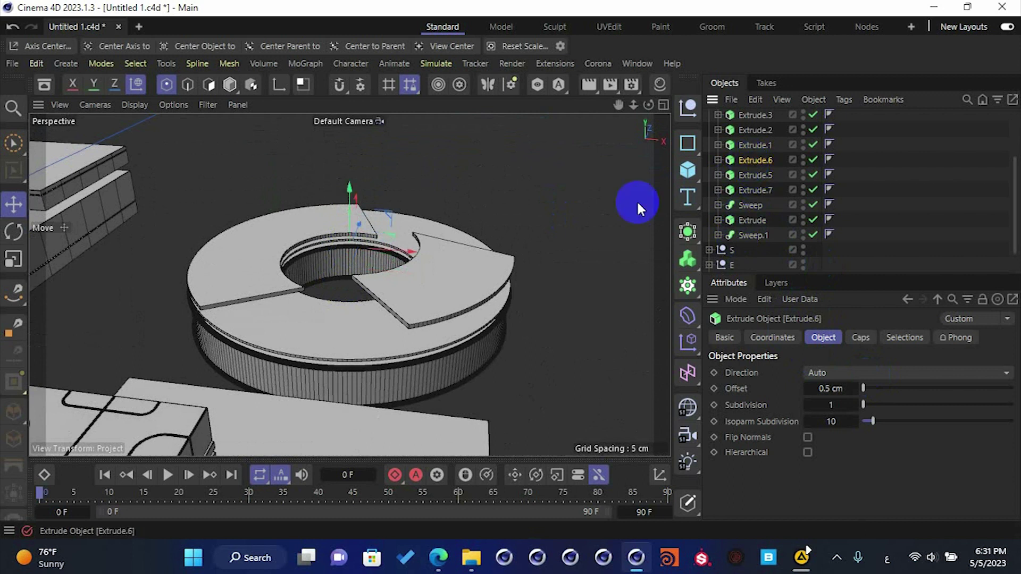
pyautogui.moveTo(349, 196); pyautogui.dragTo(352, 213)
pyautogui.keyDown('alt'); pyautogui.moveTo(403, 238); pyautogui.dragTo(515, 261); pyautogui.keyUp('alt')
pyautogui.scroll(-4, 450, 269)
pyautogui.keyDown('alt'); pyautogui.moveTo(447, 271); pyautogui.dragTo(448, 247); pyautogui.keyUp('alt')
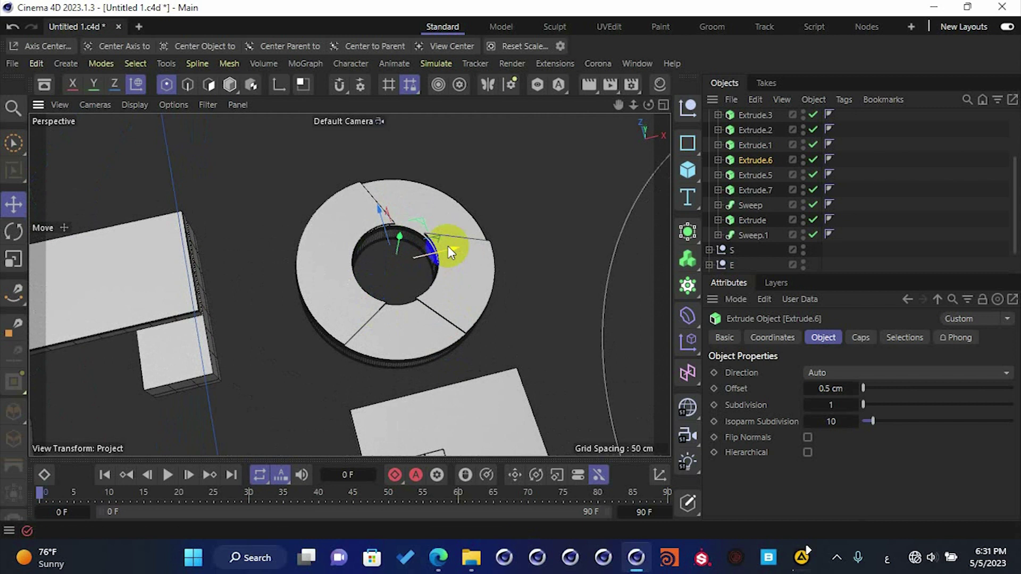
# - In the top view, move the upper outer corner of Extrude.6's Spline upward and outward to widen its wedge
pyautogui.middleClick(464, 242)
pyautogui.middleClick(464, 242)
pyautogui.scroll(3, 515, 205)
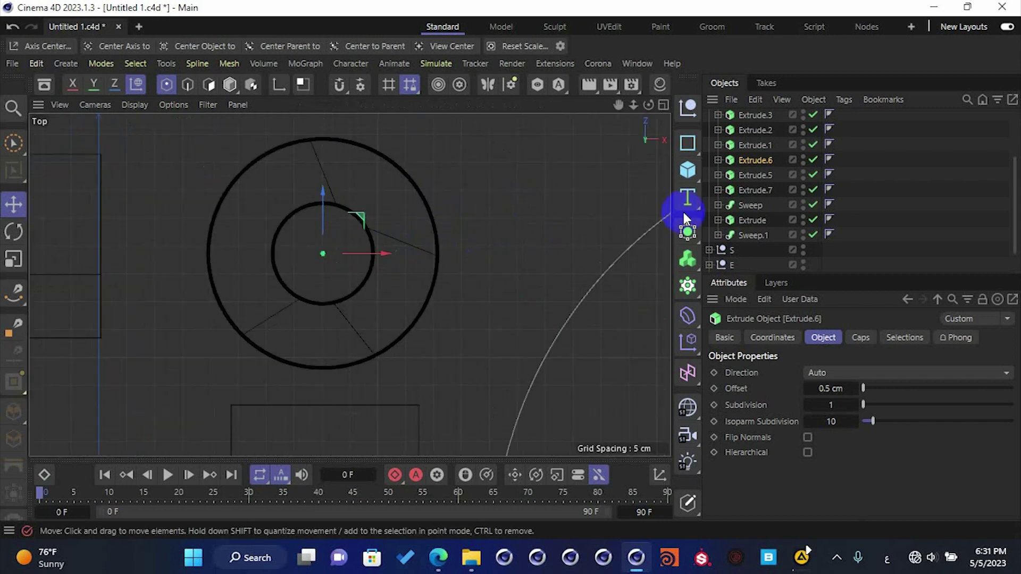
pyautogui.click(718, 160)
pyautogui.click(752, 186)
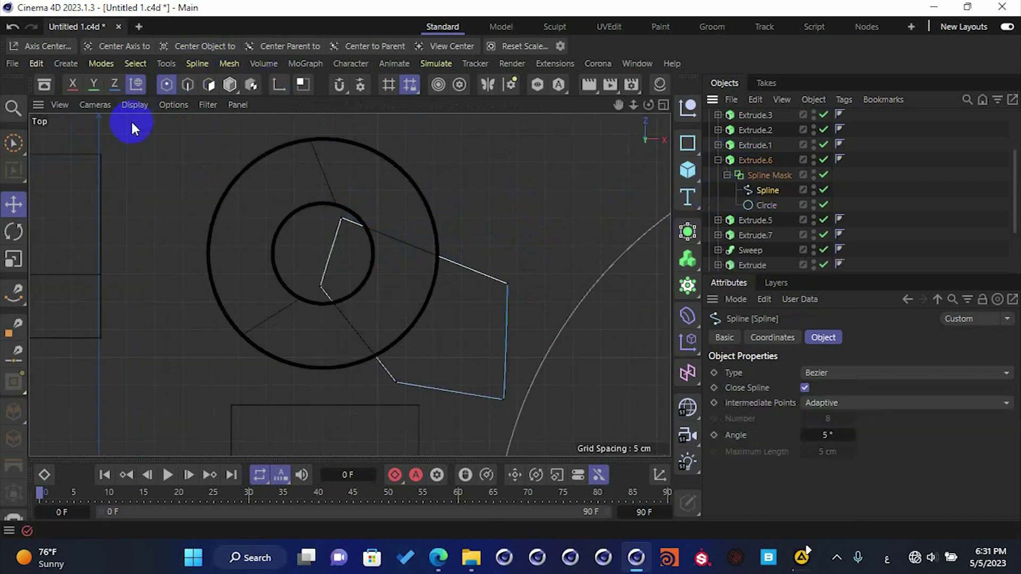
pyautogui.moveTo(514, 282); pyautogui.dragTo(570, 187)
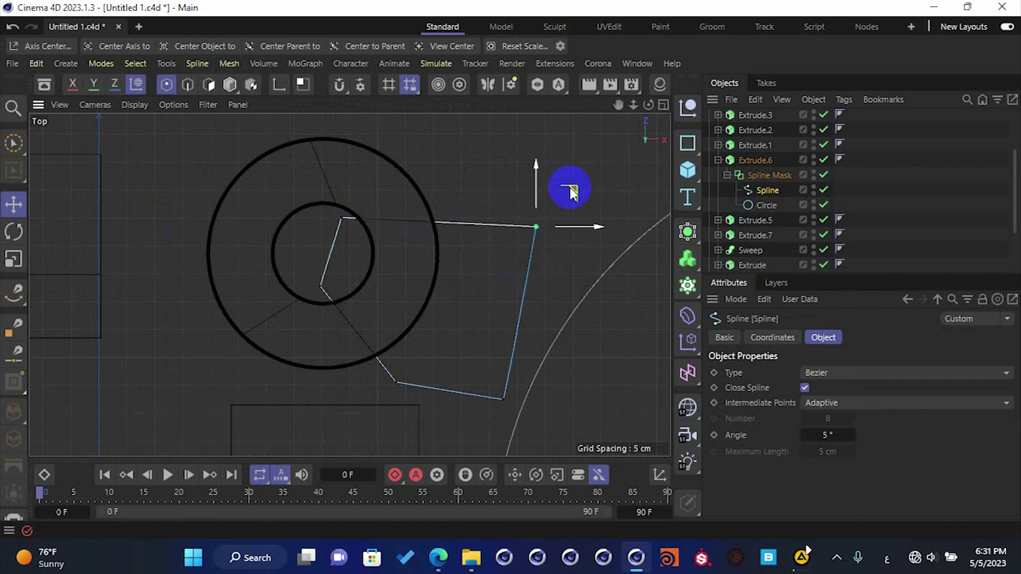
# - Reposition two upper corners of Extrude.5's Spline in the top view to reshape its wedge, and return to perspective
pyautogui.click(718, 220)
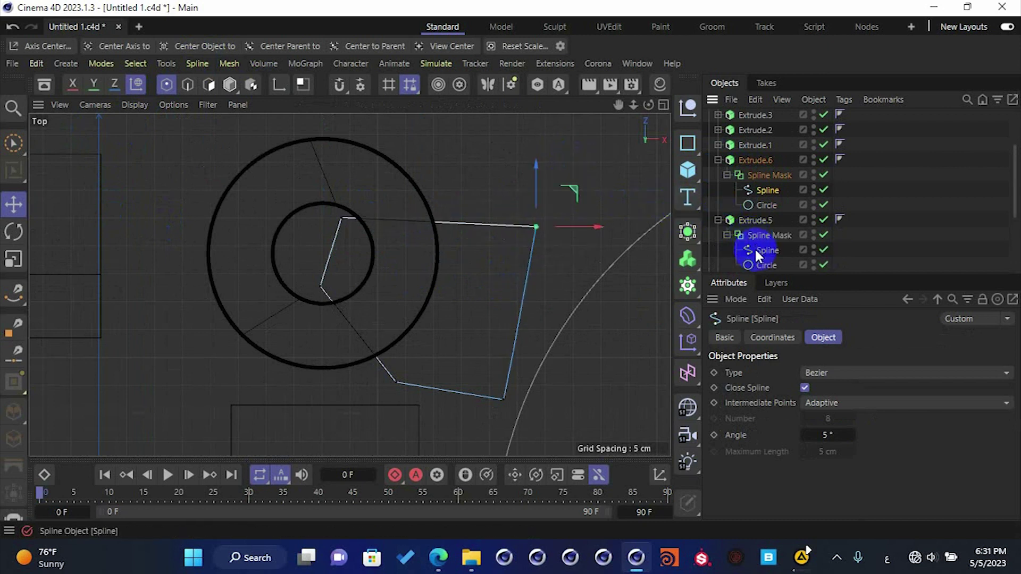
pyautogui.click(767, 250)
pyautogui.click(343, 215)
pyautogui.moveTo(378, 187); pyautogui.dragTo(360, 204)
pyautogui.keyDown('alt'); pyautogui.moveTo(394, 272); pyautogui.dragTo(430, 352, button='middle'); pyautogui.keyUp('alt')
pyautogui.click(334, 183)
pyautogui.moveTo(366, 154); pyautogui.dragTo(324, 181)
pyautogui.middleClick(457, 275)
pyautogui.middleClick(270, 189)
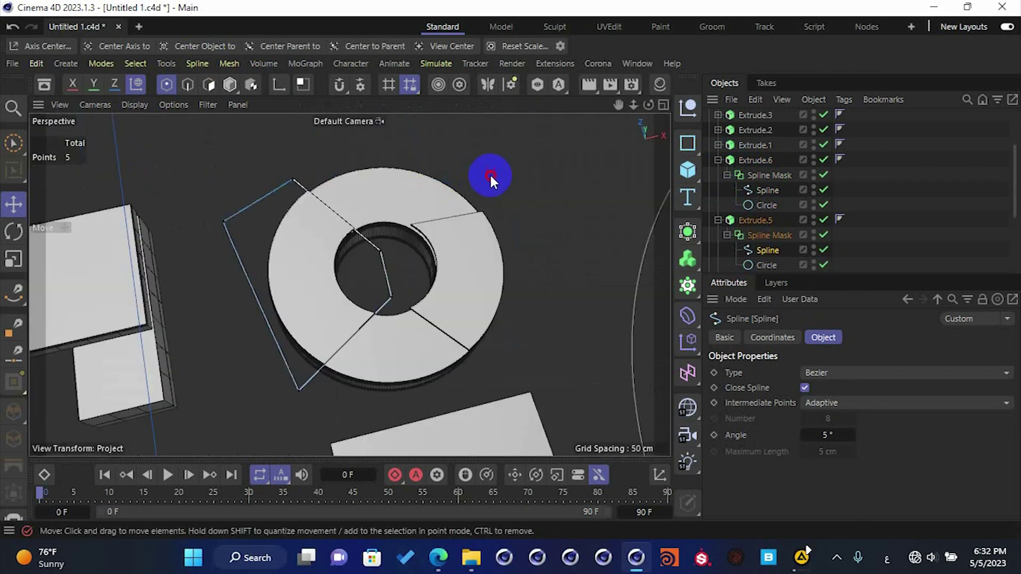
# - Leave point editing, deselect the spline, and collapse the hierarchies of Extrude.6 and Extrude.5
pyautogui.click(229, 88)
pyautogui.click(520, 200)
pyautogui.click(718, 160)
pyautogui.click(718, 175)
pyautogui.scroll(-3, 532, 247)
pyautogui.keyDown('alt'); pyautogui.moveTo(513, 286); pyautogui.dragTo(499, 253); pyautogui.keyUp('alt')
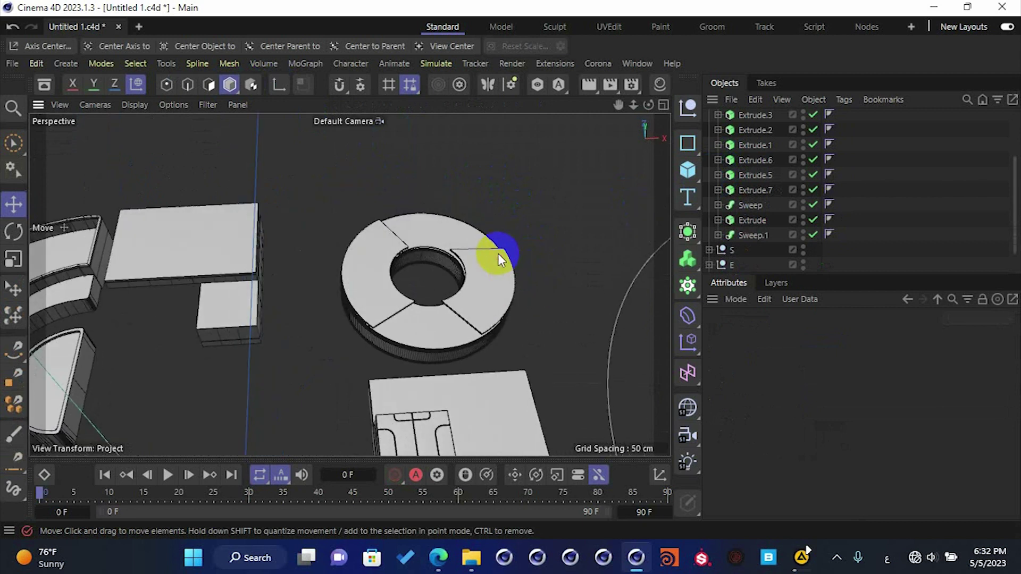
pyautogui.scroll(-3, 498, 254)
# - Collapse the I group, expand the G group, and select its Spline.2 beside the finished I
pyautogui.keyDown('alt'); pyautogui.moveTo(492, 297); pyautogui.dragTo(669, 224); pyautogui.keyUp('alt')
pyautogui.scroll(3, 759, 166)
pyautogui.click(710, 148)
pyautogui.click(708, 133)
pyautogui.click(709, 131)
pyautogui.click(748, 147)
pyautogui.keyDown('alt'); pyautogui.moveTo(447, 246); pyautogui.dragTo(423, 297); pyautogui.keyUp('alt')
pyautogui.scroll(4, 424, 318)
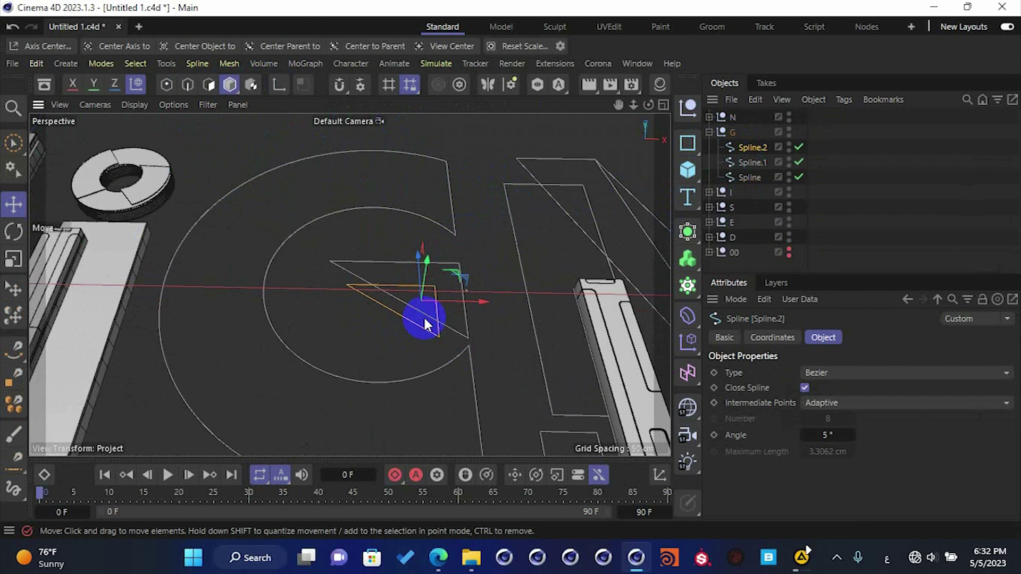
# - Center the axis of the G's main outline Spline on all of its points
pyautogui.click(751, 176)
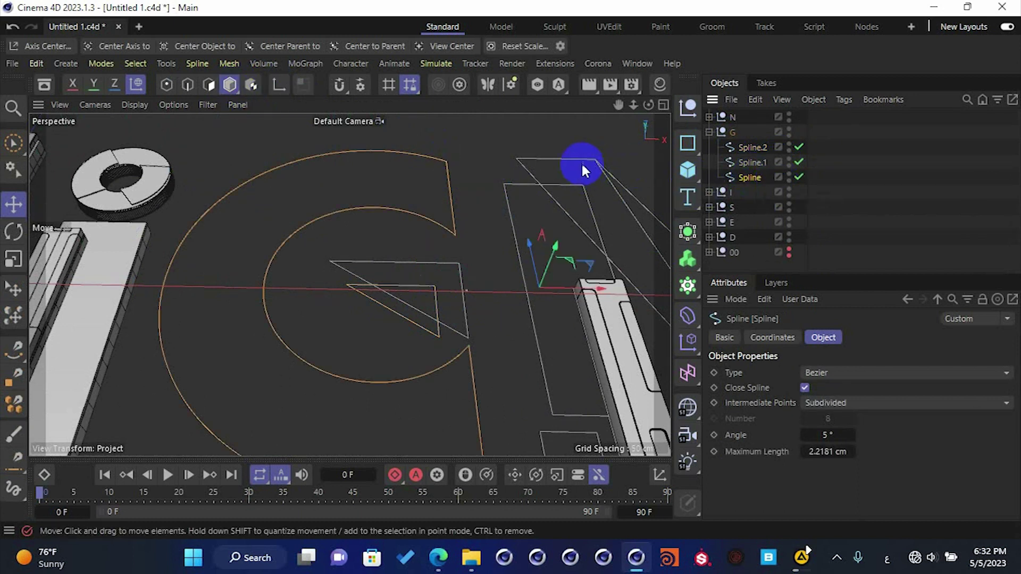
pyautogui.click(167, 84)
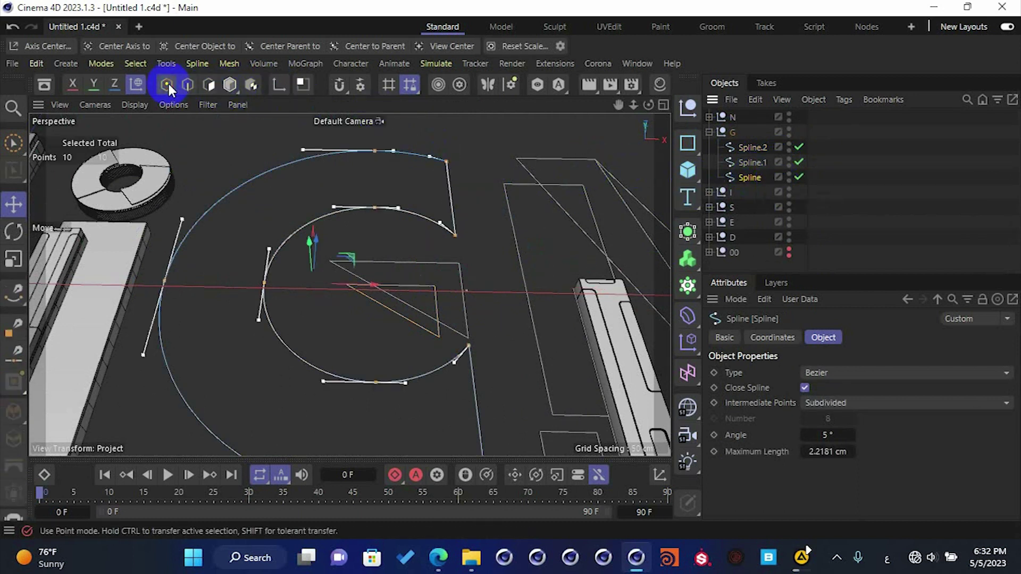
pyautogui.click(211, 84)
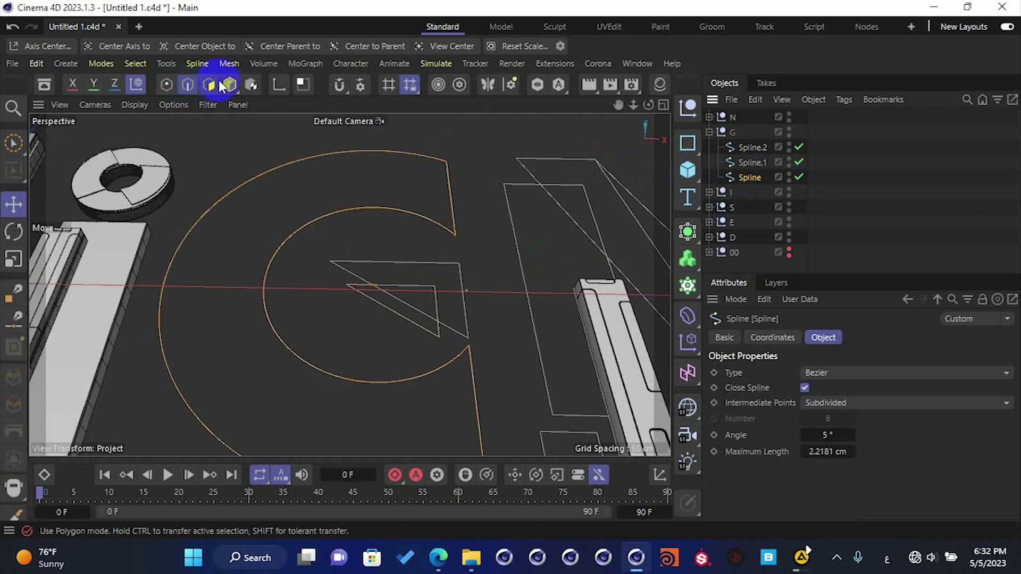
pyautogui.click(46, 46)
pyautogui.click(153, 252)
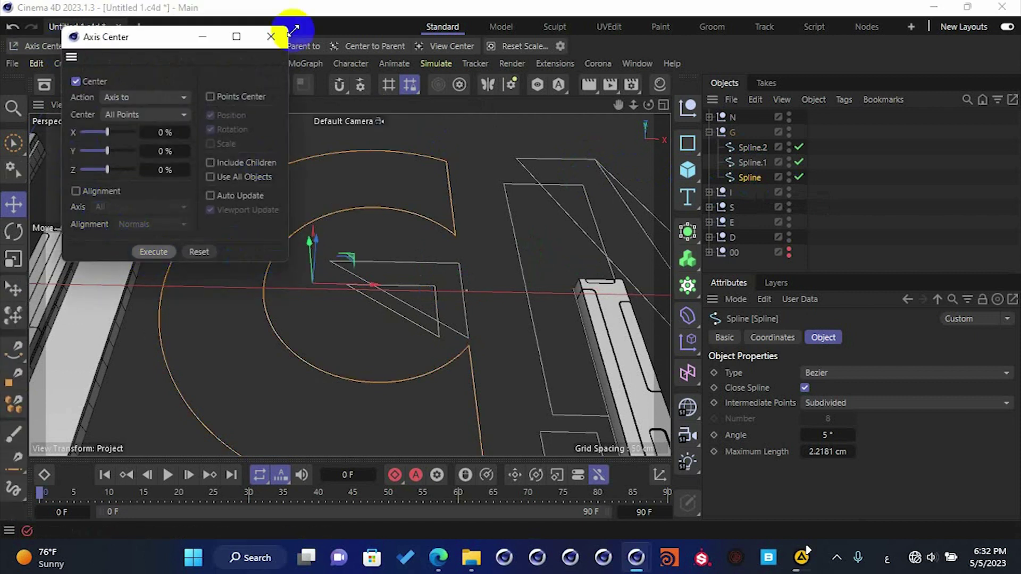
pyautogui.click(271, 36)
# - Center the axes of the G's Spline.2 and Spline.1 on all of their points
pyautogui.click(761, 148)
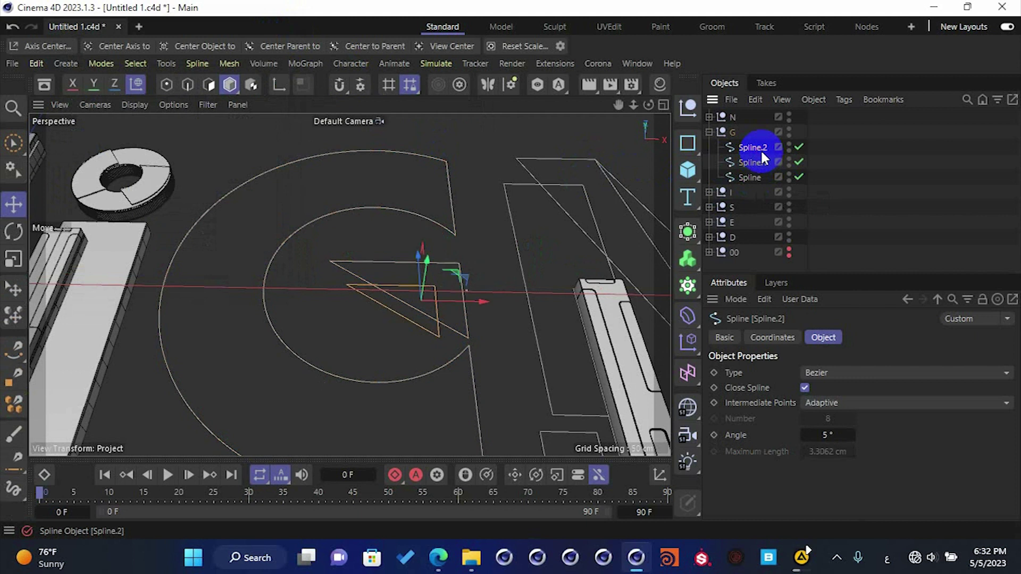
pyautogui.keyDown('ctrl'); pyautogui.click(754, 161); pyautogui.keyUp('ctrl')
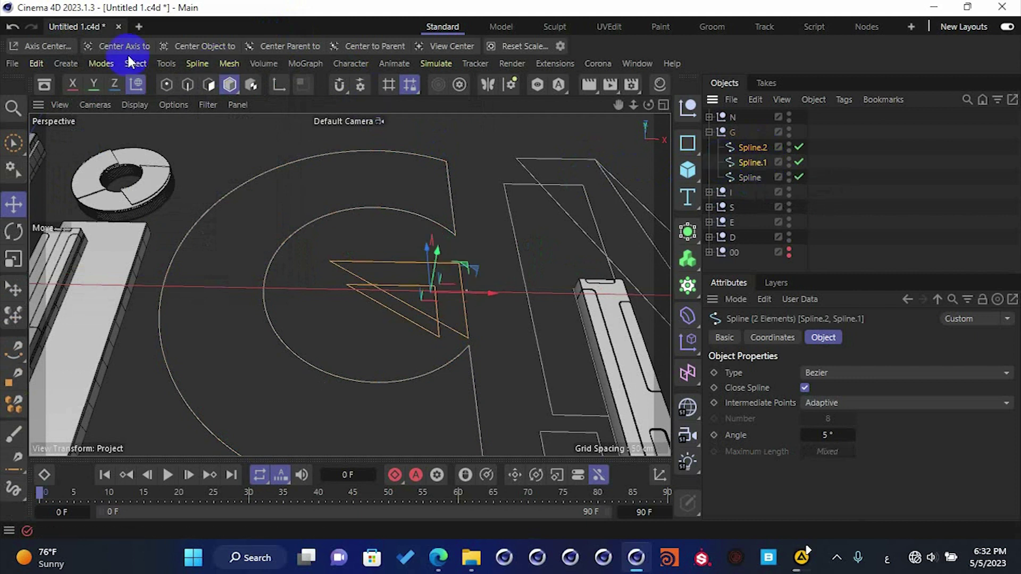
pyautogui.click(48, 46)
pyautogui.click(141, 249)
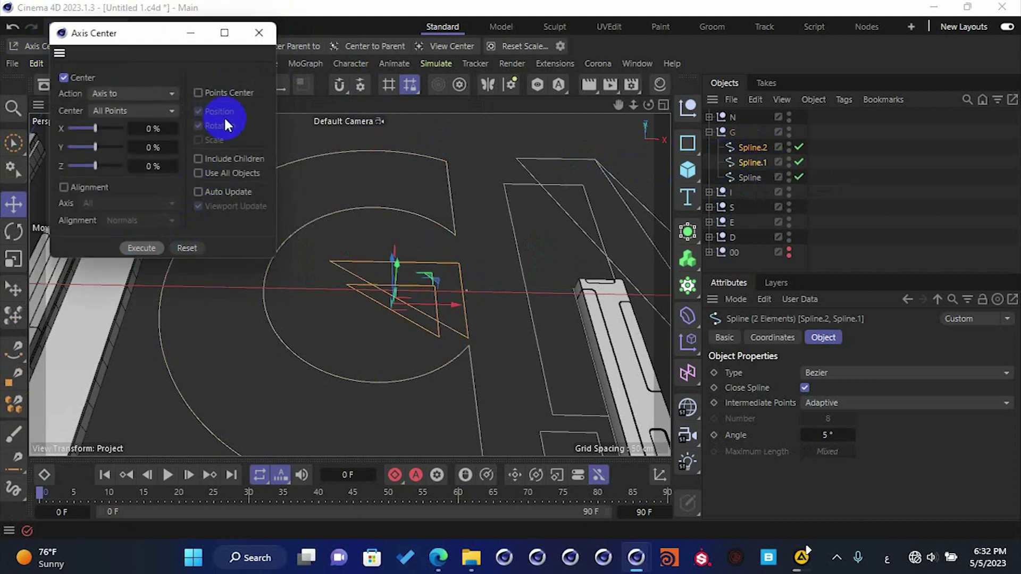
pyautogui.click(260, 34)
# - Put the G's main outline Spline in an Extrude and set the offset to 5 cm
pyautogui.click(756, 177)
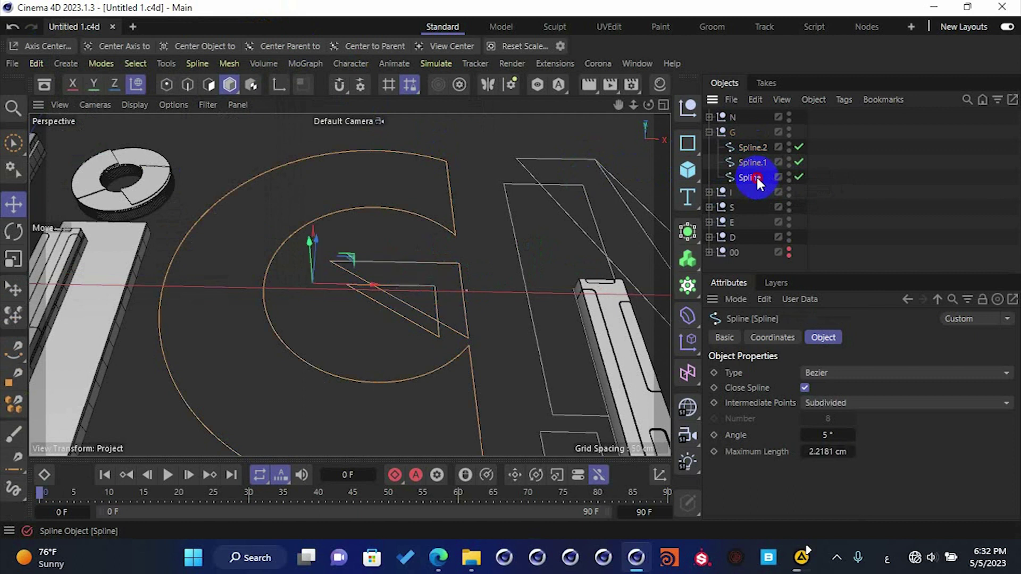
pyautogui.click(686, 231)
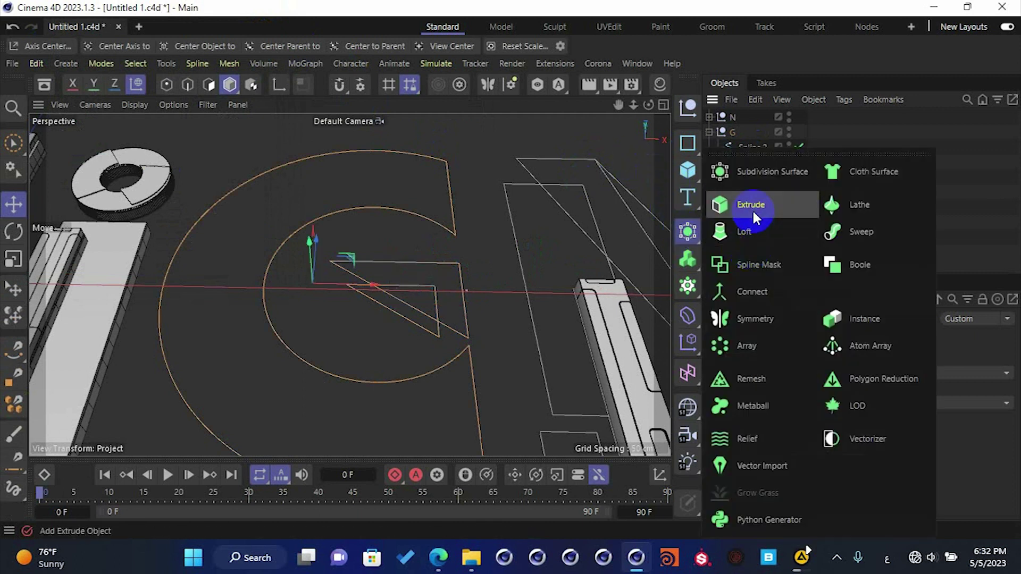
pyautogui.keyDown('alt'); pyautogui.click(752, 205); pyautogui.keyUp('alt')
pyautogui.click(827, 388)
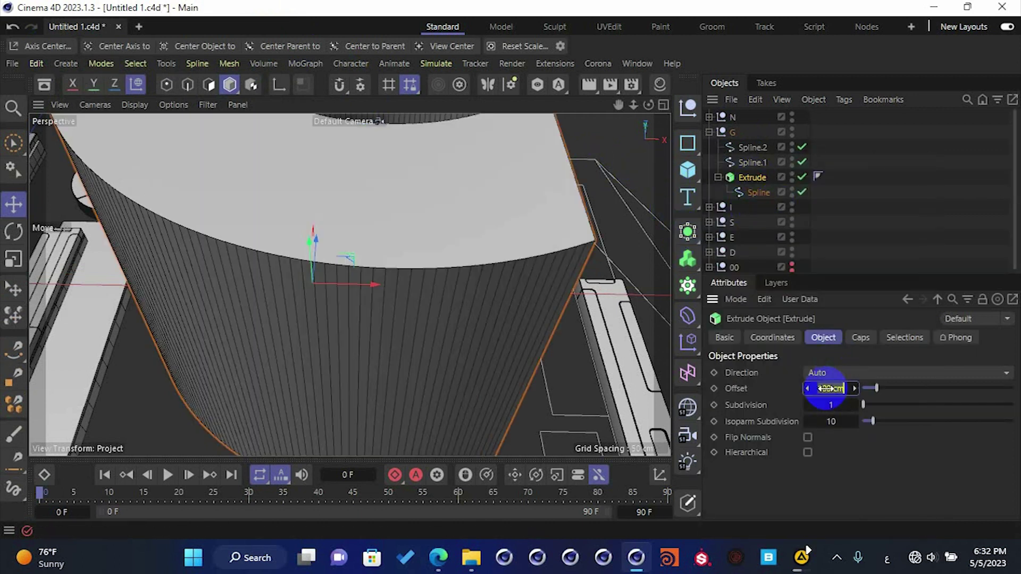
pyautogui.write('5')
pyautogui.press('Return')
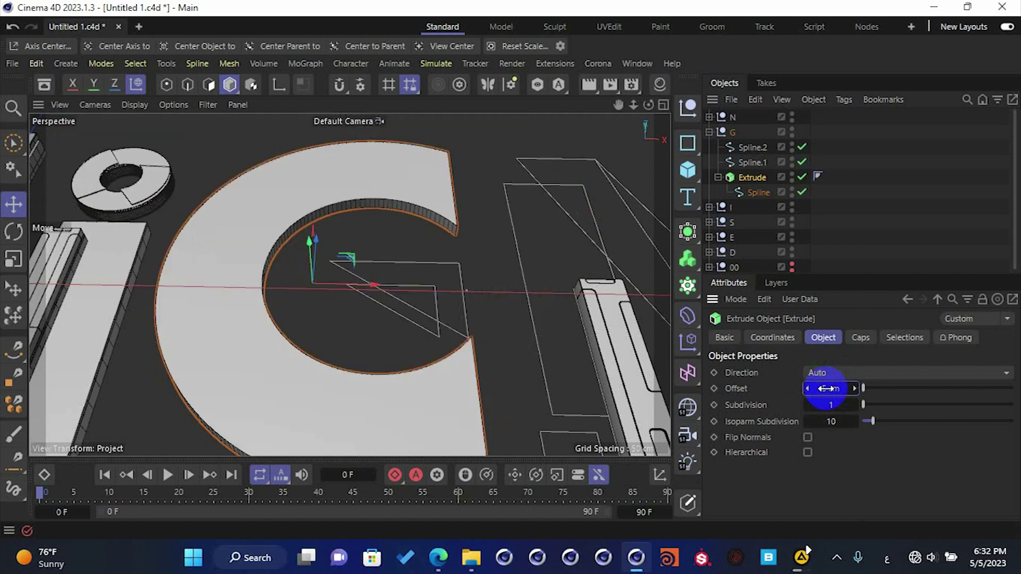
# - Give the caps of the G's Extrude a round bevel of 0.1 cm
pyautogui.click(858, 339)
pyautogui.click(821, 462)
pyautogui.write('0.05')
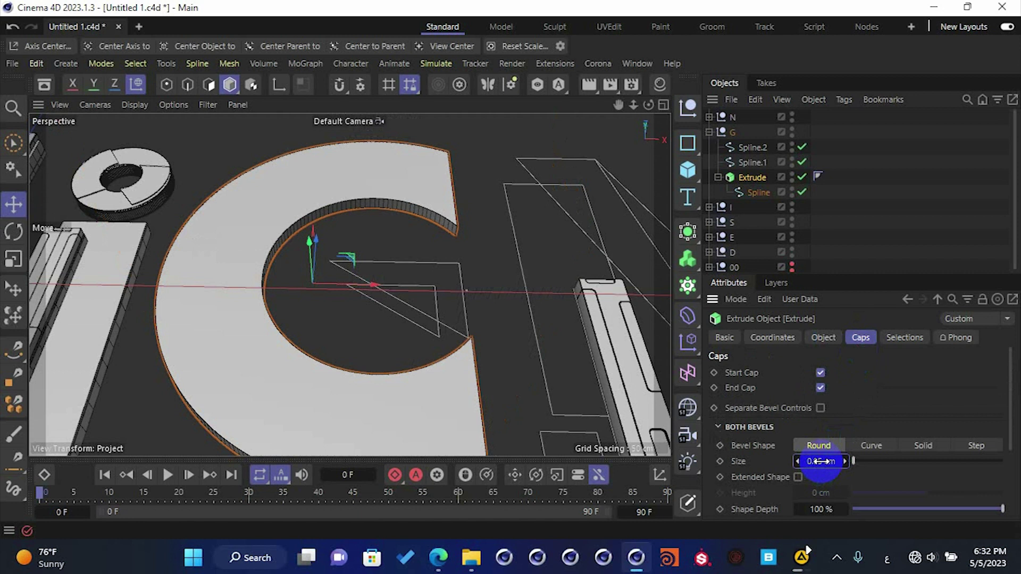
pyautogui.press('Return')
pyautogui.keyDown('alt'); pyautogui.moveTo(492, 375); pyautogui.dragTo(389, 406); pyautogui.keyUp('alt')
pyautogui.keyDown('alt'); pyautogui.moveTo(388, 407); pyautogui.dragTo(420, 346, button='middle'); pyautogui.keyUp('alt')
pyautogui.scroll(5, 455, 361)
pyautogui.click(822, 461)
pyautogui.write('0.2')
pyautogui.press('Return')
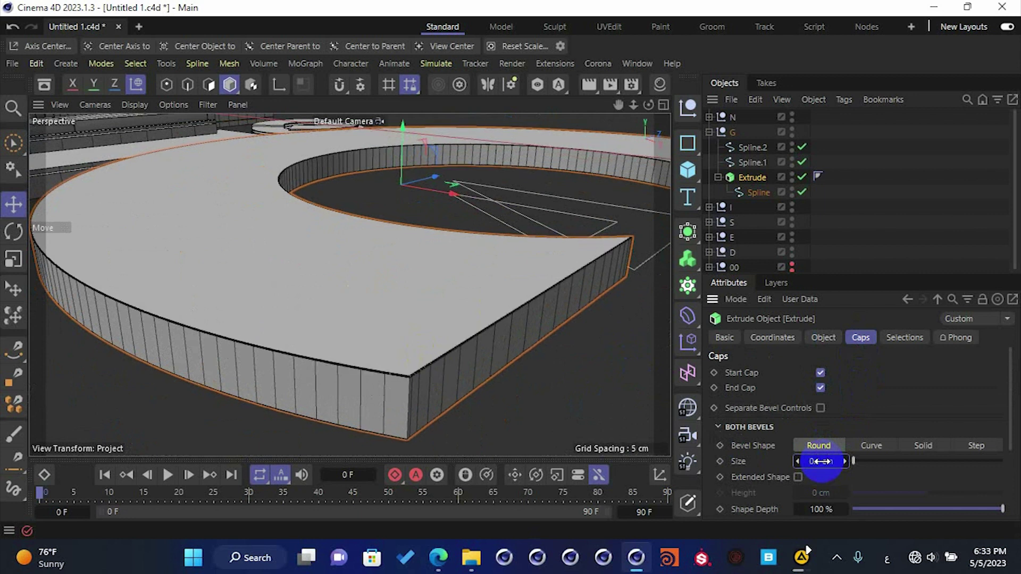
# - Switch the viewport to Gouraud shading without wireframe lines and view the whole G among its neighbouring letters
pyautogui.press('n')
pyautogui.press('a')
pyautogui.keyDown('alt'); pyautogui.moveTo(449, 367); pyautogui.dragTo(564, 359); pyautogui.keyUp('alt')
pyautogui.keyDown('alt'); pyautogui.moveTo(477, 340); pyautogui.dragTo(304, 259, button='right'); pyautogui.keyUp('alt')
pyautogui.keyDown('alt'); pyautogui.moveTo(302, 250); pyautogui.dragTo(394, 313); pyautogui.keyUp('alt')
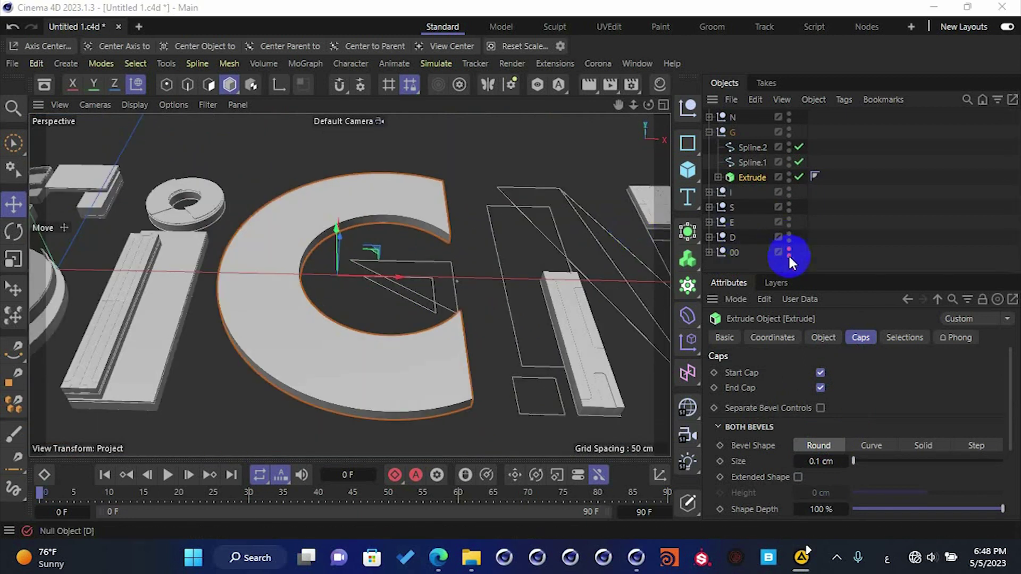
pyautogui.keyDown('alt'); pyautogui.moveTo(488, 250); pyautogui.dragTo(509, 257); pyautogui.keyUp('alt')
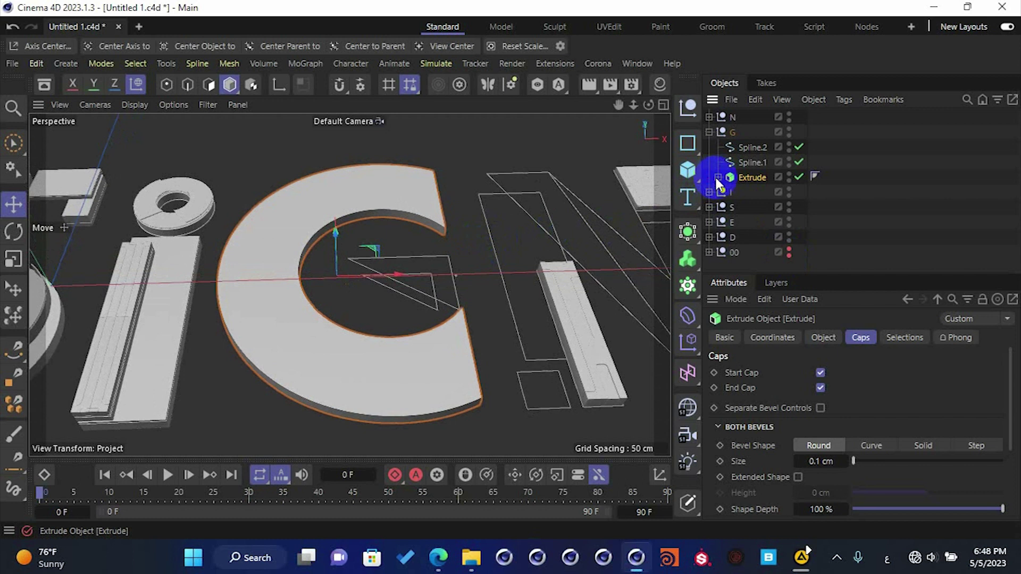
# - Copy the outline Spline out of the G's Extrude and place a new Rectangle spline directly above the copy
pyautogui.click(718, 177)
pyautogui.click(752, 191)
pyautogui.moveTo(752, 191)
pyautogui.mouseDown()
pyautogui.moveTo(770, 172)
pyautogui.moveTo(756, 171)
pyautogui.mouseUp()
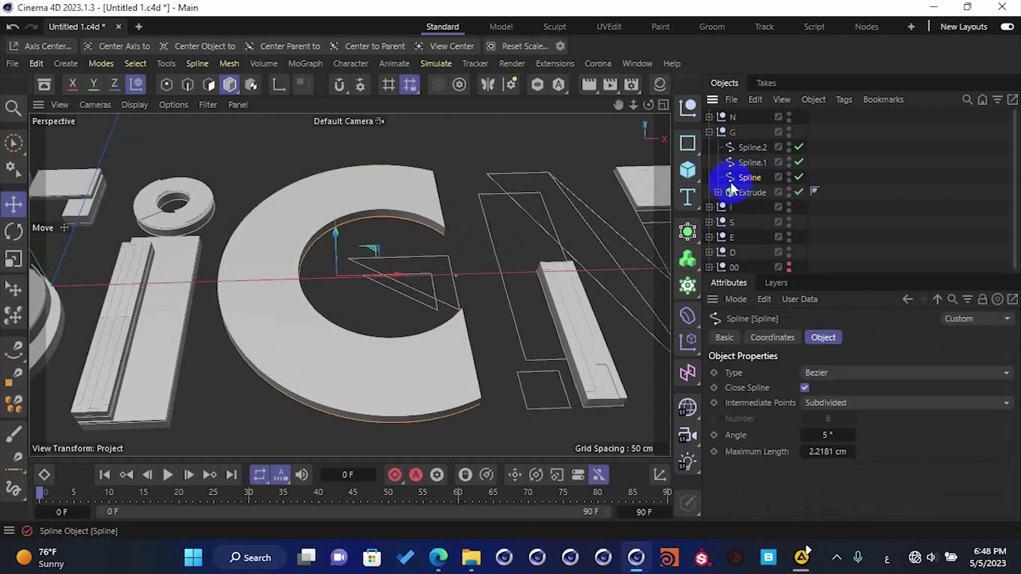
pyautogui.click(688, 144)
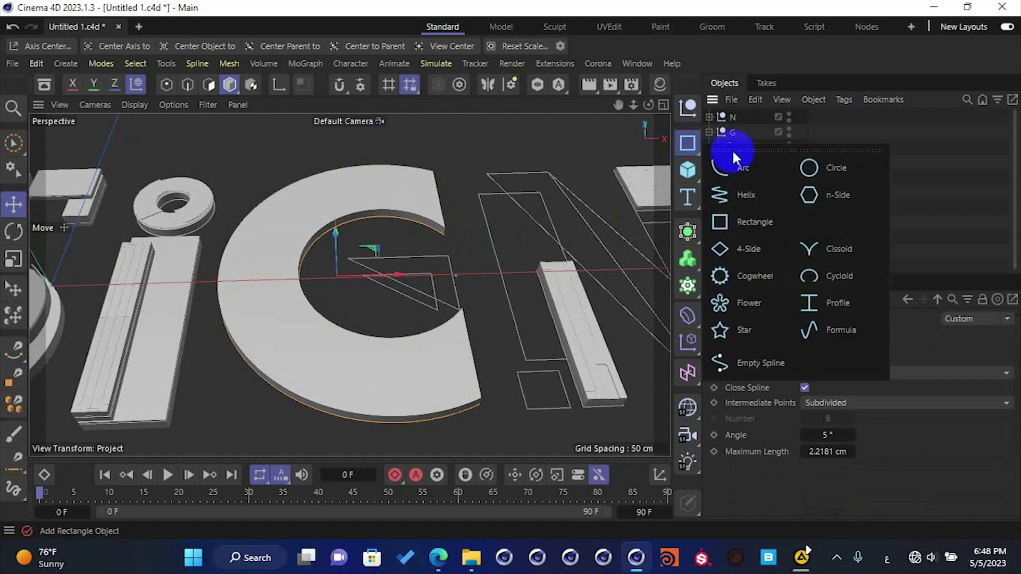
pyautogui.click(724, 218)
pyautogui.moveTo(749, 186)
pyautogui.mouseDown()
pyautogui.moveTo(743, 205)
pyautogui.moveTo(749, 181)
pyautogui.mouseUp()
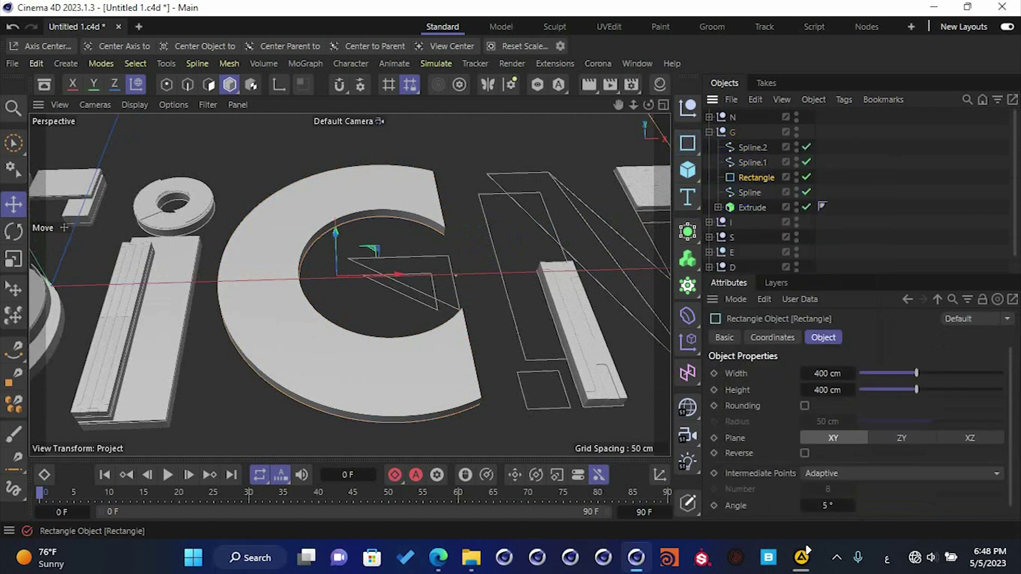
# - Set the Rectangle's width and height to 2 cm each
pyautogui.click(830, 373)
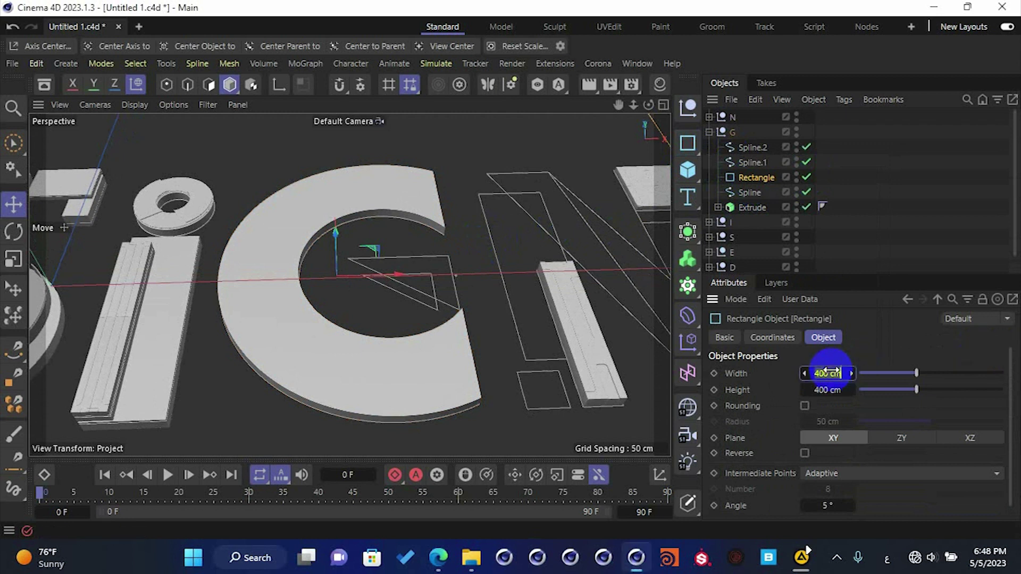
pyautogui.write('2')
pyautogui.press('Tab')
pyautogui.write('2')
pyautogui.press('Return')
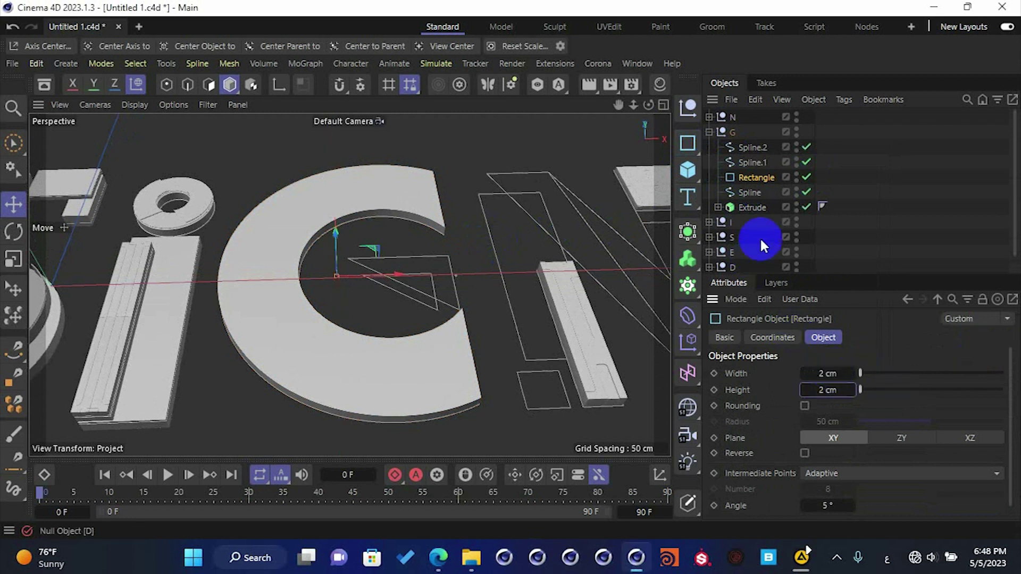
# - Sweep the Rectangle along the copied outline Spline and raise the Sweep vertically above the G's base
pyautogui.click(687, 231)
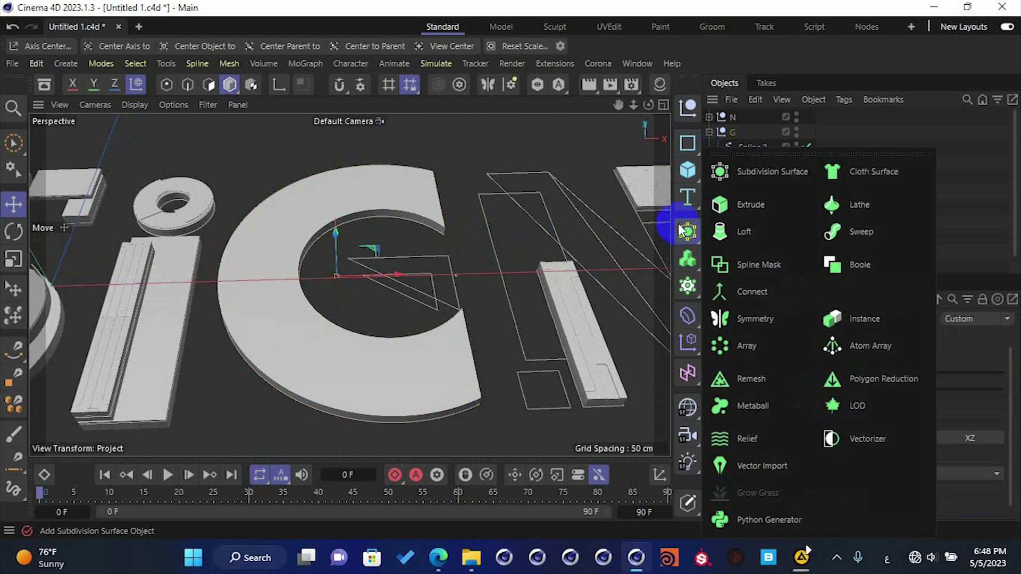
pyautogui.click(846, 232)
pyautogui.moveTo(764, 205); pyautogui.dragTo(764, 199)
pyautogui.click(762, 193)
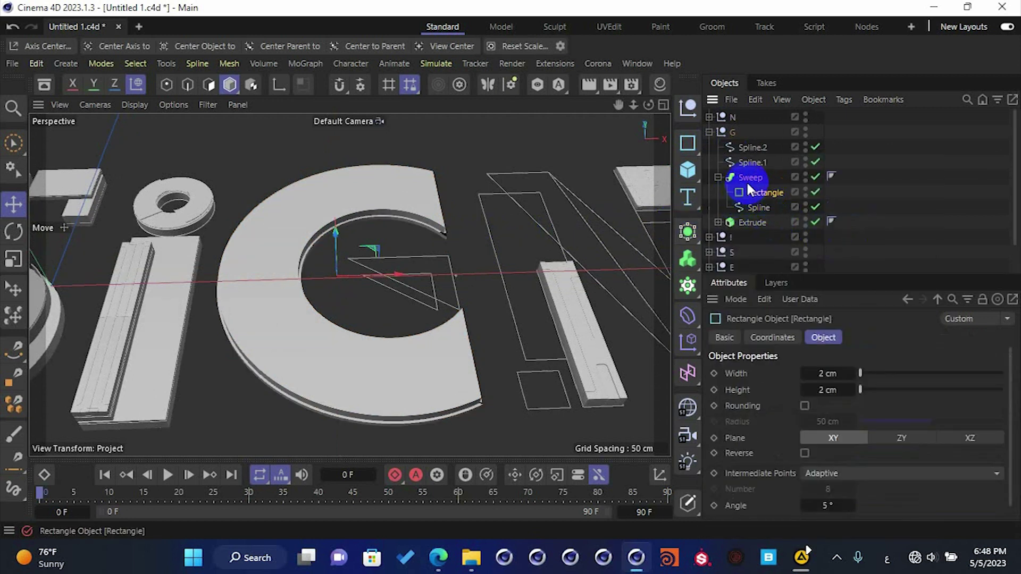
pyautogui.click(750, 179)
pyautogui.moveTo(336, 247); pyautogui.dragTo(339, 238)
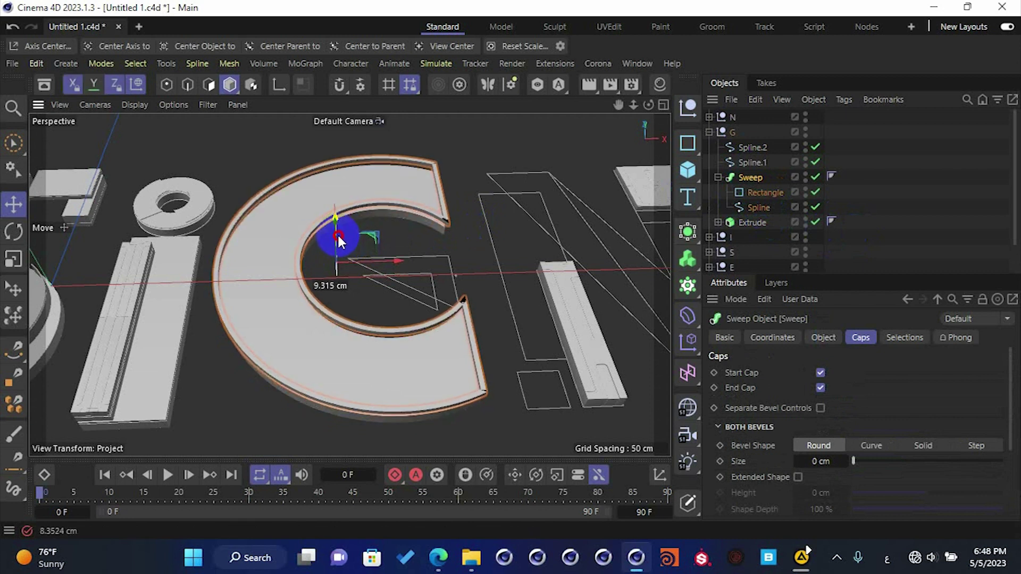
# - Narrow the Sweep's Rectangle to a width of 1 cm and increase its height to form a taller, thinner rim
pyautogui.click(766, 194)
pyautogui.moveTo(830, 373); pyautogui.dragTo(836, 373)
pyautogui.hotkey('ctrl', 'z')
pyautogui.click(802, 374)
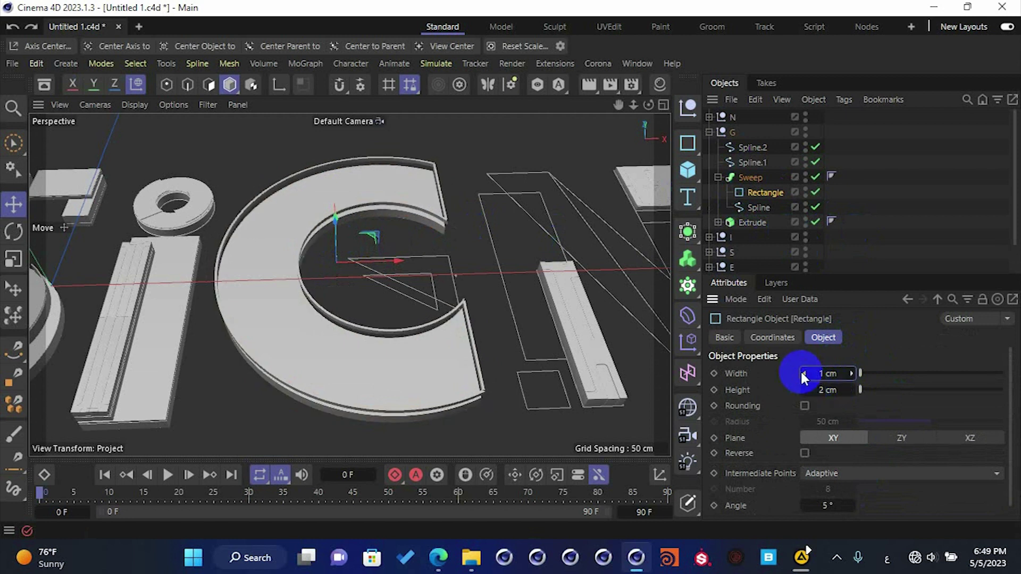
pyautogui.moveTo(822, 390); pyautogui.dragTo(825, 390)
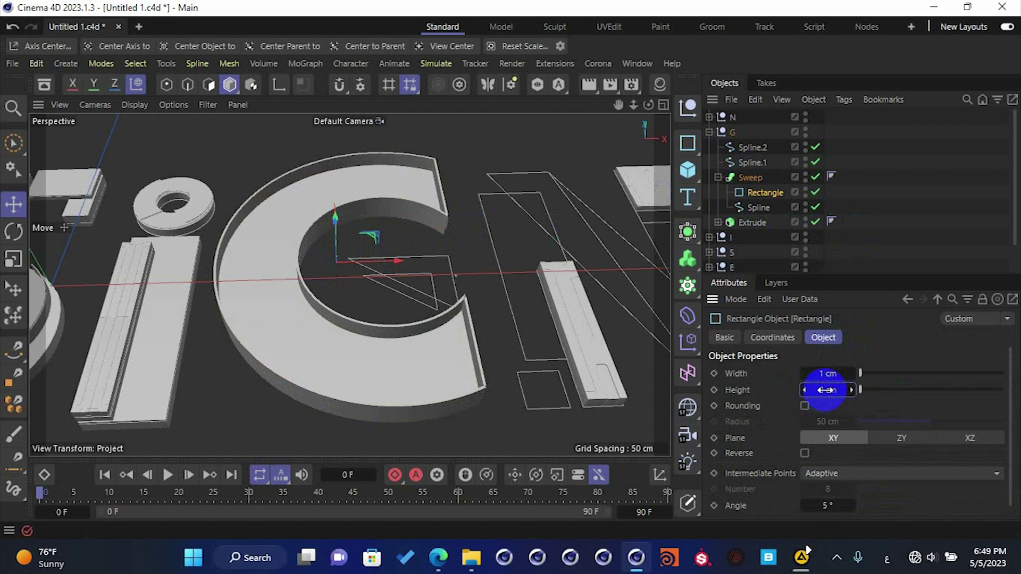
pyautogui.moveTo(827, 390); pyautogui.dragTo(826, 390)
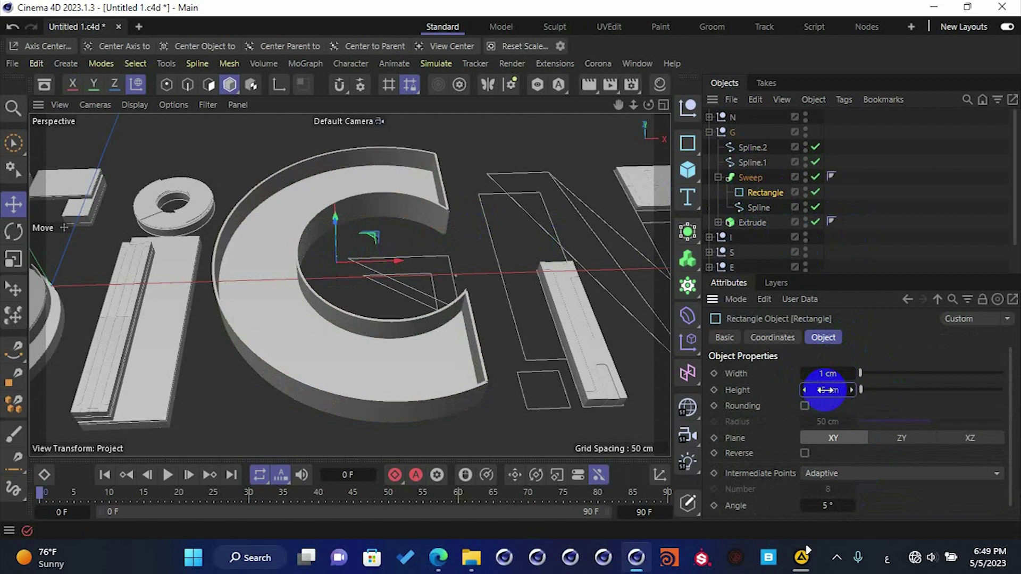
# - Set the Sweep's Start Growth to 54% so the rim follows only the G's outer edge
pyautogui.click(752, 177)
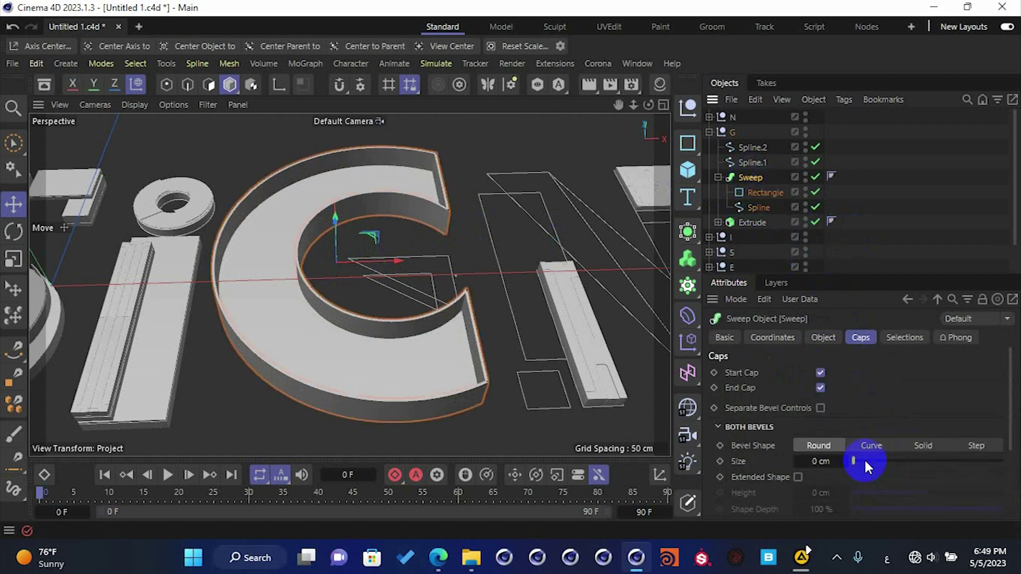
pyautogui.click(824, 337)
pyautogui.moveTo(867, 418); pyautogui.dragTo(872, 420)
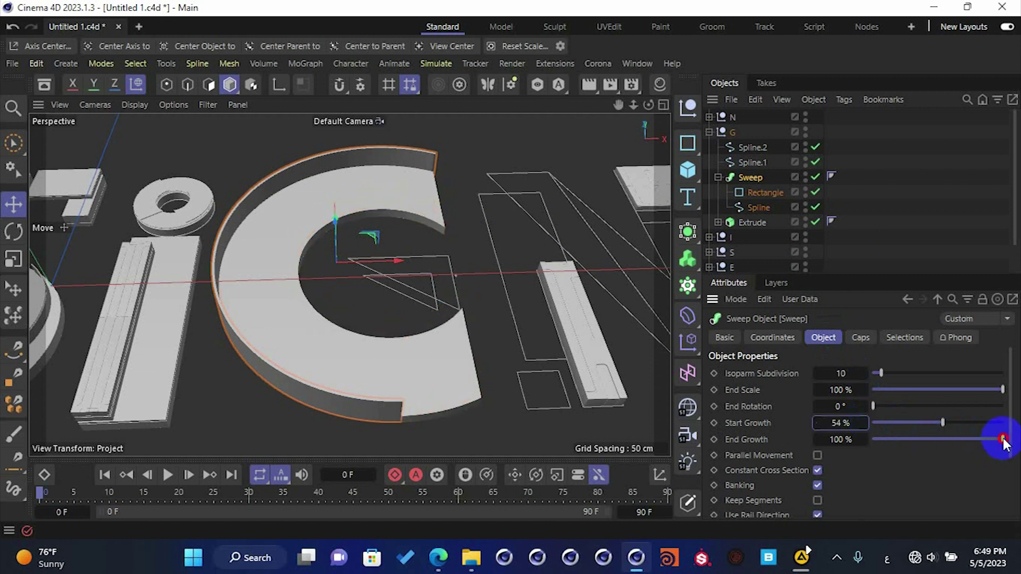
# - Set the Sweep's End Growth to 93% to shorten the rim at the G's upper end
pyautogui.moveTo(1004, 441); pyautogui.dragTo(996, 443)
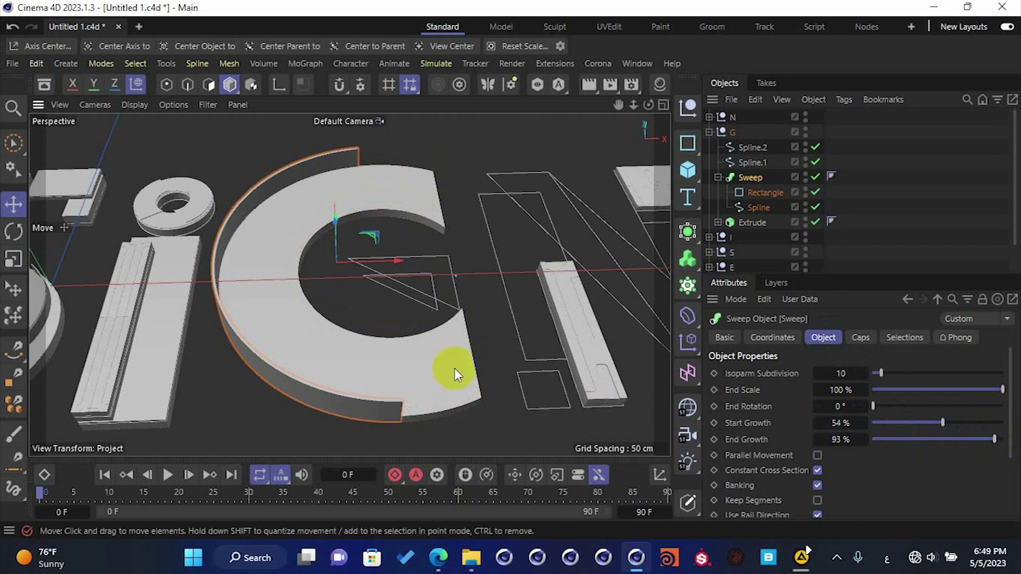
pyautogui.scroll(5, 456, 371)
pyautogui.keyDown('alt'); pyautogui.moveTo(415, 376); pyautogui.dragTo(392, 245); pyautogui.keyUp('alt')
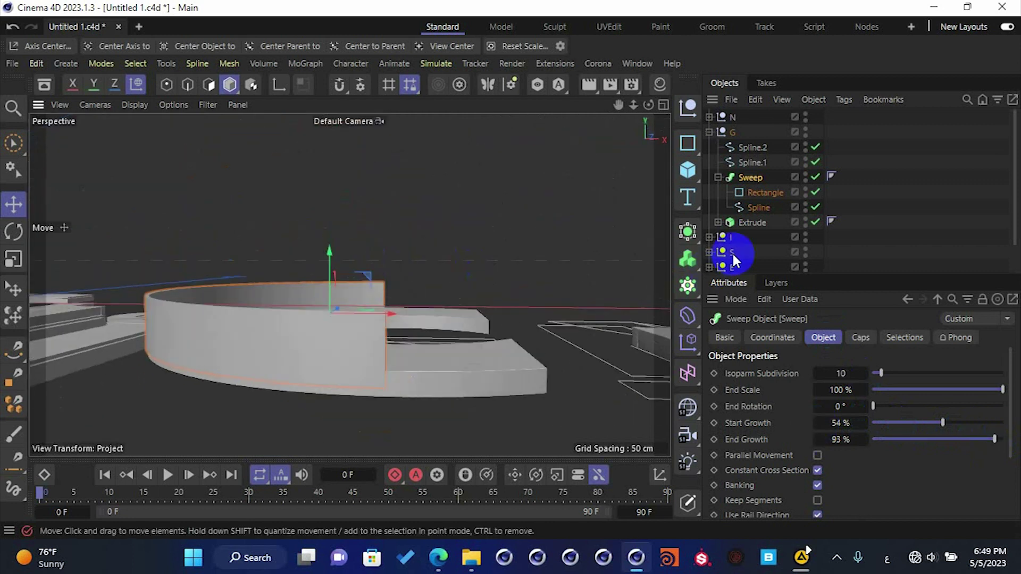
# - Set the height of the rim's Rectangle profile to 20 cm
pyautogui.click(765, 192)
pyautogui.doubleClick(827, 390)
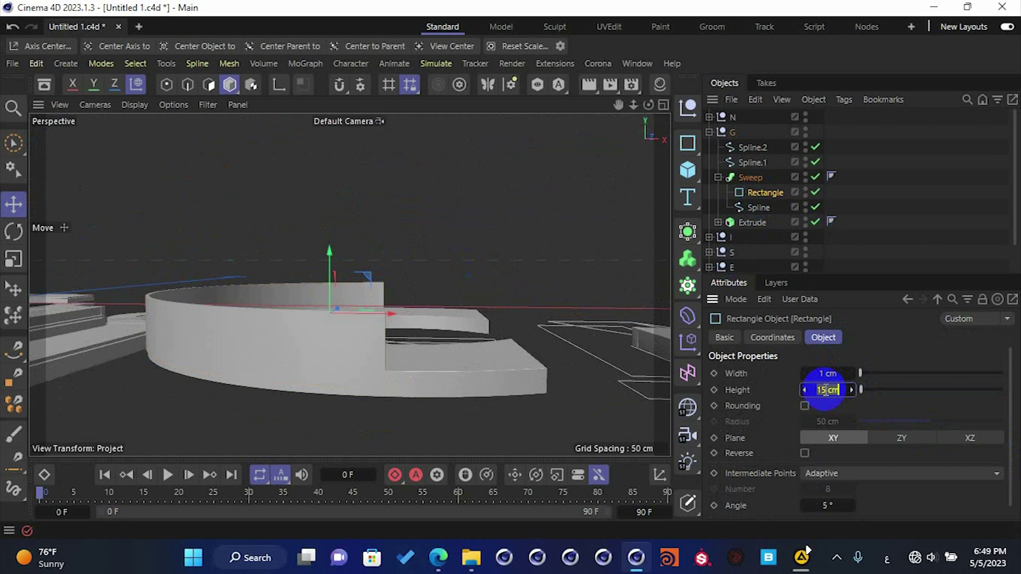
pyautogui.write('20')
pyautogui.press('Return')
# - Raise the Sweep slightly in the Front view so its lower edge lines up with the G's base
pyautogui.middleClick(449, 353)
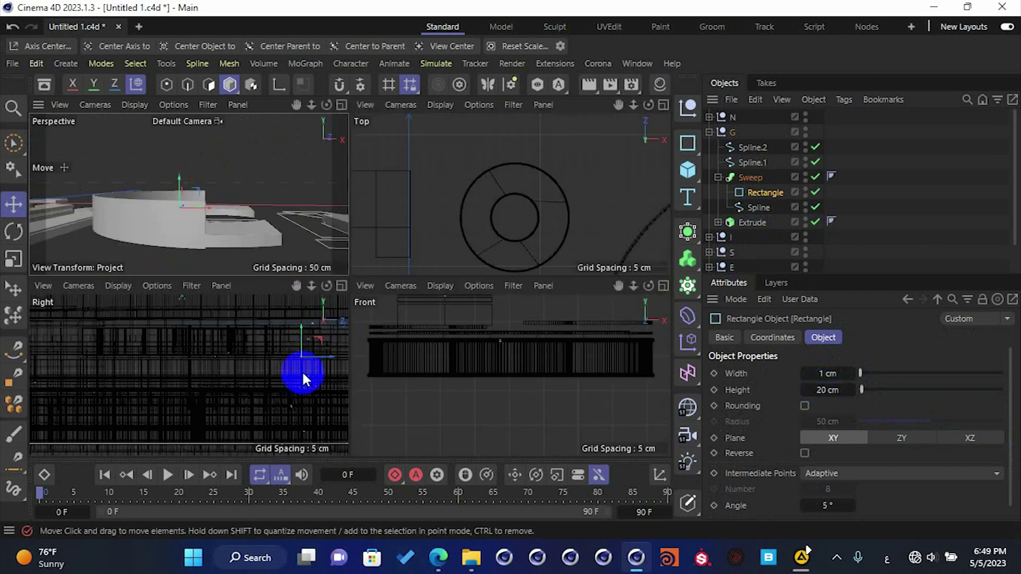
pyautogui.middleClick(412, 384)
pyautogui.scroll(-5, 430, 375)
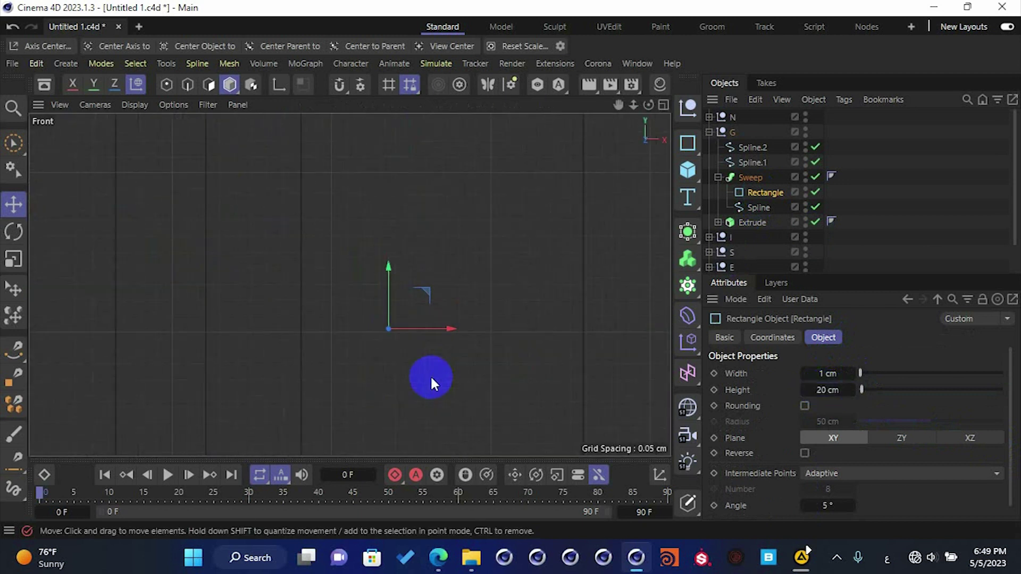
pyautogui.keyDown('alt'); pyautogui.moveTo(432, 378); pyautogui.dragTo(435, 320, button='middle'); pyautogui.keyUp('alt')
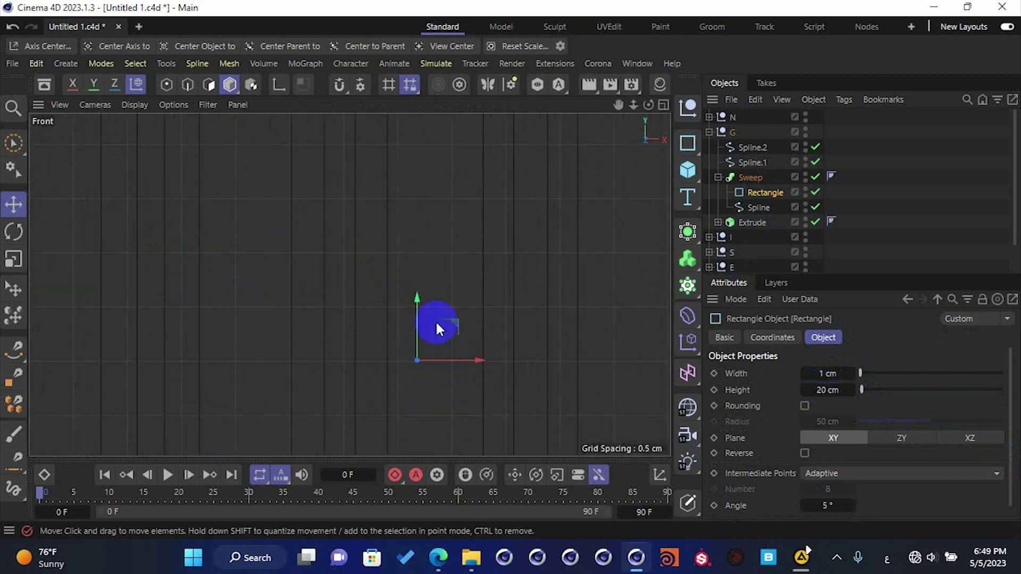
pyautogui.click(751, 178)
pyautogui.press('s')
pyautogui.scroll(-2, 526, 283)
pyautogui.scroll(5, 471, 326)
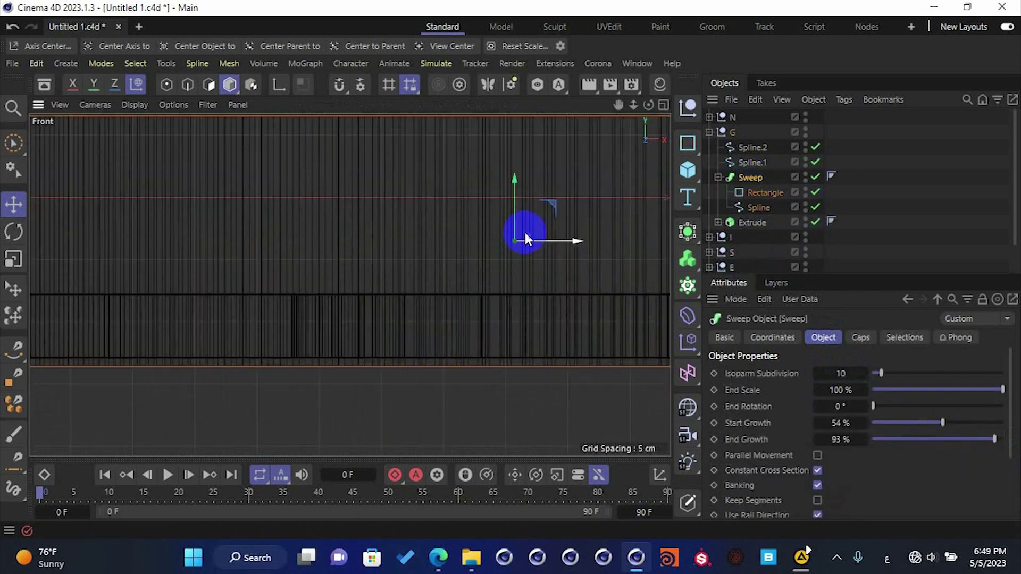
pyautogui.moveTo(517, 225); pyautogui.dragTo(516, 217)
pyautogui.middleClick(516, 217)
pyautogui.middleClick(384, 222)
pyautogui.scroll(-3, 385, 263)
pyautogui.middleClick(385, 263)
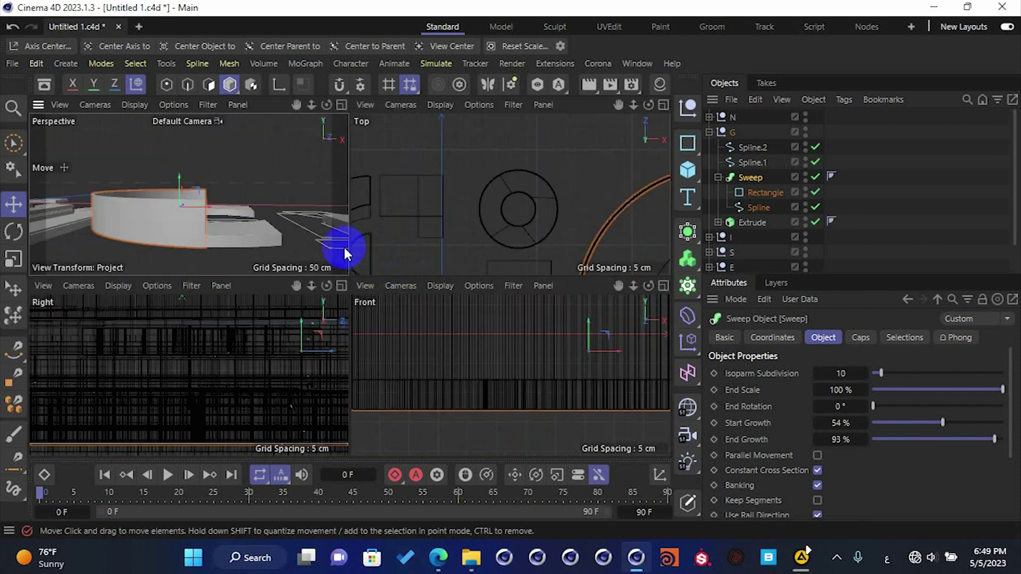
pyautogui.middleClick(344, 248)
pyautogui.scroll(-5, 344, 248)
pyautogui.keyDown('alt'); pyautogui.moveTo(401, 276); pyautogui.dragTo(485, 287, button='middle'); pyautogui.keyUp('alt')
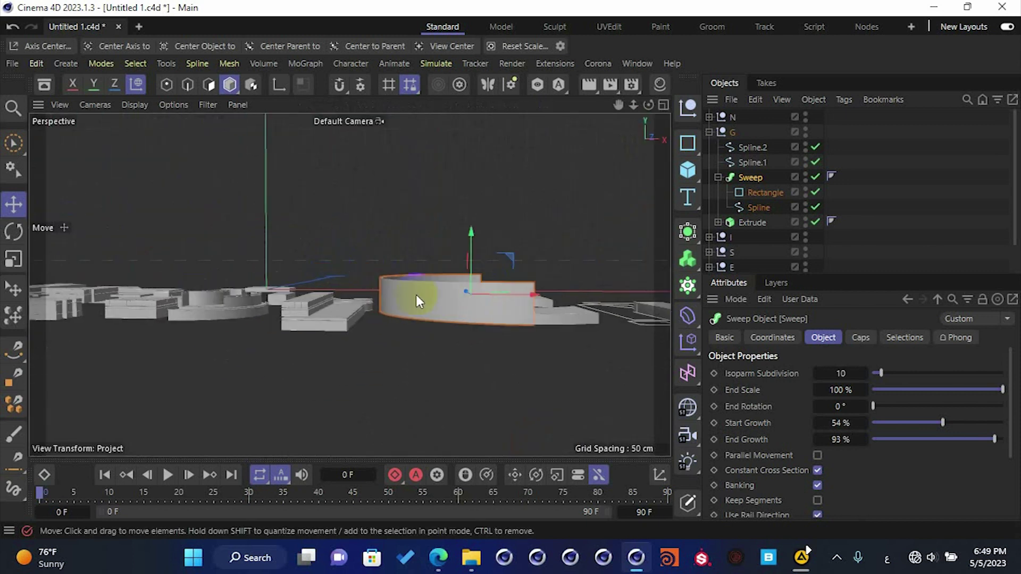
# - Check the profile Rectangle's dimensions in the S's Sweep.6 rim for comparison
pyautogui.keyDown('alt'); pyautogui.moveTo(400, 304); pyautogui.dragTo(282, 302); pyautogui.keyUp('alt')
pyautogui.click(213, 304)
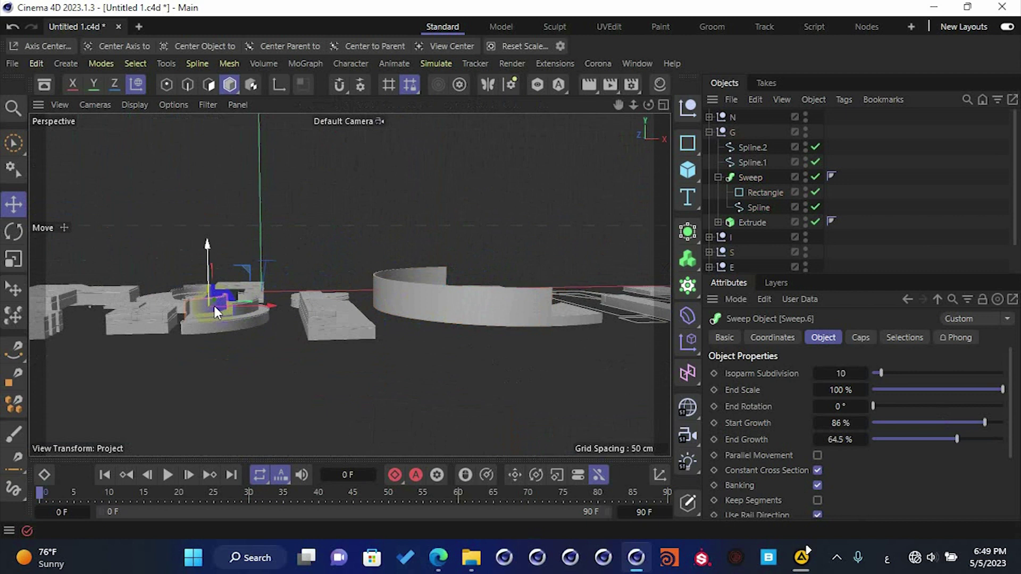
pyautogui.press('s')
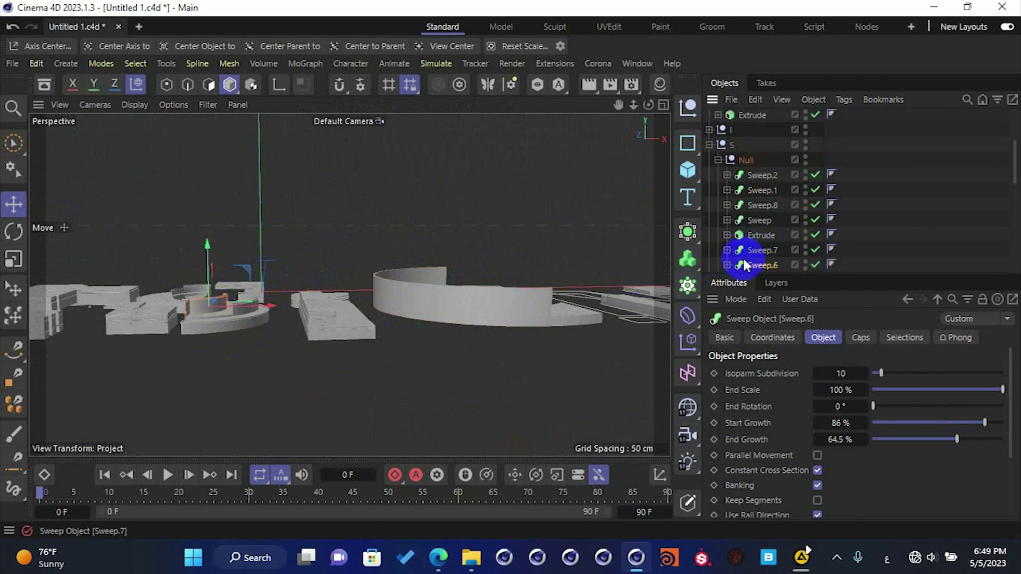
pyautogui.click(727, 265)
pyautogui.click(774, 189)
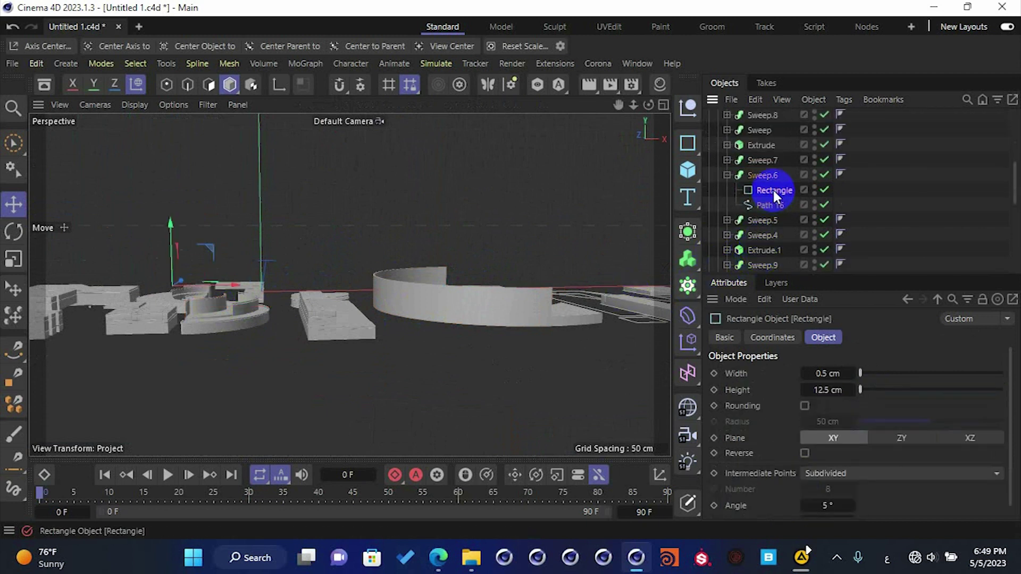
pyautogui.click(726, 175)
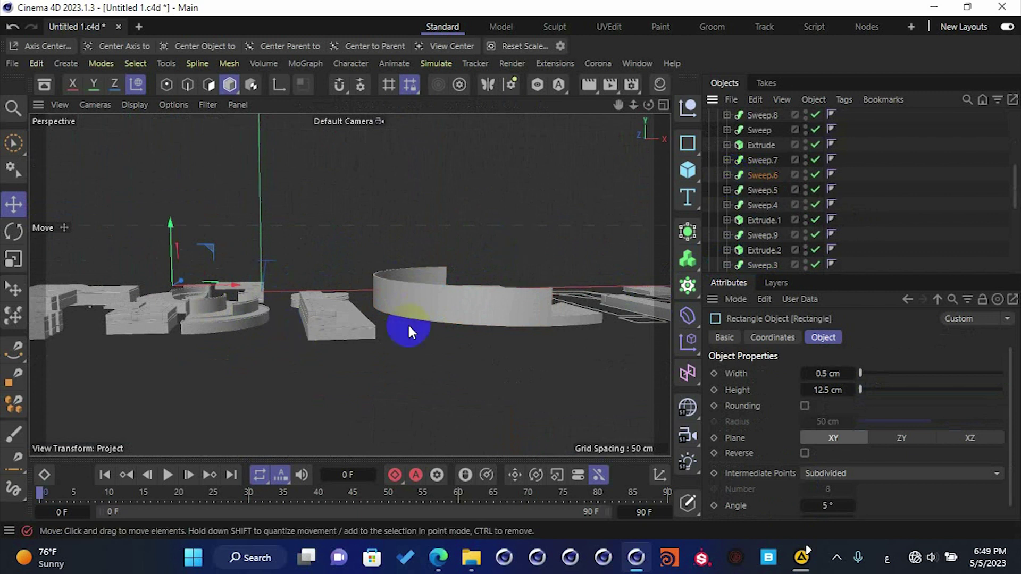
# - Set the height of the G rim's Rectangle profile to 12 cm
pyautogui.click(461, 307)
pyautogui.press('s')
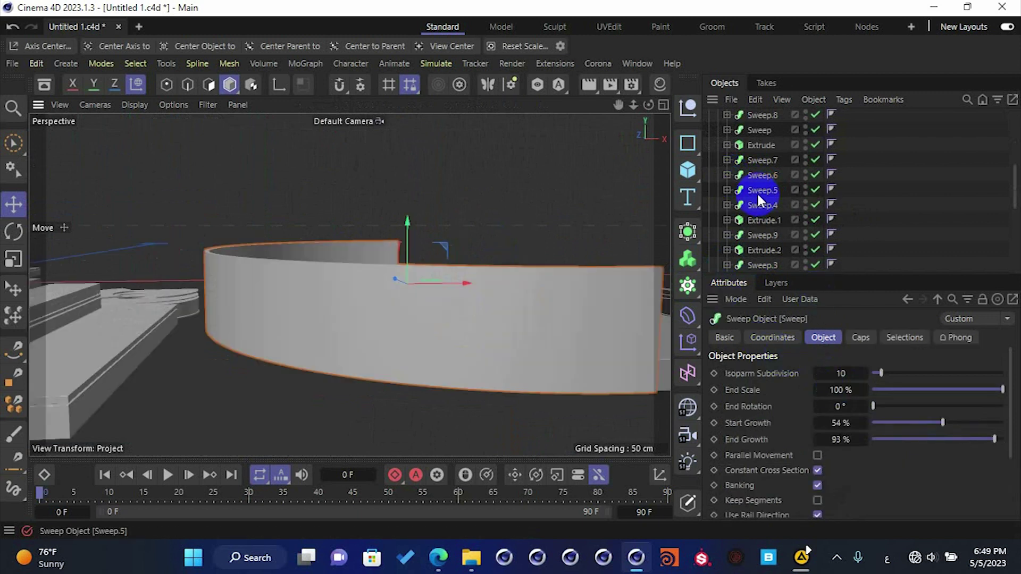
pyautogui.press('s')
pyautogui.click(764, 132)
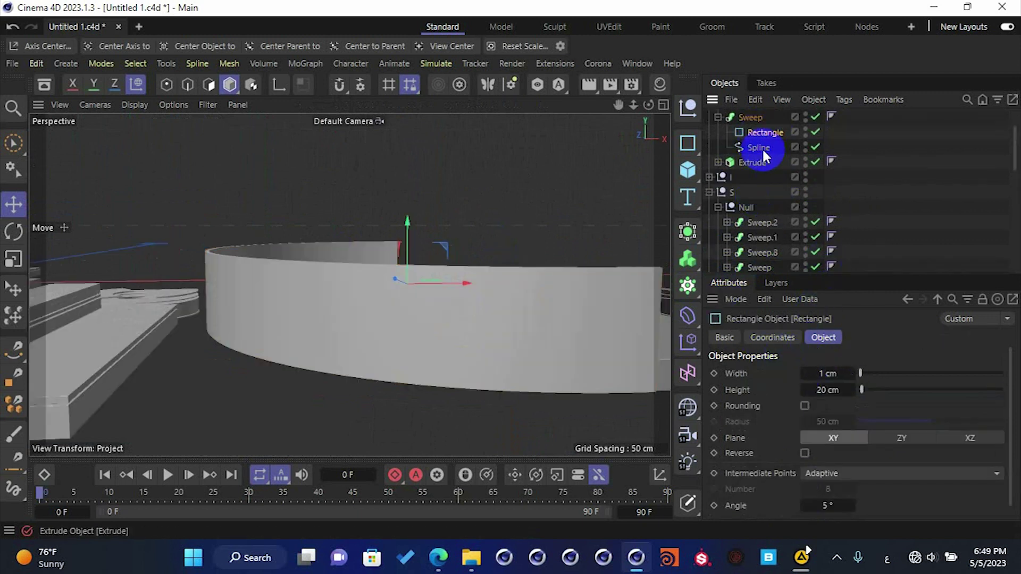
pyautogui.doubleClick(822, 391)
pyautogui.write('12')
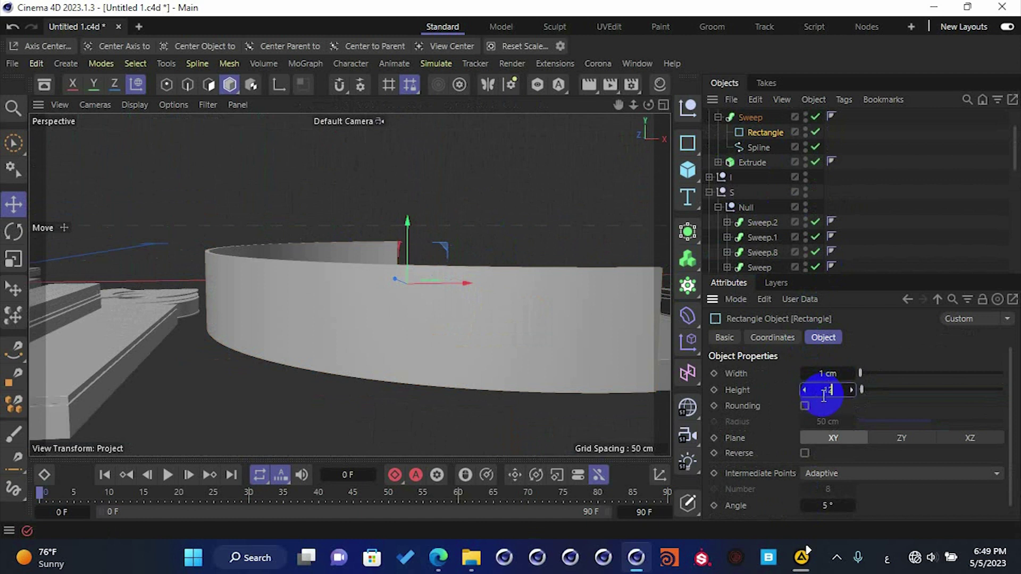
pyautogui.press('Return')
# - Lower the Sweep about 4 cm to align its lower edge with the G's base, and save the project
pyautogui.middleClick(371, 372)
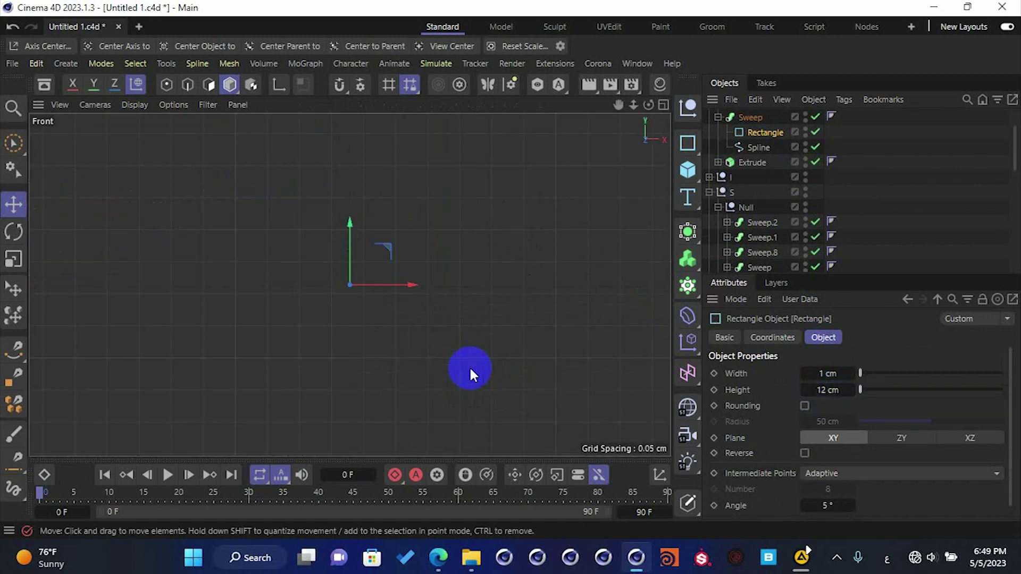
pyautogui.click(751, 119)
pyautogui.moveTo(474, 254); pyautogui.dragTo(464, 290)
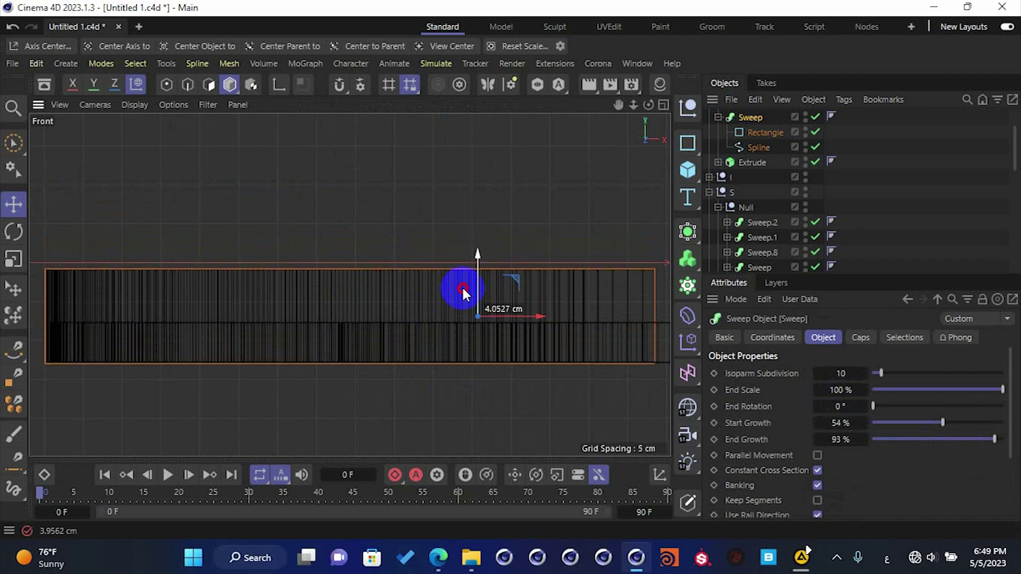
pyautogui.middleClick(461, 285)
pyautogui.middleClick(299, 206)
pyautogui.keyDown('alt'); pyautogui.moveTo(388, 259); pyautogui.dragTo(442, 256); pyautogui.keyUp('alt')
pyautogui.scroll(3, 387, 315)
pyautogui.scroll(3, 404, 260)
pyautogui.hotkey('ctrl', 's')
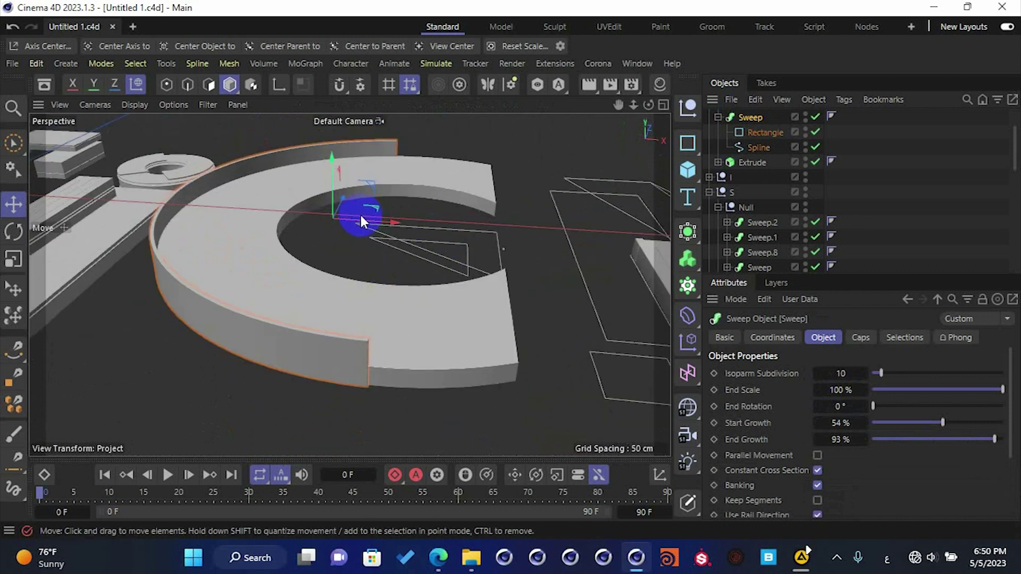
# - Collapse the S group and the G's Sweep in the object hierarchy
pyautogui.keyDown('alt'); pyautogui.moveTo(361, 215); pyautogui.dragTo(469, 251); pyautogui.keyUp('alt')
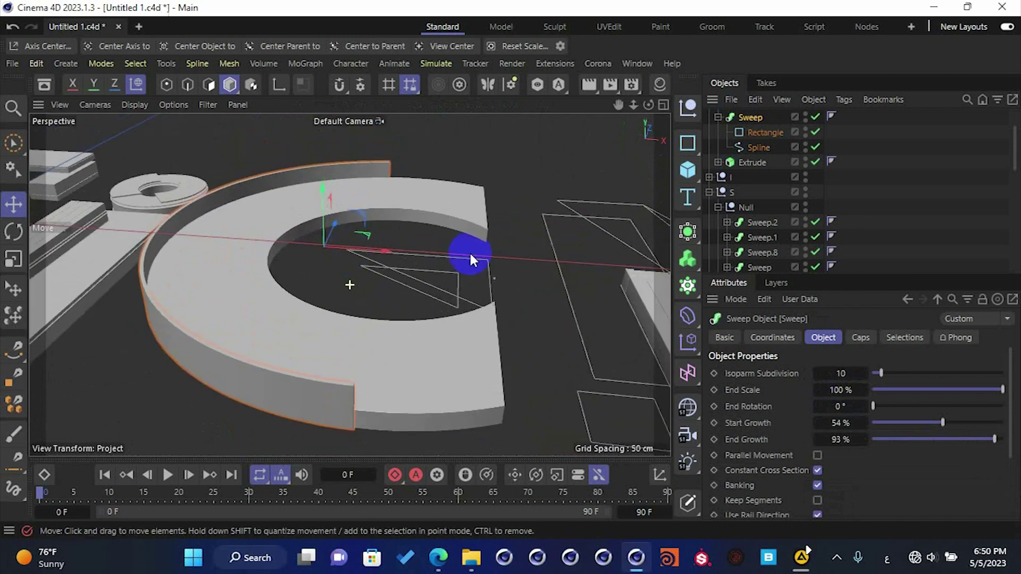
pyautogui.click(709, 191)
pyautogui.click(718, 145)
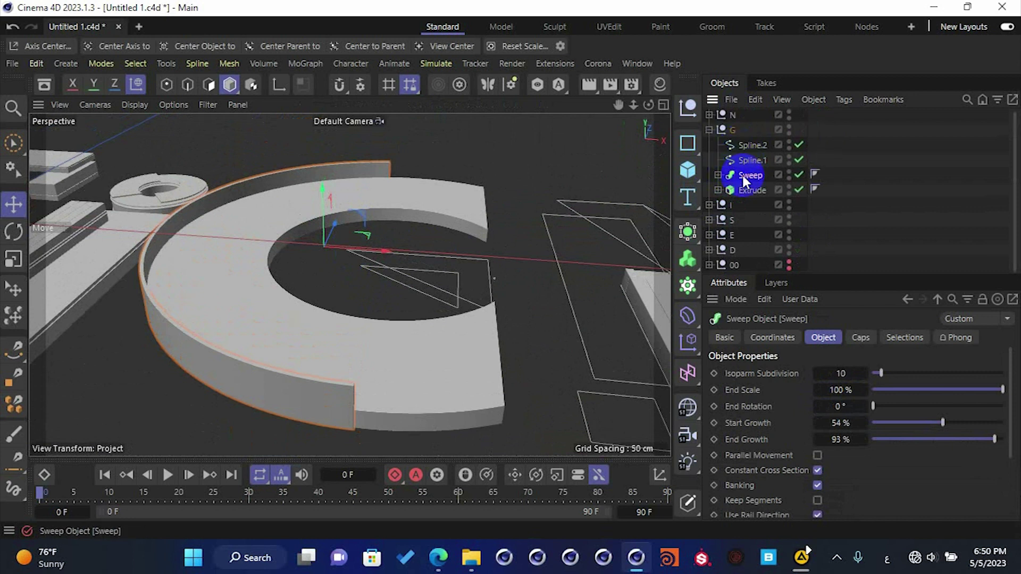
# - Try a raised duplicate of the rim Sweep with a lower Rectangle profile, then delete the copy and save
pyautogui.keyDown('ctrl'); pyautogui.moveTo(745, 179); pyautogui.dragTo(756, 168); pyautogui.keyUp('ctrl')
pyautogui.click(718, 175)
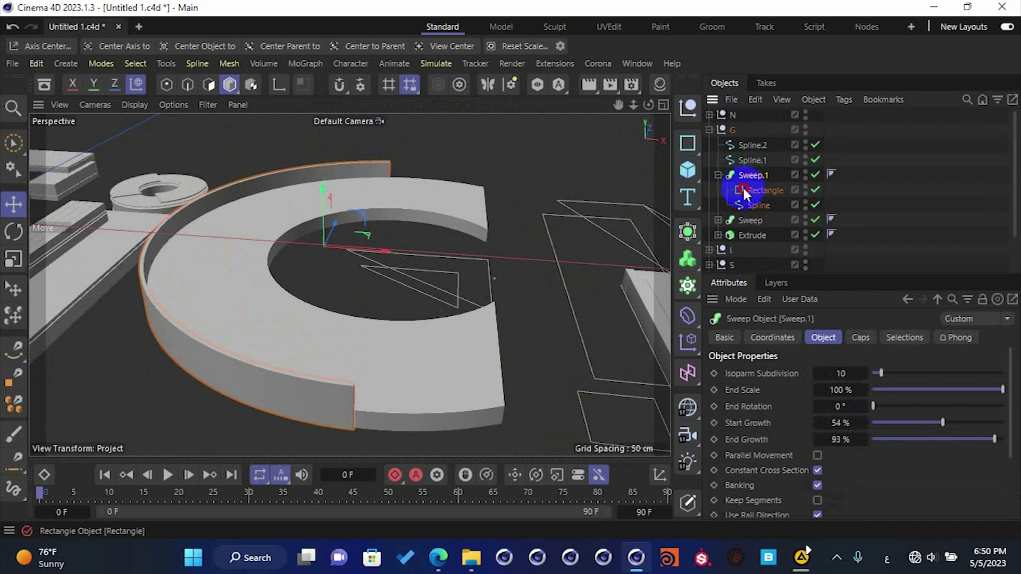
pyautogui.click(745, 191)
pyautogui.click(827, 390)
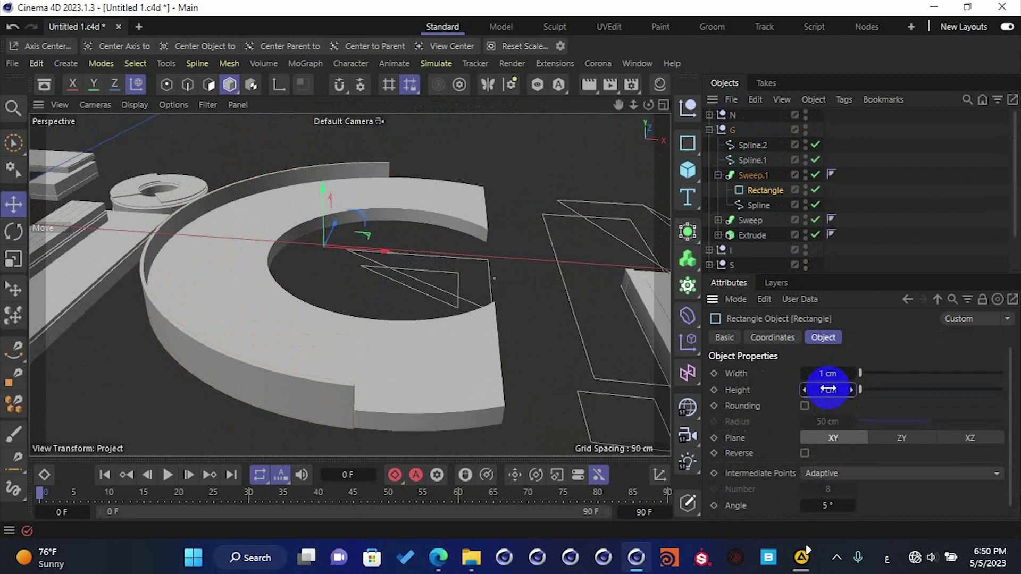
pyautogui.click(748, 176)
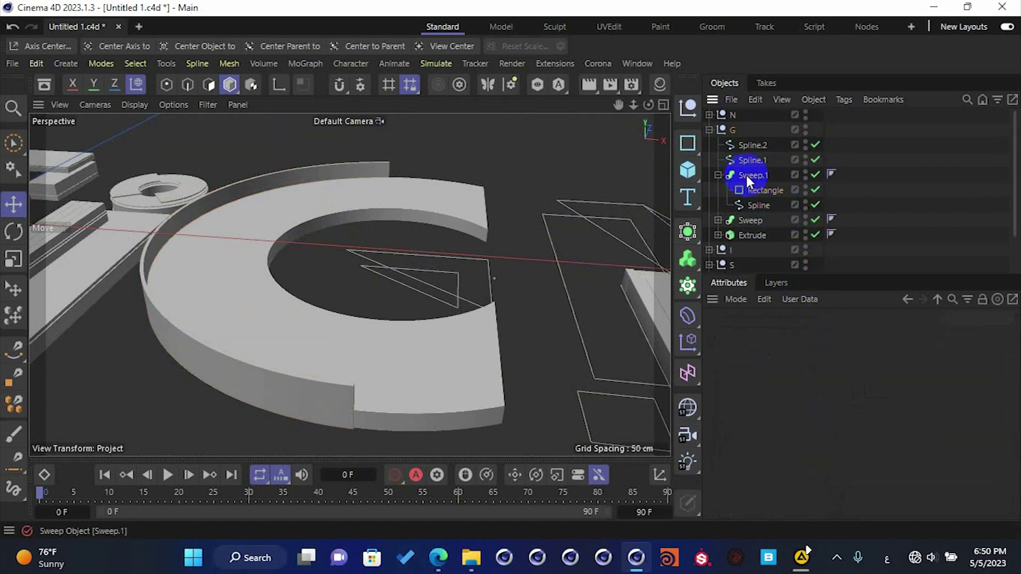
pyautogui.moveTo(322, 215); pyautogui.dragTo(327, 194)
pyautogui.keyDown('alt'); pyautogui.moveTo(326, 253); pyautogui.dragTo(390, 310); pyautogui.keyUp('alt')
pyautogui.press('Delete')
pyautogui.hotkey('ctrl', 's')
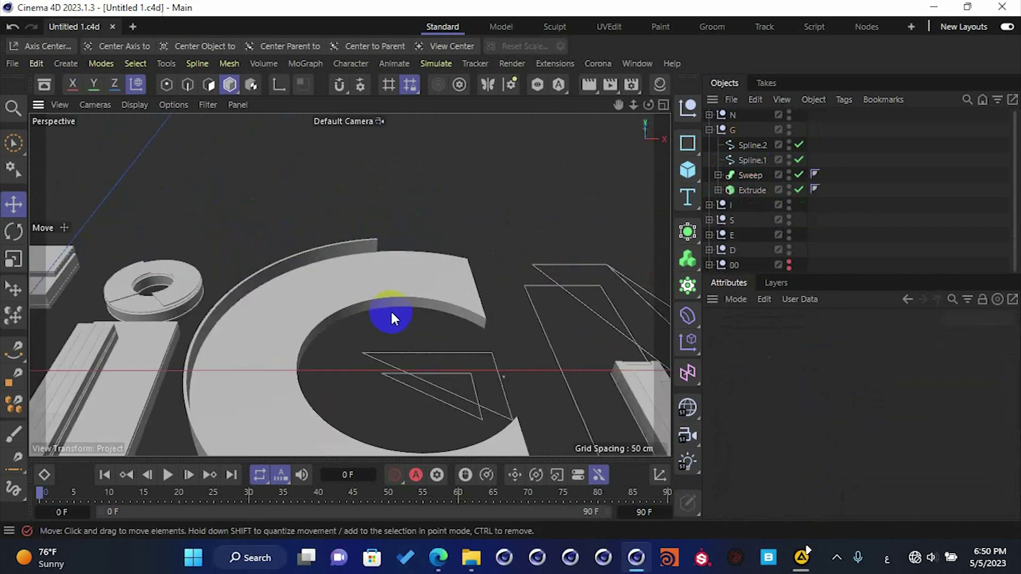
# - Duplicate the G's Extrude, set the copy's Offset to 1 cm and raise it above the base
pyautogui.keyDown('alt'); pyautogui.moveTo(383, 273); pyautogui.dragTo(486, 286, button='right'); pyautogui.keyUp('alt')
pyautogui.click(747, 191)
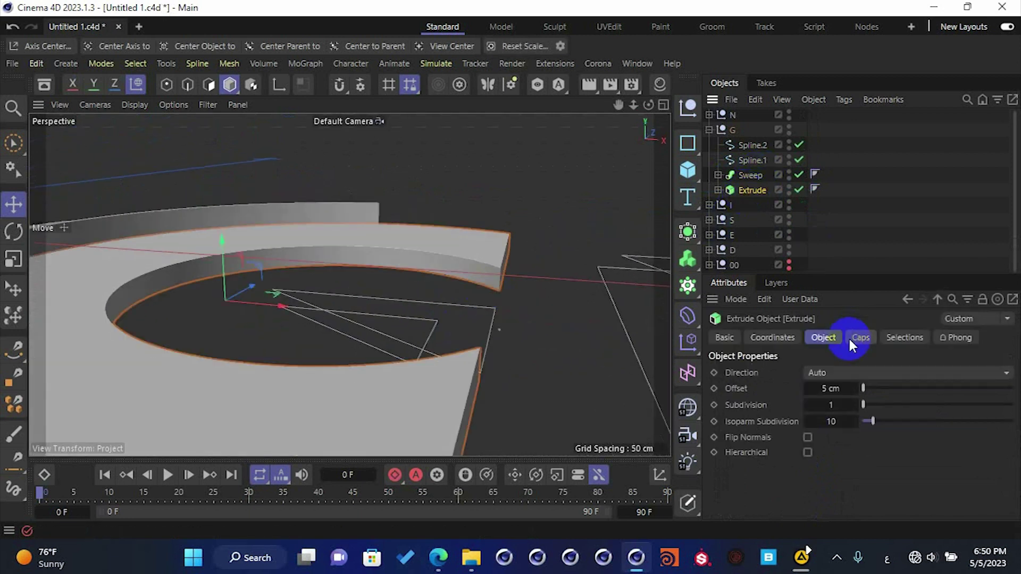
pyautogui.scroll(-2, 393, 293)
pyautogui.keyDown('alt'); pyautogui.moveTo(391, 300); pyautogui.dragTo(418, 289, button='middle'); pyautogui.keyUp('alt')
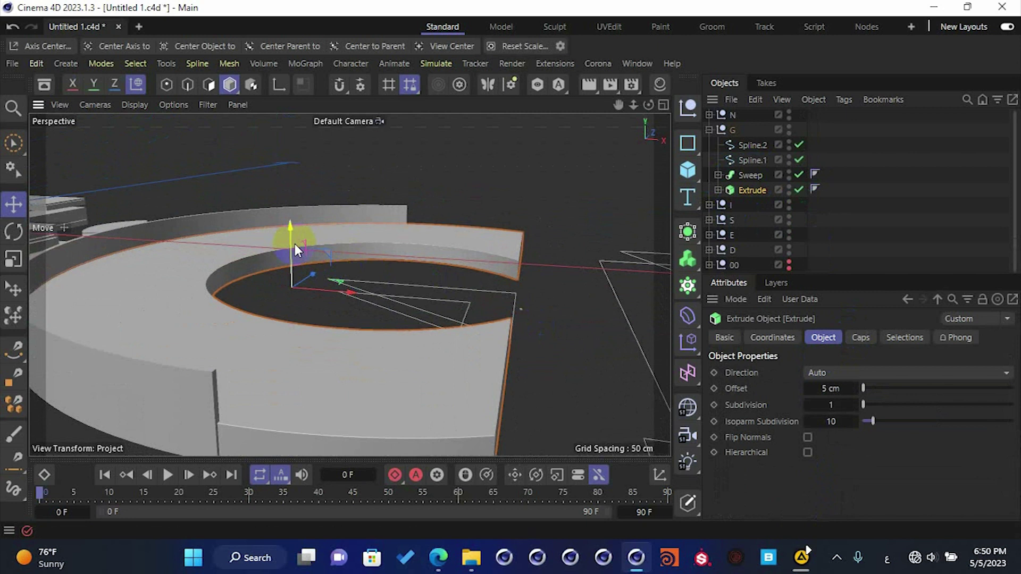
pyautogui.keyDown('ctrl'); pyautogui.moveTo(759, 191); pyautogui.dragTo(757, 183); pyautogui.keyUp('ctrl')
pyautogui.moveTo(827, 387); pyautogui.dragTo(824, 387)
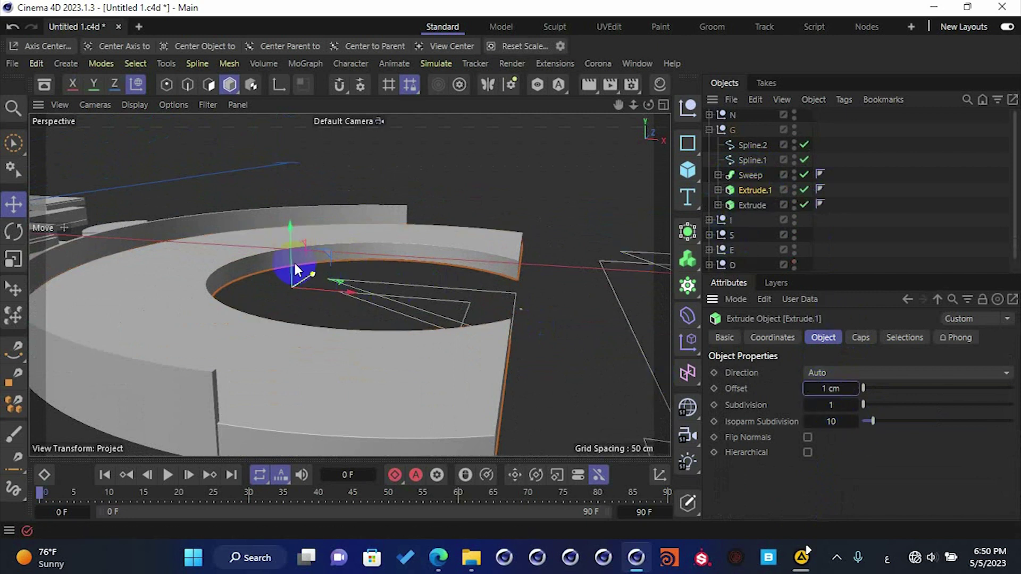
pyautogui.moveTo(291, 257); pyautogui.dragTo(284, 236)
# - Set the duplicated Extrude's Offset to 0.5 cm and lower it slightly to close the gap to the base
pyautogui.keyDown('alt'); pyautogui.moveTo(347, 296); pyautogui.dragTo(306, 269); pyautogui.keyUp('alt')
pyautogui.doubleClick(834, 388)
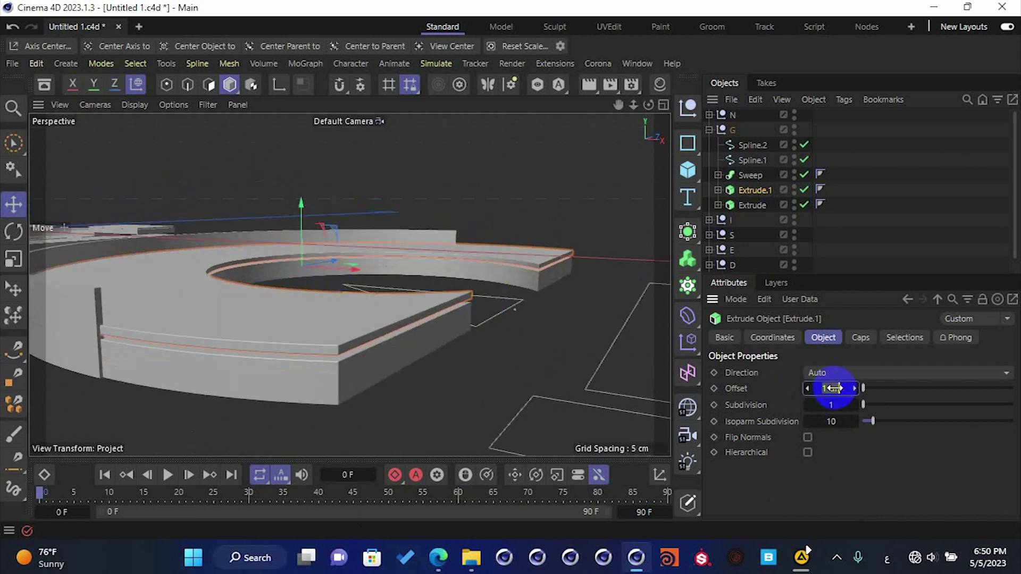
pyautogui.moveTo(830, 388); pyautogui.dragTo(836, 389)
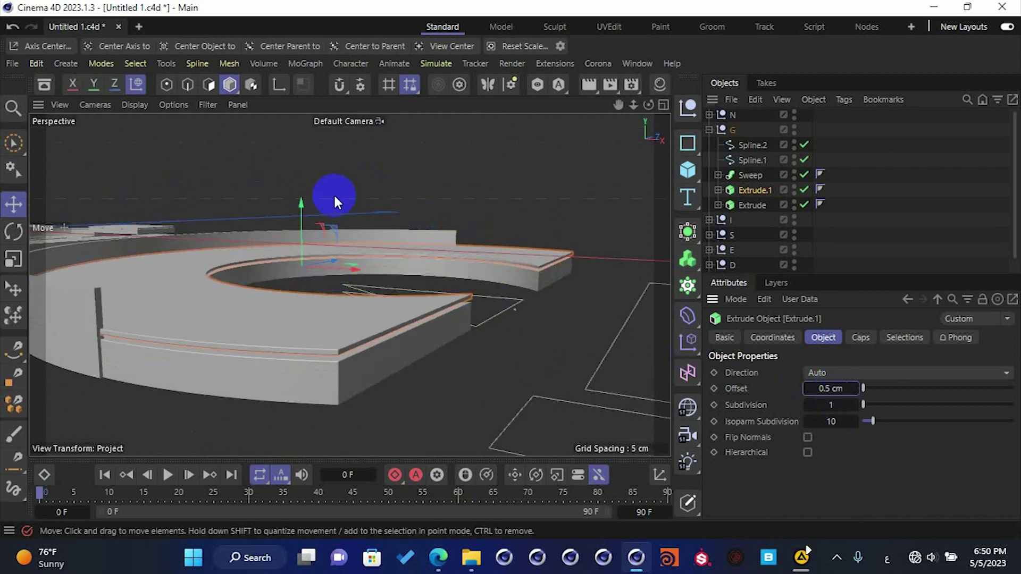
pyautogui.moveTo(301, 217); pyautogui.dragTo(301, 223)
pyautogui.keyDown('alt'); pyautogui.moveTo(292, 259); pyautogui.dragTo(235, 250); pyautogui.keyUp('alt')
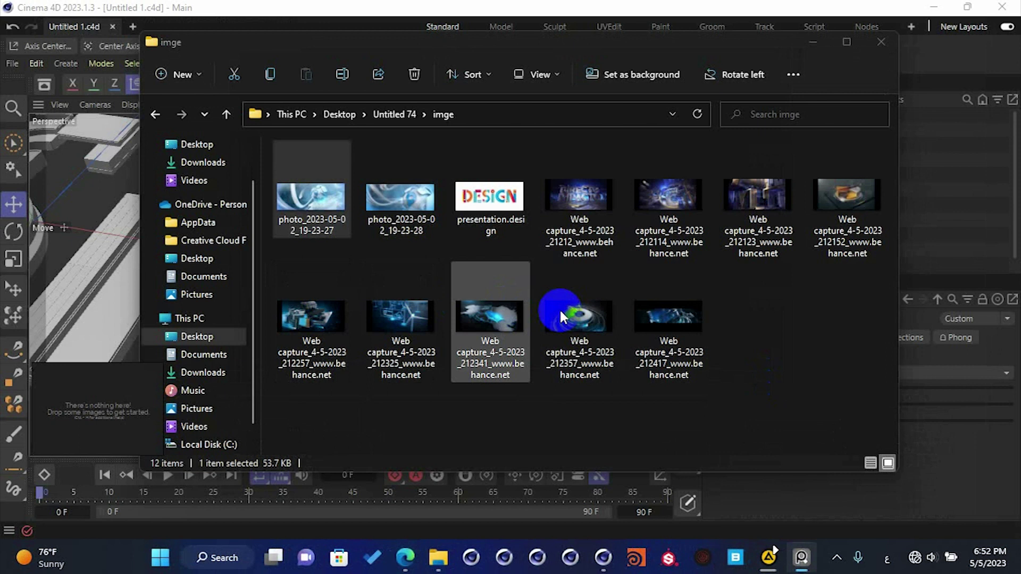
# - Add the Web capture_4-5-2023_21212 image to the floating reference board and minimize the image folder
pyautogui.moveTo(583, 198); pyautogui.dragTo(127, 421)
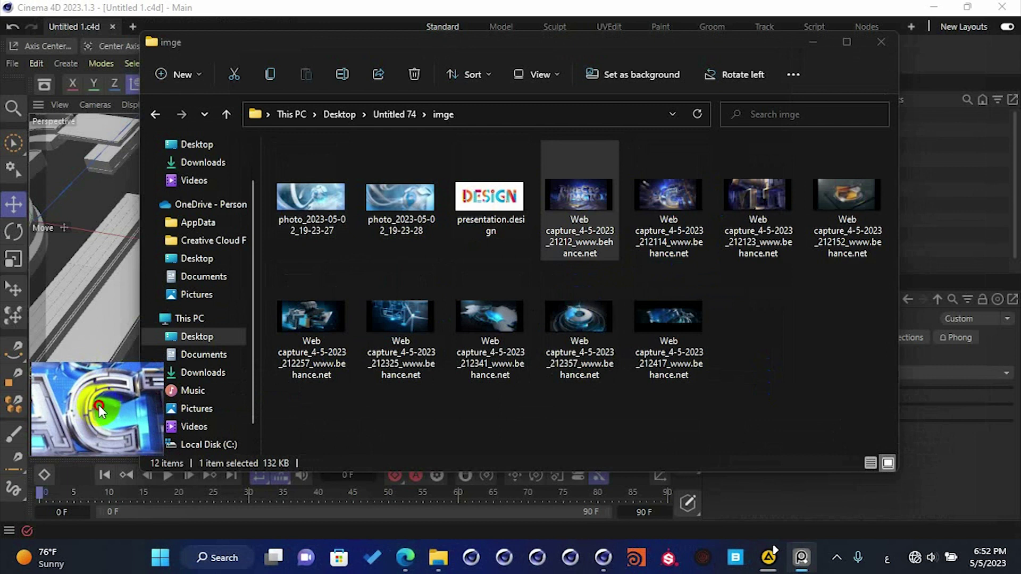
pyautogui.click(814, 42)
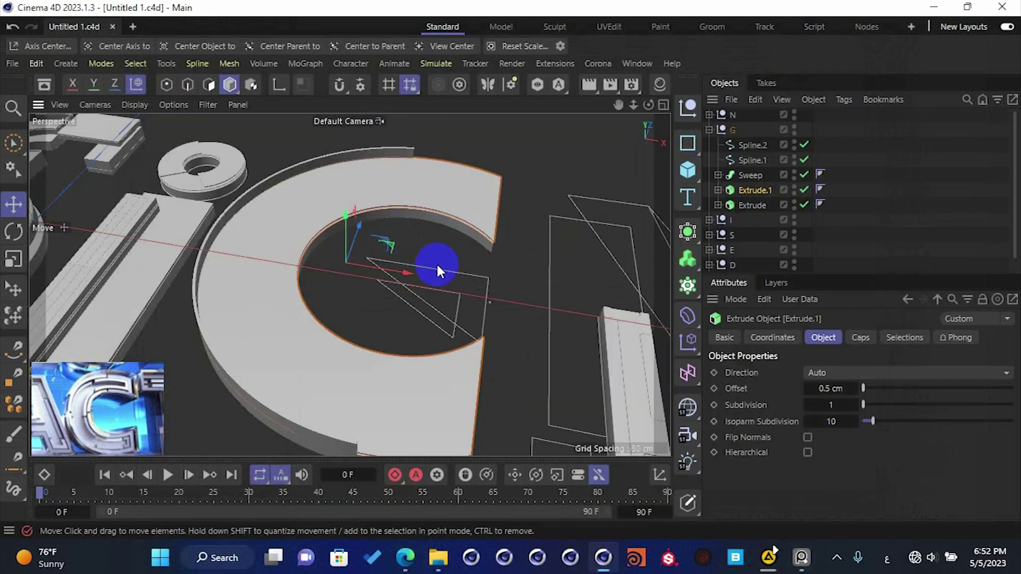
pyautogui.keyDown('alt'); pyautogui.moveTo(445, 260); pyautogui.dragTo(451, 253, button='middle'); pyautogui.keyUp('alt')
# - Hide the thin upper Extrude of the G in both the viewport and the render
pyautogui.click(495, 194)
pyautogui.click(794, 188)
pyautogui.click(794, 188)
# - Copy the outline Spline out of the G's base Extrude and raise the copy slightly above the base
pyautogui.click(742, 205)
pyautogui.keyDown('ctrl'); pyautogui.moveTo(752, 219); pyautogui.dragTo(758, 197); pyautogui.keyUp('ctrl')
pyautogui.click(719, 219)
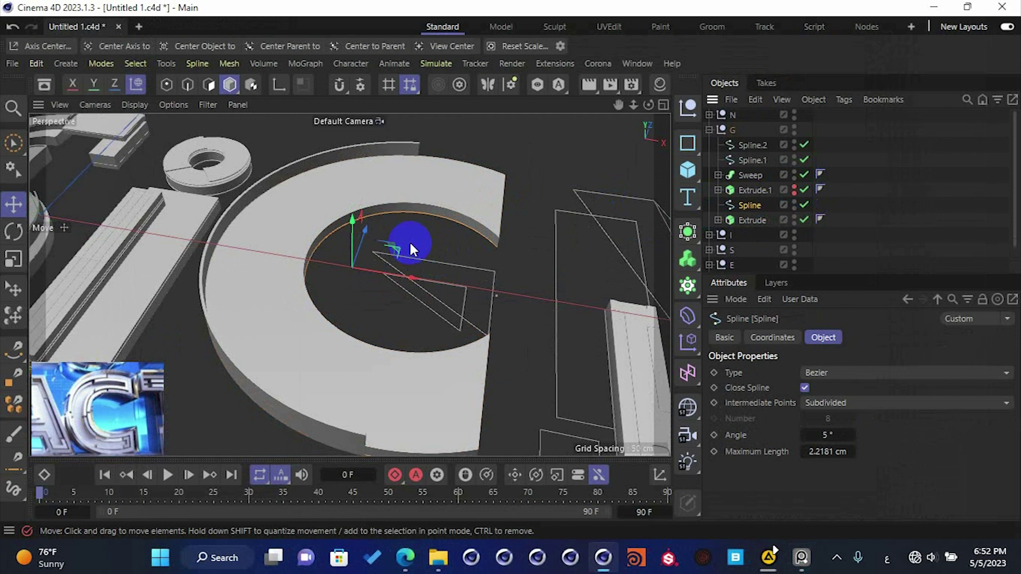
pyautogui.moveTo(358, 234); pyautogui.dragTo(354, 213)
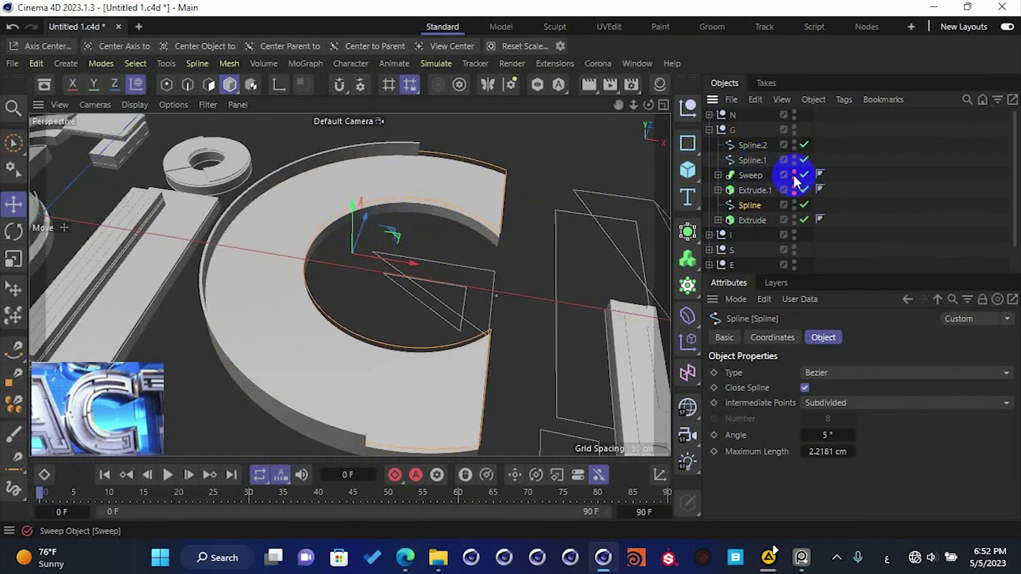
# - Hide the G's swept rim and create an inward outline about 5 cm from all points of the raised Spline copy
pyautogui.moveTo(793, 173); pyautogui.dragTo(794, 190)
pyautogui.click(165, 85)
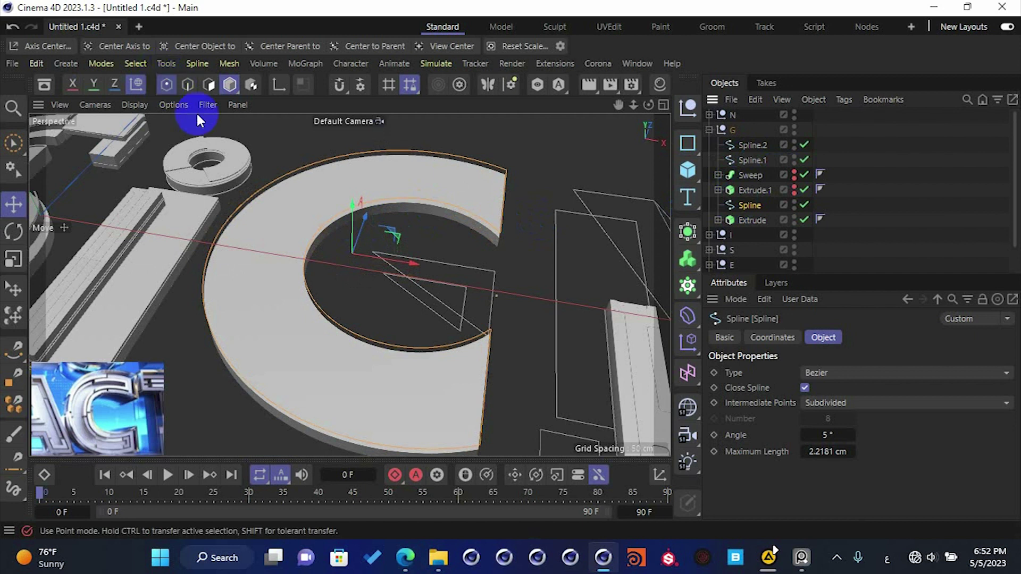
pyautogui.keyDown('alt'); pyautogui.moveTo(377, 293); pyautogui.dragTo(384, 303); pyautogui.keyUp('alt')
pyautogui.rightClick(384, 302)
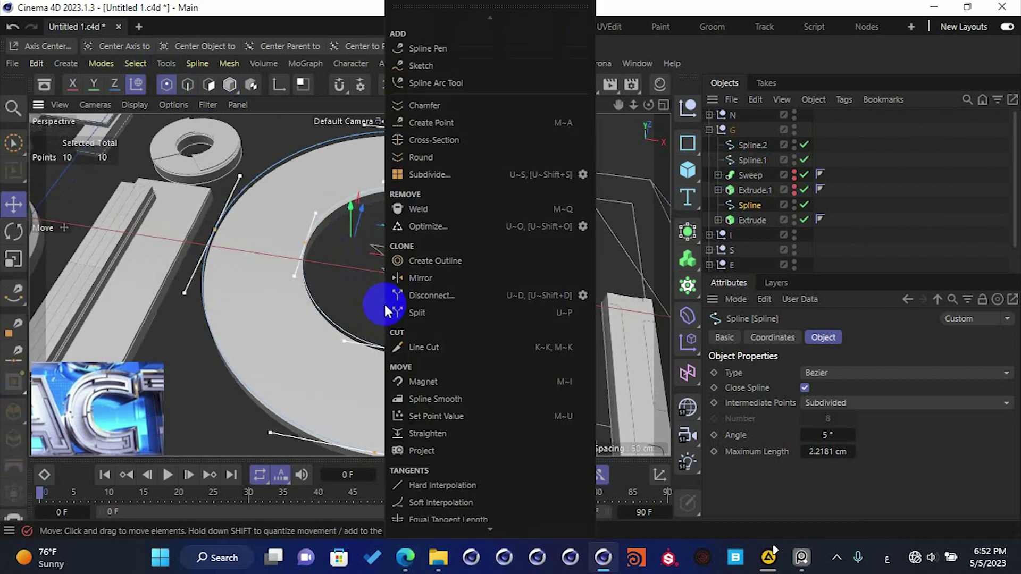
pyautogui.click(420, 260)
pyautogui.moveTo(506, 271); pyautogui.dragTo(499, 273)
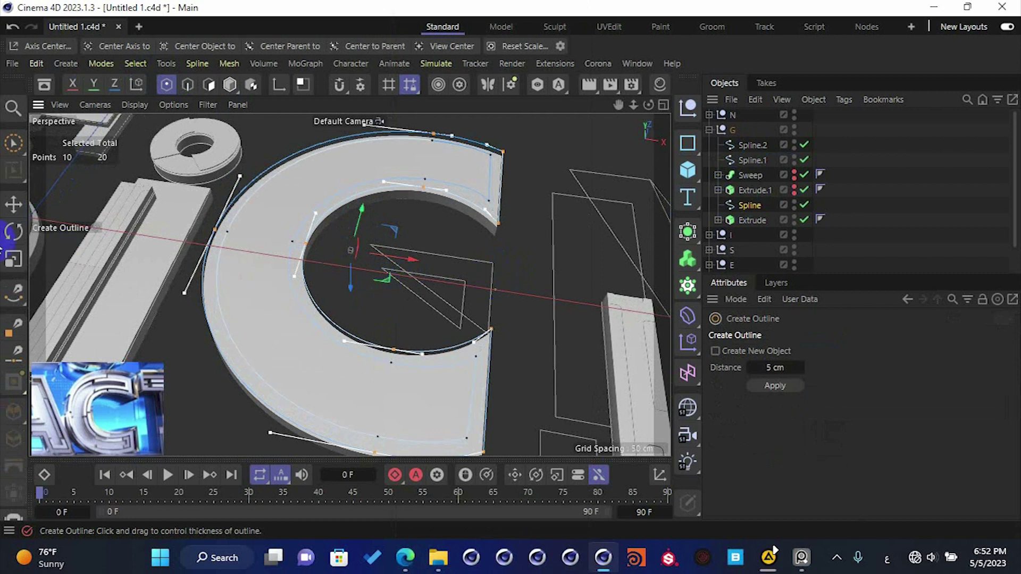
# - Delete the original outer contour's points from the copied Spline, keeping only the inset outline
pyautogui.click(16, 205)
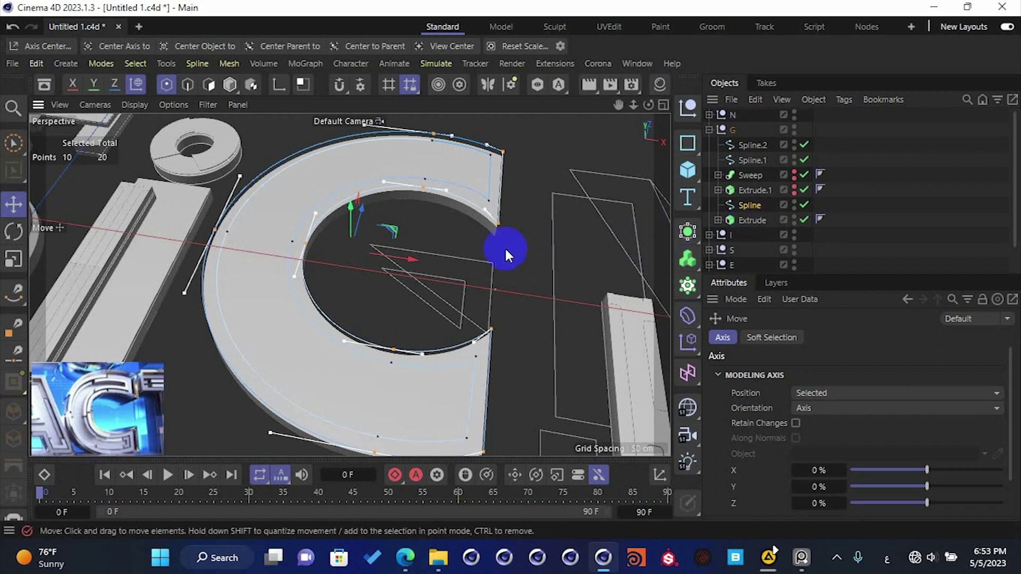
pyautogui.click(409, 230)
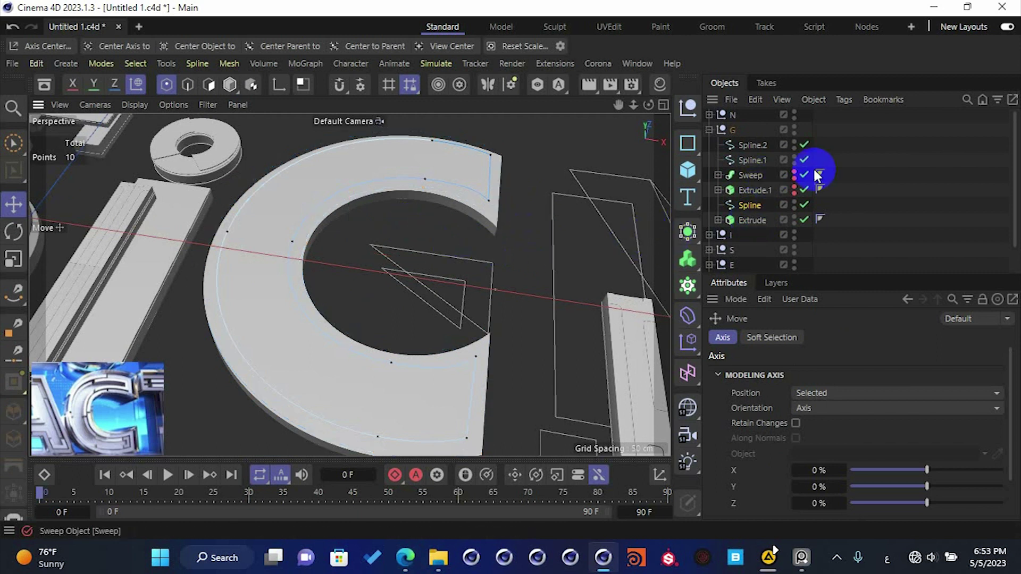
pyautogui.click(747, 207)
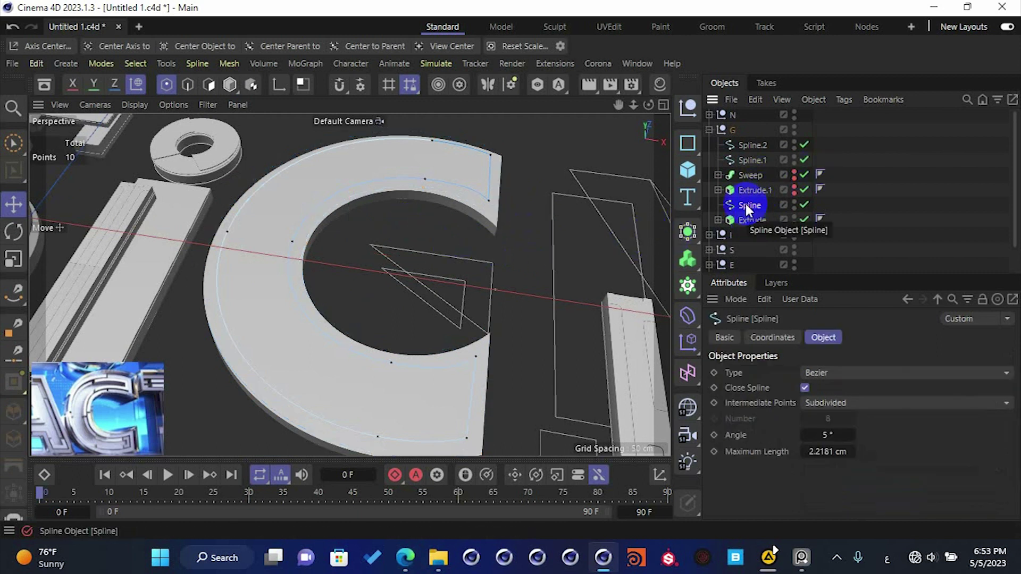
# - Place the inset Spline under a new Sweep and add a Rectangle as its profile above the Spline
pyautogui.click(687, 187)
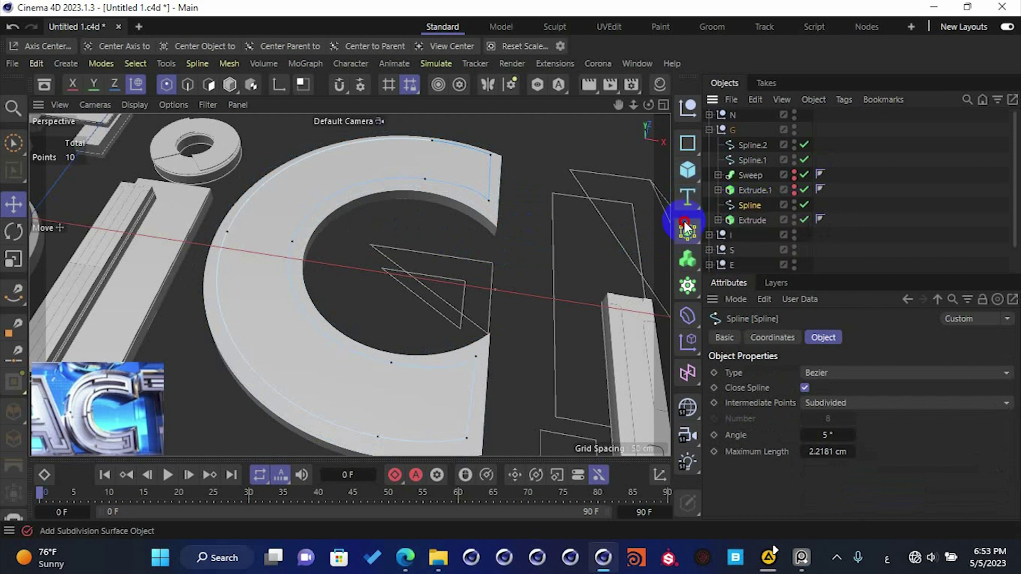
pyautogui.click(688, 228)
pyautogui.click(841, 227)
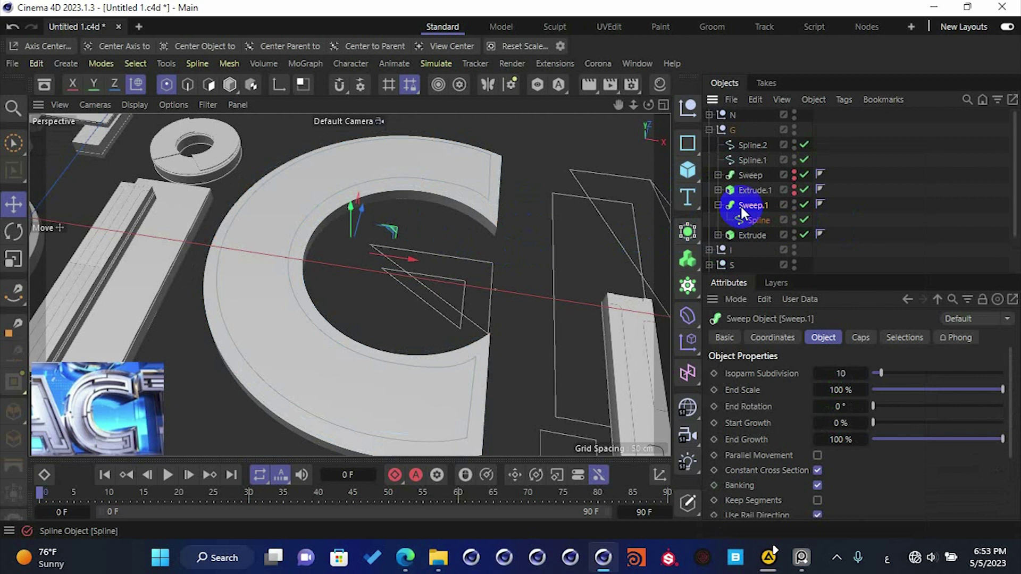
pyautogui.click(751, 221)
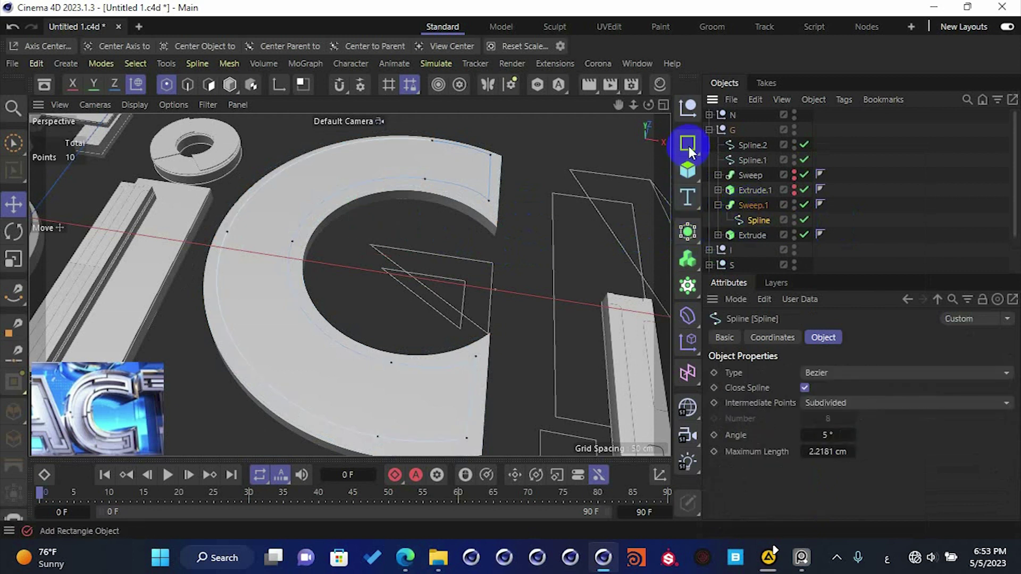
pyautogui.click(690, 146)
pyautogui.click(750, 215)
pyautogui.moveTo(754, 236)
pyautogui.mouseDown()
pyautogui.moveTo(751, 245)
pyautogui.moveTo(768, 227)
pyautogui.mouseUp()
# - Set the profile Rectangle's Width and Height to 2 cm each
pyautogui.click(763, 219)
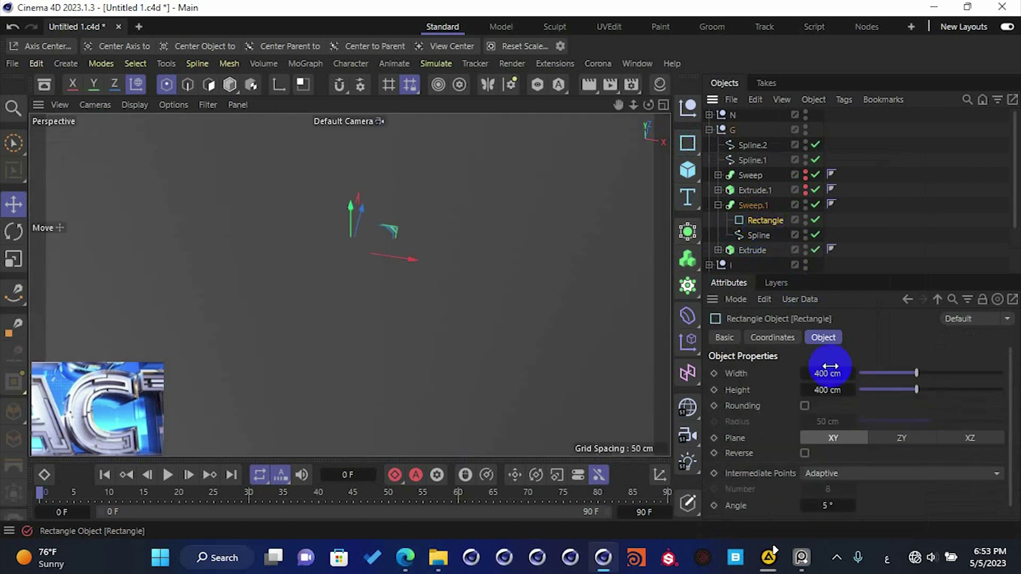
pyautogui.moveTo(823, 375); pyautogui.dragTo(822, 374)
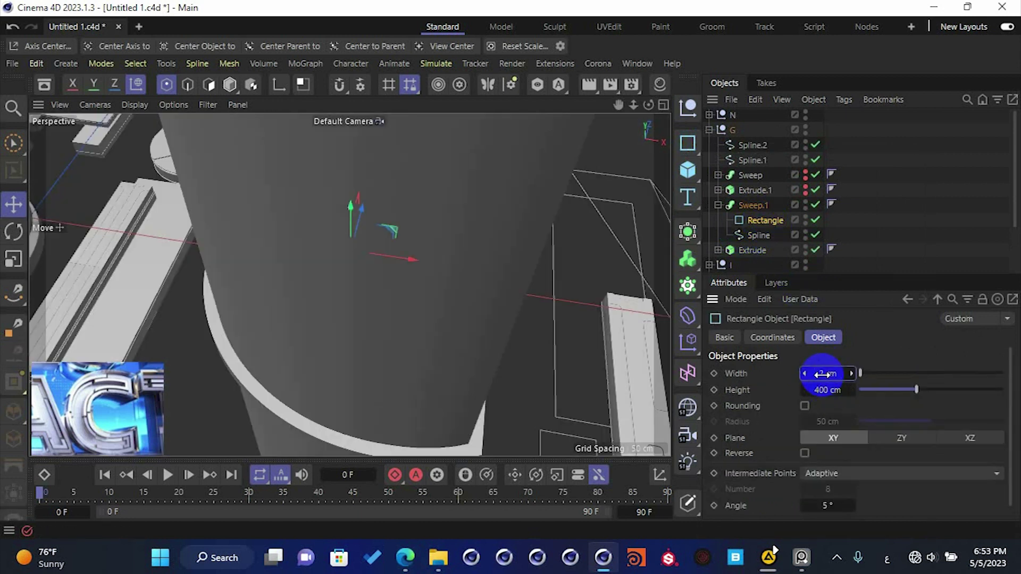
pyautogui.press('Tab')
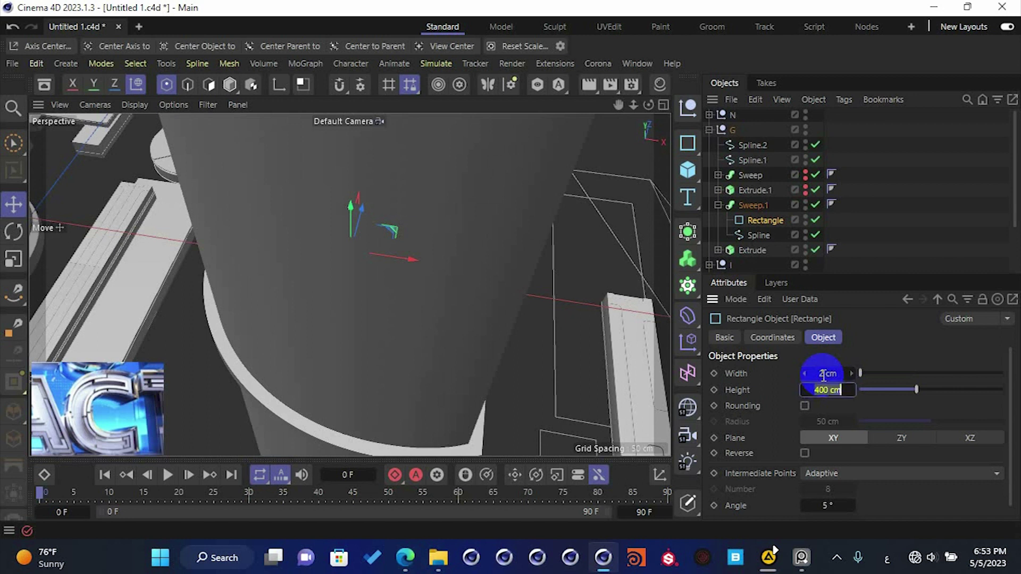
pyautogui.write('2')
pyautogui.press('Return')
pyautogui.scroll(6, 480, 302)
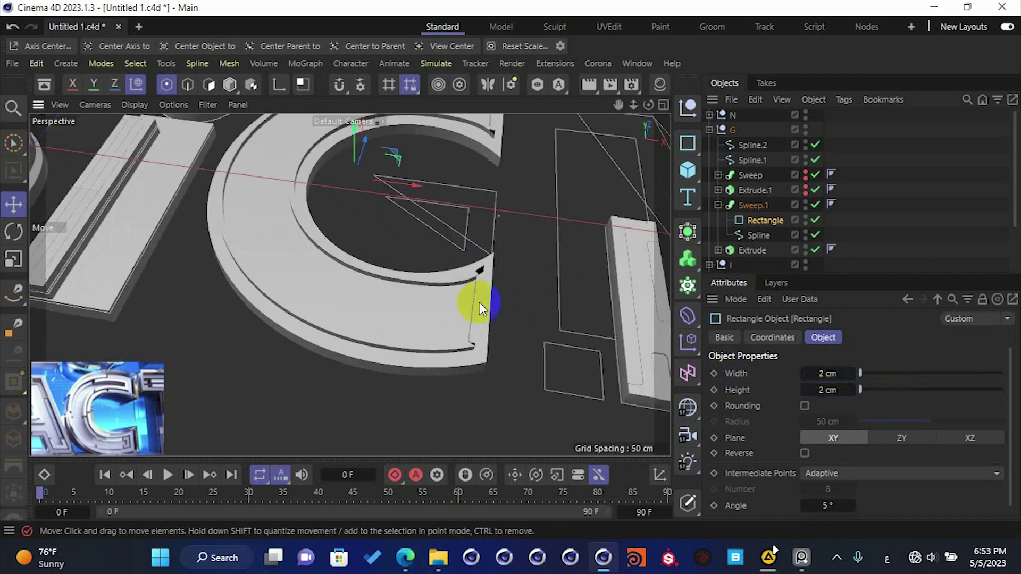
# - Set Intermediate Points to Subdivided for the profile Rectangle and for the inset Spline
pyautogui.keyDown('alt'); pyautogui.moveTo(480, 282); pyautogui.dragTo(481, 270); pyautogui.keyUp('alt')
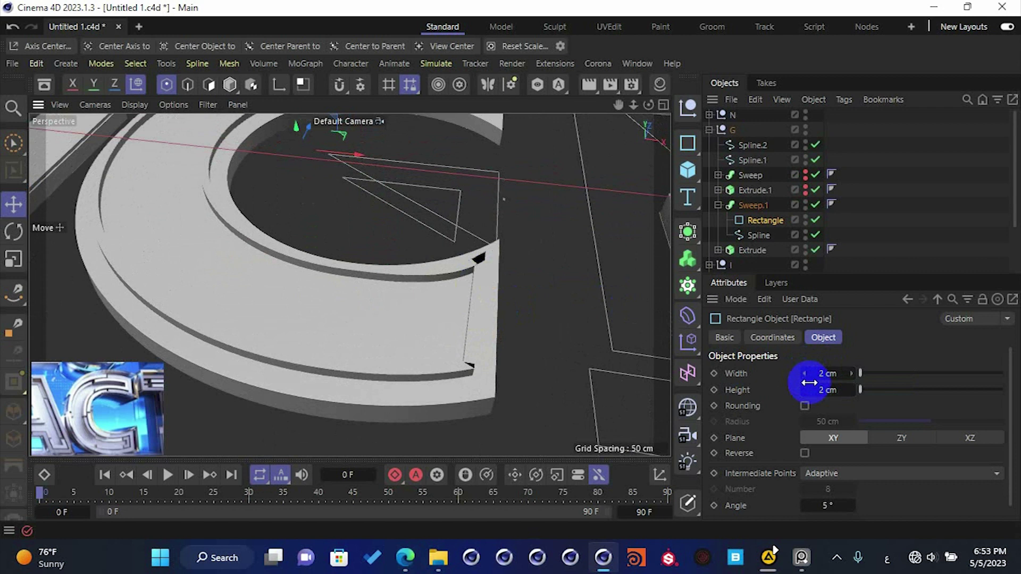
pyautogui.click(859, 473)
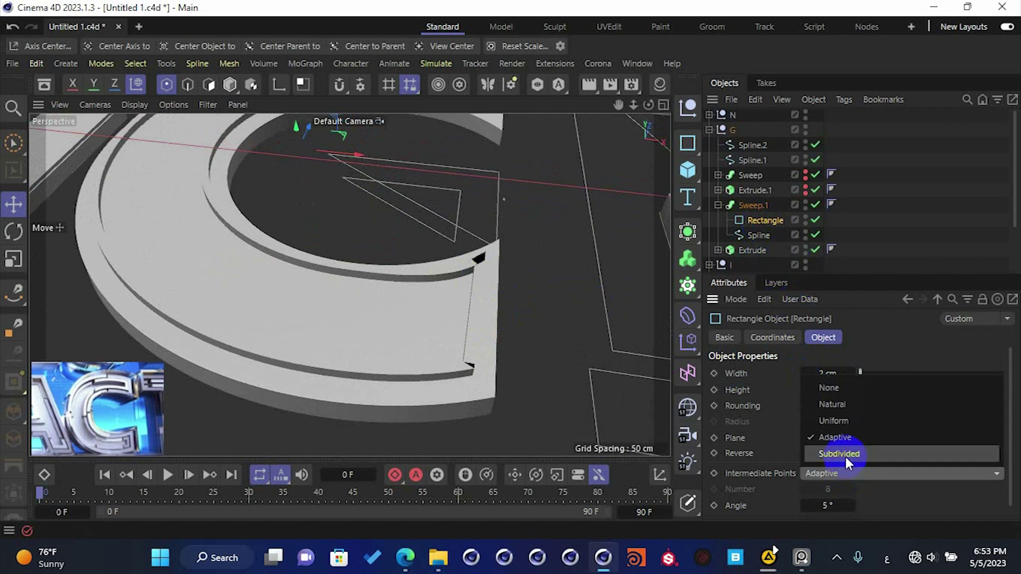
pyautogui.click(845, 457)
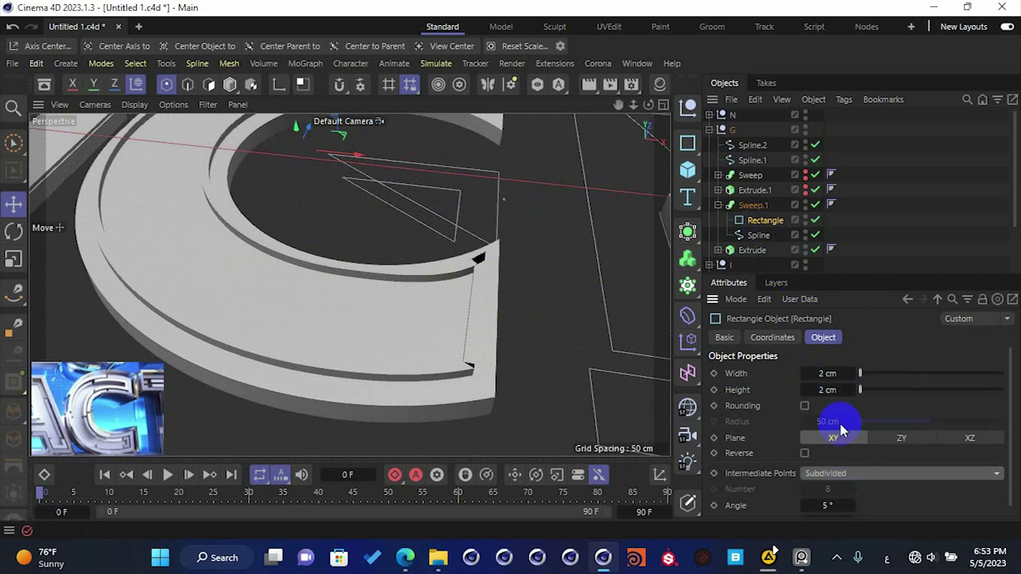
pyautogui.click(758, 231)
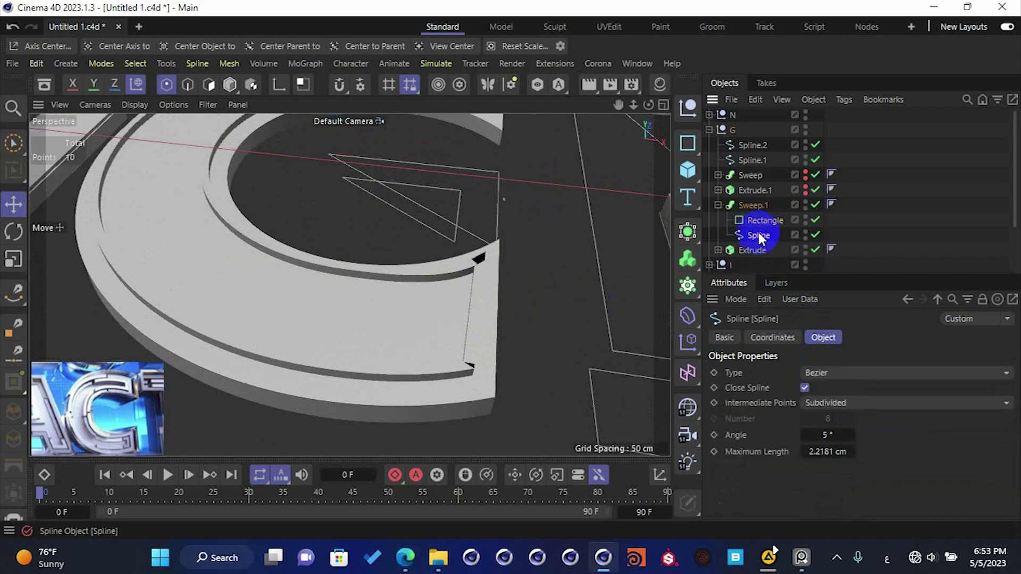
pyautogui.click(846, 372)
pyautogui.click(829, 458)
pyautogui.click(848, 402)
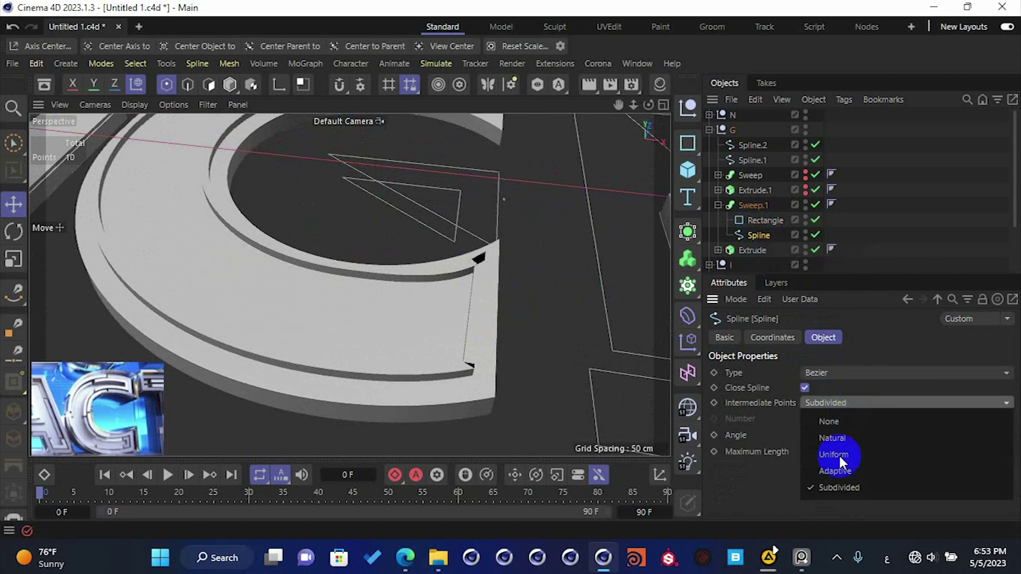
pyautogui.click(828, 486)
# - Try a Width of 0 cm for the profile Rectangle
pyautogui.click(753, 224)
pyautogui.click(807, 374)
pyautogui.write('0')
pyautogui.press('Return')
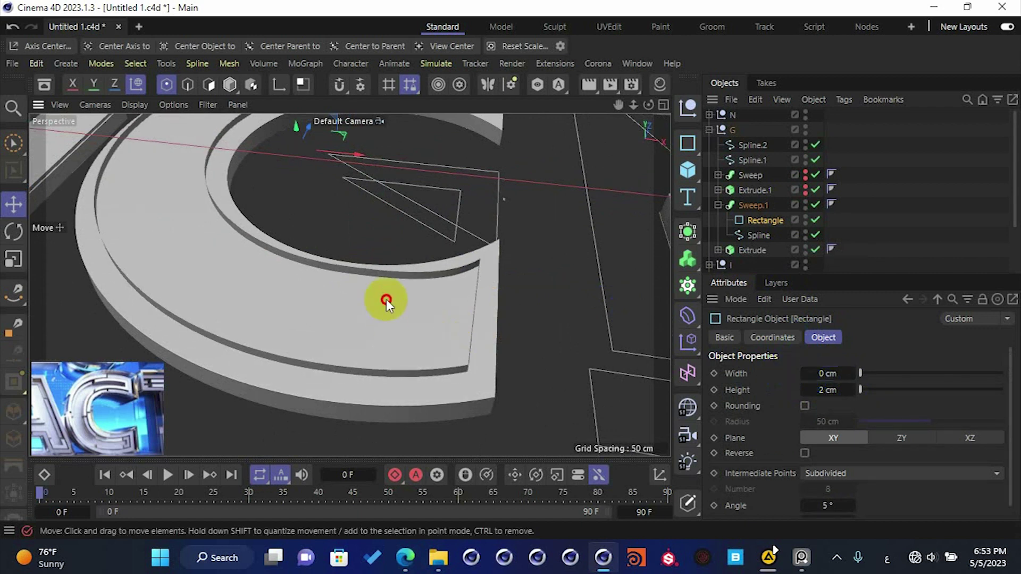
# - Display shading with mesh lines in the viewport and set the profile Rectangle's Width to 1 cm
pyautogui.keyDown('alt'); pyautogui.moveTo(386, 299); pyautogui.dragTo(389, 266); pyautogui.keyUp('alt')
pyautogui.scroll(3, 472, 351)
pyautogui.press('n')
pyautogui.press('b')
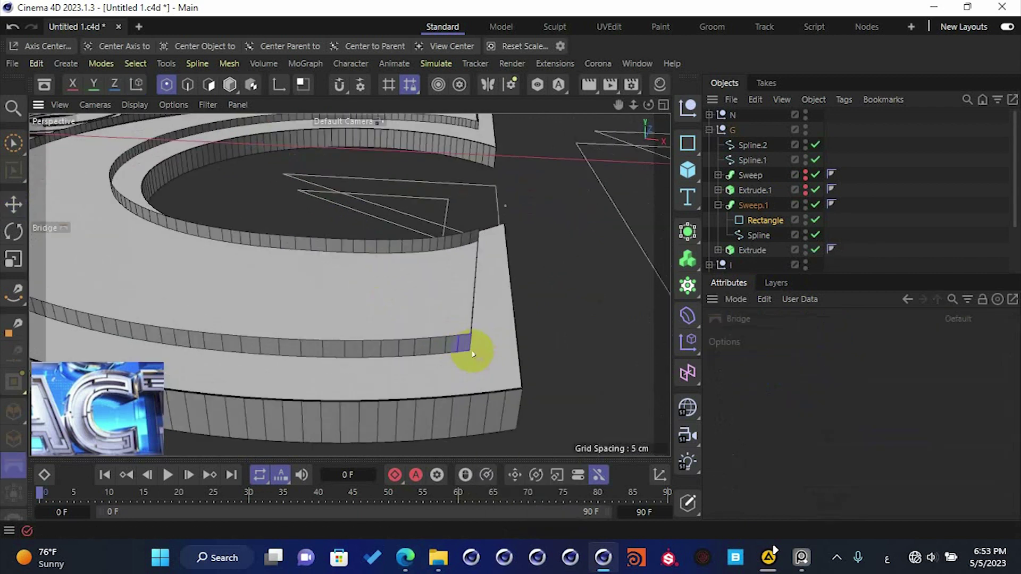
pyautogui.scroll(4, 472, 348)
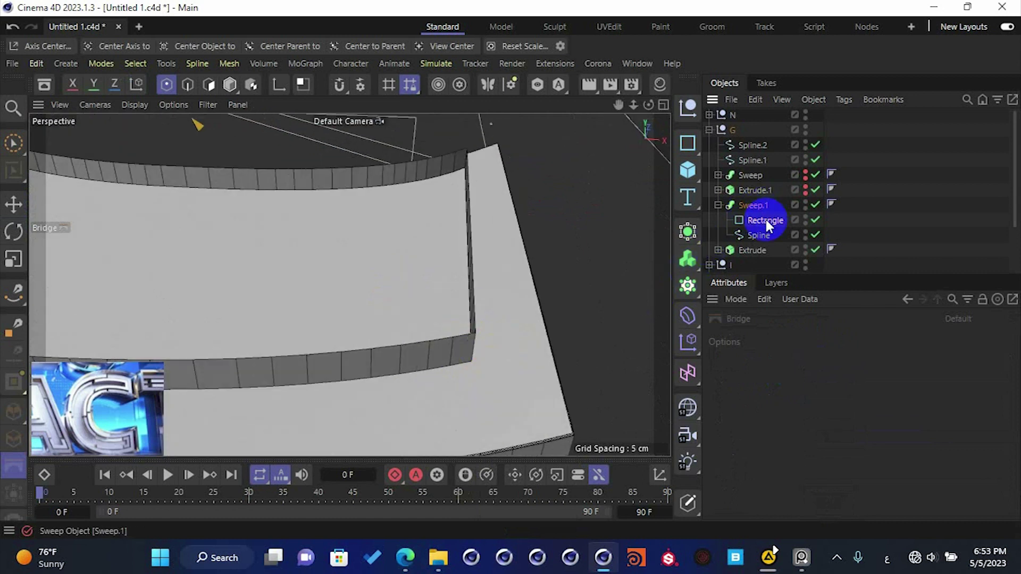
pyautogui.click(765, 219)
pyautogui.click(849, 373)
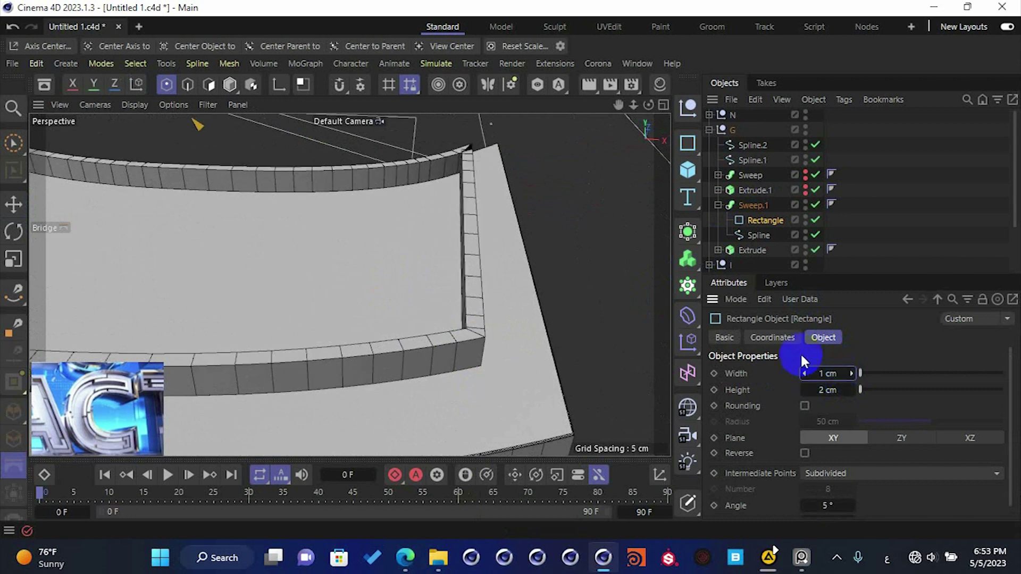
# - Disable the new Sweep and select all points of its inset Spline
pyautogui.click(746, 234)
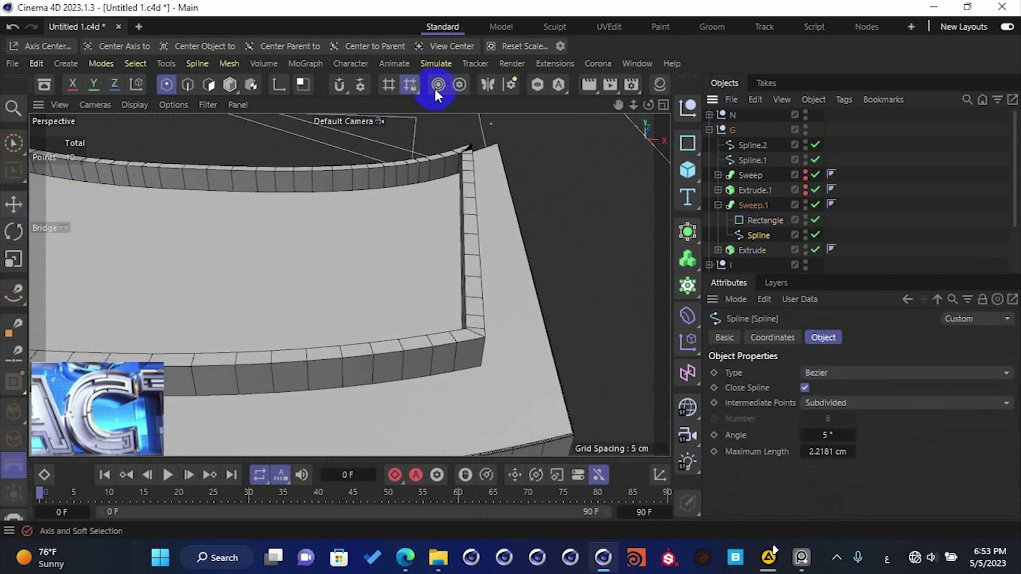
pyautogui.click(816, 204)
pyautogui.hotkey('ctrl', 'a')
# - Optimize the selected Spline points with a Tolerance of 0 and re-enable the Sweep
pyautogui.rightClick(424, 218)
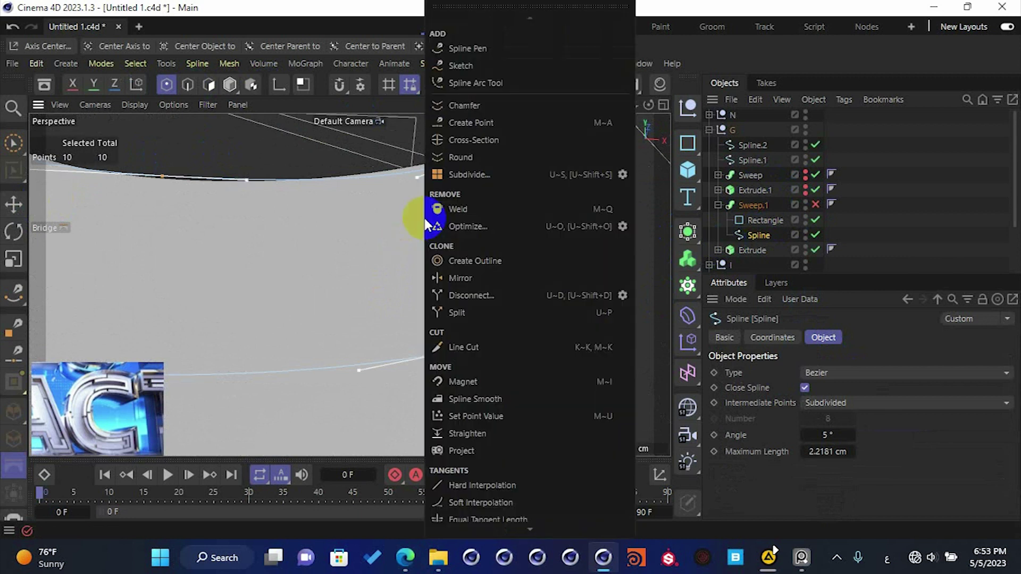
pyautogui.click(476, 223)
pyautogui.rightClick(477, 225)
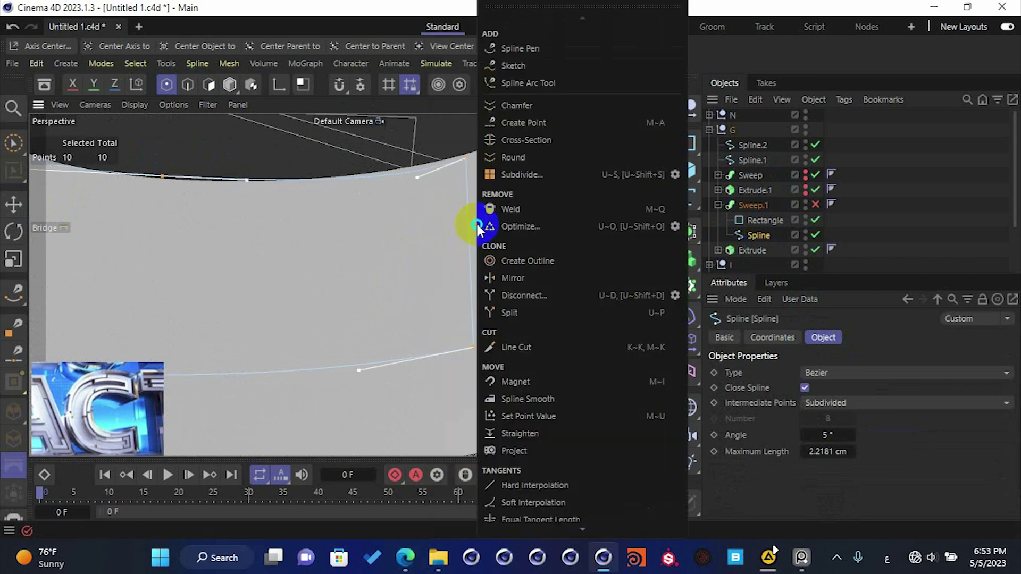
pyautogui.click(504, 229)
pyautogui.rightClick(505, 228)
pyautogui.click(702, 227)
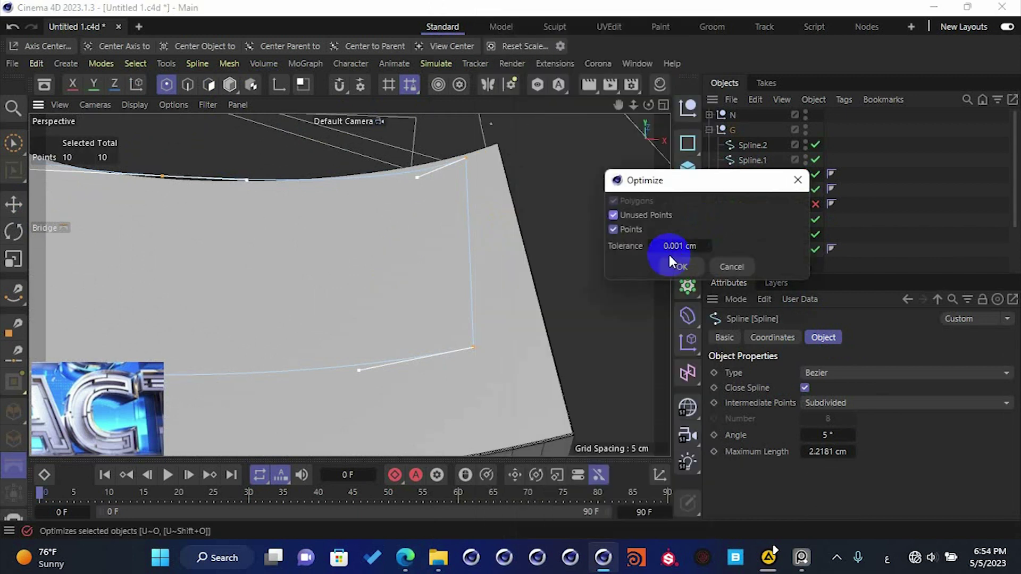
pyautogui.doubleClick(675, 251)
pyautogui.write('0')
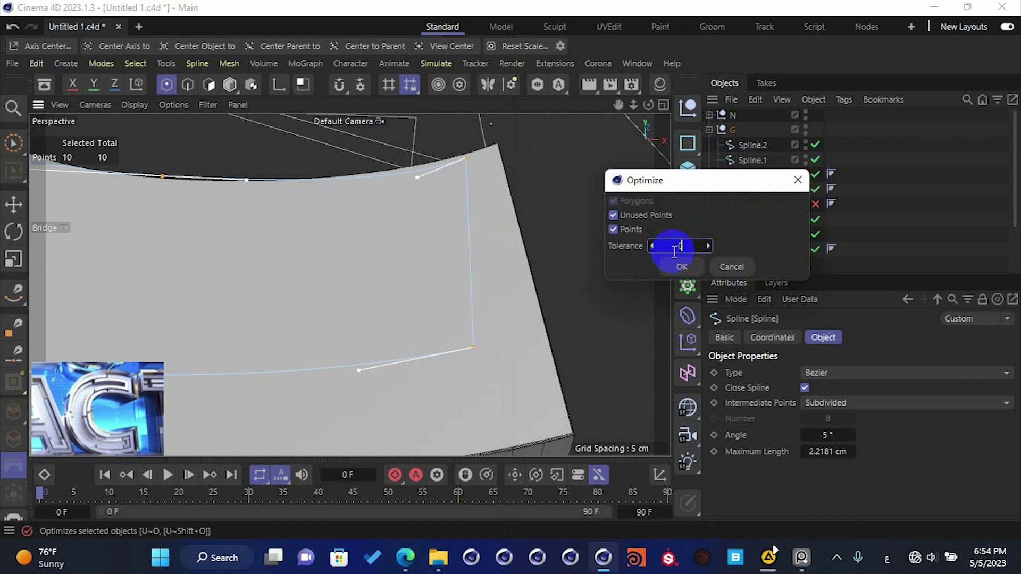
pyautogui.press('Return')
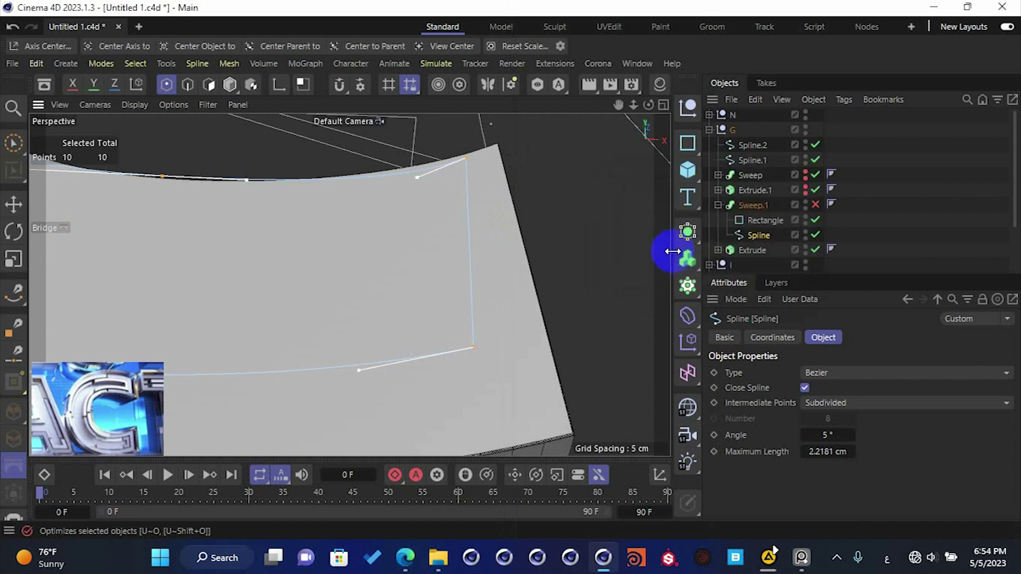
pyautogui.click(816, 205)
# - Switch to polygon mode and set the profile Rectangle's Width to 3 cm
pyautogui.keyDown('alt'); pyautogui.moveTo(423, 262); pyautogui.dragTo(429, 293, button='middle'); pyautogui.keyUp('alt')
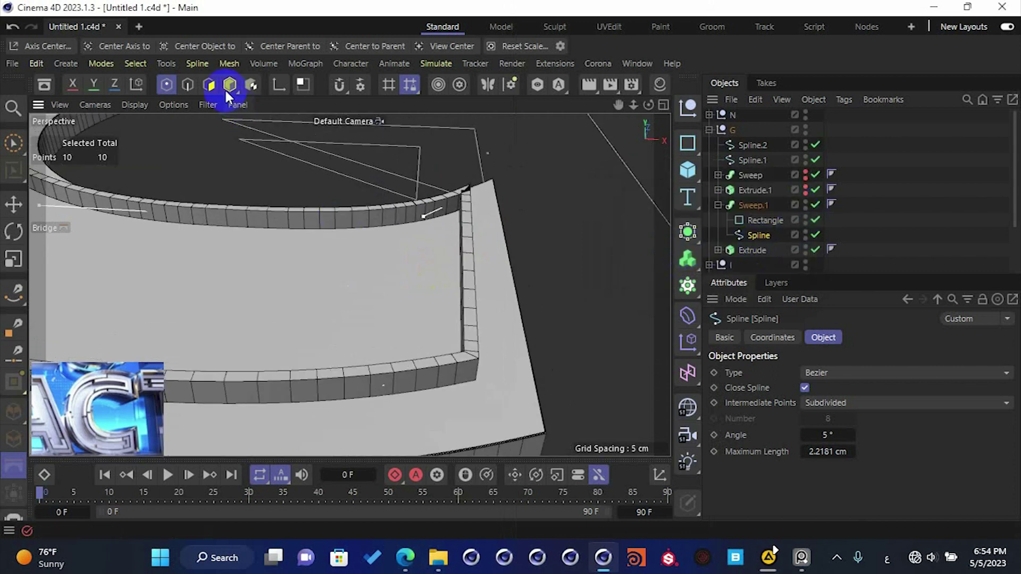
pyautogui.click(216, 84)
pyautogui.scroll(-3, 374, 257)
pyautogui.scroll(3, 426, 293)
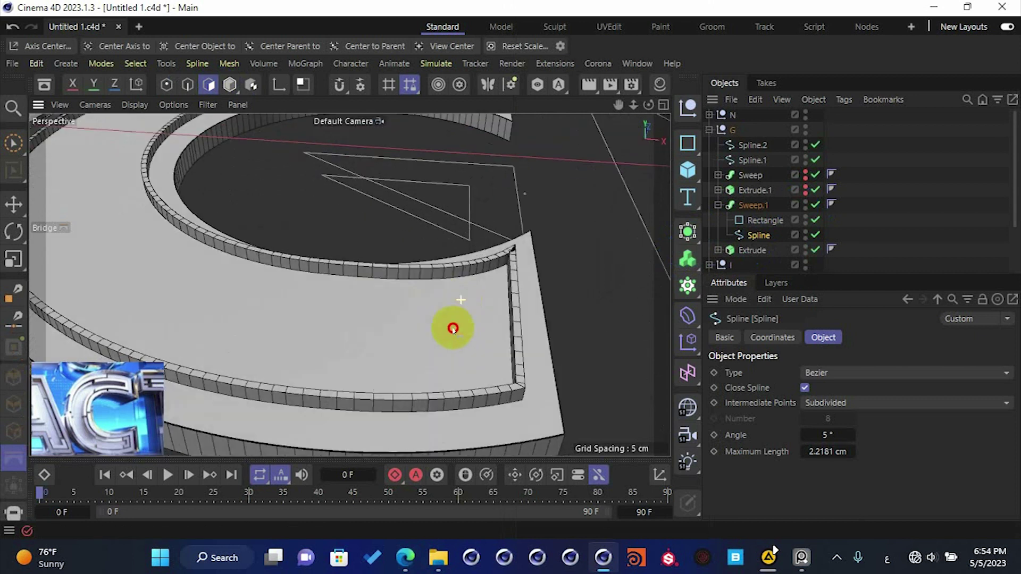
pyautogui.click(761, 219)
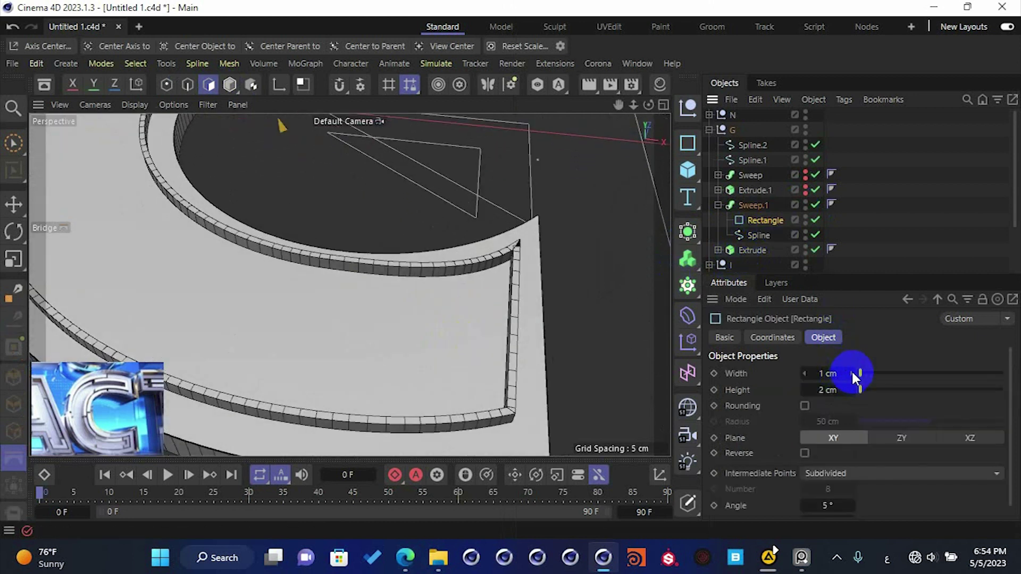
pyautogui.click(852, 372)
pyautogui.click(854, 372)
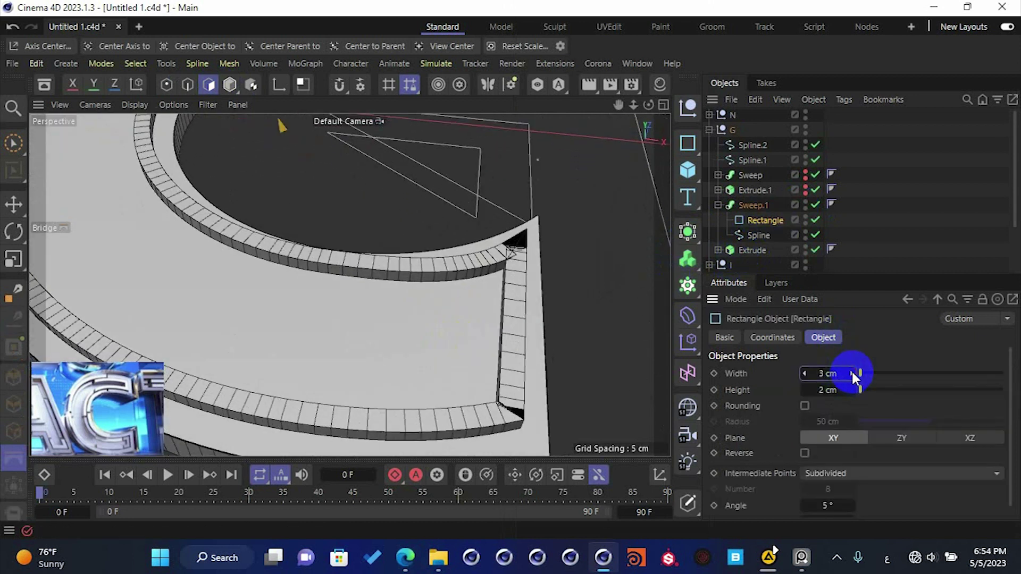
pyautogui.scroll(-5, 399, 234)
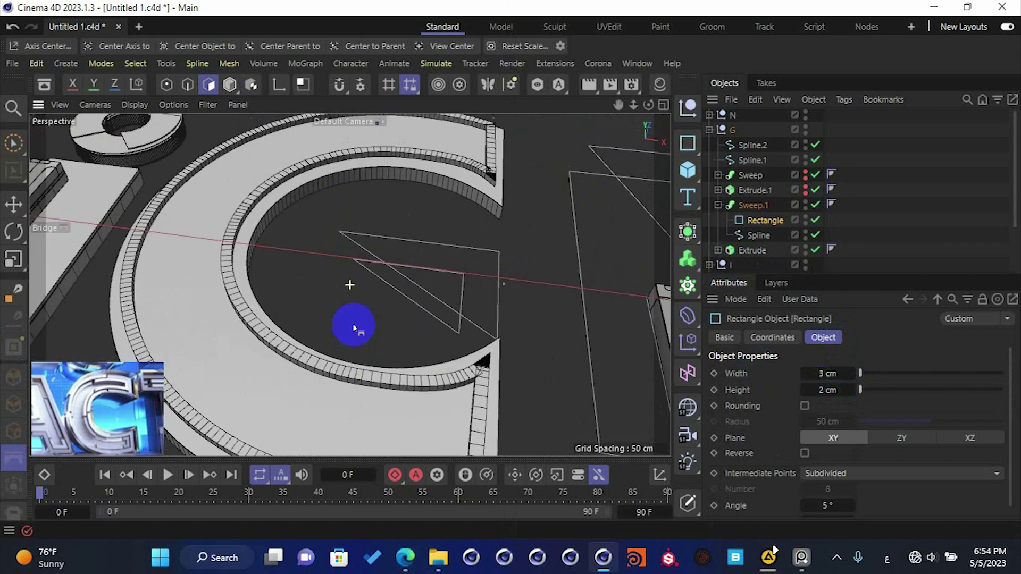
# - Shorten the inset Sweep to an End Growth of 14% and duplicate it with its Rectangle and Spline
pyautogui.click(17, 209)
pyautogui.scroll(-1, 446, 262)
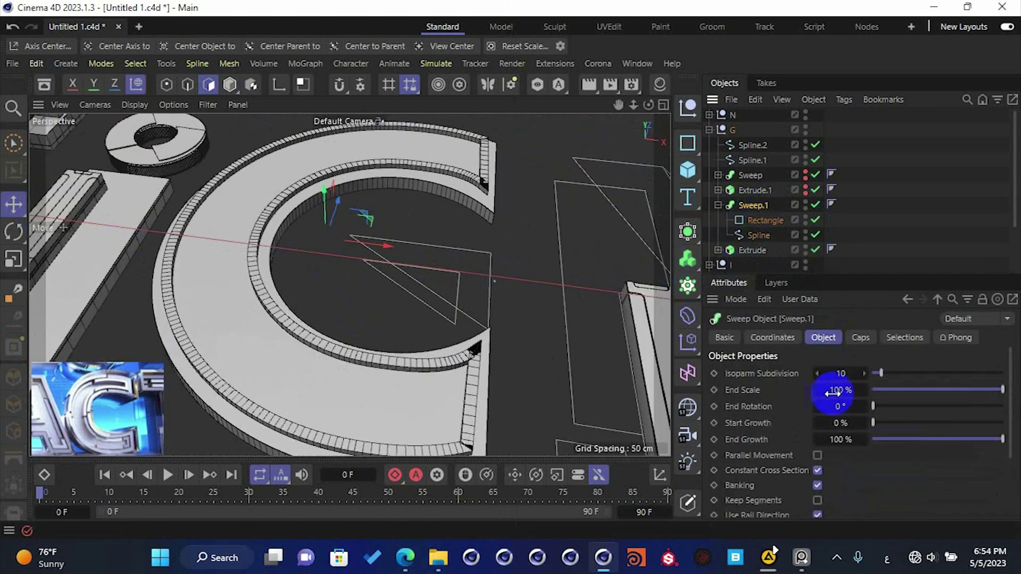
pyautogui.moveTo(885, 420); pyautogui.dragTo(884, 422)
pyautogui.moveTo(966, 438); pyautogui.dragTo(891, 439)
pyautogui.moveTo(761, 205); pyautogui.dragTo(767, 197)
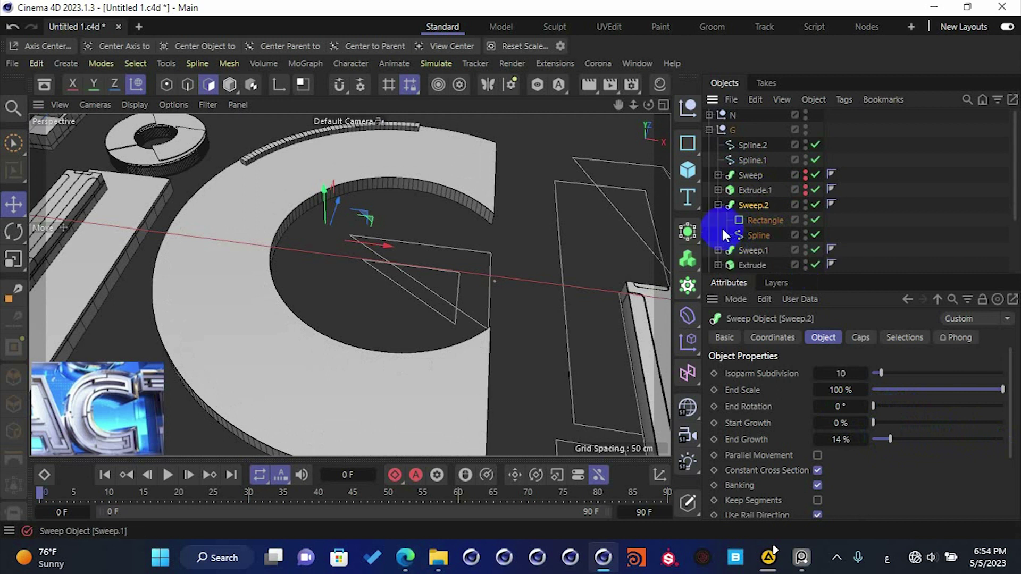
# - Adjust the Start Growth and End Growth of Sweep.2 to form a rim segment along the left outer curve of the G
pyautogui.click(719, 206)
pyautogui.moveTo(875, 422); pyautogui.dragTo(892, 437)
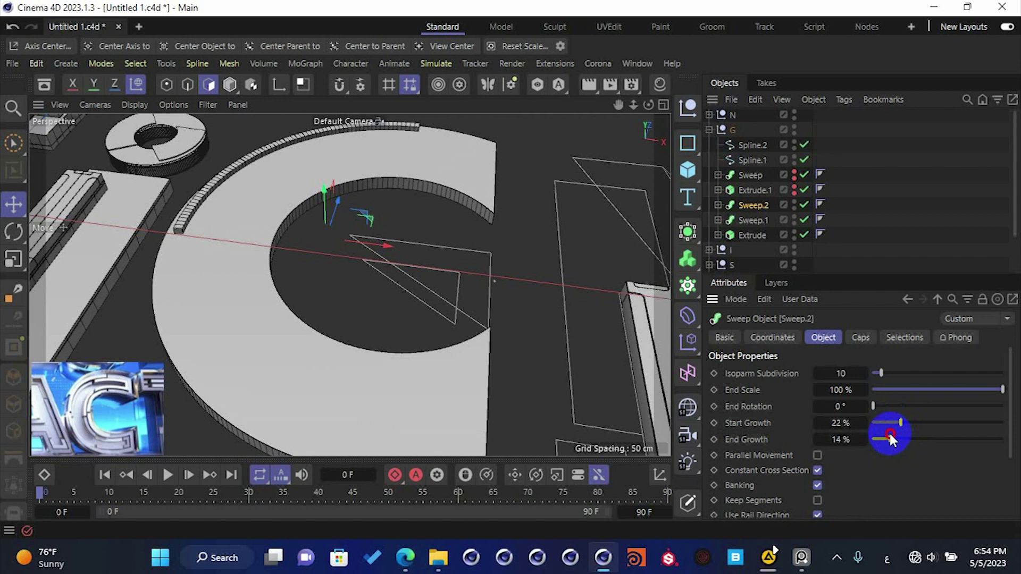
pyautogui.moveTo(880, 437)
pyautogui.mouseDown()
pyautogui.moveTo(864, 437)
pyautogui.moveTo(891, 438)
pyautogui.mouseUp()
pyautogui.moveTo(907, 424); pyautogui.dragTo(909, 425)
pyautogui.keyDown('alt'); pyautogui.moveTo(502, 261); pyautogui.dragTo(468, 267); pyautogui.keyUp('alt')
# - Duplicate Sweep.2 and set the copy to Start Growth 33% and End Growth 30% for a short lower-left rim segment
pyautogui.keyDown('ctrl'); pyautogui.moveTo(748, 203); pyautogui.dragTo(761, 194); pyautogui.keyUp('ctrl')
pyautogui.click(864, 425)
pyautogui.click(865, 425)
pyautogui.click(864, 425)
pyautogui.click(865, 425)
pyautogui.click(864, 425)
pyautogui.moveTo(859, 437); pyautogui.dragTo(820, 440)
pyautogui.moveTo(882, 440); pyautogui.dragTo(916, 424)
# - Duplicate the short Sweep, adjust its growth range to cover the bottom outer curve and lower end edge, and save the project
pyautogui.moveTo(758, 201); pyautogui.dragTo(765, 198)
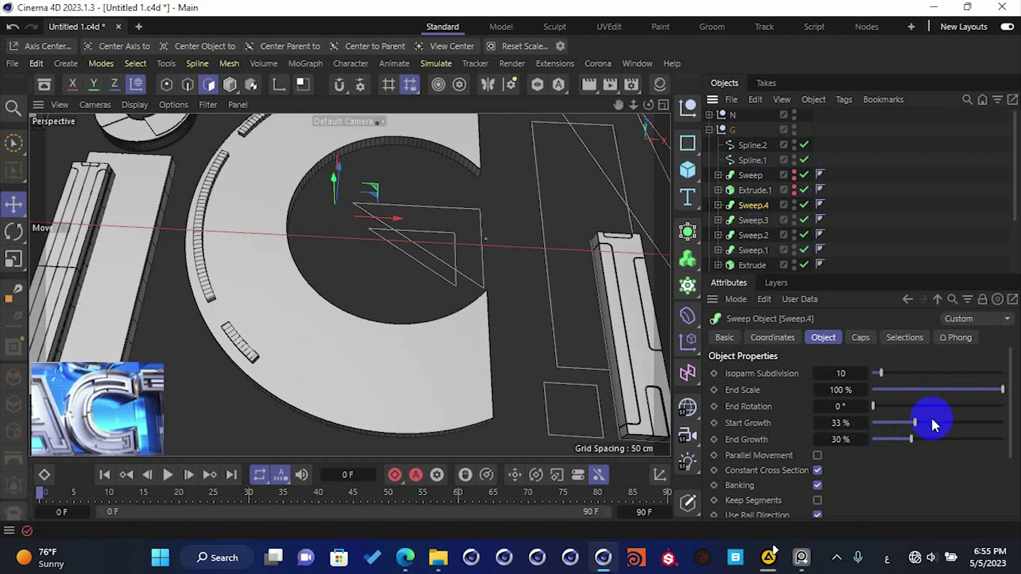
pyautogui.moveTo(920, 421)
pyautogui.mouseDown()
pyautogui.moveTo(931, 423)
pyautogui.moveTo(913, 439)
pyautogui.moveTo(937, 423)
pyautogui.mouseUp()
pyautogui.hotkey('ctrl', 's')
# - Add two more Sweep copies for the lower and left inner curve, the second with Start Growth 71% and End Growth 64%, and save
pyautogui.keyDown('ctrl'); pyautogui.moveTo(755, 205); pyautogui.dragTo(764, 198); pyautogui.keyUp('ctrl')
pyautogui.moveTo(936, 424)
pyautogui.mouseDown()
pyautogui.moveTo(948, 421)
pyautogui.moveTo(910, 437)
pyautogui.moveTo(942, 436)
pyautogui.moveTo(954, 424)
pyautogui.mouseUp()
pyautogui.keyDown('ctrl'); pyautogui.moveTo(761, 204); pyautogui.dragTo(763, 200); pyautogui.keyUp('ctrl')
pyautogui.moveTo(954, 423)
pyautogui.mouseDown()
pyautogui.moveTo(969, 423)
pyautogui.moveTo(957, 441)
pyautogui.mouseUp()
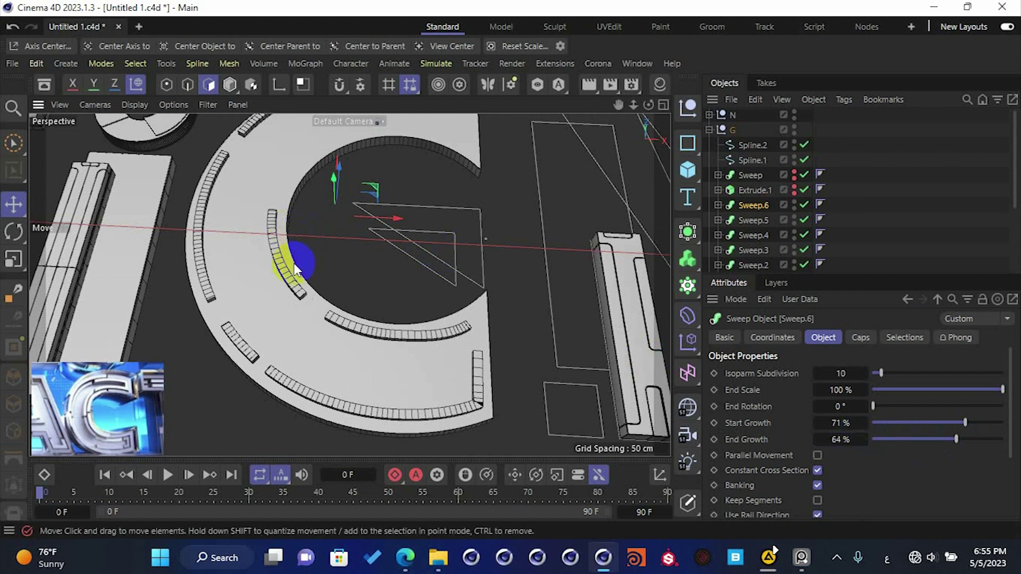
pyautogui.keyDown('alt'); pyautogui.moveTo(299, 263); pyautogui.dragTo(305, 334, button='middle'); pyautogui.keyUp('alt')
pyautogui.hotkey('ctrl', 's')
# - Duplicate Sweep.6 and set the copy to Start Growth 81% and End Growth 73% for an upper inner curve segment
pyautogui.keyDown('ctrl'); pyautogui.moveTo(748, 202); pyautogui.dragTo(762, 197); pyautogui.keyUp('ctrl')
pyautogui.moveTo(860, 420); pyautogui.dragTo(826, 438)
pyautogui.click(817, 439)
pyautogui.click(864, 440)
pyautogui.hotkey('ctrl', 's')
pyautogui.click(861, 423)
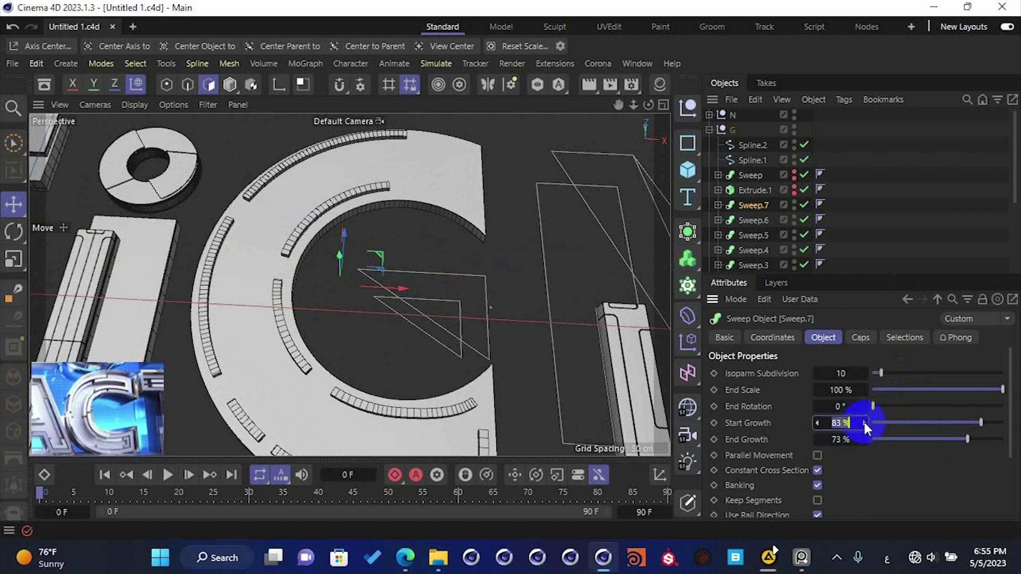
pyautogui.click(865, 422)
pyautogui.click(865, 422)
pyautogui.click(865, 422)
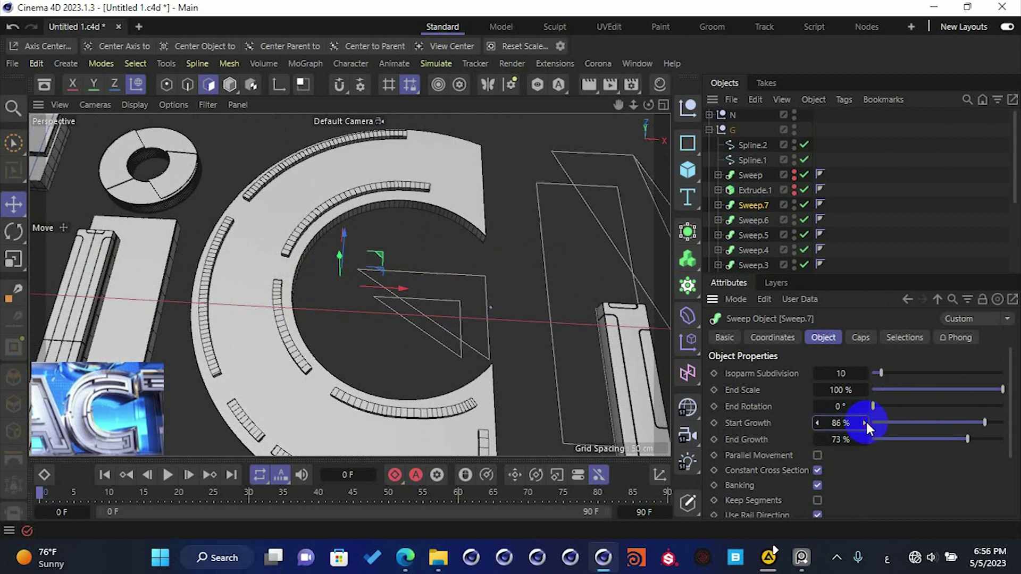
pyautogui.click(817, 423)
pyautogui.click(817, 423)
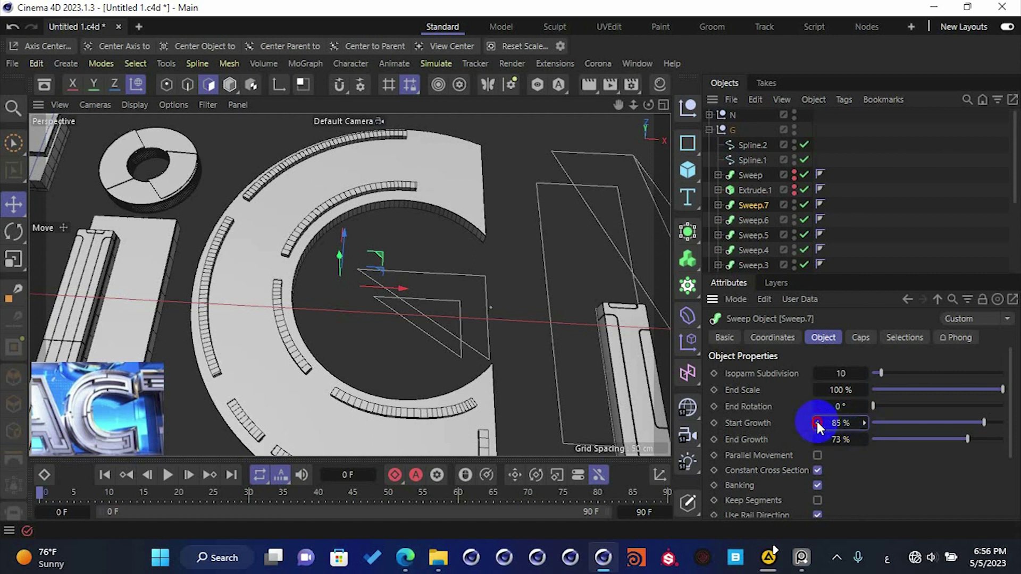
pyautogui.click(817, 423)
pyautogui.click(817, 422)
pyautogui.click(817, 423)
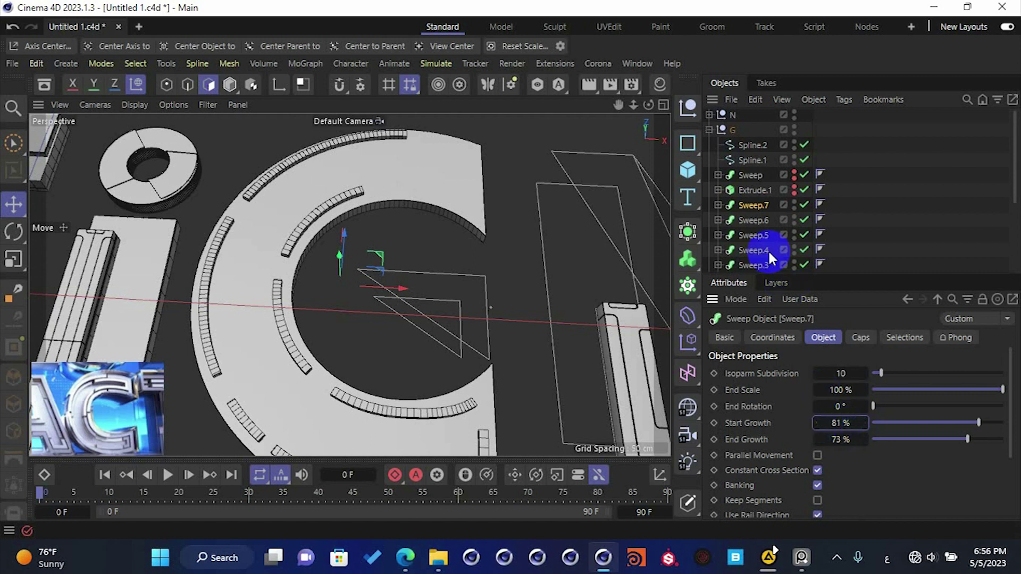
# - Duplicate Sweep.7 and set the copy to Start Growth 94% and End Growth 90% along the upper end edge of the G
pyautogui.moveTo(751, 206); pyautogui.dragTo(765, 201)
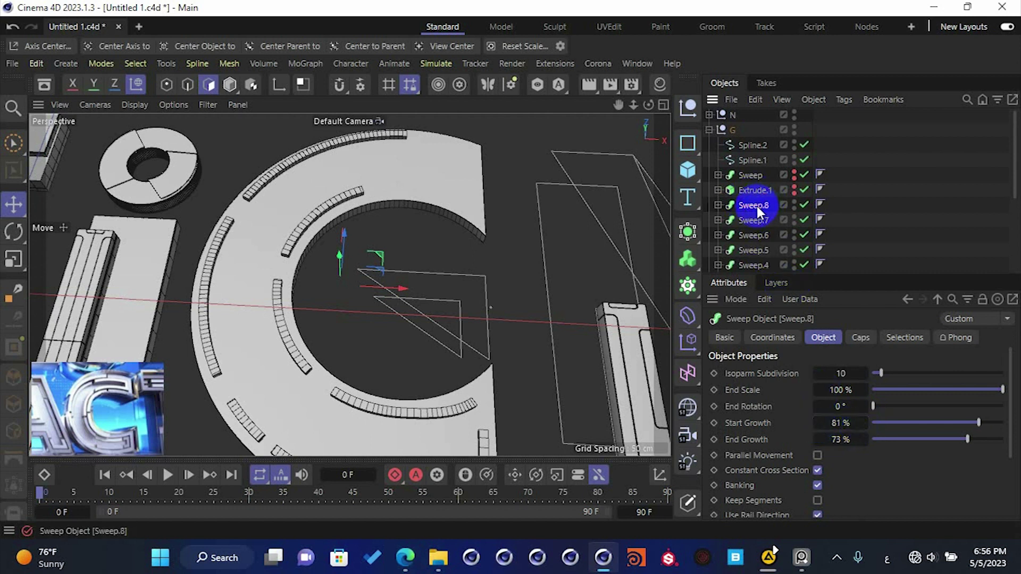
pyautogui.click(864, 423)
pyautogui.click(865, 423)
pyautogui.click(864, 423)
pyautogui.click(865, 423)
pyautogui.click(864, 423)
pyautogui.click(864, 423)
pyautogui.click(865, 423)
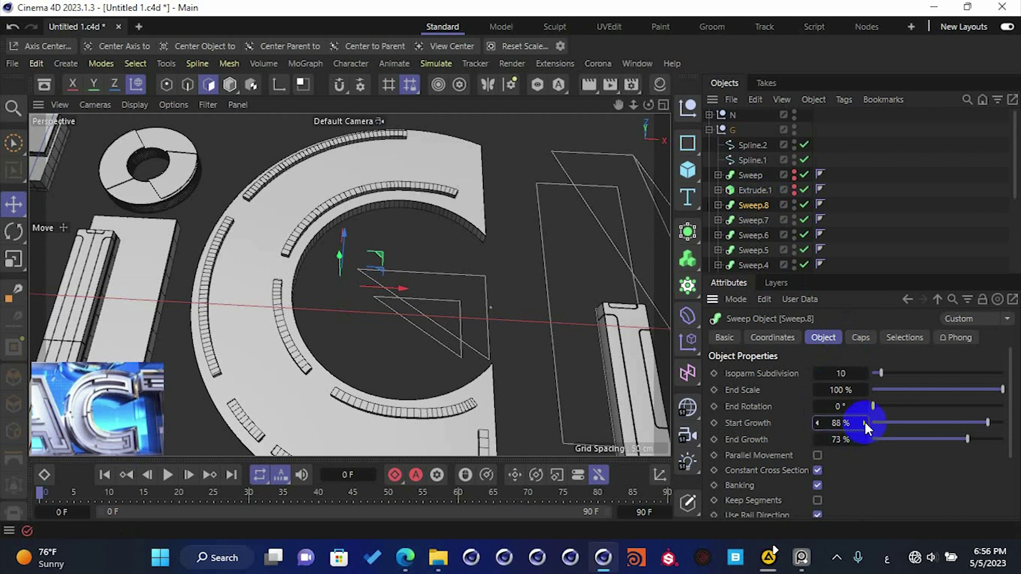
pyautogui.click(864, 423)
pyautogui.click(864, 423)
pyautogui.click(864, 423)
pyautogui.click(864, 423)
pyautogui.click(864, 423)
pyautogui.click(864, 423)
pyautogui.click(862, 439)
pyautogui.click(862, 439)
pyautogui.click(818, 439)
pyautogui.click(819, 439)
pyautogui.click(818, 439)
pyautogui.click(818, 439)
pyautogui.click(818, 439)
pyautogui.click(818, 440)
pyautogui.click(818, 440)
pyautogui.click(863, 439)
pyautogui.click(863, 439)
pyautogui.click(863, 438)
pyautogui.click(863, 438)
pyautogui.moveTo(863, 439); pyautogui.dragTo(863, 439)
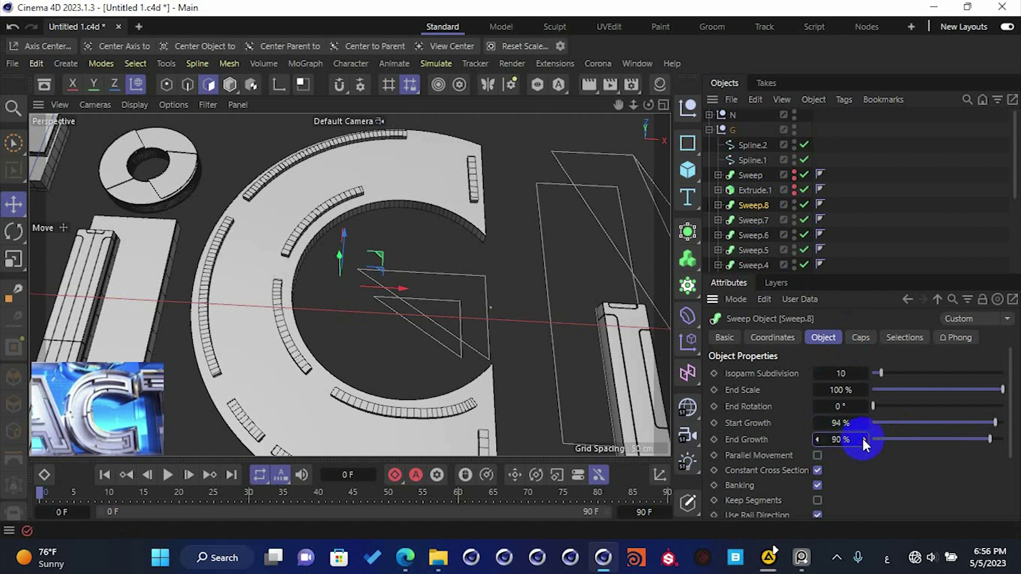
# - Extend Sweep.8 around both corners with Start Growth 97% and End Growth 84%, and save the project
pyautogui.click(863, 420)
pyautogui.click(863, 421)
pyautogui.click(863, 420)
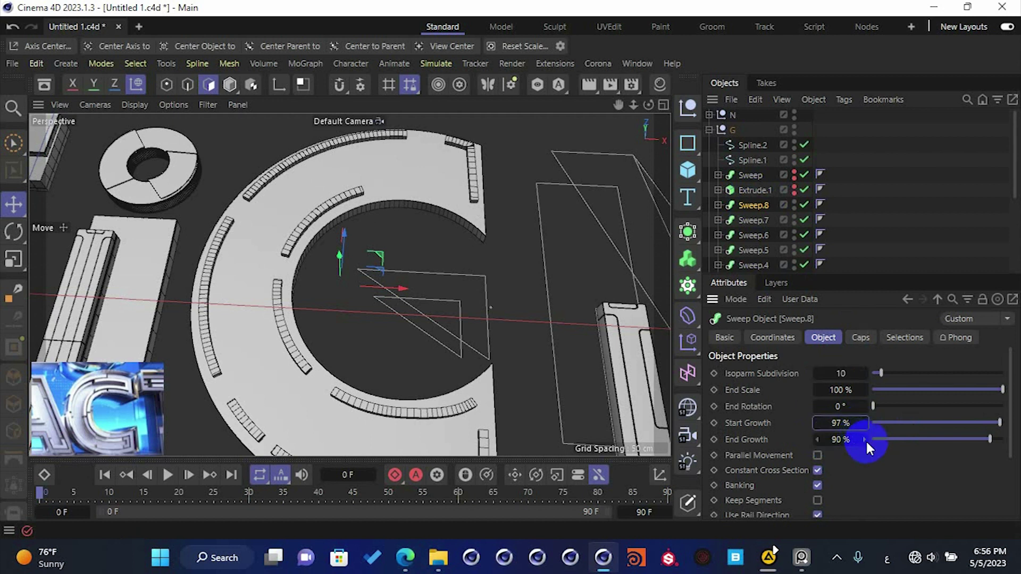
pyautogui.click(865, 440)
pyautogui.moveTo(838, 443); pyautogui.dragTo(865, 439)
pyautogui.hotkey('ctrl', 's')
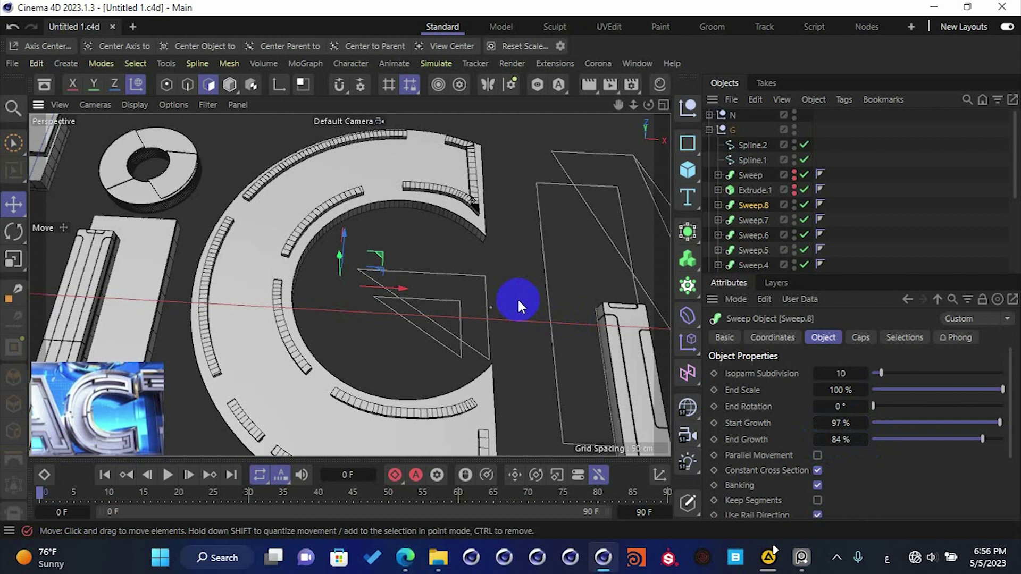
# - Make Extrude.1 of the G visible again and group Sweep.1 through Sweep.7 in a Null
pyautogui.scroll(-1, 518, 301)
pyautogui.keyDown('alt'); pyautogui.moveTo(503, 309); pyautogui.dragTo(518, 271, button='middle'); pyautogui.keyUp('alt')
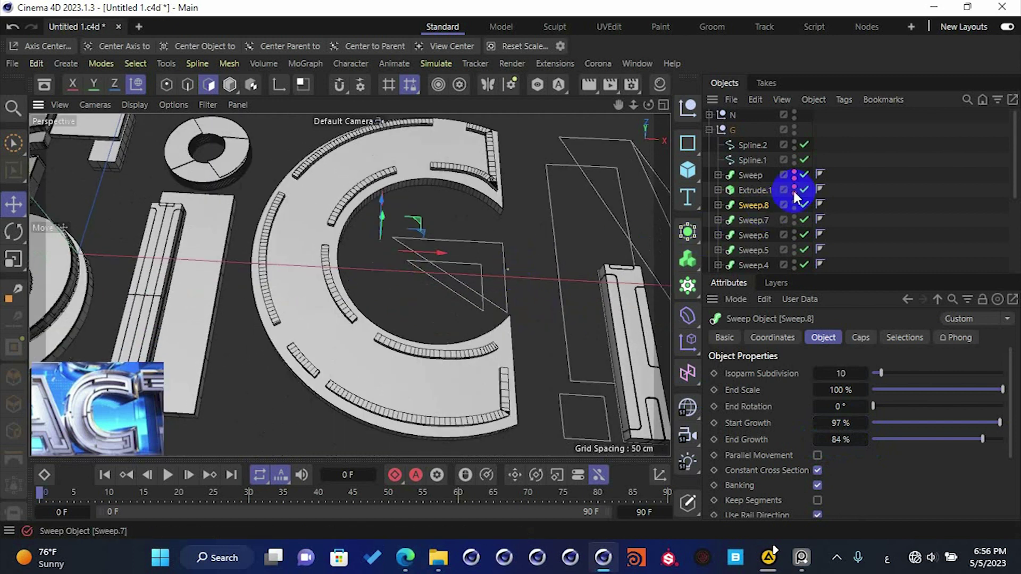
pyautogui.keyDown('alt'); pyautogui.moveTo(570, 320); pyautogui.dragTo(468, 334); pyautogui.keyUp('alt')
pyautogui.click(748, 218)
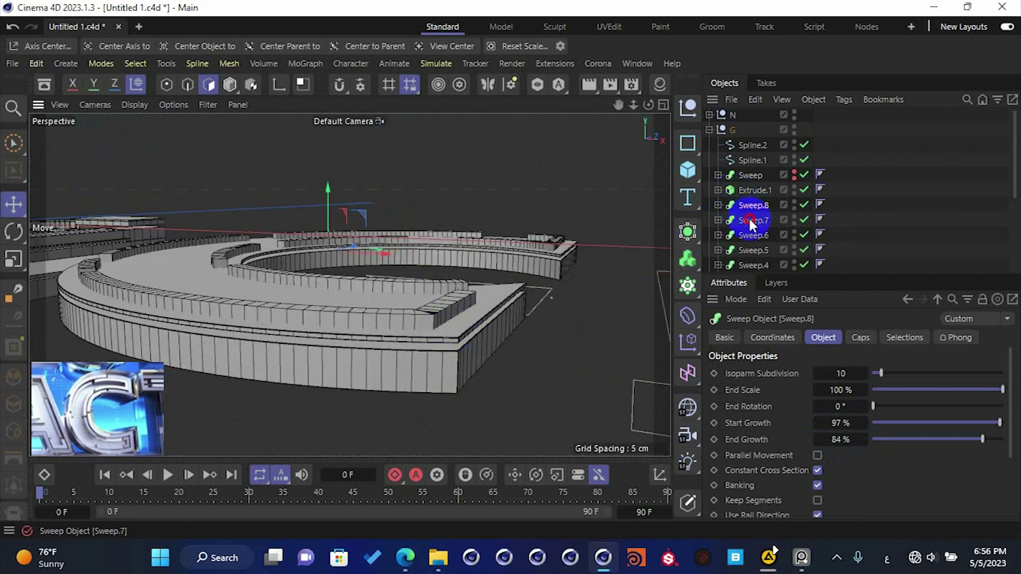
pyautogui.scroll(-3, 750, 221)
pyautogui.keyDown('shift'); pyautogui.click(754, 221); pyautogui.keyUp('shift')
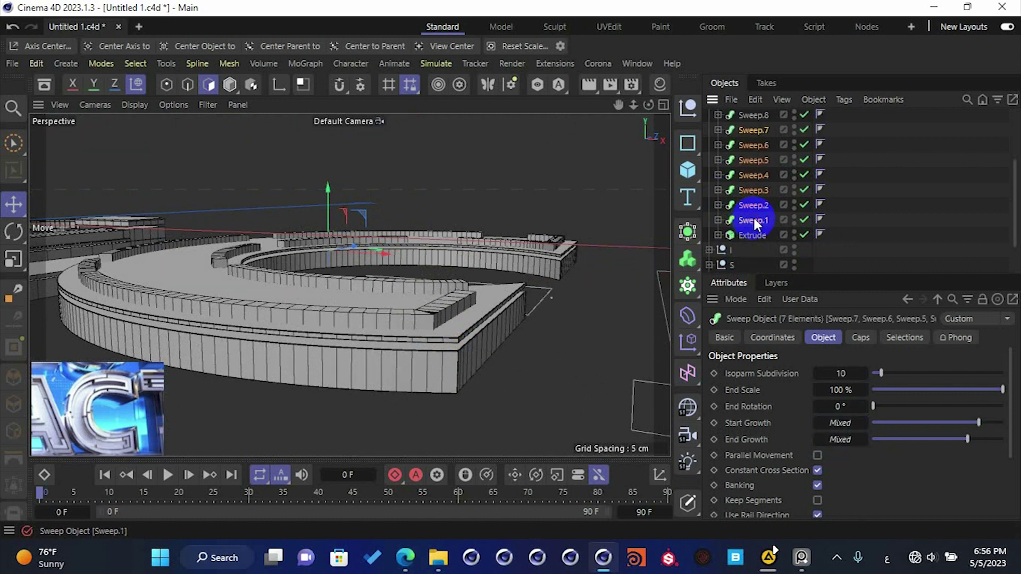
pyautogui.hotkey('alt', 'g')
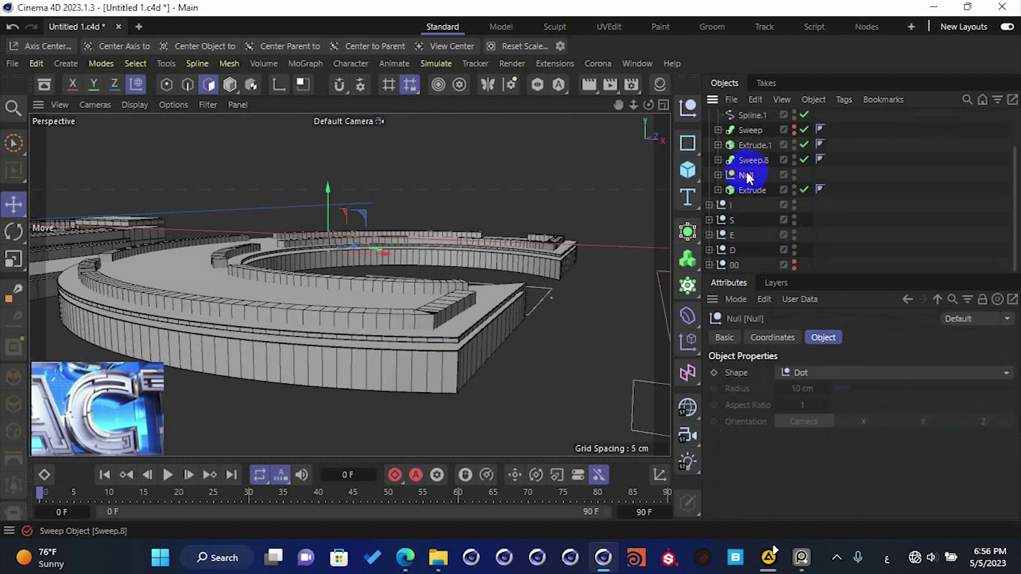
# - Put Sweep.8 into the Null with the other rim segments and raise the Null slightly
pyautogui.moveTo(332, 211); pyautogui.dragTo(332, 208)
pyautogui.hotkey('ctrl', 'z')
pyautogui.moveTo(755, 161); pyautogui.dragTo(748, 175)
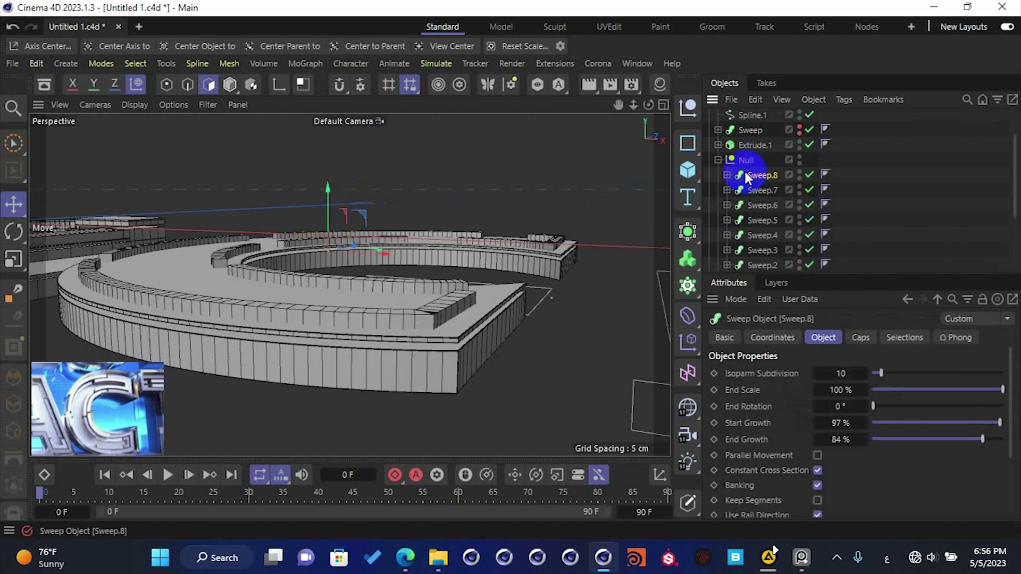
pyautogui.click(718, 160)
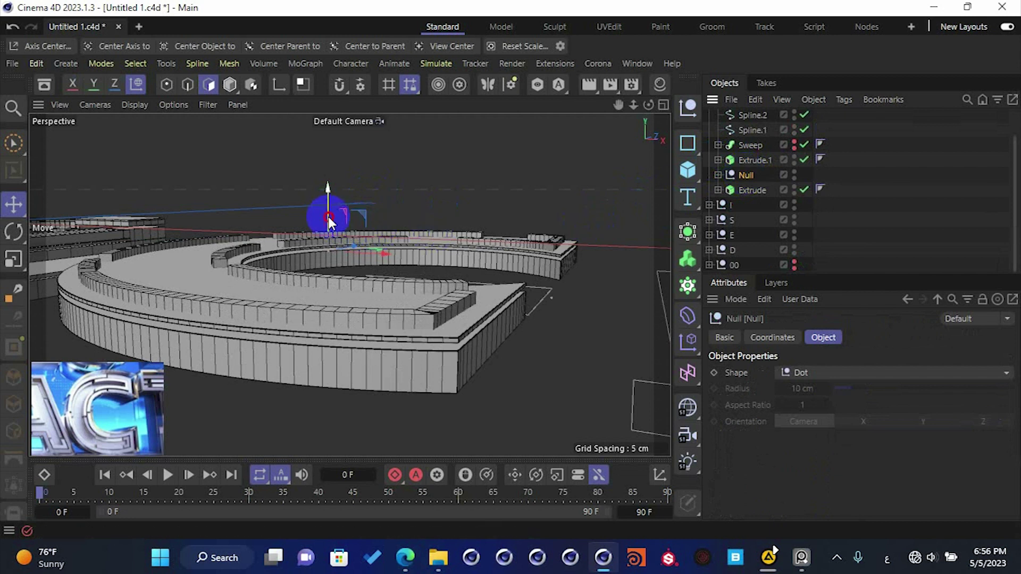
pyautogui.moveTo(328, 217); pyautogui.dragTo(329, 214)
# - Select Sweep.1 through Sweep.8 in the Null and set their cap bevel Size to 0.5 cm
pyautogui.click(718, 175)
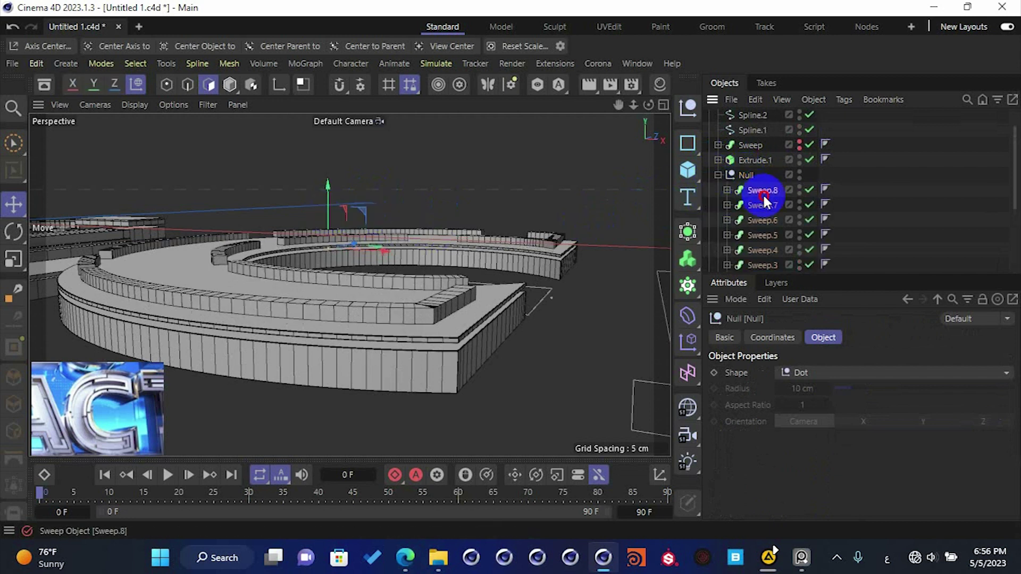
pyautogui.click(764, 192)
pyautogui.scroll(-3, 764, 193)
pyautogui.keyDown('shift'); pyautogui.click(761, 206); pyautogui.keyUp('shift')
pyautogui.click(860, 337)
pyautogui.click(822, 462)
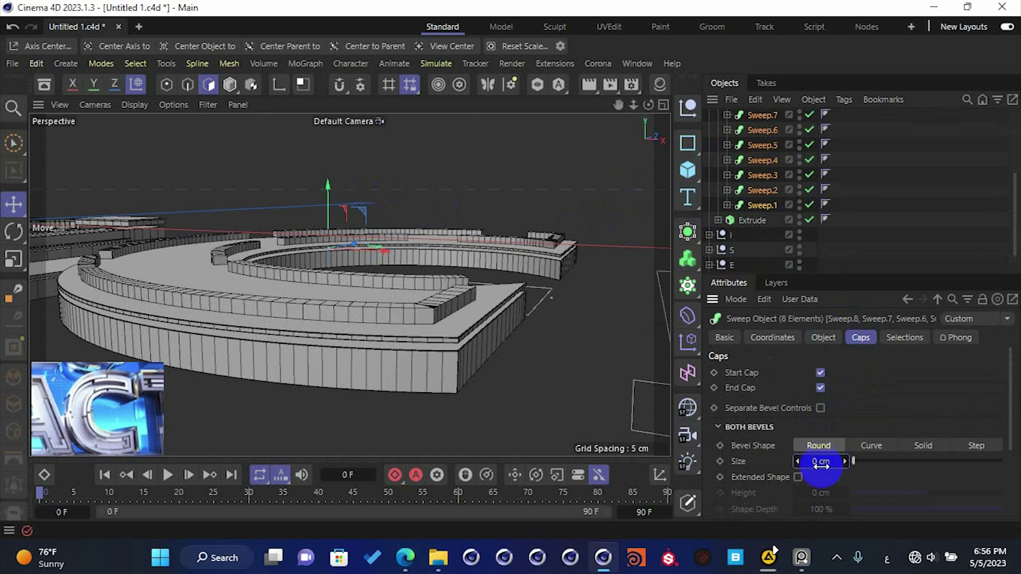
pyautogui.click(822, 463)
pyautogui.write('0.05')
pyautogui.press('Return')
pyautogui.click(824, 462)
pyautogui.write('0.5')
pyautogui.press('Return')
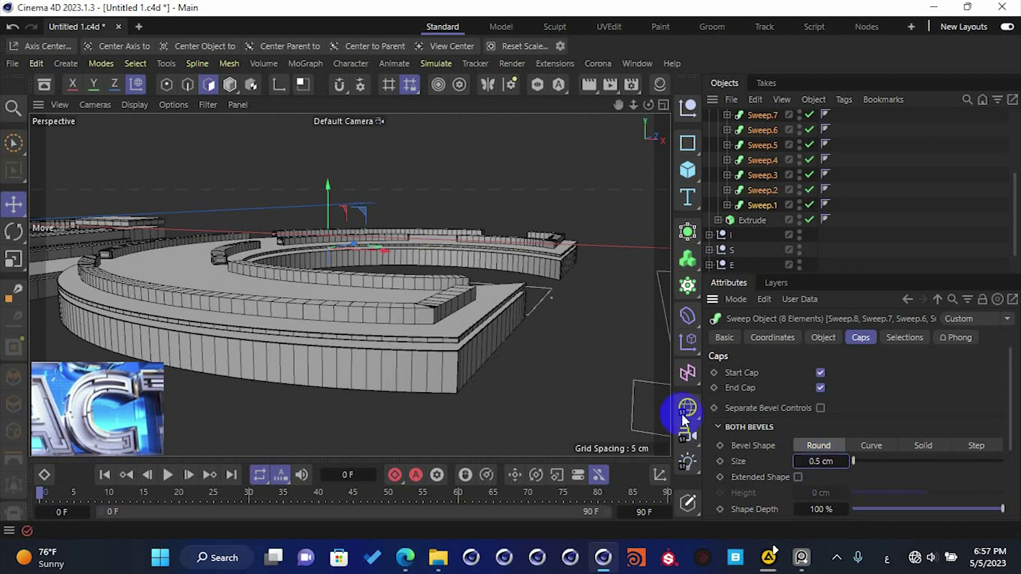
# - Inspect the rounded segment ends up close and change the cap bevel Size of the eight Sweeps to 0.05 cm
pyautogui.scroll(2, 755, 209)
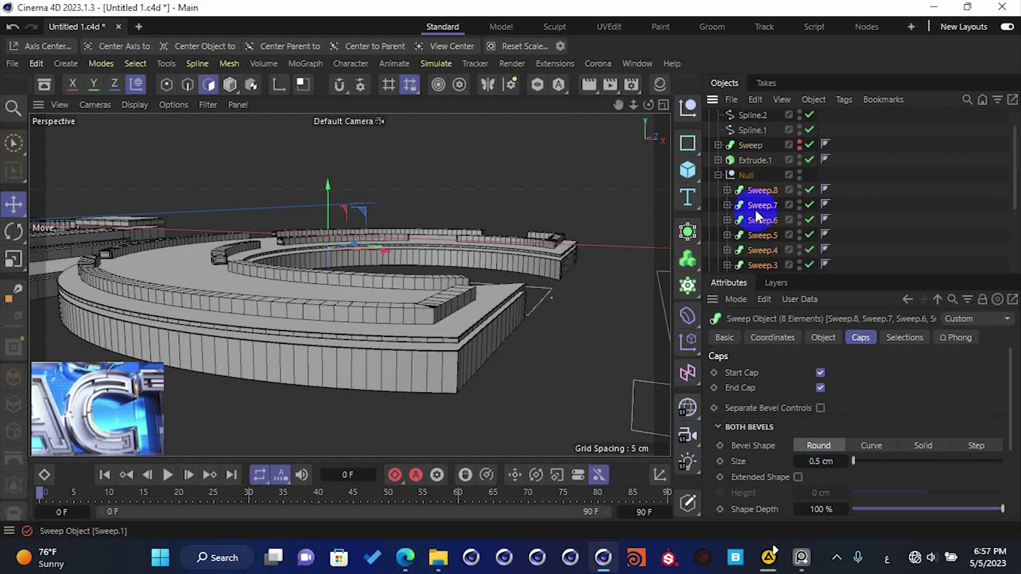
pyautogui.keyDown('alt'); pyautogui.moveTo(136, 253); pyautogui.dragTo(241, 268); pyautogui.keyUp('alt')
pyautogui.scroll(5, 161, 261)
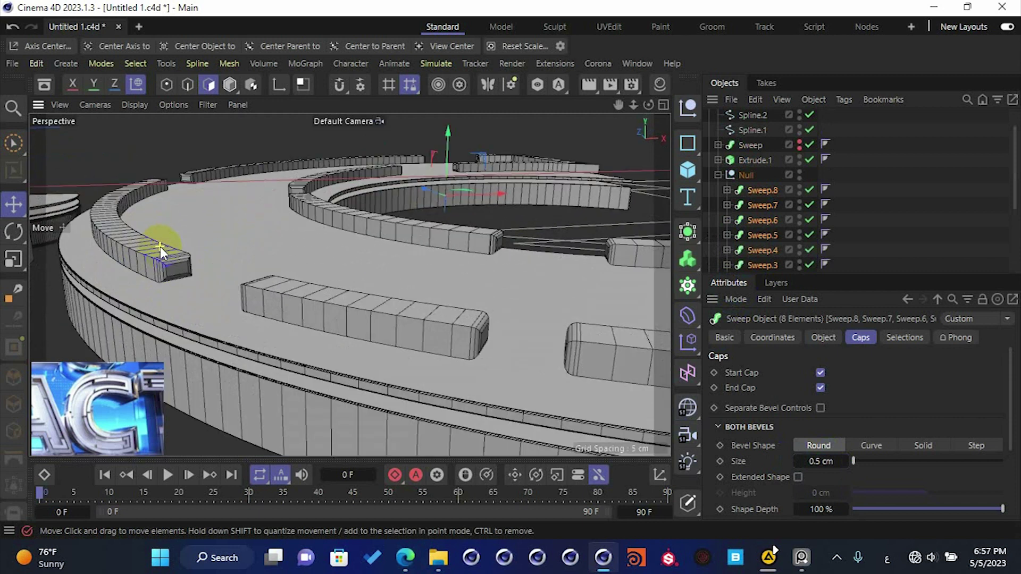
pyautogui.keyDown('alt'); pyautogui.moveTo(158, 247); pyautogui.dragTo(194, 247); pyautogui.keyUp('alt')
pyautogui.scroll(5, 173, 250)
pyautogui.scroll(-3, 174, 250)
pyautogui.click(822, 462)
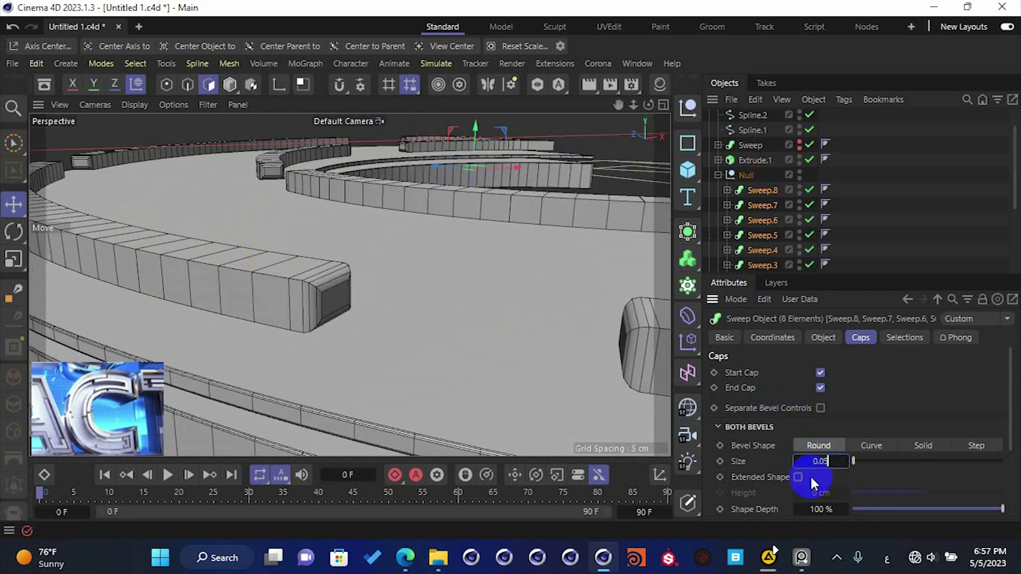
# - Set the selected sweeps' cap bevel size to 0.05 cm and enable rounding on Sweep.8's rectangle profile
pyautogui.press('Return')
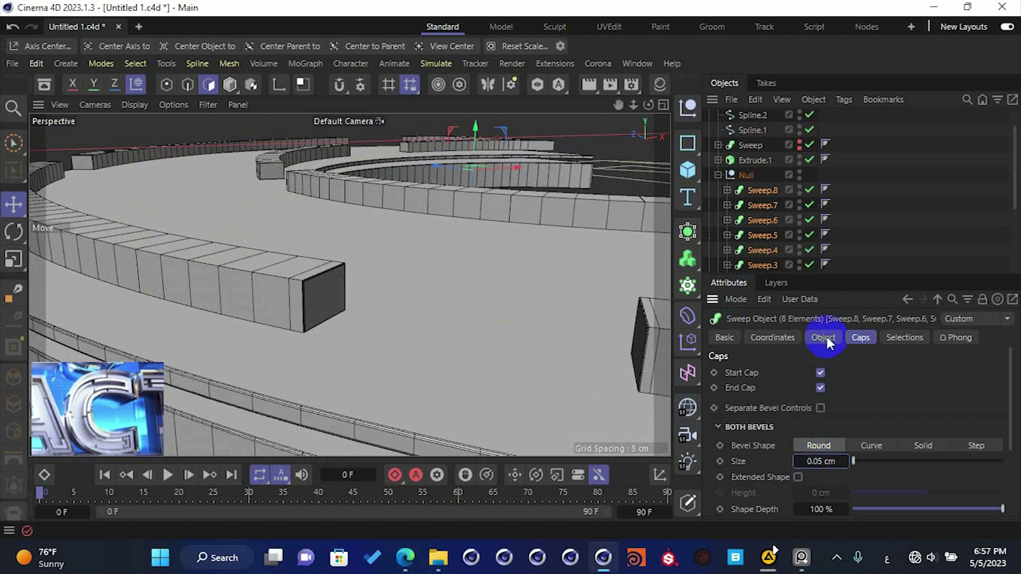
pyautogui.click(825, 336)
pyautogui.click(727, 190)
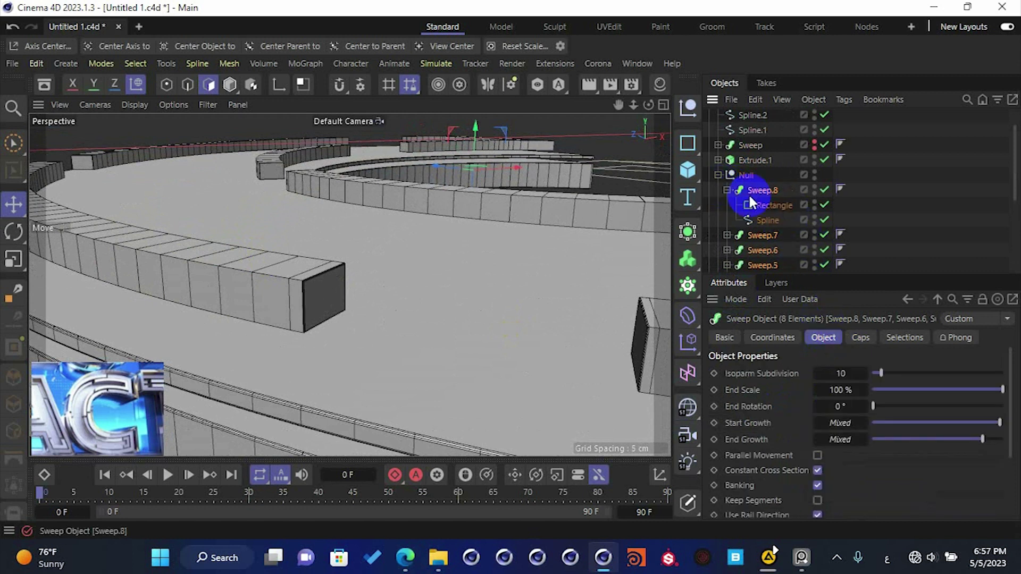
pyautogui.click(766, 205)
pyautogui.click(809, 407)
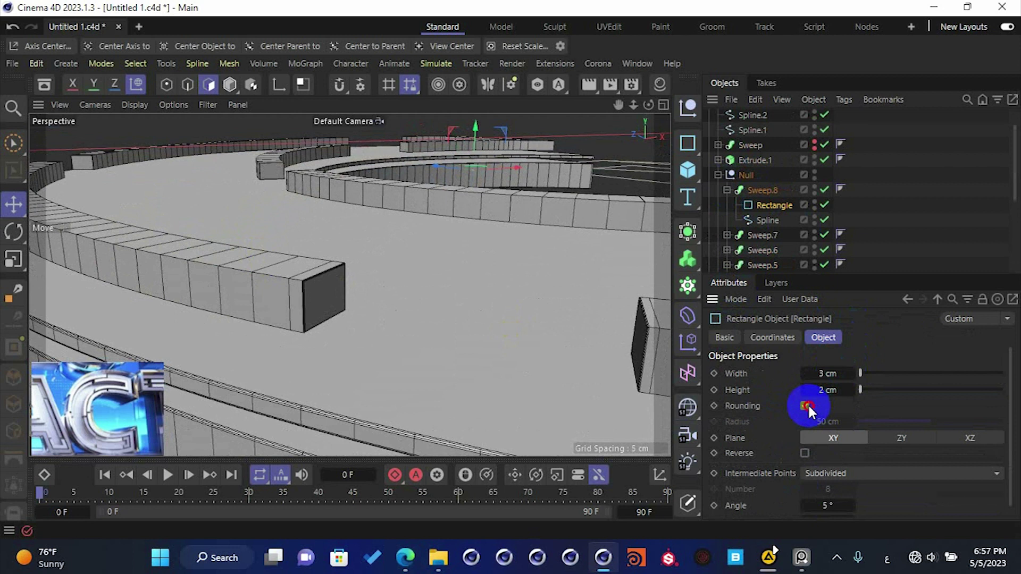
# - Reduce the rounding radius of Sweep.8's rectangle to 0.2 cm and switch the viewport to Gouraud shading
pyautogui.scroll(5, 479, 144)
pyautogui.keyDown('alt'); pyautogui.moveTo(398, 155); pyautogui.dragTo(468, 322); pyautogui.keyUp('alt')
pyautogui.scroll(3, 380, 308)
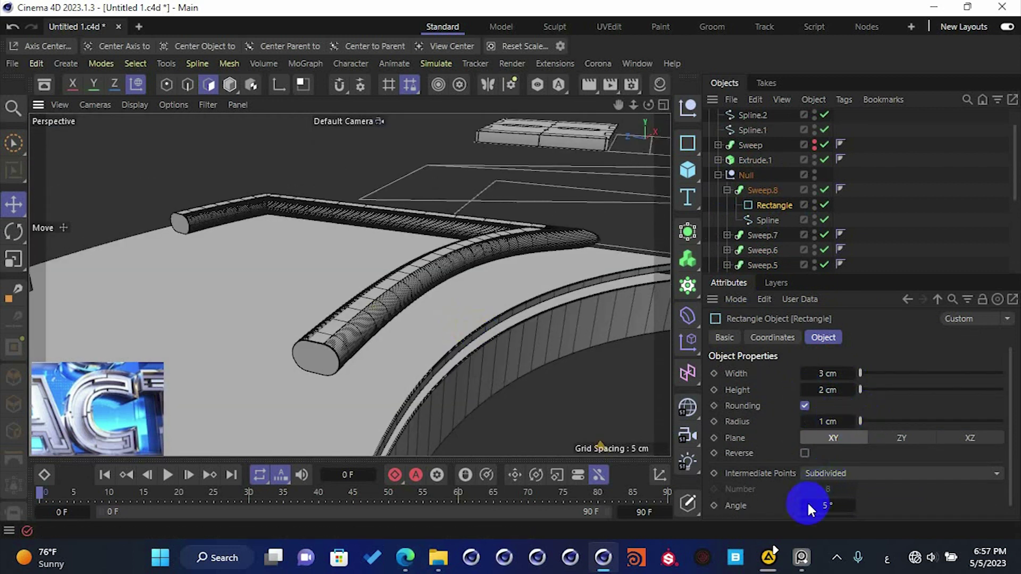
pyautogui.keyDown('alt'); pyautogui.click(806, 423); pyautogui.keyUp('alt')
pyautogui.keyDown('alt'); pyautogui.click(805, 423); pyautogui.keyUp('alt')
pyautogui.keyDown('alt'); pyautogui.click(805, 423); pyautogui.keyUp('alt')
pyautogui.keyDown('alt'); pyautogui.click(805, 422); pyautogui.keyUp('alt')
pyautogui.keyDown('alt'); pyautogui.click(805, 422); pyautogui.keyUp('alt')
pyautogui.keyDown('alt'); pyautogui.click(805, 423); pyautogui.keyUp('alt')
pyautogui.keyDown('alt'); pyautogui.click(805, 423); pyautogui.keyUp('alt')
pyautogui.press('n')
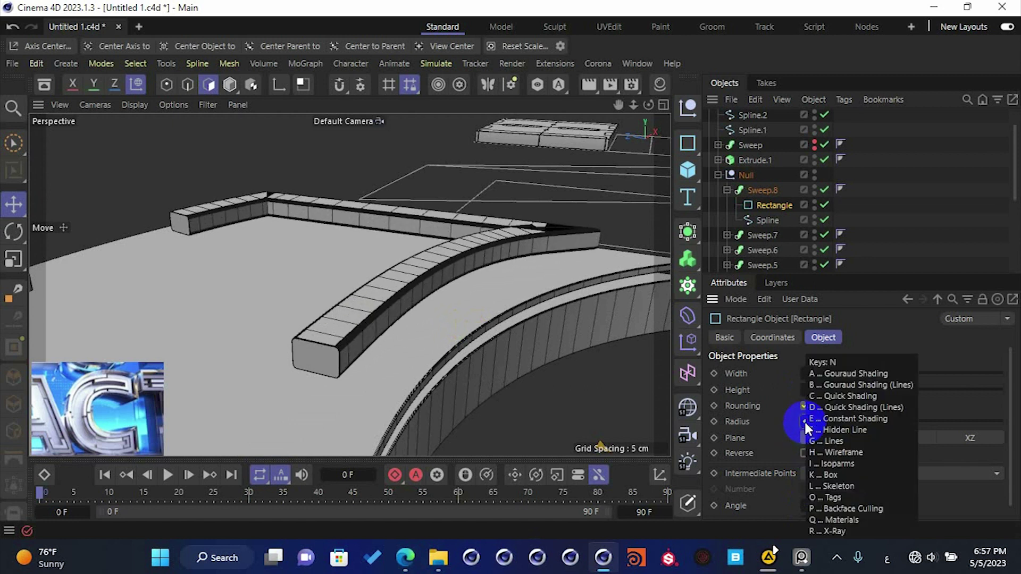
pyautogui.press('a')
pyautogui.click(805, 420)
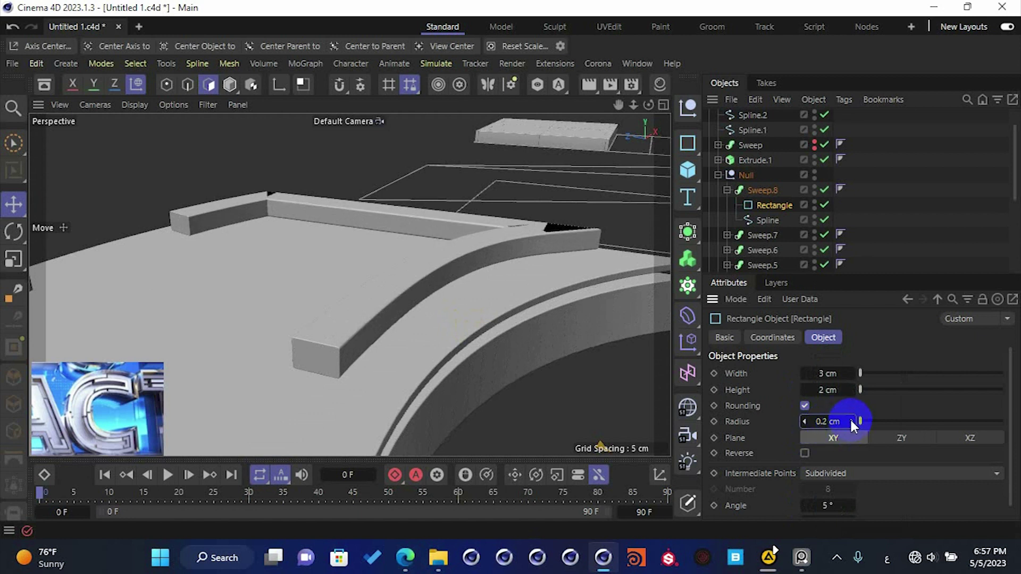
pyautogui.keyDown('alt'); pyautogui.moveTo(491, 291); pyautogui.dragTo(444, 319); pyautogui.keyUp('alt')
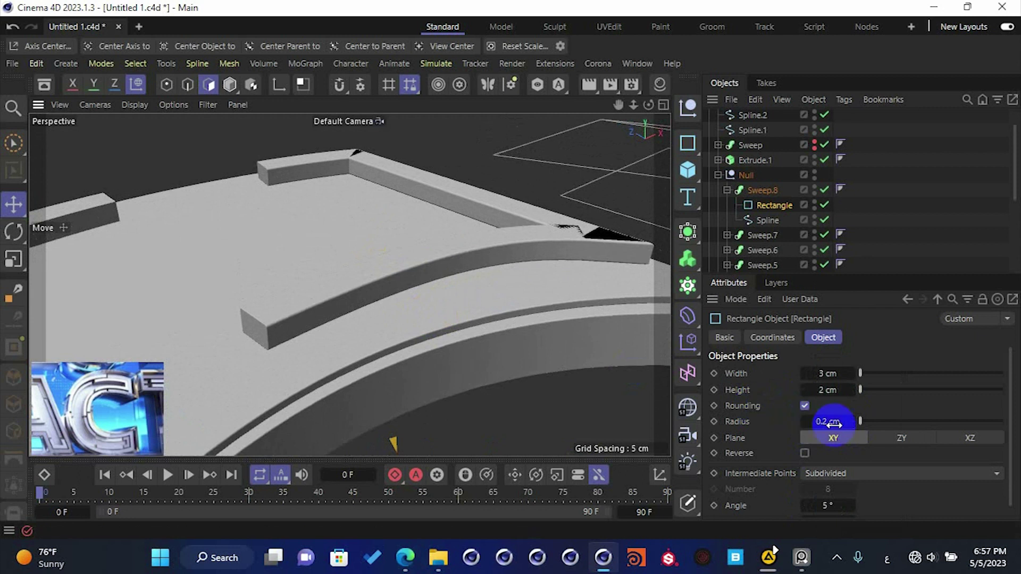
# - Try rounding radii of 0.05, 0.1, 0.2 and 0.15 cm on Sweep.8's rectangle
pyautogui.doubleClick(819, 423)
pyautogui.write('0.05')
pyautogui.press('Return')
pyautogui.doubleClick(818, 422)
pyautogui.write('0.1')
pyautogui.press('Return')
pyautogui.doubleClick(818, 423)
pyautogui.write('.2')
pyautogui.press('Return')
pyautogui.doubleClick(818, 423)
pyautogui.write('0')
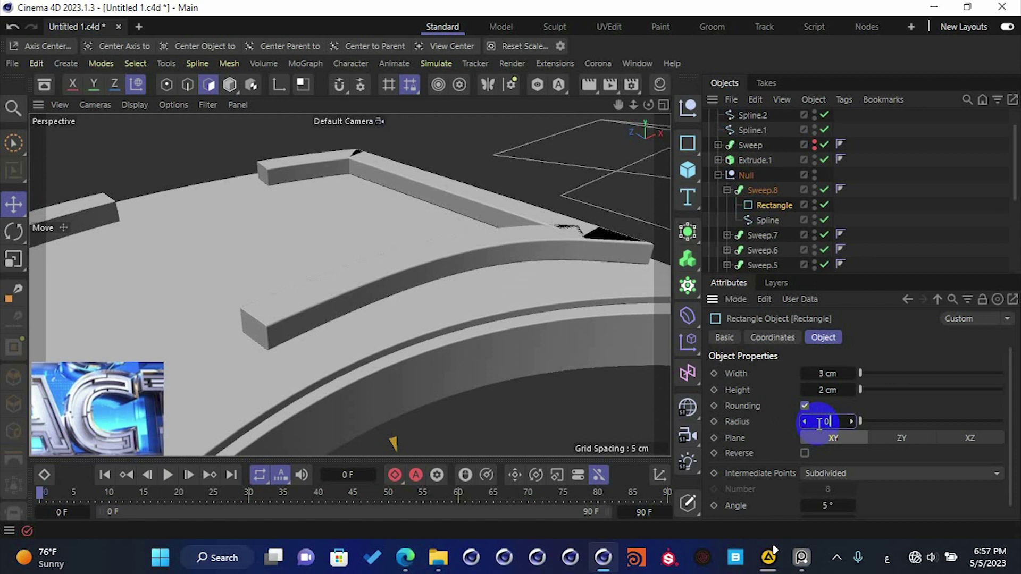
pyautogui.write('.15')
pyautogui.press('Return')
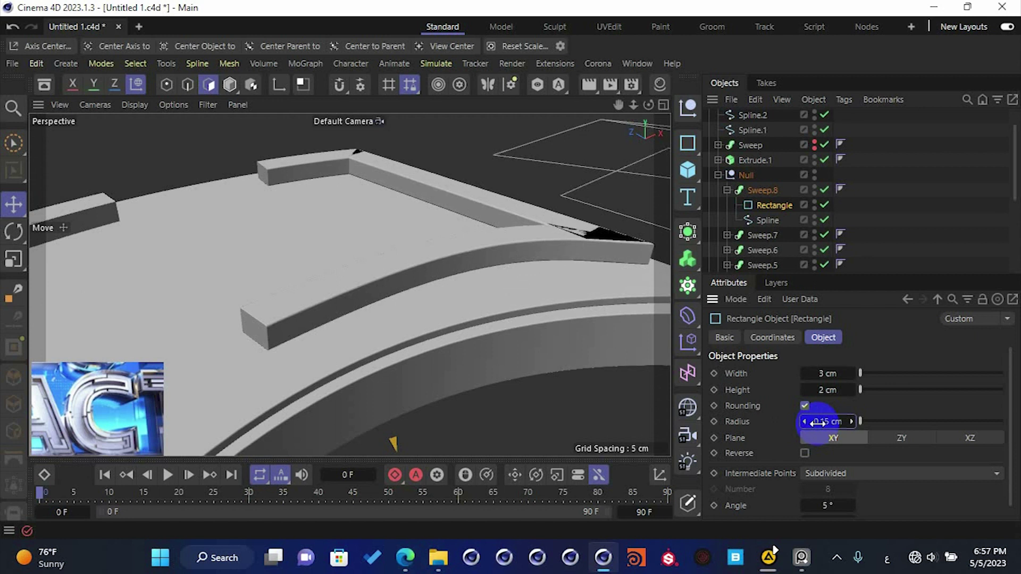
# - Set the rounding radius of Sweep.8's rectangle to 0.1 cm and save the scene
pyautogui.keyDown('alt'); pyautogui.moveTo(255, 295); pyautogui.dragTo(391, 260); pyautogui.keyUp('alt')
pyautogui.click(826, 421)
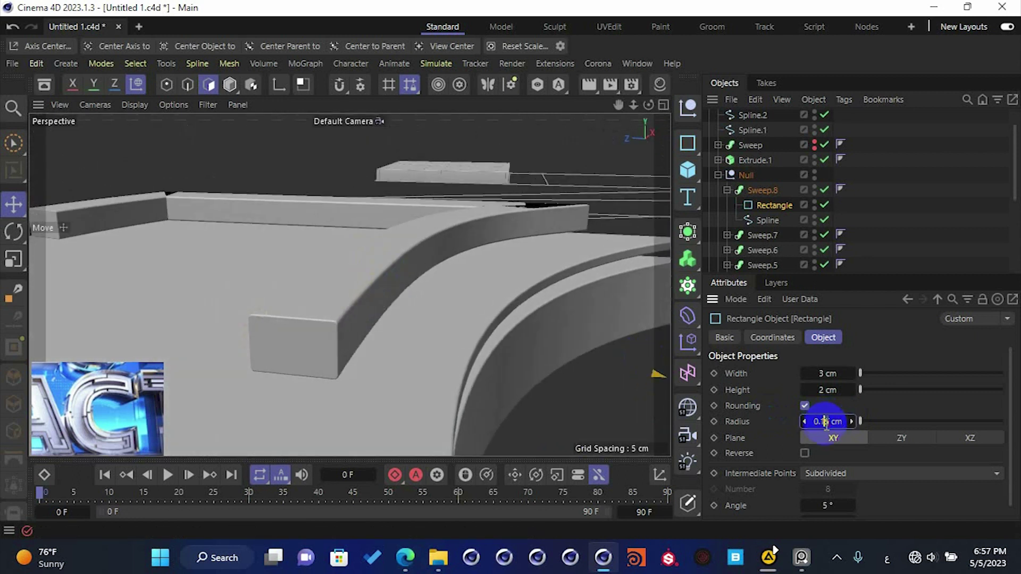
pyautogui.press('Delete')
pyautogui.press('Return')
pyautogui.hotkey('ctrl', 's')
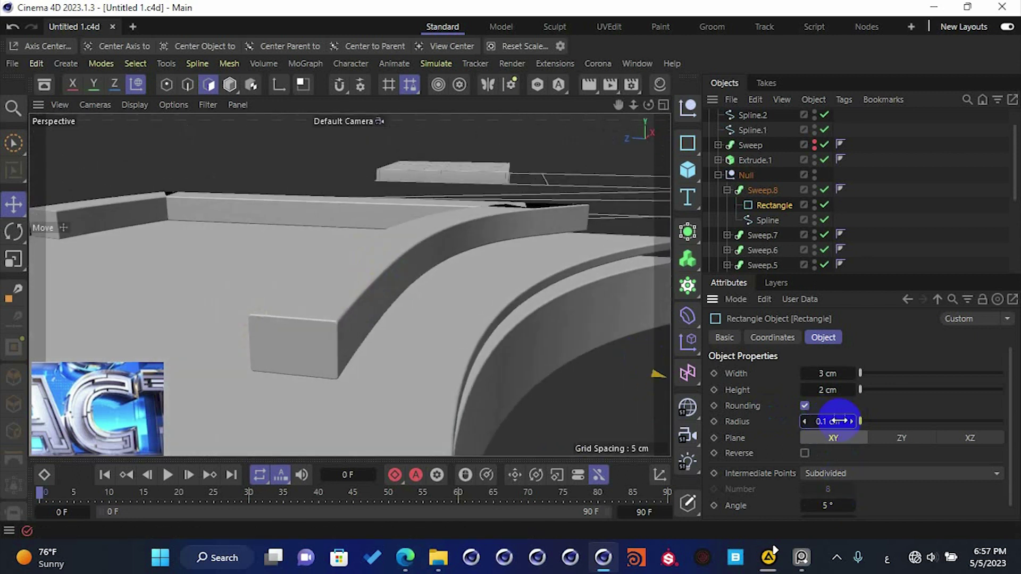
# - Expand Sweep.7 through Sweep.1 in the object hierarchy to expose their rectangle profiles
pyautogui.click(726, 189)
pyautogui.click(726, 205)
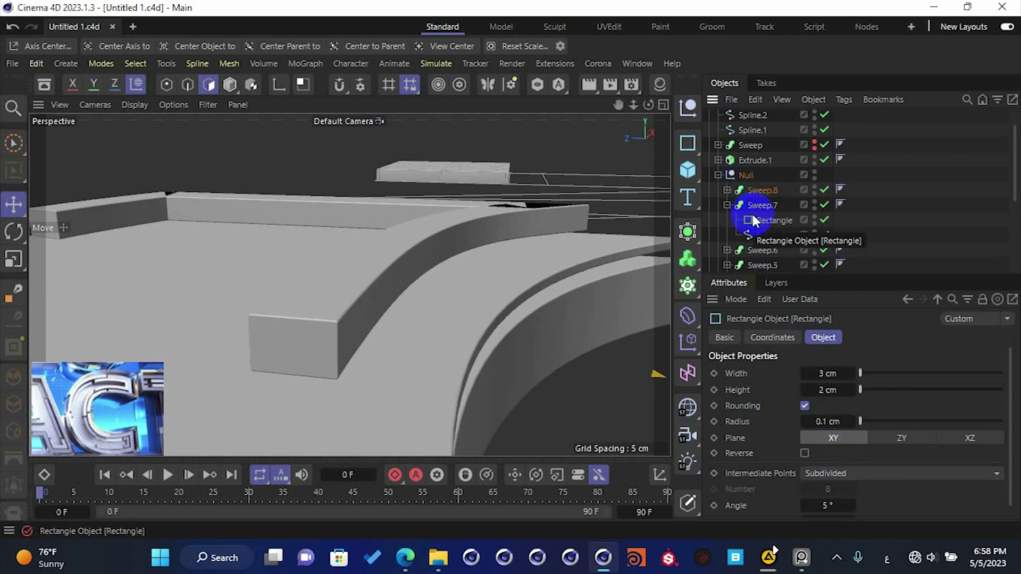
pyautogui.hotkey('ctrl', 'Tab')
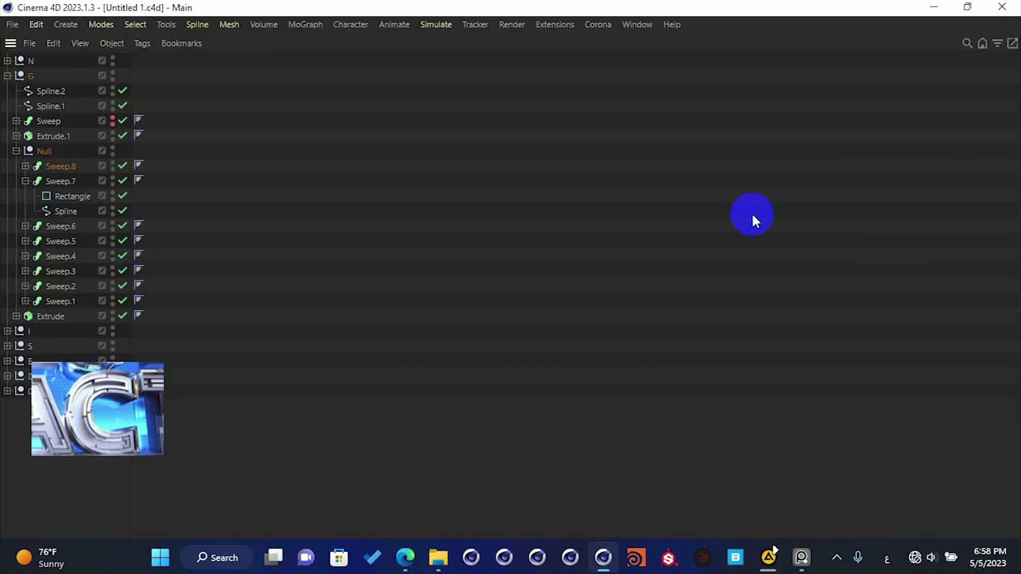
pyautogui.click(25, 226)
pyautogui.click(25, 271)
pyautogui.click(25, 316)
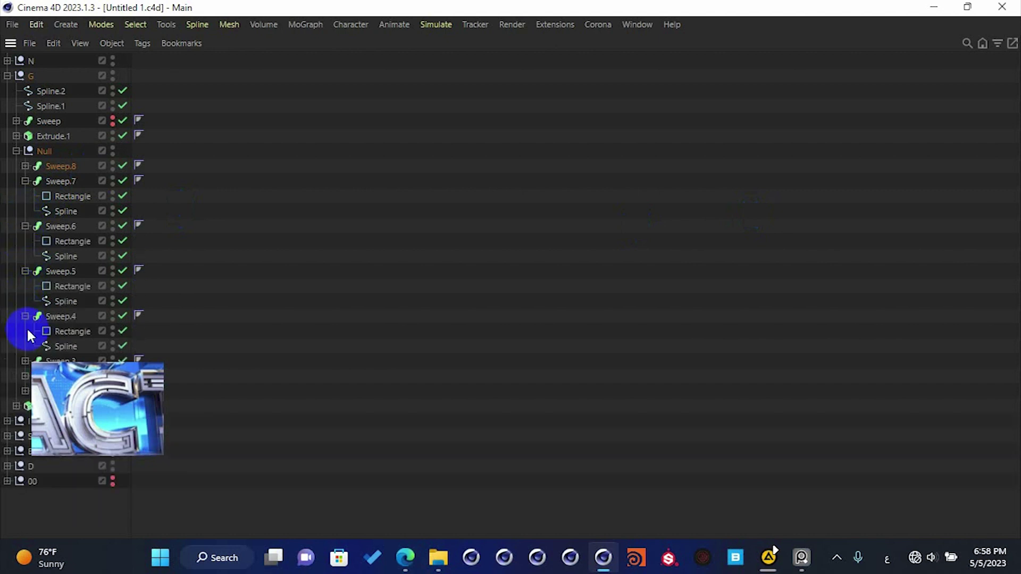
pyautogui.click(25, 360)
pyautogui.click(25, 405)
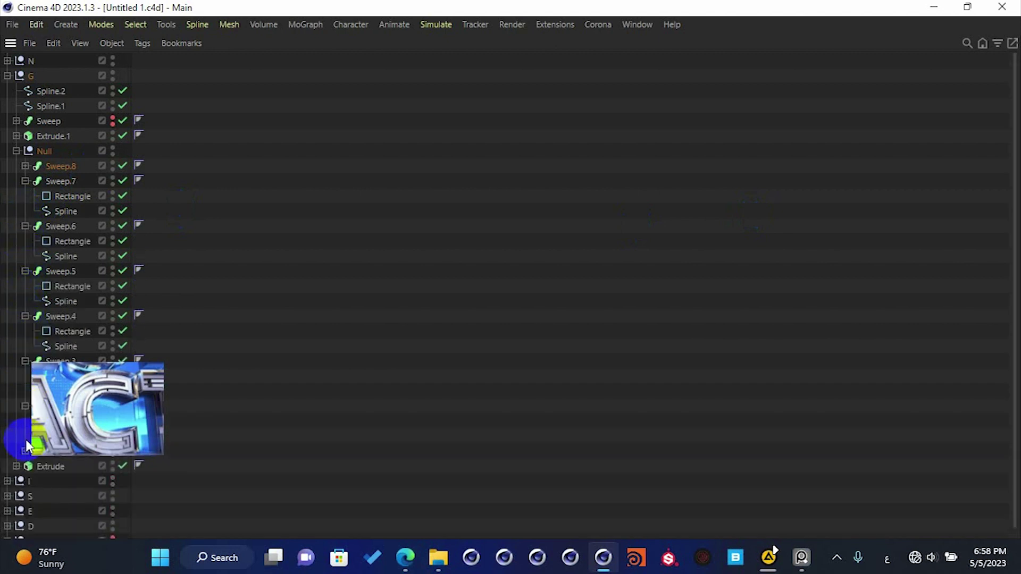
pyautogui.click(25, 452)
# - Select the rectangle profiles of all eight sweeps and enable rounding with a 0.1 cm radius
pyautogui.click(56, 467)
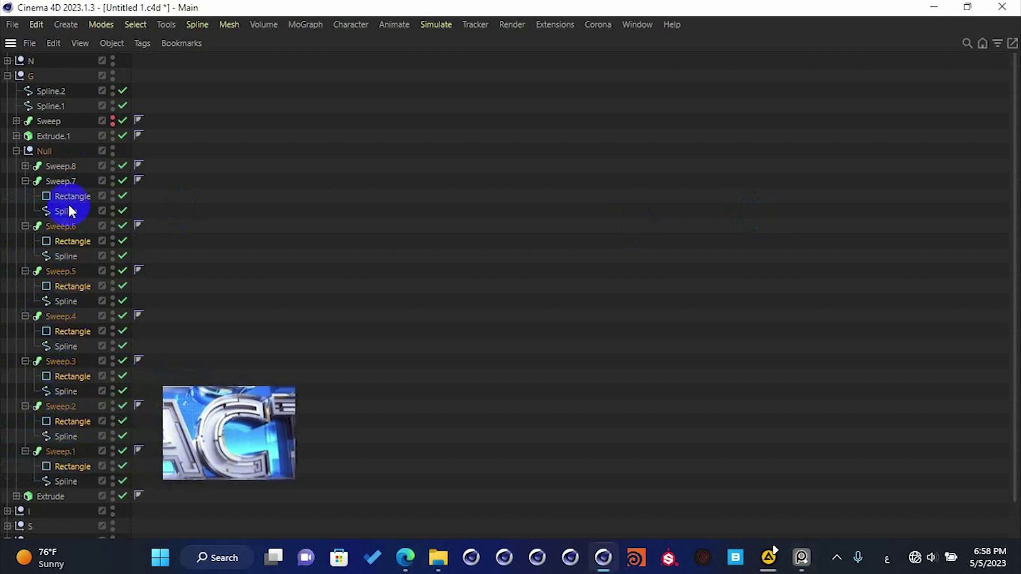
pyautogui.click(25, 166)
pyautogui.keyDown('ctrl'); pyautogui.click(64, 186); pyautogui.keyUp('ctrl')
pyautogui.hotkey('ctrl', 'Tab')
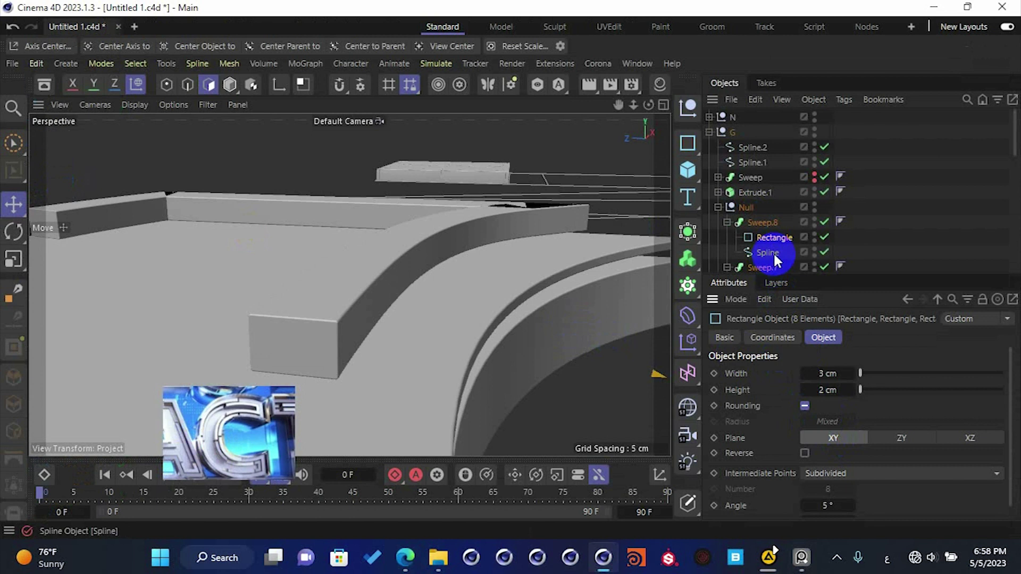
pyautogui.scroll(-3, 773, 252)
pyautogui.click(805, 406)
pyautogui.click(819, 422)
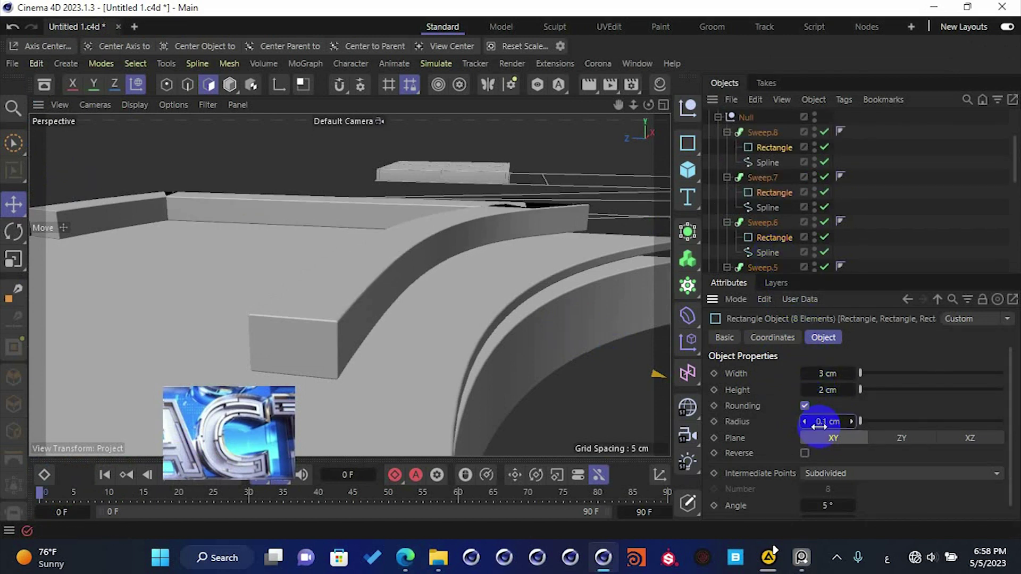
pyautogui.press('Return')
# - Collapse the eight sweeps and their parent Null in the object hierarchy
pyautogui.click(727, 222)
pyautogui.click(727, 177)
pyautogui.click(727, 132)
pyautogui.click(727, 177)
pyautogui.click(731, 193)
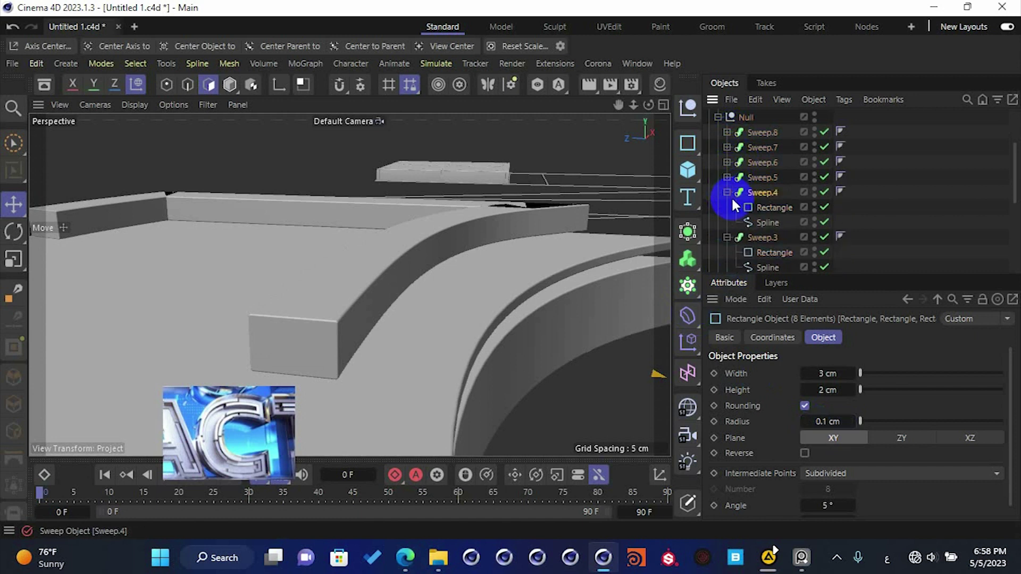
pyautogui.click(727, 192)
pyautogui.click(727, 208)
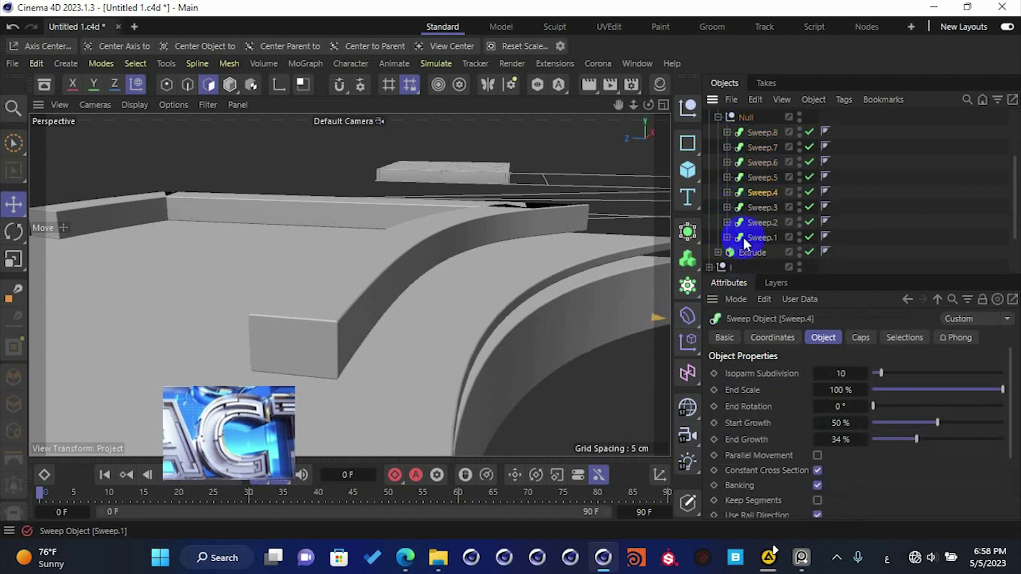
pyautogui.scroll(3, 753, 238)
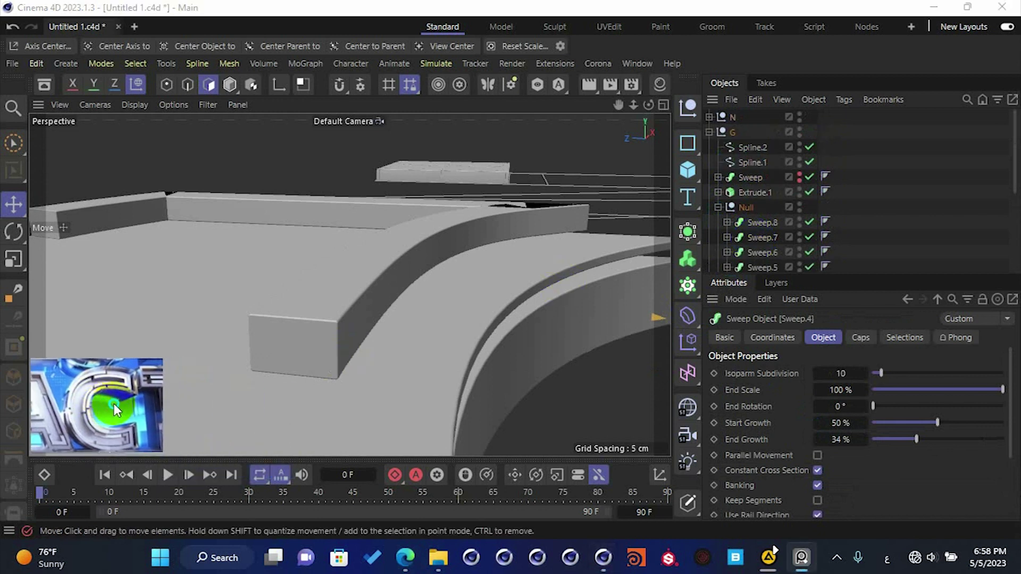
pyautogui.click(747, 206)
pyautogui.click(718, 207)
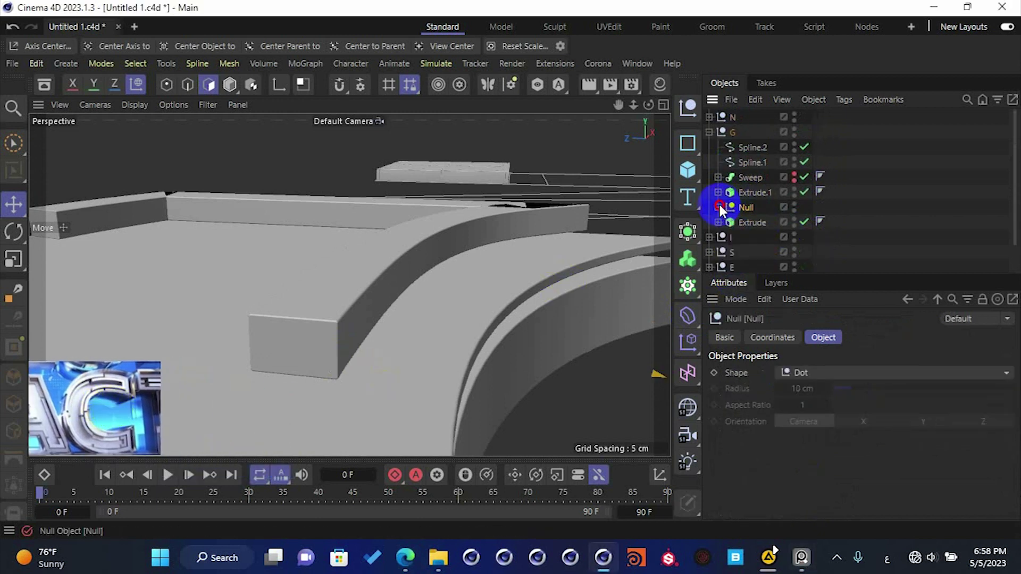
# - Make the hidden Sweep in the G group visible in the viewport
pyautogui.press('o')
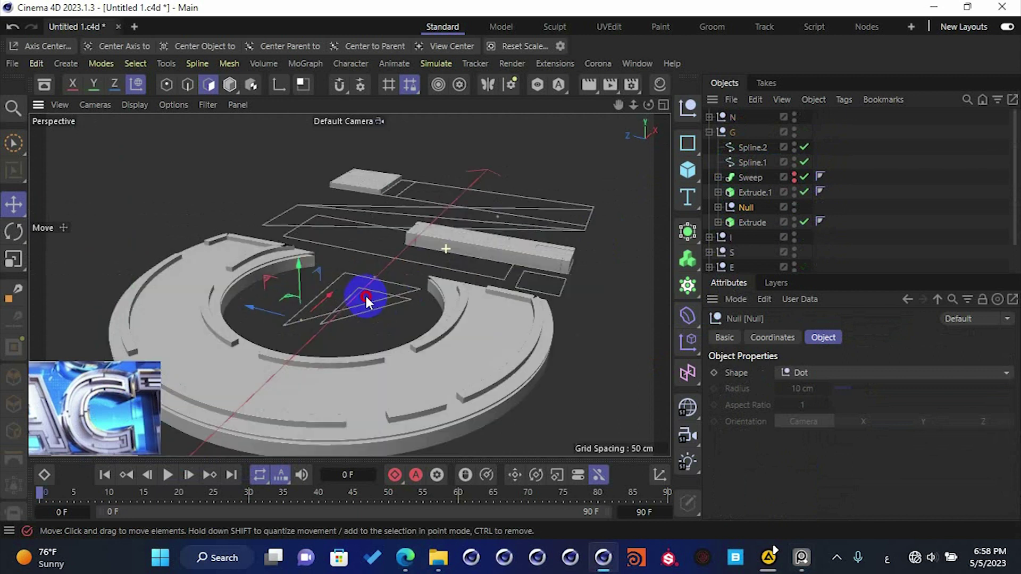
pyautogui.keyDown('alt'); pyautogui.moveTo(256, 250); pyautogui.dragTo(397, 303, button='middle'); pyautogui.keyUp('alt')
pyautogui.keyDown('alt'); pyautogui.moveTo(398, 303); pyautogui.dragTo(433, 315, button='right'); pyautogui.keyUp('alt')
pyautogui.keyDown('alt'); pyautogui.moveTo(432, 315); pyautogui.dragTo(484, 319); pyautogui.keyUp('alt')
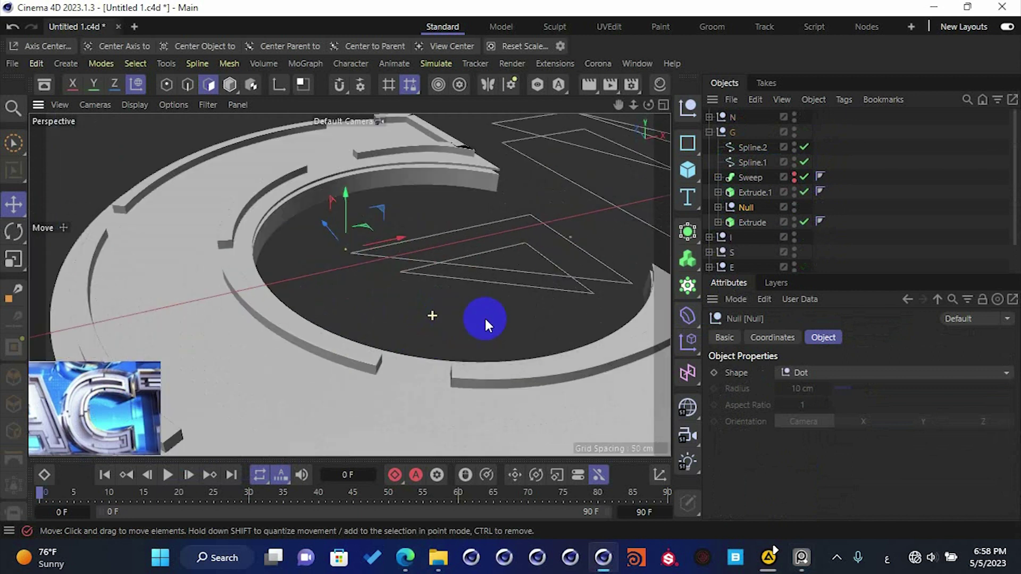
pyautogui.keyDown('alt'); pyautogui.moveTo(349, 285); pyautogui.dragTo(412, 296); pyautogui.keyUp('alt')
pyautogui.scroll(-4, 413, 282)
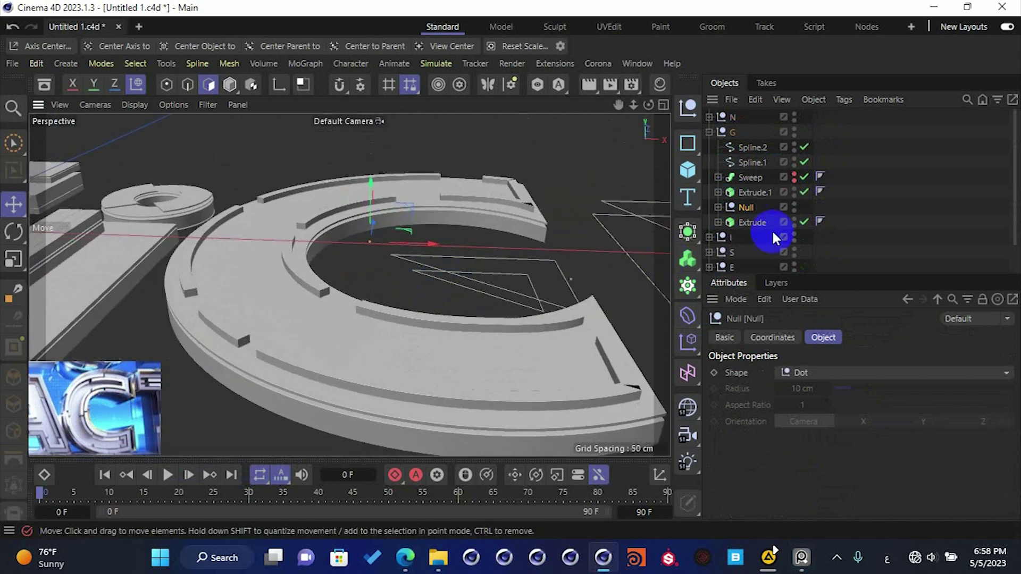
pyautogui.keyDown('ctrl'); pyautogui.click(795, 178); pyautogui.keyUp('ctrl')
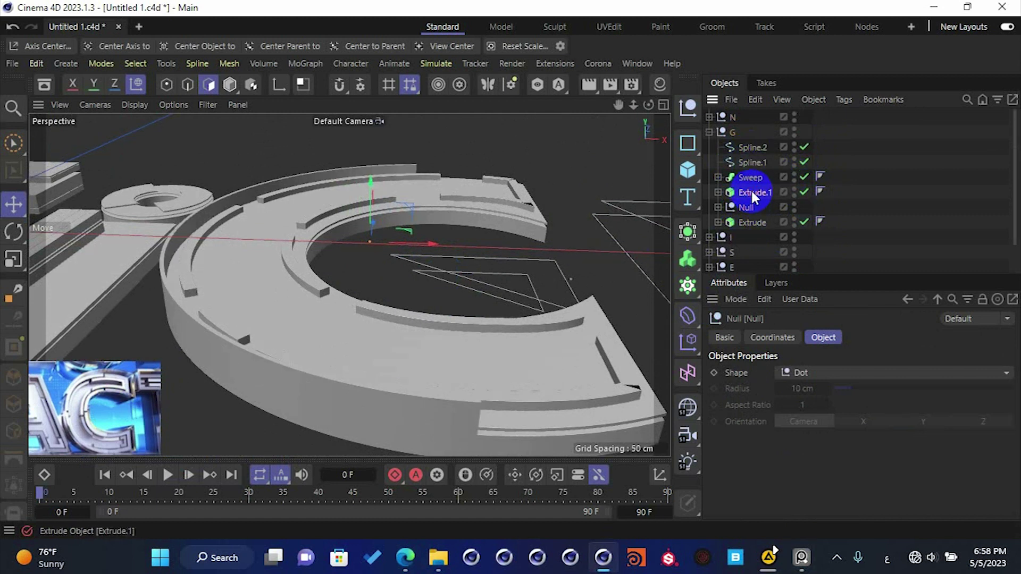
pyautogui.click(723, 190)
pyautogui.click(719, 191)
pyautogui.click(720, 191)
pyautogui.scroll(-2, 473, 335)
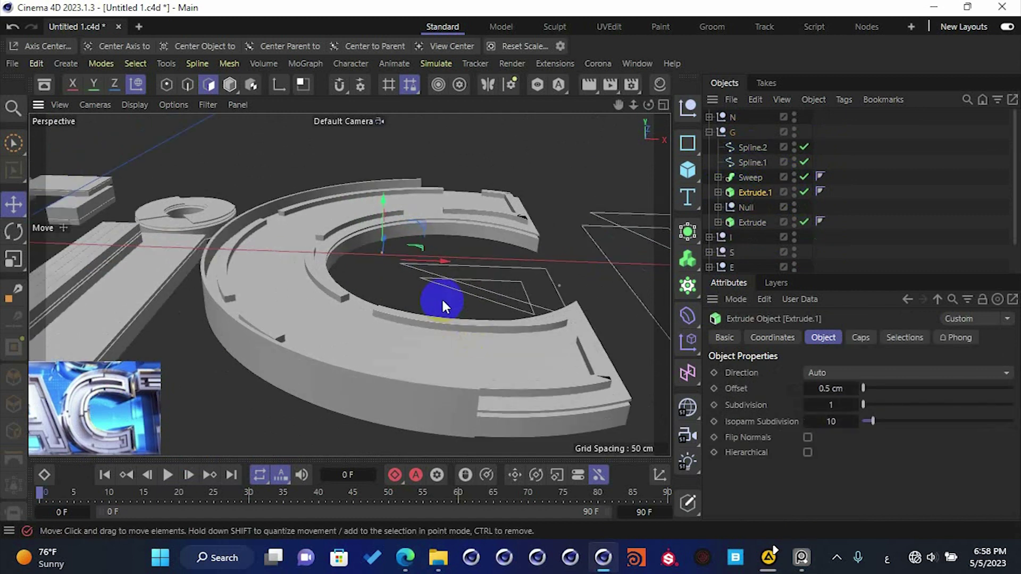
pyautogui.keyDown('alt'); pyautogui.moveTo(441, 299); pyautogui.dragTo(410, 324, button='middle'); pyautogui.keyUp('alt')
pyautogui.keyDown('alt'); pyautogui.moveTo(410, 323); pyautogui.dragTo(413, 353); pyautogui.keyUp('alt')
pyautogui.keyDown('alt'); pyautogui.moveTo(362, 247); pyautogui.dragTo(381, 275); pyautogui.keyUp('alt')
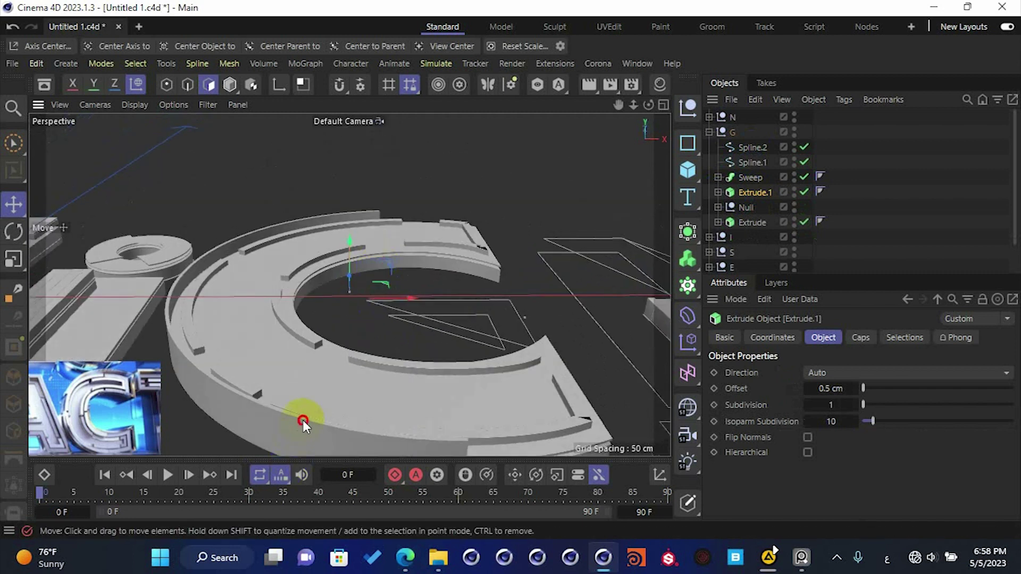
# - Set the height of the rectangle profile in the G group's Sweep to 15 cm
pyautogui.click(752, 177)
pyautogui.click(718, 177)
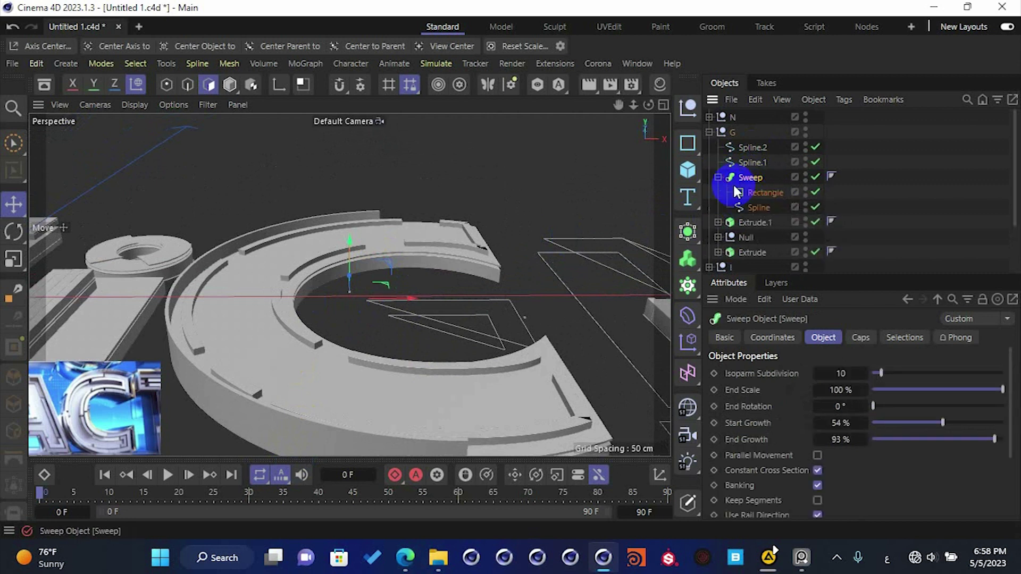
pyautogui.click(765, 192)
pyautogui.click(819, 389)
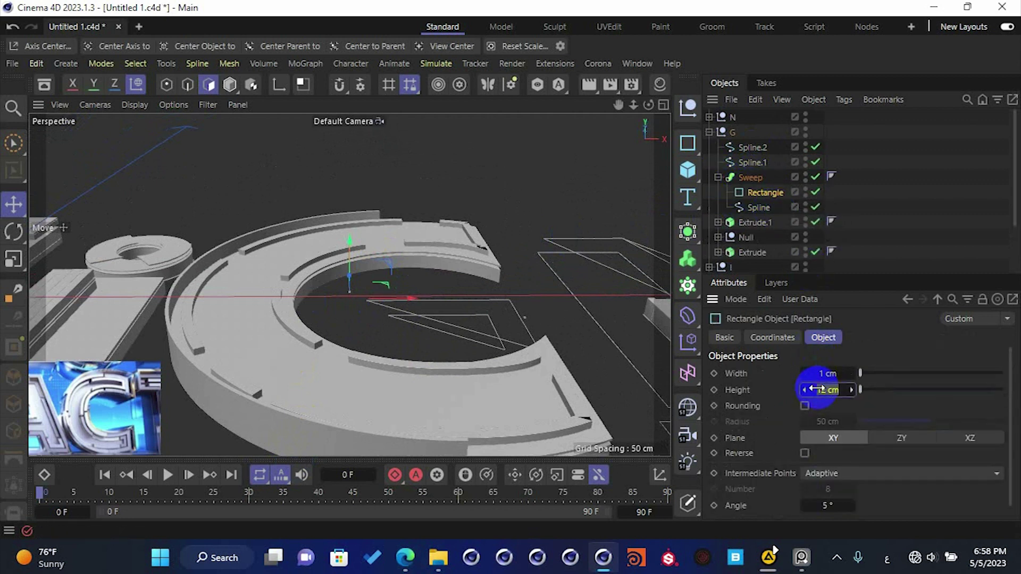
pyautogui.write('15')
pyautogui.press('Return')
pyautogui.click(718, 177)
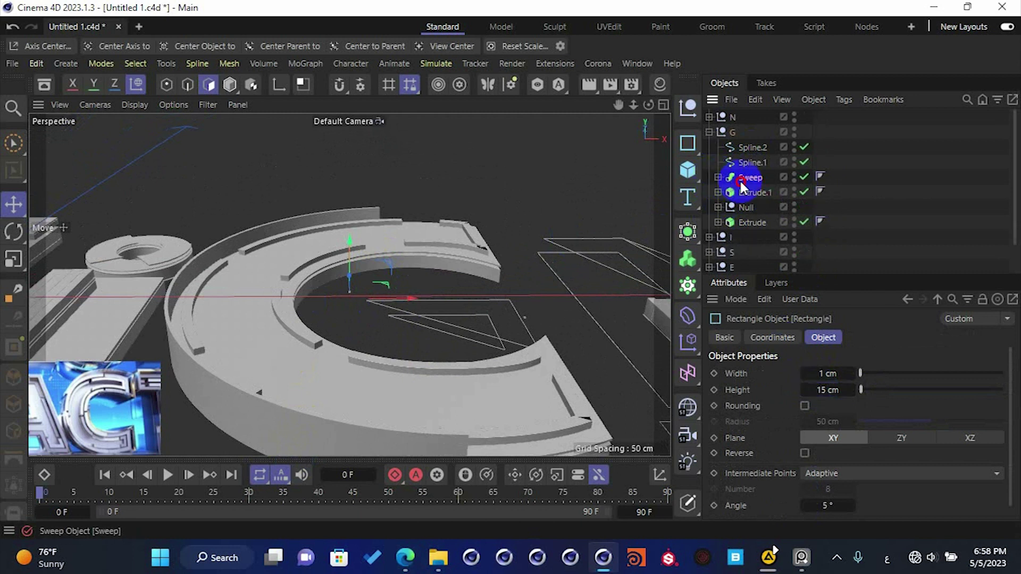
# - Raise the G group's Sweep slightly relative to the letter's face and save the scene
pyautogui.click(745, 178)
pyautogui.middleClick(355, 344)
pyautogui.middleClick(391, 362)
pyautogui.moveTo(474, 304); pyautogui.dragTo(477, 286)
pyautogui.middleClick(477, 285)
pyautogui.middleClick(294, 233)
pyautogui.scroll(-3, 295, 233)
pyautogui.keyDown('alt'); pyautogui.moveTo(323, 256); pyautogui.dragTo(362, 327); pyautogui.keyUp('alt')
pyautogui.hotkey('ctrl', 's')
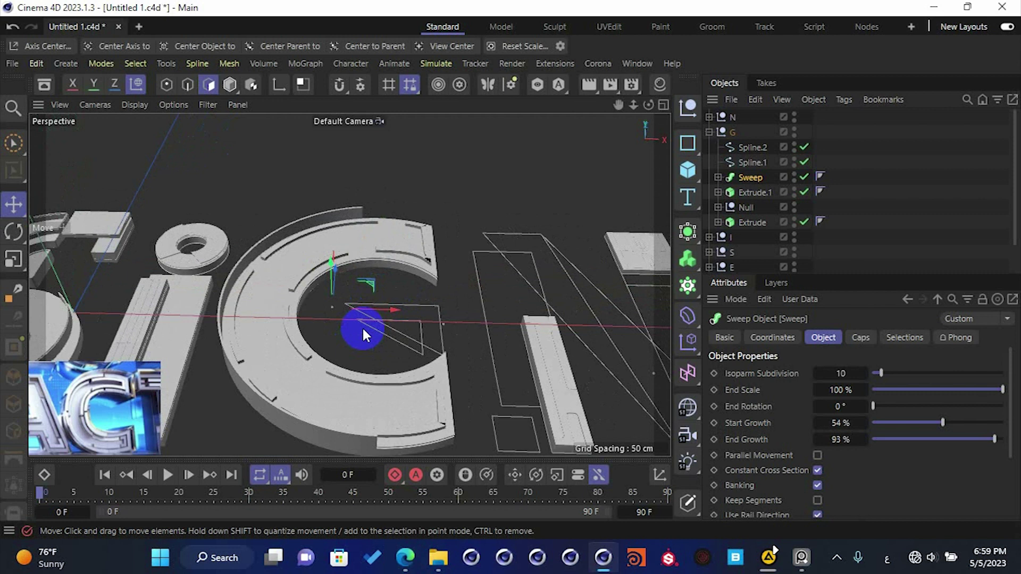
# - Extrude the two triangular splines in the opening of the G separately, each with an offset of 5 cm
pyautogui.scroll(4, 407, 315)
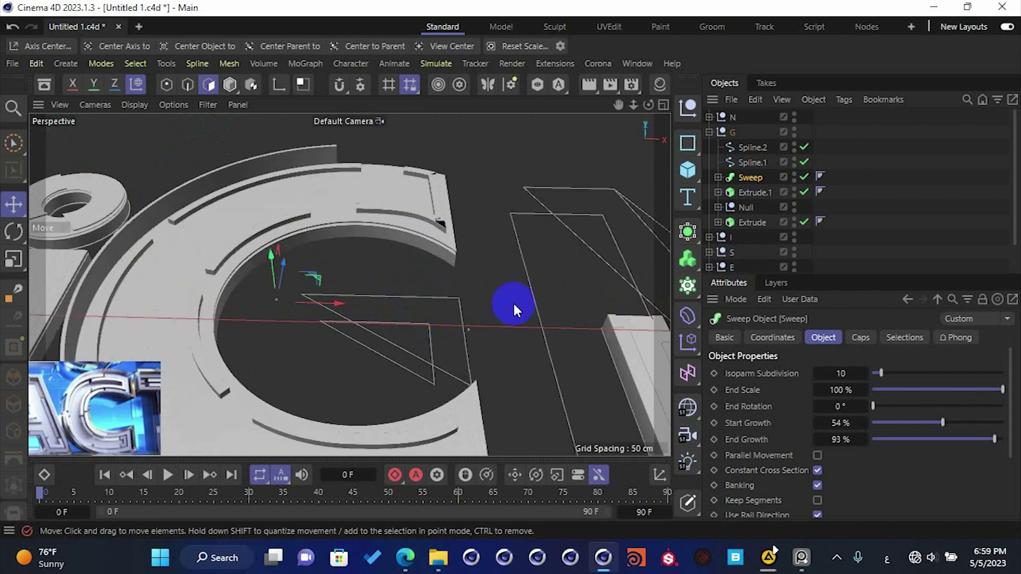
pyautogui.click(230, 84)
pyautogui.click(372, 326)
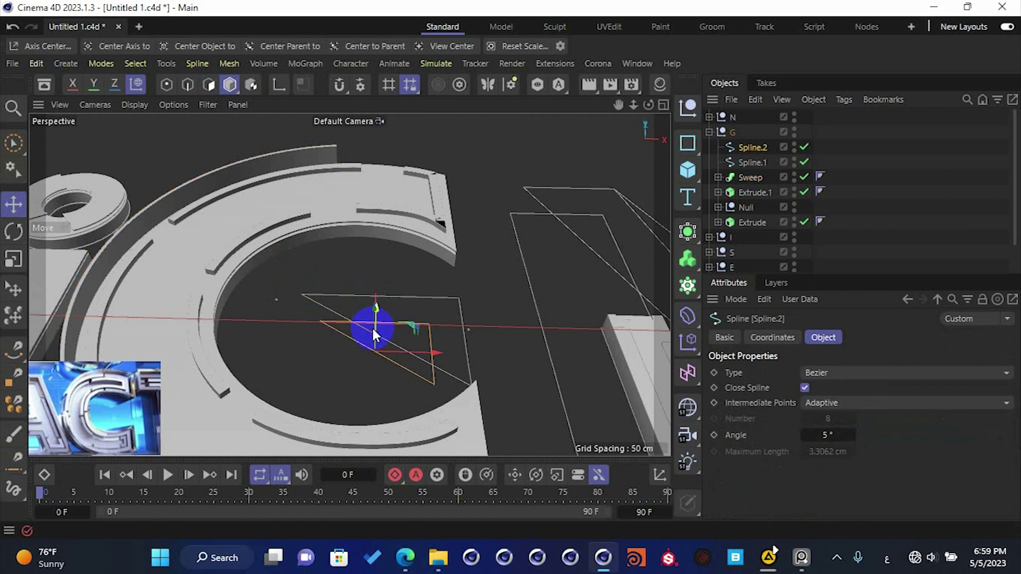
pyautogui.keyDown('ctrl'); pyautogui.click(753, 160); pyautogui.keyUp('ctrl')
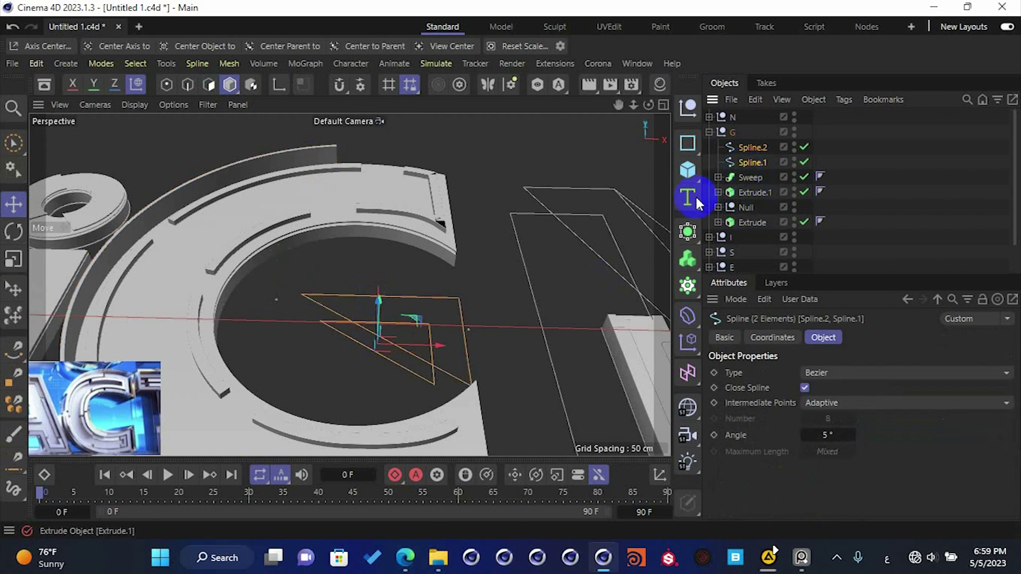
pyautogui.click(687, 235)
pyautogui.click(751, 203)
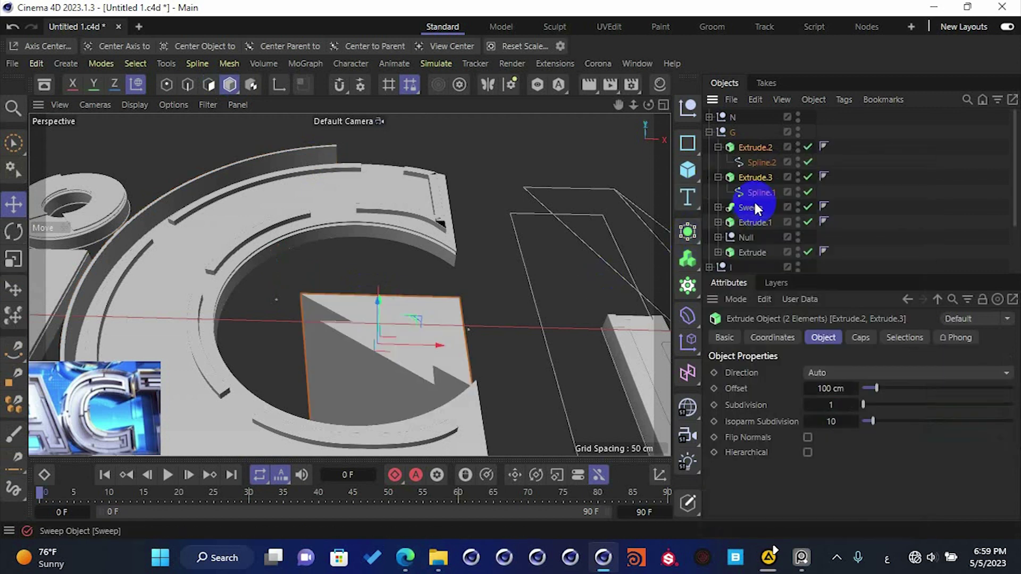
pyautogui.click(837, 389)
pyautogui.write('5')
pyautogui.press('Return')
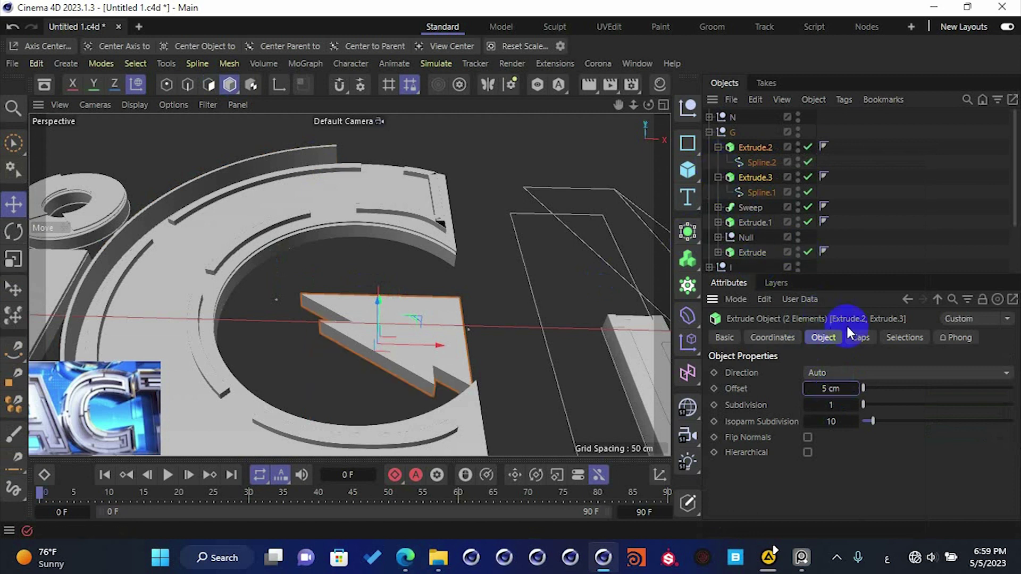
# - Set the round cap bevel size of both triangular extrudes to 0.1 cm and collapse them in the hierarchy
pyautogui.click(861, 337)
pyautogui.click(820, 462)
pyautogui.write('0.5')
pyautogui.press('Return')
pyautogui.click(819, 461)
pyautogui.write('.1')
pyautogui.click(718, 147)
pyautogui.click(718, 163)
# - Raise the smaller triangular extrude above the larger one inside the G
pyautogui.scroll(6, 391, 341)
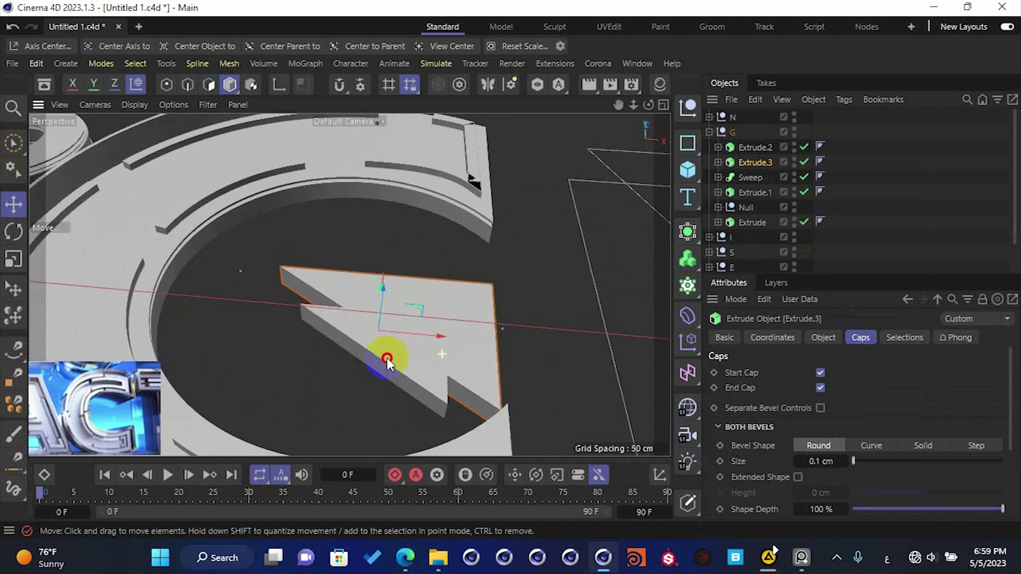
pyautogui.click(383, 366)
pyautogui.click(350, 316)
pyautogui.moveTo(350, 298); pyautogui.dragTo(356, 267)
pyautogui.keyDown('alt'); pyautogui.moveTo(484, 362); pyautogui.dragTo(442, 316); pyautogui.keyUp('alt')
pyautogui.scroll(3, 503, 346)
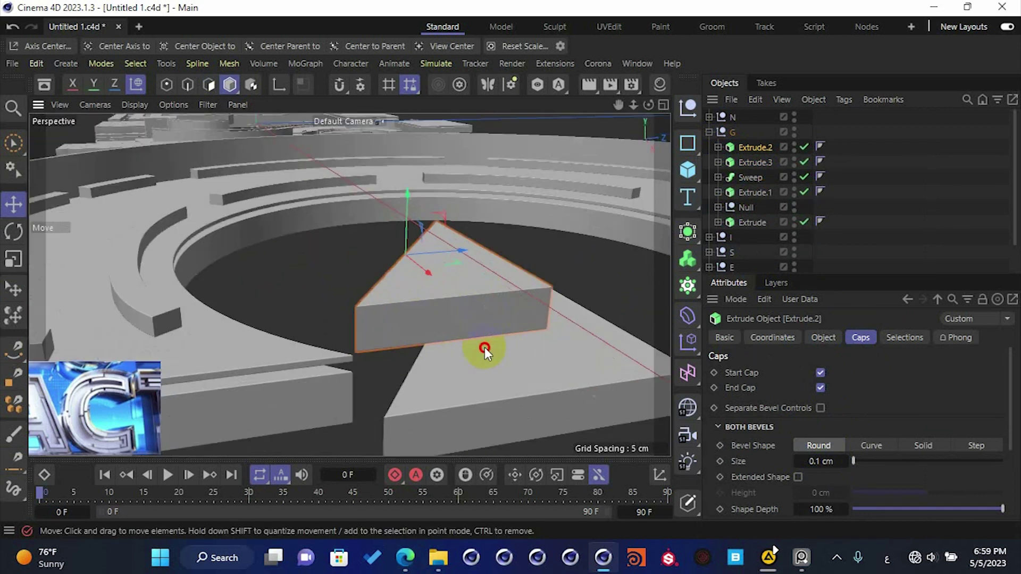
# - Set the smaller triangular extrude's offset to 3 cm and nudge the piece slightly upward
pyautogui.keyDown('alt'); pyautogui.moveTo(503, 351); pyautogui.dragTo(579, 270); pyautogui.keyUp('alt')
pyautogui.click(823, 337)
pyautogui.click(833, 387)
pyautogui.write('3')
pyautogui.press('Return')
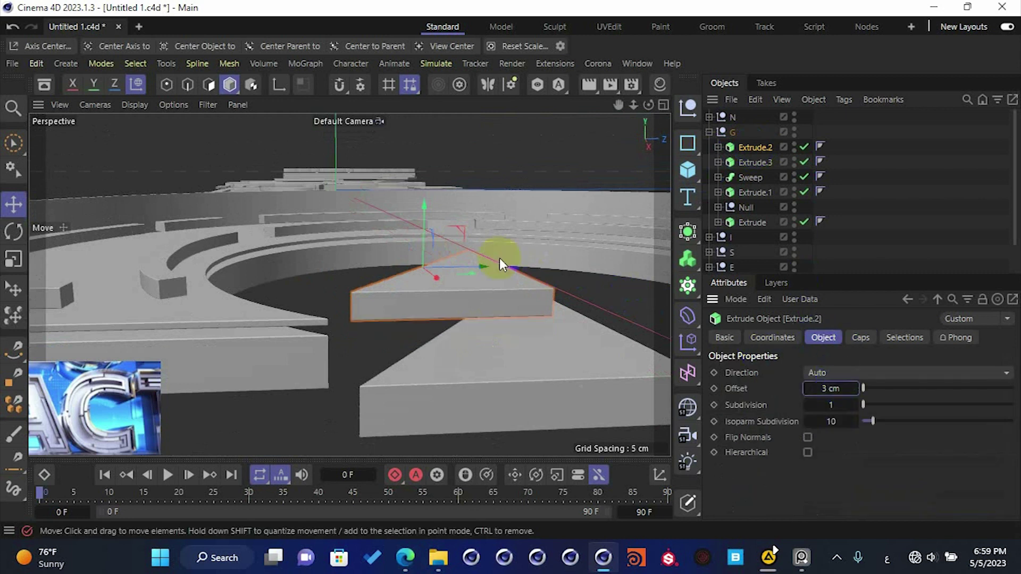
pyautogui.moveTo(420, 237)
pyautogui.mouseDown()
pyautogui.moveTo(412, 262)
pyautogui.moveTo(419, 234)
pyautogui.mouseUp()
# - Duplicate the larger triangular extrude, give the copy an offset of 1 cm, and dismiss the alarm notification
pyautogui.click(536, 345)
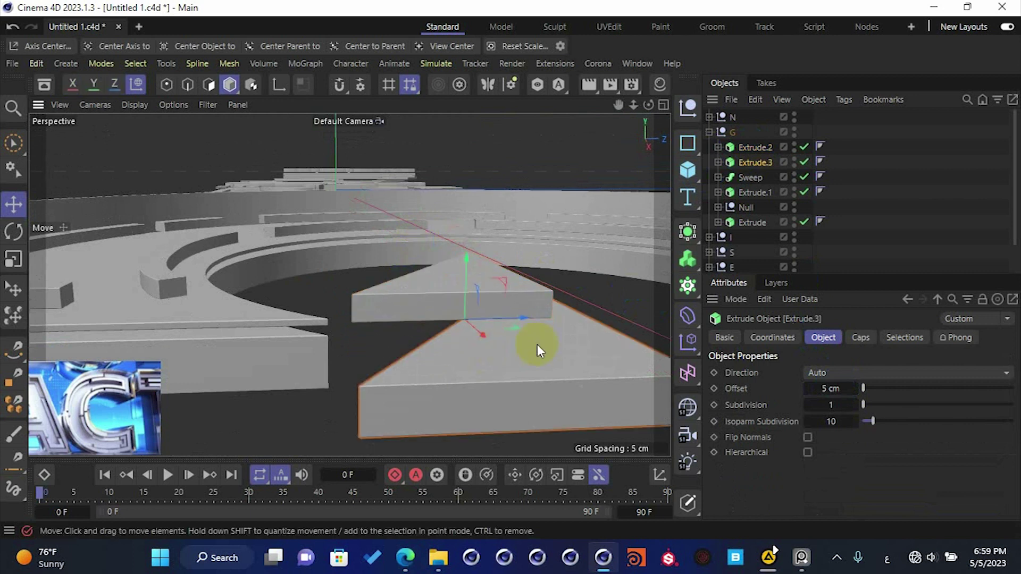
pyautogui.keyDown('ctrl'); pyautogui.click(751, 164); pyautogui.keyUp('ctrl')
pyautogui.click(749, 163)
pyautogui.keyDown('ctrl'); pyautogui.moveTo(752, 162); pyautogui.dragTo(766, 155); pyautogui.keyUp('ctrl')
pyautogui.doubleClick(828, 387)
pyautogui.write('1')
pyautogui.press('Return')
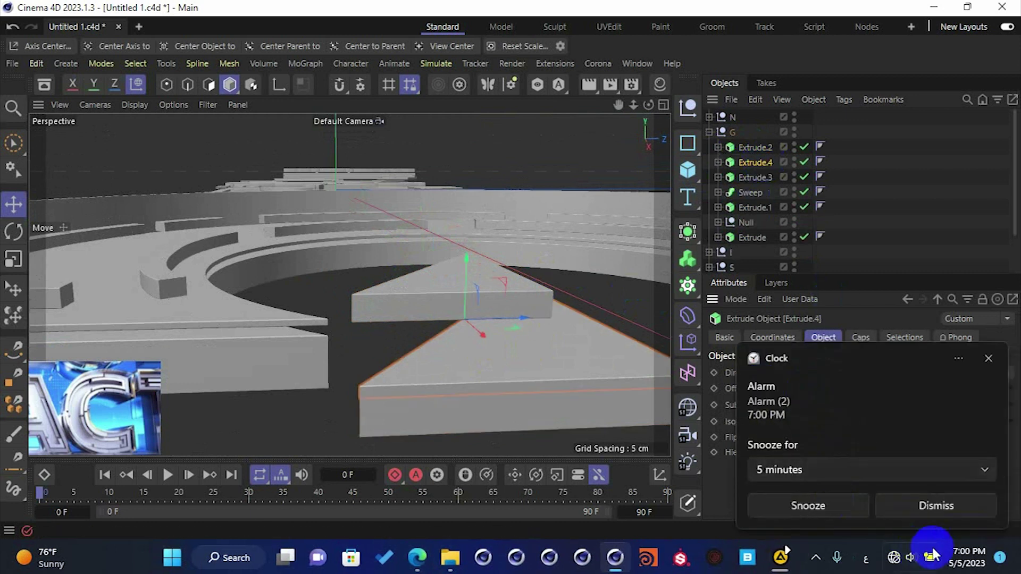
pyautogui.click(930, 506)
# - Raise the 1 cm copy just above the larger triangle and lower the smaller triangle slightly
pyautogui.moveTo(464, 300); pyautogui.dragTo(467, 289)
pyautogui.scroll(3, 429, 380)
pyautogui.moveTo(430, 380)
pyautogui.keyDown('alt'); pyautogui.mouseDown()
pyautogui.moveTo(466, 350)
pyautogui.moveTo(519, 357)
pyautogui.moveTo(448, 374)
pyautogui.mouseUp(); pyautogui.keyUp('alt')
pyautogui.click(534, 277)
pyautogui.moveTo(395, 199)
pyautogui.mouseDown()
pyautogui.moveTo(392, 224)
pyautogui.moveTo(395, 211)
pyautogui.mouseUp()
# - Duplicate the smaller triangular extrude with an offset of 0.5 cm and raise the copy about 0.9 cm as a cap layer
pyautogui.keyDown('ctrl'); pyautogui.moveTo(765, 145); pyautogui.dragTo(755, 142); pyautogui.keyUp('ctrl')
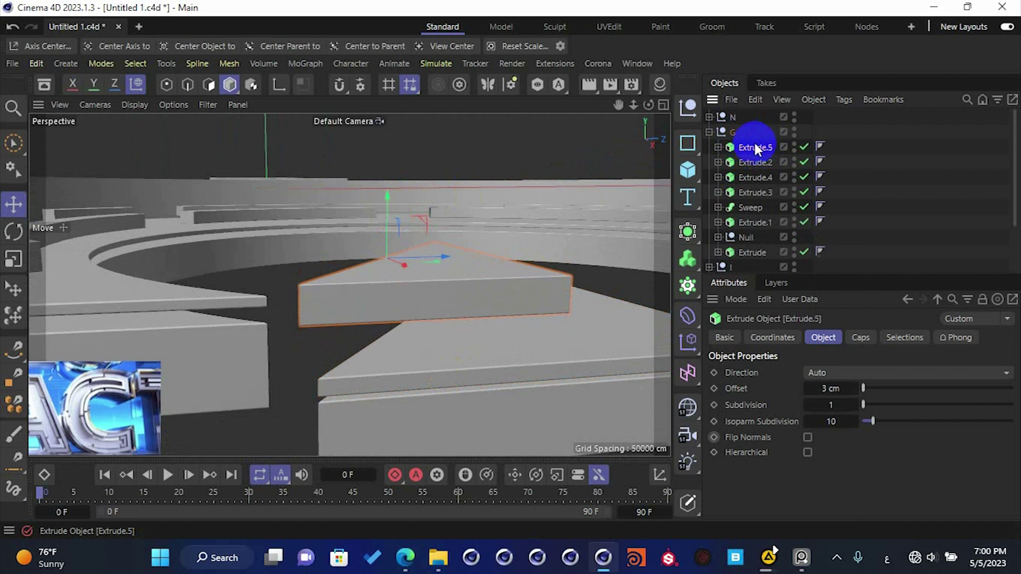
pyautogui.click(832, 387)
pyautogui.write('.5')
pyautogui.press('Return')
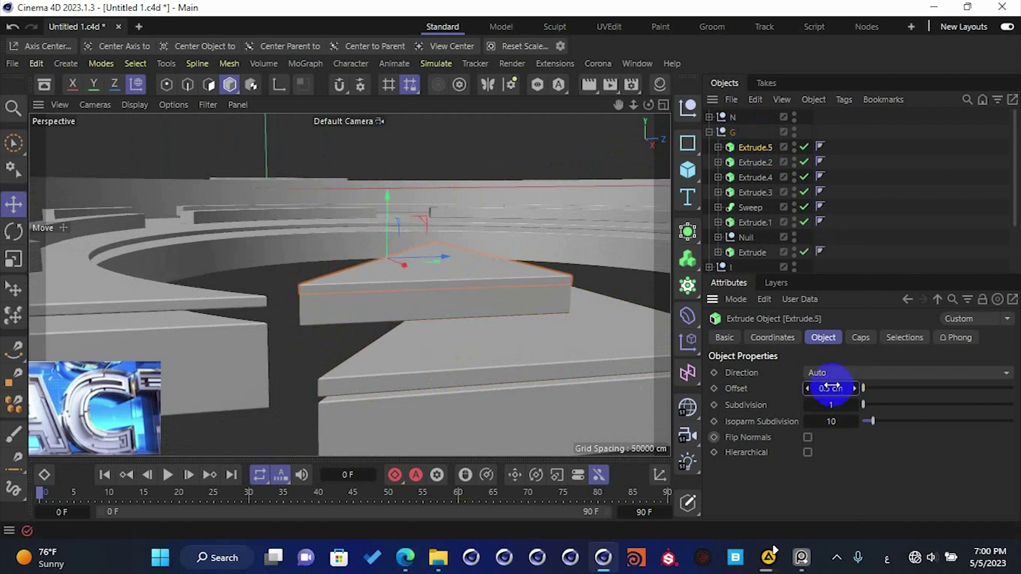
pyautogui.scroll(3, 336, 283)
pyautogui.moveTo(401, 220); pyautogui.dragTo(401, 216)
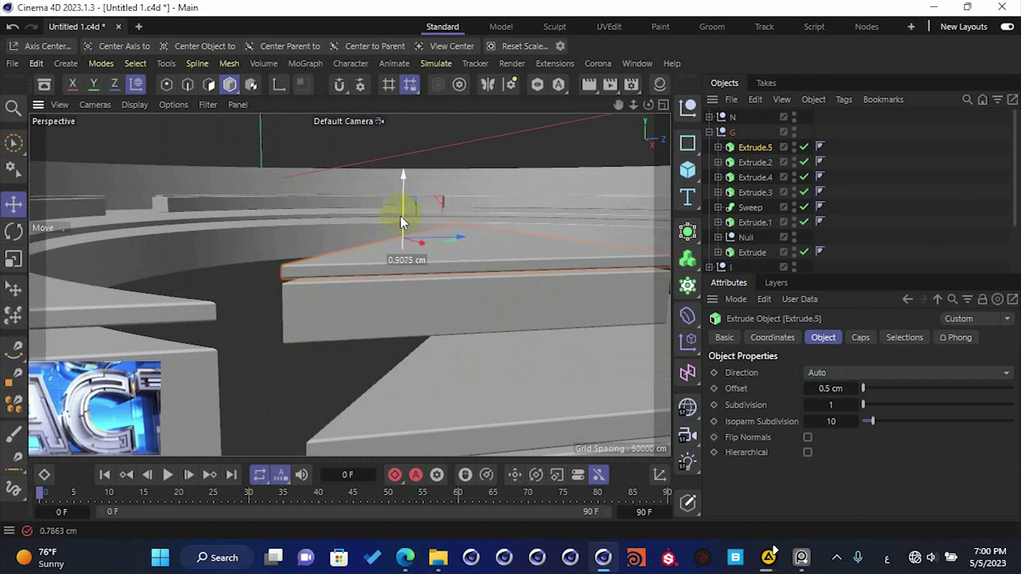
# - Raise the smaller triangle and its cap layer together slightly, then save the scene
pyautogui.click(329, 357)
pyautogui.keyDown('alt'); pyautogui.moveTo(329, 356); pyautogui.dragTo(439, 296); pyautogui.keyUp('alt')
pyautogui.click(760, 151)
pyautogui.keyDown('ctrl'); pyautogui.click(760, 161); pyautogui.keyUp('ctrl')
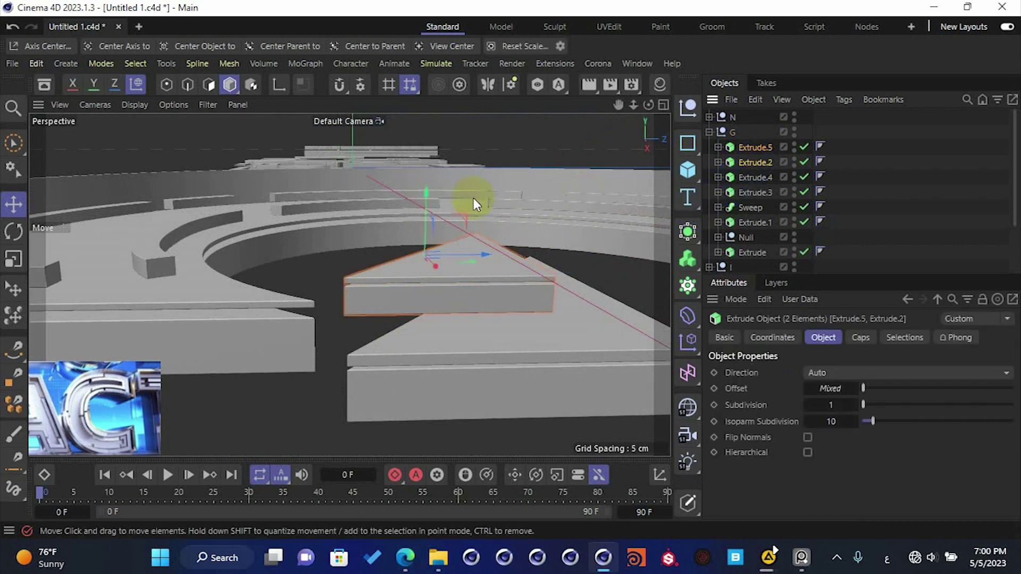
pyautogui.moveTo(422, 225); pyautogui.dragTo(426, 222)
pyautogui.keyDown('alt'); pyautogui.moveTo(393, 295); pyautogui.dragTo(444, 370); pyautogui.keyUp('alt')
pyautogui.hotkey('ctrl', 's')
# - Select the small rectangle at the lower left of the N and expand the N group in place of the G group
pyautogui.keyDown('alt'); pyautogui.moveTo(418, 329); pyautogui.dragTo(339, 366); pyautogui.keyUp('alt')
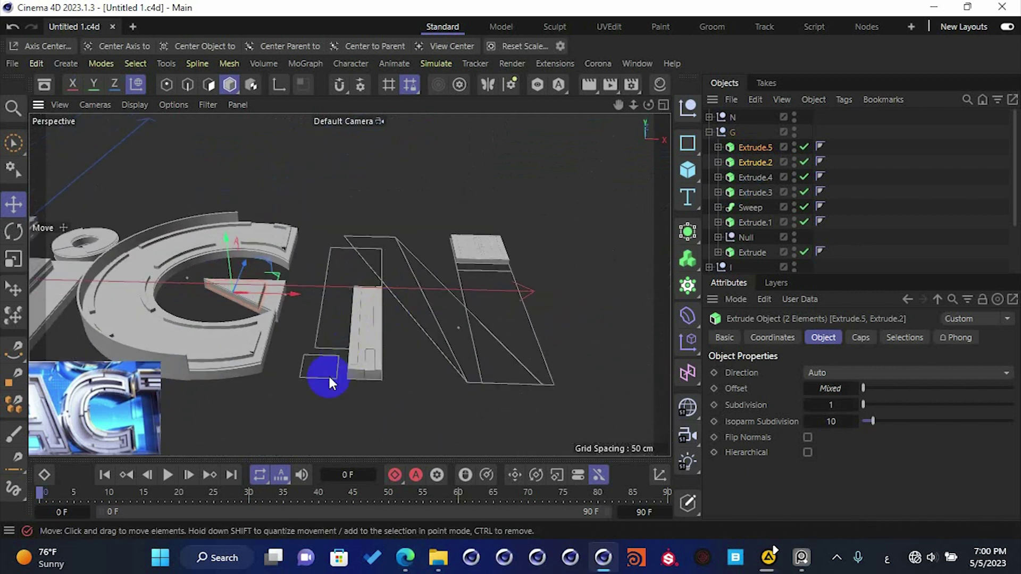
pyautogui.click(328, 375)
pyautogui.press('o')
pyautogui.scroll(-5, 382, 369)
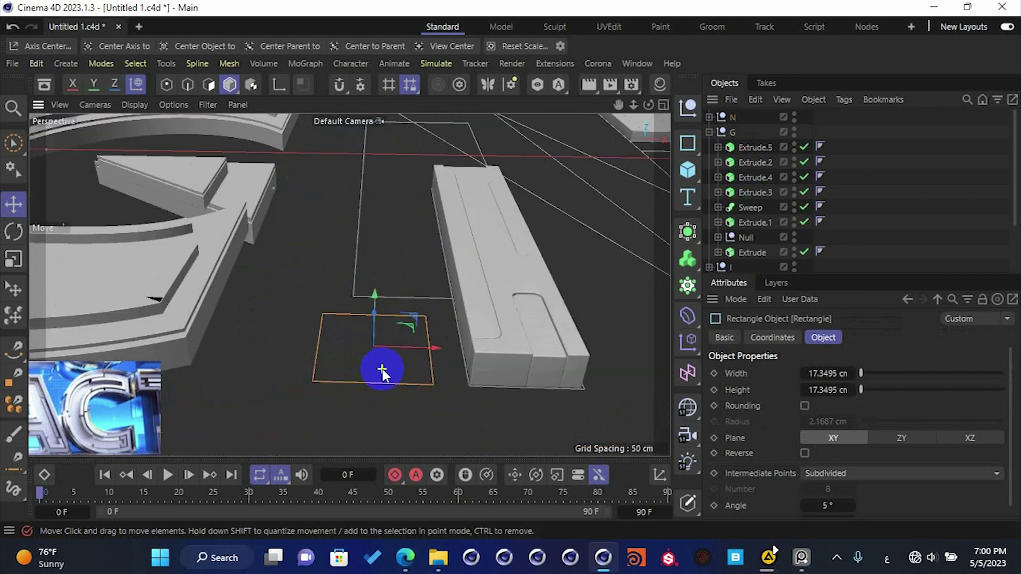
pyautogui.click(709, 132)
pyautogui.click(709, 117)
pyautogui.scroll(-1, 760, 213)
pyautogui.scroll(-2, 758, 263)
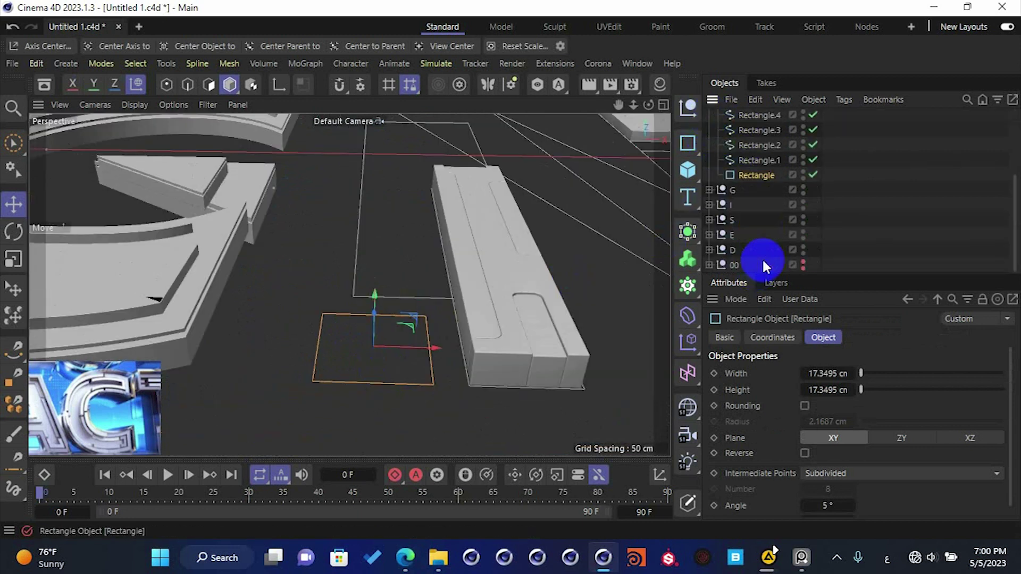
# - Extrude the N's small rectangle with an offset of 5 cm
pyautogui.click(689, 233)
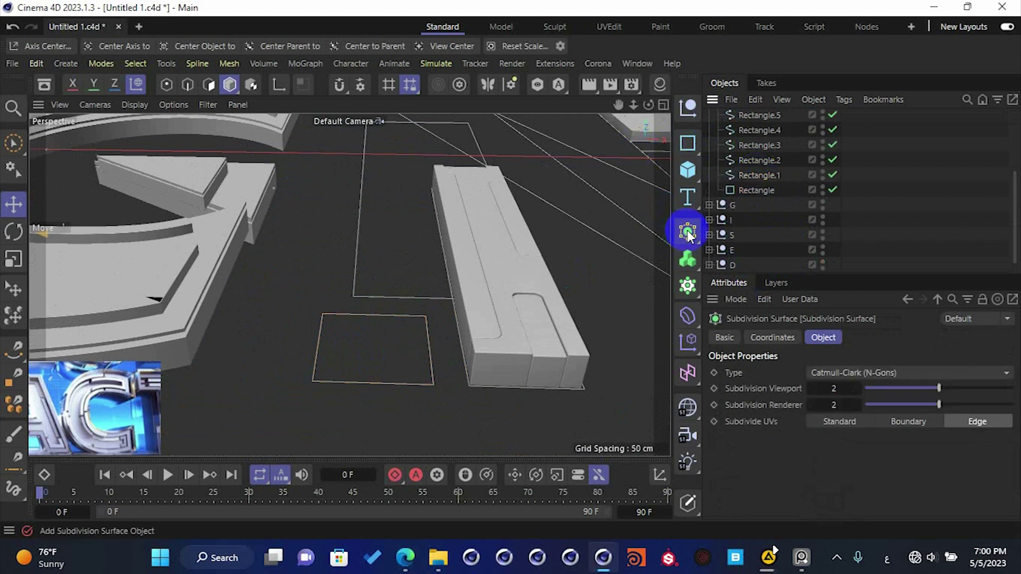
pyautogui.hotkey('ctrl', 'z')
pyautogui.click(694, 231)
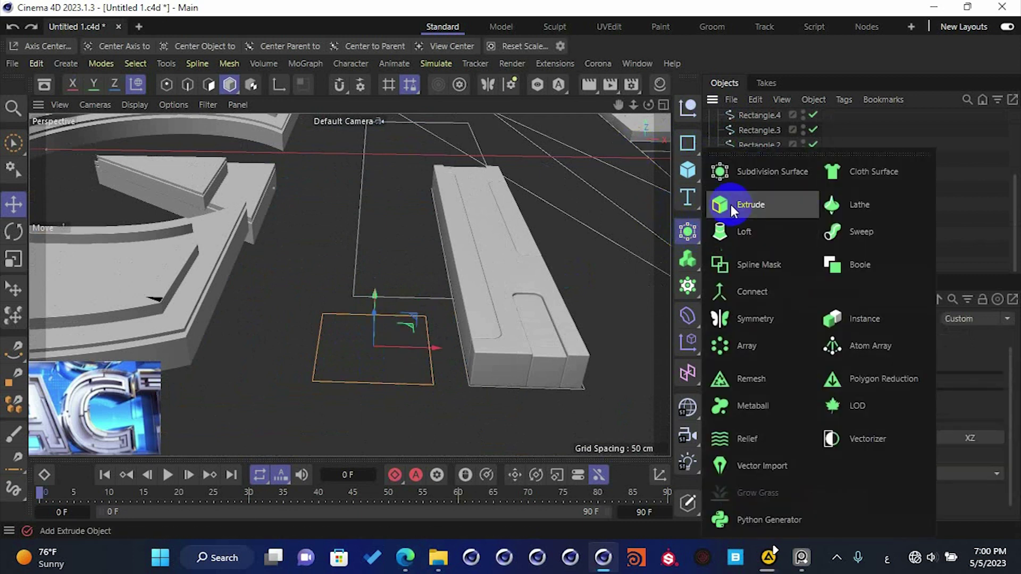
pyautogui.keyDown('alt'); pyautogui.click(732, 203); pyautogui.keyUp('alt')
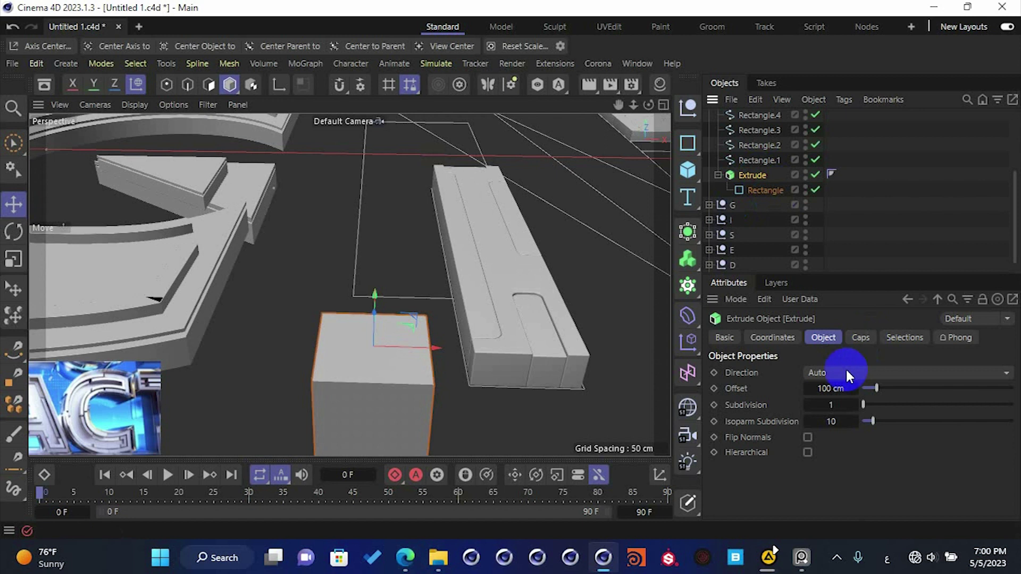
pyautogui.click(831, 389)
pyautogui.write('2')
pyautogui.press('Return')
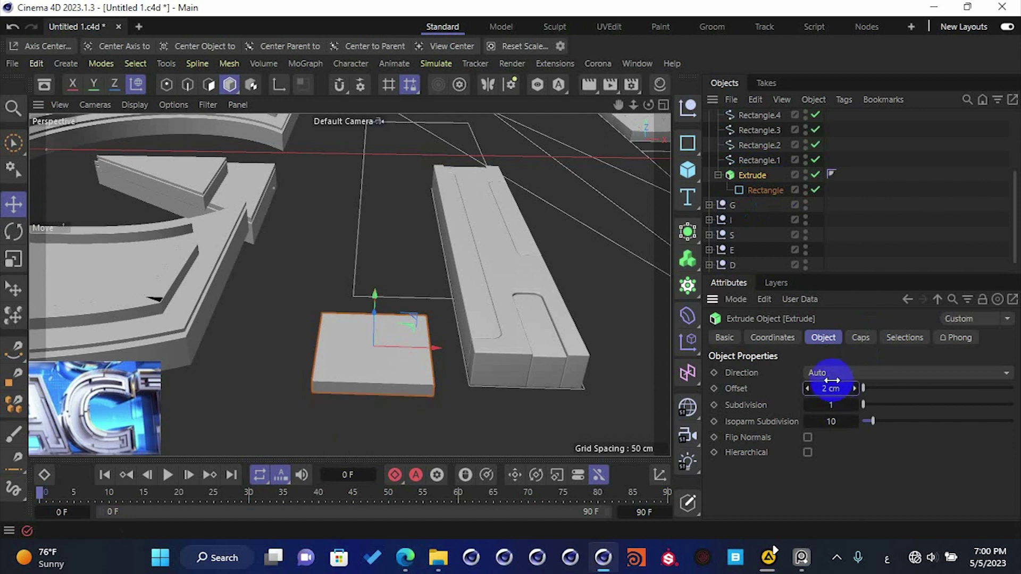
pyautogui.click(831, 389)
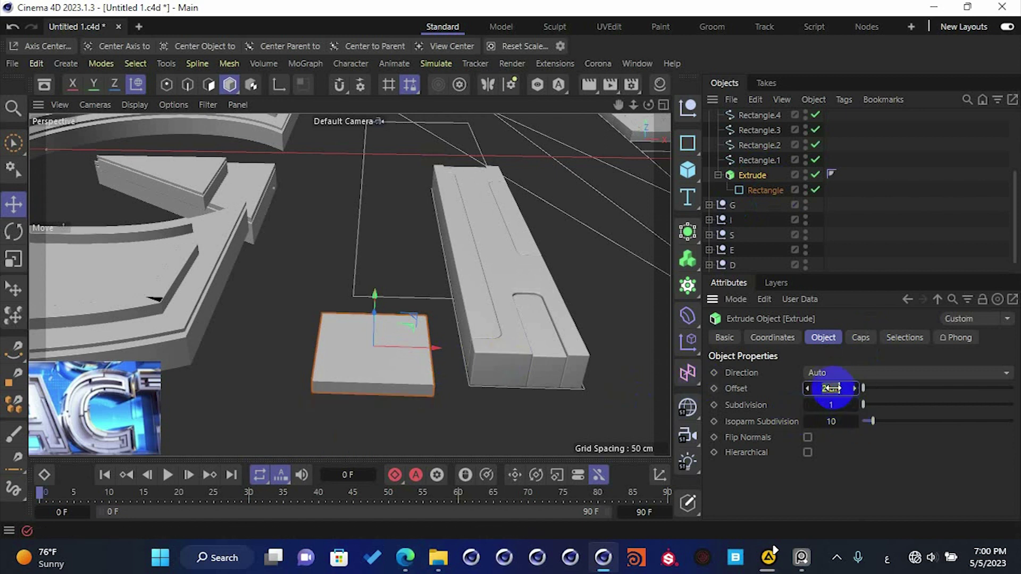
pyautogui.write('5')
pyautogui.press('Return')
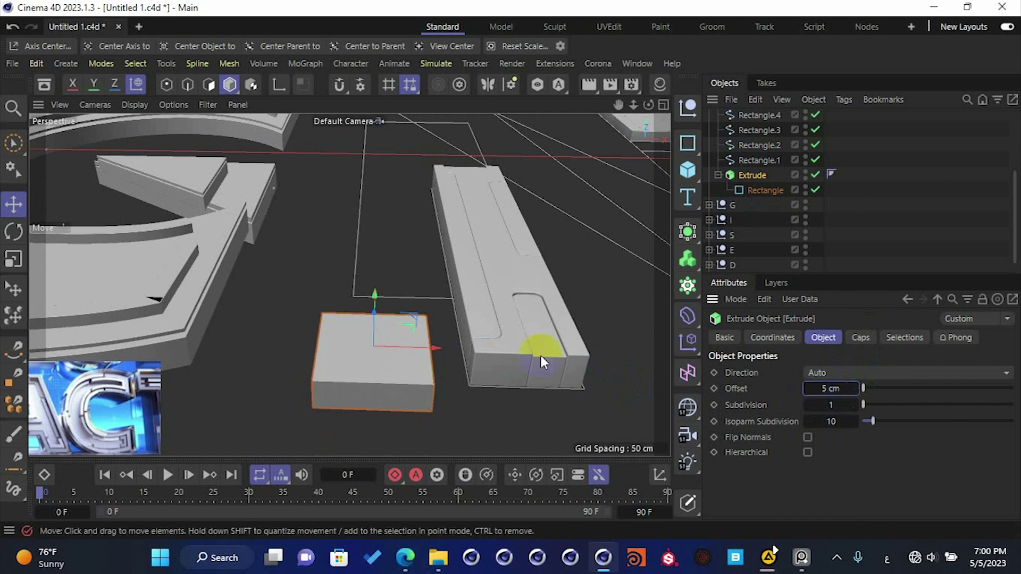
# - Duplicate the N's rectangular extrude with an offset of 1 cm and raise the copy slightly to leave a thin gap
pyautogui.click(718, 175)
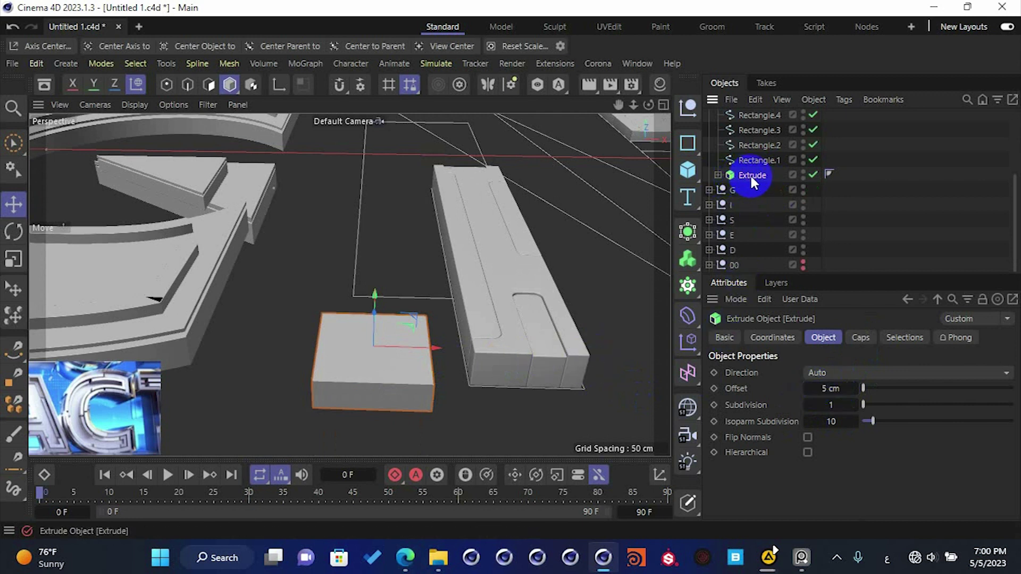
pyautogui.keyDown('ctrl'); pyautogui.moveTo(751, 178); pyautogui.dragTo(764, 175); pyautogui.keyUp('ctrl')
pyautogui.click(837, 393)
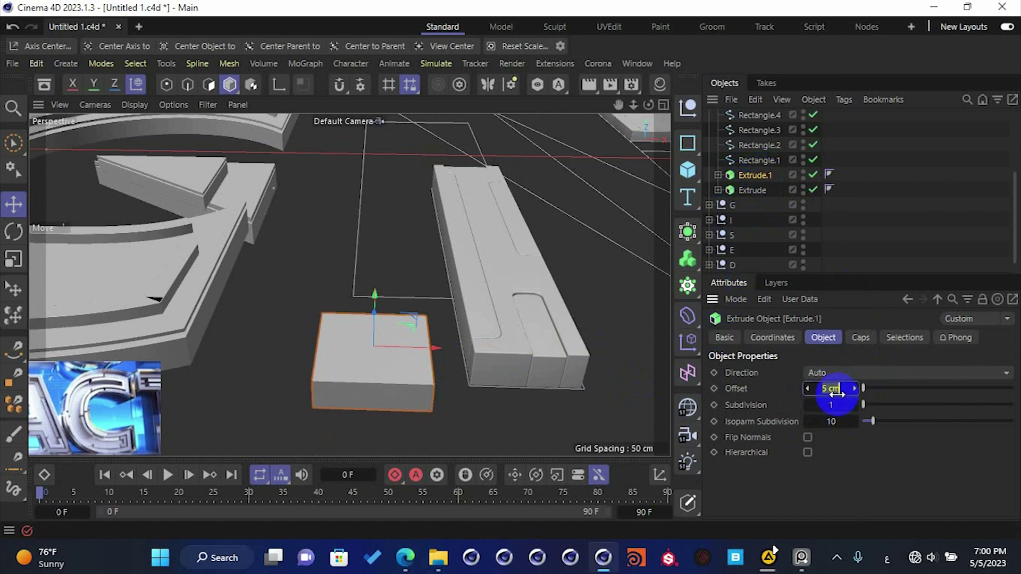
pyautogui.write('1')
pyautogui.press('Return')
pyautogui.scroll(5, 351, 372)
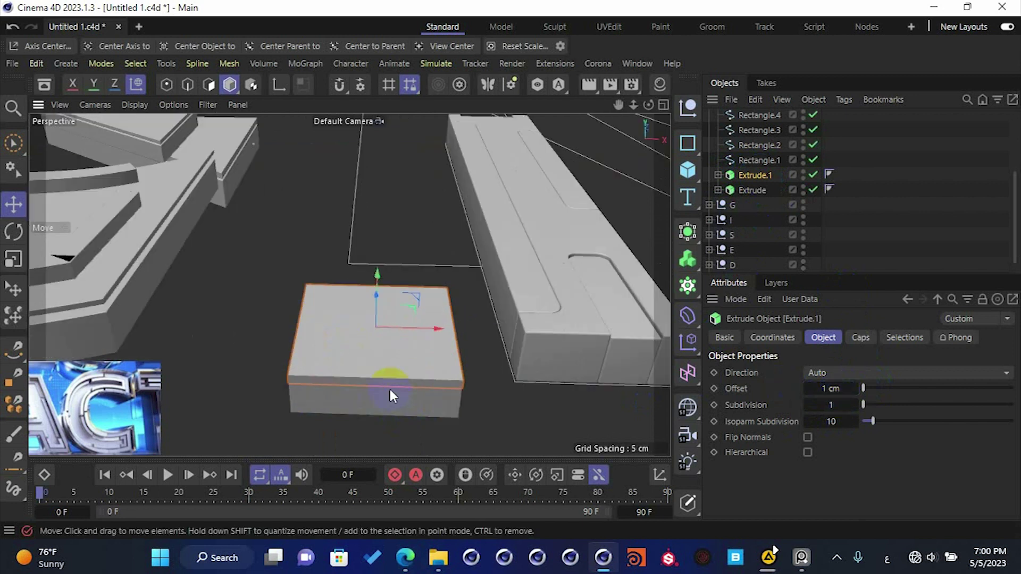
pyautogui.keyDown('alt'); pyautogui.moveTo(378, 367); pyautogui.dragTo(372, 276); pyautogui.keyUp('alt')
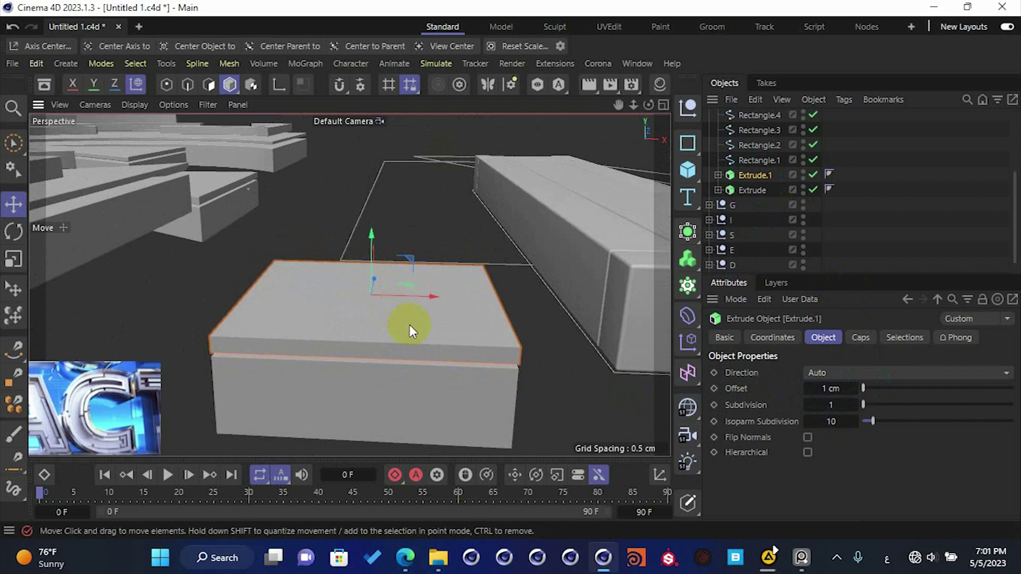
pyautogui.keyDown('alt'); pyautogui.moveTo(410, 324); pyautogui.dragTo(409, 299); pyautogui.keyUp('alt')
# - Duplicate the 5 cm rectangular extrude with an offset of 3 cm and place the copy beneath it in the N group
pyautogui.click(747, 191)
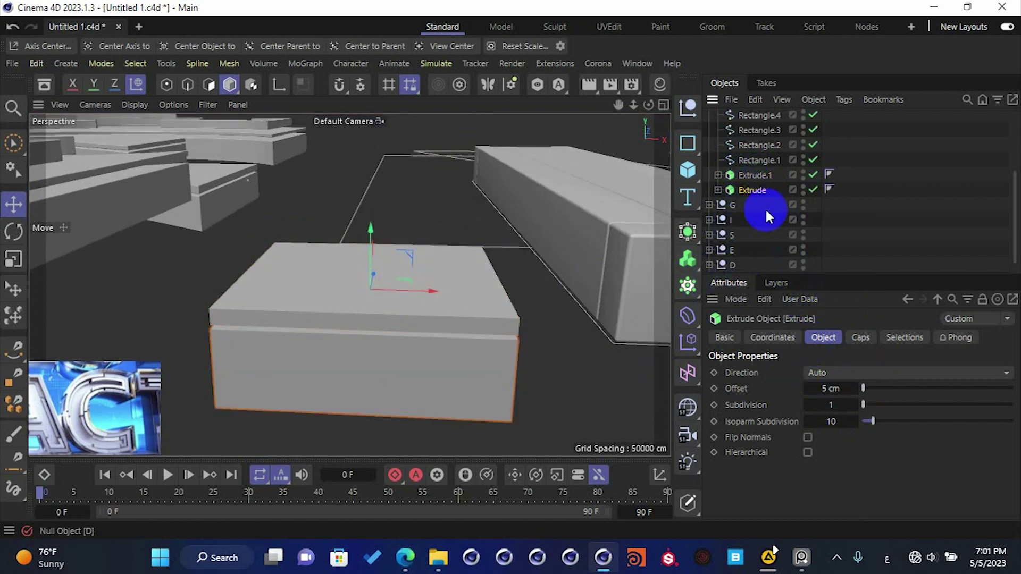
pyautogui.keyDown('ctrl'); pyautogui.moveTo(753, 197); pyautogui.dragTo(751, 198); pyautogui.keyUp('ctrl')
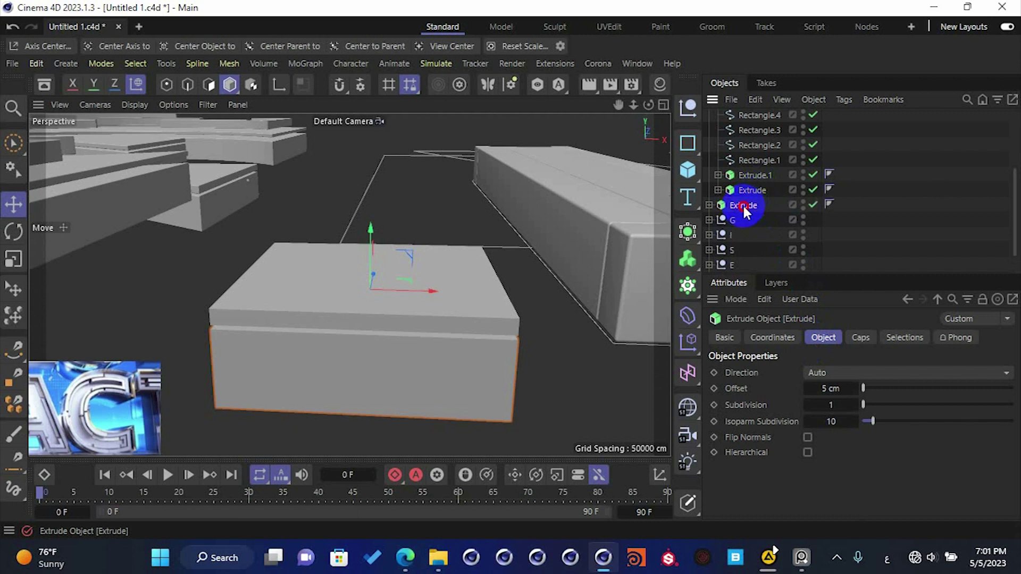
pyautogui.doubleClick(831, 388)
pyautogui.write('3')
pyautogui.press('Return')
pyautogui.keyDown('alt'); pyautogui.moveTo(347, 291); pyautogui.dragTo(357, 252); pyautogui.keyUp('alt')
pyautogui.moveTo(378, 215); pyautogui.dragTo(355, 286)
# - Set the round cap bevel size of all three stacked rectangular extrudes to 0.1 cm
pyautogui.keyDown('shift'); pyautogui.click(756, 175); pyautogui.keyUp('shift')
pyautogui.click(860, 337)
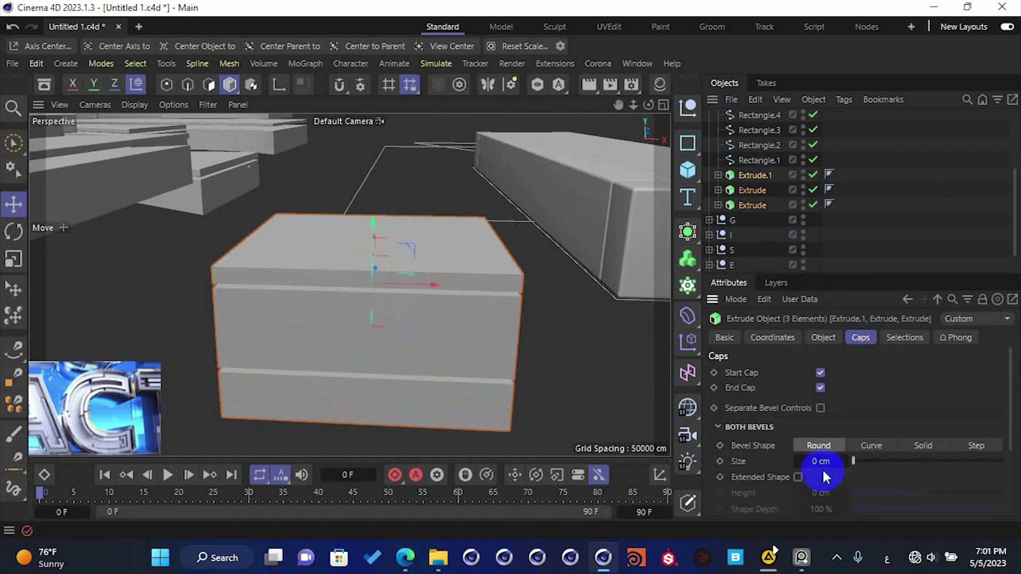
pyautogui.moveTo(820, 463); pyautogui.dragTo(821, 463)
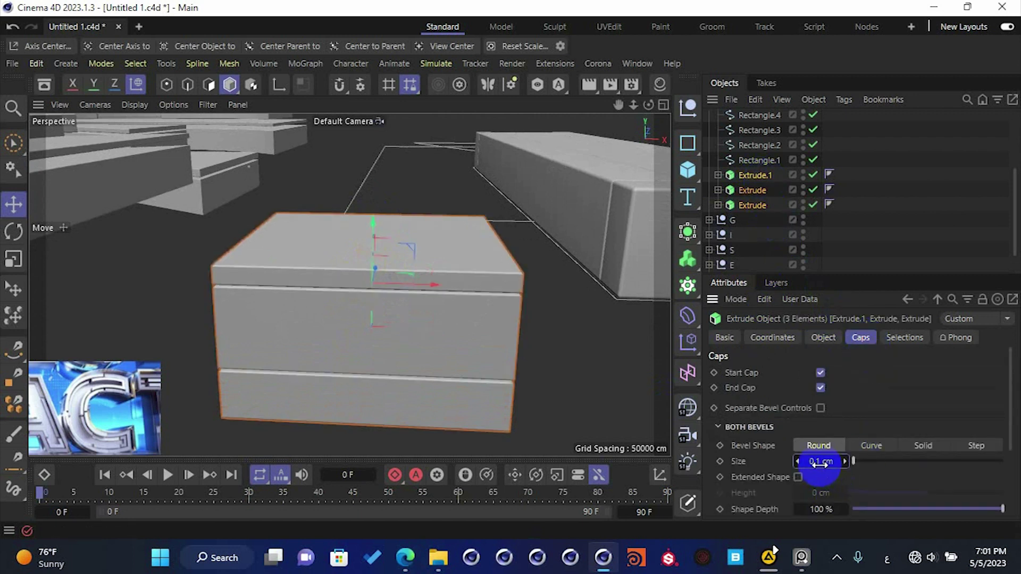
pyautogui.click(525, 394)
pyautogui.keyDown('alt'); pyautogui.moveTo(509, 393); pyautogui.dragTo(493, 283); pyautogui.keyUp('alt')
pyautogui.click(493, 283)
pyautogui.keyDown('alt'); pyautogui.moveTo(408, 247); pyautogui.dragTo(566, 262); pyautogui.keyUp('alt')
# - Select the three stacked extrudes and raise them together in the front view to the height of the N's pillar
pyautogui.click(750, 205)
pyautogui.click(751, 207)
pyautogui.keyDown('shift'); pyautogui.click(769, 177); pyautogui.keyUp('shift')
pyautogui.middleClick(457, 264)
pyautogui.middleClick(489, 328)
pyautogui.scroll(-6, 467, 342)
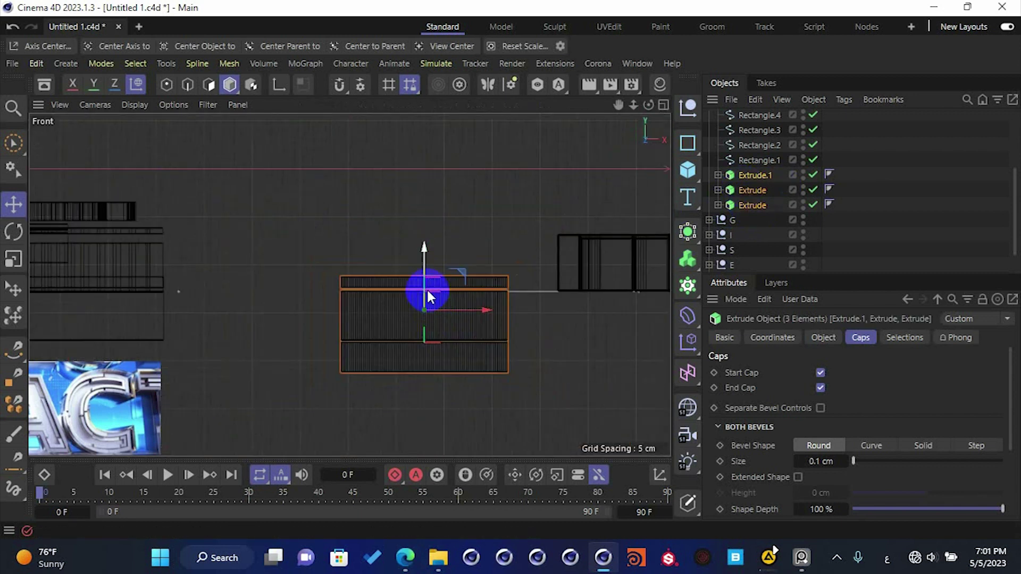
pyautogui.moveTo(428, 293); pyautogui.dragTo(438, 257)
pyautogui.moveTo(450, 218); pyautogui.dragTo(455, 207)
pyautogui.scroll(6, 462, 243)
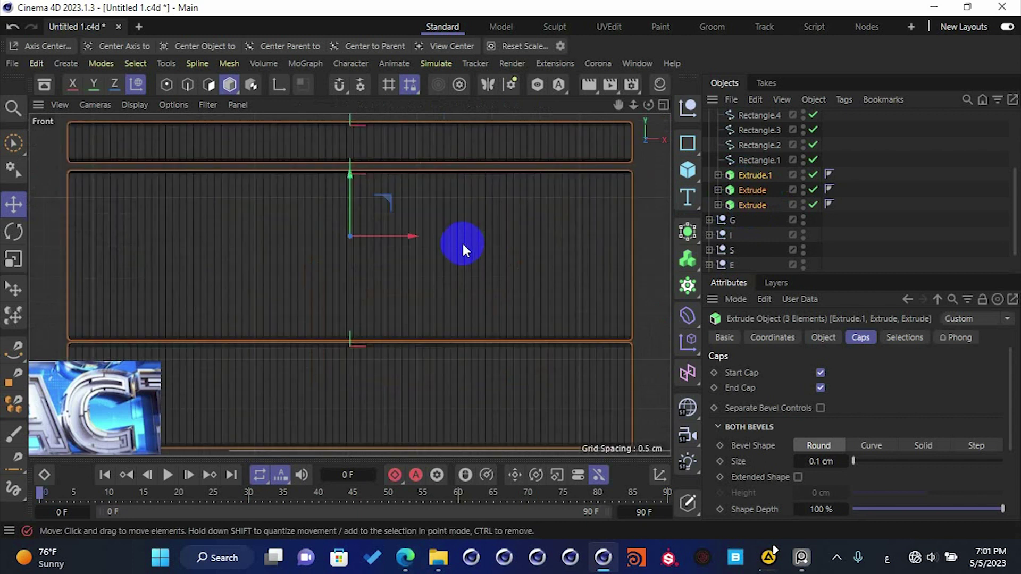
pyautogui.scroll(-3, 463, 243)
# - Check the stacked block's height against the N's pillar in the perspective view and save the scene
pyautogui.middleClick(462, 244)
pyautogui.middleClick(296, 215)
pyautogui.scroll(-6, 438, 283)
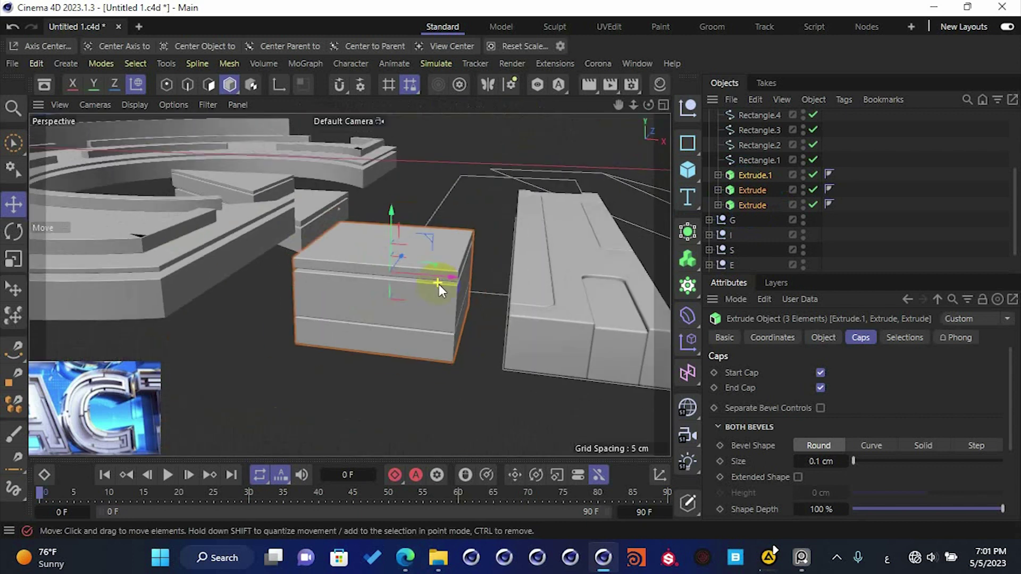
pyautogui.keyDown('alt'); pyautogui.moveTo(404, 298); pyautogui.dragTo(435, 302); pyautogui.keyUp('alt')
pyautogui.scroll(-4, 435, 302)
pyautogui.keyDown('alt'); pyautogui.moveTo(407, 294); pyautogui.dragTo(369, 315, button='middle'); pyautogui.keyUp('alt')
pyautogui.scroll(6, 450, 331)
pyautogui.keyDown('alt'); pyautogui.moveTo(450, 331); pyautogui.dragTo(457, 248); pyautogui.keyUp('alt')
pyautogui.hotkey('ctrl', 's')
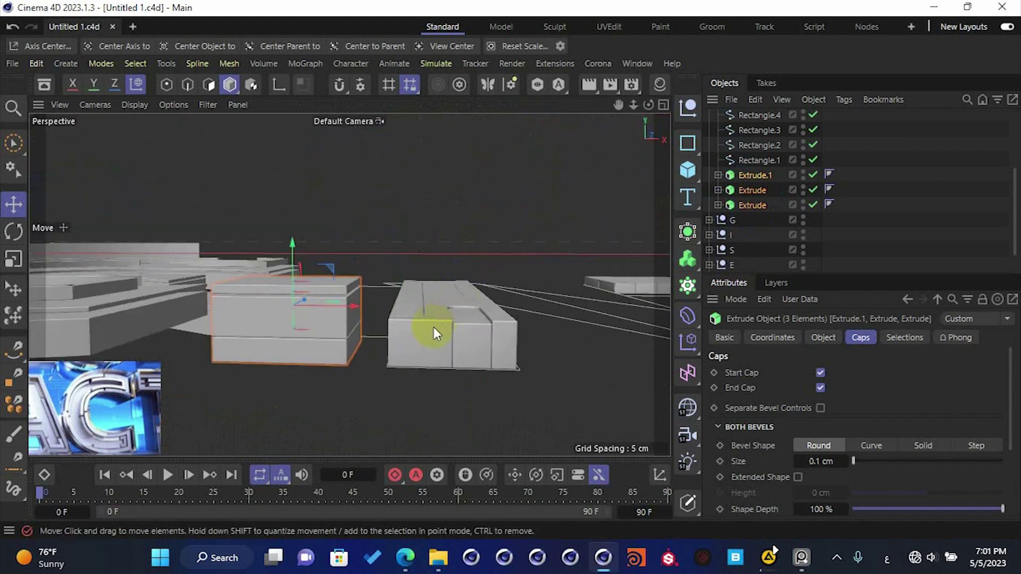
# - Raise the pillar group of the N in the front view until its upper edge aligns with the stacked block's
pyautogui.middleClick(433, 327)
pyautogui.scroll(3, 532, 346)
pyautogui.middleClick(557, 369)
pyautogui.scroll(-5, 556, 369)
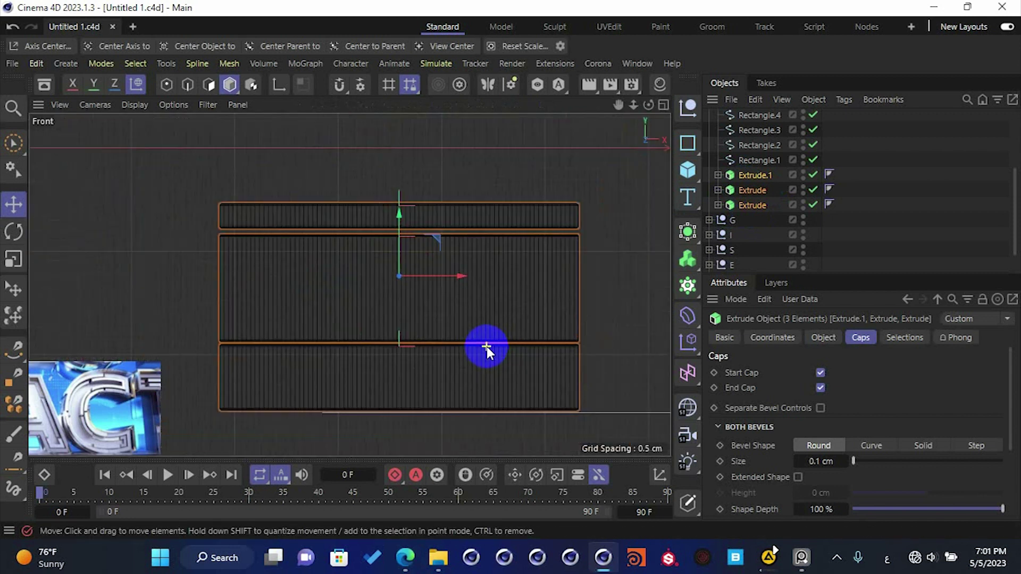
pyautogui.scroll(3, 766, 140)
pyautogui.click(760, 162)
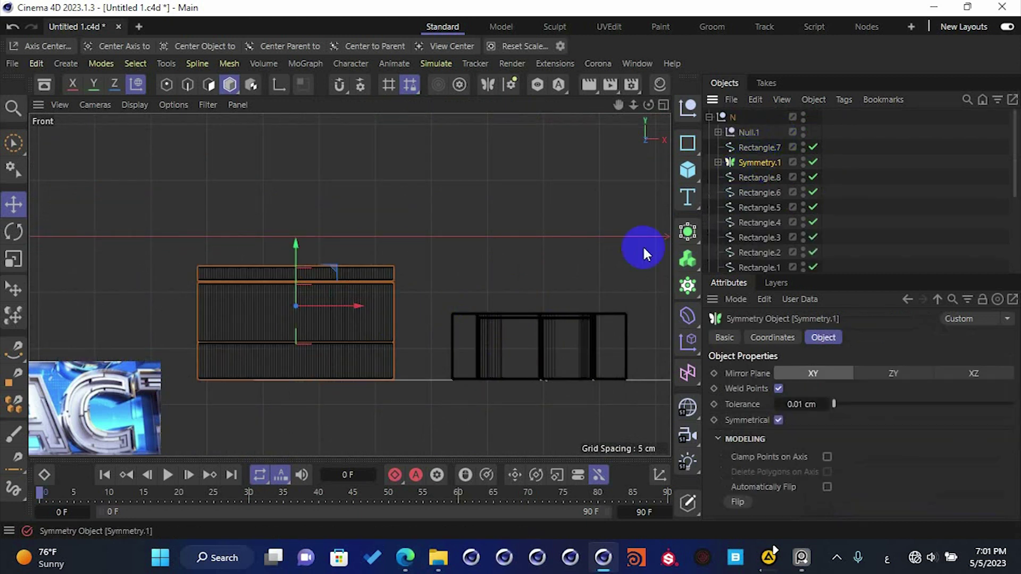
pyautogui.click(760, 134)
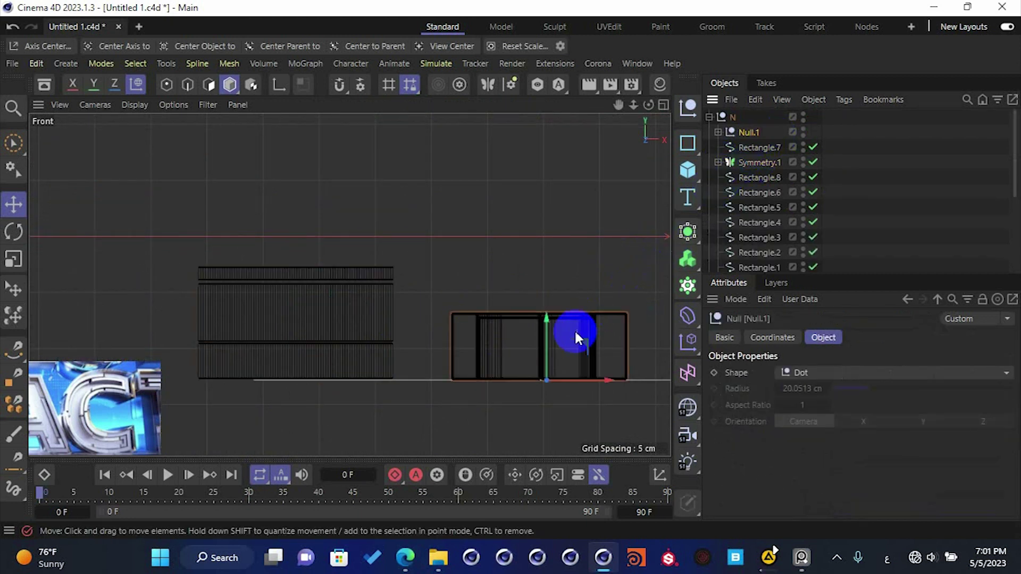
pyautogui.moveTo(551, 338); pyautogui.dragTo(556, 296)
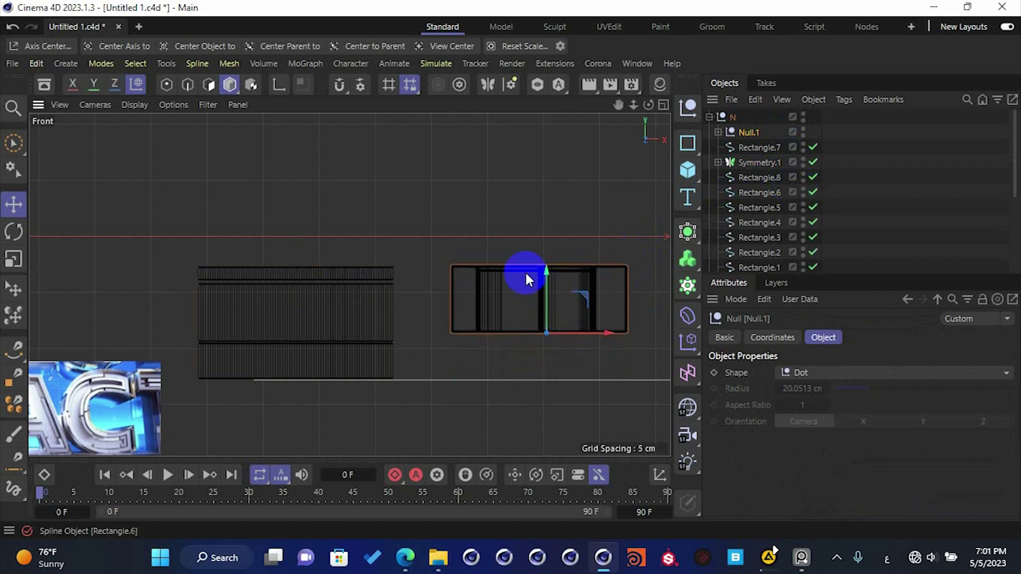
pyautogui.middleClick(463, 287)
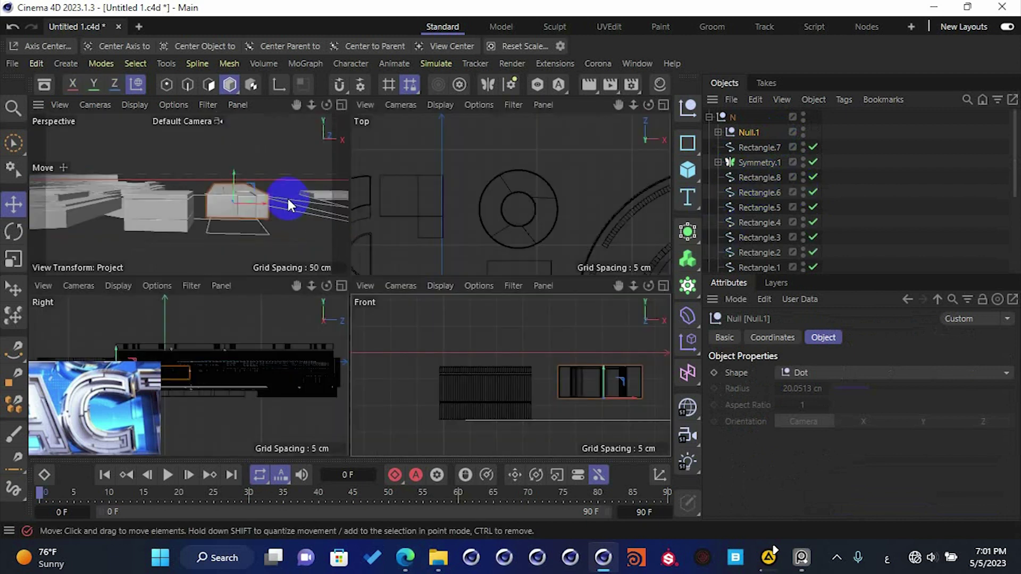
# - Extrude the rectangle spline beneath the raised pillar and set its round cap bevel size to 0.1 cm
pyautogui.middleClick(285, 201)
pyautogui.click(427, 367)
pyautogui.scroll(-3, 764, 262)
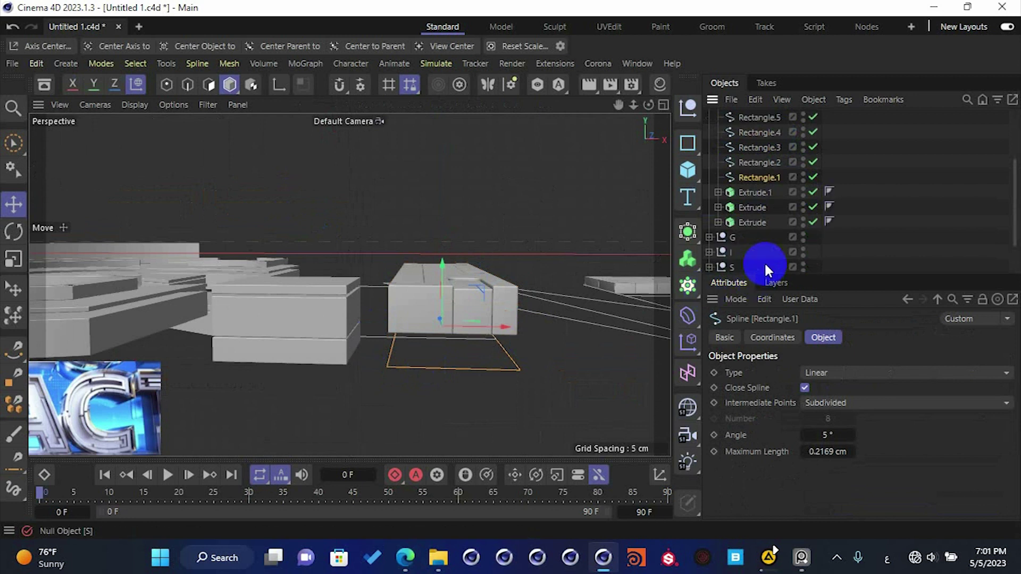
pyautogui.click(688, 232)
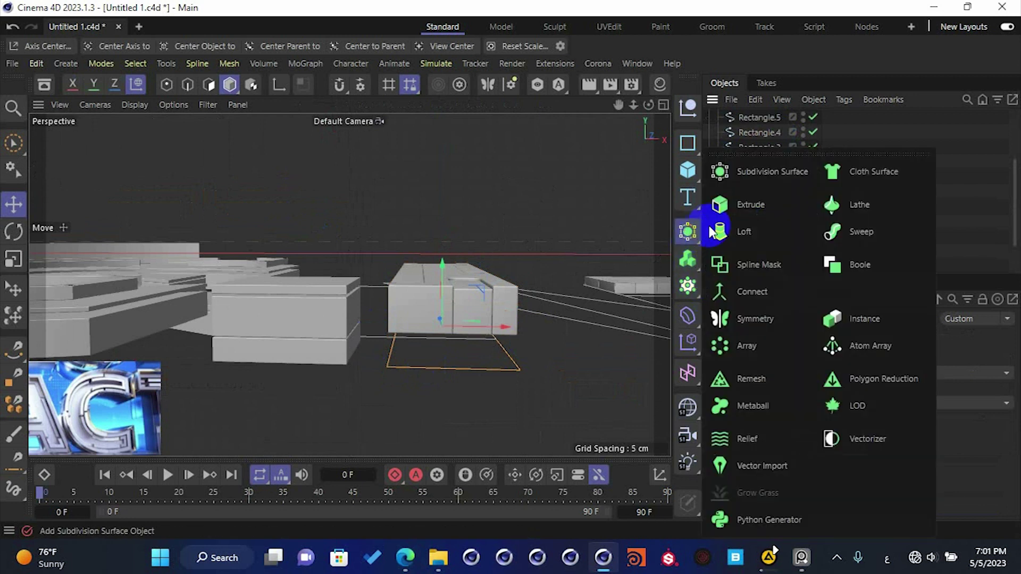
pyautogui.keyDown('alt'); pyautogui.click(748, 209); pyautogui.keyUp('alt')
pyautogui.click(821, 461)
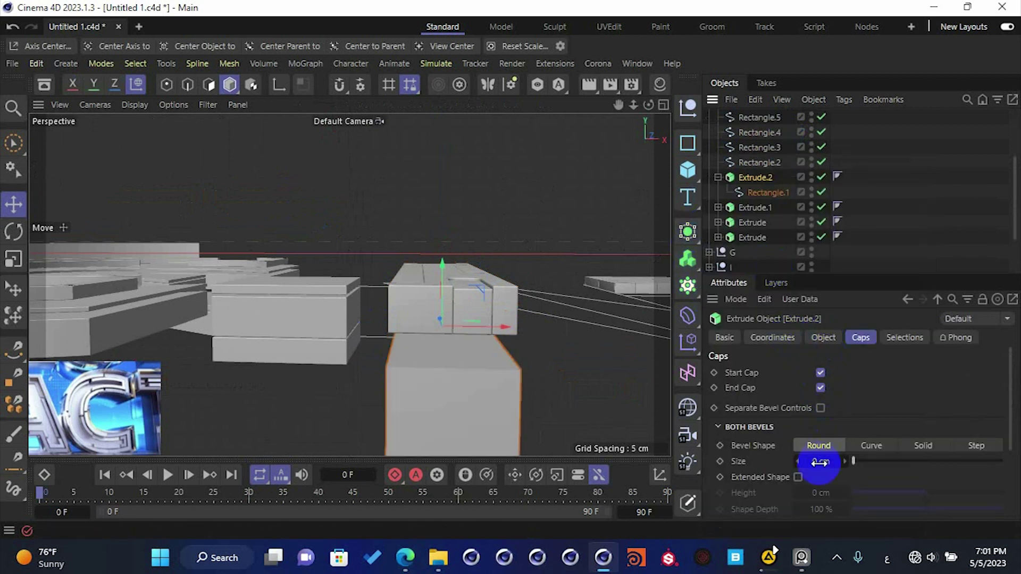
pyautogui.write('0.1')
pyautogui.press('Return')
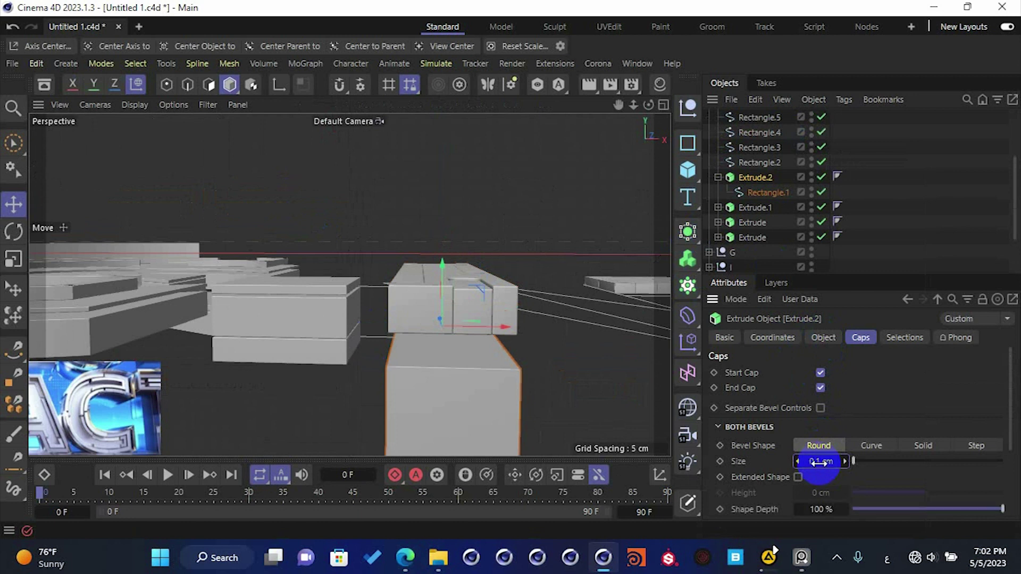
# - Set the pillar base extrude's offset to 5 cm and raise it towards the pillar in the front view
pyautogui.click(823, 337)
pyautogui.click(830, 388)
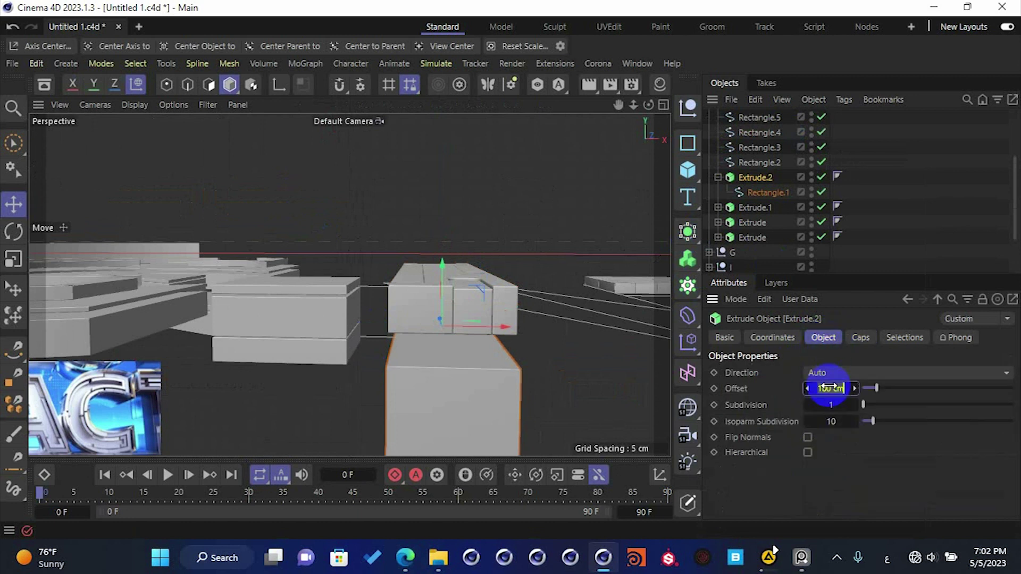
pyautogui.write('5')
pyautogui.press('Return')
pyautogui.middleClick(435, 289)
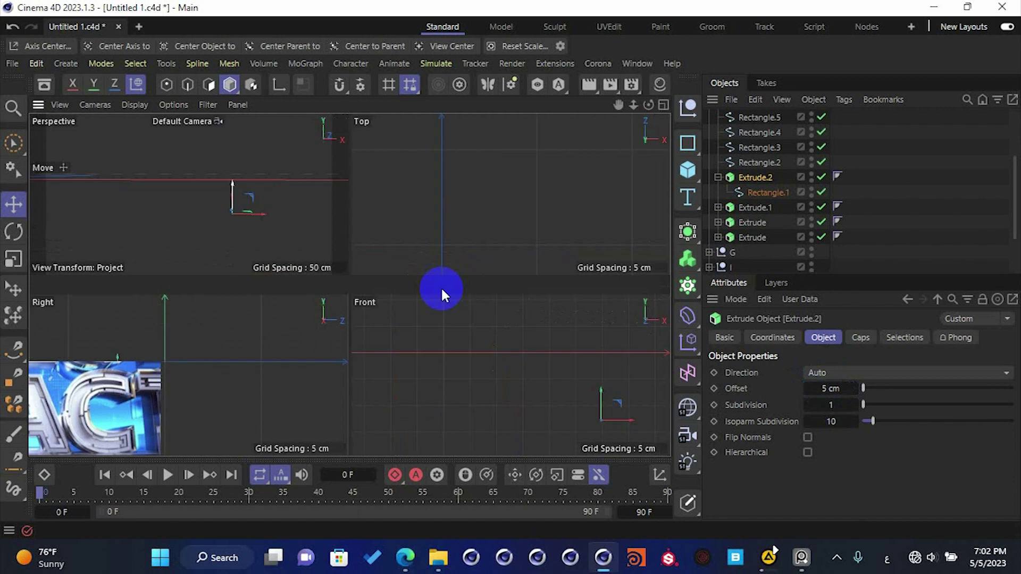
pyautogui.middleClick(512, 352)
pyautogui.moveTo(540, 371); pyautogui.dragTo(595, 328)
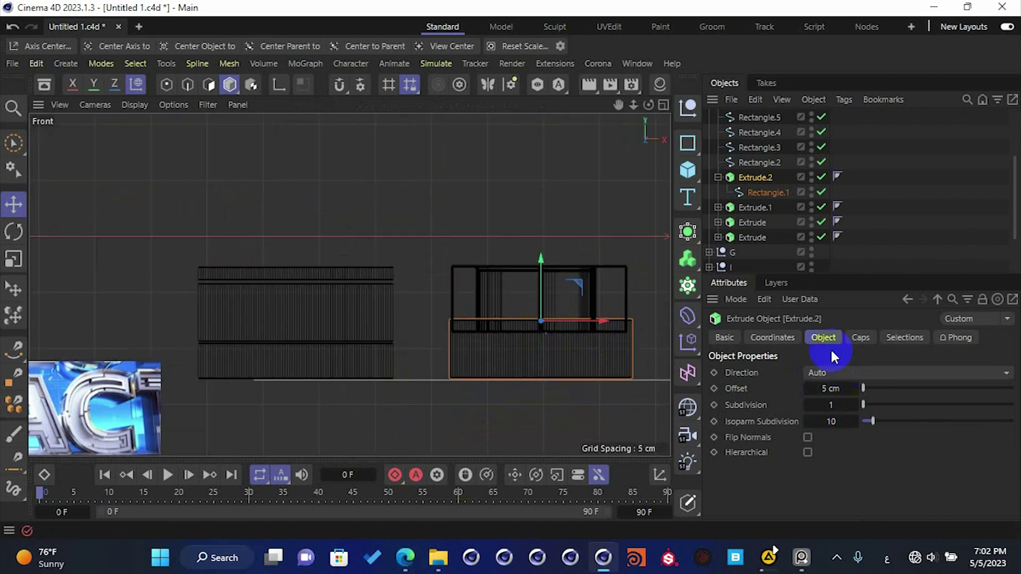
# - Reduce the pillar base's offset to 3 cm, place it directly under the pillar and save the scene
pyautogui.click(809, 389)
pyautogui.moveTo(542, 284); pyautogui.dragTo(541, 305)
pyautogui.click(809, 389)
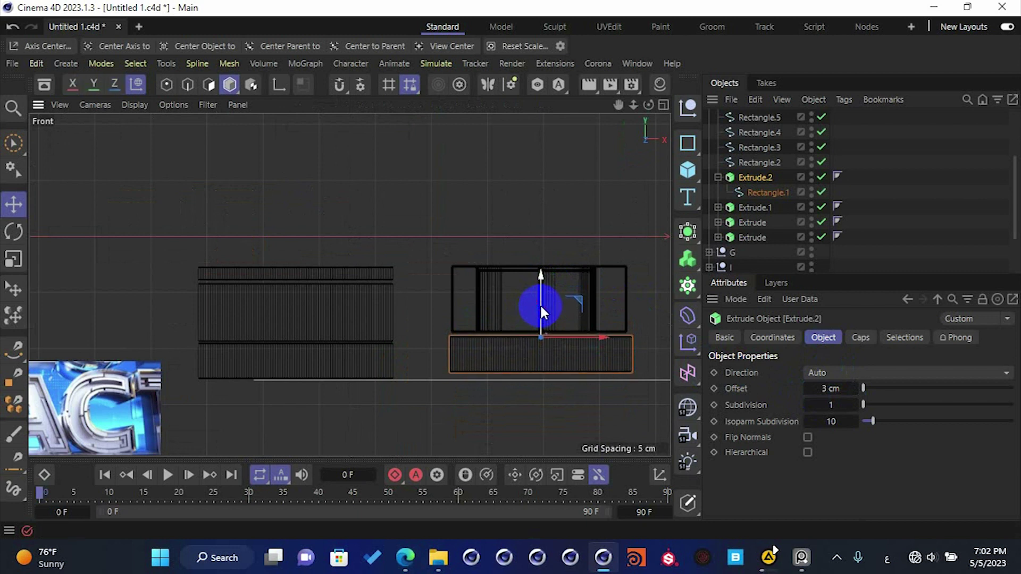
pyautogui.middleClick(540, 304)
pyautogui.middleClick(340, 263)
pyautogui.scroll(3, 498, 360)
pyautogui.moveTo(512, 343)
pyautogui.keyDown('alt'); pyautogui.mouseDown()
pyautogui.moveTo(317, 314)
pyautogui.moveTo(466, 360)
pyautogui.moveTo(512, 356)
pyautogui.mouseUp(); pyautogui.keyUp('alt')
pyautogui.hotkey('ctrl', 's')
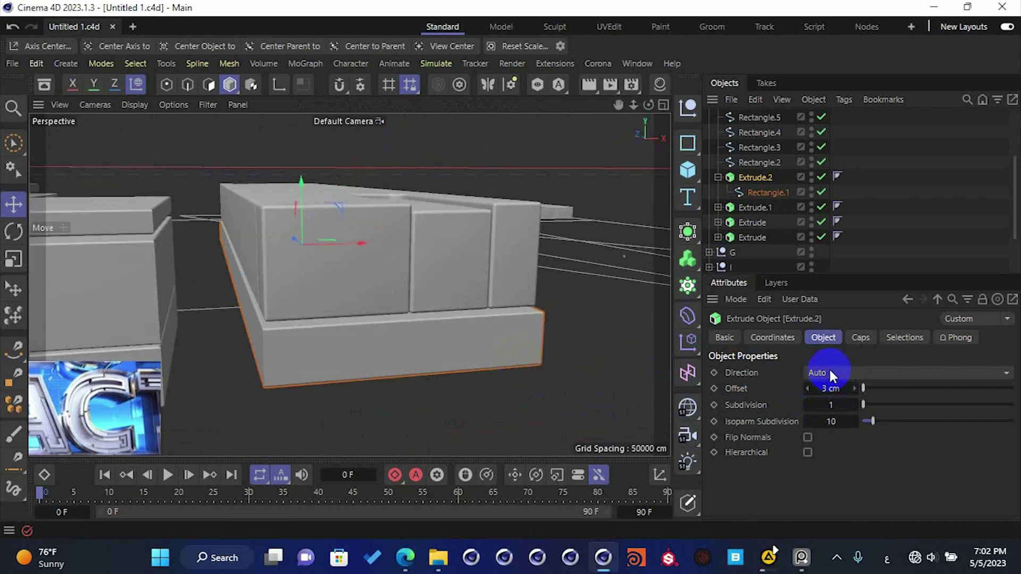
# - Extrude the wide rectangle spline behind the N's pillar with an offset of 5 cm
pyautogui.scroll(-5, 333, 314)
pyautogui.moveTo(357, 294)
pyautogui.keyDown('alt'); pyautogui.mouseDown()
pyautogui.moveTo(349, 327)
pyautogui.moveTo(343, 263)
pyautogui.moveTo(375, 335)
pyautogui.moveTo(375, 414)
pyautogui.moveTo(370, 293)
pyautogui.moveTo(372, 325)
pyautogui.moveTo(353, 288)
pyautogui.mouseUp(); pyautogui.keyUp('alt')
pyautogui.click(343, 288)
pyautogui.hotkey('ctrl', 's')
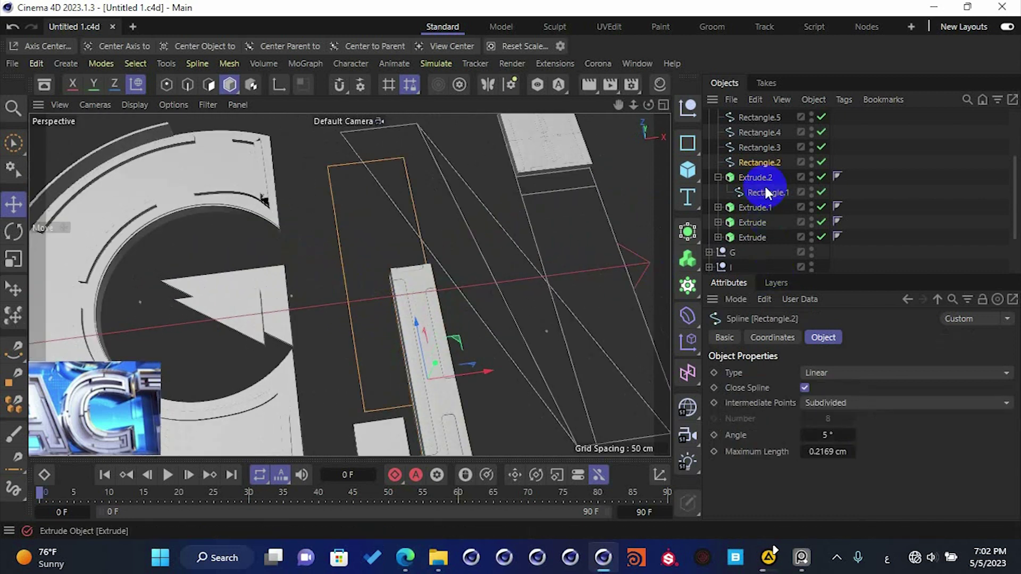
pyautogui.click(718, 177)
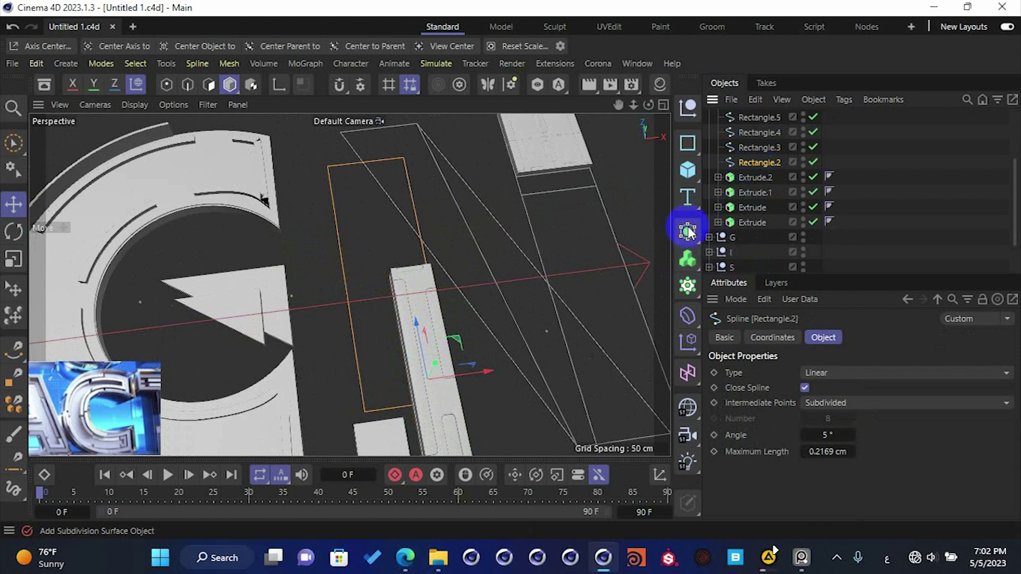
pyautogui.click(689, 233)
pyautogui.keyDown('alt'); pyautogui.click(728, 201); pyautogui.keyUp('alt')
pyautogui.click(831, 388)
pyautogui.write('5')
pyautogui.press('Return')
# - Set the wide slab extrude's round cap bevel size to 0.1 cm and save the scene
pyautogui.keyDown('alt'); pyautogui.moveTo(480, 343); pyautogui.dragTo(416, 386); pyautogui.keyUp('alt')
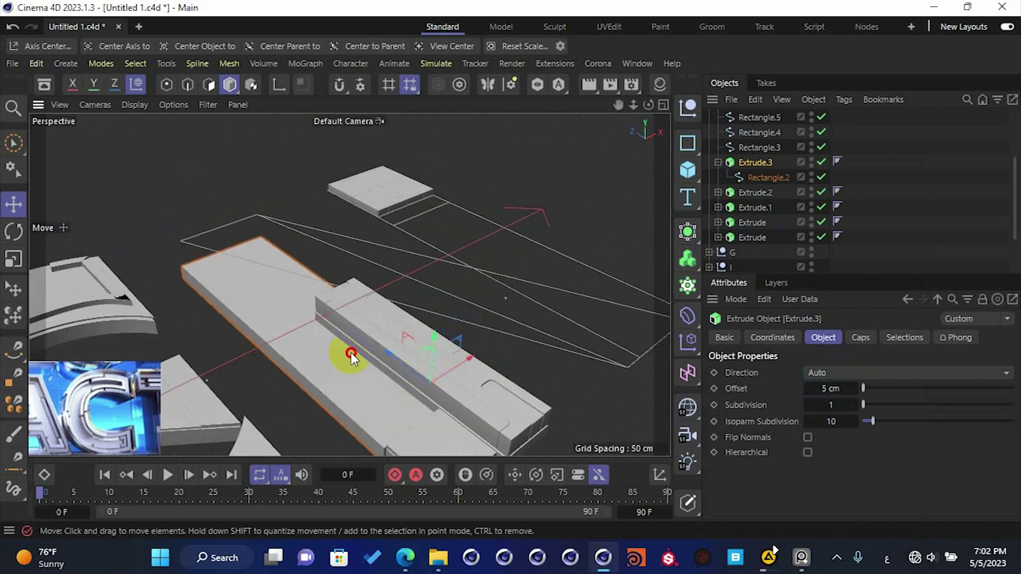
pyautogui.keyDown('alt'); pyautogui.moveTo(351, 352); pyautogui.dragTo(181, 298); pyautogui.keyUp('alt')
pyautogui.keyDown('alt'); pyautogui.moveTo(401, 369); pyautogui.dragTo(381, 327); pyautogui.keyUp('alt')
pyautogui.keyDown('alt'); pyautogui.moveTo(380, 327); pyautogui.dragTo(464, 316, button='right'); pyautogui.keyUp('alt')
pyautogui.keyDown('alt'); pyautogui.moveTo(465, 316); pyautogui.dragTo(404, 303); pyautogui.keyUp('alt')
pyautogui.click(758, 162)
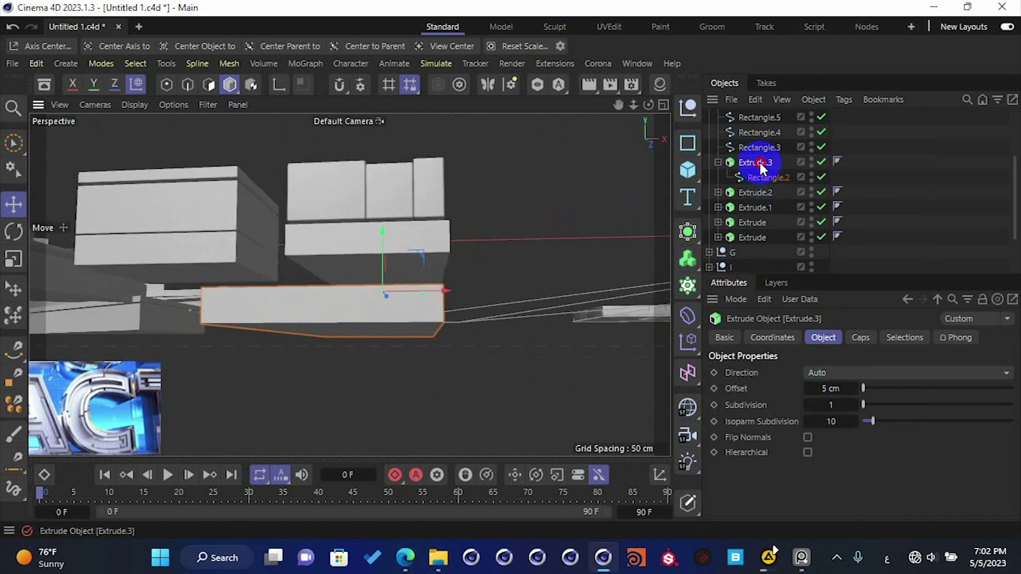
pyautogui.click(860, 338)
pyautogui.click(817, 461)
pyautogui.write('0.1')
pyautogui.press('Return')
pyautogui.hotkey('ctrl', 's')
# - Lower the wide slab slightly and duplicate it with an offset of 0.5 cm for the copy
pyautogui.keyDown('alt'); pyautogui.moveTo(479, 315); pyautogui.dragTo(335, 328); pyautogui.keyUp('alt')
pyautogui.scroll(3, 328, 319)
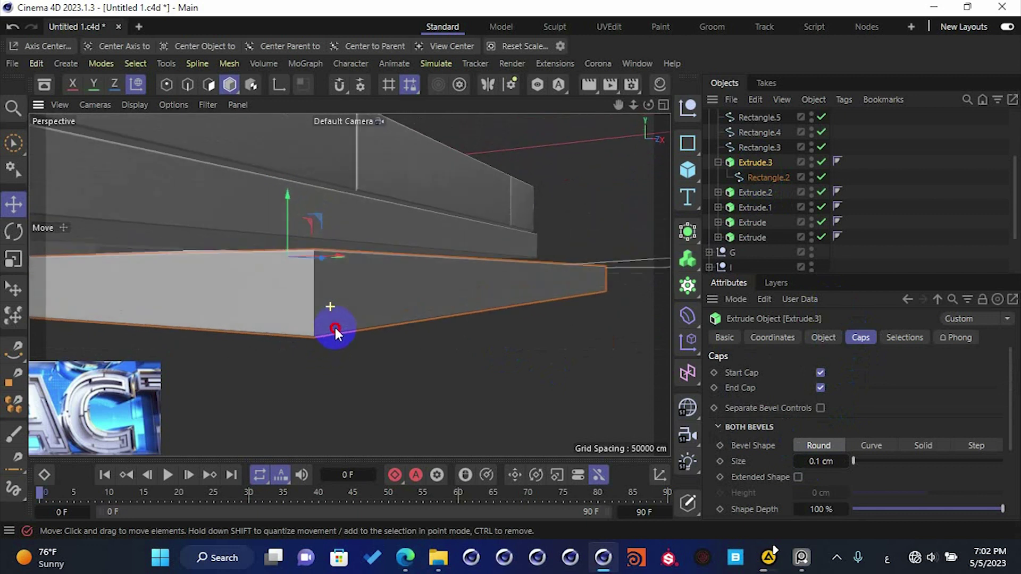
pyautogui.click(719, 162)
pyautogui.hotkey('ctrl', 's')
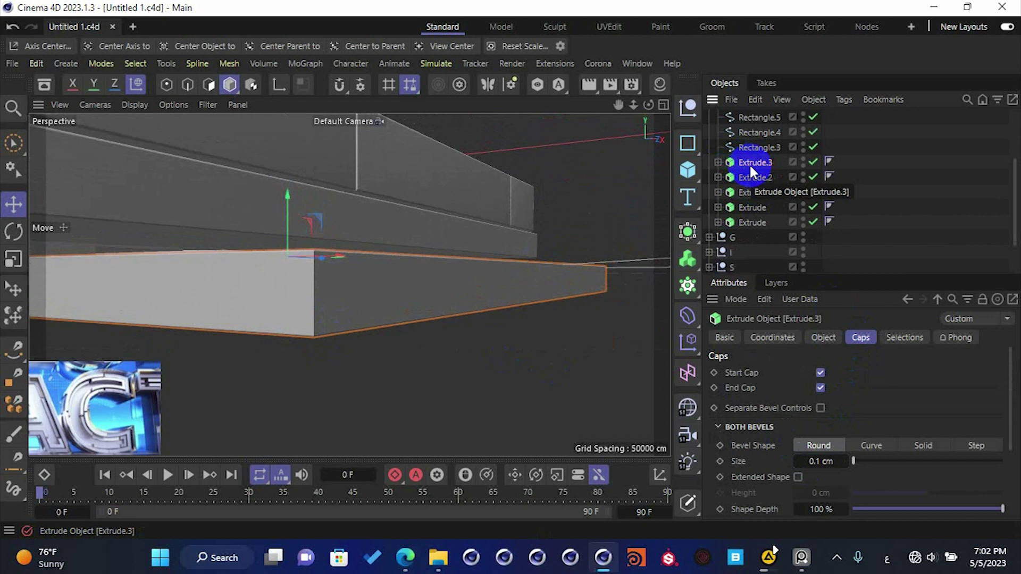
pyautogui.moveTo(293, 224); pyautogui.dragTo(286, 225)
pyautogui.moveTo(753, 164); pyautogui.dragTo(761, 156)
pyautogui.click(826, 337)
pyautogui.doubleClick(831, 388)
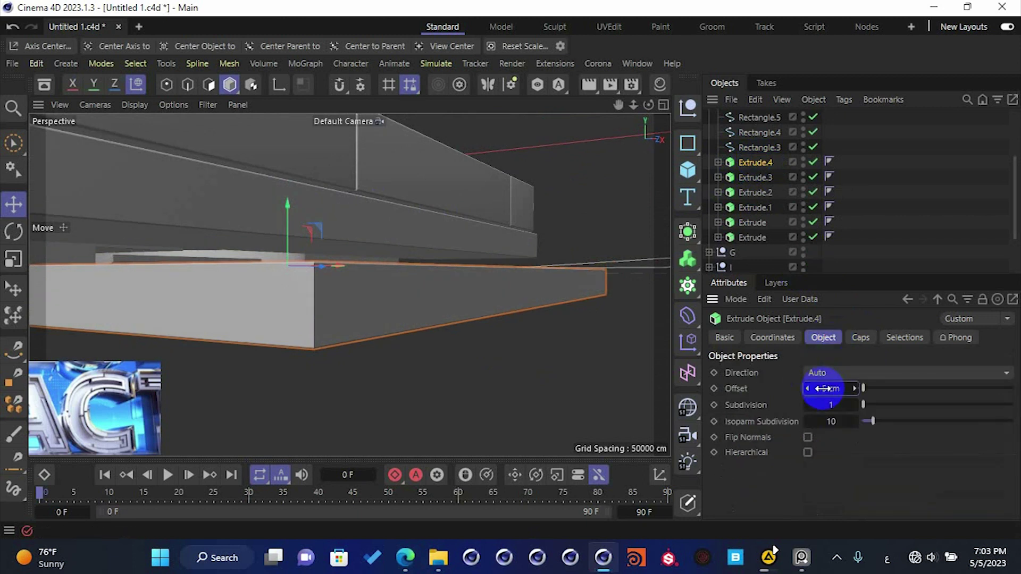
pyautogui.write('0.5')
pyautogui.press('Return')
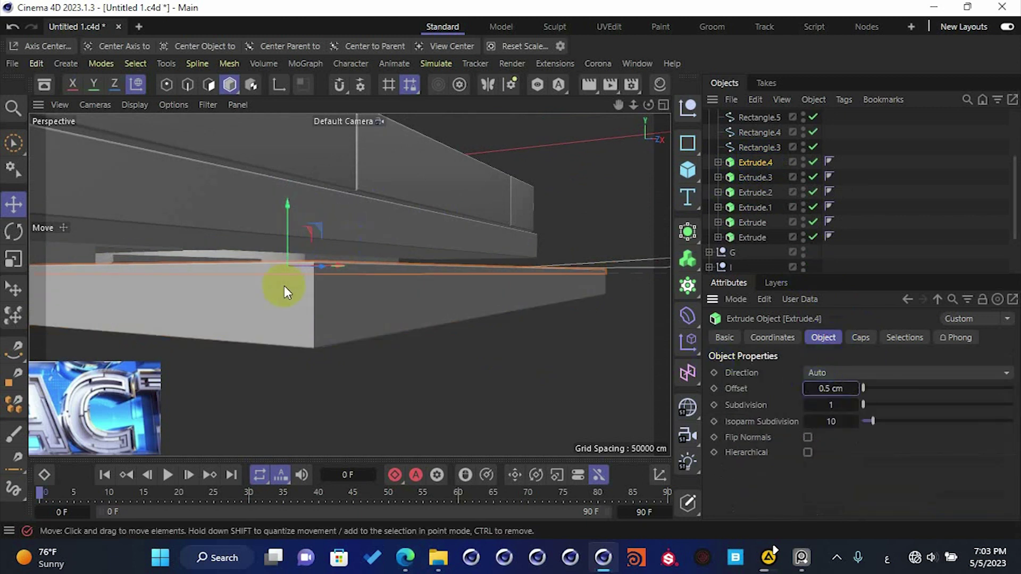
# - Raise the thin slab copy just above the thick slab, set its bevel size to 0.05 cm and save
pyautogui.scroll(3, 284, 285)
pyautogui.moveTo(292, 242); pyautogui.dragTo(295, 220)
pyautogui.keyDown('alt'); pyautogui.moveTo(486, 279); pyautogui.dragTo(416, 250); pyautogui.keyUp('alt')
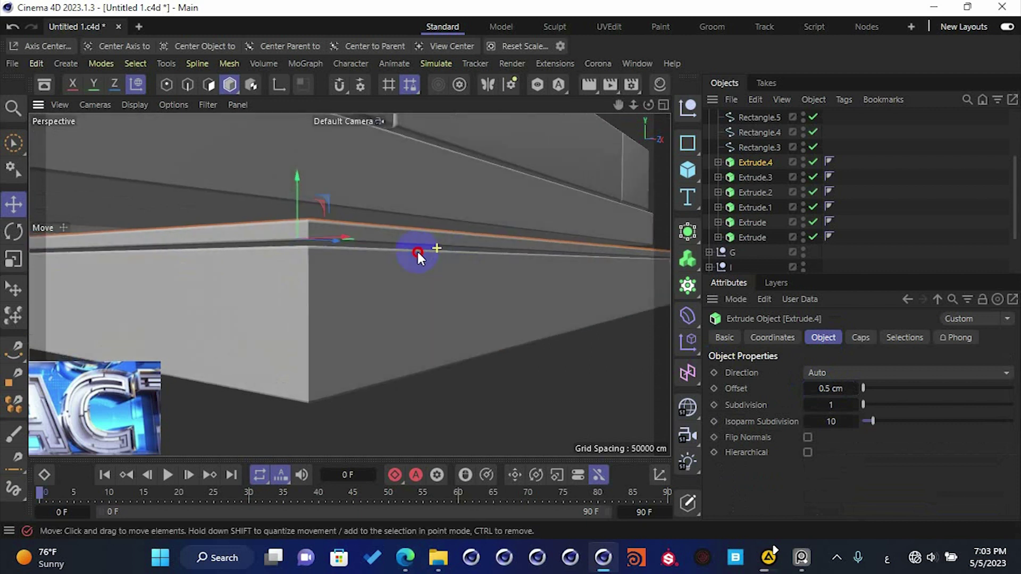
pyautogui.click(857, 339)
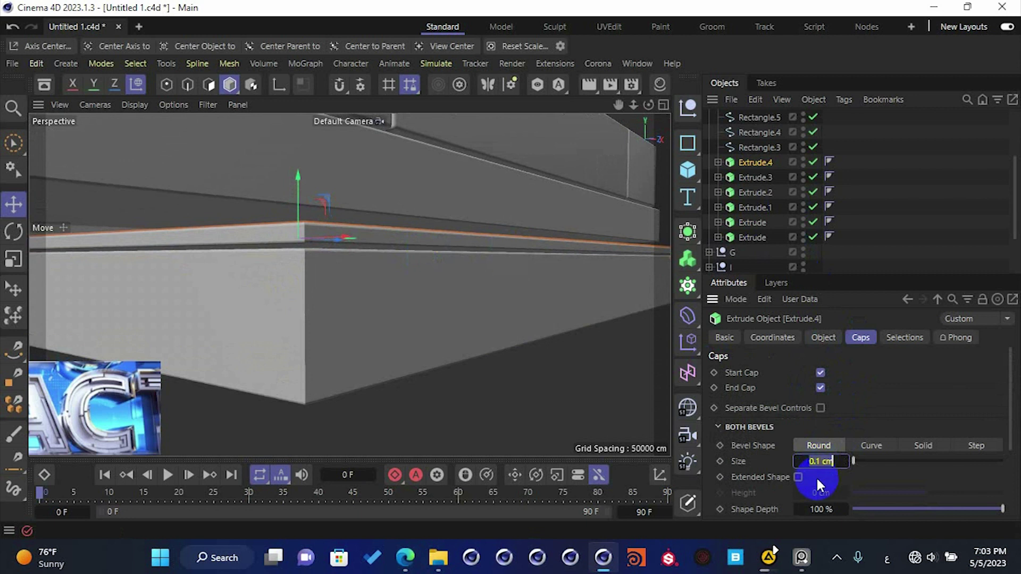
pyautogui.write('0.05')
pyautogui.press('Return')
pyautogui.hotkey('ctrl', 's')
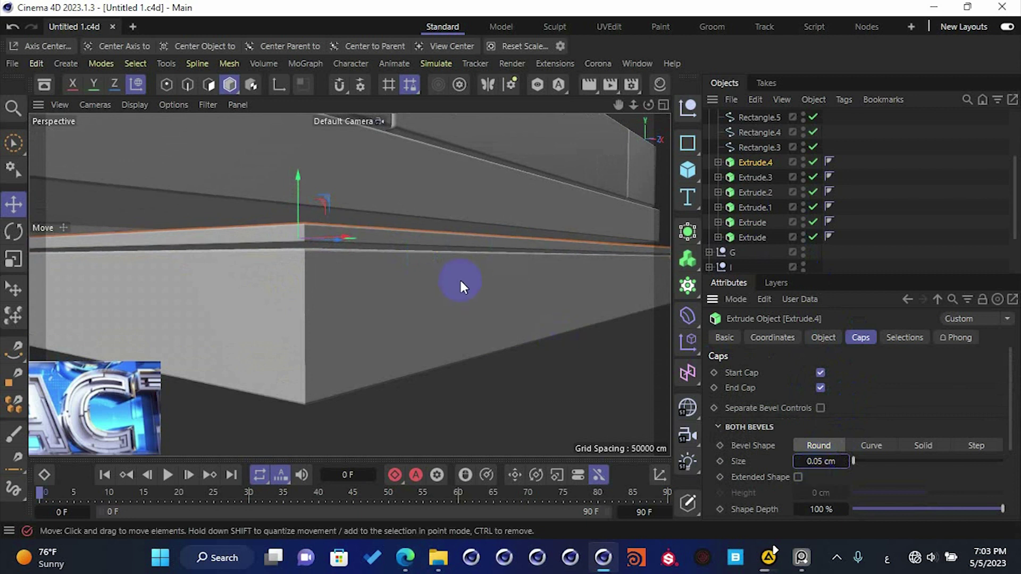
# - Examine the layered slabs and the remaining splines of the N from several angles
pyautogui.scroll(-5, 458, 279)
pyautogui.scroll(-3, 458, 280)
pyautogui.keyDown('alt'); pyautogui.moveTo(412, 184); pyautogui.dragTo(409, 283); pyautogui.keyUp('alt')
pyautogui.keyDown('alt'); pyautogui.moveTo(486, 334); pyautogui.dragTo(462, 344); pyautogui.keyUp('alt')
pyautogui.click(462, 345)
pyautogui.keyDown('alt'); pyautogui.moveTo(460, 296); pyautogui.dragTo(368, 301); pyautogui.keyUp('alt')
pyautogui.scroll(-3, 470, 287)
pyautogui.scroll(3, 395, 247)
pyautogui.keyDown('alt'); pyautogui.moveTo(396, 245); pyautogui.dragTo(424, 317); pyautogui.keyUp('alt')
pyautogui.scroll(-4, 484, 222)
pyautogui.keyDown('alt'); pyautogui.moveTo(483, 222); pyautogui.dragTo(519, 199); pyautogui.keyUp('alt')
pyautogui.keyDown('alt'); pyautogui.moveTo(519, 199); pyautogui.dragTo(351, 285, button='middle'); pyautogui.keyUp('alt')
pyautogui.keyDown('alt'); pyautogui.moveTo(351, 285); pyautogui.dragTo(391, 369); pyautogui.keyUp('alt')
pyautogui.scroll(-3, 407, 321)
pyautogui.keyDown('alt'); pyautogui.moveTo(412, 319); pyautogui.dragTo(365, 289); pyautogui.keyUp('alt')
# - Extrude the N's diagonal spline and set its round cap bevel size to 3 cm
pyautogui.click(365, 290)
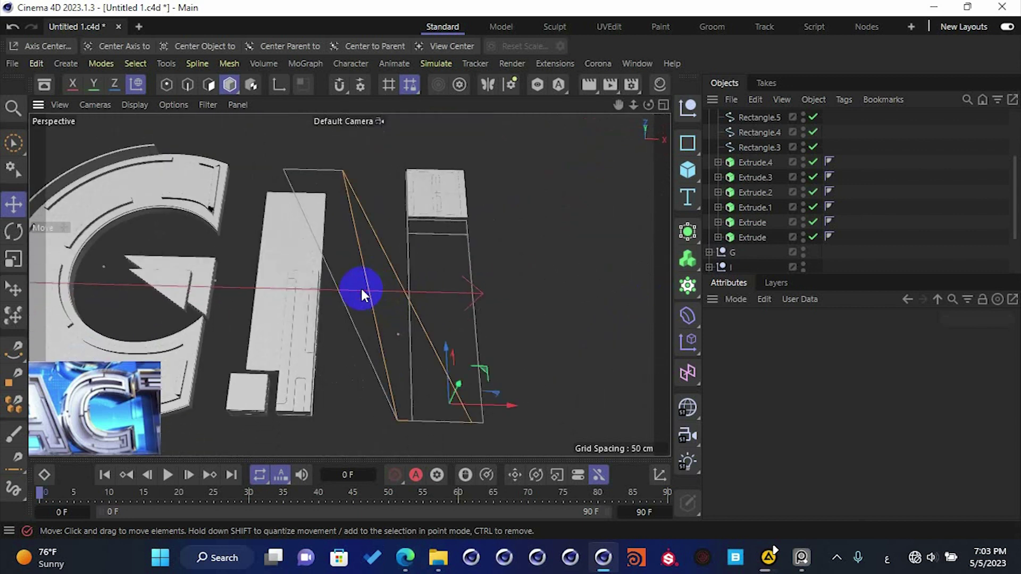
pyautogui.click(336, 293)
pyautogui.hotkey('ctrl', 's')
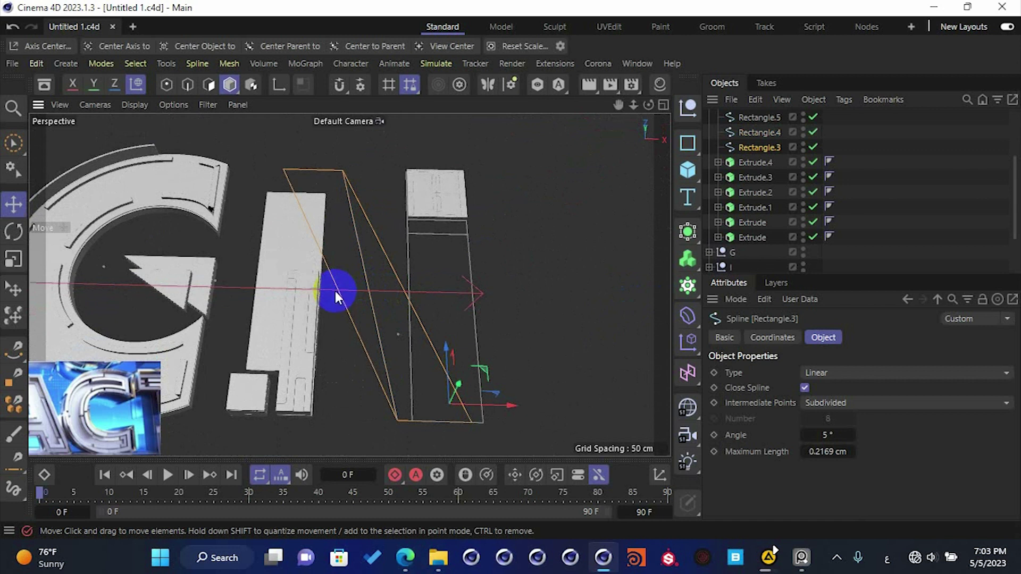
pyautogui.click(689, 232)
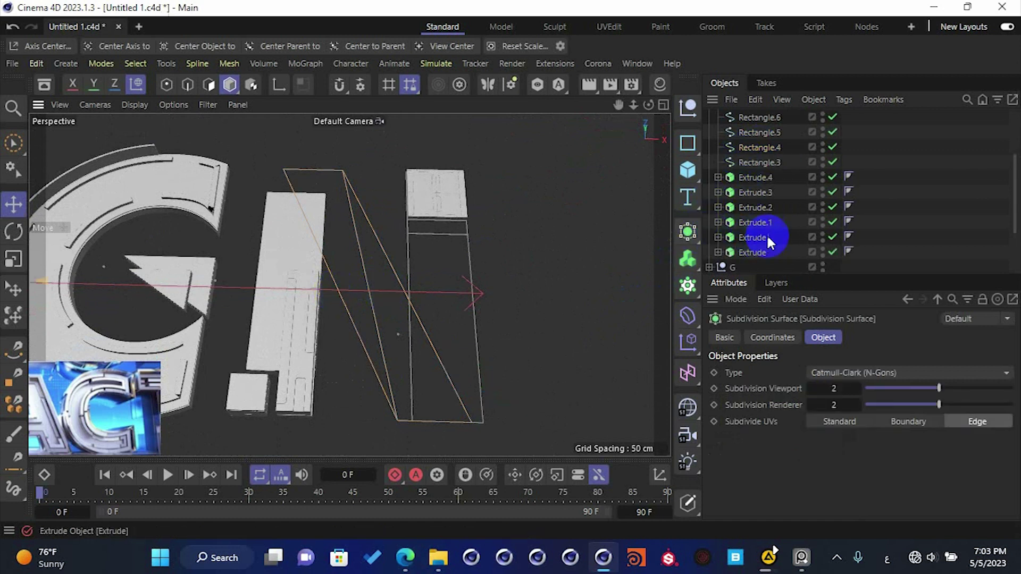
pyautogui.hotkey('ctrl', 'z')
pyautogui.click(688, 243)
pyautogui.keyDown('alt'); pyautogui.click(766, 212); pyautogui.keyUp('alt')
pyautogui.click(820, 460)
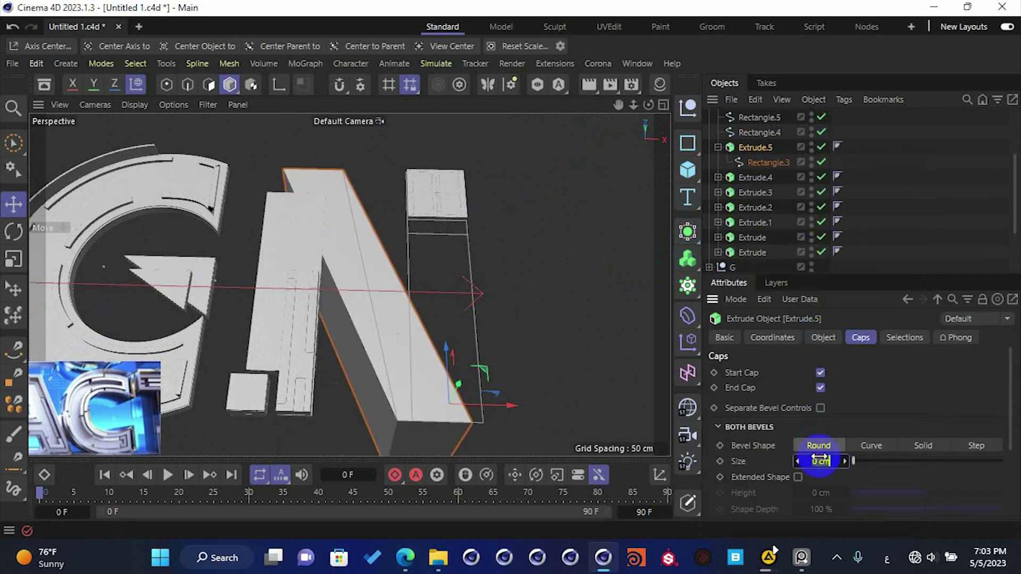
pyautogui.write('5')
pyautogui.press('Return')
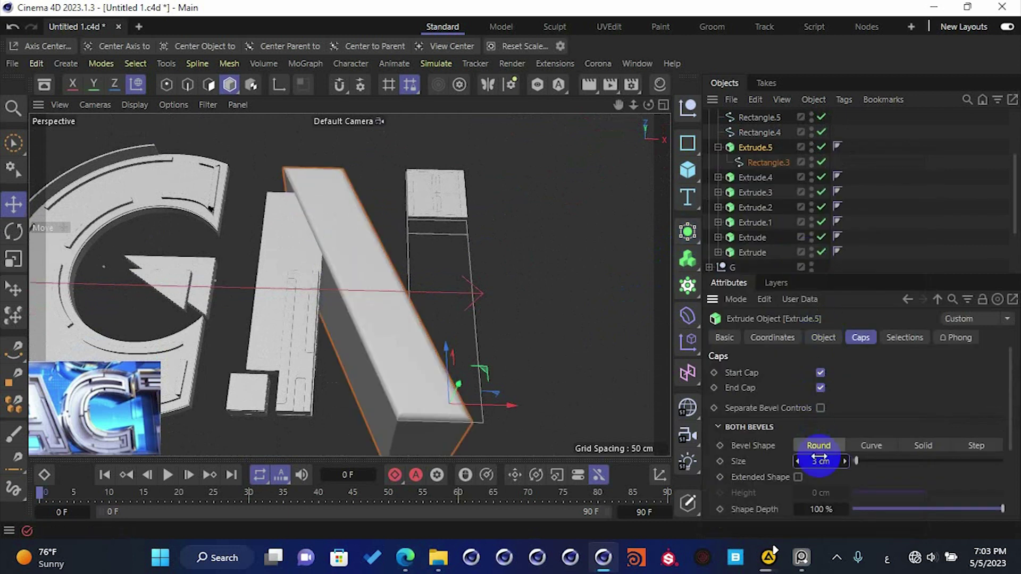
# - Set the diagonal extrude's offset to 5 cm and its round cap bevel size to 0.1 cm
pyautogui.click(822, 338)
pyautogui.click(828, 389)
pyautogui.write('5')
pyautogui.press('Return')
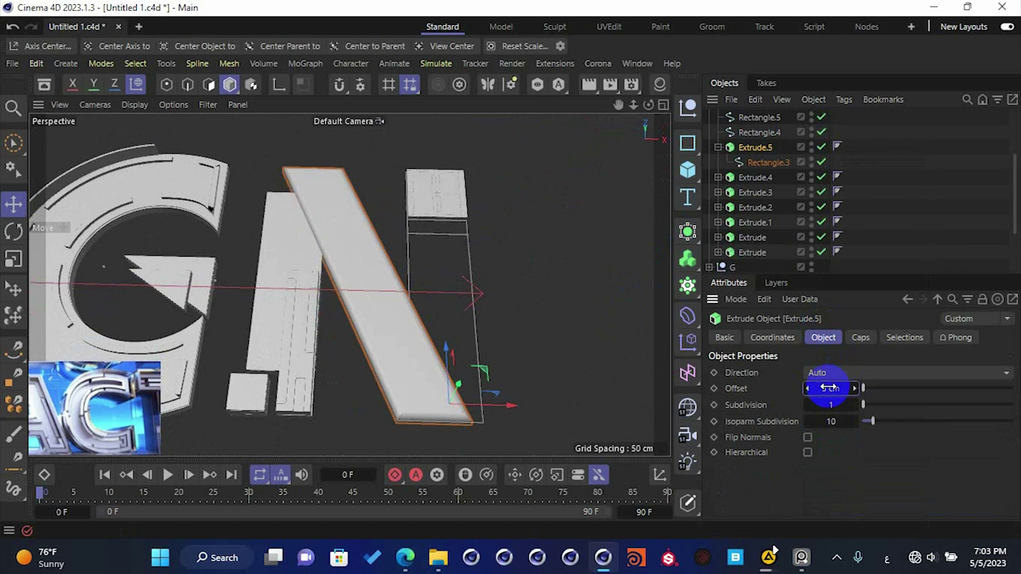
pyautogui.click(857, 338)
pyautogui.click(822, 461)
pyautogui.write('0.1')
pyautogui.press('Return')
pyautogui.scroll(3, 415, 361)
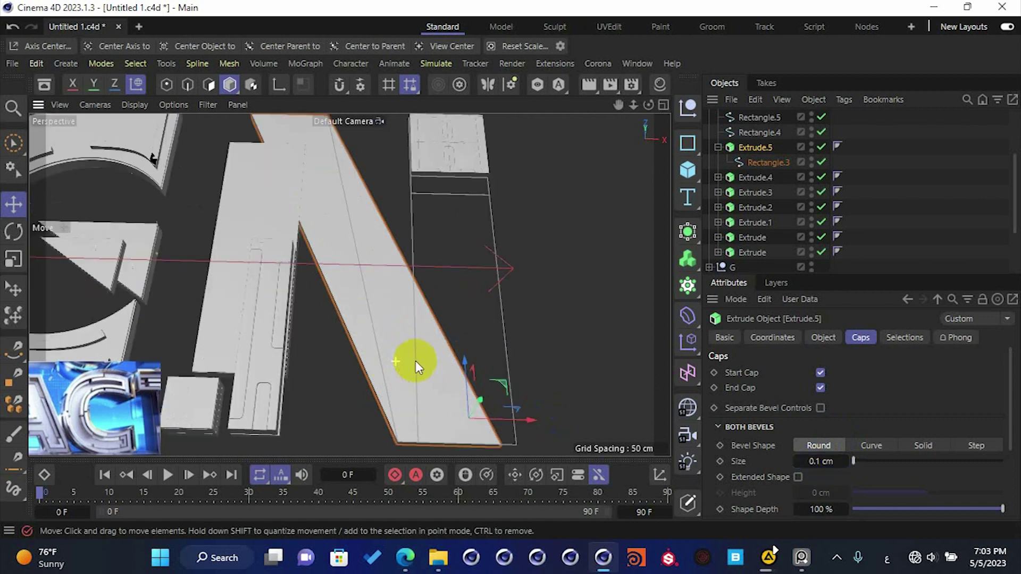
# - Inspect the diagonal extrude from a low angle and undo its last bevel and offset changes
pyautogui.keyDown('alt'); pyautogui.moveTo(416, 361); pyautogui.dragTo(356, 311, button='middle'); pyautogui.keyUp('alt')
pyautogui.keyDown('alt'); pyautogui.moveTo(356, 311); pyautogui.dragTo(330, 218); pyautogui.keyUp('alt')
pyautogui.keyDown('alt'); pyautogui.moveTo(315, 266); pyautogui.dragTo(472, 318); pyautogui.keyUp('alt')
pyautogui.scroll(-3, 395, 310)
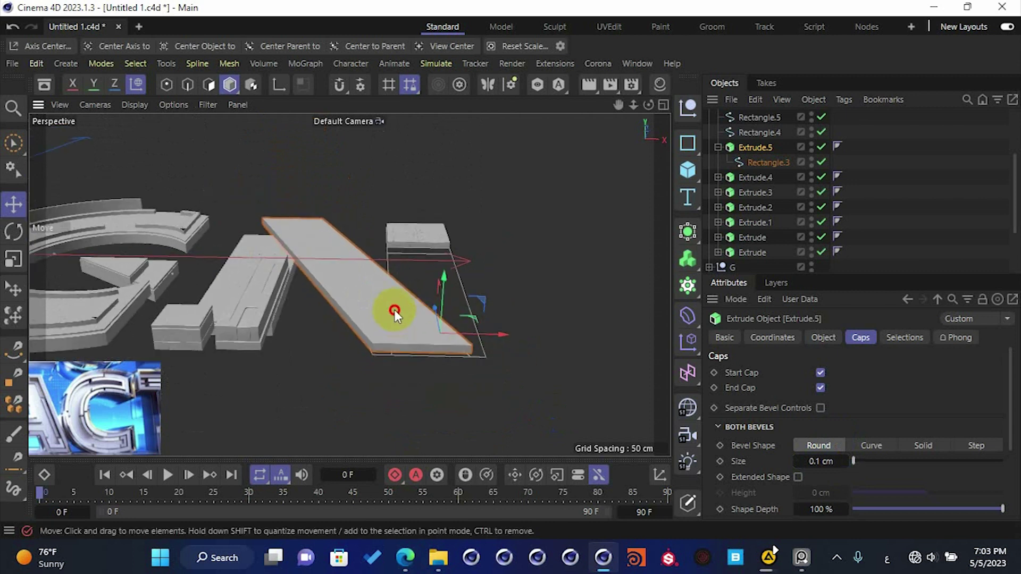
pyautogui.moveTo(395, 310)
pyautogui.keyDown('alt'); pyautogui.mouseDown()
pyautogui.moveTo(391, 231)
pyautogui.moveTo(387, 316)
pyautogui.mouseUp(); pyautogui.keyUp('alt')
pyautogui.hotkey('ctrl', 'z')
pyautogui.hotkey('ctrl', 'z')
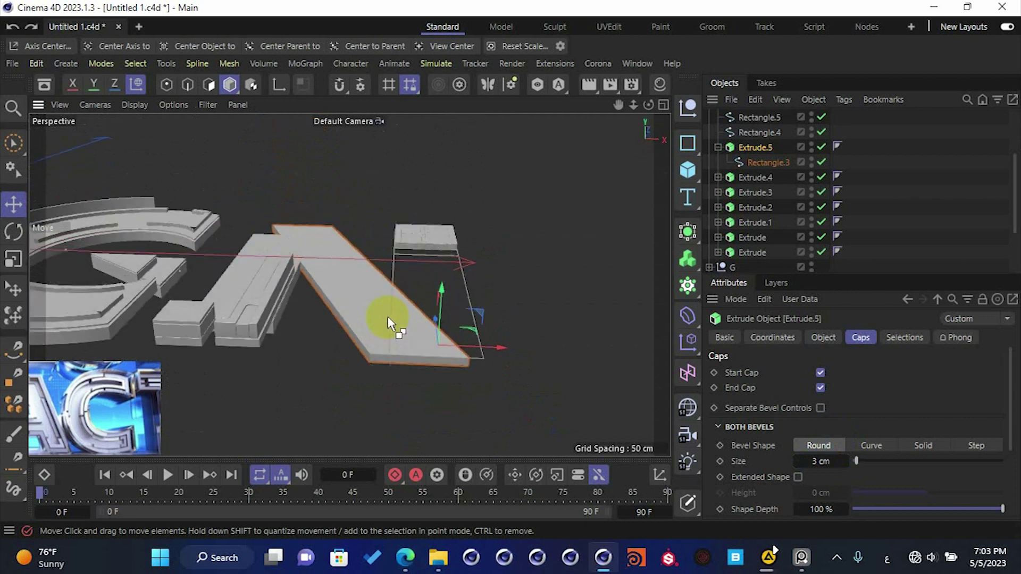
pyautogui.hotkey('ctrl', 'z')
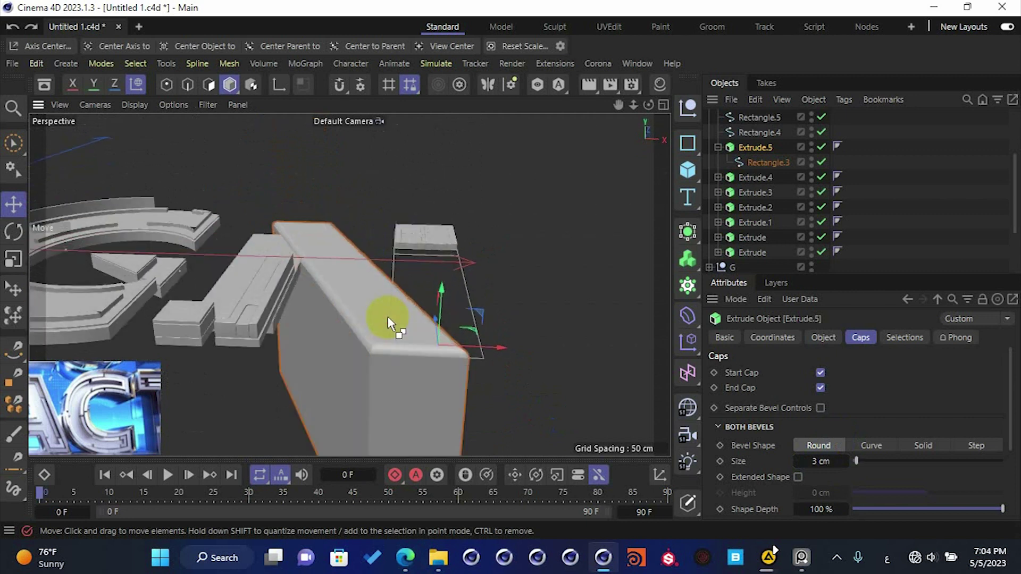
# - Try to duplicate the diagonal extrude and put the Rectangle.4 spline in the copy in place of its Rectangle.3 spline
pyautogui.hotkey('ctrl', 'shift', 'z')
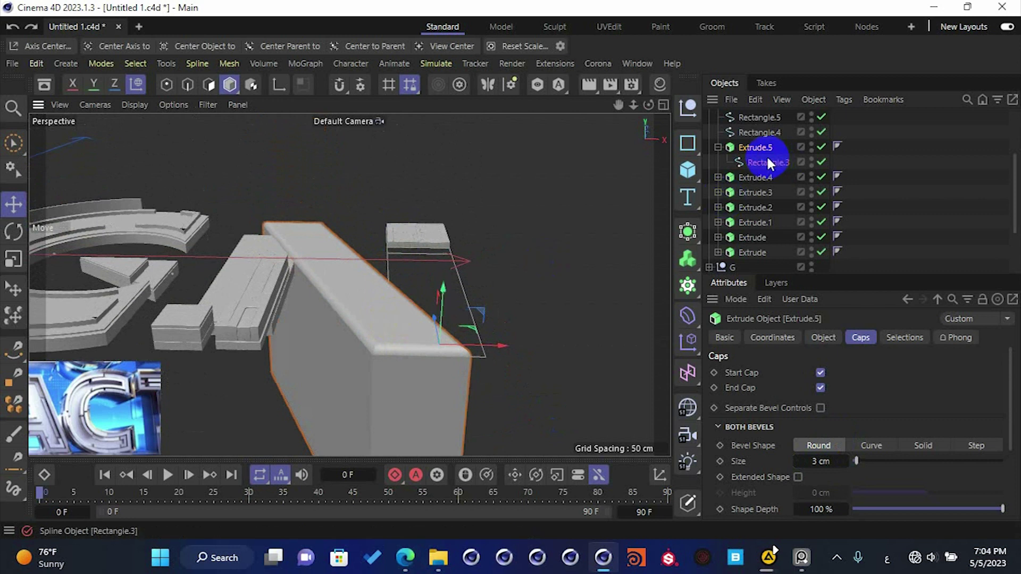
pyautogui.click(750, 147)
pyautogui.keyDown('ctrl'); pyautogui.moveTo(745, 146); pyautogui.dragTo(762, 126); pyautogui.keyUp('ctrl')
pyautogui.click(752, 149)
pyautogui.press('Delete')
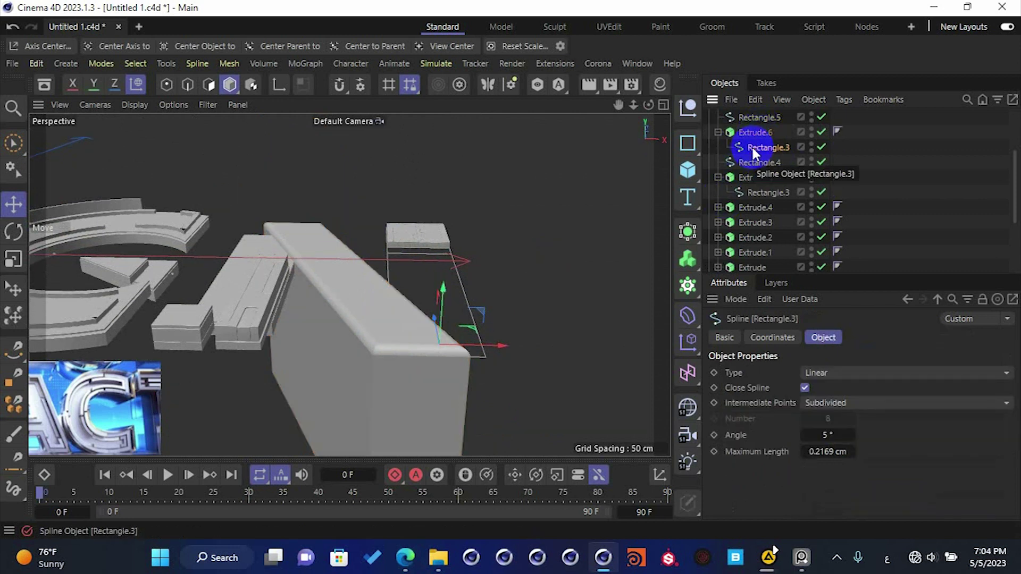
pyautogui.click(749, 147)
pyautogui.moveTo(748, 145); pyautogui.dragTo(759, 128)
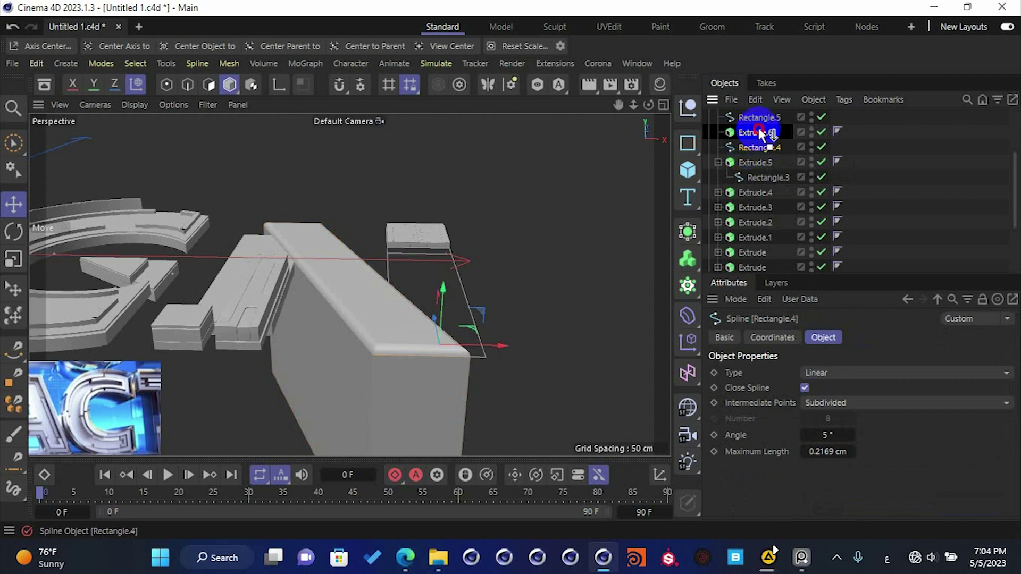
pyautogui.click(718, 147)
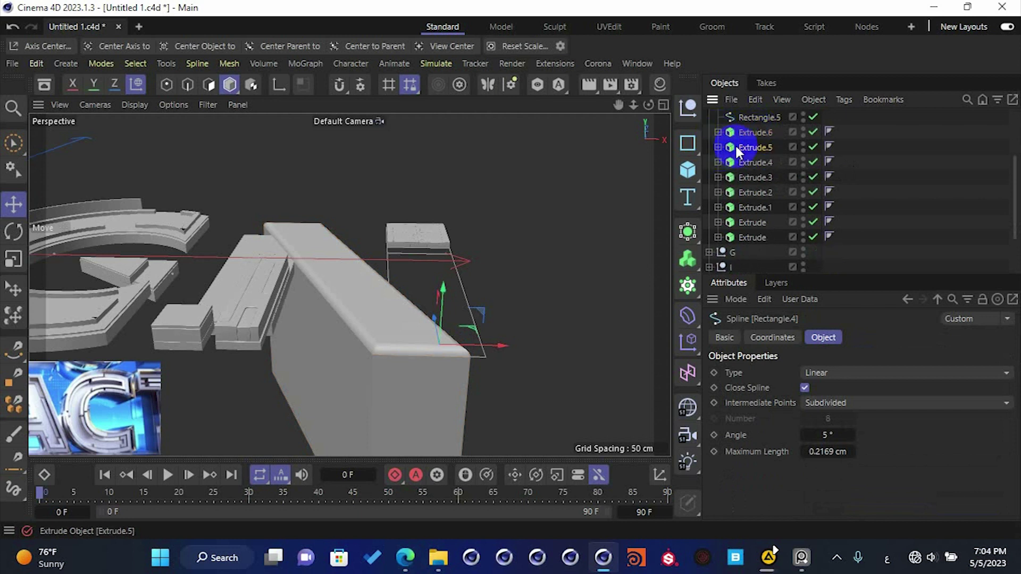
pyautogui.click(740, 133)
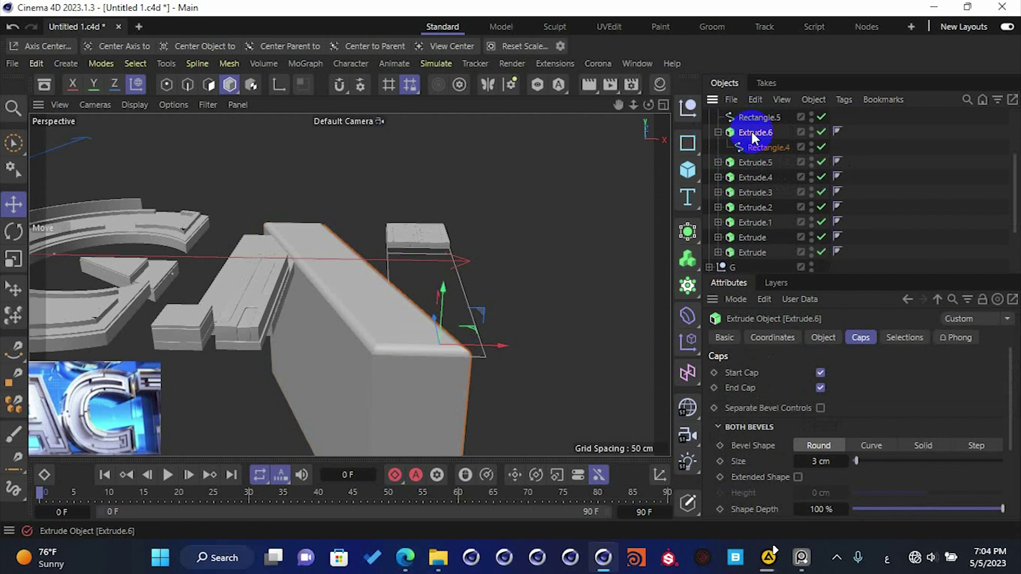
pyautogui.keyDown('alt'); pyautogui.moveTo(514, 239); pyautogui.dragTo(481, 240); pyautogui.keyUp('alt')
# - Delete the duplicated diagonal extrude and hide the original one
pyautogui.click(756, 163)
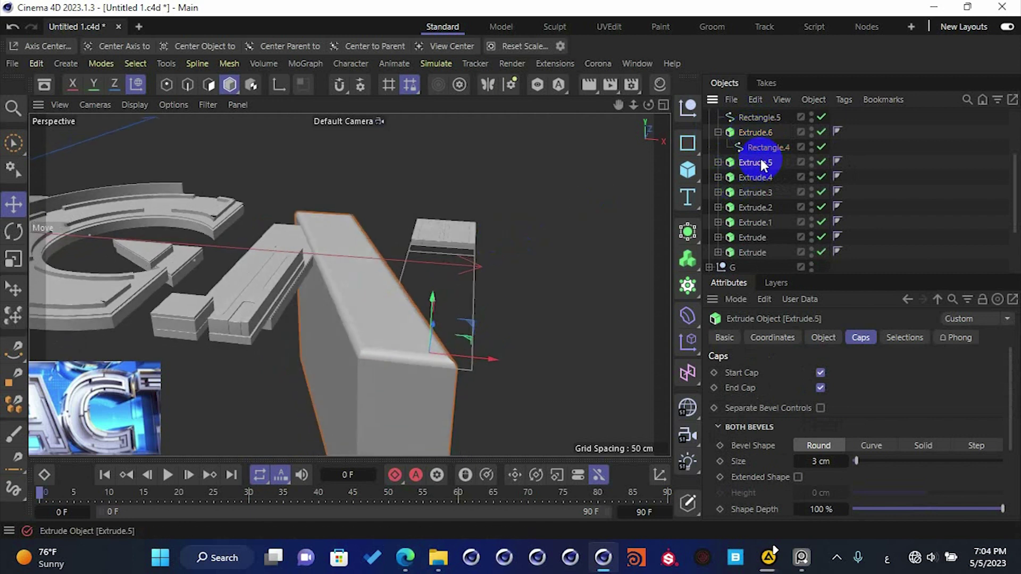
pyautogui.click(757, 132)
pyautogui.press('Delete')
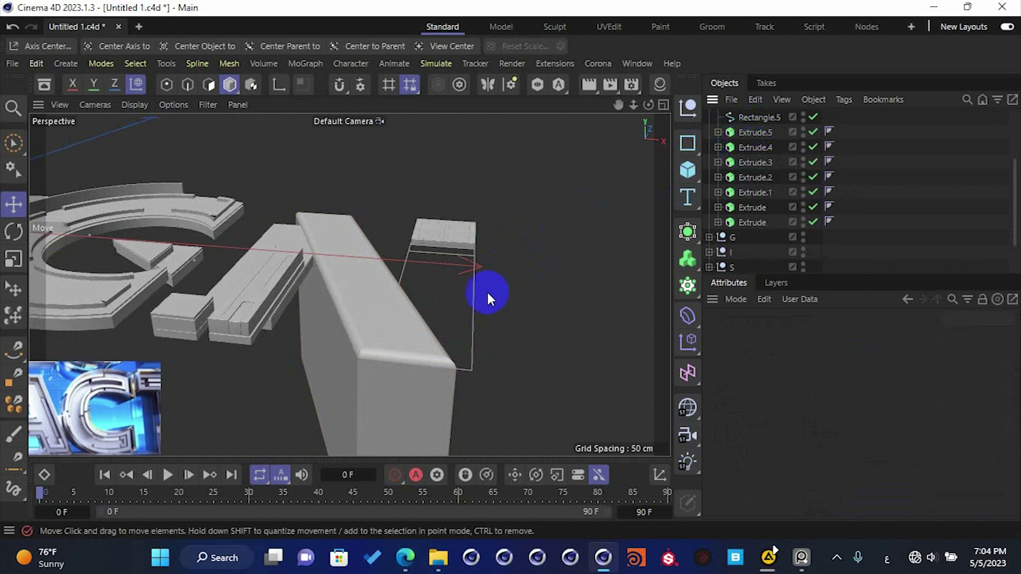
pyautogui.click(756, 133)
pyautogui.keyDown('alt'); pyautogui.doubleClick(803, 131); pyautogui.keyUp('alt')
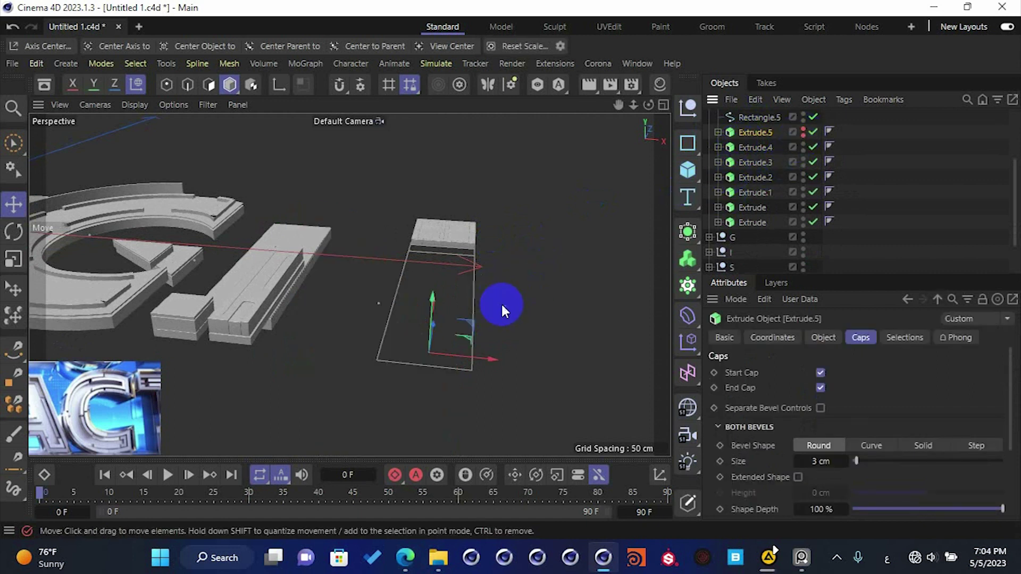
# - Undo the hiding, deletion and duplication, and the diagonal's earlier extrusion
pyautogui.keyDown('alt'); pyautogui.moveTo(471, 290); pyautogui.dragTo(477, 338); pyautogui.keyUp('alt')
pyautogui.hotkey('ctrl', 'z')
pyautogui.hotkey('ctrl', 'z')
pyautogui.hotkey('ctrl', 'z')
pyautogui.hotkey('ctrl', 'z')
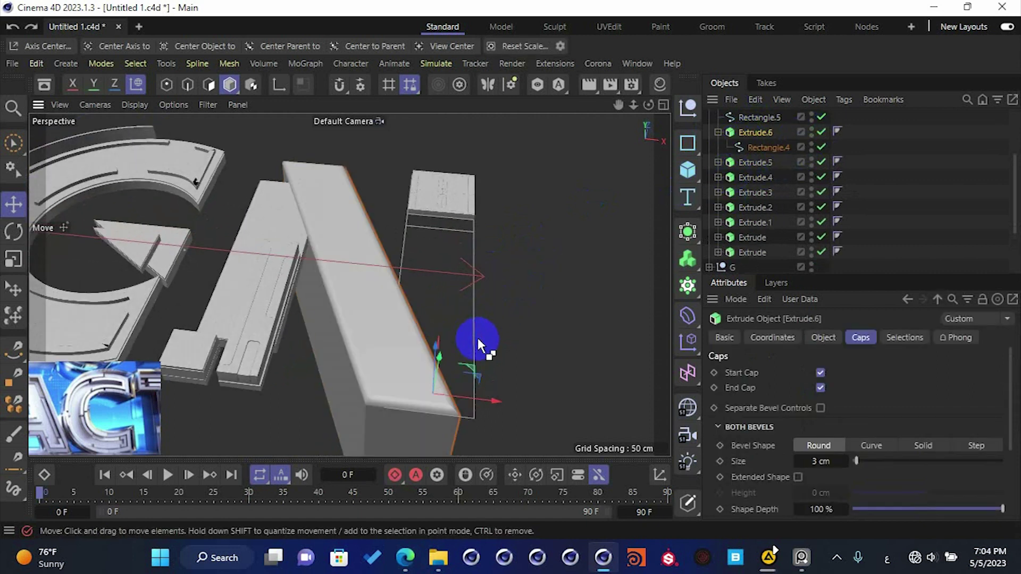
pyautogui.click(768, 148)
pyautogui.hotkey('ctrl', 'z')
pyautogui.hotkey('ctrl', 'z')
pyautogui.hotkey('ctrl', 'z')
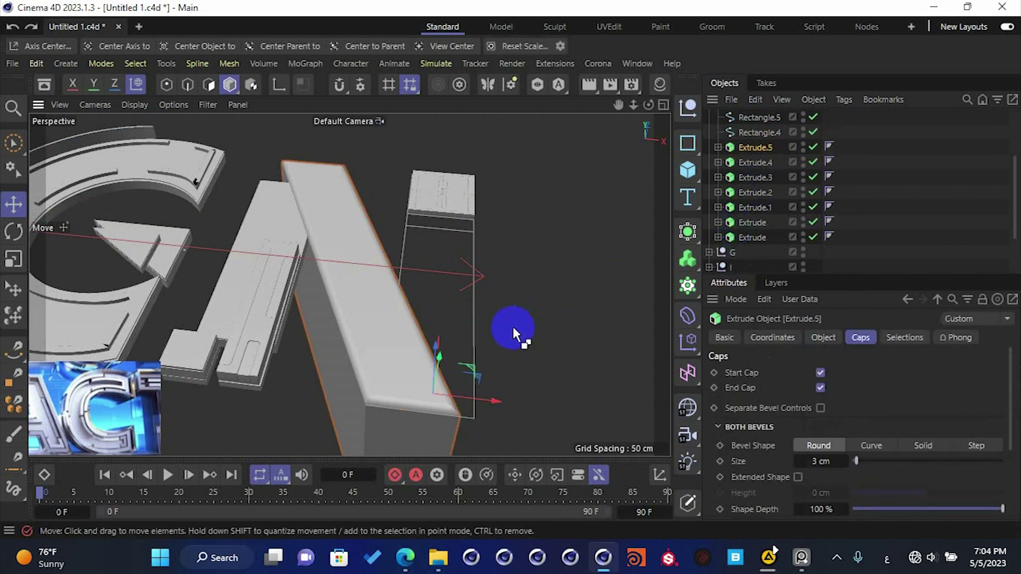
pyautogui.click(353, 268)
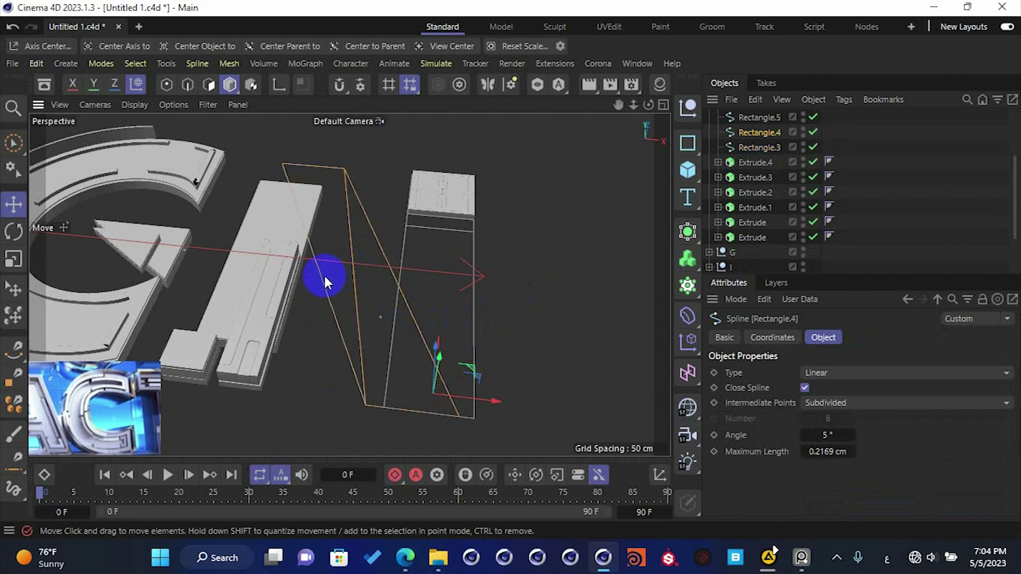
# - Extrude the Rectangle.3 and Rectangle.4 splines individually with an offset of 4 cm and the Hierarchical option enabled
pyautogui.click(758, 148)
pyautogui.keyDown('ctrl'); pyautogui.click(767, 132); pyautogui.keyUp('ctrl')
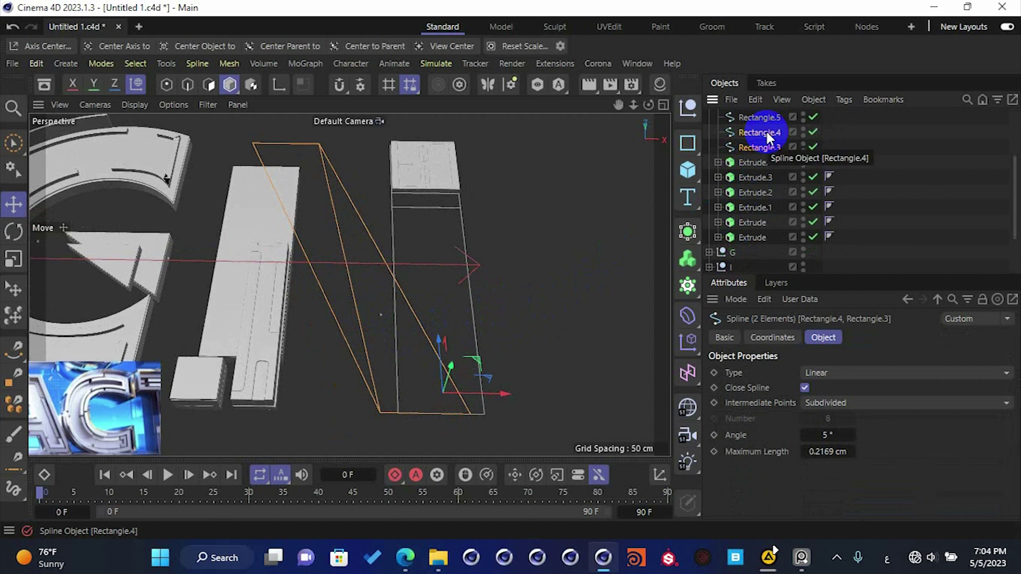
pyautogui.click(689, 232)
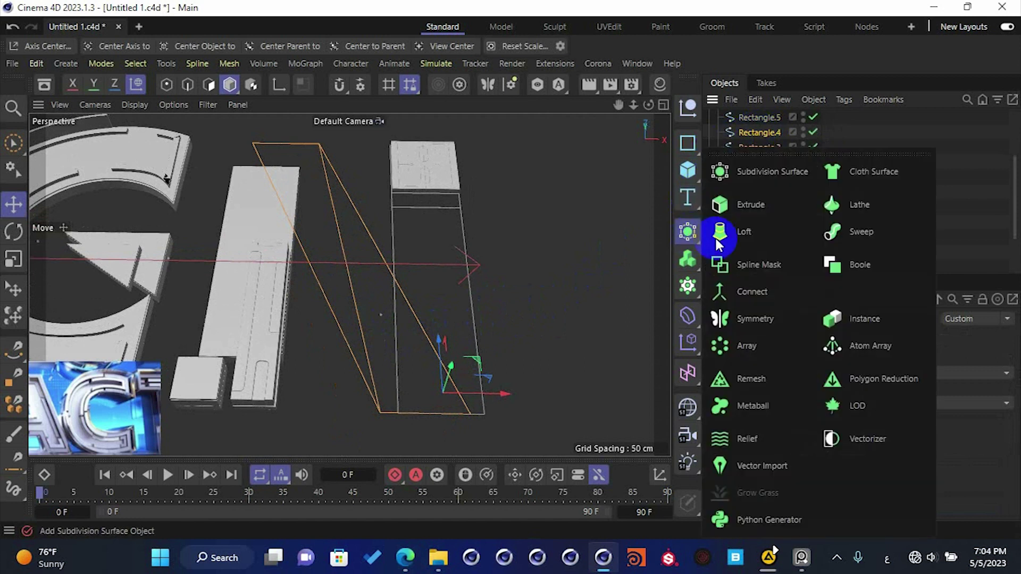
pyautogui.keyDown('alt'); pyautogui.click(758, 205); pyautogui.keyUp('alt')
pyautogui.click(823, 337)
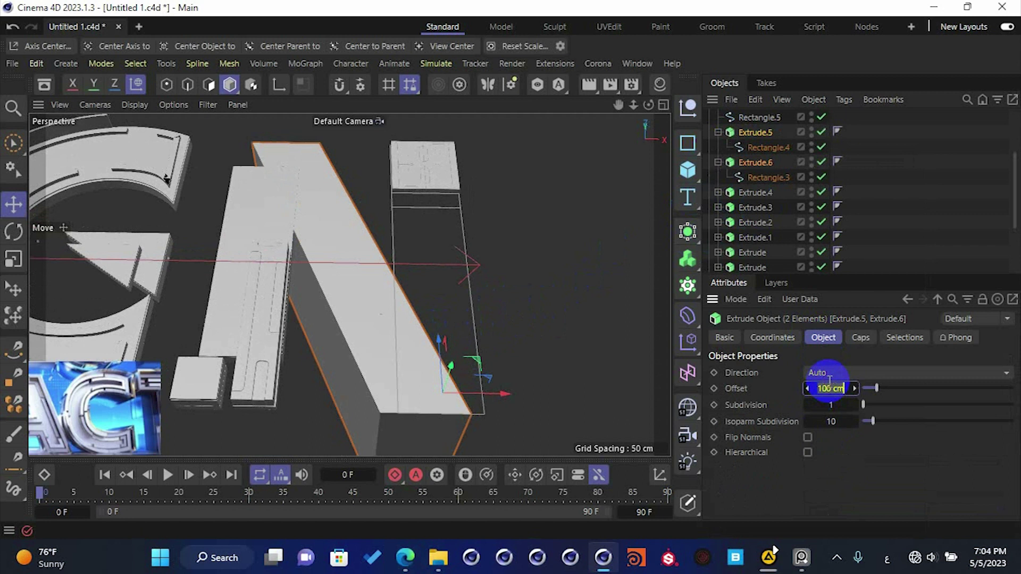
pyautogui.write('4')
pyautogui.press('Return')
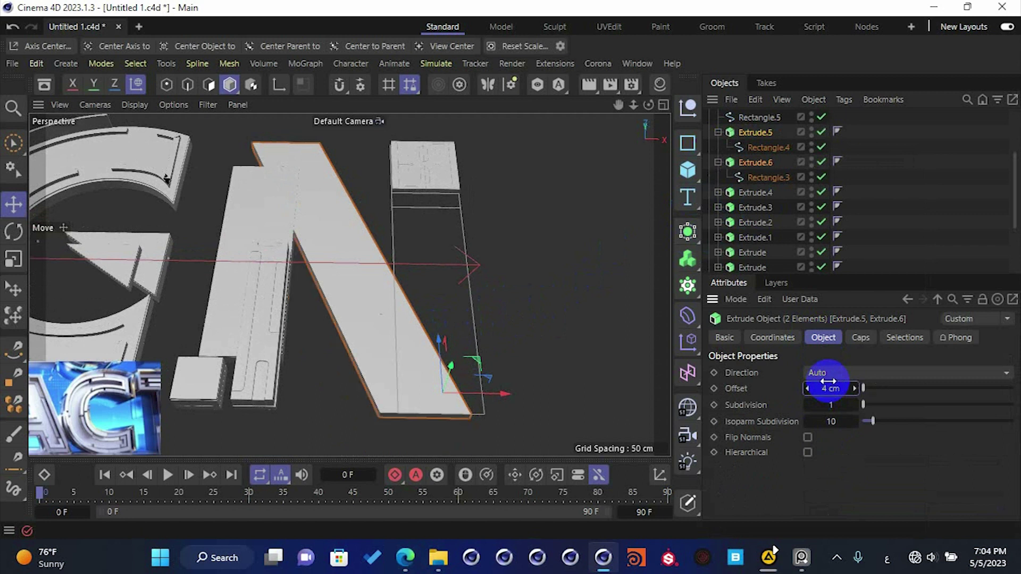
pyautogui.click(808, 452)
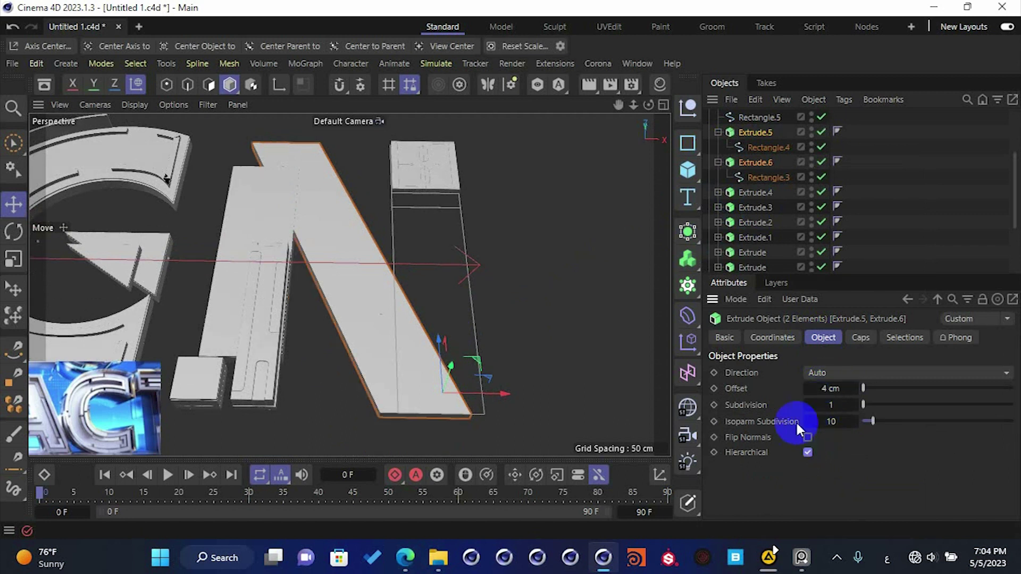
# - Collapse both new extrudes and raise the Rectangle.4 extrude well above the diagonal slab
pyautogui.click(752, 131)
pyautogui.click(719, 132)
pyautogui.click(718, 148)
pyautogui.click(744, 147)
pyautogui.click(762, 133)
pyautogui.moveTo(437, 341); pyautogui.dragTo(446, 329)
pyautogui.moveTo(448, 312); pyautogui.dragTo(458, 277)
pyautogui.hotkey('ctrl', 'z')
pyautogui.keyDown('alt'); pyautogui.moveTo(438, 362); pyautogui.dragTo(449, 312); pyautogui.keyUp('alt')
pyautogui.keyDown('alt'); pyautogui.moveTo(417, 345); pyautogui.dragTo(424, 421); pyautogui.keyUp('alt')
# - Set the lower diagonal slab's offset to 3 cm and its cap bevel size to 0.1 cm, and save the project
pyautogui.click(423, 421)
pyautogui.click(826, 388)
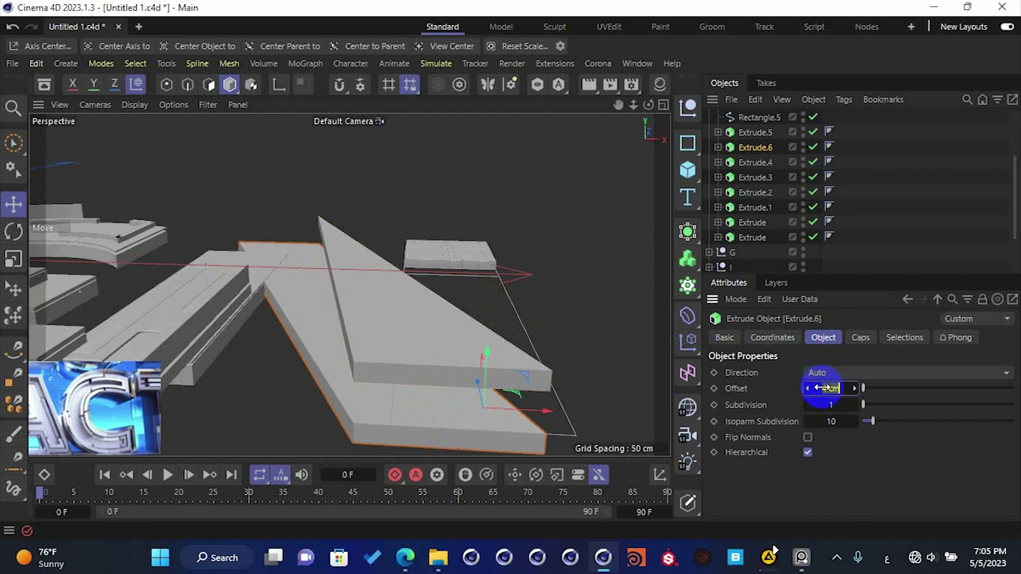
pyautogui.click(851, 339)
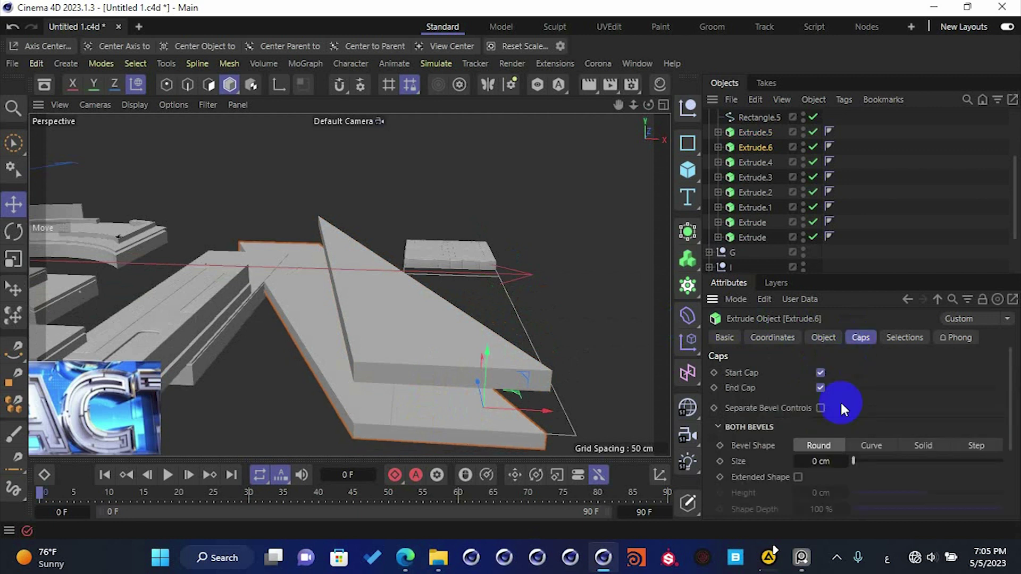
pyautogui.click(814, 462)
pyautogui.hotkey('ctrl', 's')
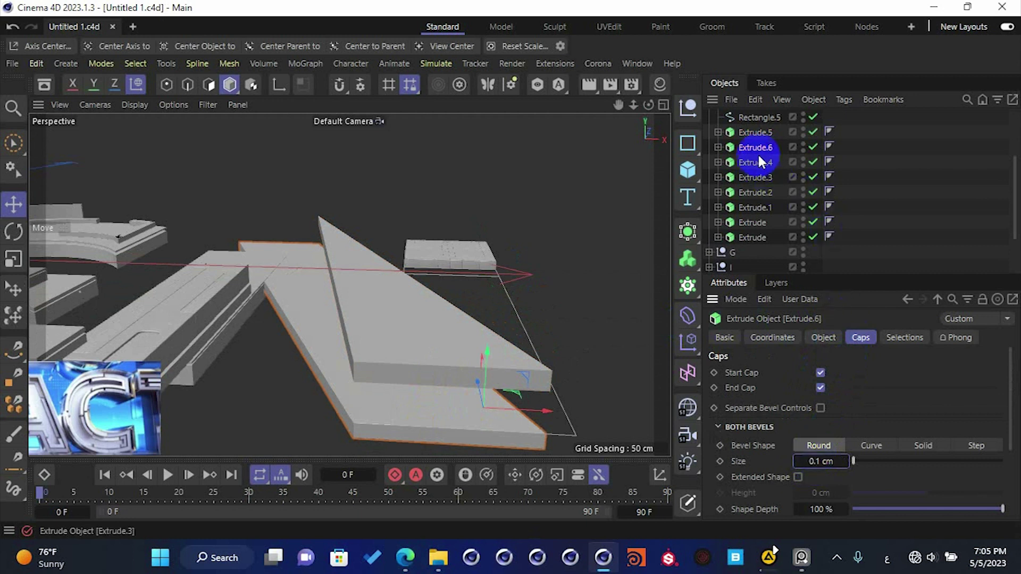
# - Duplicate the lower diagonal slab, raise the copy onto its top face and set the copy's offset to 1 cm
pyautogui.moveTo(758, 149); pyautogui.dragTo(761, 139)
pyautogui.click(824, 337)
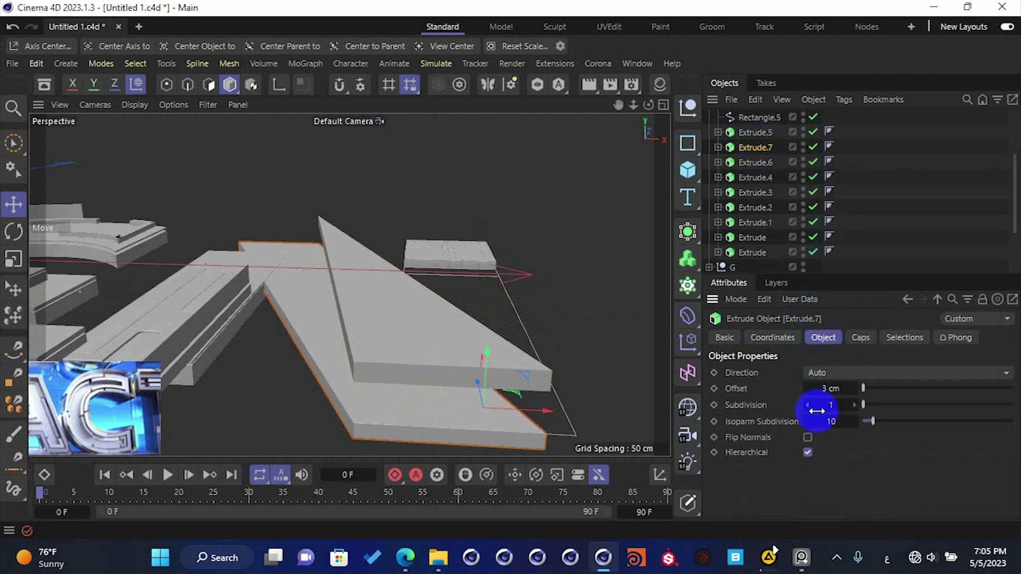
pyautogui.moveTo(827, 389); pyautogui.dragTo(829, 389)
pyautogui.scroll(6, 445, 373)
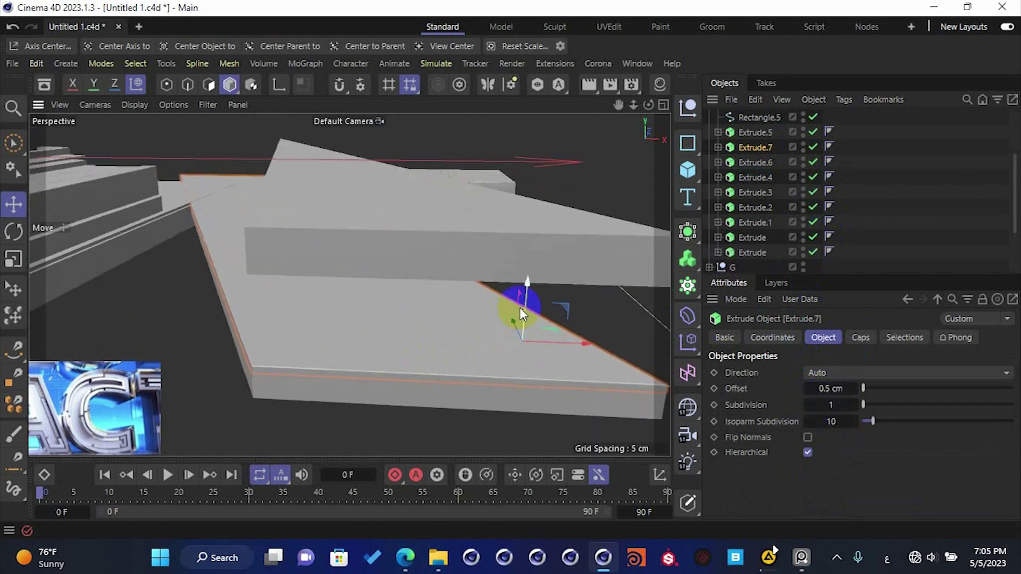
pyautogui.moveTo(525, 304); pyautogui.dragTo(535, 292)
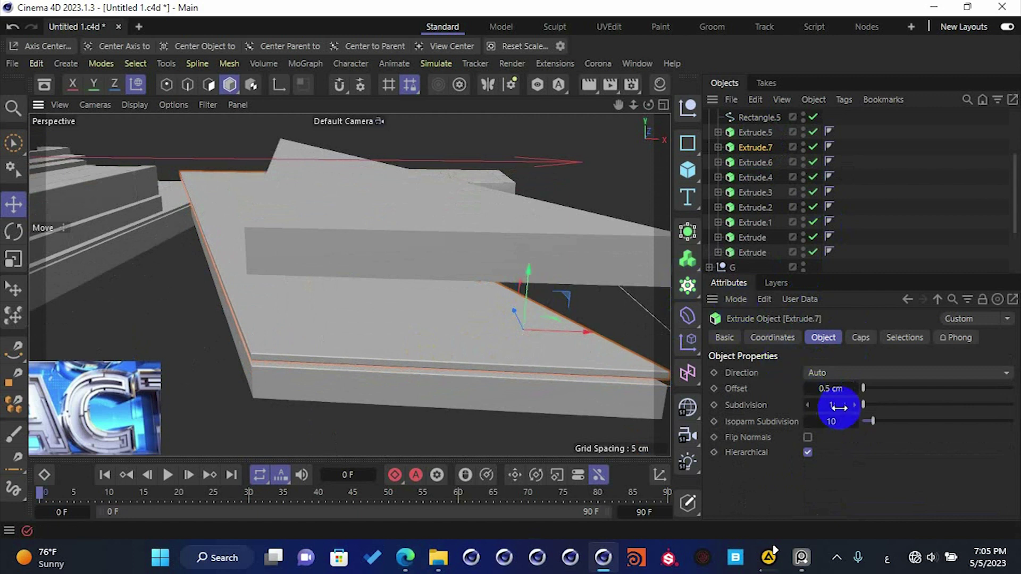
pyautogui.moveTo(838, 391); pyautogui.dragTo(837, 392)
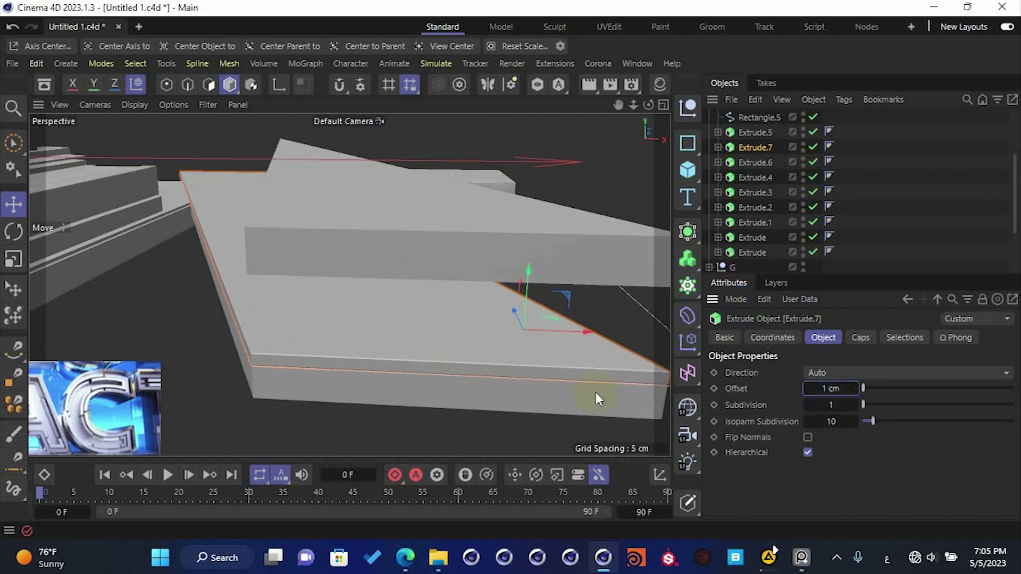
# - Set the raised Rectangle.4 extrude's offset to 0.5 cm and lower it onto the diagonal's stacked layers
pyautogui.keyDown('alt'); pyautogui.moveTo(526, 340); pyautogui.dragTo(519, 313); pyautogui.keyUp('alt')
pyautogui.click(492, 215)
pyautogui.doubleClick(831, 389)
pyautogui.write('0.5')
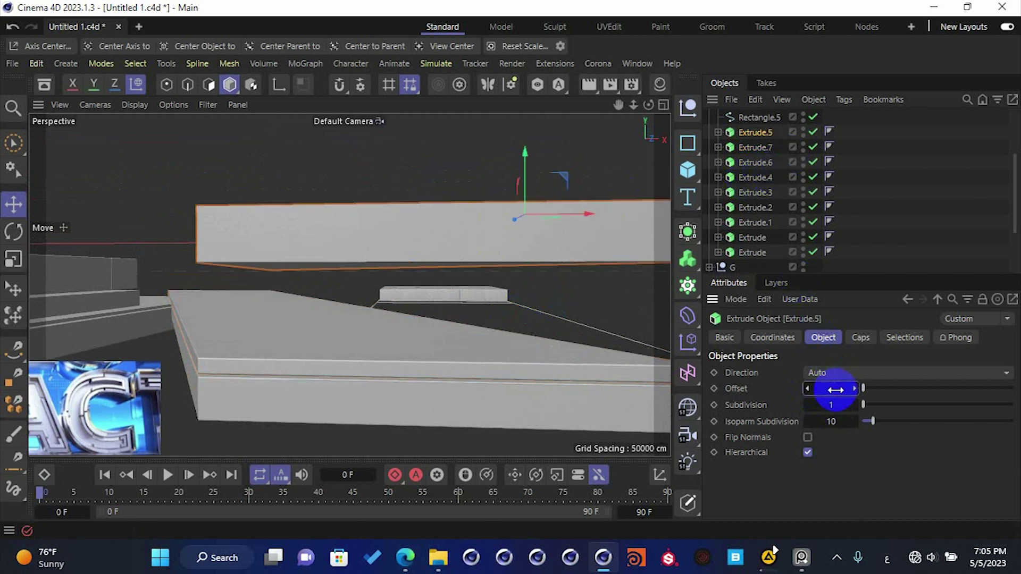
pyautogui.press('Return')
pyautogui.moveTo(524, 158); pyautogui.dragTo(497, 290)
pyautogui.scroll(-2, 323, 235)
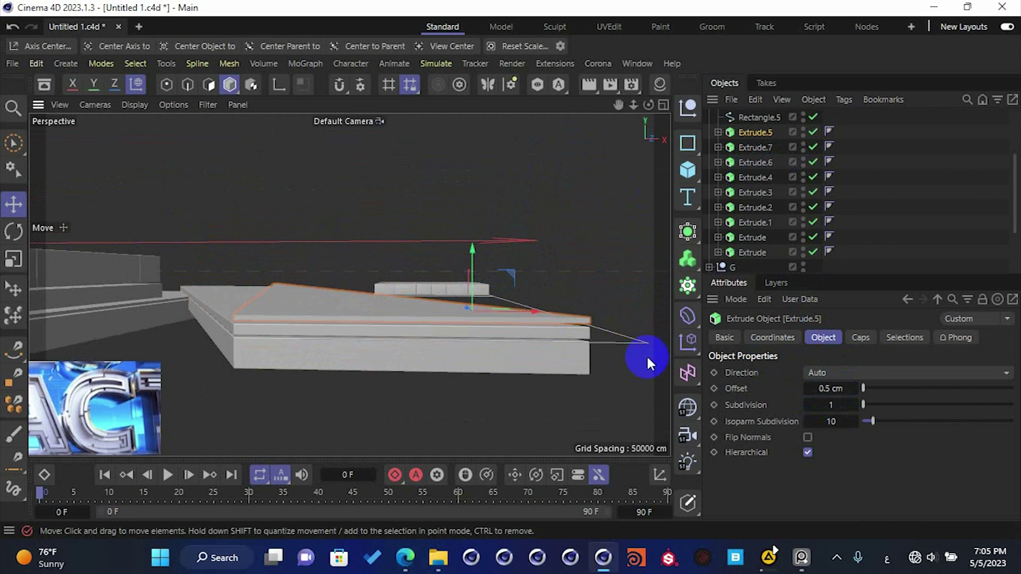
# - Duplicate the 3 cm diagonal slab and put the Rectangle.5 spline in the copy in place of the copied spline
pyautogui.click(755, 148)
pyautogui.keyDown('ctrl'); pyautogui.click(761, 162); pyautogui.keyUp('ctrl')
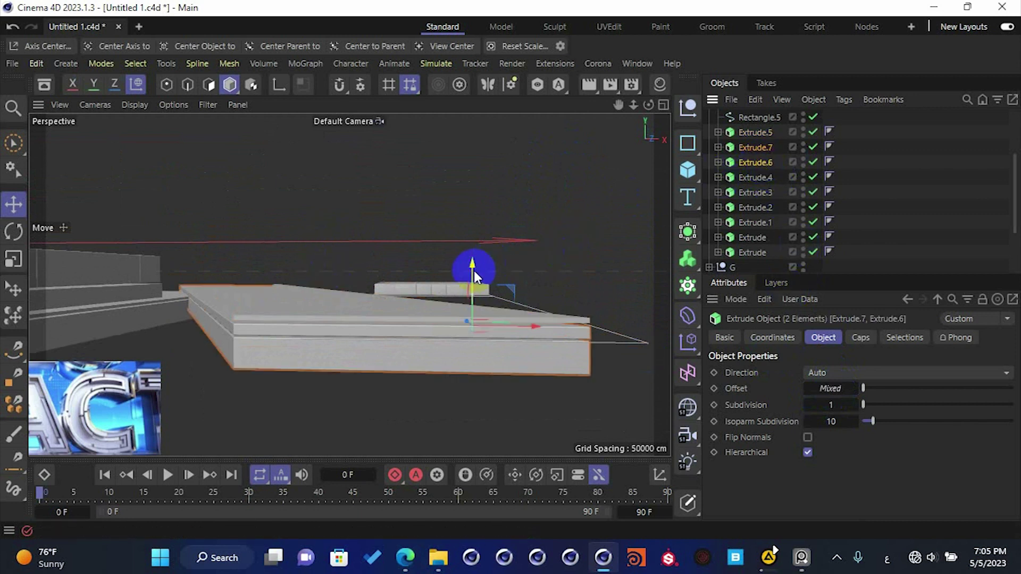
pyautogui.keyDown('alt'); pyautogui.moveTo(471, 273); pyautogui.dragTo(621, 372); pyautogui.keyUp('alt')
pyautogui.click(620, 369)
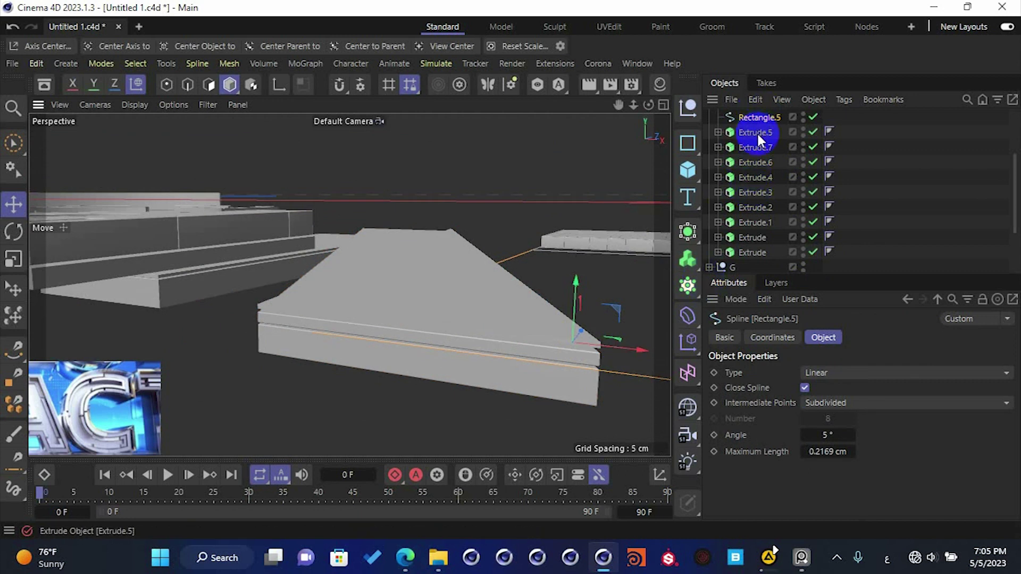
pyautogui.scroll(3, 758, 159)
pyautogui.click(780, 253)
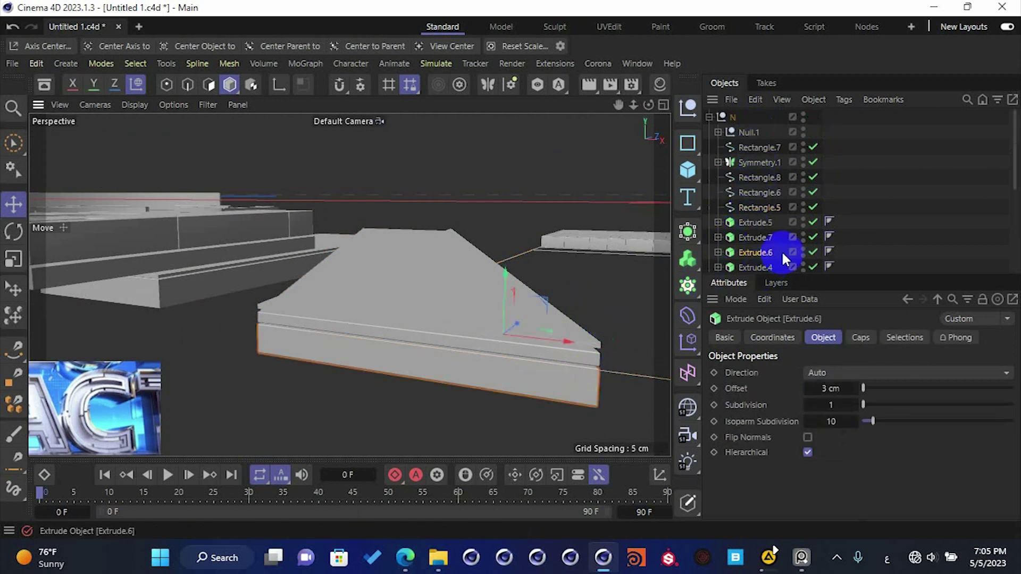
pyautogui.keyDown('ctrl'); pyautogui.moveTo(758, 259); pyautogui.dragTo(745, 202); pyautogui.keyUp('ctrl')
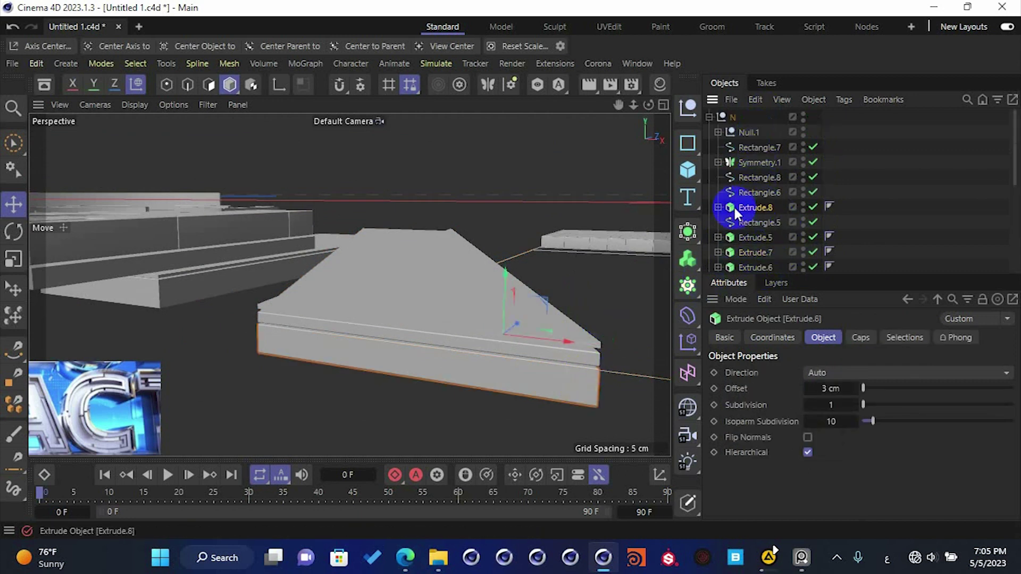
pyautogui.click(757, 219)
pyautogui.press('Delete')
pyautogui.moveTo(758, 218); pyautogui.dragTo(761, 209)
pyautogui.click(750, 207)
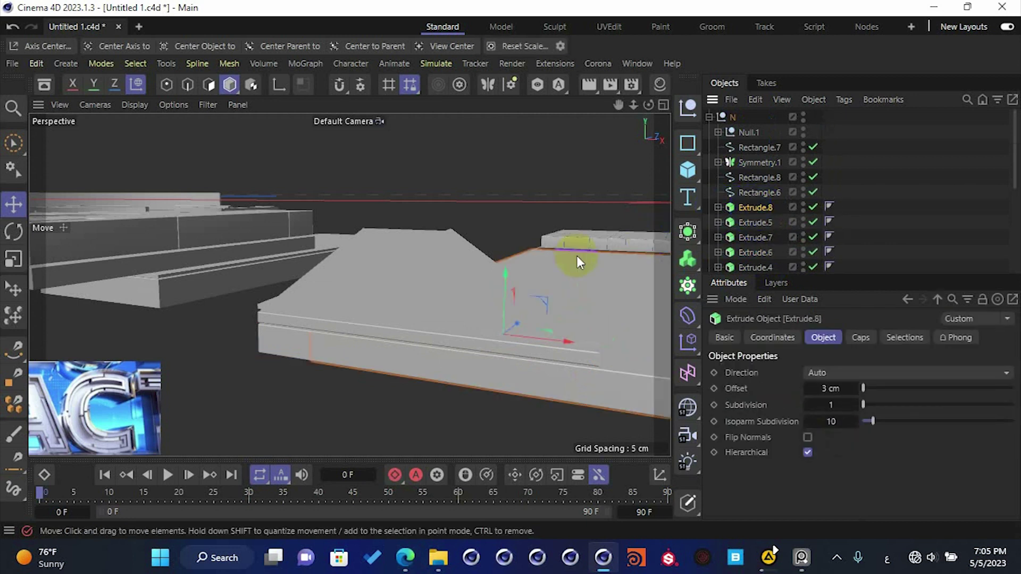
# - Examine the new Rectangle.5 slab and the Rectangle.6 spline from several angles
pyautogui.keyDown('alt'); pyautogui.moveTo(472, 216); pyautogui.dragTo(501, 242); pyautogui.keyUp('alt')
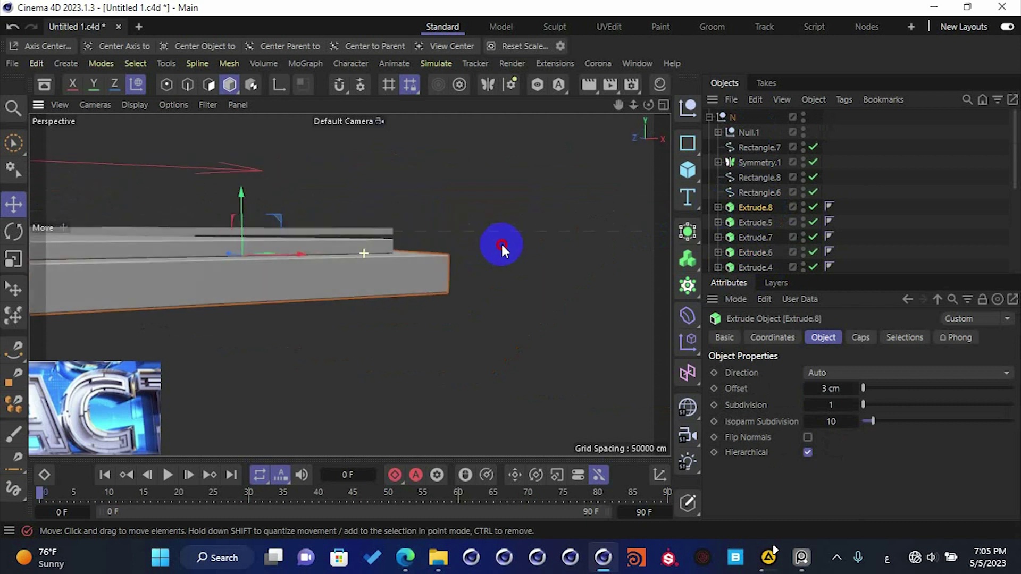
pyautogui.keyDown('alt'); pyautogui.moveTo(377, 269); pyautogui.dragTo(446, 268); pyautogui.keyUp('alt')
pyautogui.scroll(-1, 389, 222)
pyautogui.click(761, 191)
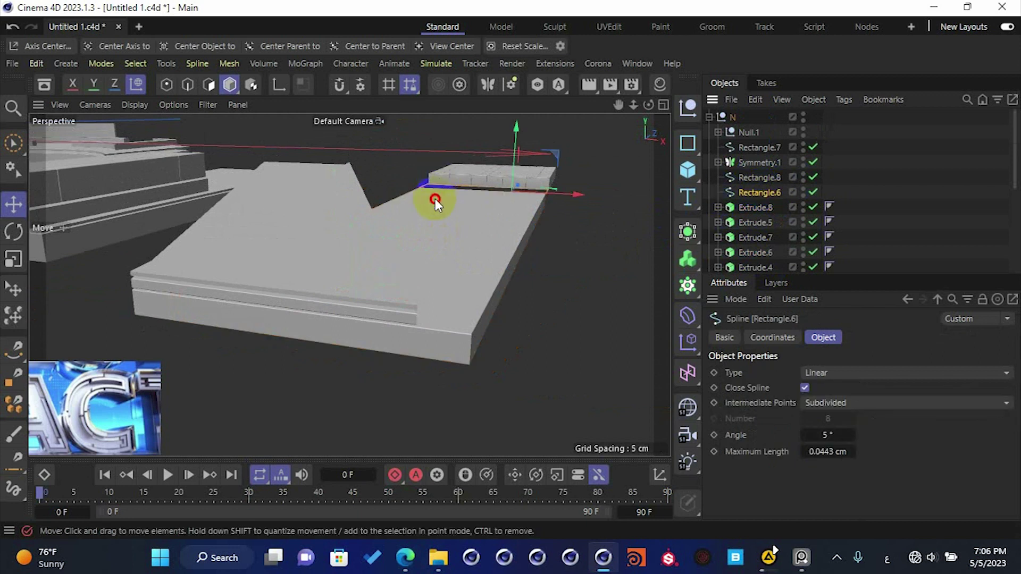
pyautogui.keyDown('alt'); pyautogui.moveTo(436, 188); pyautogui.dragTo(439, 239); pyautogui.keyUp('alt')
pyautogui.scroll(-1, 469, 249)
pyautogui.keyDown('alt'); pyautogui.moveTo(472, 251); pyautogui.dragTo(479, 152, button='middle'); pyautogui.keyUp('alt')
pyautogui.scroll(2, 443, 293)
pyautogui.keyDown('alt'); pyautogui.moveTo(442, 292); pyautogui.dragTo(453, 182); pyautogui.keyUp('alt')
pyautogui.scroll(2, 443, 290)
pyautogui.keyDown('alt'); pyautogui.moveTo(448, 293); pyautogui.dragTo(452, 328); pyautogui.keyUp('alt')
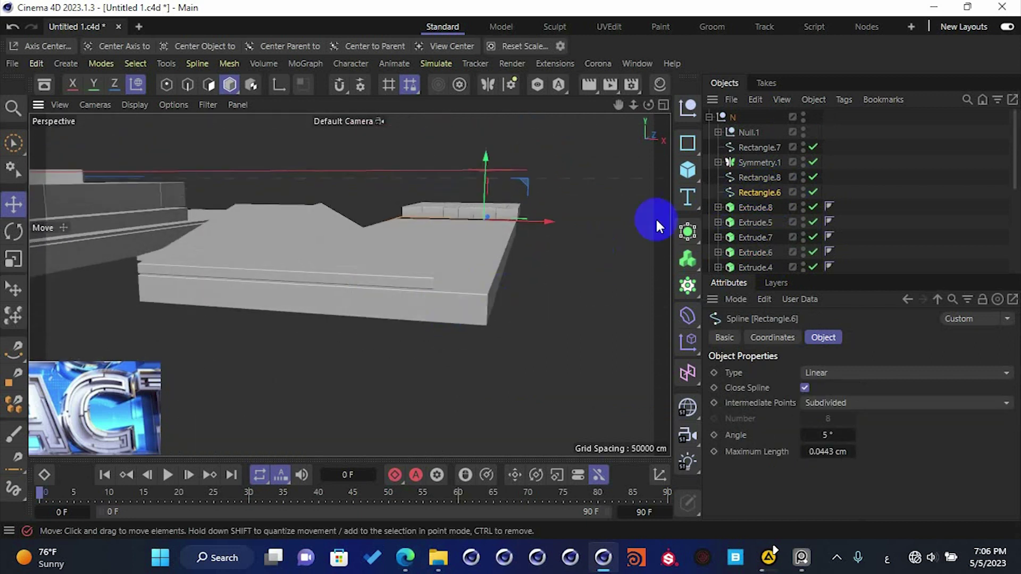
# - Duplicate the Rectangle.5 slab, set the copy's offset to 1 cm and raise it onto the slab's top face
pyautogui.click(746, 207)
pyautogui.keyDown('ctrl'); pyautogui.moveTo(754, 206); pyautogui.dragTo(759, 201); pyautogui.keyUp('ctrl')
pyautogui.click(819, 388)
pyautogui.write('1')
pyautogui.press('Return')
pyautogui.scroll(3, 393, 265)
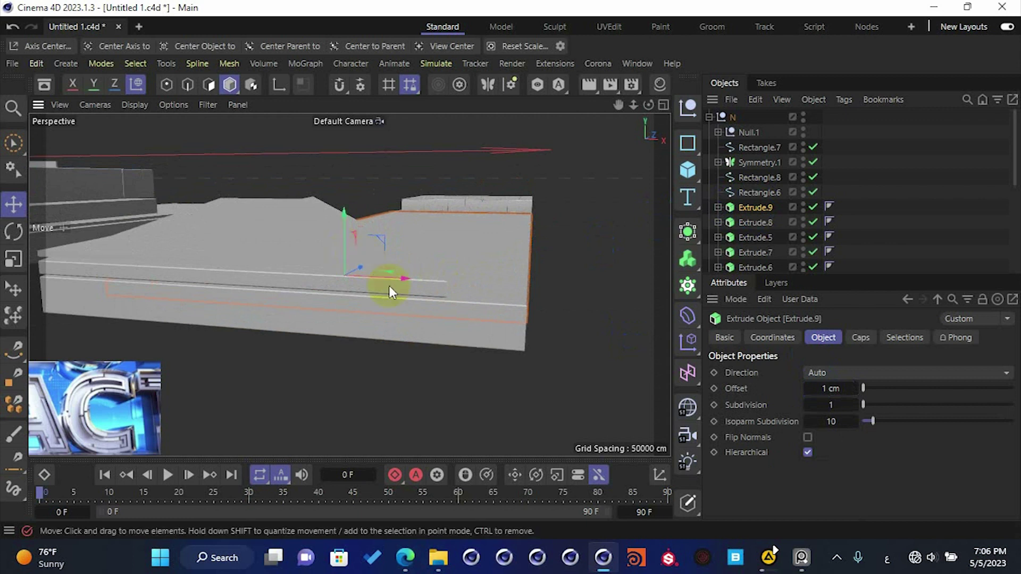
pyautogui.scroll(2, 389, 286)
pyautogui.keyDown('alt'); pyautogui.moveTo(432, 286); pyautogui.dragTo(425, 255); pyautogui.keyUp('alt')
pyautogui.moveTo(330, 258); pyautogui.dragTo(360, 276)
pyautogui.scroll(-2, 345, 239)
pyautogui.scroll(-3, 356, 234)
pyautogui.scroll(-4, 360, 276)
pyautogui.keyDown('alt'); pyautogui.moveTo(327, 197); pyautogui.dragTo(371, 250); pyautogui.keyUp('alt')
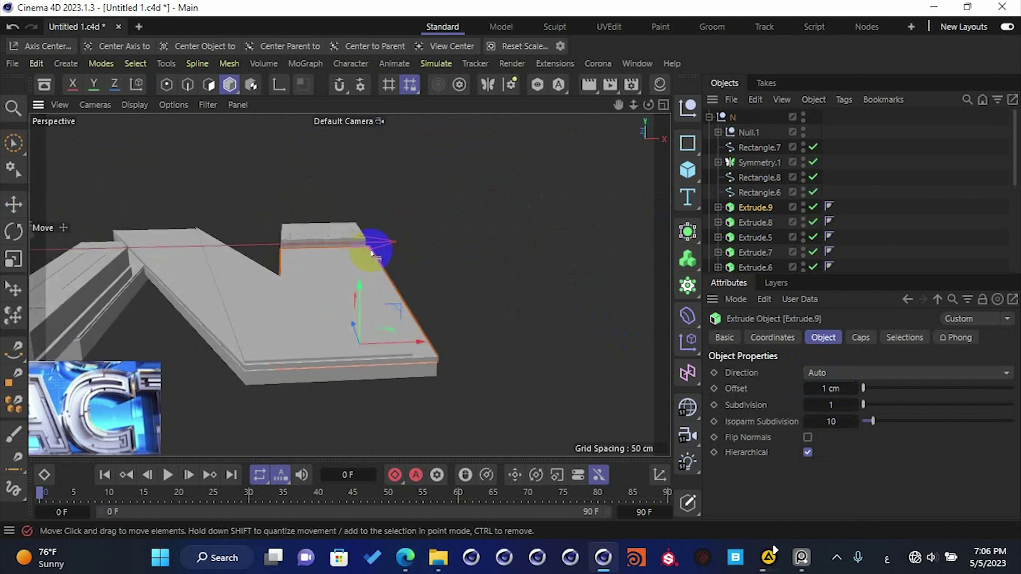
# - Display wireframe lines over the viewport shading and activate the Move tool
pyautogui.press('m')
pyautogui.press('b')
pyautogui.press('e')
pyautogui.keyDown('alt'); pyautogui.moveTo(346, 254); pyautogui.dragTo(263, 313); pyautogui.keyUp('alt')
pyautogui.keyDown('alt'); pyautogui.moveTo(407, 326); pyautogui.dragTo(453, 351); pyautogui.keyUp('alt')
pyautogui.click(442, 318)
pyautogui.hotkey('ctrl', 'z')
pyautogui.keyDown('alt'); pyautogui.moveTo(397, 276); pyautogui.dragTo(284, 232, button='middle'); pyautogui.keyUp('alt')
# - Raise the Symmetry.1 detail panel and the Rectangle.7 spline above the Rectangle.6 and Rectangle.8 splines
pyautogui.click(747, 180)
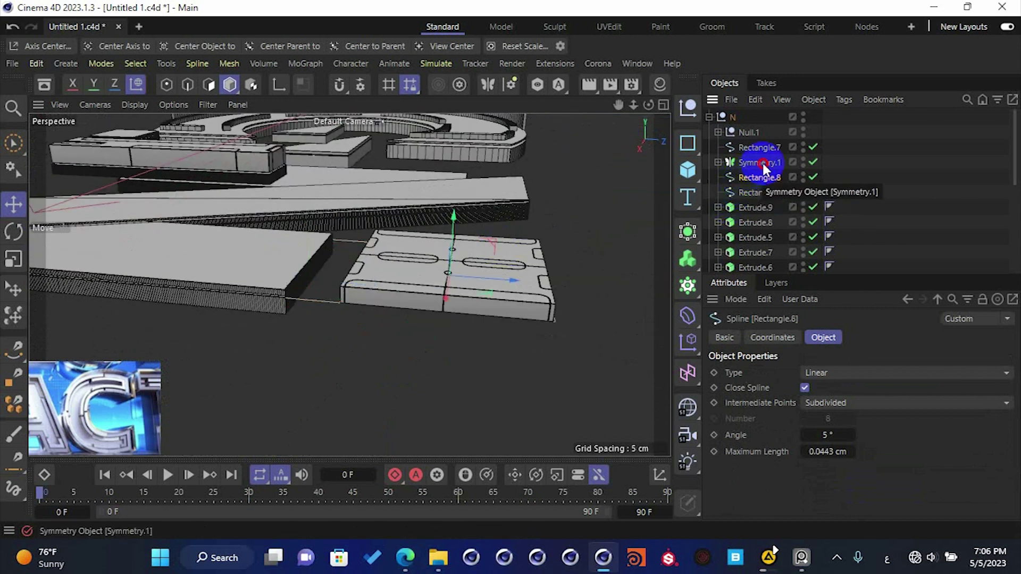
pyautogui.click(755, 163)
pyautogui.moveTo(454, 239); pyautogui.dragTo(458, 187)
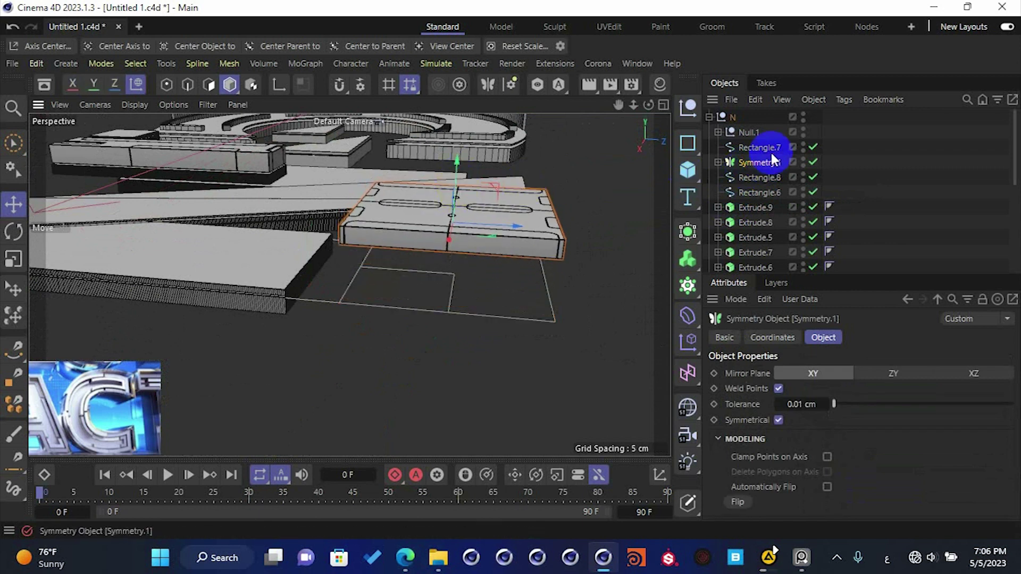
pyautogui.click(761, 148)
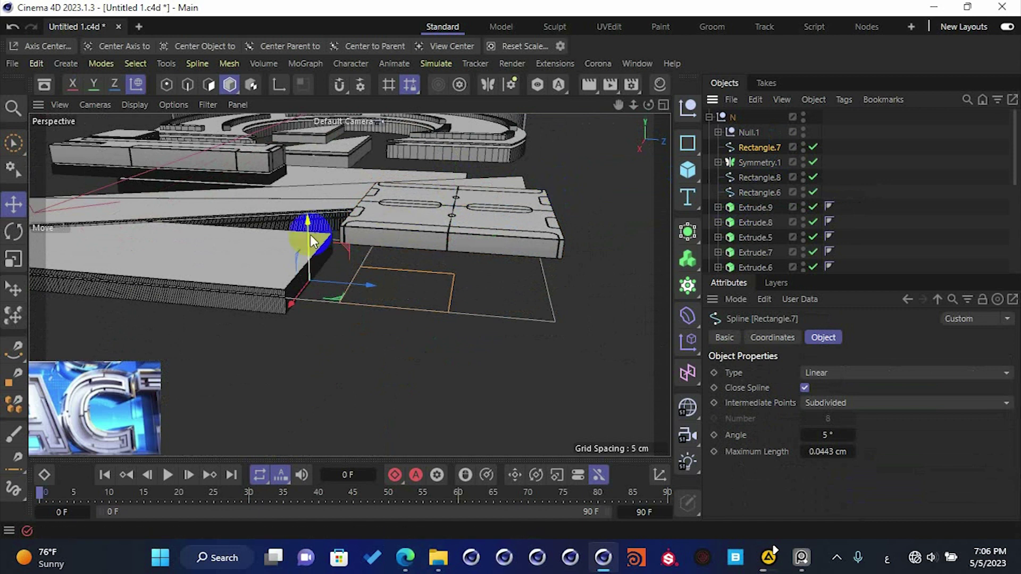
pyautogui.moveTo(309, 244); pyautogui.dragTo(320, 162)
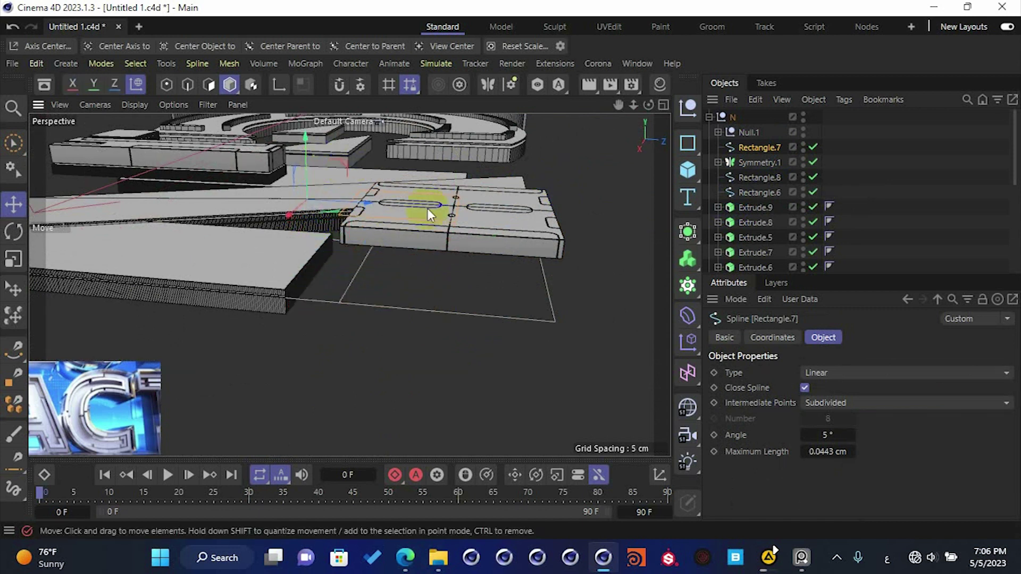
# - Put the Rectangle.8 and Rectangle.6 splines into separate Extrude objects and set the offset of both to 4 cm
pyautogui.click(752, 177)
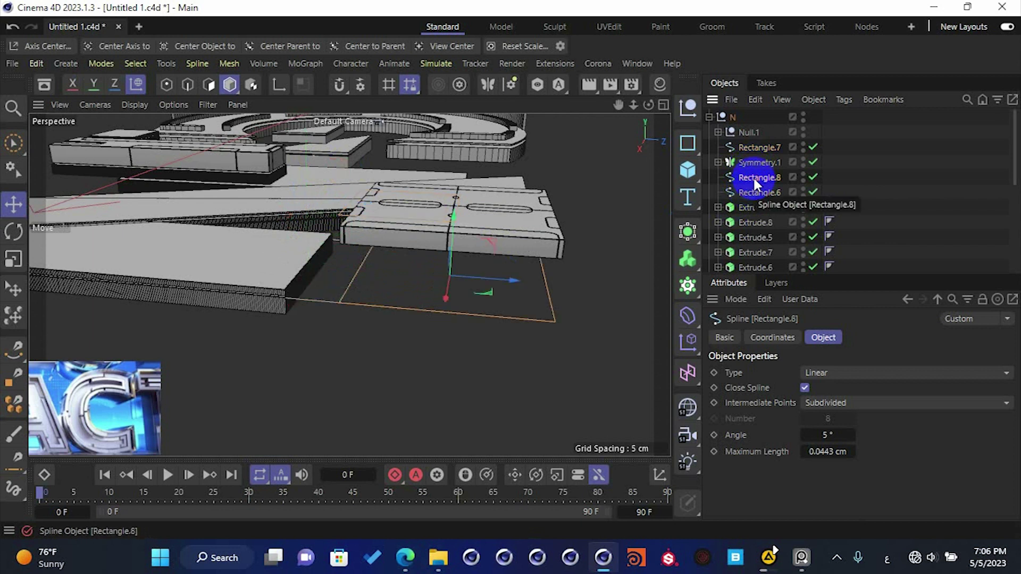
pyautogui.keyDown('ctrl'); pyautogui.click(752, 190); pyautogui.keyUp('ctrl')
pyautogui.moveTo(410, 289); pyautogui.dragTo(425, 288)
pyautogui.moveTo(688, 232); pyautogui.dragTo(758, 207)
pyautogui.doubleClick(832, 389)
pyautogui.write('4')
pyautogui.press('Return')
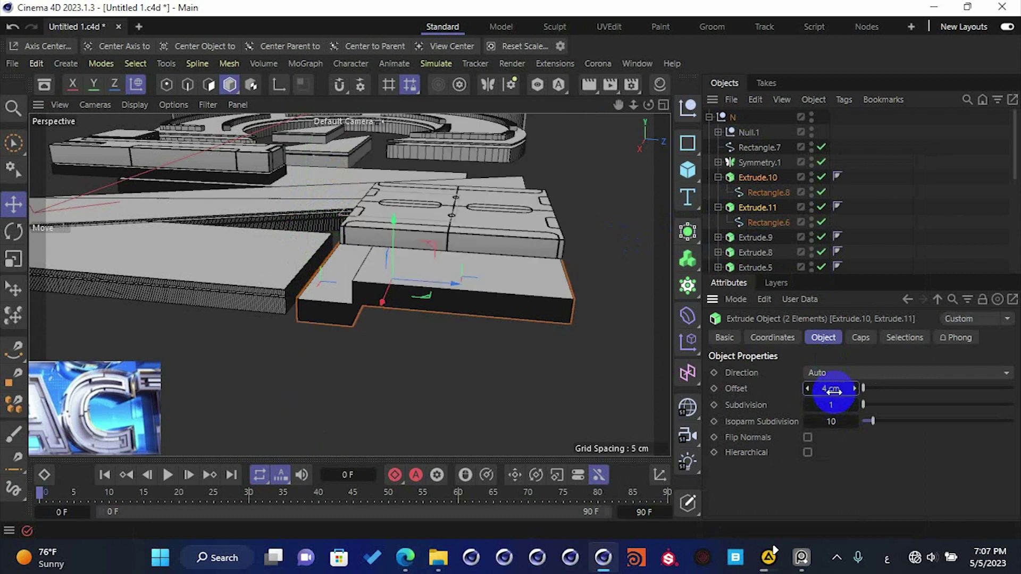
# - Collapse the two 4 cm extrudes in the hierarchy and give both a round cap bevel of 0.1 cm
pyautogui.click(718, 207)
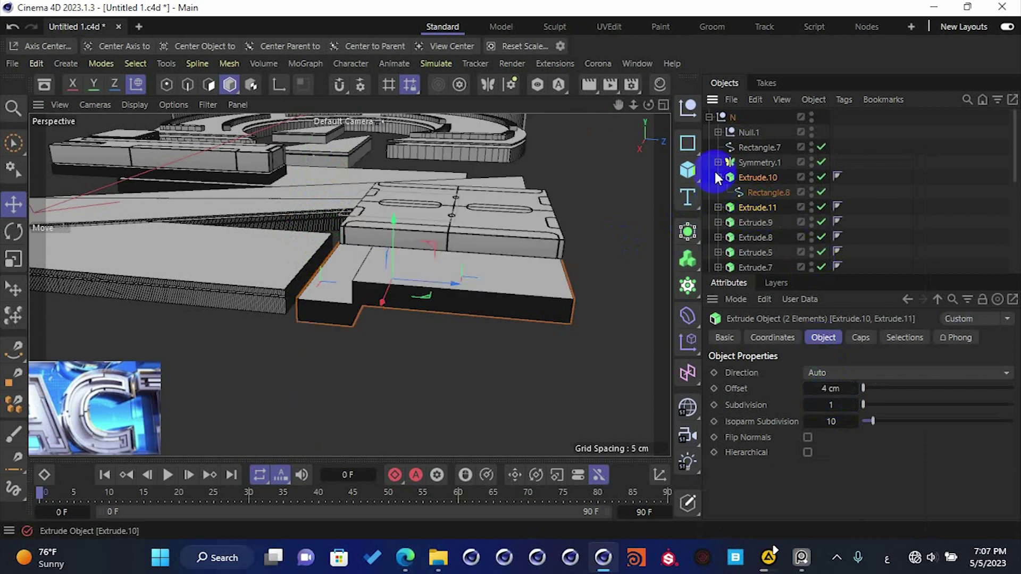
pyautogui.click(718, 178)
pyautogui.click(863, 339)
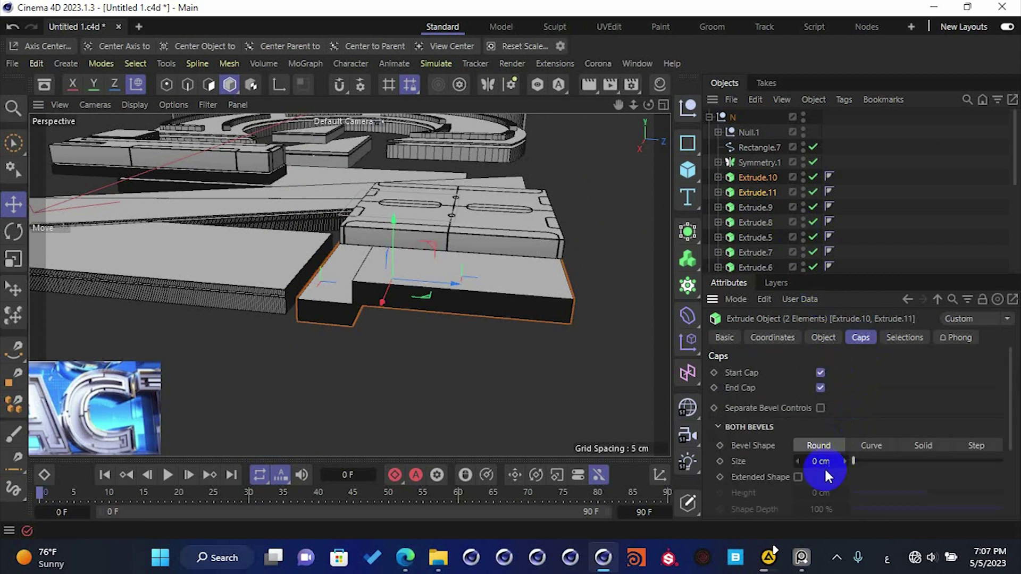
pyautogui.press('Return')
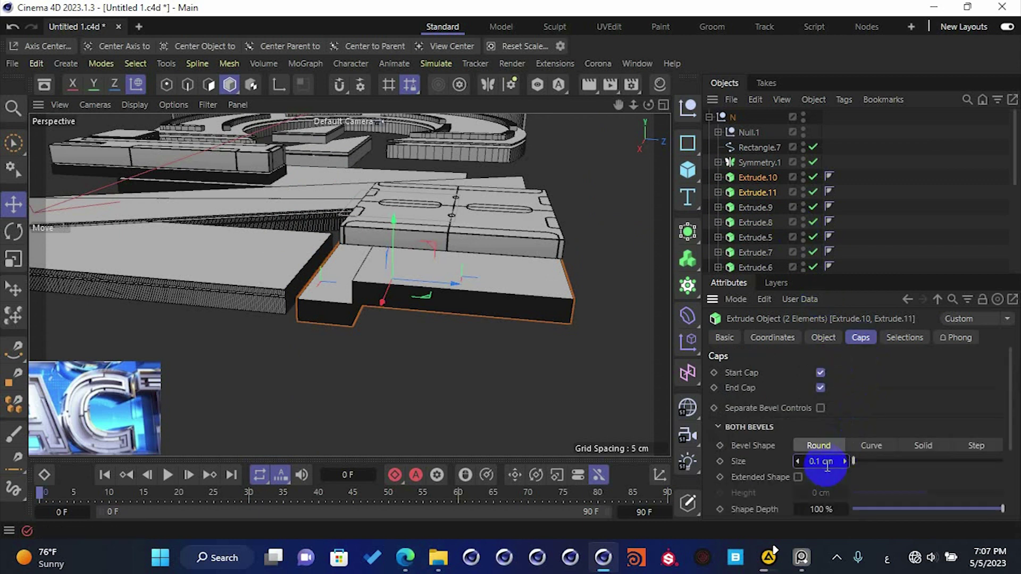
pyautogui.moveTo(825, 463); pyautogui.dragTo(825, 464)
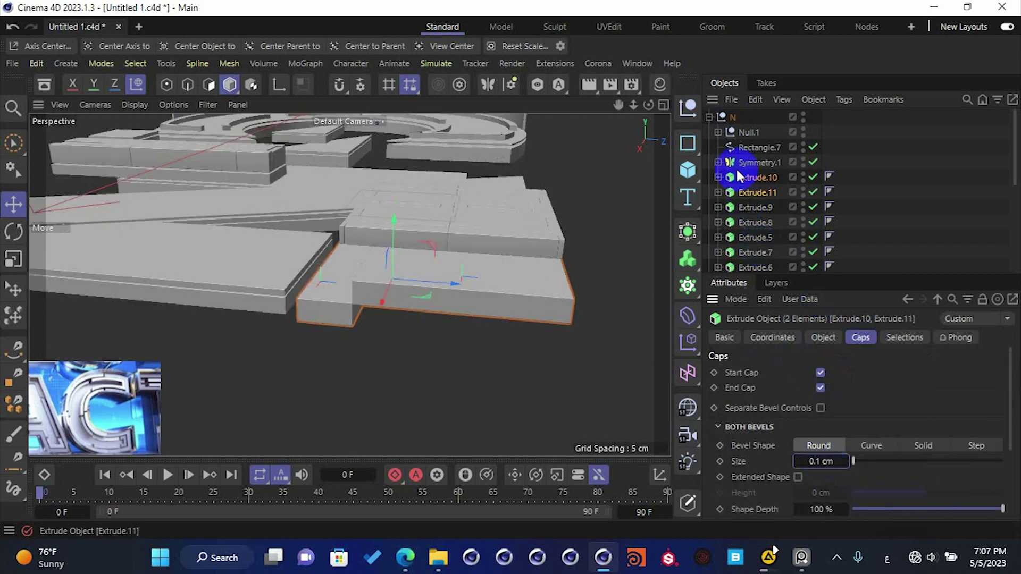
# - Lower the large Extrude.10 slab level with the adjacent narrow Extrude.11 block
pyautogui.click(355, 317)
pyautogui.scroll(3, 355, 310)
pyautogui.keyDown('alt'); pyautogui.moveTo(356, 311); pyautogui.dragTo(331, 306); pyautogui.keyUp('alt')
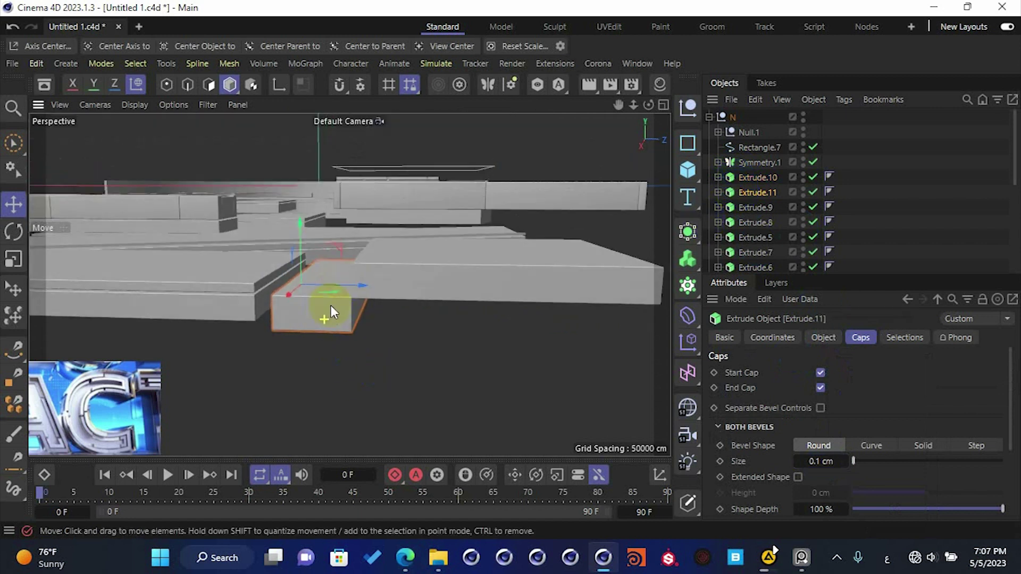
pyautogui.scroll(3, 323, 311)
pyautogui.click(434, 266)
pyautogui.moveTo(542, 226); pyautogui.dragTo(544, 261)
pyautogui.moveTo(425, 292)
pyautogui.keyDown('alt'); pyautogui.mouseDown()
pyautogui.moveTo(537, 333)
pyautogui.moveTo(519, 338)
pyautogui.moveTo(449, 299)
pyautogui.moveTo(504, 327)
pyautogui.mouseUp(); pyautogui.keyUp('alt')
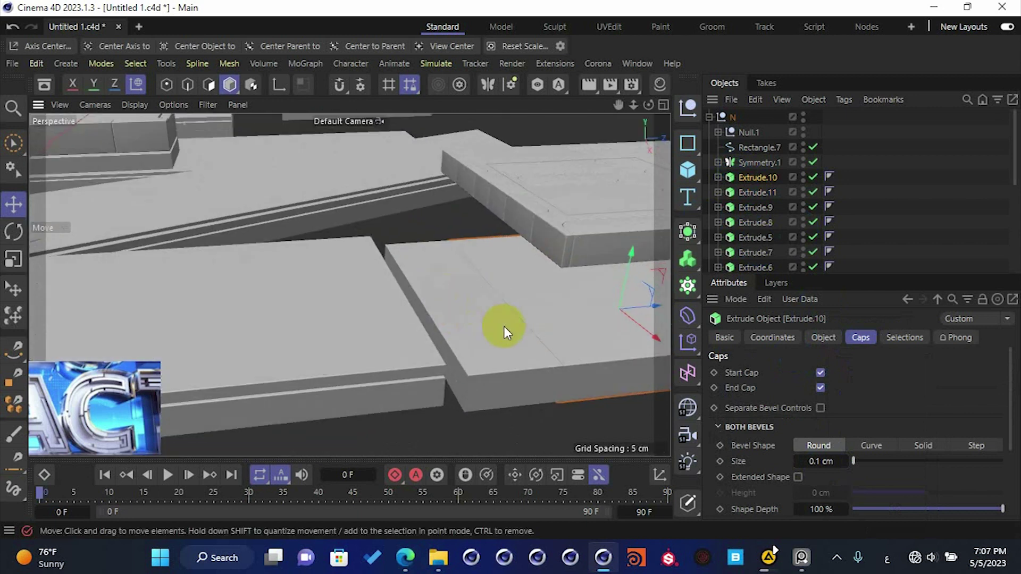
# - Examine the alignment of the Extrude.10 and Extrude.11 slabs from several angles and check Extrude.10's coordinates
pyautogui.keyDown('alt'); pyautogui.moveTo(504, 326); pyautogui.dragTo(269, 264, button='middle'); pyautogui.keyUp('alt')
pyautogui.keyDown('alt'); pyautogui.moveTo(348, 321); pyautogui.dragTo(412, 293, button='right'); pyautogui.keyUp('alt')
pyautogui.moveTo(526, 236); pyautogui.dragTo(528, 233)
pyautogui.hotkey('ctrl', 'z')
pyautogui.keyDown('alt'); pyautogui.moveTo(383, 291); pyautogui.dragTo(337, 289); pyautogui.keyUp('alt')
pyautogui.click(322, 377)
pyautogui.moveTo(289, 333)
pyautogui.keyDown('alt'); pyautogui.mouseDown()
pyautogui.moveTo(361, 284)
pyautogui.moveTo(279, 351)
pyautogui.moveTo(287, 388)
pyautogui.mouseUp(); pyautogui.keyUp('alt')
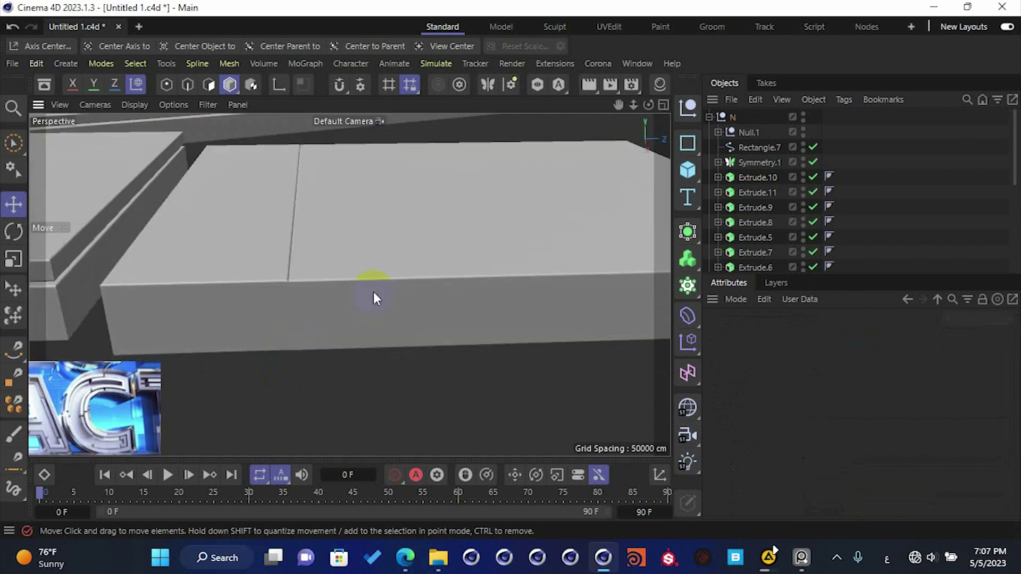
pyautogui.click(374, 292)
pyautogui.click(789, 339)
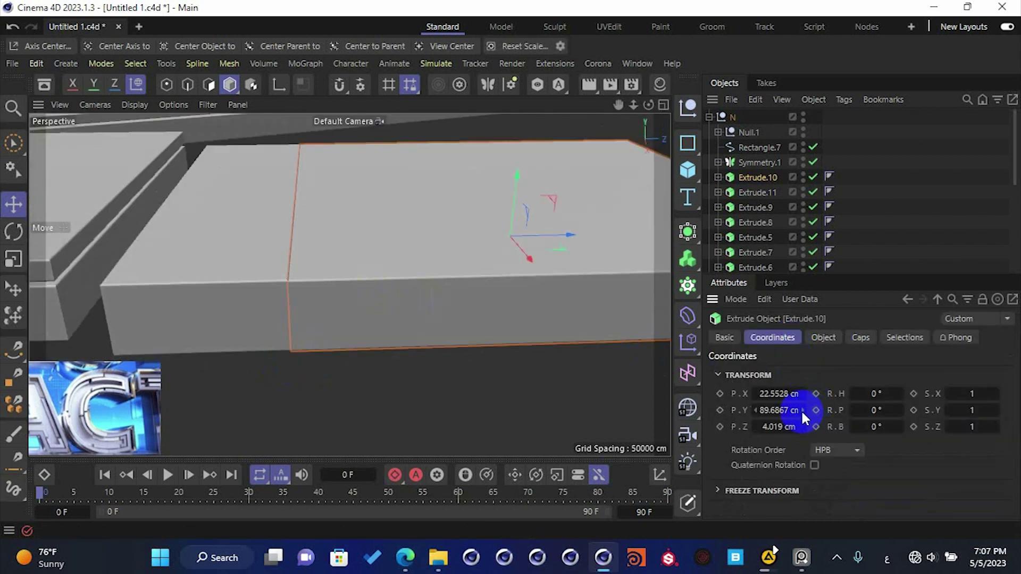
pyautogui.click(486, 387)
pyautogui.keyDown('alt'); pyautogui.moveTo(390, 327); pyautogui.dragTo(346, 306); pyautogui.keyUp('alt')
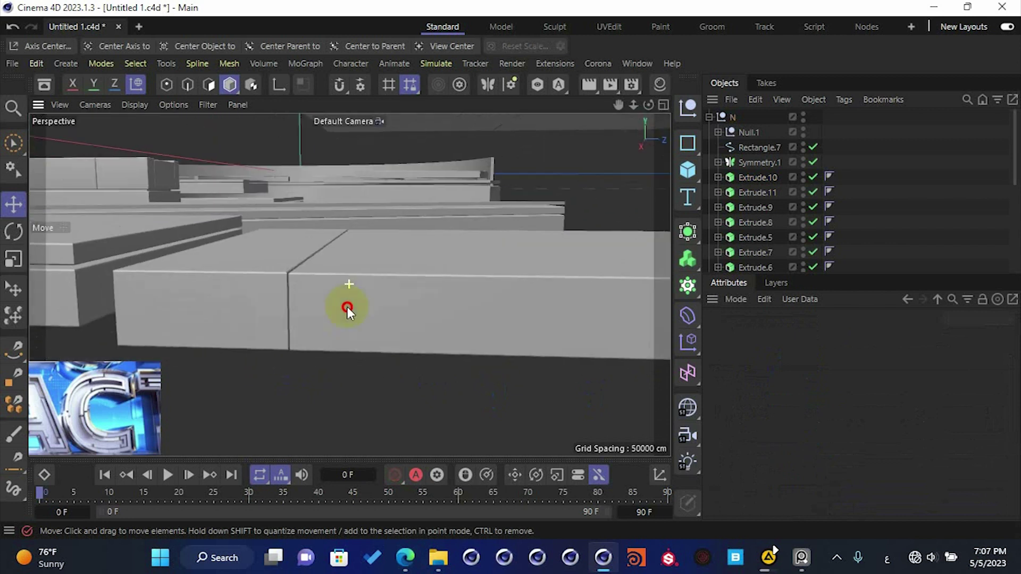
# - Duplicate the Extrude.10 and Extrude.11 slabs together and set the copies' offset to 1 cm
pyautogui.click(751, 177)
pyautogui.keyDown('ctrl'); pyautogui.click(748, 191); pyautogui.keyUp('ctrl')
pyautogui.moveTo(748, 183); pyautogui.dragTo(767, 175)
pyautogui.click(823, 337)
pyautogui.click(832, 387)
pyautogui.write('1')
pyautogui.press('Return')
# - Raise the two 1 cm copies onto the top faces of the 4 cm slabs
pyautogui.click(395, 235)
pyautogui.moveTo(395, 235)
pyautogui.mouseDown()
pyautogui.moveTo(392, 208)
pyautogui.moveTo(391, 219)
pyautogui.mouseUp()
pyautogui.keyDown('ctrl'); pyautogui.click(768, 192); pyautogui.keyUp('ctrl')
pyautogui.moveTo(551, 235); pyautogui.dragTo(564, 196)
pyautogui.click(326, 375)
pyautogui.keyDown('alt'); pyautogui.moveTo(335, 370); pyautogui.dragTo(645, 244); pyautogui.keyUp('alt')
# - Lower the Symmetry.1 detail panel onto the large slab's 1 cm layer
pyautogui.click(759, 145)
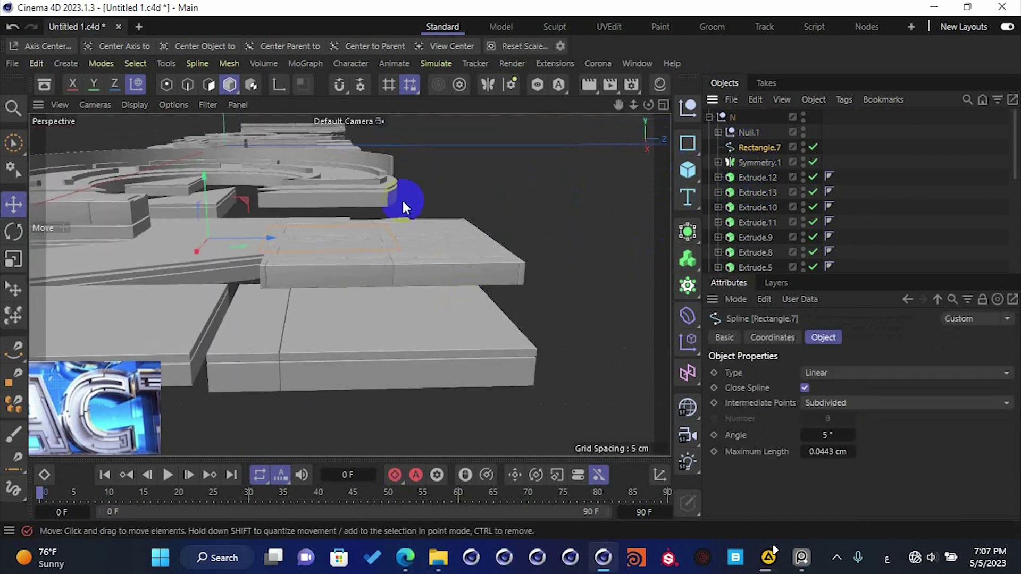
pyautogui.click(766, 162)
pyautogui.moveTo(380, 223); pyautogui.dragTo(367, 287)
# - Reposition the Symmetry.1 panel over the large slab in the top view and fine-tune its height in perspective
pyautogui.middleClick(449, 266)
pyautogui.middleClick(526, 228)
pyautogui.press('s')
pyautogui.scroll(-5, 458, 231)
pyautogui.moveTo(369, 278); pyautogui.dragTo(372, 263)
pyautogui.middleClick(367, 256)
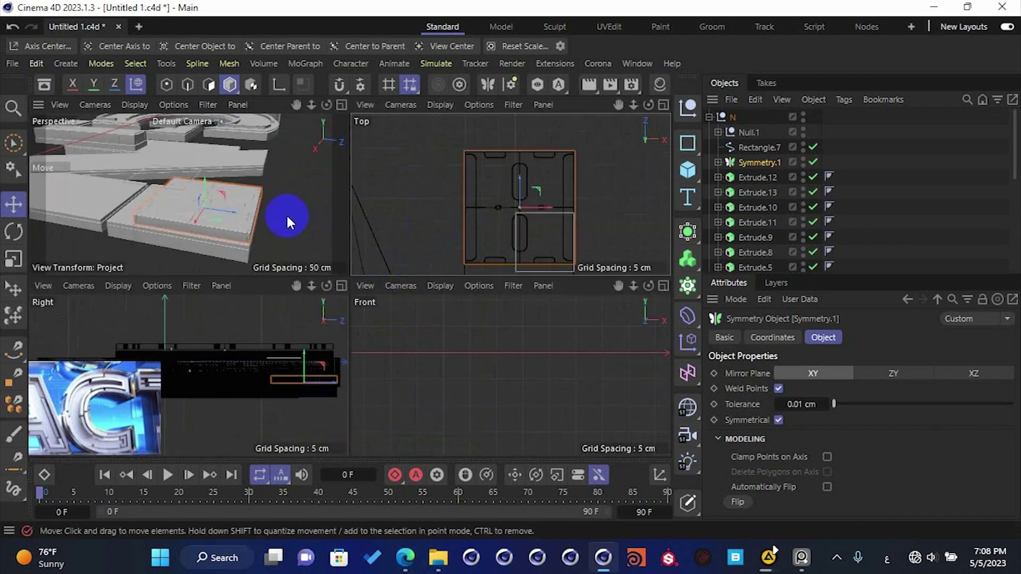
pyautogui.middleClick(308, 222)
pyautogui.keyDown('alt'); pyautogui.moveTo(442, 322); pyautogui.dragTo(354, 245); pyautogui.keyUp('alt')
pyautogui.moveTo(351, 251); pyautogui.dragTo(350, 249)
pyautogui.click(525, 236)
# - Duplicate the narrow block's 1 cm layer above the original and set the copy's offset to 0.5 cm
pyautogui.moveTo(399, 303)
pyautogui.keyDown('alt'); pyautogui.mouseDown()
pyautogui.moveTo(228, 272)
pyautogui.moveTo(437, 294)
pyautogui.moveTo(142, 296)
pyautogui.moveTo(410, 288)
pyautogui.moveTo(309, 316)
pyautogui.moveTo(345, 343)
pyautogui.mouseUp(); pyautogui.keyUp('alt')
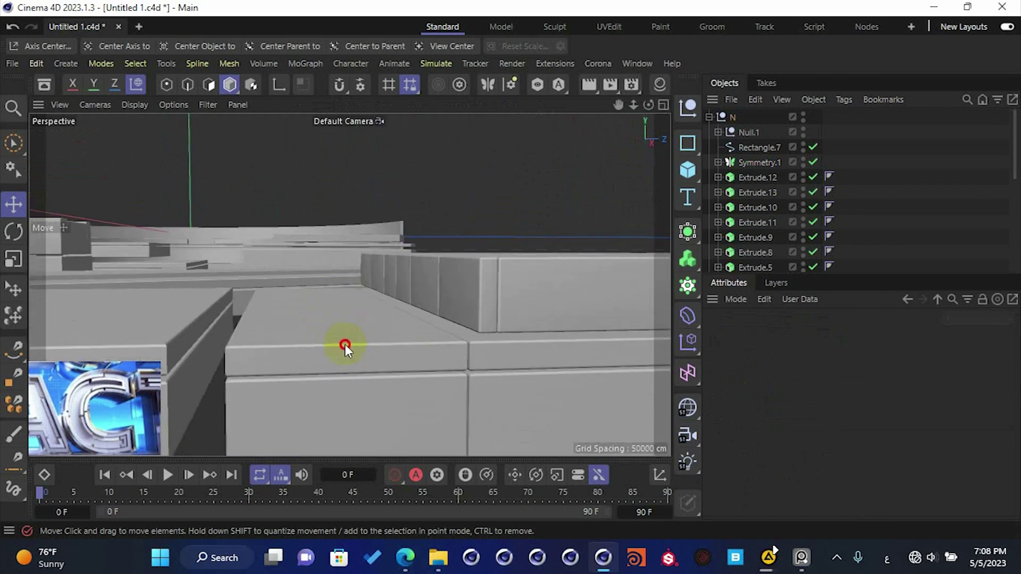
pyautogui.click(345, 344)
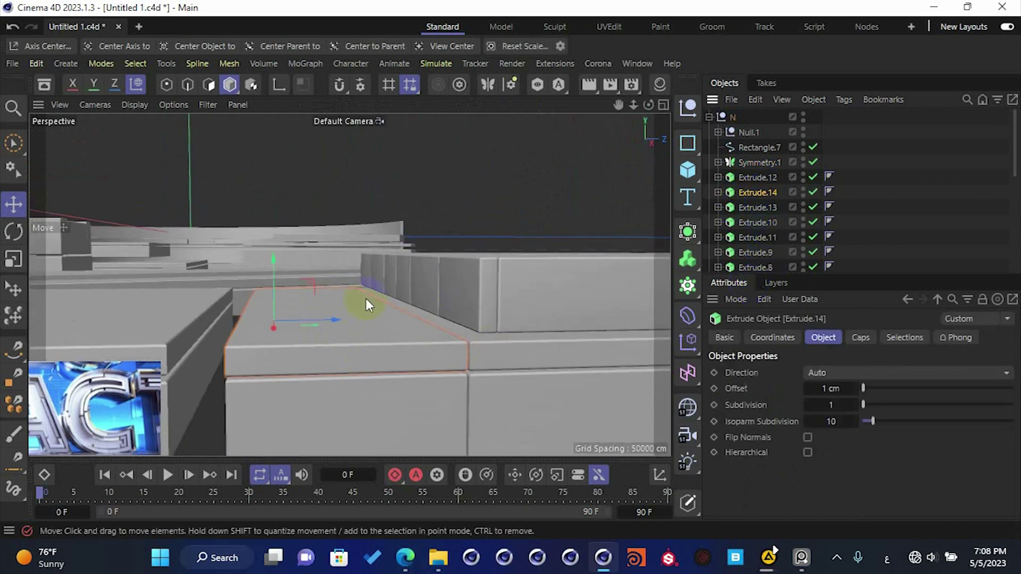
pyautogui.moveTo(277, 283); pyautogui.dragTo(281, 257)
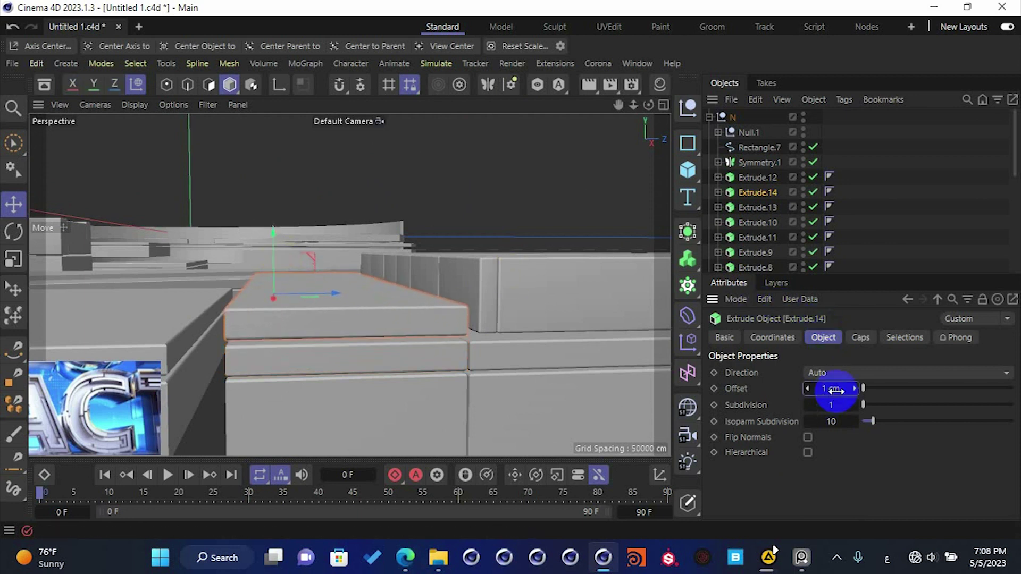
pyautogui.press('Return')
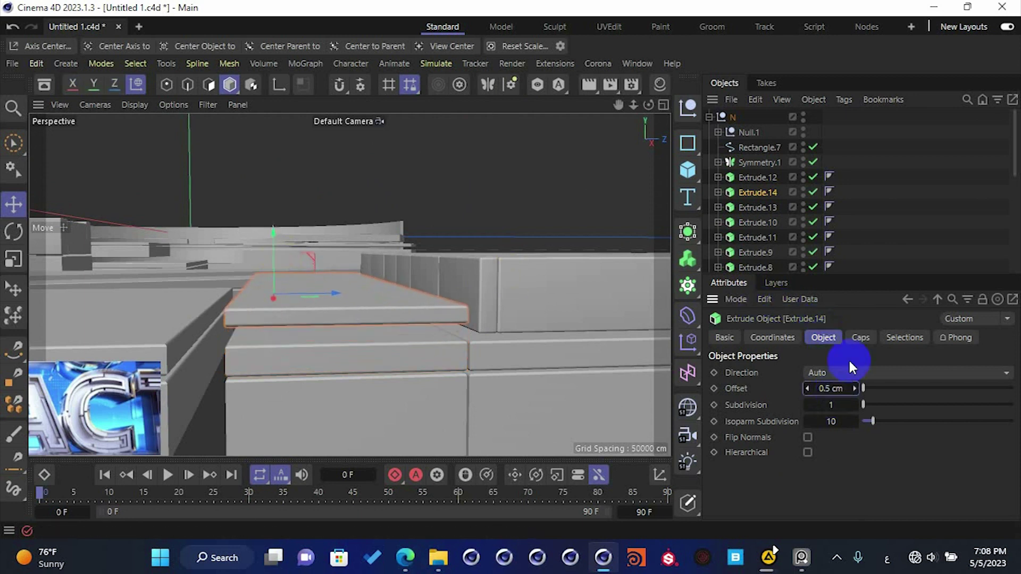
# - Set the 0.5 cm layer's bevel size to 0.05 cm and lower it onto the narrow block
pyautogui.click(861, 338)
pyautogui.doubleClick(821, 462)
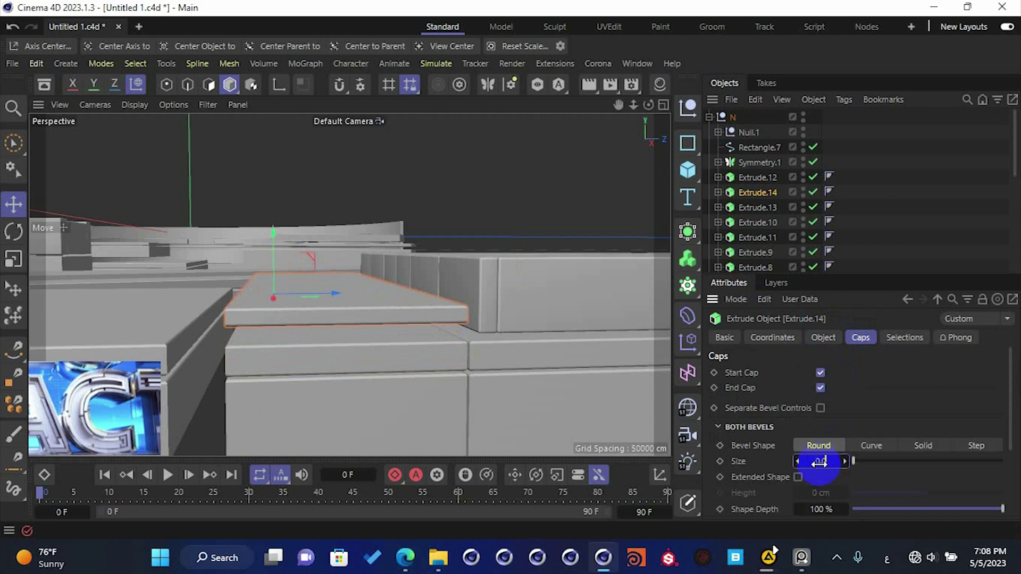
pyautogui.press('Return')
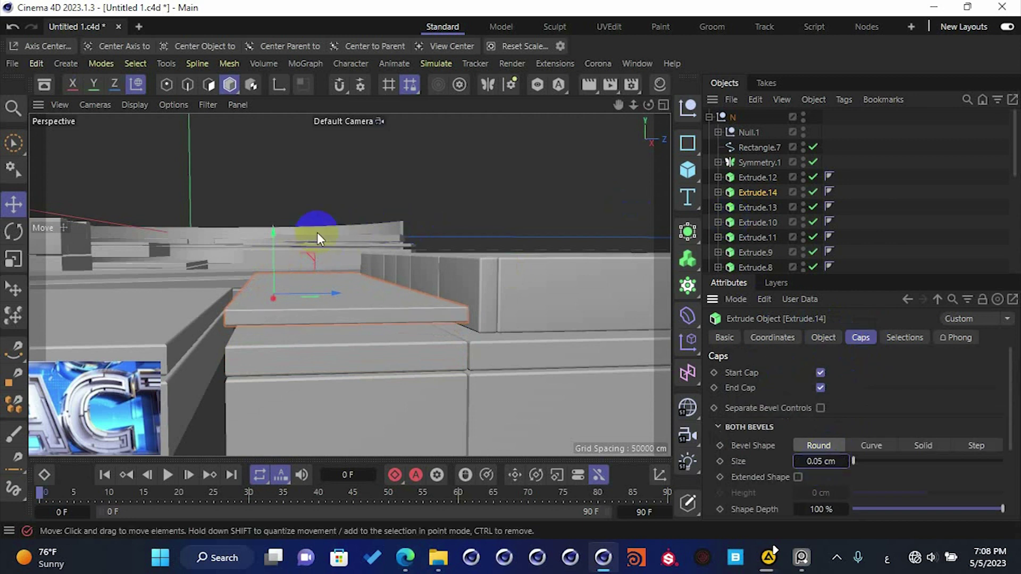
pyautogui.moveTo(272, 243); pyautogui.dragTo(267, 254)
pyautogui.click(414, 182)
pyautogui.scroll(-3, 426, 234)
pyautogui.moveTo(435, 273)
pyautogui.keyDown('alt'); pyautogui.mouseDown()
pyautogui.moveTo(346, 255)
pyautogui.moveTo(440, 314)
pyautogui.mouseUp(); pyautogui.keyUp('alt')
pyautogui.scroll(-8, 494, 270)
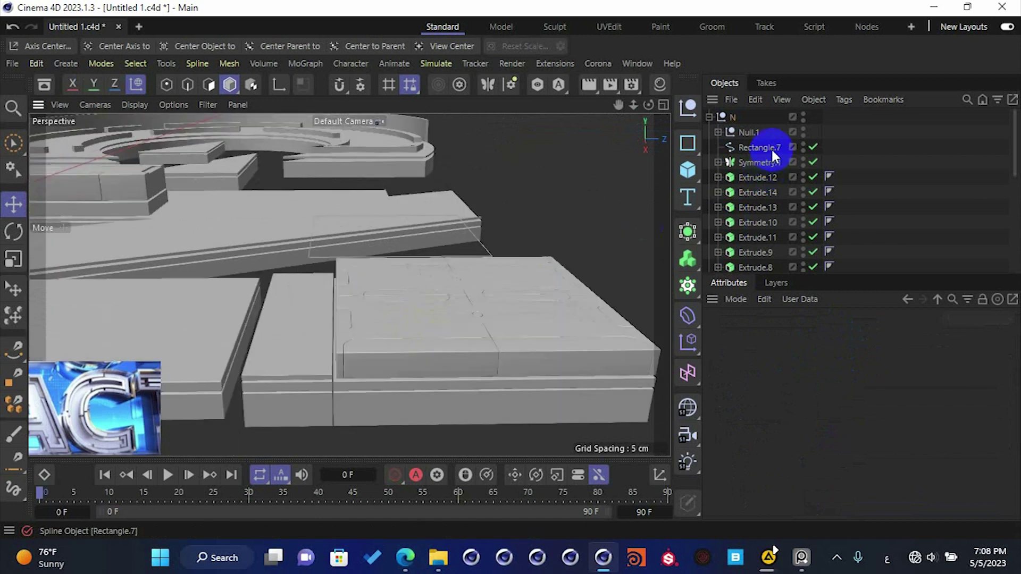
# - Put the Rectangle.7 spline into an Extrude object and set its offset to 3 cm
pyautogui.click(766, 149)
pyautogui.click(694, 231)
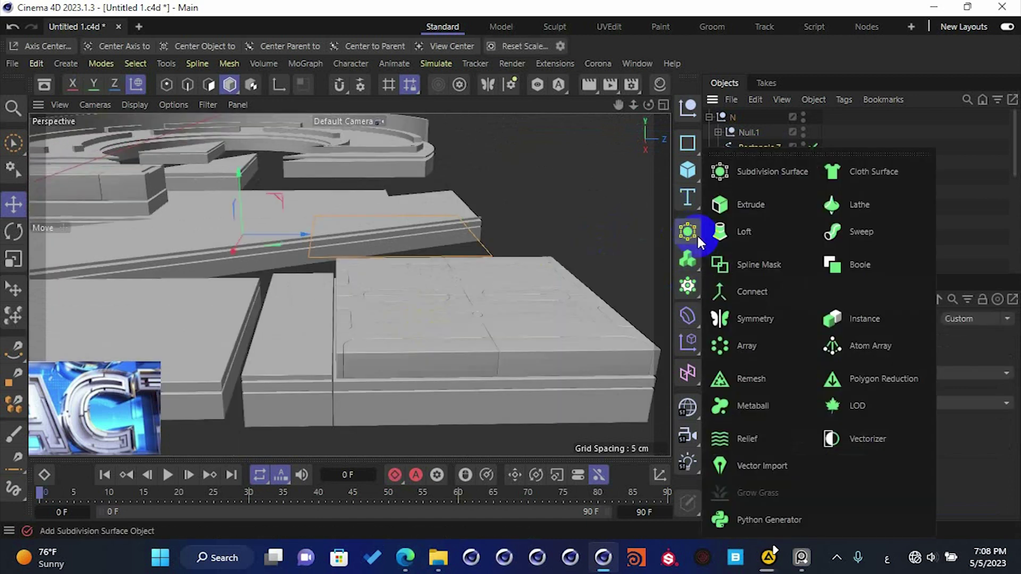
pyautogui.keyDown('alt'); pyautogui.click(753, 205); pyautogui.keyUp('alt')
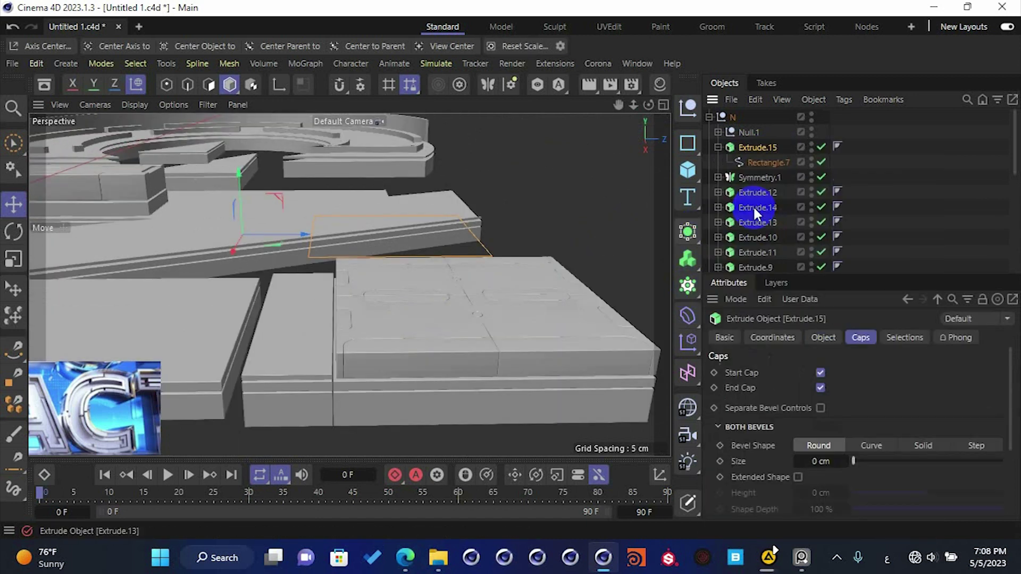
pyautogui.click(824, 340)
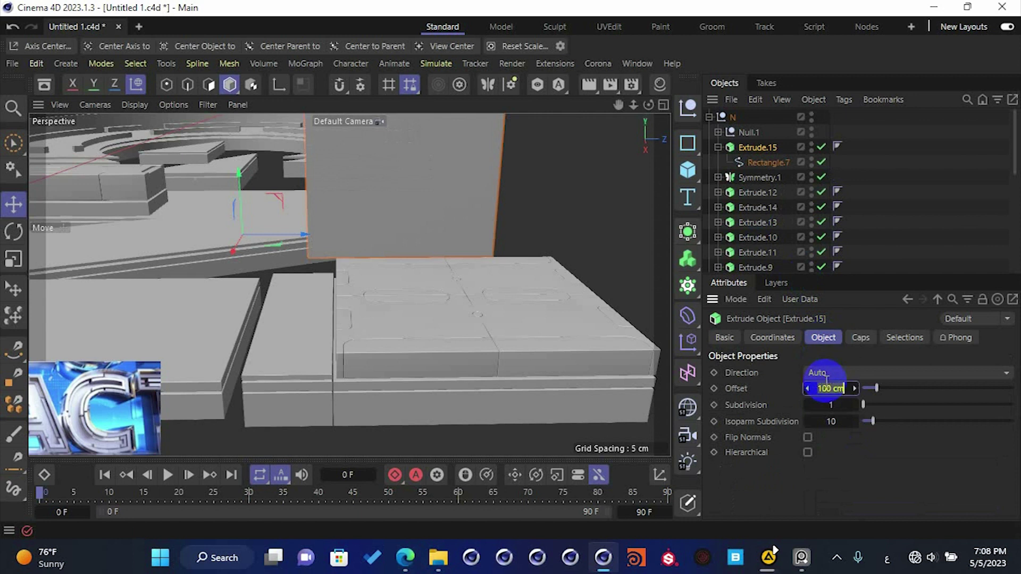
pyautogui.write('3')
pyautogui.press('Return')
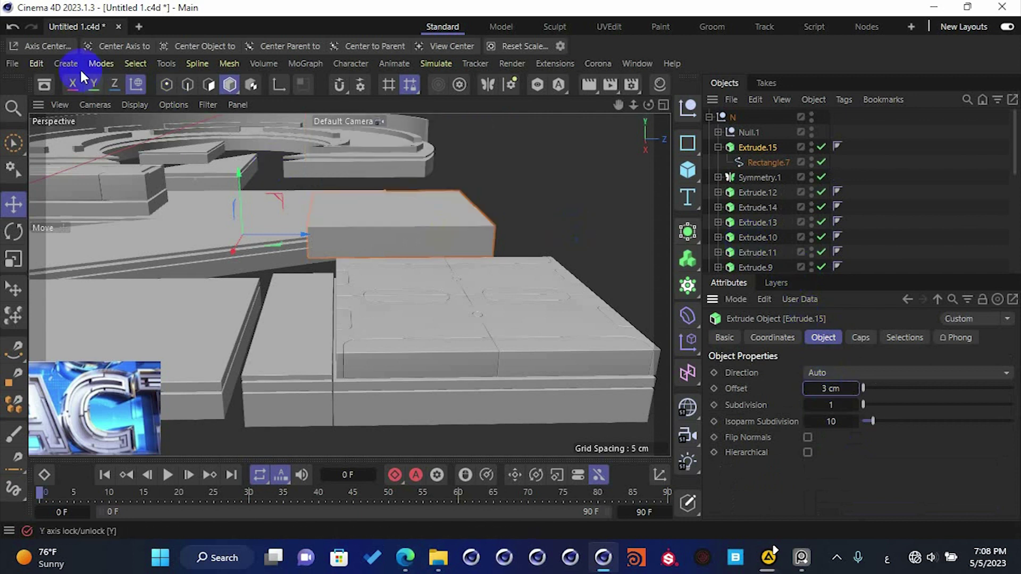
# - Try to centre the Rectangle.7 extrude's axis on its geometry with Axis Center
pyautogui.click(52, 47)
pyautogui.click(144, 247)
pyautogui.click(261, 33)
# - Inspect the Rectangle.7 spline and its points inside the 3 cm extrude
pyautogui.click(761, 163)
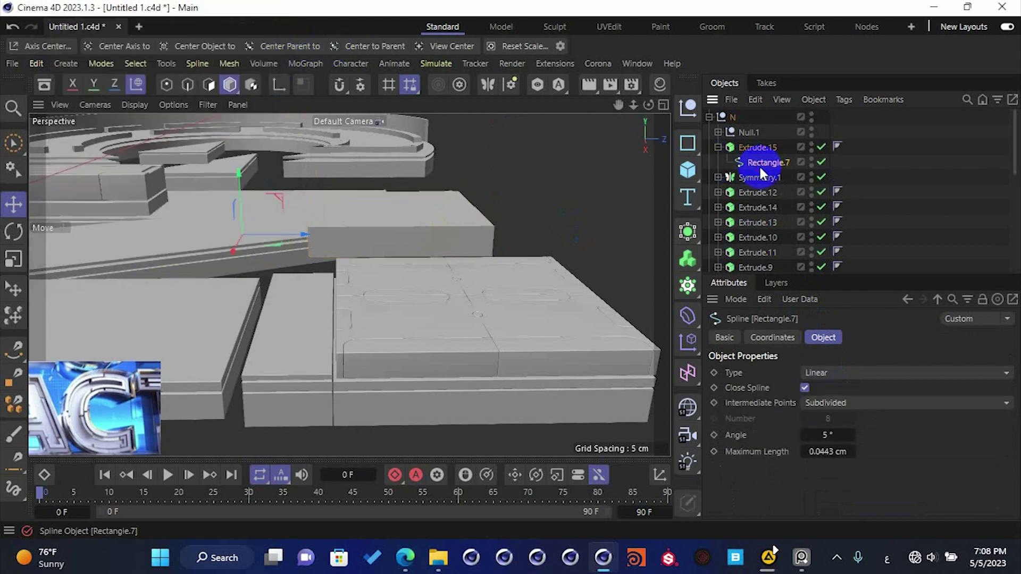
pyautogui.scroll(6, 348, 263)
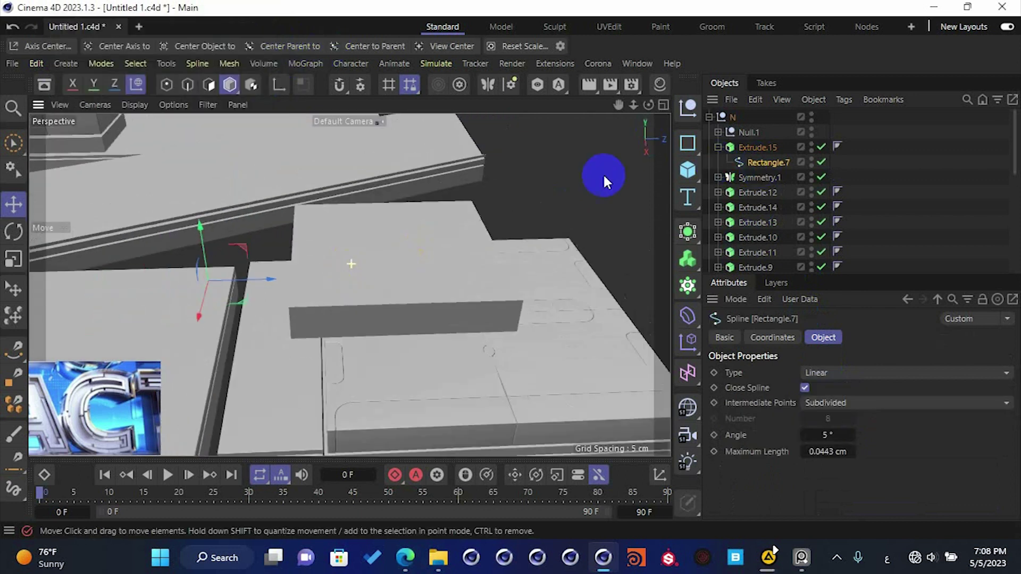
pyautogui.click(757, 147)
pyautogui.click(761, 162)
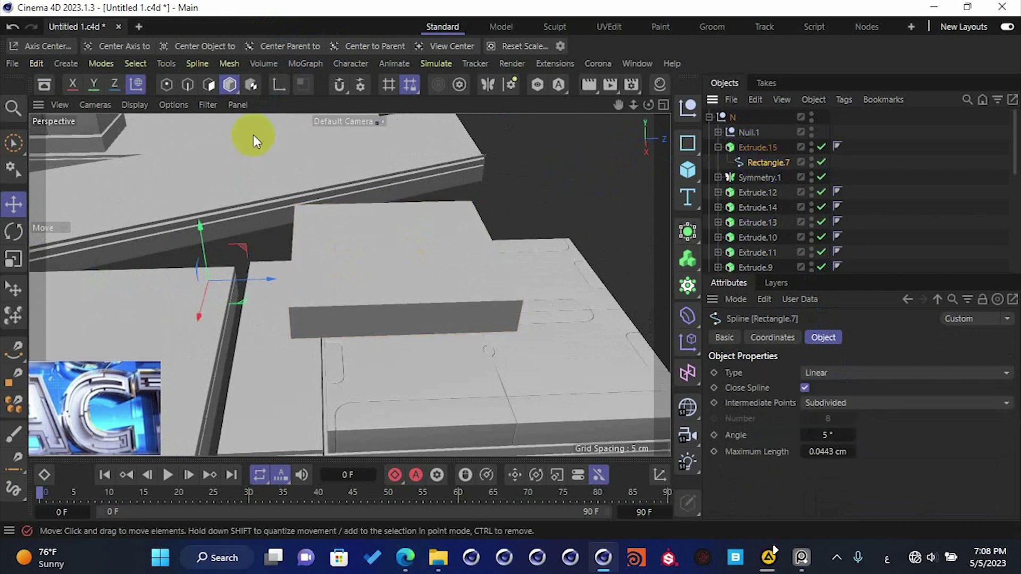
pyautogui.click(167, 85)
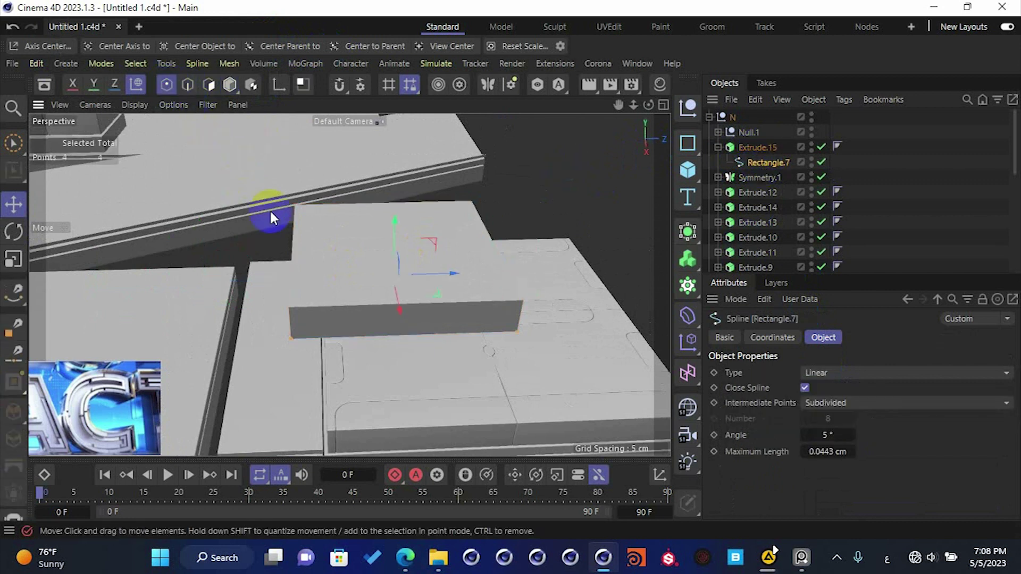
pyautogui.keyDown('alt'); pyautogui.moveTo(369, 294); pyautogui.dragTo(371, 273); pyautogui.keyUp('alt')
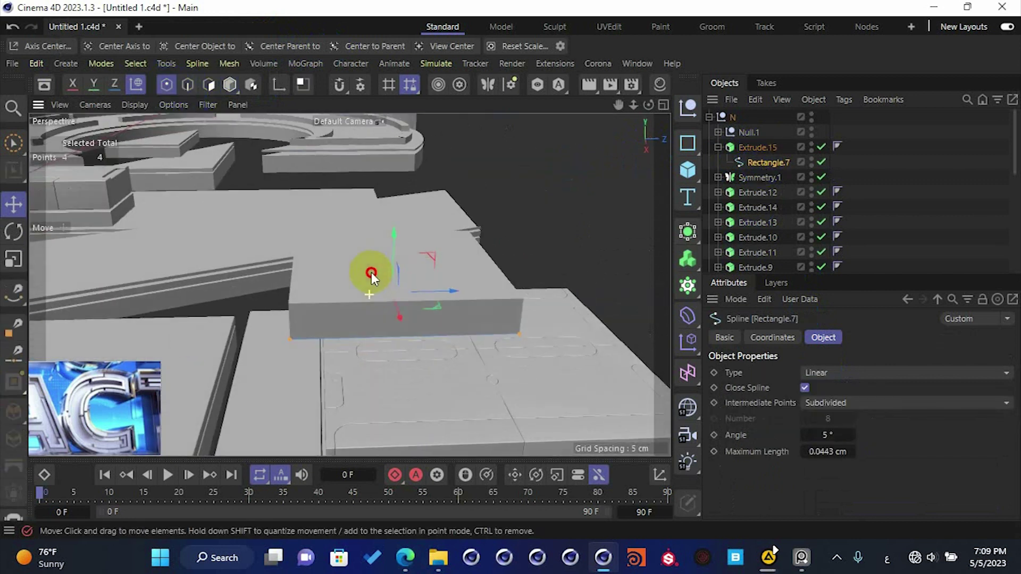
# - Move the Rectangle.7 extrude's axis about 17.3 cm along Z to the middle of its geometry
pyautogui.click(766, 149)
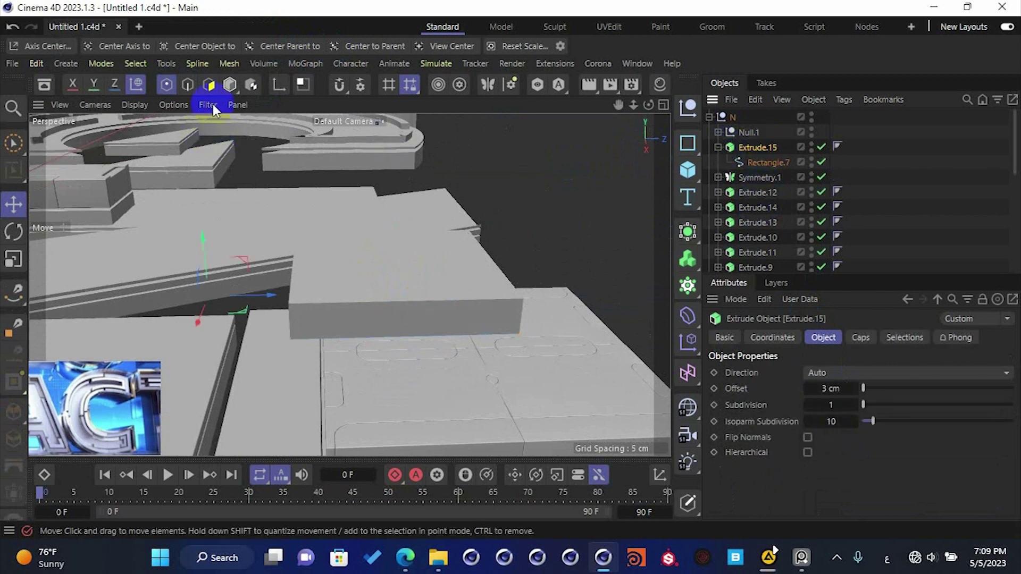
pyautogui.click(230, 84)
pyautogui.click(277, 85)
pyautogui.moveTo(250, 295); pyautogui.dragTo(432, 302)
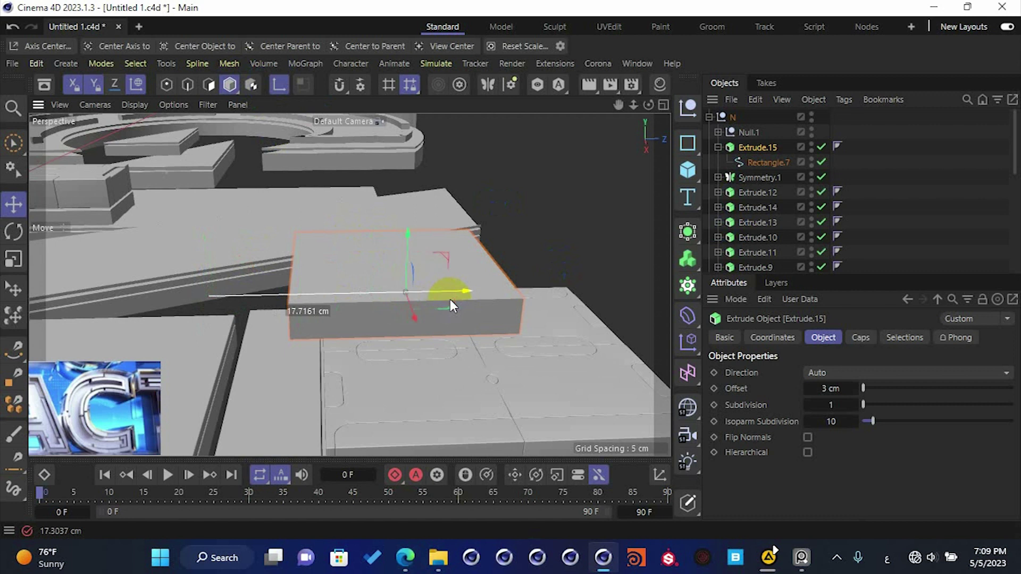
pyautogui.click(278, 84)
# - Set the Rectangle.7 extrude's bevel size to 0.06 cm
pyautogui.scroll(4, 372, 340)
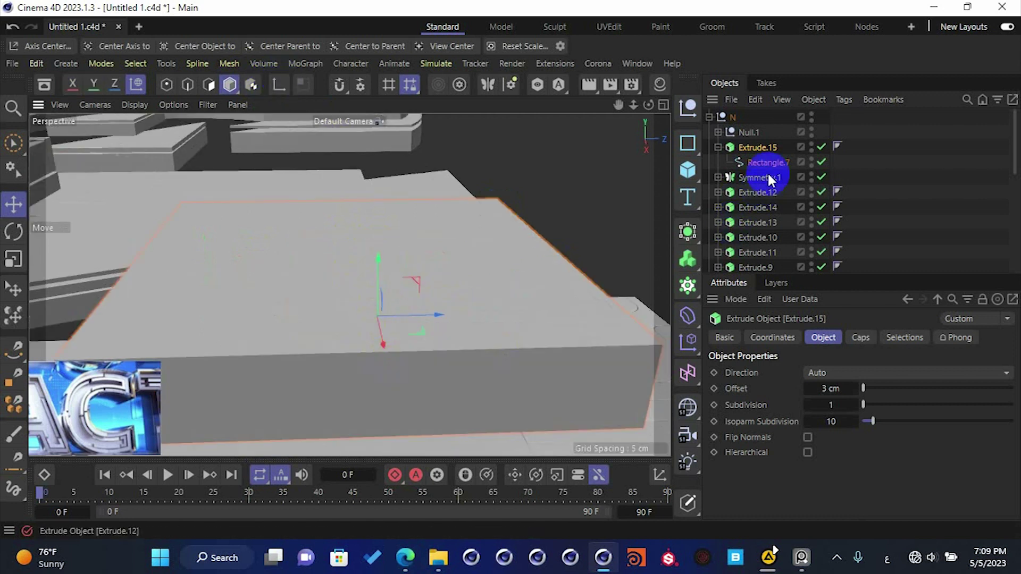
pyautogui.click(861, 337)
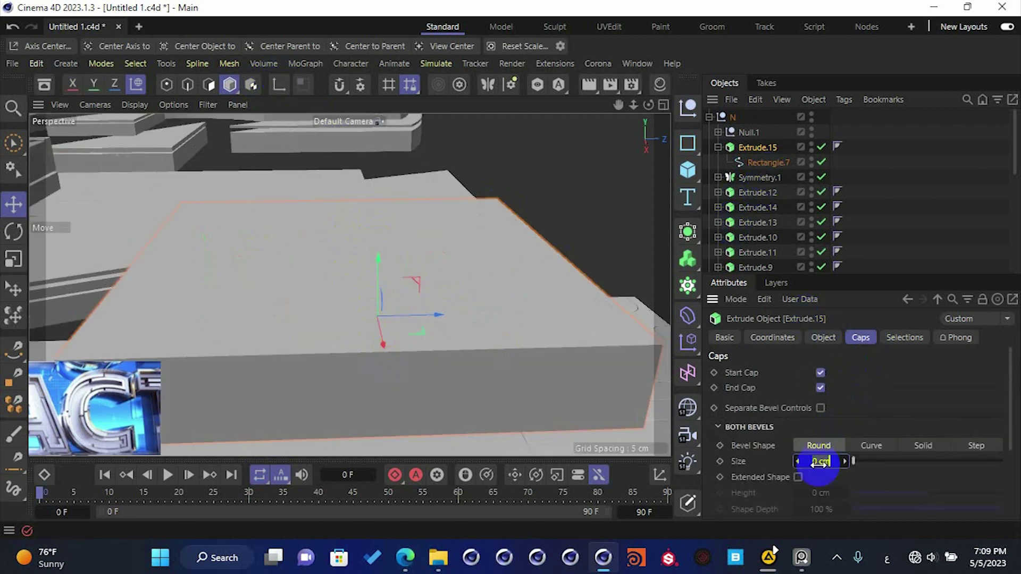
pyautogui.write('.1')
pyautogui.press('Return')
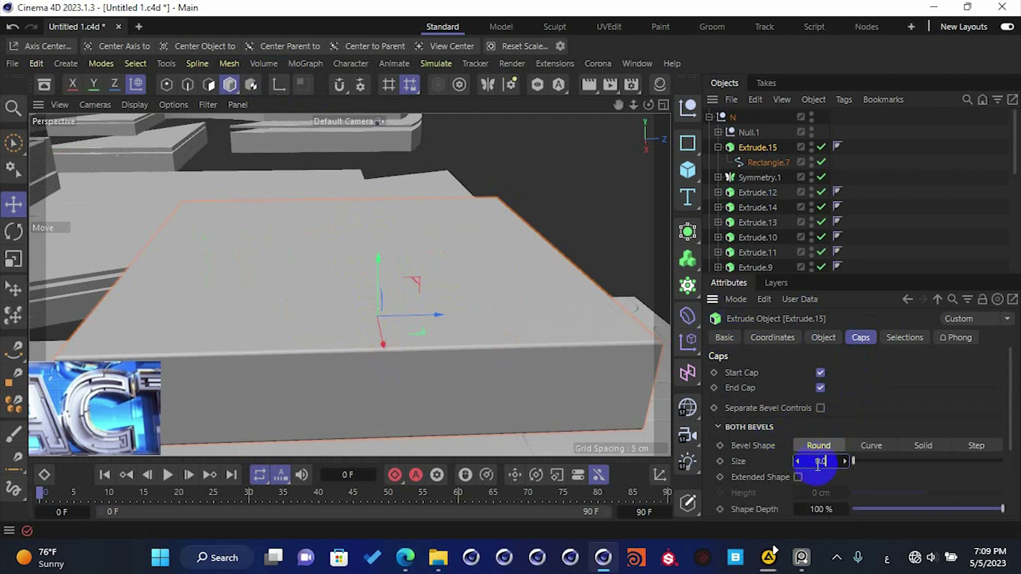
# - Lower the Rectangle.7 extrude toward the N's end panel and reposition it over the panel in the Top and Perspective views
pyautogui.scroll(-6, 472, 297)
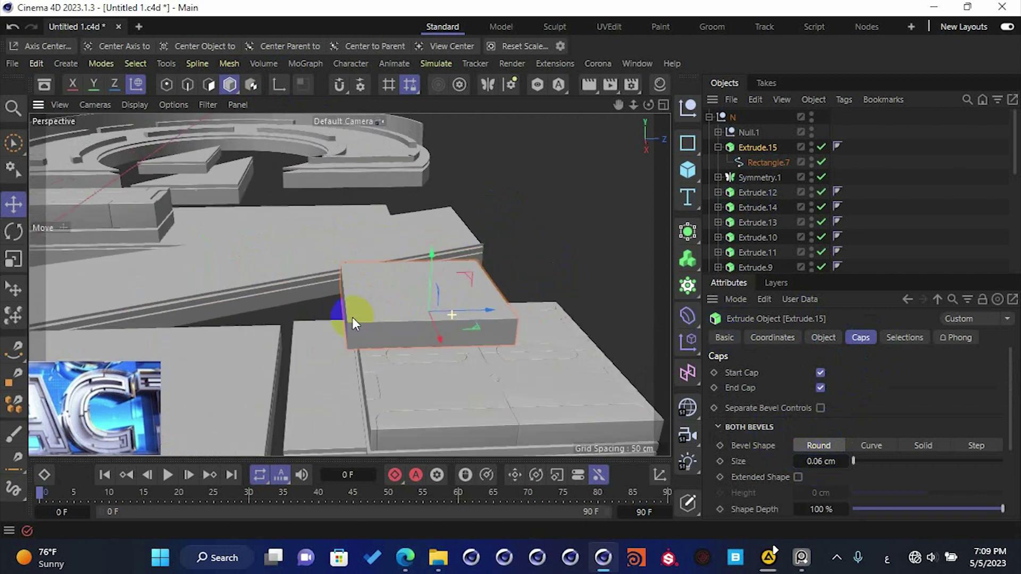
pyautogui.moveTo(403, 260); pyautogui.dragTo(398, 338)
pyautogui.middleClick(398, 335)
pyautogui.middleClick(573, 229)
pyautogui.scroll(-8, 449, 279)
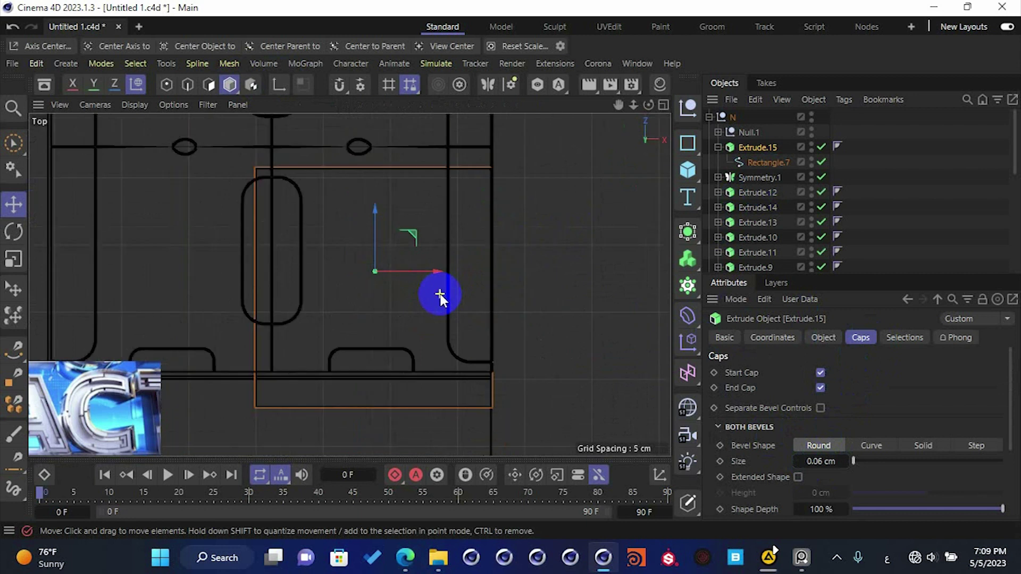
pyautogui.keyDown('alt'); pyautogui.moveTo(433, 293); pyautogui.dragTo(435, 329, button='middle'); pyautogui.keyUp('alt')
pyautogui.scroll(-6, 441, 295)
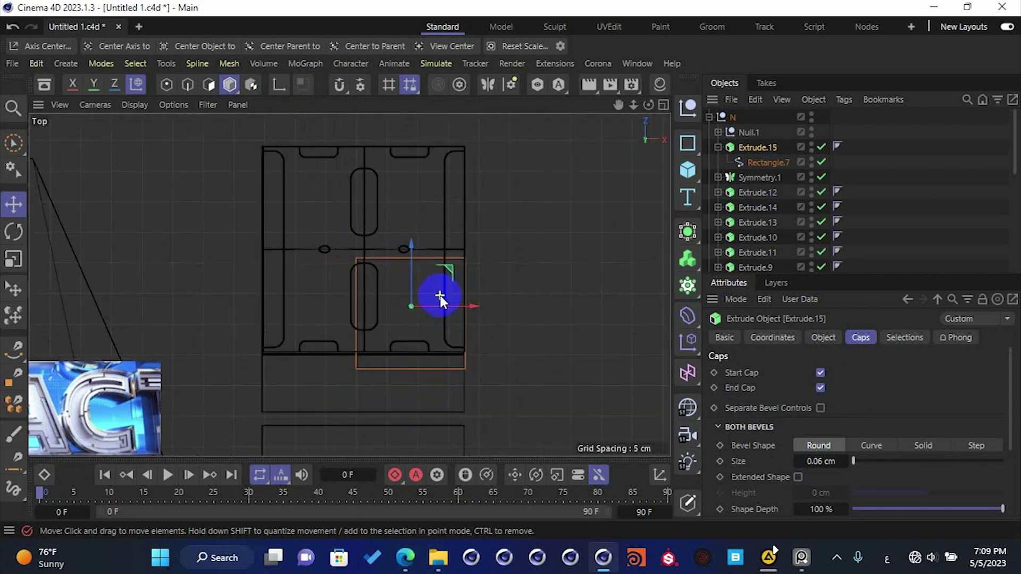
pyautogui.moveTo(420, 271); pyautogui.dragTo(426, 296)
pyautogui.middleClick(476, 318)
pyautogui.middleClick(307, 238)
pyautogui.keyDown('alt'); pyautogui.moveTo(429, 373); pyautogui.dragTo(390, 302); pyautogui.keyUp('alt')
pyautogui.moveTo(310, 299); pyautogui.dragTo(312, 280)
# - Set the Rectangle.7 extrude's offset to 1 cm and lower the thinner slab onto the end panel
pyautogui.click(824, 337)
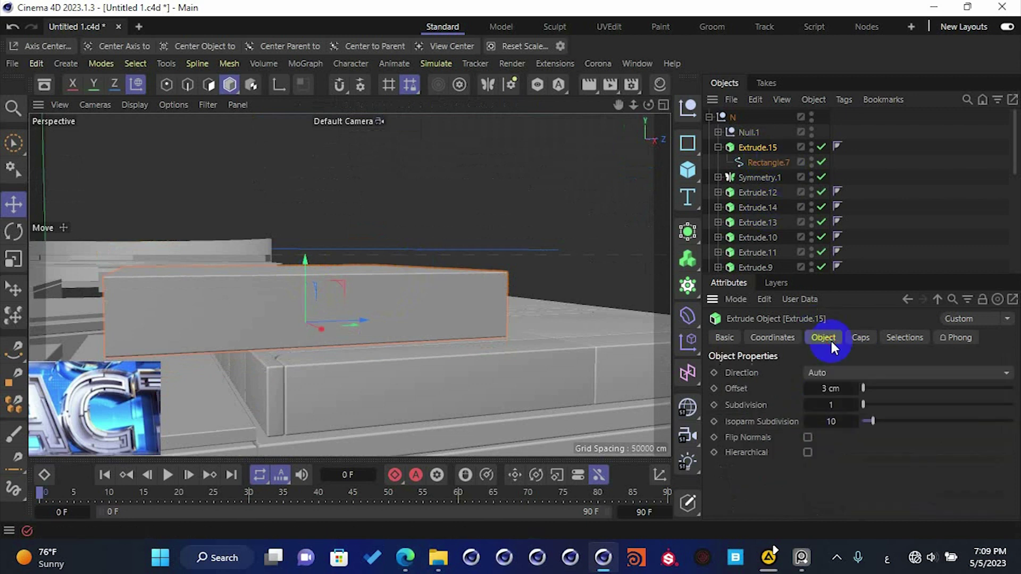
pyautogui.write('1')
pyautogui.press('Return')
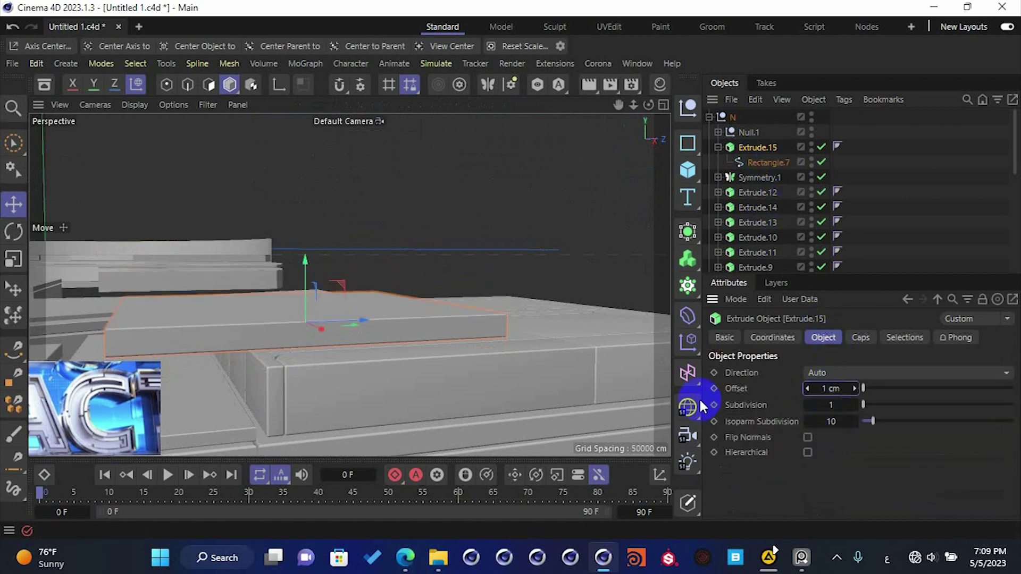
pyautogui.moveTo(305, 286)
pyautogui.mouseDown()
pyautogui.moveTo(294, 304)
pyautogui.moveTo(295, 295)
pyautogui.mouseUp()
pyautogui.scroll(-2, 295, 294)
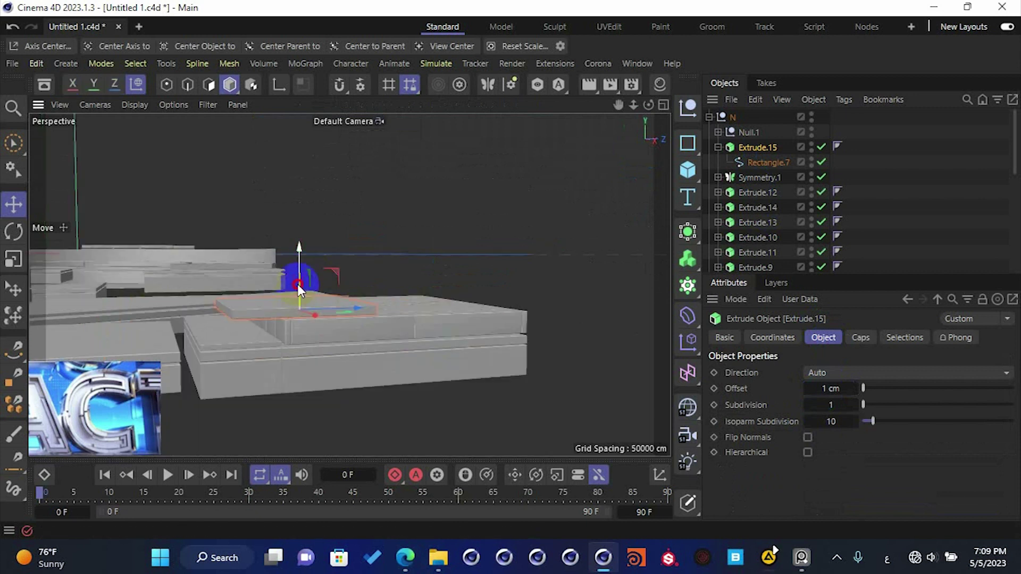
# - Save the project
pyautogui.scroll(-2, 300, 284)
pyautogui.keyDown('alt'); pyautogui.moveTo(303, 289); pyautogui.dragTo(284, 342); pyautogui.keyUp('alt')
pyautogui.keyDown('alt'); pyautogui.moveTo(284, 344); pyautogui.dragTo(340, 329, button='middle'); pyautogui.keyUp('alt')
pyautogui.scroll(4, 372, 342)
pyautogui.keyDown('alt'); pyautogui.moveTo(344, 343); pyautogui.dragTo(395, 323); pyautogui.keyUp('alt')
pyautogui.hotkey('ctrl', 's')
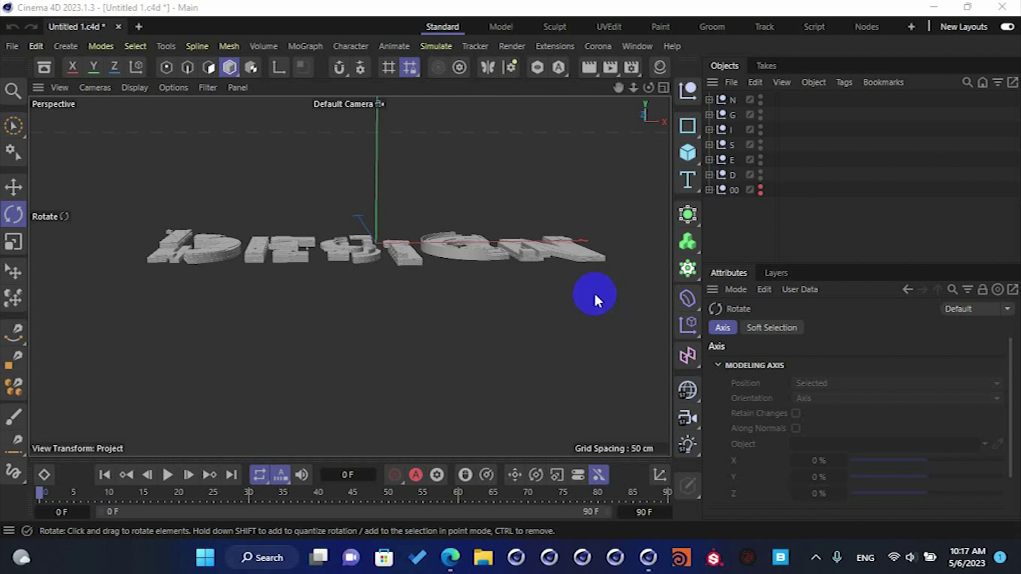
# - Select all the DESIGN letter groups together with their children and rotate the flat lettering so it stands upright
pyautogui.click(402, 262)
pyautogui.keyDown('alt'); pyautogui.moveTo(402, 261); pyautogui.dragTo(705, 224); pyautogui.keyUp('alt')
pyautogui.moveTo(742, 77); pyautogui.dragTo(726, 198)
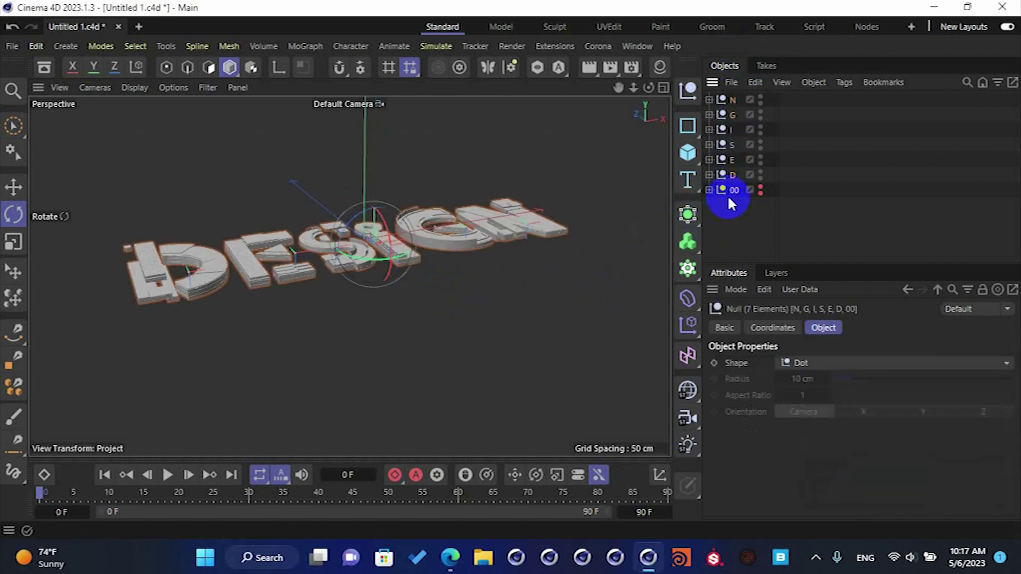
pyautogui.rightClick(728, 195)
pyautogui.click(787, 379)
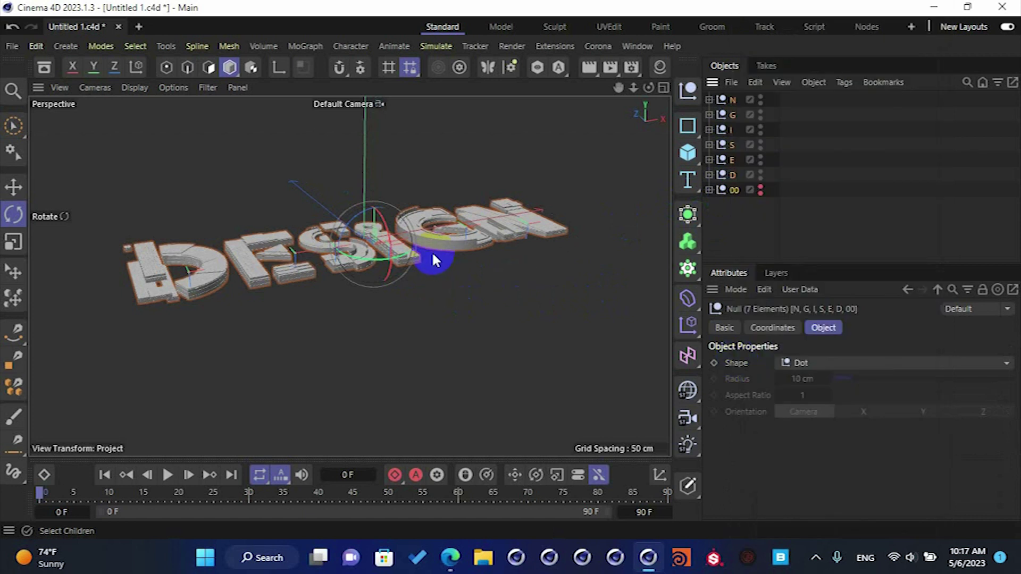
pyautogui.moveTo(384, 220); pyautogui.dragTo(483, 240)
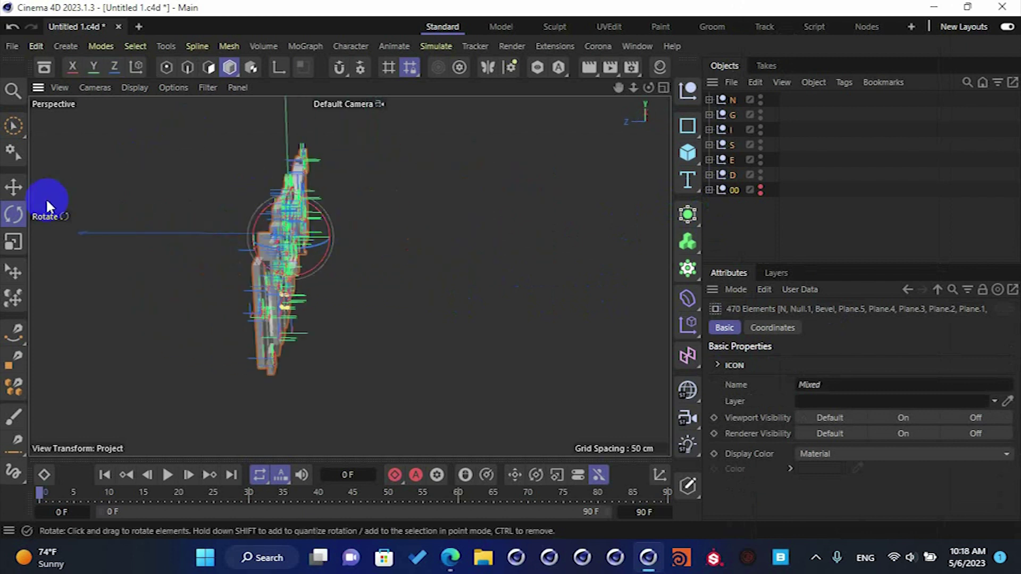
# - Set the extrude offset of the rear layer on the D's narrow end bar to 10 cm
pyautogui.keyDown('alt'); pyautogui.moveTo(228, 247); pyautogui.dragTo(220, 257); pyautogui.keyUp('alt')
pyautogui.keyDown('alt'); pyautogui.moveTo(233, 239); pyautogui.dragTo(285, 218, button='middle'); pyautogui.keyUp('alt')
pyautogui.click(279, 241)
pyautogui.keyDown('alt'); pyautogui.moveTo(292, 277); pyautogui.dragTo(379, 269); pyautogui.keyUp('alt')
pyautogui.press('e')
pyautogui.click(386, 253)
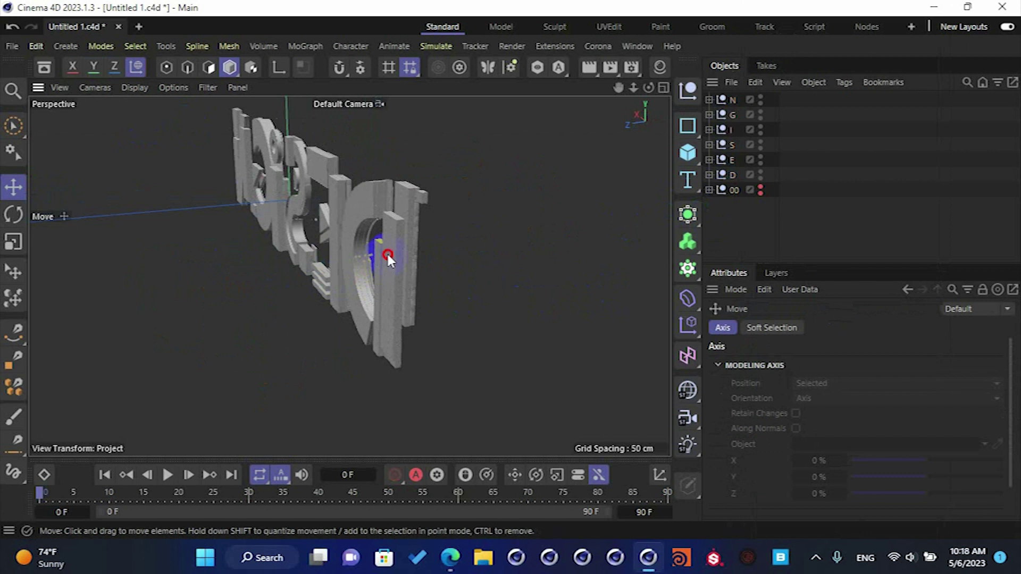
pyautogui.scroll(4, 388, 252)
pyautogui.keyDown('alt'); pyautogui.moveTo(372, 258); pyautogui.dragTo(387, 258); pyautogui.keyUp('alt')
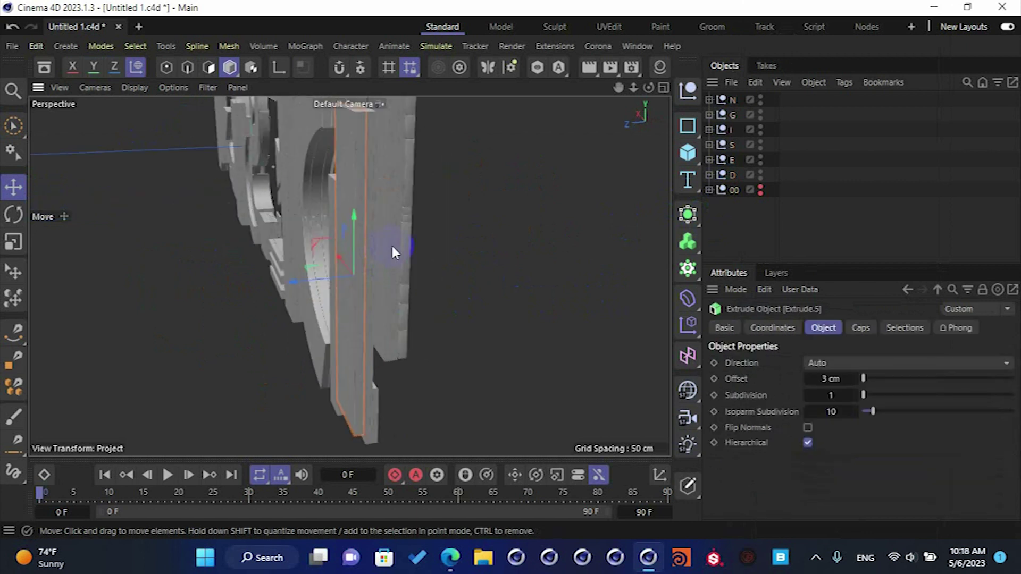
pyautogui.keyDown('alt'); pyautogui.moveTo(343, 191); pyautogui.dragTo(354, 212, button='middle'); pyautogui.keyUp('alt')
pyautogui.scroll(4, 367, 205)
pyautogui.keyDown('alt'); pyautogui.moveTo(369, 204); pyautogui.dragTo(340, 203); pyautogui.keyUp('alt')
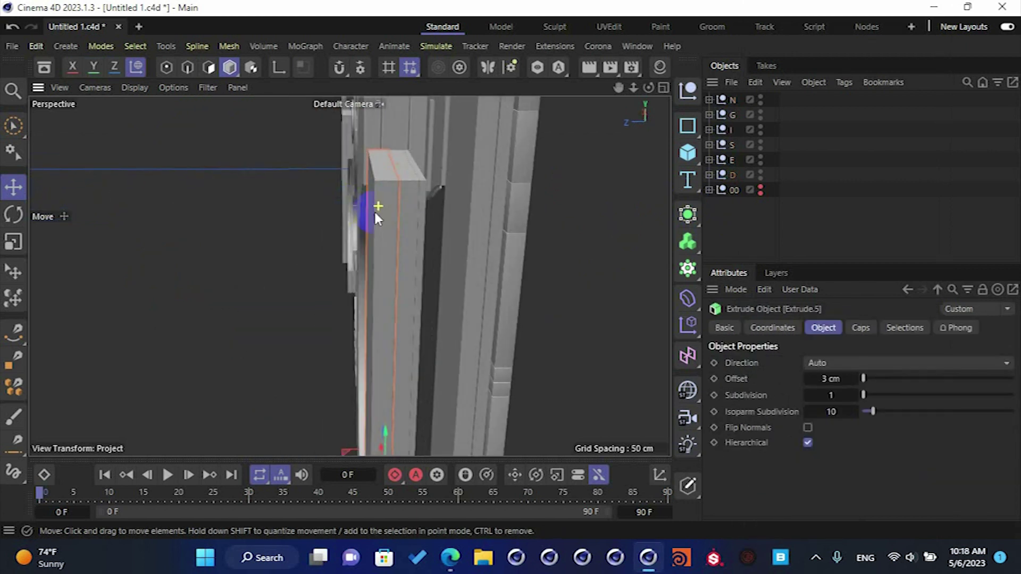
pyautogui.scroll(1, 375, 212)
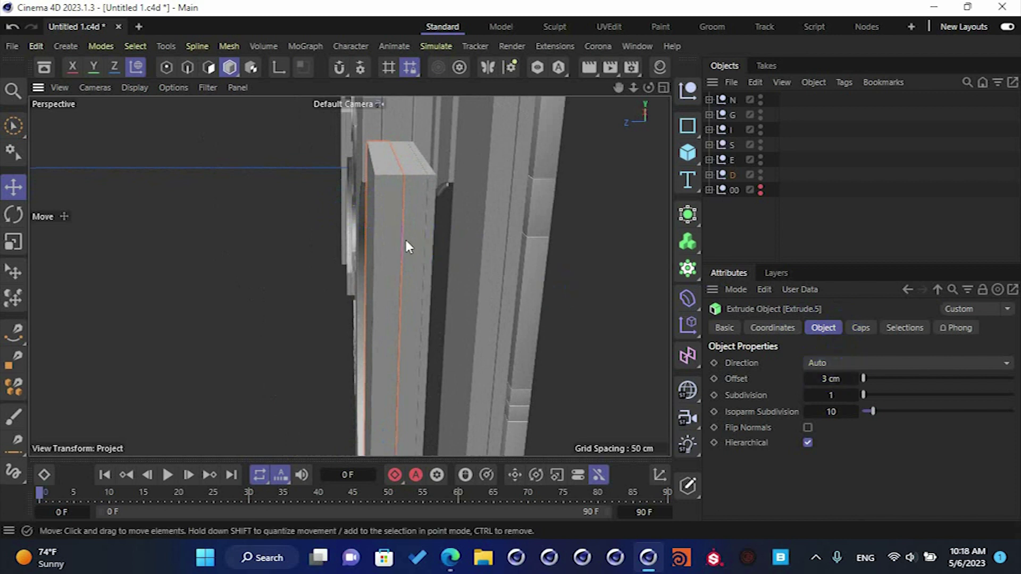
pyautogui.moveTo(368, 242); pyautogui.dragTo(334, 242)
pyautogui.hotkey('ctrl', 'z')
pyautogui.write('10')
pyautogui.press('Return')
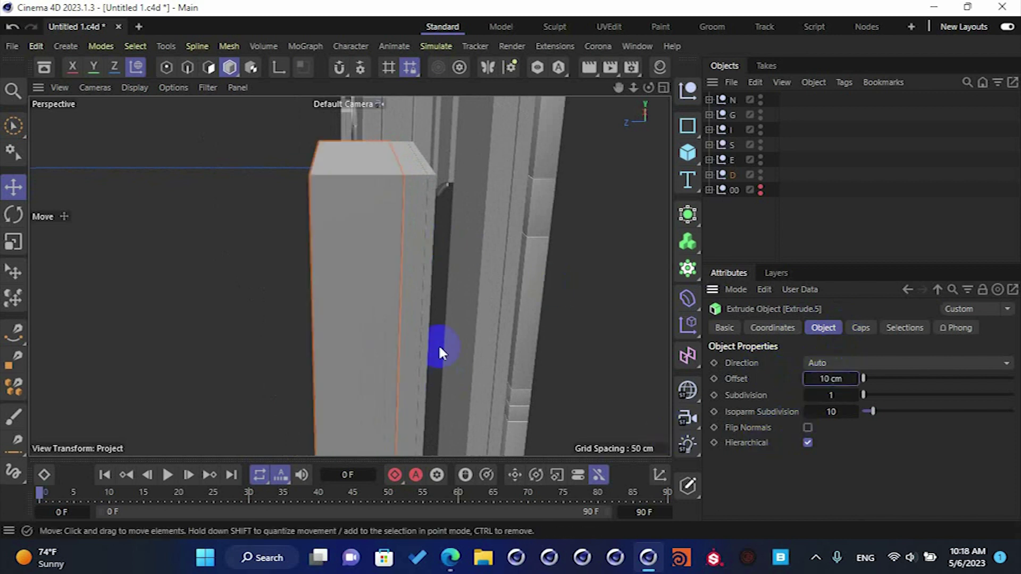
pyautogui.keyDown('alt'); pyautogui.moveTo(382, 345); pyautogui.dragTo(368, 217, button='middle'); pyautogui.keyUp('alt')
pyautogui.moveTo(339, 397); pyautogui.dragTo(333, 397)
pyautogui.hotkey('ctrl', 'z')
# - Nudge the thickened rear layer of the D's narrow bar to a Z position of 0.1 cm
pyautogui.keyDown('alt'); pyautogui.moveTo(390, 219); pyautogui.dragTo(305, 263); pyautogui.keyUp('alt')
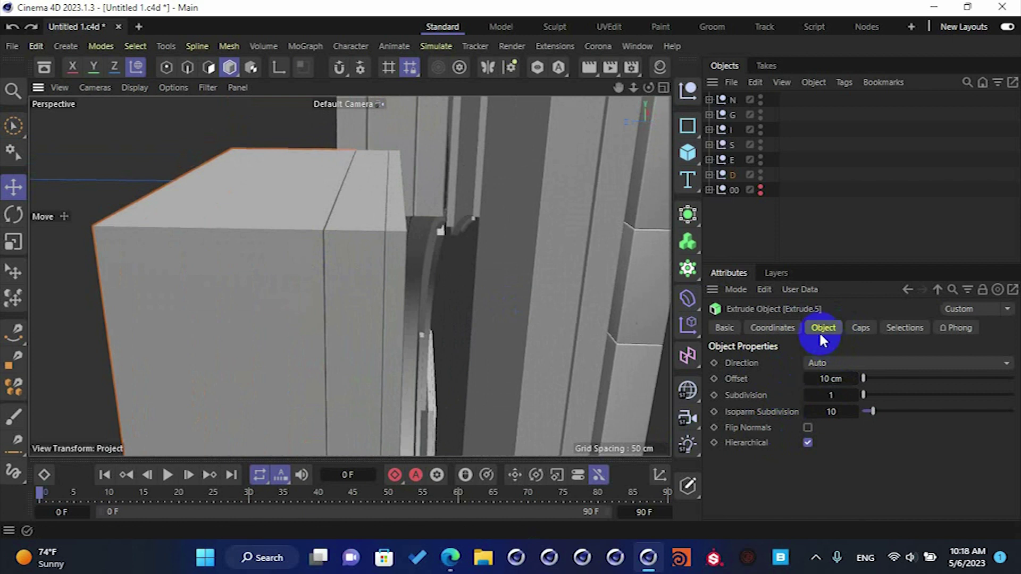
pyautogui.click(773, 328)
pyautogui.click(803, 400)
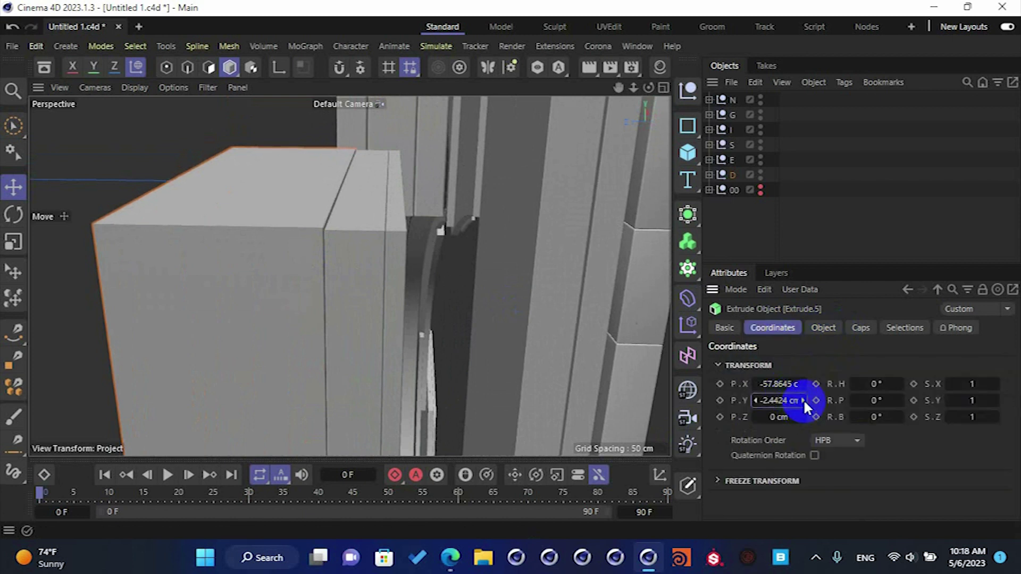
pyautogui.click(755, 401)
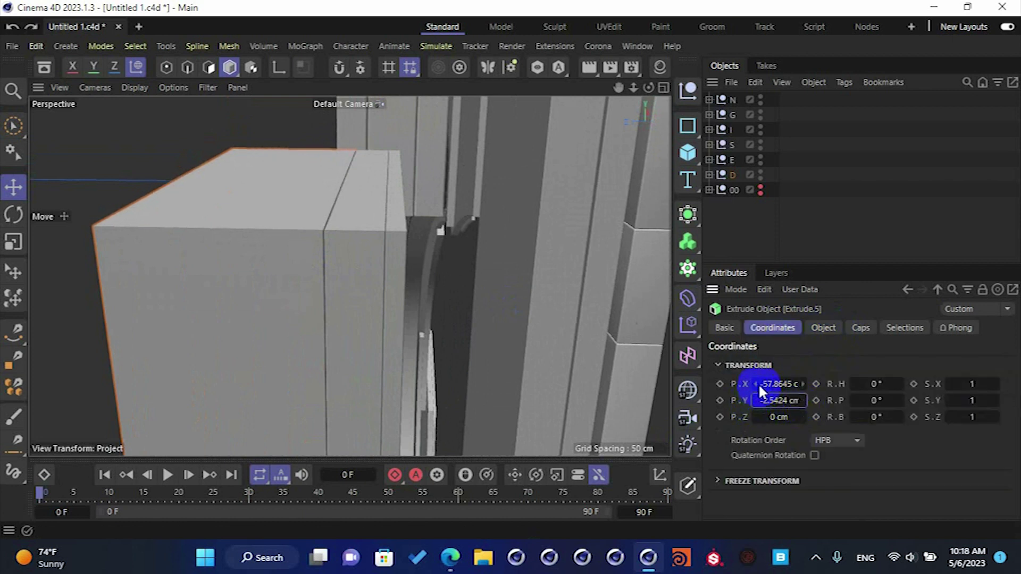
pyautogui.click(756, 416)
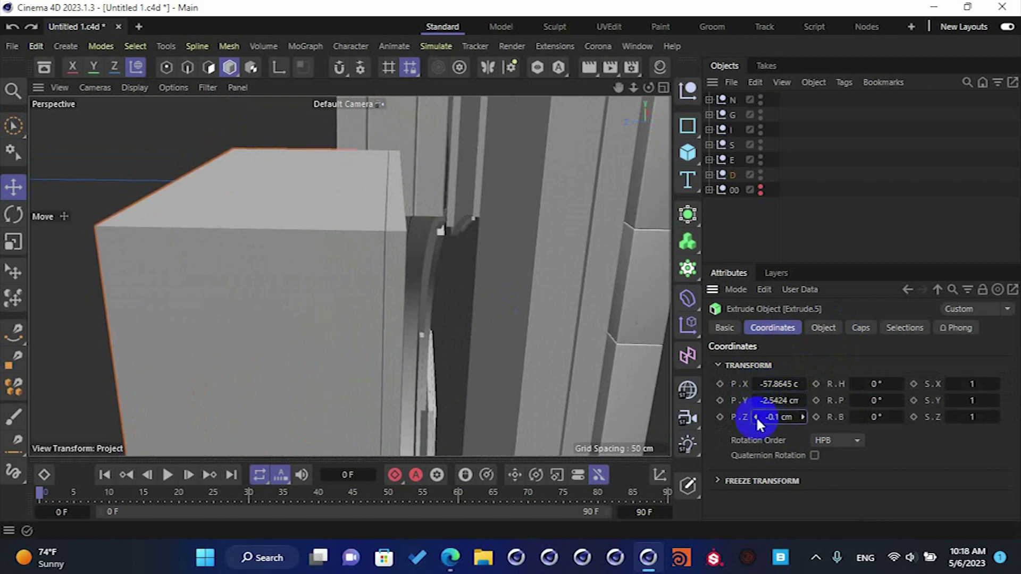
pyautogui.click(804, 414)
pyautogui.click(804, 413)
# - Set the extrude offset of the D's neighbouring vertical block, Extrude.16, to 10 cm
pyautogui.scroll(-5, 484, 242)
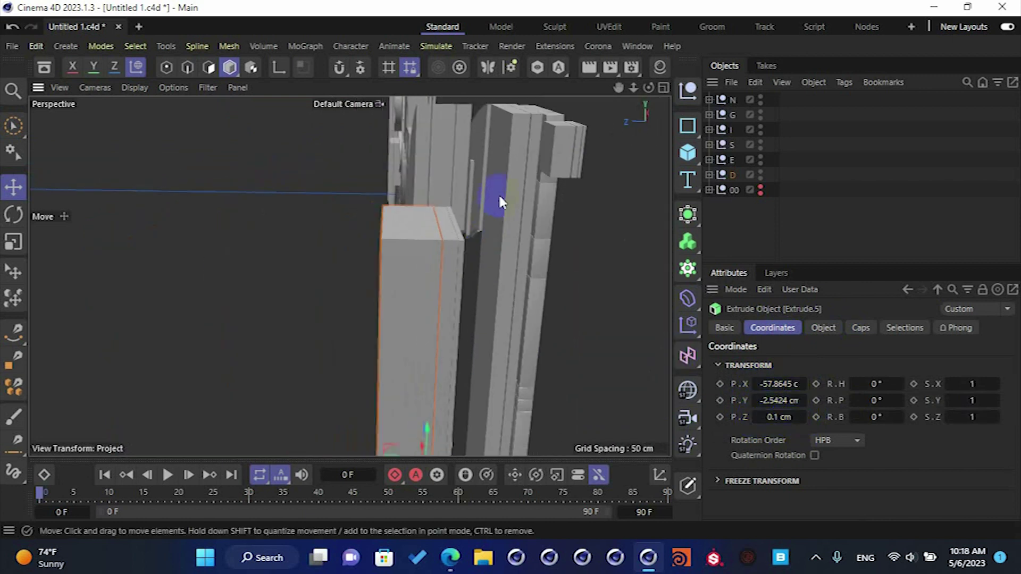
pyautogui.keyDown('alt'); pyautogui.moveTo(500, 201); pyautogui.dragTo(482, 266); pyautogui.keyUp('alt')
pyautogui.click(481, 263)
pyautogui.click(823, 328)
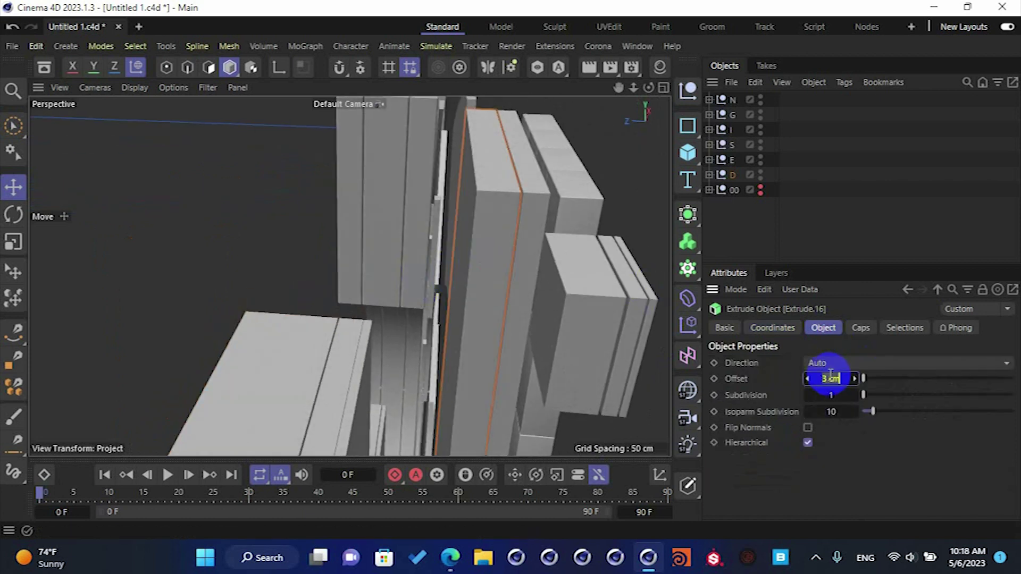
pyautogui.moveTo(828, 376); pyautogui.dragTo(828, 375)
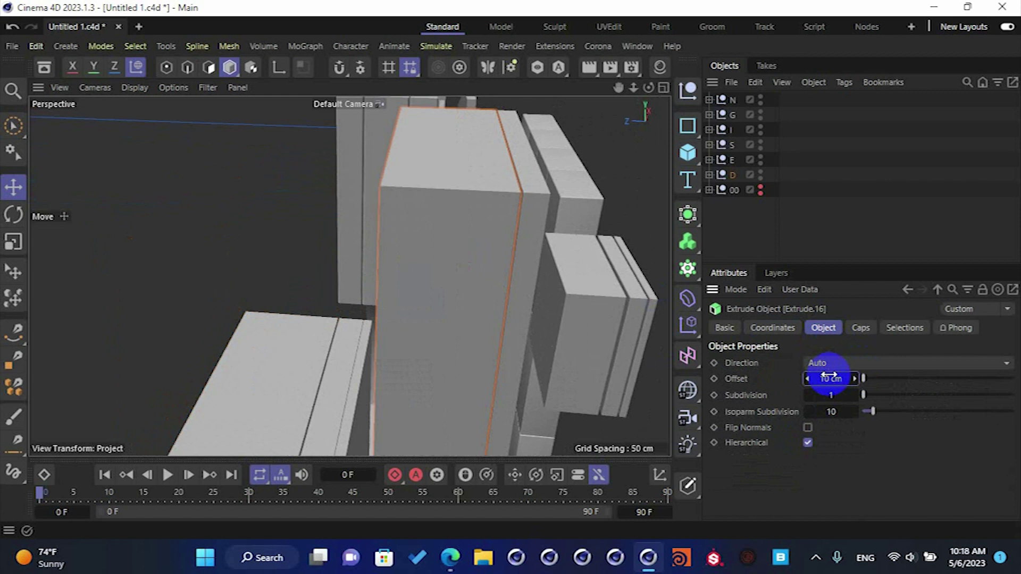
pyautogui.click(782, 328)
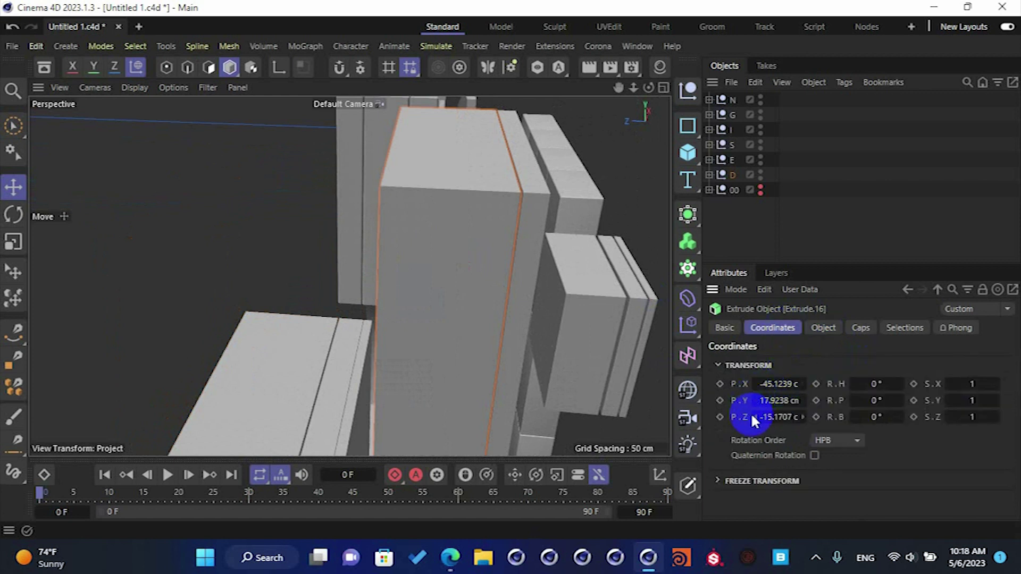
pyautogui.moveTo(804, 419); pyautogui.dragTo(804, 418)
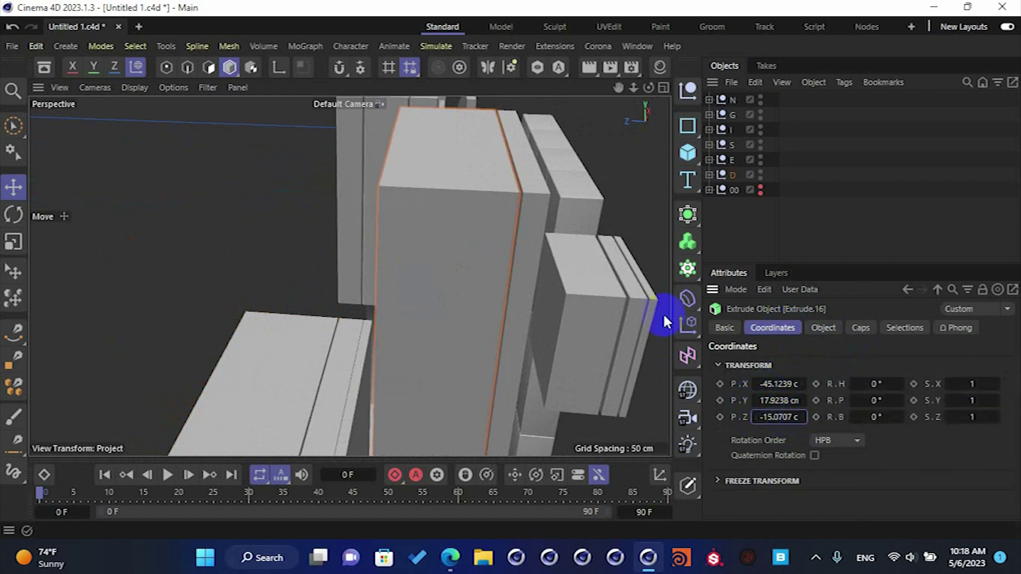
pyautogui.click(754, 418)
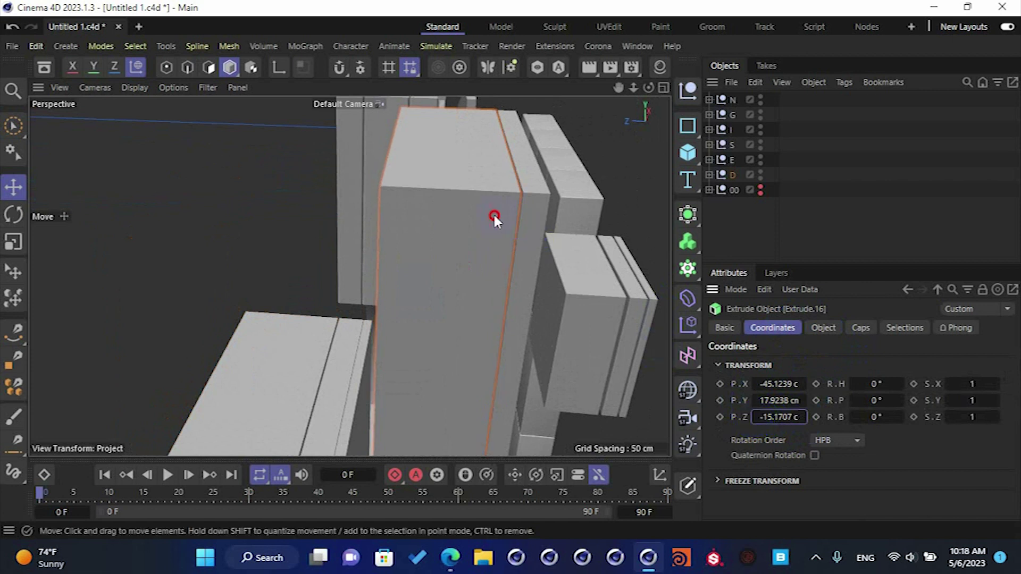
# - Select the three stacked layers of the D's narrow bar, Extrude.5, Extrude.8 and Extrude.9, and shift them together along Z
pyautogui.keyDown('alt'); pyautogui.moveTo(493, 212); pyautogui.dragTo(372, 175); pyautogui.keyUp('alt')
pyautogui.click(353, 168)
pyautogui.scroll(-4, 436, 186)
pyautogui.keyDown('alt'); pyautogui.moveTo(435, 186); pyautogui.dragTo(350, 189); pyautogui.keyUp('alt')
pyautogui.click(370, 191)
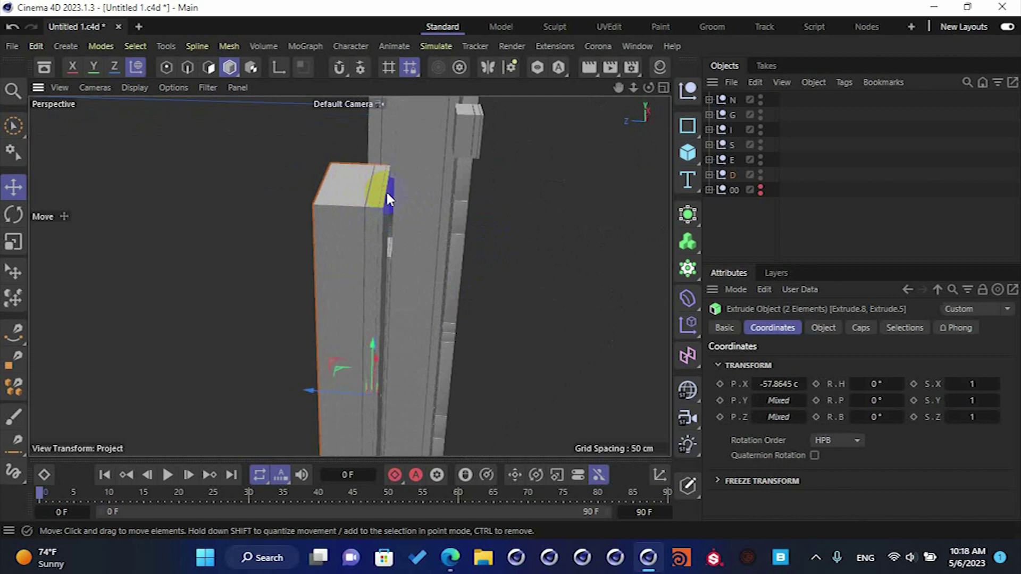
pyautogui.keyDown('shift'); pyautogui.click(387, 192); pyautogui.keyUp('shift')
pyautogui.press('s')
pyautogui.scroll(-2, 766, 228)
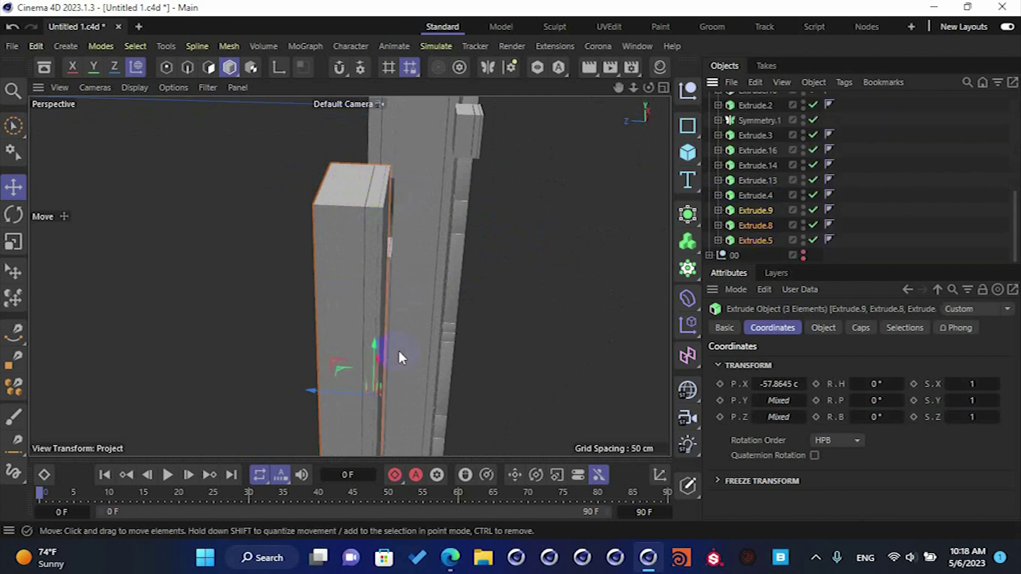
pyautogui.moveTo(344, 390); pyautogui.dragTo(337, 395)
# - Set the offset of the rear layer on the D's curved bowl to 8 cm and adjust its depth position
pyautogui.keyDown('alt'); pyautogui.moveTo(488, 221); pyautogui.dragTo(380, 266); pyautogui.keyUp('alt')
pyautogui.click(381, 267)
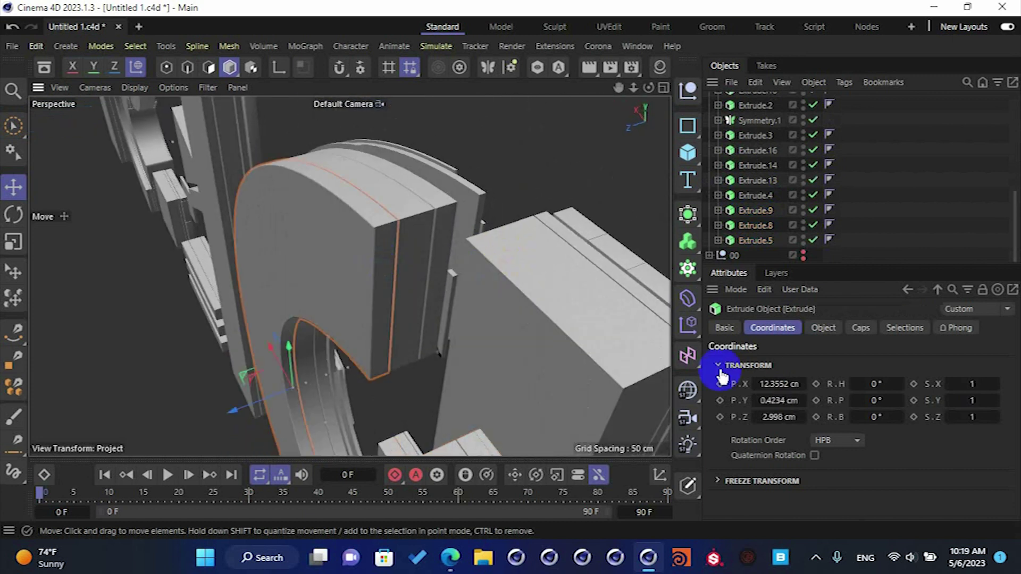
pyautogui.click(823, 328)
pyautogui.doubleClick(831, 378)
pyautogui.write('8')
pyautogui.press('Return')
pyautogui.moveTo(277, 396); pyautogui.dragTo(251, 387)
# - Set the extrude offset of the rear layer on the E's vertical stem to 8 cm
pyautogui.keyDown('alt'); pyautogui.moveTo(319, 247); pyautogui.dragTo(283, 214); pyautogui.keyUp('alt')
pyautogui.click(242, 250)
pyautogui.click(283, 216)
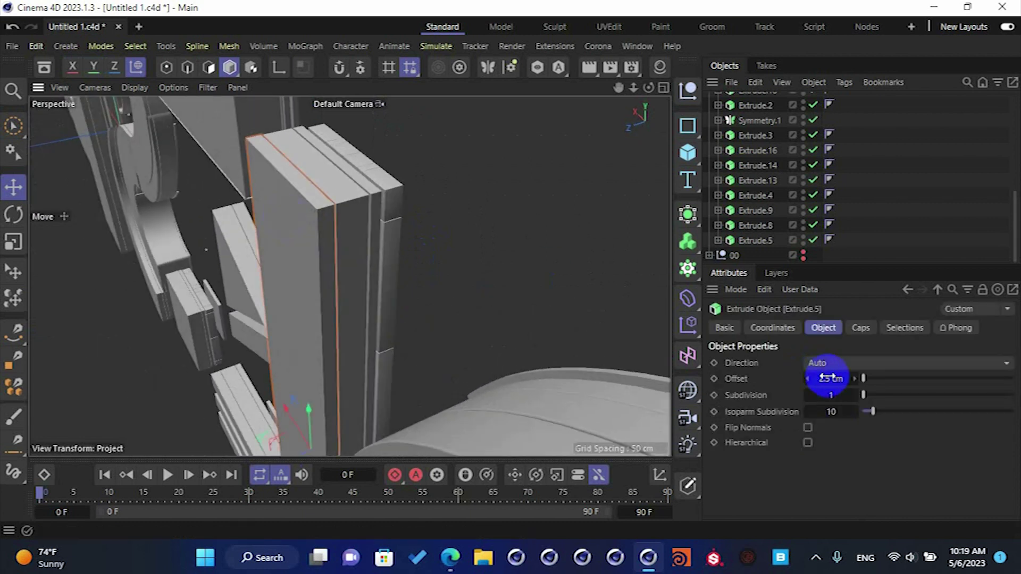
pyautogui.click(828, 378)
pyautogui.write('8')
pyautogui.press('Return')
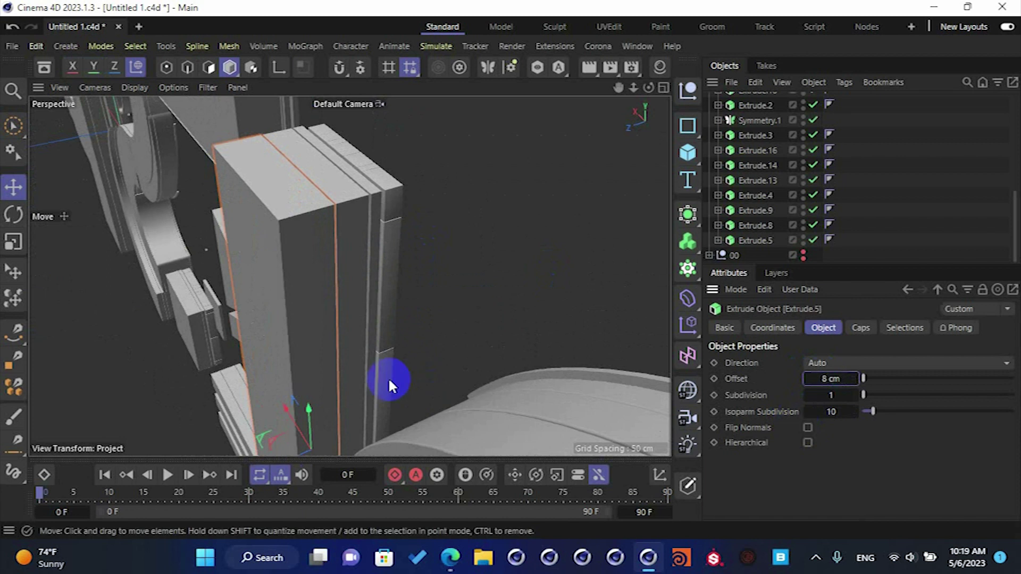
# - Shift the stem's rear layer, Extrude.5, along Z to a Z position of 2.5037 cm
pyautogui.moveTo(295, 456); pyautogui.dragTo(297, 455)
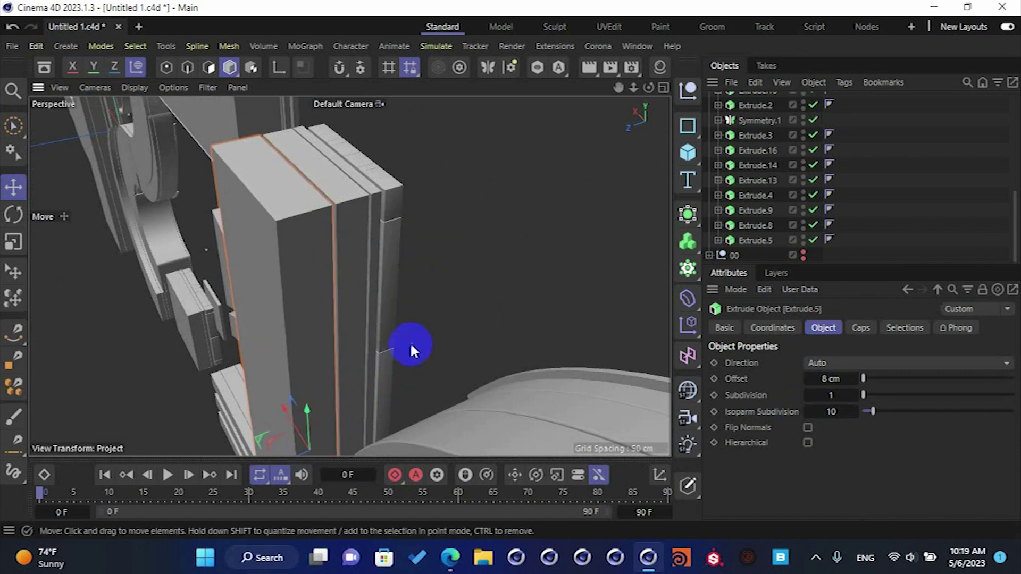
pyautogui.keyDown('alt'); pyautogui.moveTo(461, 260); pyautogui.dragTo(390, 262); pyautogui.keyUp('alt')
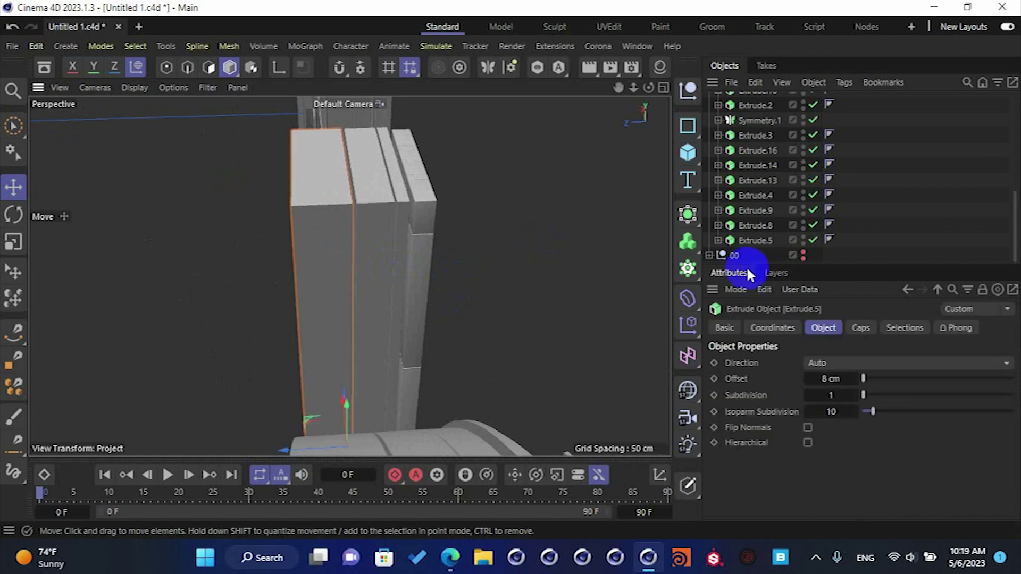
pyautogui.click(772, 328)
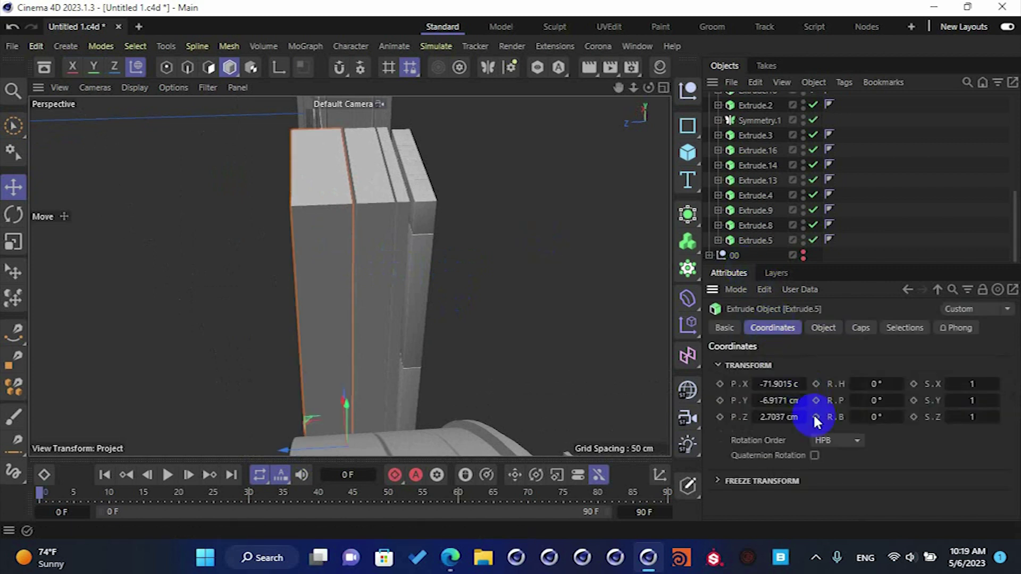
pyautogui.click(756, 418)
pyautogui.click(756, 418)
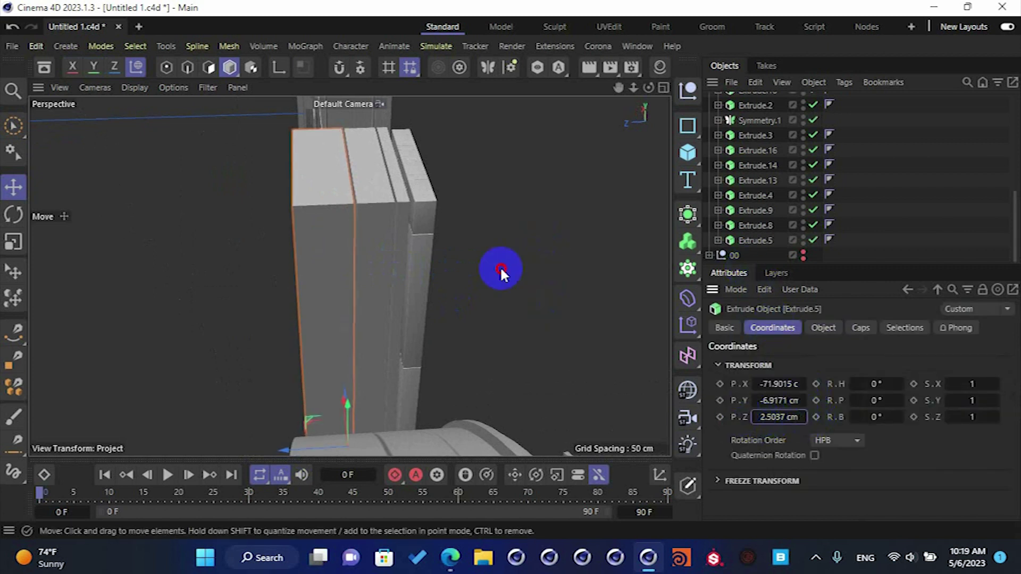
pyautogui.click(500, 266)
# - Select the rectangular block Extrude.7 beside the Atom Array and set its extrude offset to 10 cm
pyautogui.scroll(5, 377, 200)
pyautogui.keyDown('alt'); pyautogui.moveTo(378, 200); pyautogui.dragTo(510, 240); pyautogui.keyUp('alt')
pyautogui.click(510, 238)
pyautogui.keyDown('alt'); pyautogui.moveTo(510, 238); pyautogui.dragTo(545, 207, button='right'); pyautogui.keyUp('alt')
pyautogui.keyDown('alt'); pyautogui.moveTo(545, 206); pyautogui.dragTo(462, 192); pyautogui.keyUp('alt')
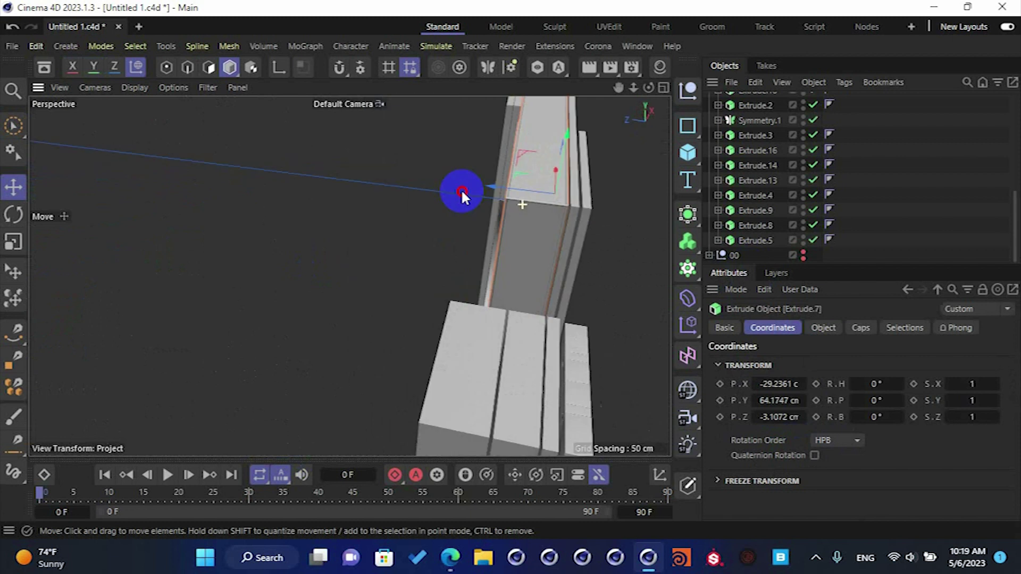
pyautogui.keyDown('alt'); pyautogui.moveTo(462, 193); pyautogui.dragTo(568, 195, button='right'); pyautogui.keyUp('alt')
pyautogui.keyDown('alt'); pyautogui.moveTo(568, 194); pyautogui.dragTo(450, 209); pyautogui.keyUp('alt')
pyautogui.hotkey('ctrl', 'z')
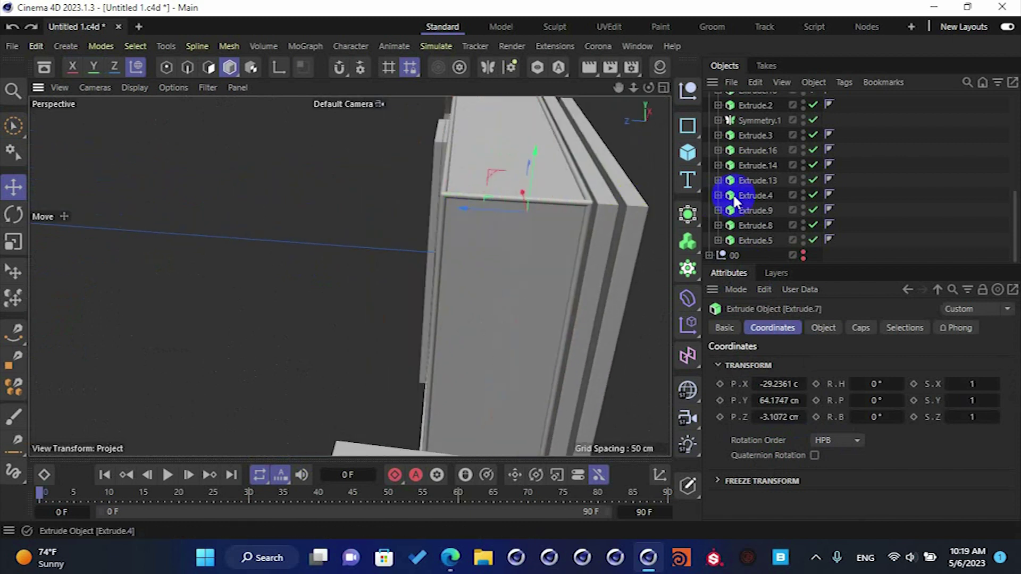
pyautogui.scroll(5, 740, 193)
pyautogui.keyDown('alt'); pyautogui.moveTo(569, 182); pyautogui.dragTo(409, 187); pyautogui.keyUp('alt')
pyautogui.keyDown('alt'); pyautogui.moveTo(525, 217); pyautogui.dragTo(426, 224, button='right'); pyautogui.keyUp('alt')
pyautogui.keyDown('alt'); pyautogui.moveTo(438, 227); pyautogui.dragTo(551, 242); pyautogui.keyUp('alt')
pyautogui.moveTo(370, 265); pyautogui.dragTo(371, 270)
pyautogui.keyDown('alt'); pyautogui.moveTo(369, 263); pyautogui.dragTo(467, 265, button='right'); pyautogui.keyUp('alt')
pyautogui.keyDown('alt'); pyautogui.moveTo(467, 266); pyautogui.dragTo(458, 265); pyautogui.keyUp('alt')
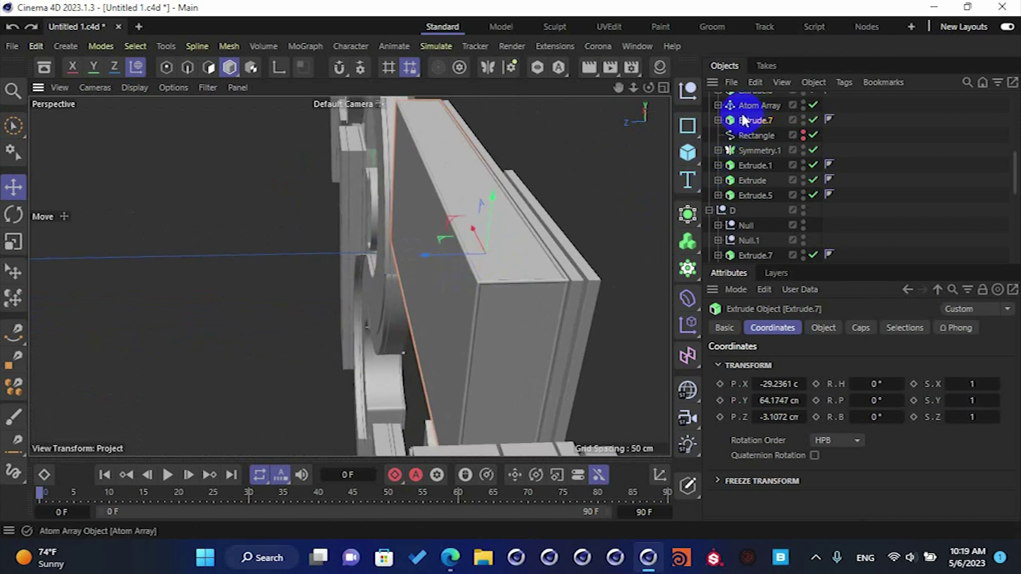
pyautogui.click(718, 106)
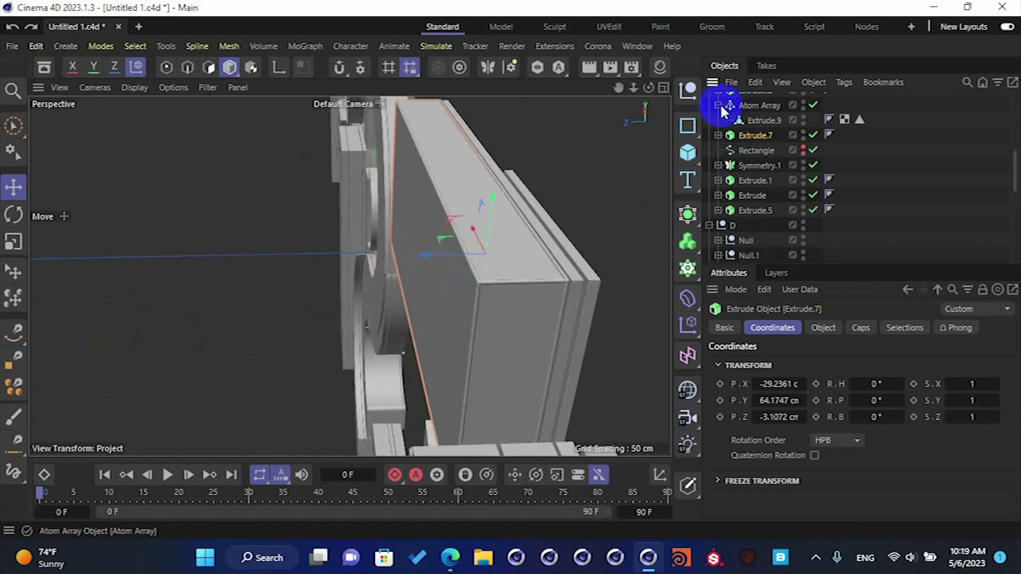
pyautogui.click(813, 329)
pyautogui.doubleClick(826, 380)
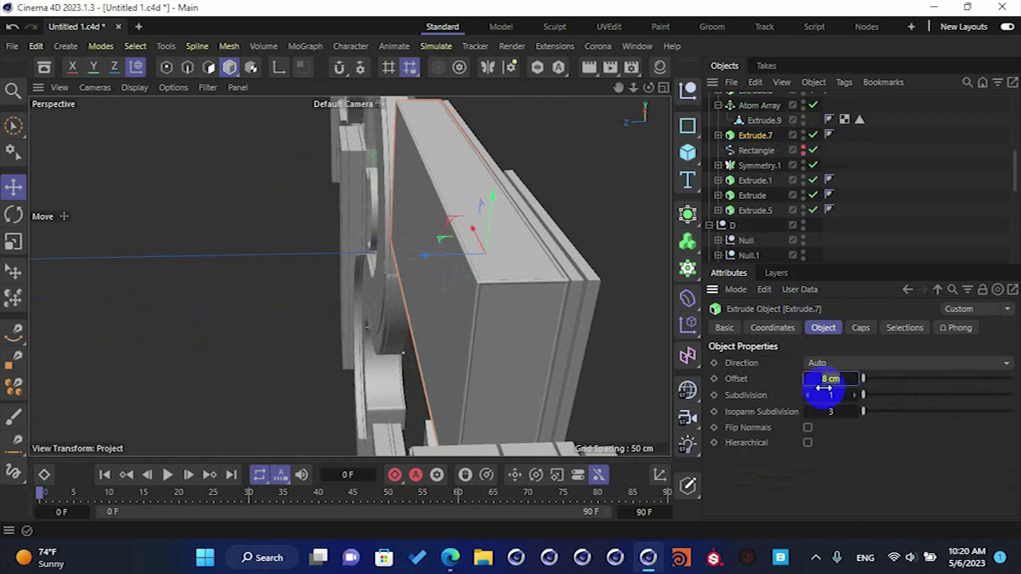
pyautogui.write('10')
pyautogui.press('Return')
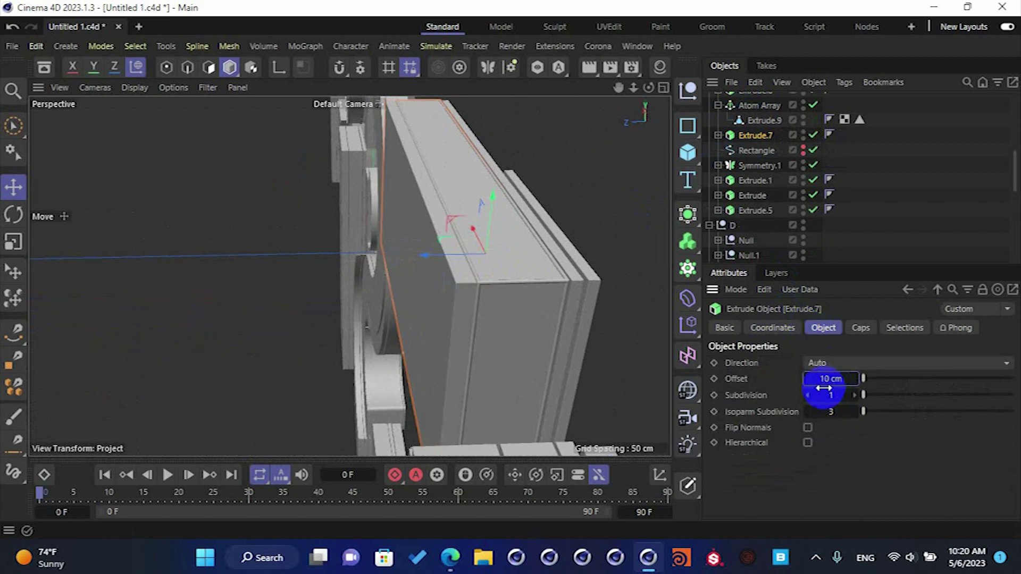
# - Put the Extrude.9 mesh in polygon mode, disable its Atom Array and hide the overlapping Extrude.7
pyautogui.click(761, 120)
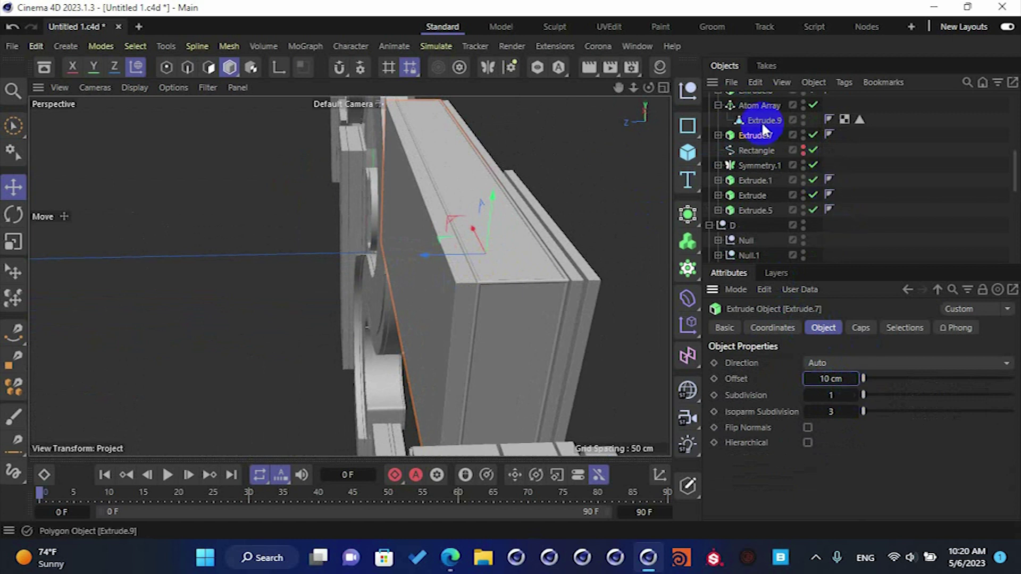
pyautogui.click(208, 67)
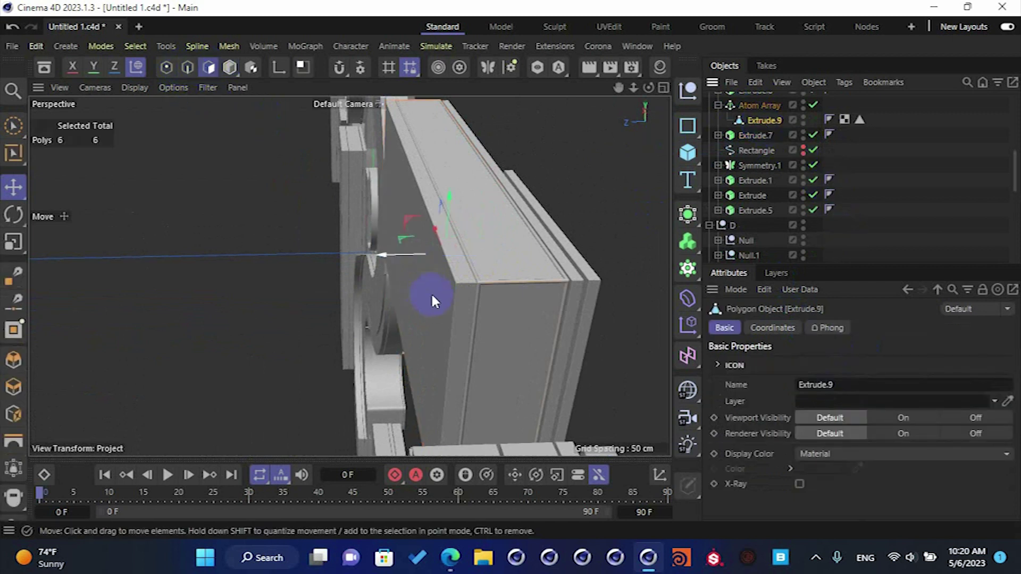
pyautogui.click(813, 105)
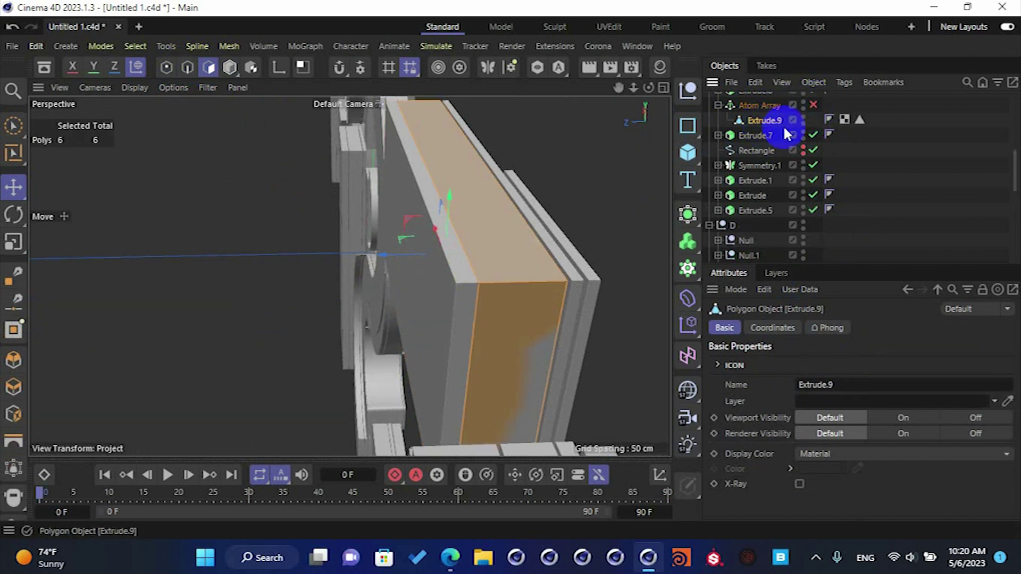
pyautogui.keyDown('alt'); pyautogui.click(804, 137); pyautogui.keyUp('alt')
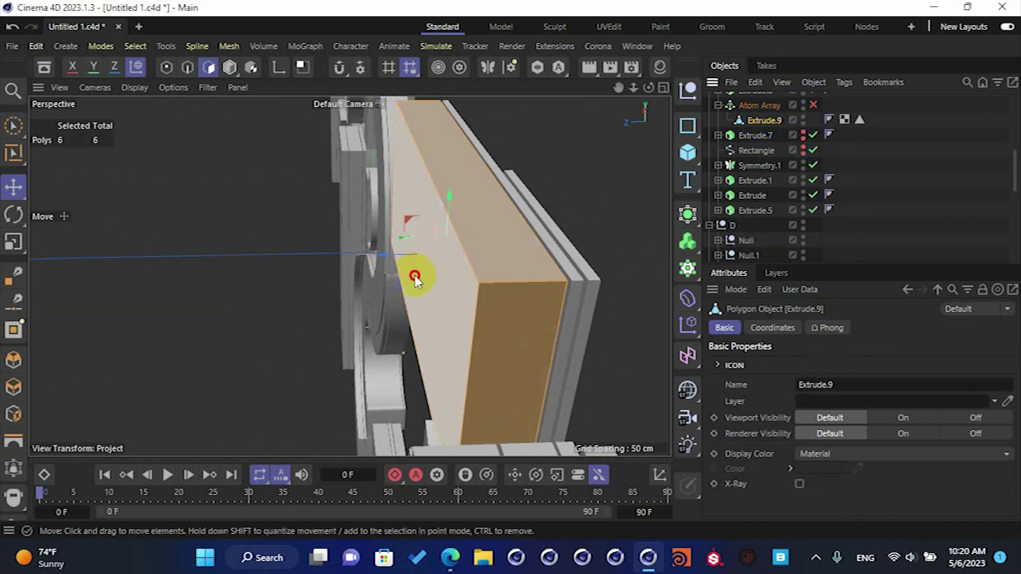
# - Move Extrude.9's rear face about 2 cm outward along Z to match the restored Extrude.7, and re-enable the Atom Array
pyautogui.click(417, 270)
pyautogui.click(803, 133)
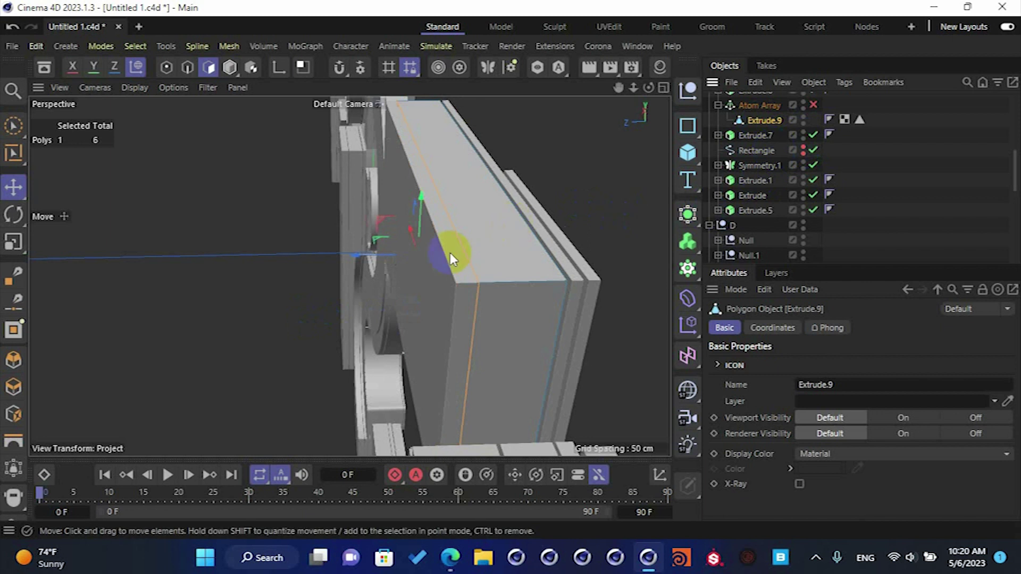
pyautogui.moveTo(394, 260); pyautogui.dragTo(378, 256)
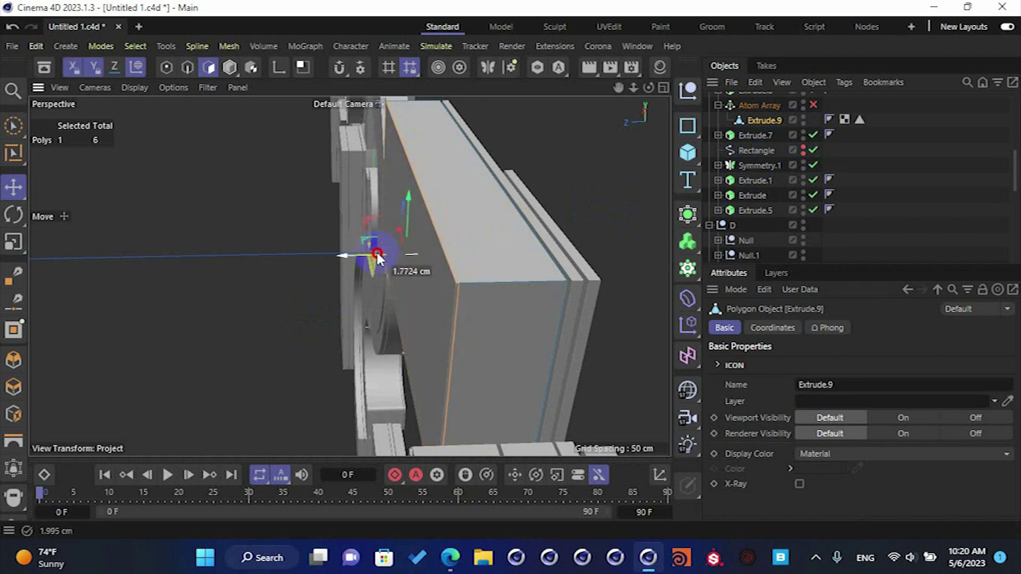
pyautogui.moveTo(378, 254); pyautogui.dragTo(374, 250)
pyautogui.click(813, 105)
pyautogui.click(229, 68)
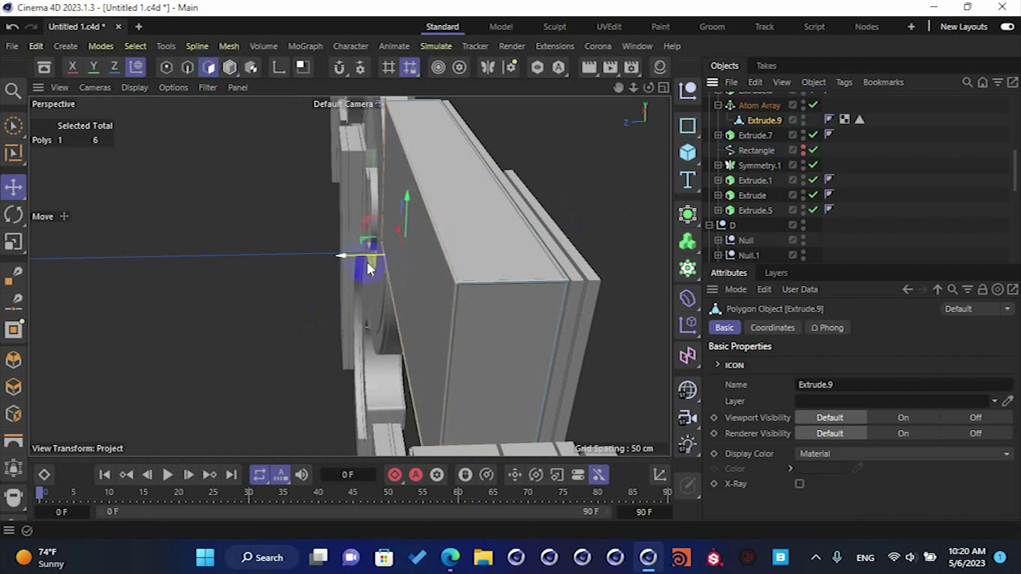
pyautogui.scroll(3, 366, 260)
pyautogui.scroll(-3, 375, 260)
pyautogui.moveTo(384, 254); pyautogui.dragTo(425, 365)
pyautogui.click(230, 67)
# - Save the project, set the curved layer Extrude.10's offset to 7 cm and pull it rearward along Z
pyautogui.scroll(-4, 211, 282)
pyautogui.keyDown('alt'); pyautogui.moveTo(406, 323); pyautogui.dragTo(342, 337); pyautogui.keyUp('alt')
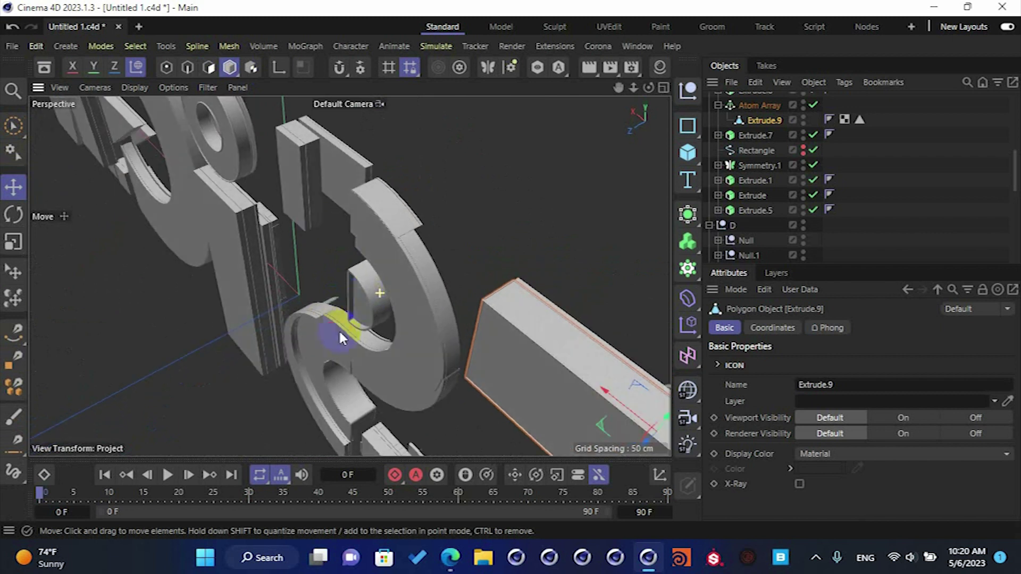
pyautogui.click(412, 279)
pyautogui.keyDown('alt'); pyautogui.moveTo(413, 301); pyautogui.dragTo(490, 184, button='middle'); pyautogui.keyUp('alt')
pyautogui.scroll(4, 486, 240)
pyautogui.keyDown('alt'); pyautogui.moveTo(502, 279); pyautogui.dragTo(433, 303); pyautogui.keyUp('alt')
pyautogui.hotkey('ctrl', 's')
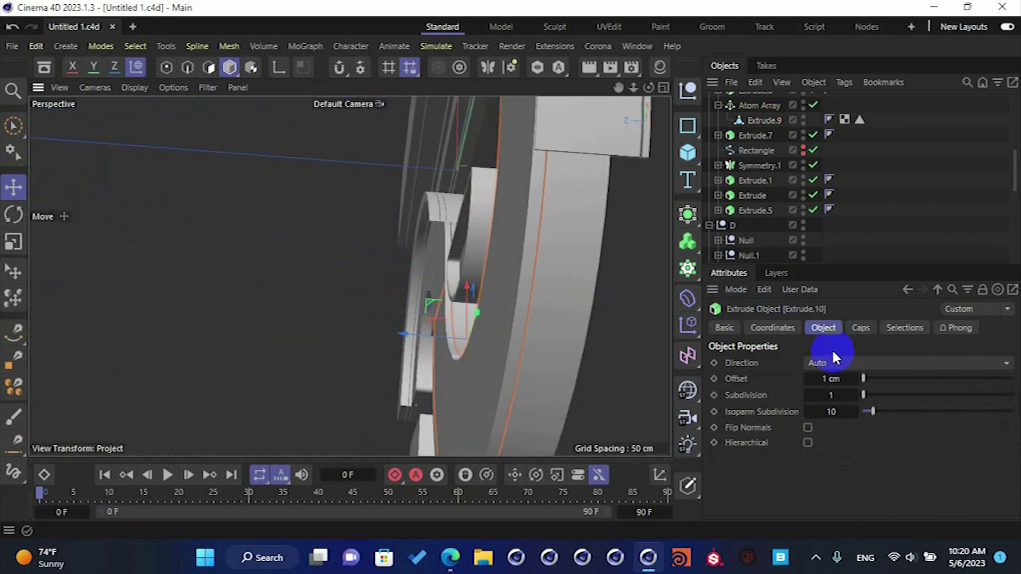
pyautogui.click(825, 377)
pyautogui.write('7')
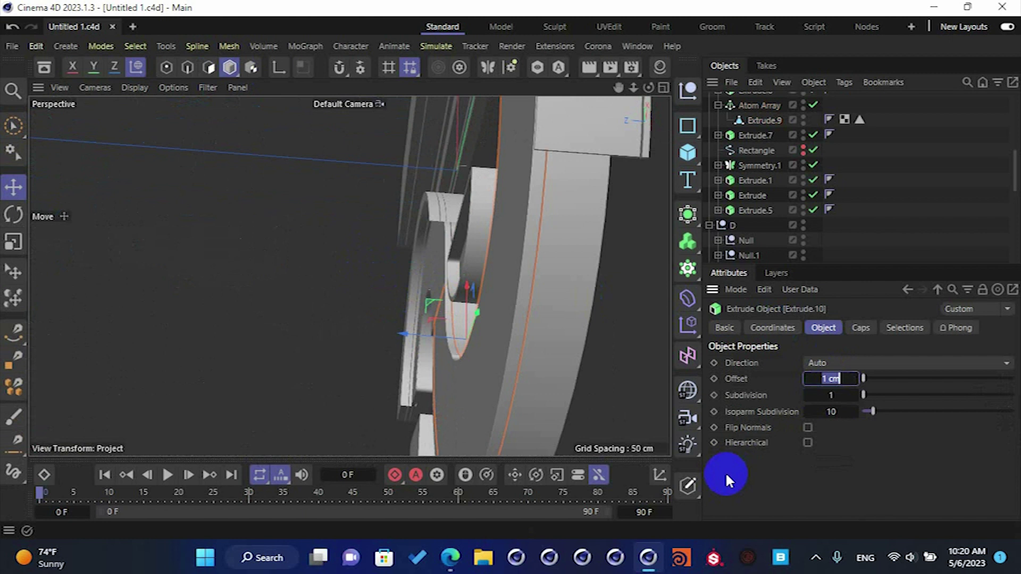
pyautogui.press('Return')
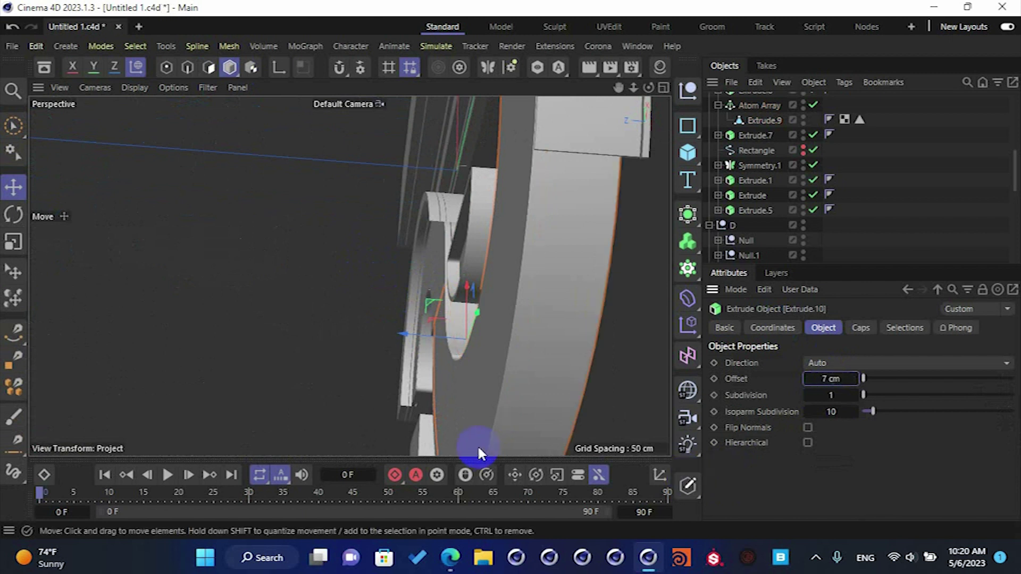
pyautogui.moveTo(434, 336); pyautogui.dragTo(530, 315)
# - Set the offset of the neighbouring curved extrude, Extrude.9, to 6 cm and shift it rearward along Z
pyautogui.scroll(-3, 429, 319)
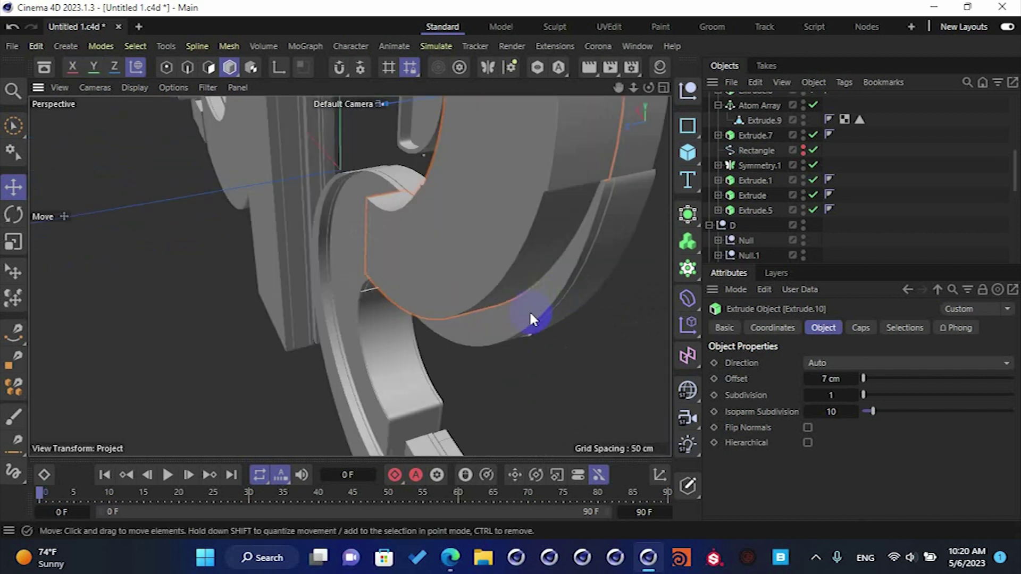
pyautogui.click(530, 315)
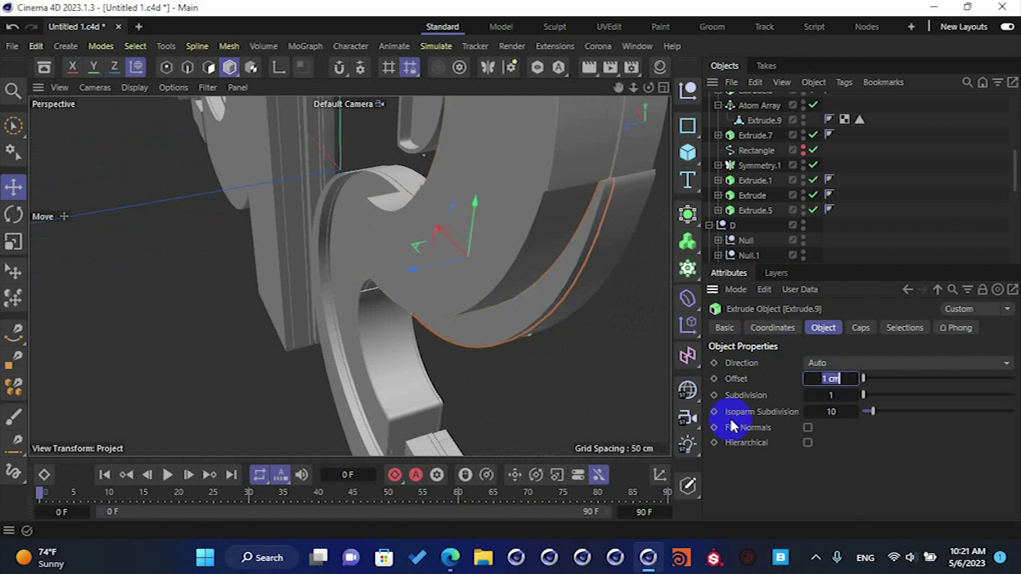
pyautogui.write('6')
pyautogui.press('Return')
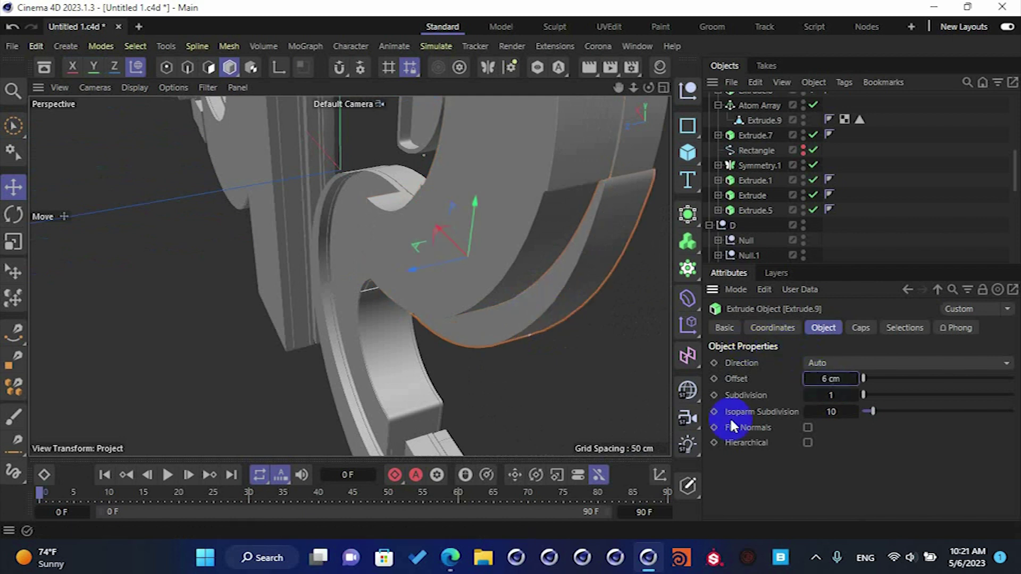
pyautogui.moveTo(442, 266); pyautogui.dragTo(358, 266)
pyautogui.click(603, 337)
pyautogui.keyDown('alt'); pyautogui.moveTo(603, 340); pyautogui.dragTo(532, 308); pyautogui.keyUp('alt')
pyautogui.keyDown('alt'); pyautogui.moveTo(436, 283); pyautogui.dragTo(518, 260); pyautogui.keyUp('alt')
# - Set the offset of the curved rear segment Extrude.8 to 8 cm and move it rearward along Z
pyautogui.click(388, 222)
pyautogui.click(387, 219)
pyautogui.keyDown('alt'); pyautogui.moveTo(391, 220); pyautogui.dragTo(432, 195); pyautogui.keyUp('alt')
pyautogui.scroll(4, 432, 197)
pyautogui.keyDown('alt'); pyautogui.moveTo(432, 198); pyautogui.dragTo(380, 340, button='middle'); pyautogui.keyUp('alt')
pyautogui.click(837, 390)
pyautogui.click(837, 379)
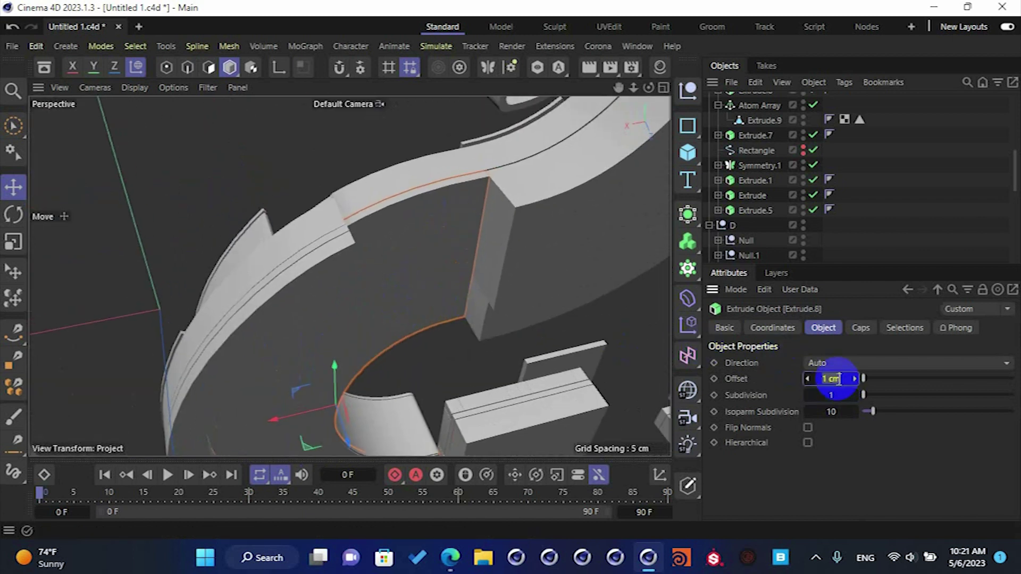
pyautogui.press('Return')
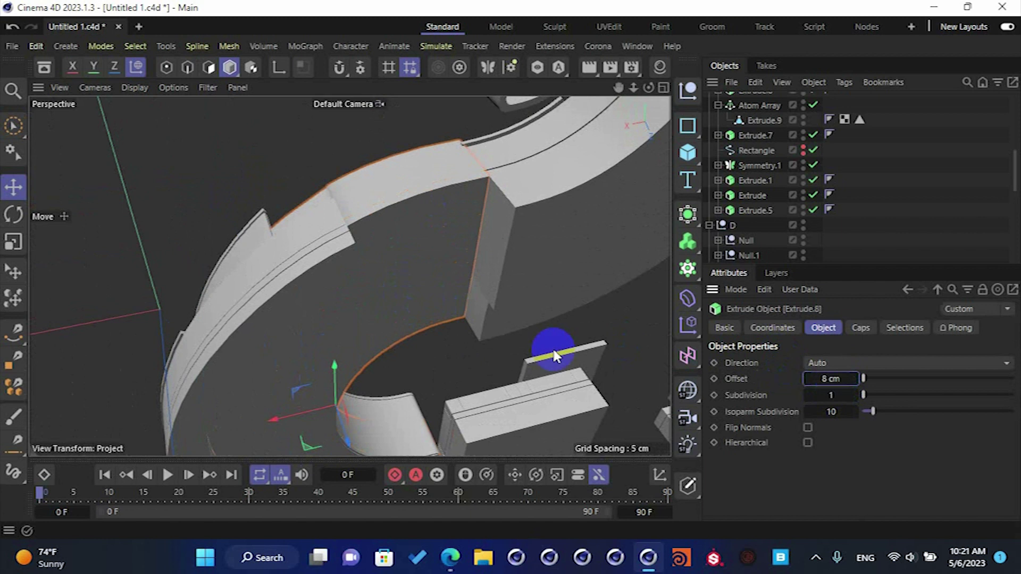
pyautogui.moveTo(342, 431); pyautogui.dragTo(510, 269)
pyautogui.click(871, 325)
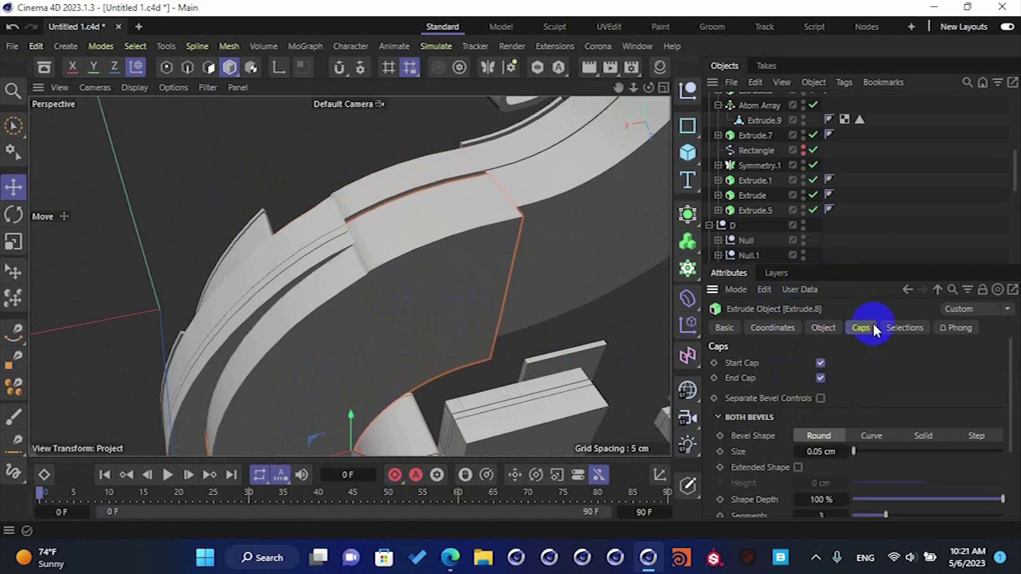
pyautogui.click(830, 326)
# - Fine-tune the Z position of Extrude.8 to 8.3181 cm to narrow its gap to the layer in front
pyautogui.keyDown('alt'); pyautogui.moveTo(407, 198); pyautogui.dragTo(589, 257); pyautogui.keyUp('alt')
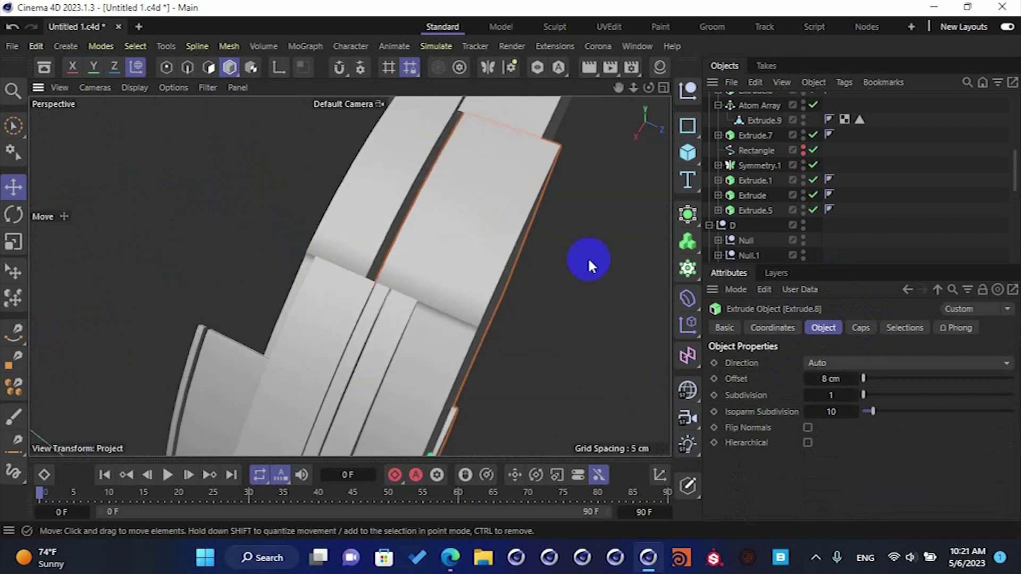
pyautogui.click(777, 328)
pyautogui.moveTo(806, 414); pyautogui.dragTo(752, 418)
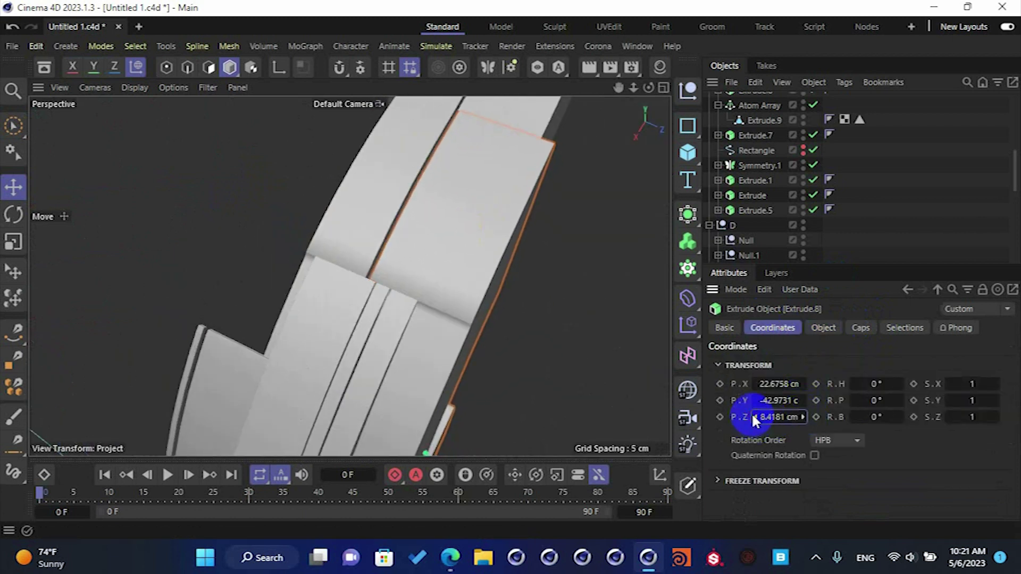
pyautogui.click(754, 417)
pyautogui.click(802, 416)
pyautogui.click(620, 277)
pyautogui.keyDown('alt'); pyautogui.moveTo(540, 228); pyautogui.dragTo(541, 228); pyautogui.keyUp('alt')
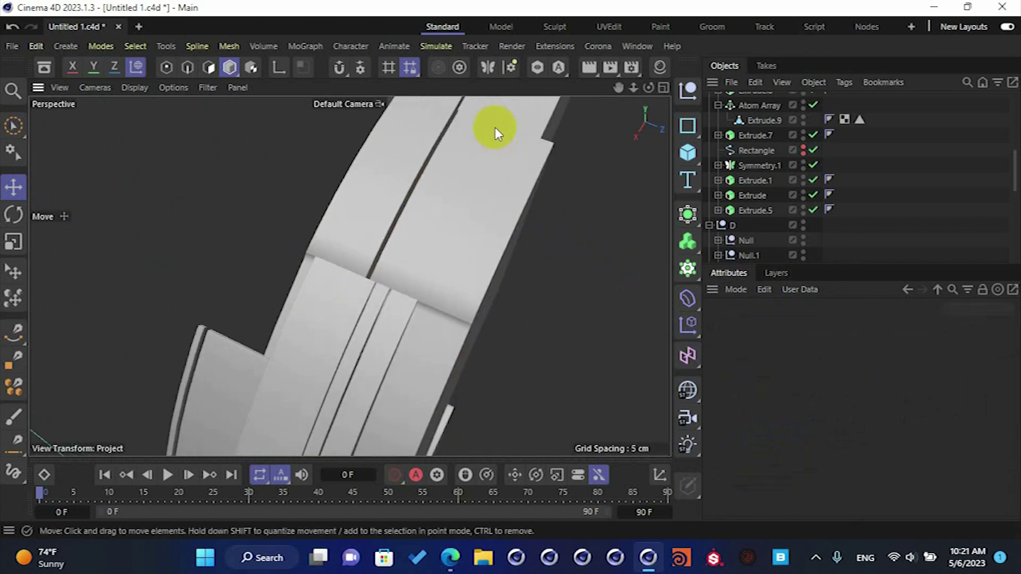
pyautogui.keyDown('alt'); pyautogui.moveTo(494, 131); pyautogui.dragTo(472, 210, button='middle'); pyautogui.keyUp('alt')
pyautogui.keyDown('alt'); pyautogui.moveTo(471, 209); pyautogui.dragTo(519, 227); pyautogui.keyUp('alt')
pyautogui.click(511, 282)
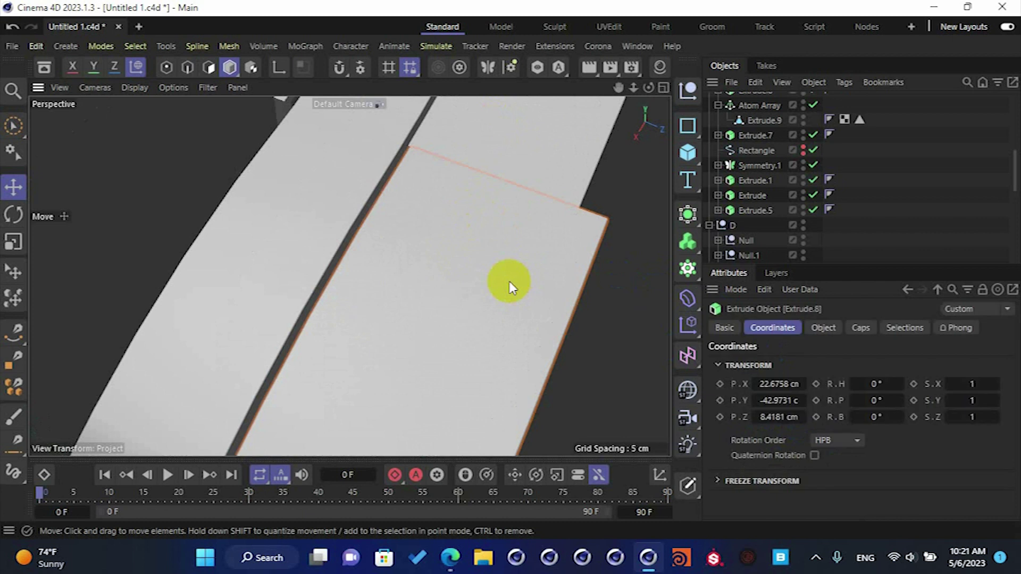
pyautogui.moveTo(769, 418); pyautogui.dragTo(755, 417)
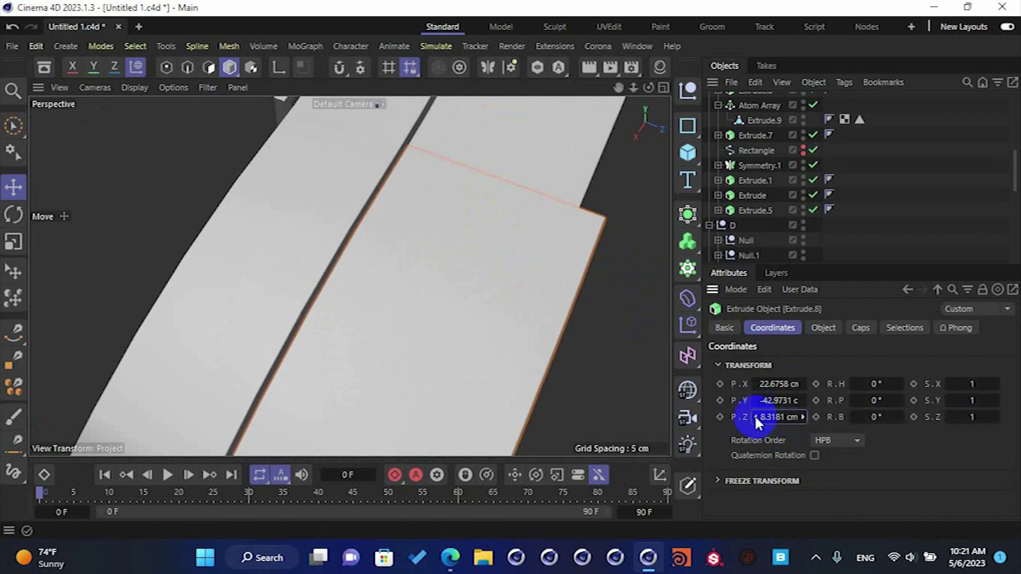
pyautogui.click(617, 346)
# - Set the offset of the lower curved layer, Extrude.11, to 10 cm and pull it rearward along Z
pyautogui.scroll(-5, 613, 343)
pyautogui.keyDown('alt'); pyautogui.moveTo(613, 344); pyautogui.dragTo(492, 282); pyautogui.keyUp('alt')
pyautogui.click(442, 351)
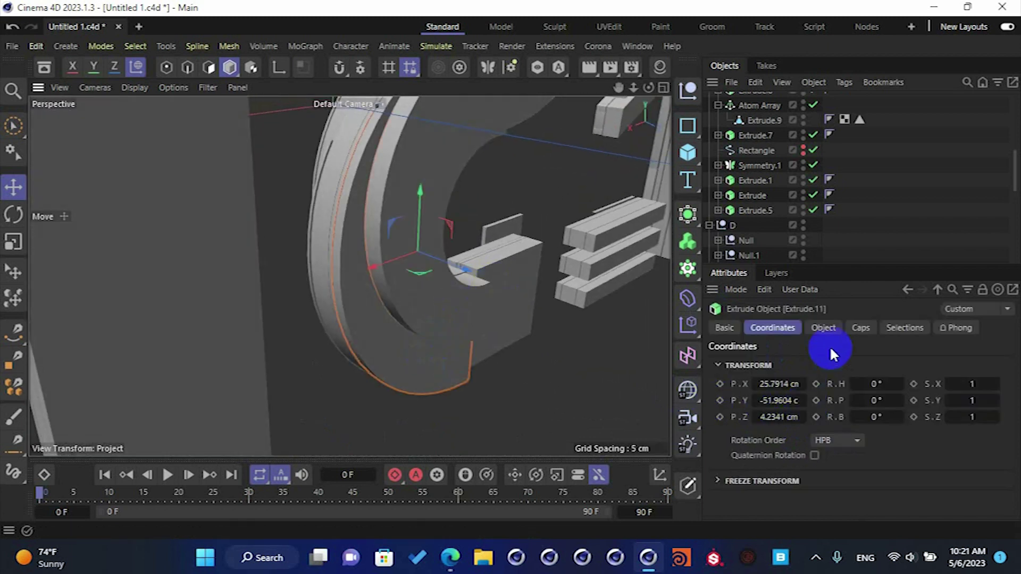
pyautogui.click(824, 328)
pyautogui.doubleClick(832, 378)
pyautogui.write('10')
pyautogui.press('Return')
pyautogui.moveTo(436, 252); pyautogui.dragTo(464, 268)
# - Adjust the Z position of Extrude.11 to 12.6365 cm, closing in on the layer in front
pyautogui.keyDown('alt'); pyautogui.moveTo(442, 334); pyautogui.dragTo(441, 181); pyautogui.keyUp('alt')
pyautogui.keyDown('alt'); pyautogui.moveTo(436, 300); pyautogui.dragTo(433, 221, button='middle'); pyautogui.keyUp('alt')
pyautogui.keyDown('alt'); pyautogui.moveTo(431, 307); pyautogui.dragTo(442, 340, button='right'); pyautogui.keyUp('alt')
pyautogui.scroll(2, 414, 329)
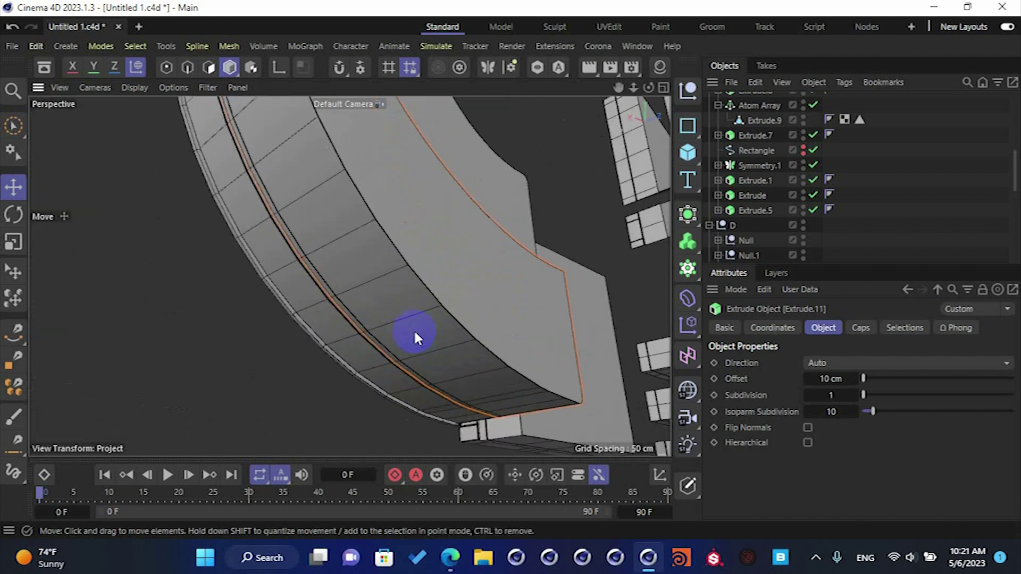
pyautogui.click(765, 328)
pyautogui.moveTo(804, 417); pyautogui.dragTo(803, 417)
pyautogui.keyDown('alt'); pyautogui.moveTo(418, 269); pyautogui.dragTo(528, 267); pyautogui.keyUp('alt')
pyautogui.click(754, 417)
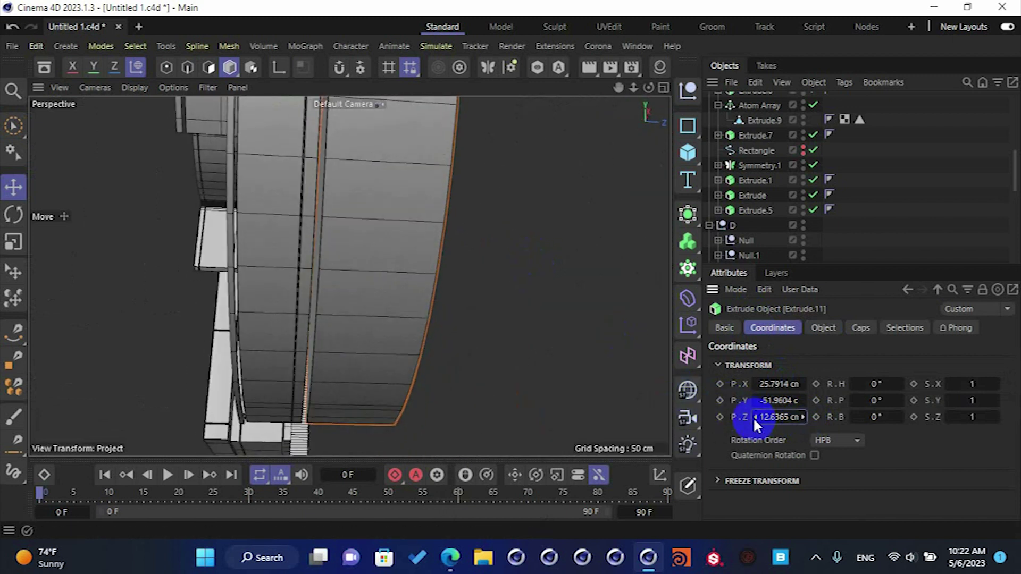
# - Set the offset of the ring-shaped rear layer Extrude to 8 cm
pyautogui.click(474, 246)
pyautogui.keyDown('alt'); pyautogui.moveTo(474, 246); pyautogui.dragTo(481, 186); pyautogui.keyUp('alt')
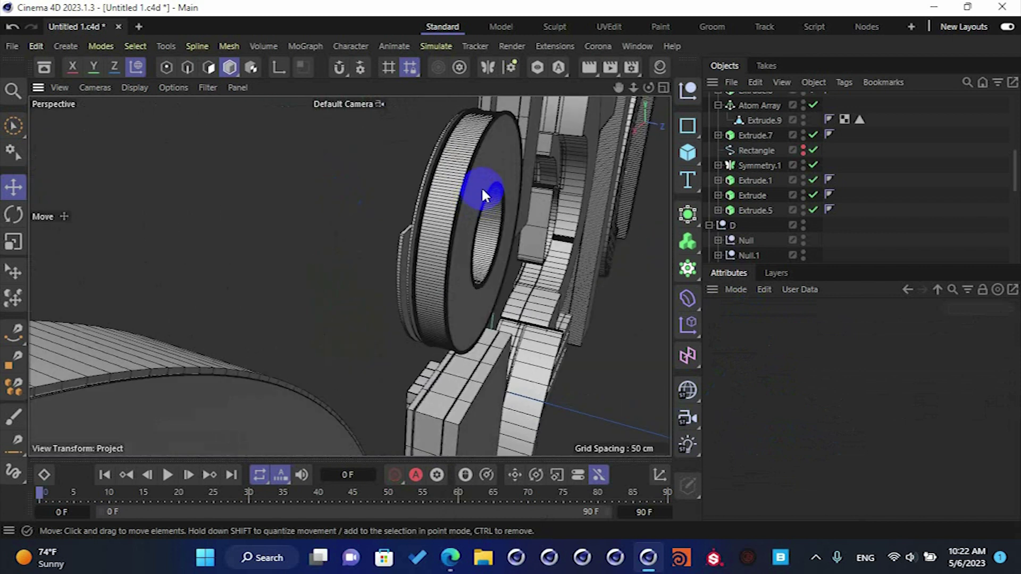
pyautogui.click(481, 187)
pyautogui.scroll(3, 764, 173)
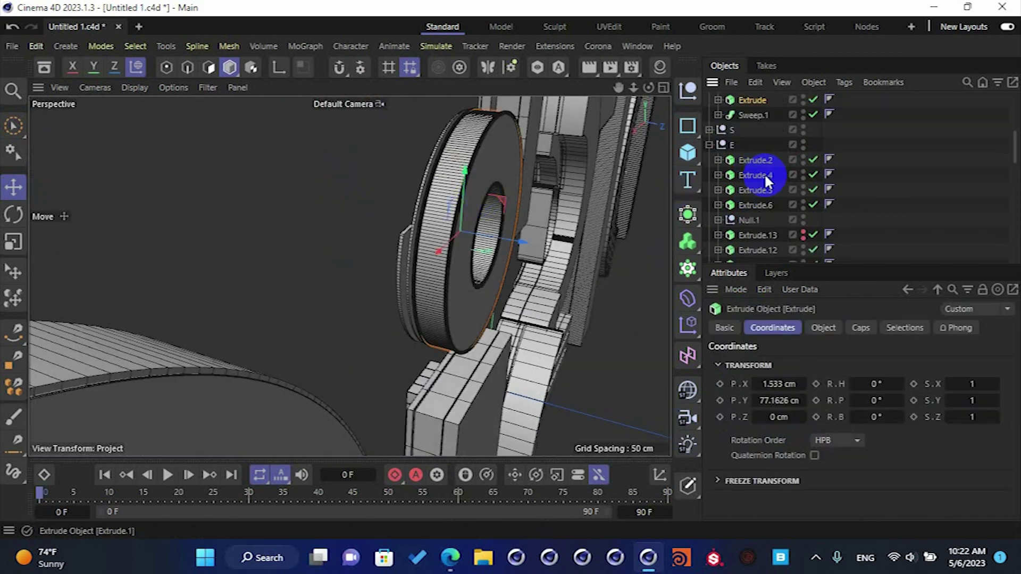
pyautogui.click(824, 327)
pyautogui.click(838, 379)
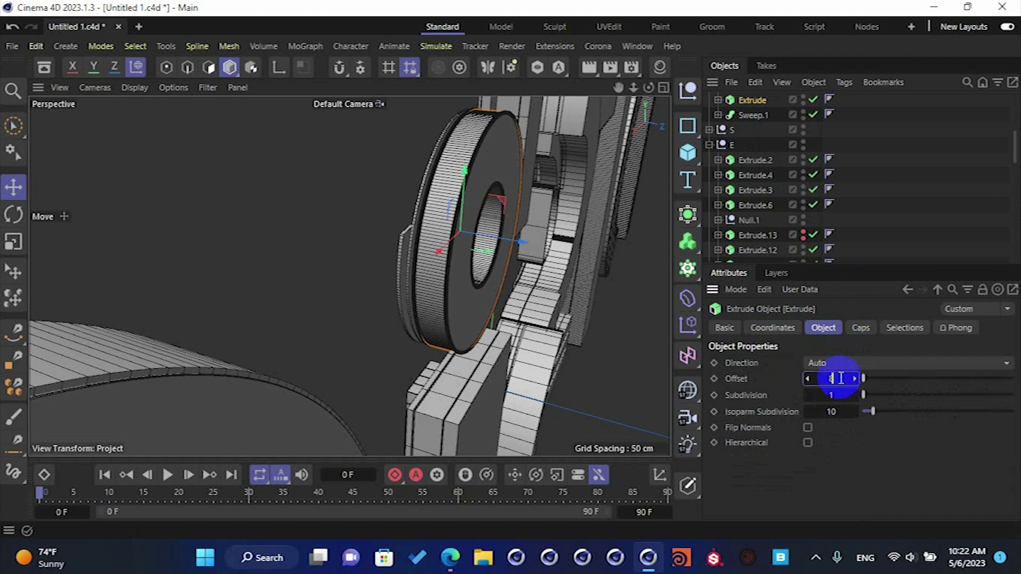
pyautogui.write('8')
pyautogui.press('Return')
# - Try to move the path circle and the profile circle inside the ring's Sweep rearward along Z
pyautogui.scroll(3, 766, 116)
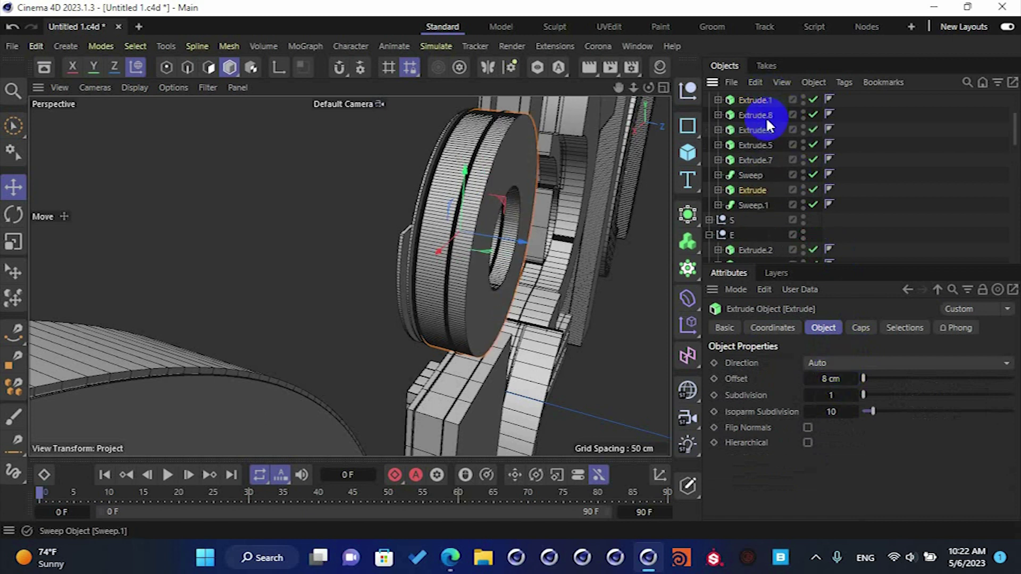
pyautogui.click(752, 175)
pyautogui.click(718, 175)
pyautogui.click(755, 190)
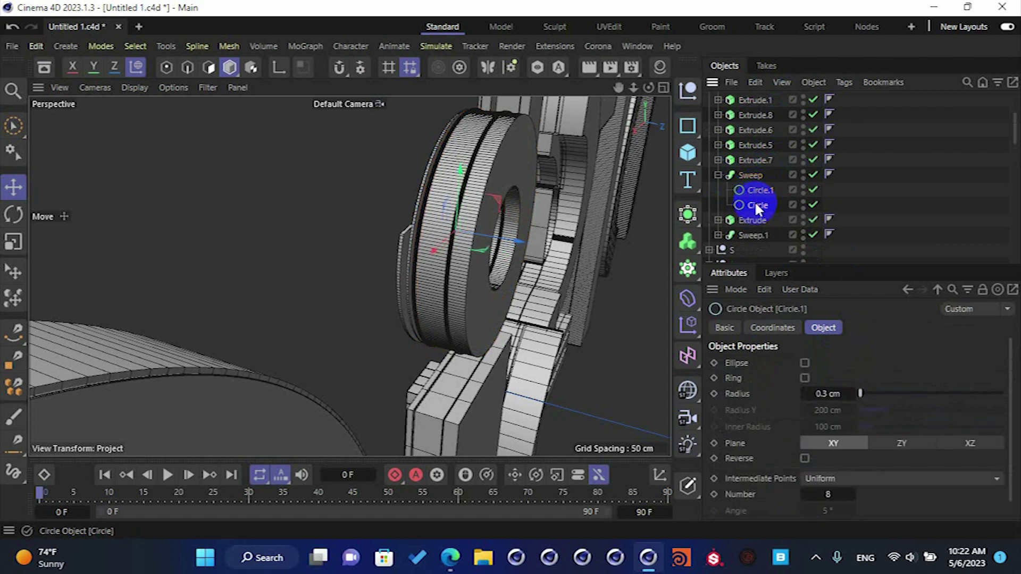
pyautogui.click(756, 205)
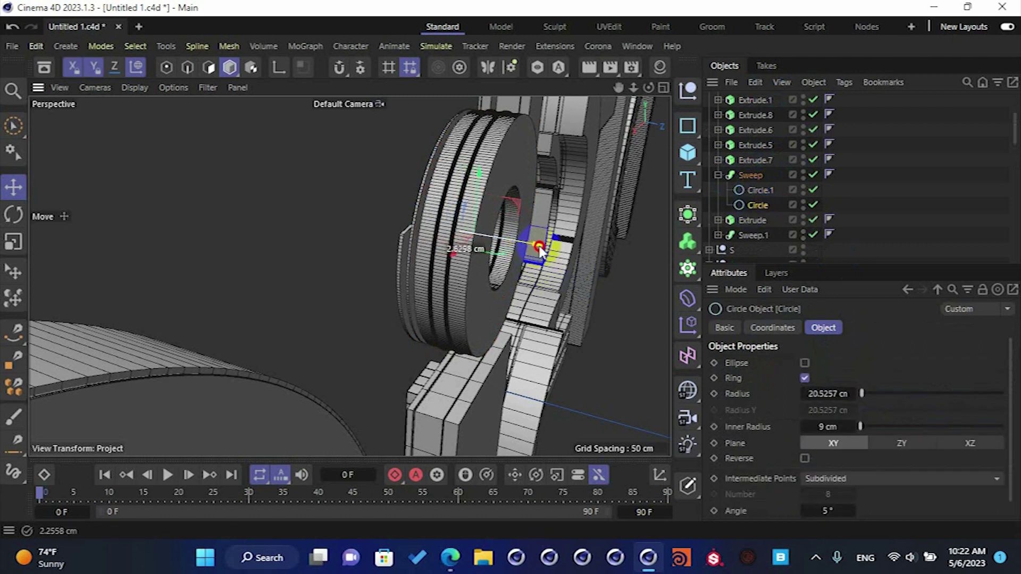
pyautogui.click(762, 205)
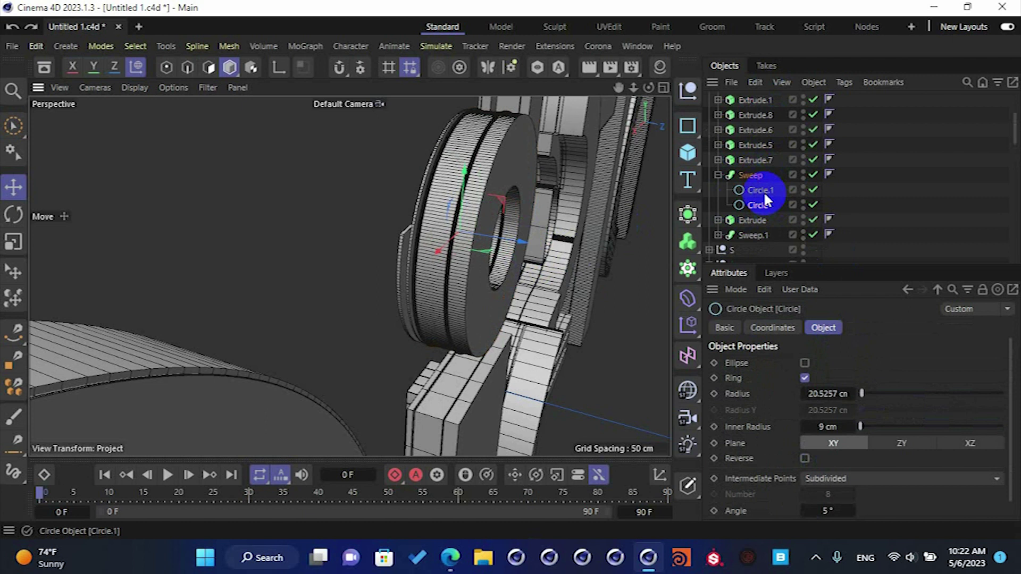
pyautogui.click(760, 190)
pyautogui.moveTo(521, 244); pyautogui.dragTo(528, 249)
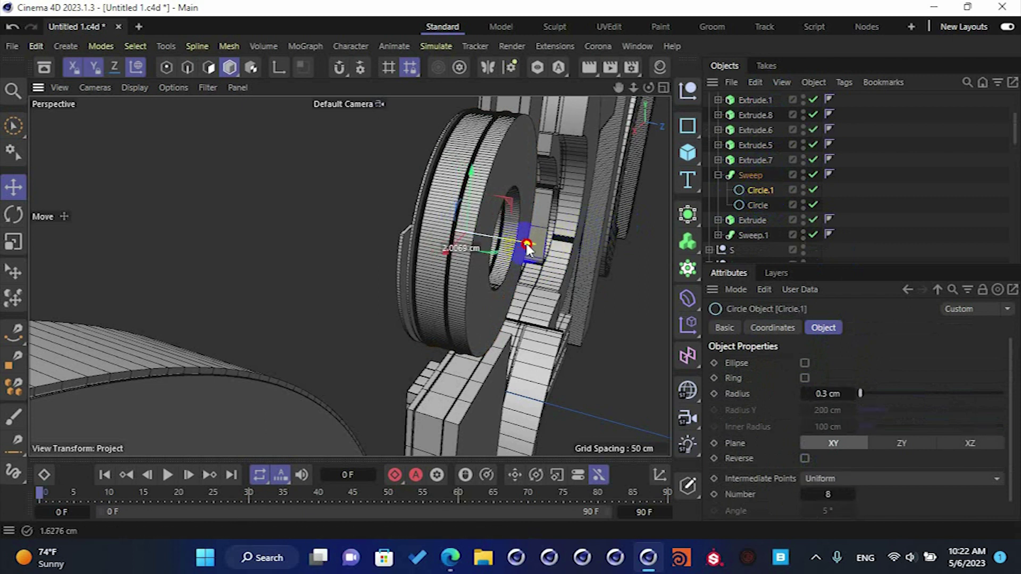
# - Disable the ring Extrude and try a profile radius of 1.3 cm and a path radius of 21.5257 cm in its Sweep
pyautogui.click(813, 220)
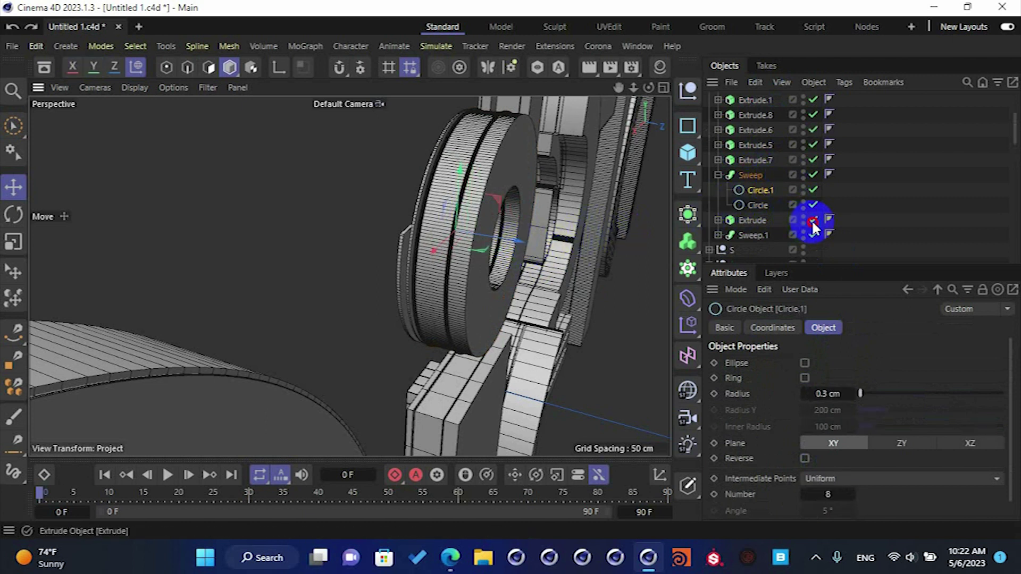
pyautogui.click(766, 192)
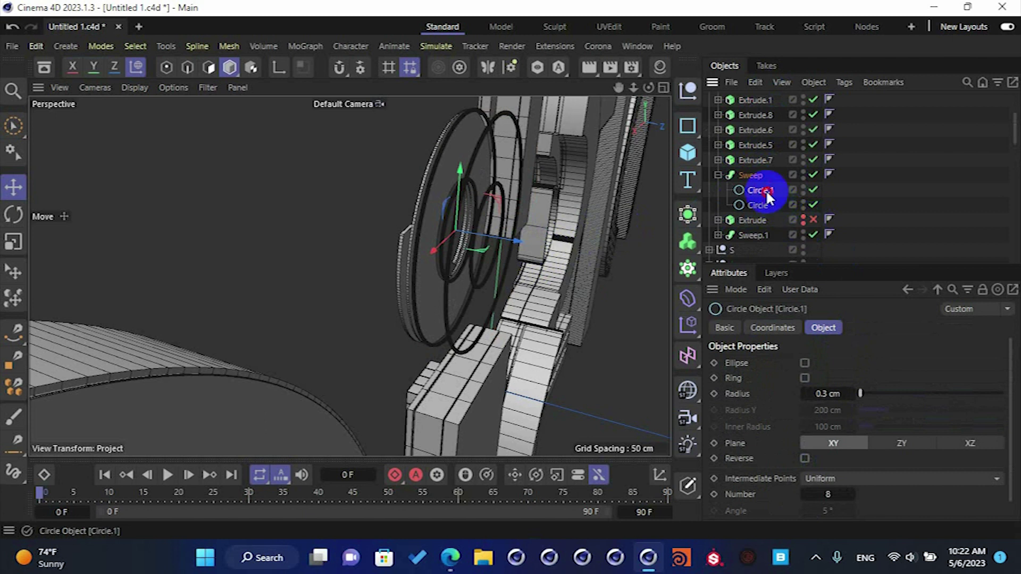
pyautogui.click(852, 393)
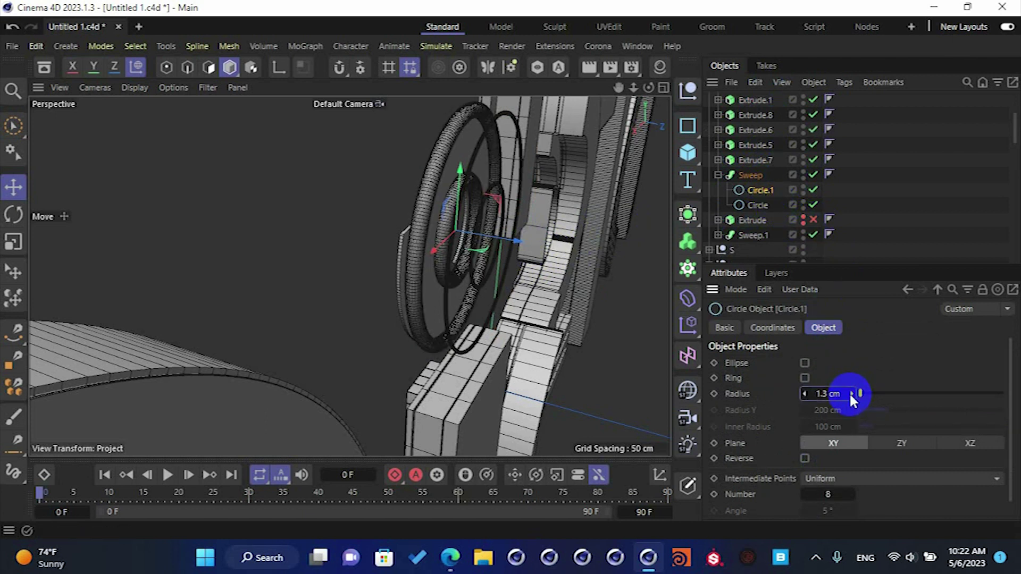
pyautogui.click(761, 206)
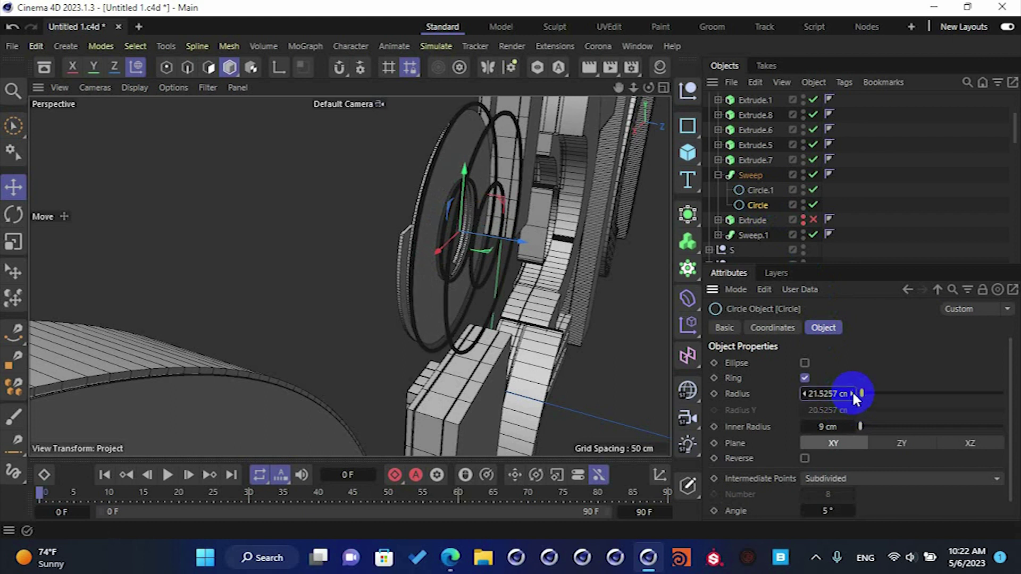
pyautogui.click(853, 424)
pyautogui.hotkey('ctrl', 'z')
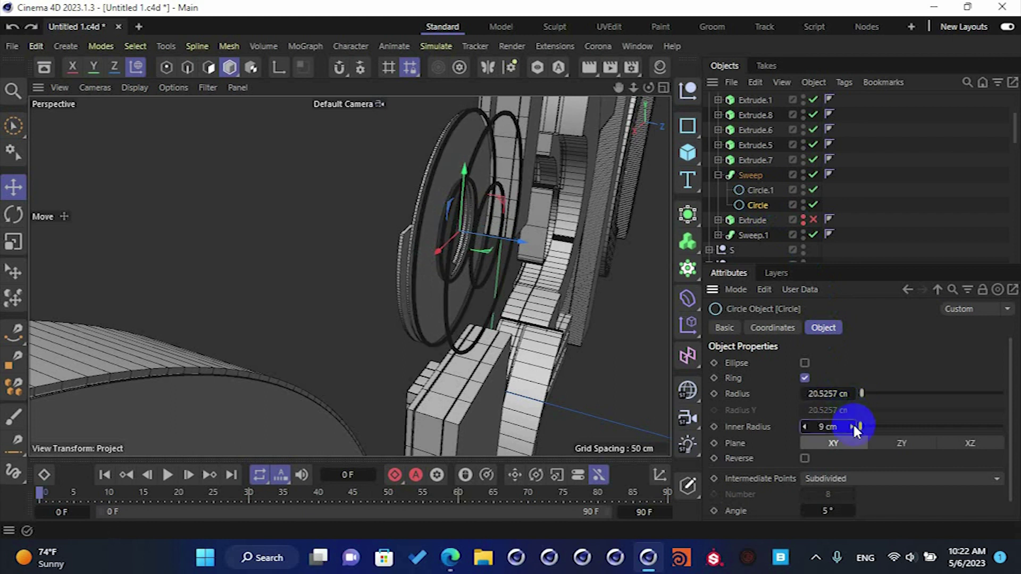
# - Toggle the ring's Sweep and its circles off in turn to compare them with the circle inside the ring Extrude
pyautogui.keyDown('alt'); pyautogui.moveTo(523, 225); pyautogui.dragTo(573, 242); pyautogui.keyUp('alt')
pyautogui.click(726, 220)
pyautogui.click(718, 219)
pyautogui.click(754, 206)
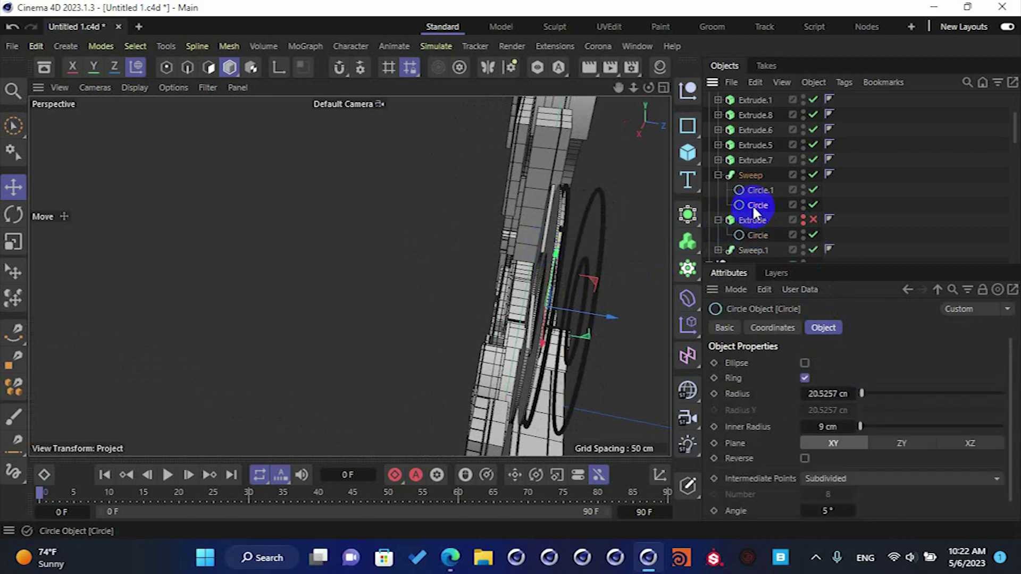
pyautogui.press('Delete')
pyautogui.moveTo(582, 235)
pyautogui.keyDown('alt'); pyautogui.mouseDown()
pyautogui.moveTo(565, 233)
pyautogui.moveTo(599, 232)
pyautogui.mouseUp(); pyautogui.keyUp('alt')
pyautogui.hotkey('ctrl', 'z')
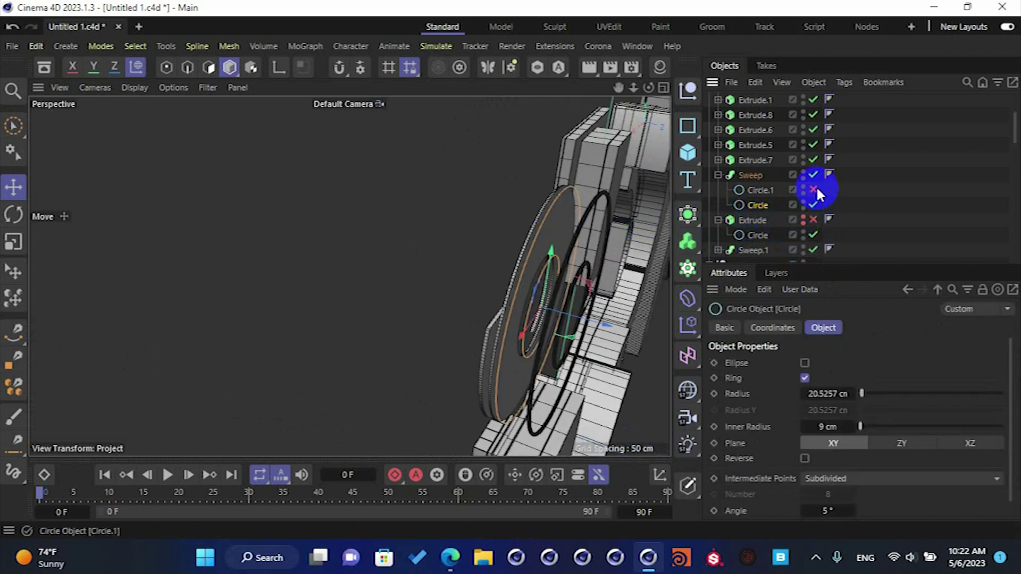
pyautogui.click(813, 205)
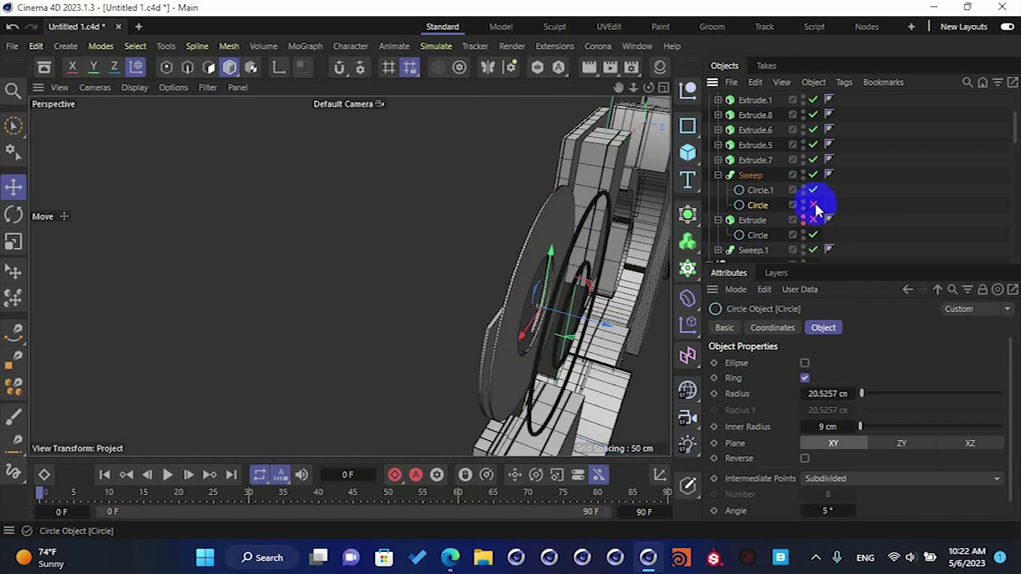
pyautogui.click(814, 175)
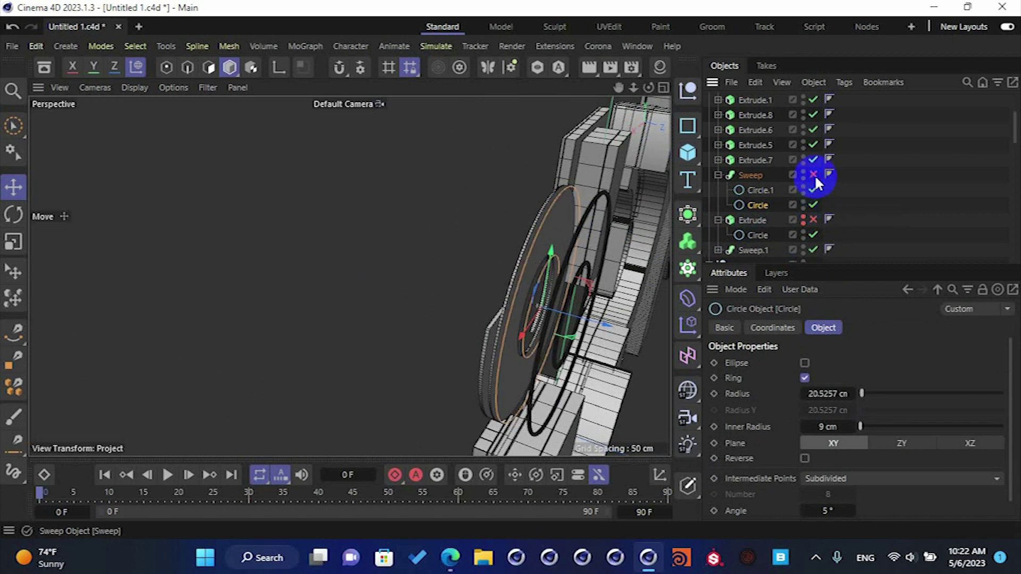
pyautogui.keyDown('alt'); pyautogui.moveTo(589, 275); pyautogui.dragTo(564, 250); pyautogui.keyUp('alt')
# - Copy the ring Extrude's circle into the Sweep as its path, disable the original path circle, and re-enable the ring and the Sweep
pyautogui.click(755, 234)
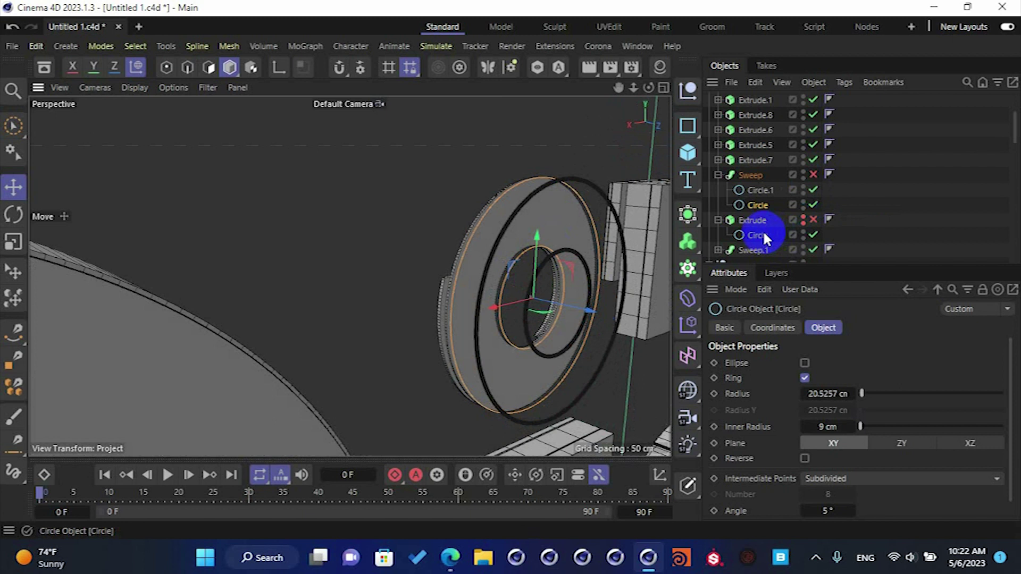
pyautogui.keyDown('alt'); pyautogui.click(803, 223); pyautogui.keyUp('alt')
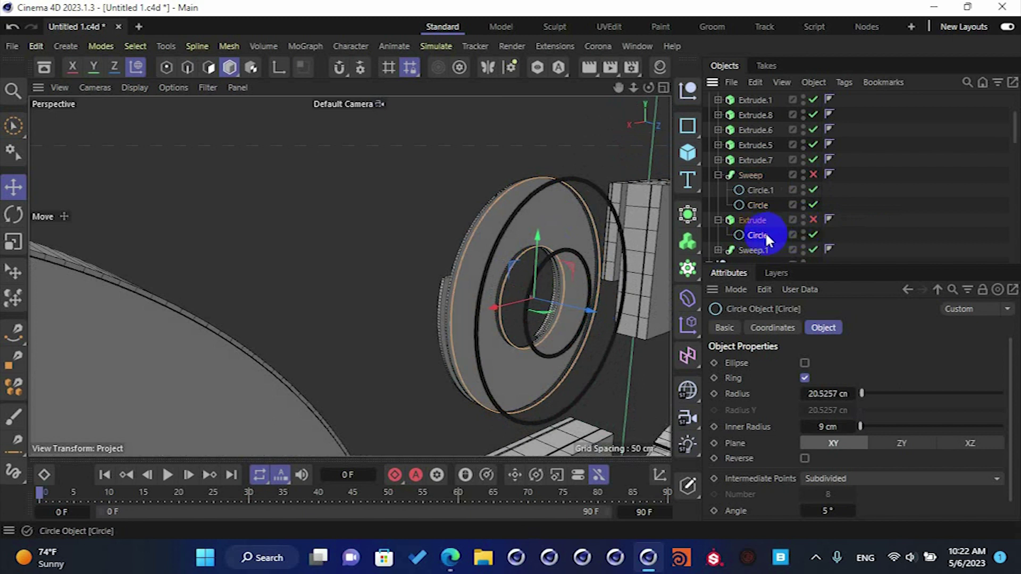
pyautogui.click(761, 192)
pyautogui.click(761, 205)
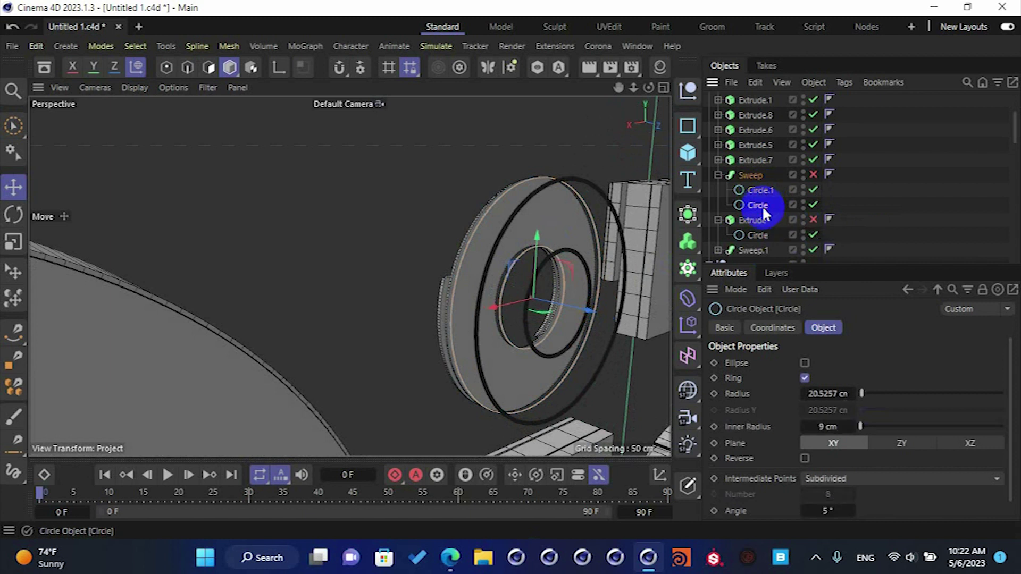
pyautogui.moveTo(757, 238)
pyautogui.mouseDown()
pyautogui.moveTo(766, 229)
pyautogui.moveTo(757, 204)
pyautogui.mouseUp()
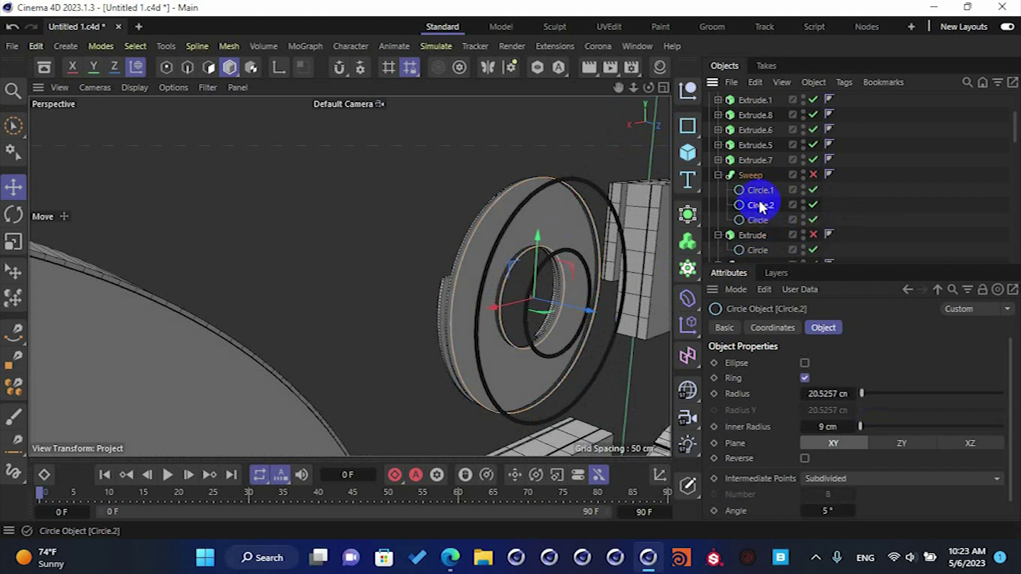
pyautogui.click(812, 221)
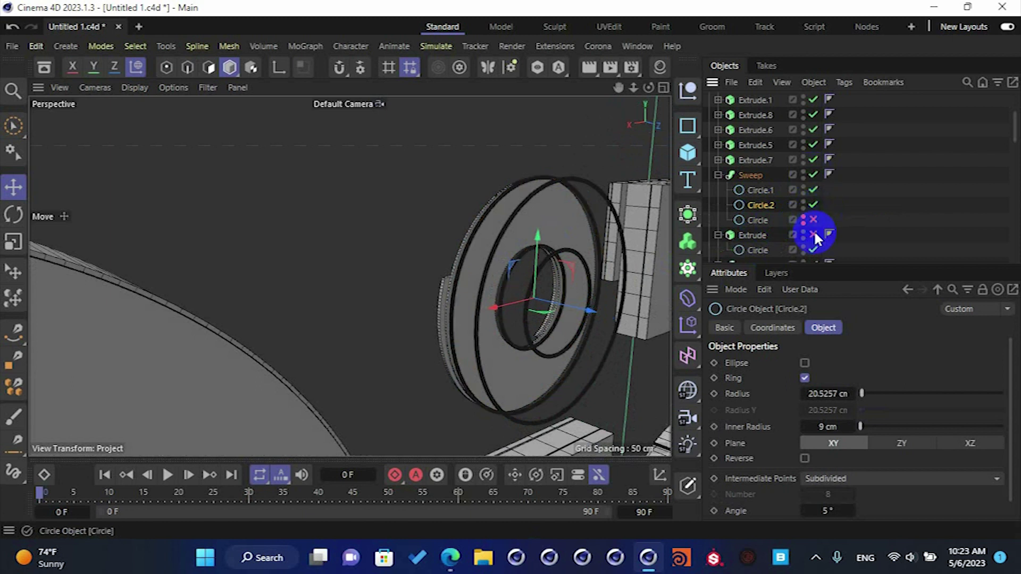
pyautogui.click(814, 234)
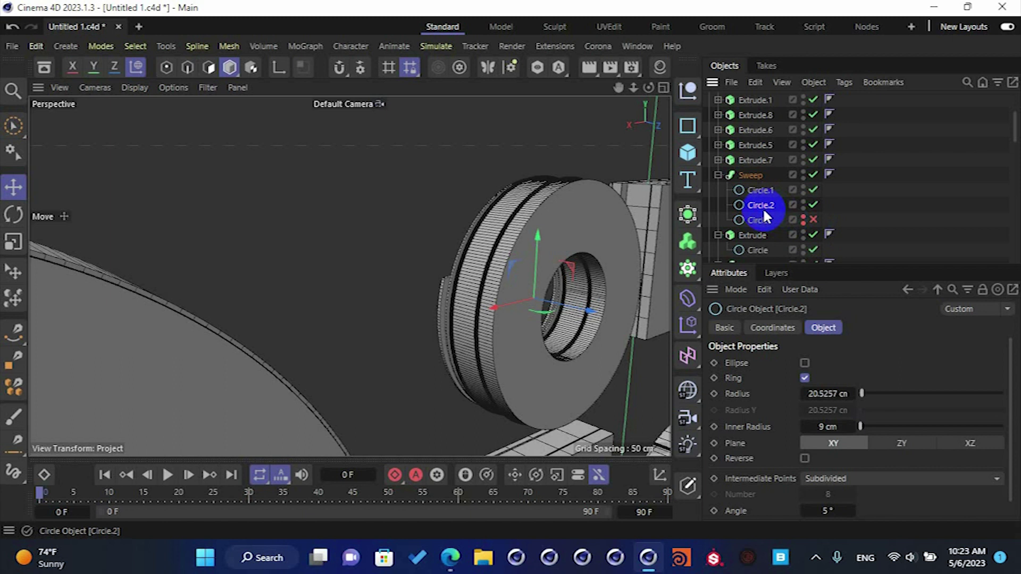
# - Try to shift the Sweep's copied path circle along Z
pyautogui.moveTo(594, 307); pyautogui.dragTo(625, 293)
pyautogui.hotkey('ctrl', 'z')
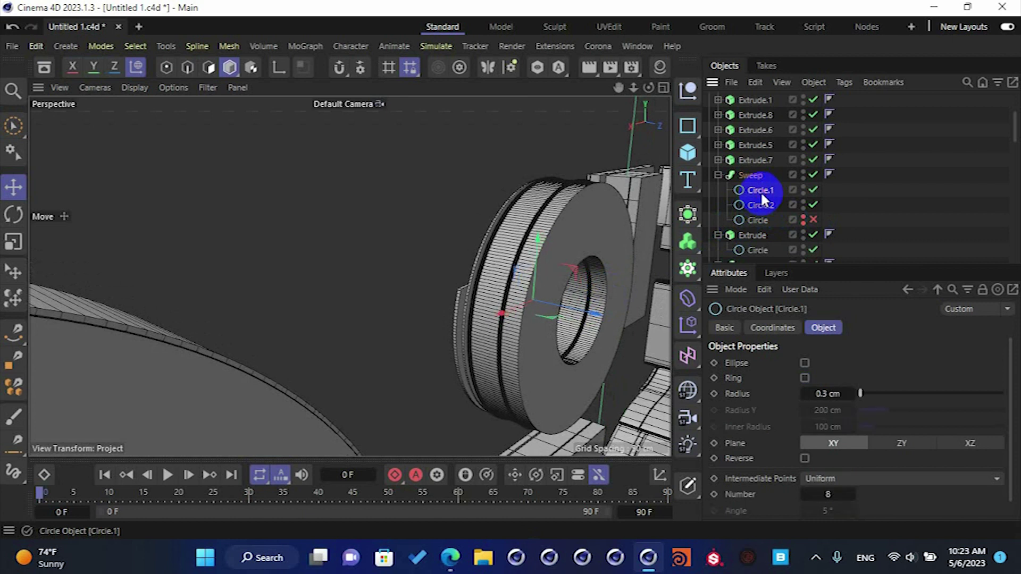
pyautogui.click(758, 204)
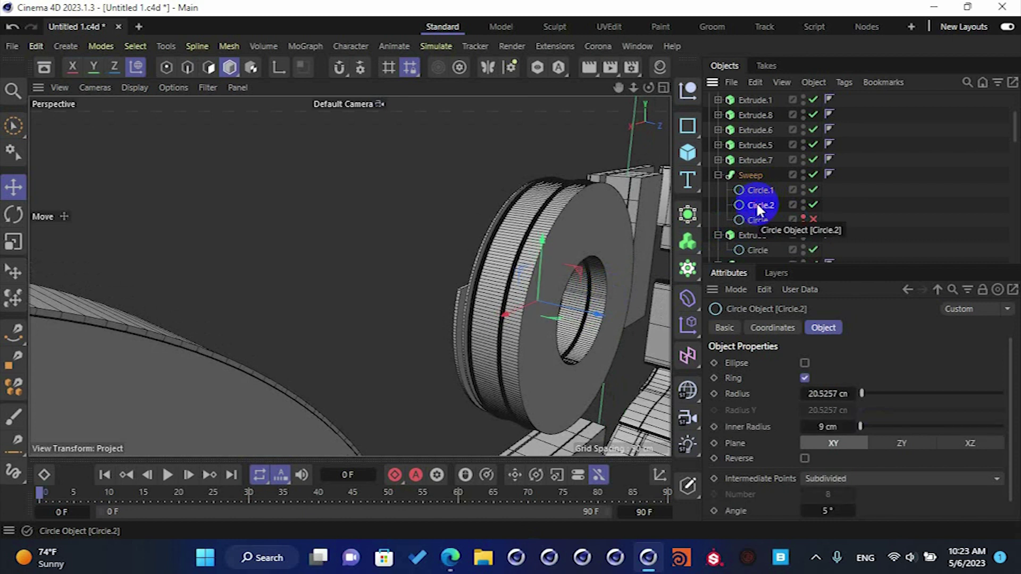
pyautogui.moveTo(609, 308)
pyautogui.mouseDown()
pyautogui.moveTo(598, 310)
pyautogui.moveTo(617, 314)
pyautogui.moveTo(599, 318)
pyautogui.mouseUp()
pyautogui.click(760, 190)
pyautogui.click(749, 179)
pyautogui.hotkey('ctrl', 'z')
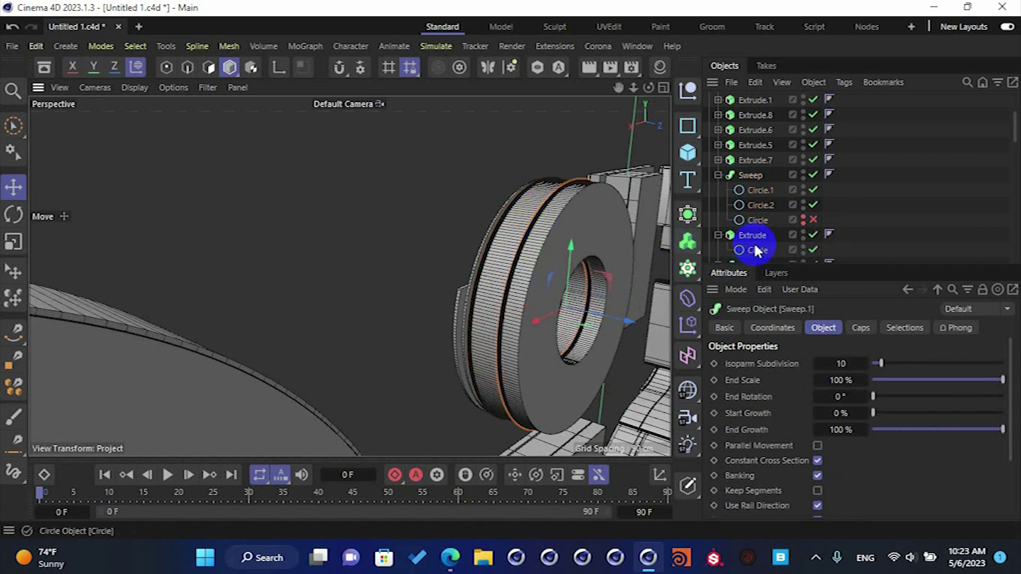
# - Delete the disabled original path circle from the Sweep
pyautogui.click(758, 220)
pyautogui.press('Delete')
pyautogui.click(718, 175)
# - Move the second thin ring, Sweep.1, rearward along Z to the back face of the ring Extrude
pyautogui.click(538, 223)
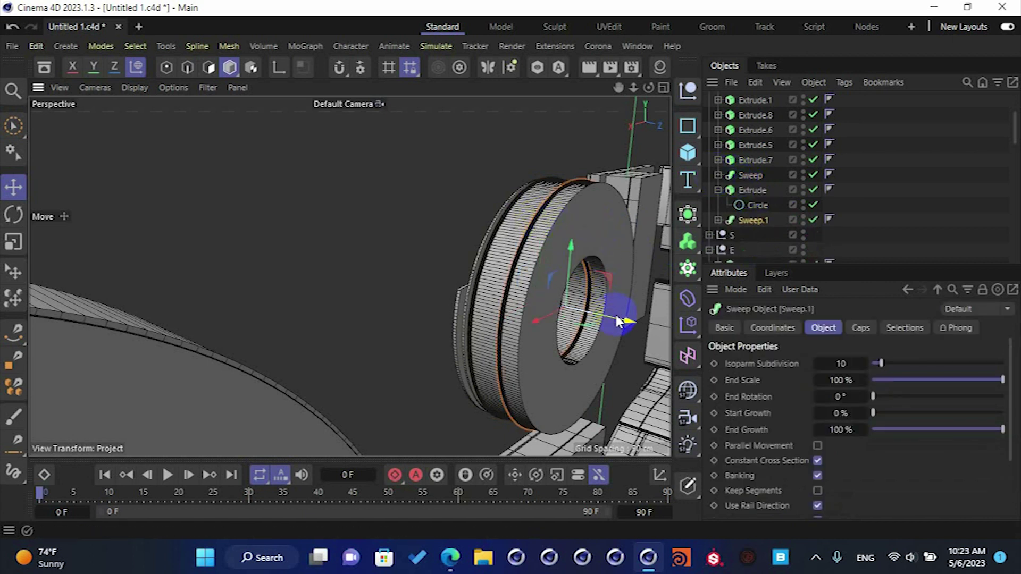
pyautogui.moveTo(623, 322); pyautogui.dragTo(640, 324)
pyautogui.scroll(3, 608, 263)
pyautogui.keyDown('alt'); pyautogui.moveTo(607, 264); pyautogui.dragTo(626, 290); pyautogui.keyUp('alt')
pyautogui.click(438, 244)
# - Duplicate the ring Extrude and move the copy rearward along Z behind the thin Sweep.1 ring
pyautogui.keyDown('alt'); pyautogui.moveTo(439, 243); pyautogui.dragTo(553, 287); pyautogui.keyUp('alt')
pyautogui.click(553, 287)
pyautogui.click(718, 190)
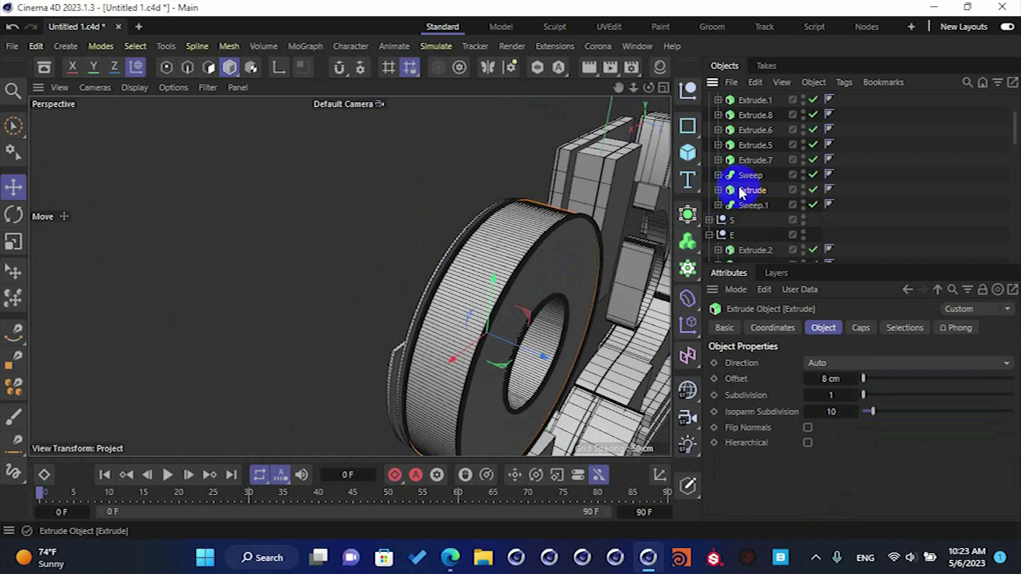
pyautogui.keyDown('ctrl'); pyautogui.moveTo(753, 189); pyautogui.dragTo(764, 192); pyautogui.keyUp('ctrl')
pyautogui.moveTo(526, 349); pyautogui.dragTo(572, 367)
# - Thin the duplicated ring Extrude.9, trying an offset of 5 cm and settling on 3 cm
pyautogui.doubleClick(829, 379)
pyautogui.write('5')
pyautogui.press('Return')
pyautogui.keyDown('alt'); pyautogui.moveTo(506, 286); pyautogui.dragTo(513, 353); pyautogui.keyUp('alt')
pyautogui.doubleClick(838, 379)
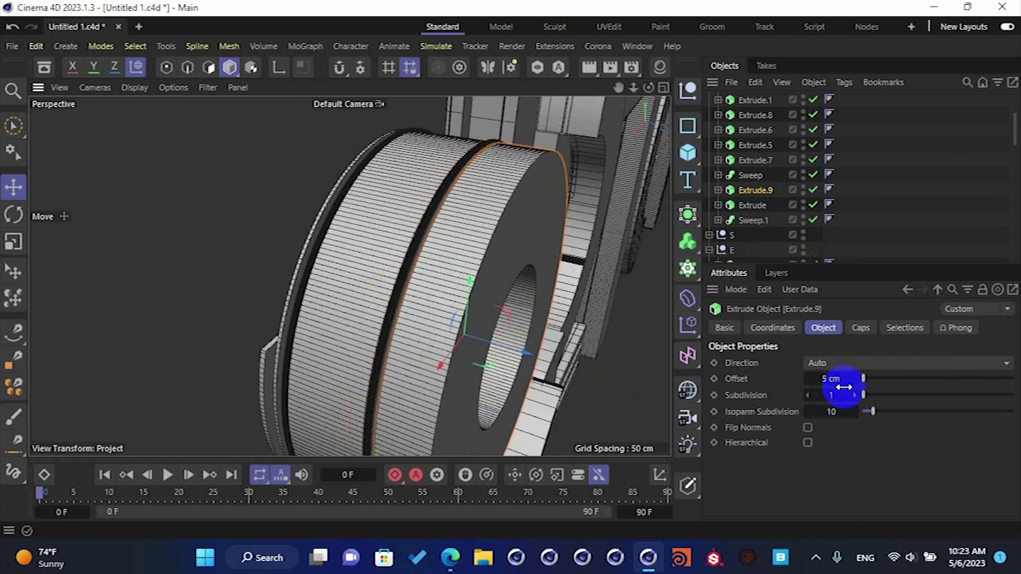
pyautogui.press('Return')
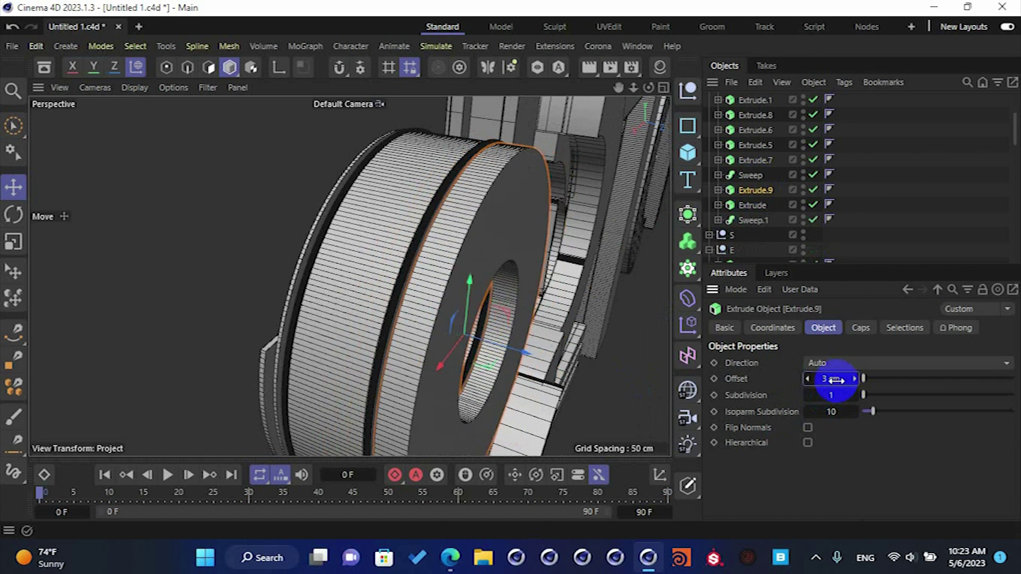
# - Set the round cap bevel size of Extrude.9 to 0.1 cm, after trying 0.05 cm, and inspect its edge up close
pyautogui.click(855, 327)
pyautogui.doubleClick(824, 451)
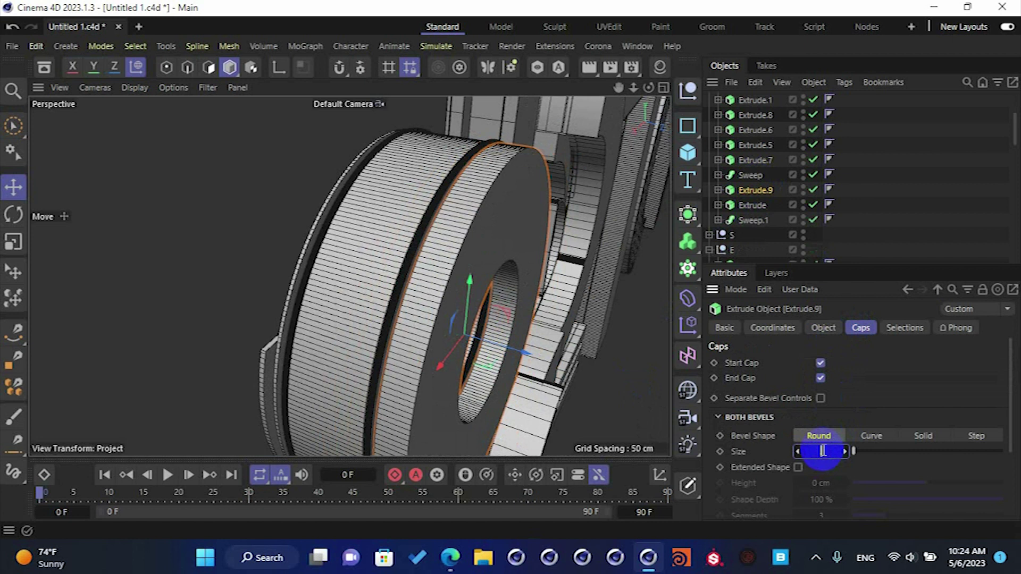
pyautogui.press('Return')
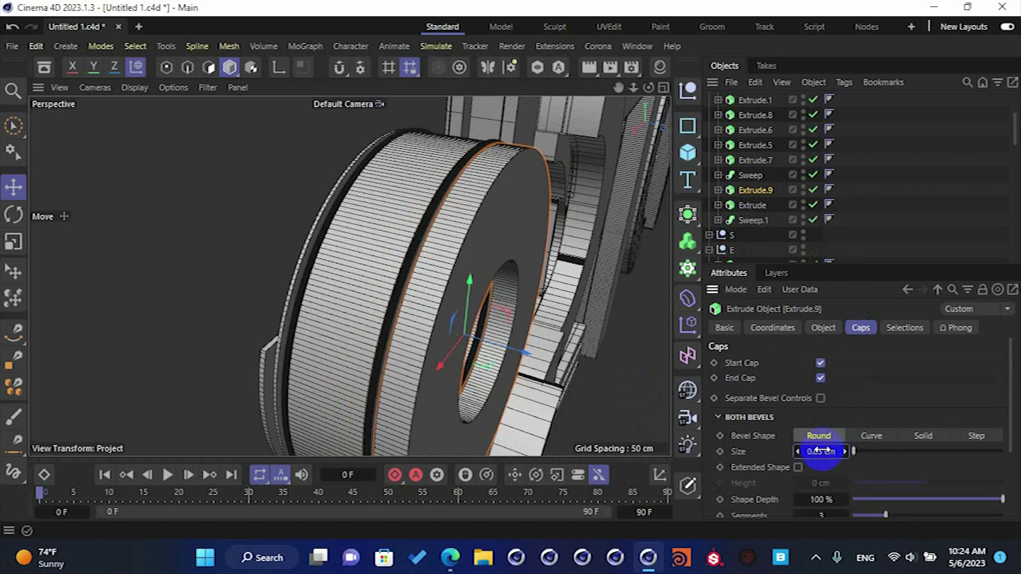
pyautogui.doubleClick(822, 451)
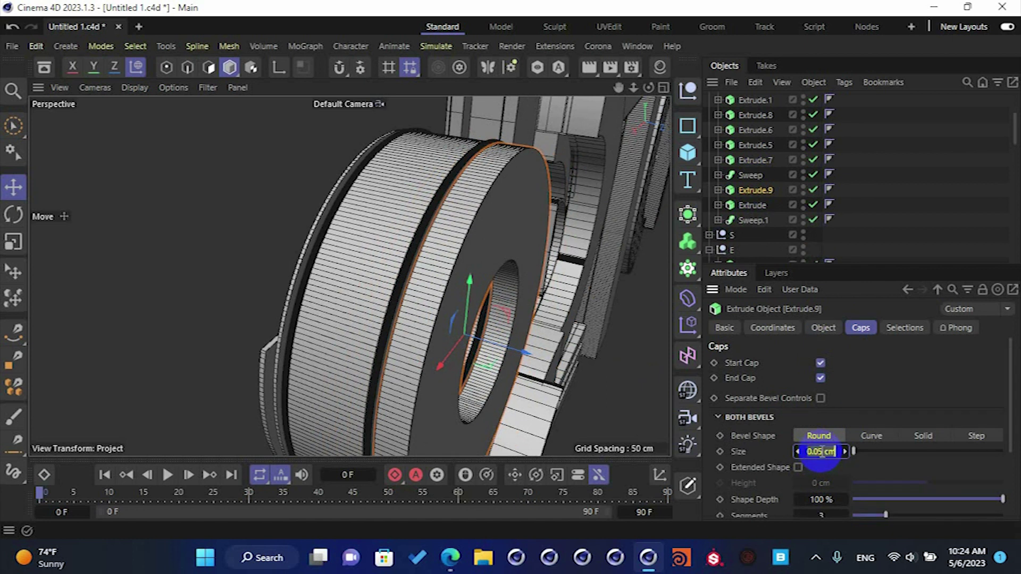
pyautogui.moveTo(821, 451); pyautogui.dragTo(821, 451)
pyautogui.scroll(5, 429, 245)
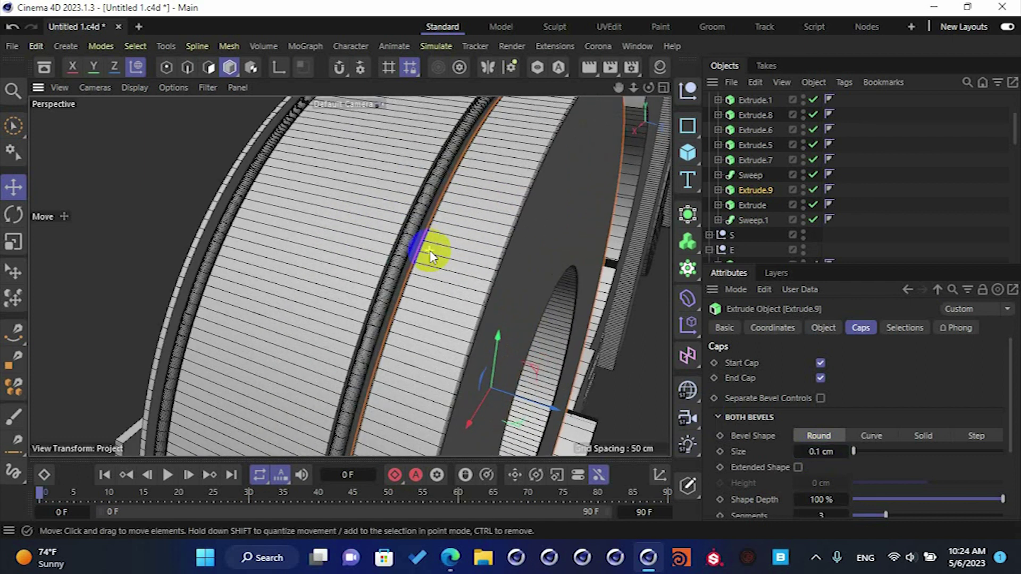
pyautogui.scroll(3, 430, 251)
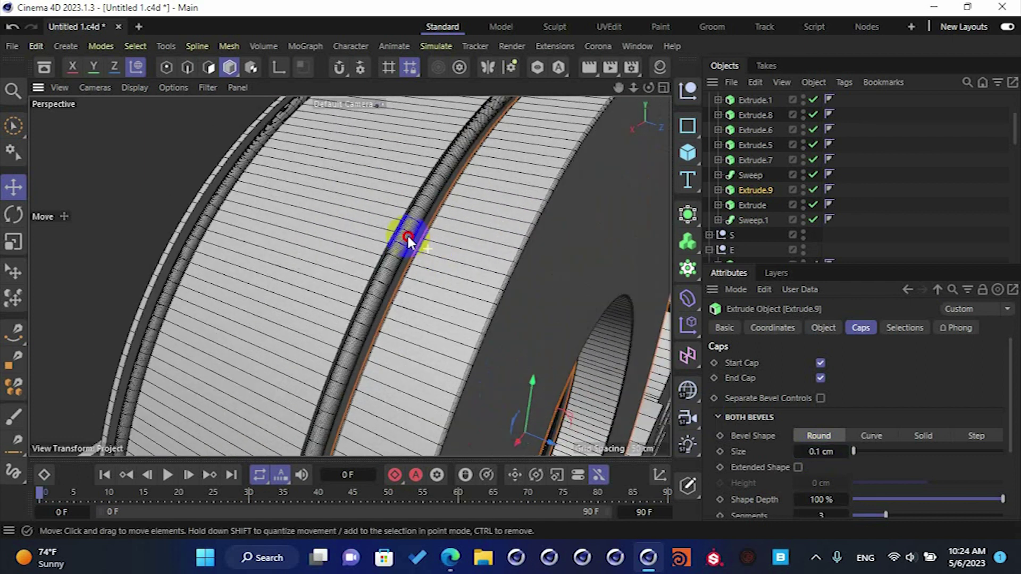
# - Fine-tune the Z position of the duplicated ring Extrude.9 so it sits against the thin trim ring
pyautogui.click(771, 329)
pyautogui.moveTo(752, 414); pyautogui.dragTo(752, 413)
pyautogui.click(802, 416)
pyautogui.scroll(-5, 404, 295)
# - Duplicate the ring Extrude.9 and set the copy's offset to 0.5 cm
pyautogui.keyDown('ctrl'); pyautogui.moveTo(756, 191); pyautogui.dragTo(756, 187); pyautogui.keyUp('ctrl')
pyautogui.click(823, 328)
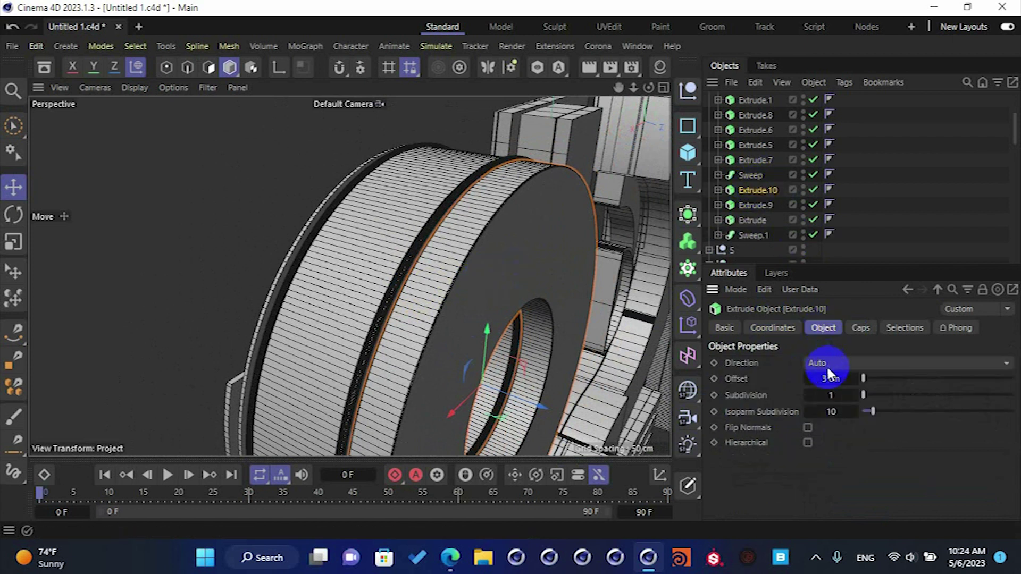
pyautogui.write('0.5')
pyautogui.press('Return')
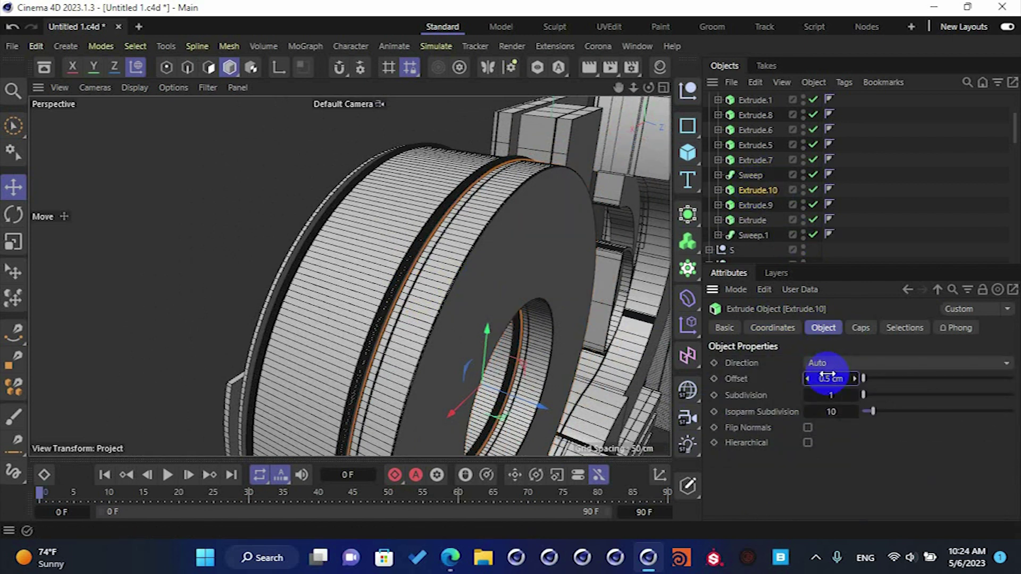
# - Move the thin ring Extrude.10 rearward along Z to the back of Extrude.9 and fine-tune its Z position
pyautogui.moveTo(527, 407); pyautogui.dragTo(567, 408)
pyautogui.scroll(5, 467, 314)
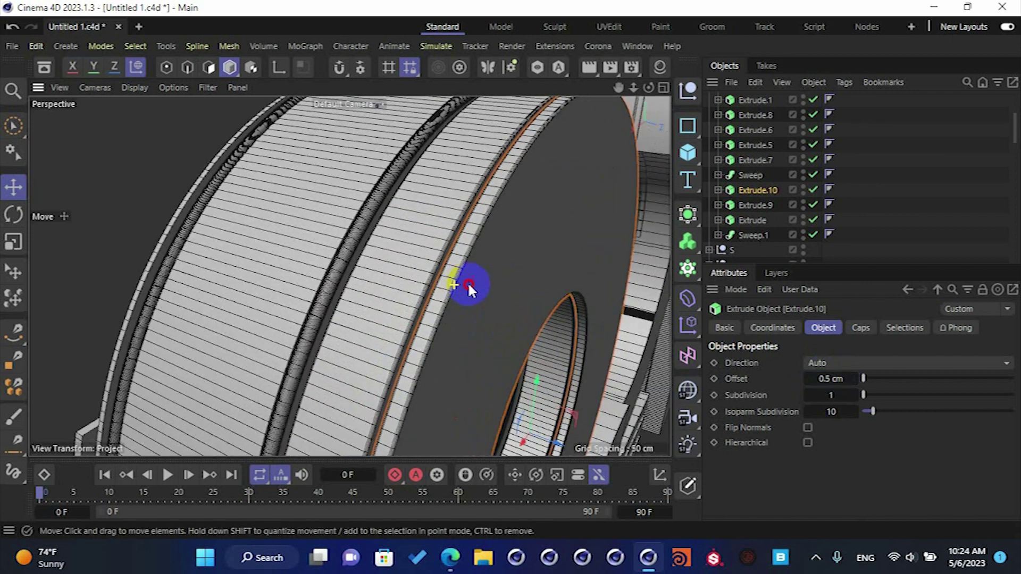
pyautogui.click(776, 328)
pyautogui.moveTo(754, 416); pyautogui.dragTo(758, 417)
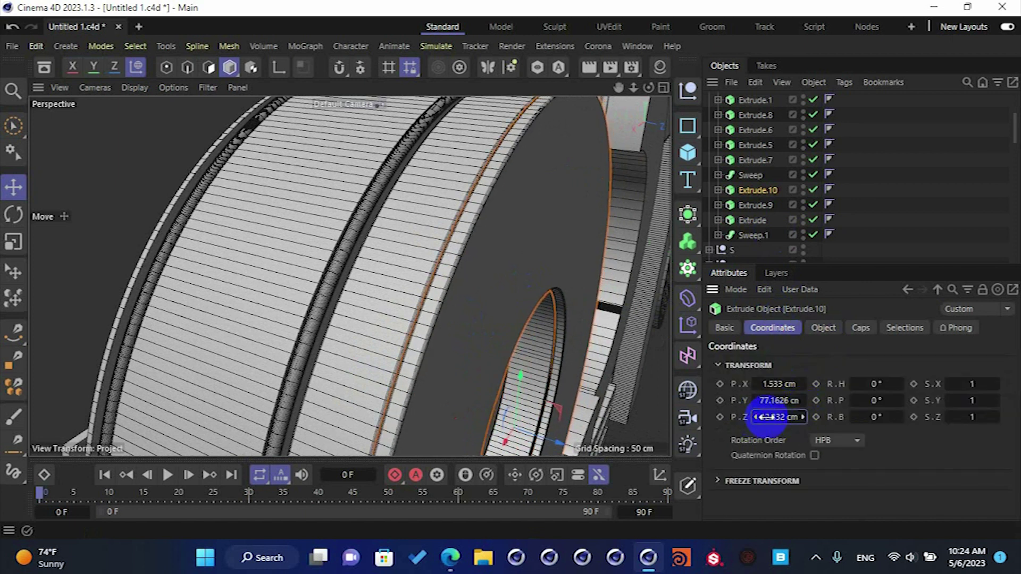
pyautogui.click(803, 417)
# - Clear the selection and switch the viewport display to Gouraud shading without lines
pyautogui.click(157, 151)
pyautogui.scroll(-3, 393, 229)
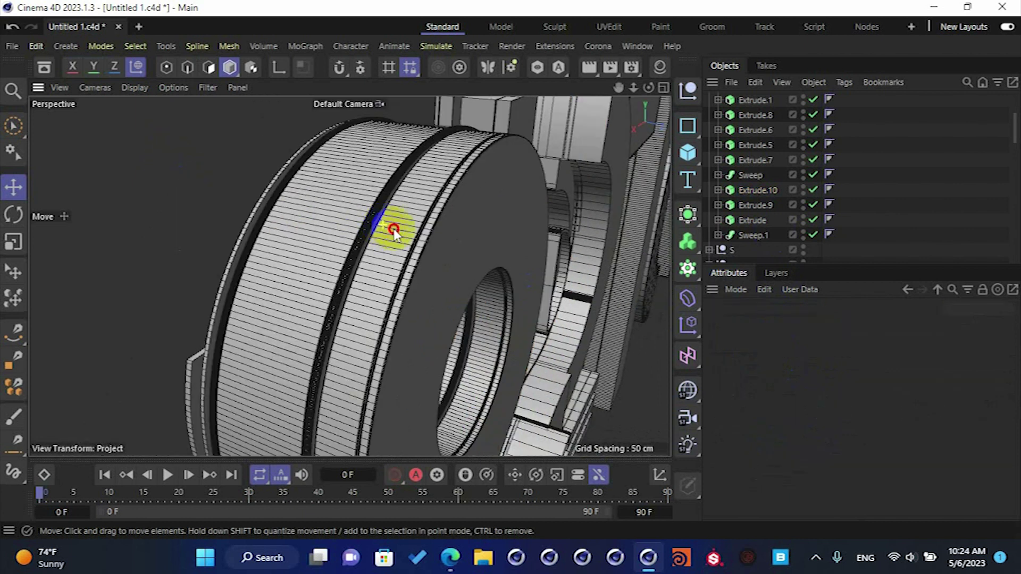
pyautogui.press('n')
pyautogui.press('a')
# - Duplicate the letter G's rear body layer, Extrude.6, and set the copy's offset to 8 cm
pyautogui.moveTo(426, 235)
pyautogui.keyDown('alt'); pyautogui.mouseDown()
pyautogui.moveTo(467, 242)
pyautogui.moveTo(401, 241)
pyautogui.moveTo(417, 284)
pyautogui.moveTo(308, 279)
pyautogui.moveTo(360, 210)
pyautogui.moveTo(388, 257)
pyautogui.moveTo(326, 276)
pyautogui.mouseUp(); pyautogui.keyUp('alt')
pyautogui.click(329, 277)
pyautogui.keyDown('alt'); pyautogui.moveTo(328, 277); pyautogui.dragTo(323, 280, button='right'); pyautogui.keyUp('alt')
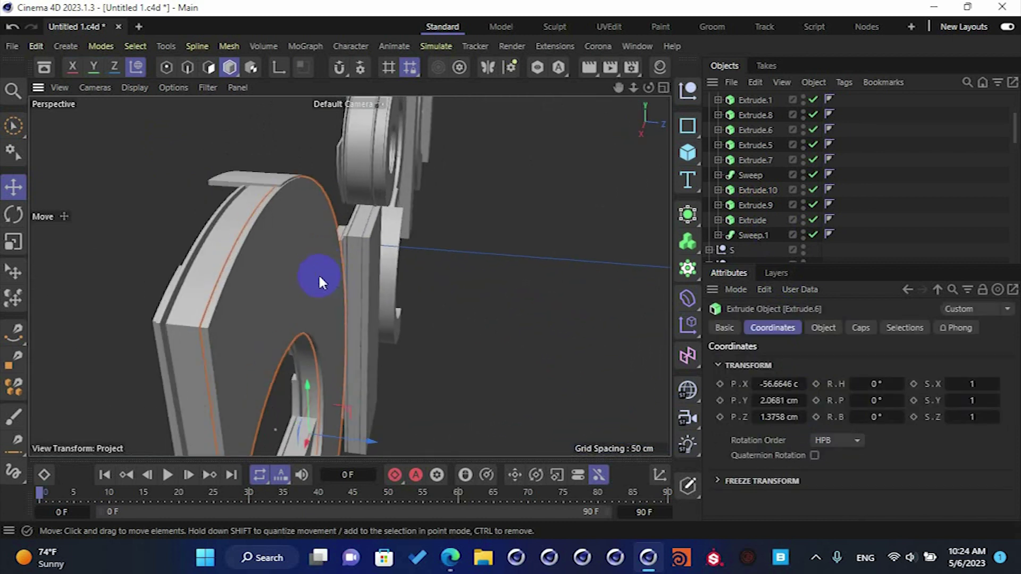
pyautogui.scroll(3, 776, 149)
pyautogui.moveTo(756, 147)
pyautogui.keyDown('ctrl'); pyautogui.mouseDown()
pyautogui.moveTo(773, 142)
pyautogui.moveTo(765, 137)
pyautogui.mouseUp(); pyautogui.keyUp('ctrl')
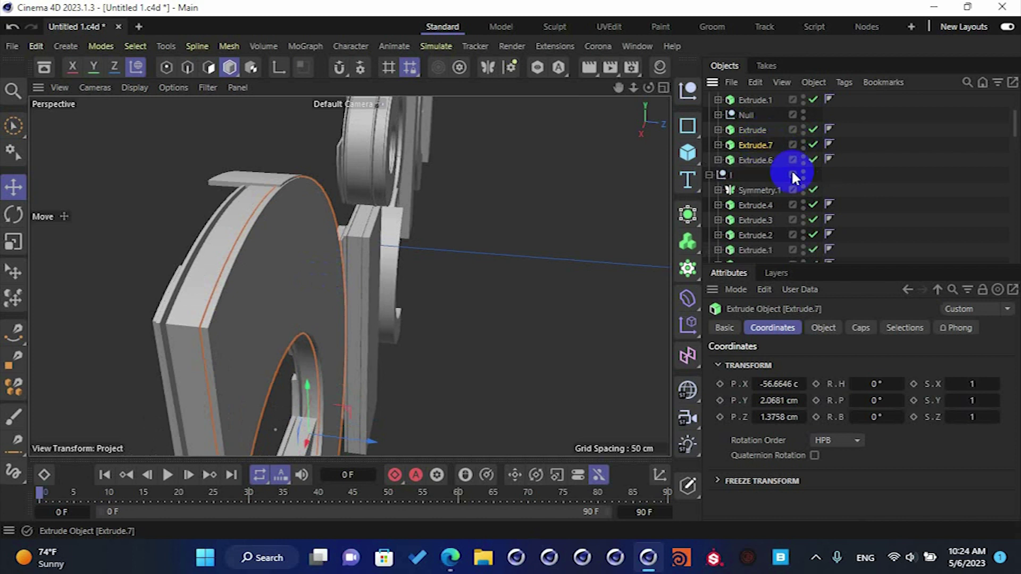
pyautogui.click(826, 328)
pyautogui.doubleClick(831, 379)
pyautogui.press('Return')
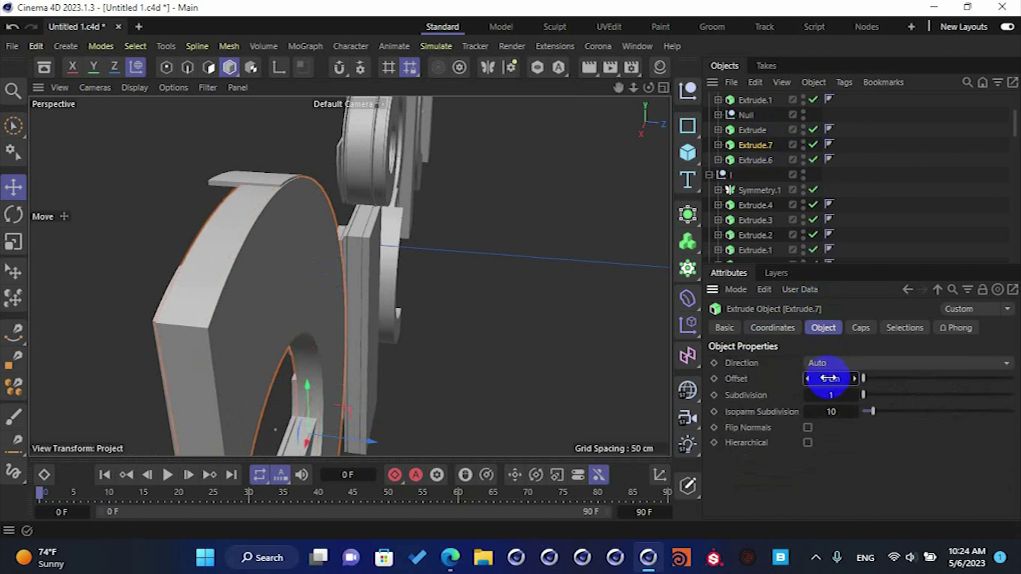
# - Move the G's copied layer Extrude.7 rearward along Z against Extrude.6 and increase its offset to 10 cm
pyautogui.keyDown('alt'); pyautogui.moveTo(359, 270); pyautogui.dragTo(363, 271, button='middle'); pyautogui.keyUp('alt')
pyautogui.moveTo(345, 368); pyautogui.dragTo(382, 368)
pyautogui.click(832, 376)
pyautogui.doubleClick(833, 378)
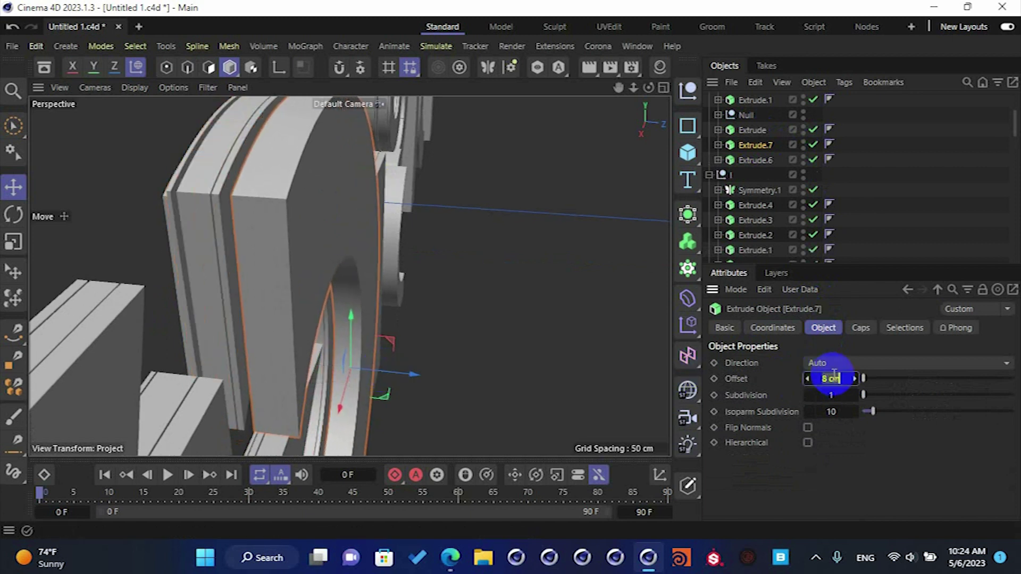
pyautogui.moveTo(407, 373); pyautogui.dragTo(406, 372)
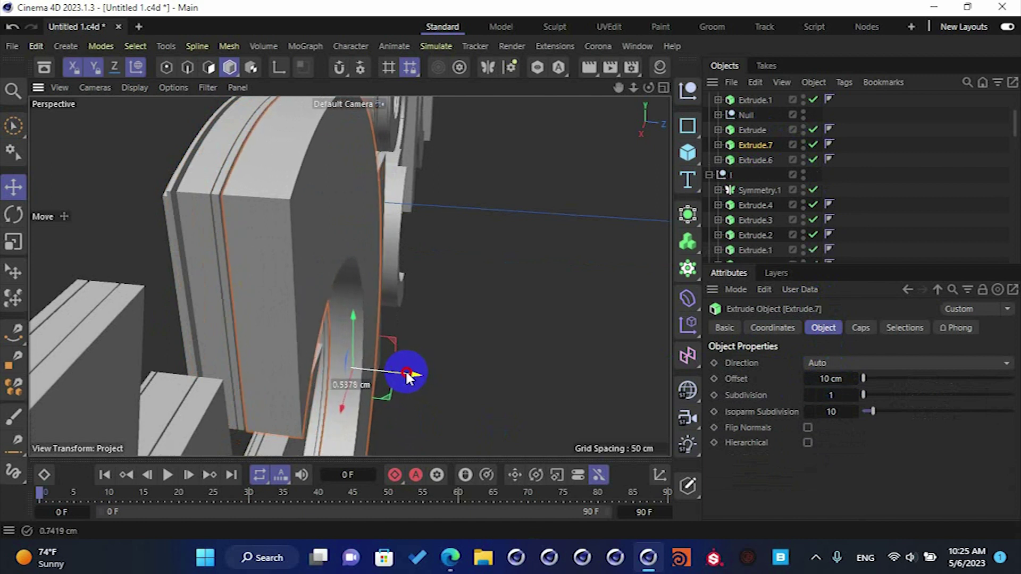
pyautogui.click(494, 295)
pyautogui.keyDown('alt'); pyautogui.moveTo(368, 246); pyautogui.dragTo(374, 249); pyautogui.keyUp('alt')
pyautogui.click(336, 219)
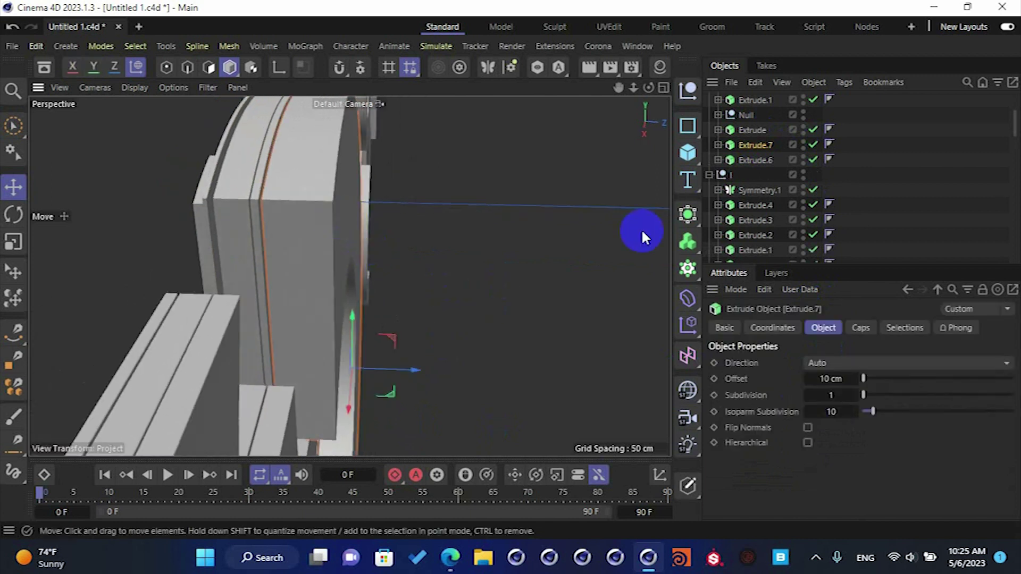
pyautogui.click(771, 326)
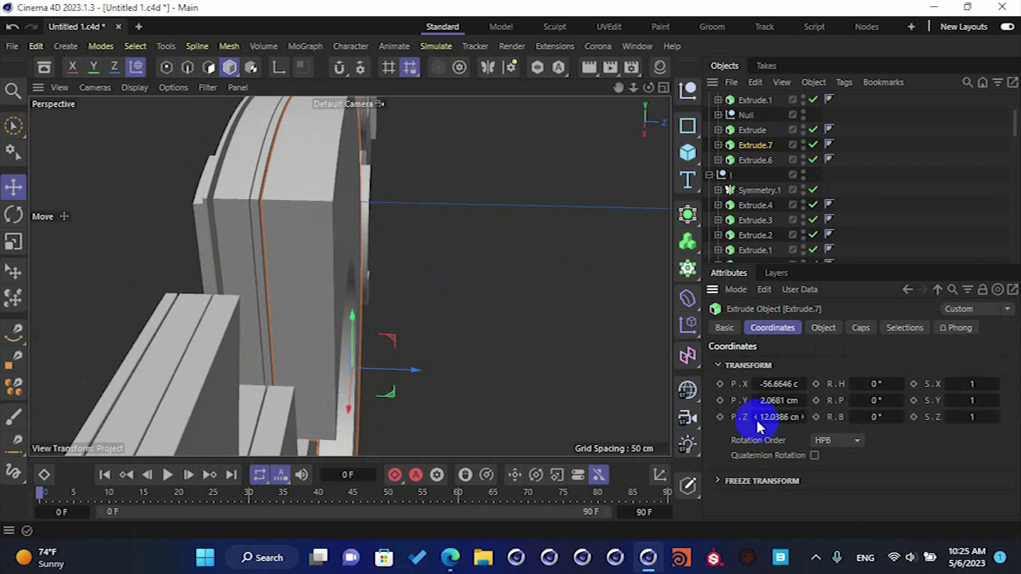
pyautogui.click(502, 279)
# - Duplicate the rear layer of the G's triangular inner bar and set the copy's offset to 8 cm
pyautogui.keyDown('alt'); pyautogui.moveTo(502, 279); pyautogui.dragTo(327, 314); pyautogui.keyUp('alt')
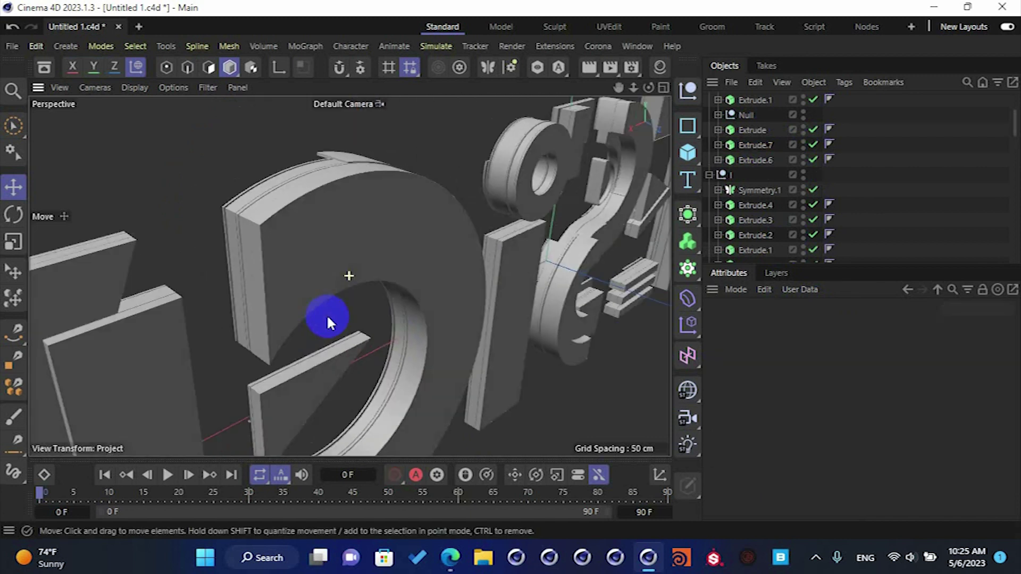
pyautogui.click(311, 391)
pyautogui.keyDown('alt'); pyautogui.moveTo(310, 390); pyautogui.dragTo(329, 339); pyautogui.keyUp('alt')
pyautogui.press('s')
pyautogui.keyDown('alt'); pyautogui.moveTo(320, 283); pyautogui.dragTo(358, 292); pyautogui.keyUp('alt')
pyautogui.scroll(3, 763, 114)
pyautogui.moveTo(752, 175)
pyautogui.mouseDown()
pyautogui.moveTo(764, 171)
pyautogui.moveTo(755, 182)
pyautogui.mouseUp()
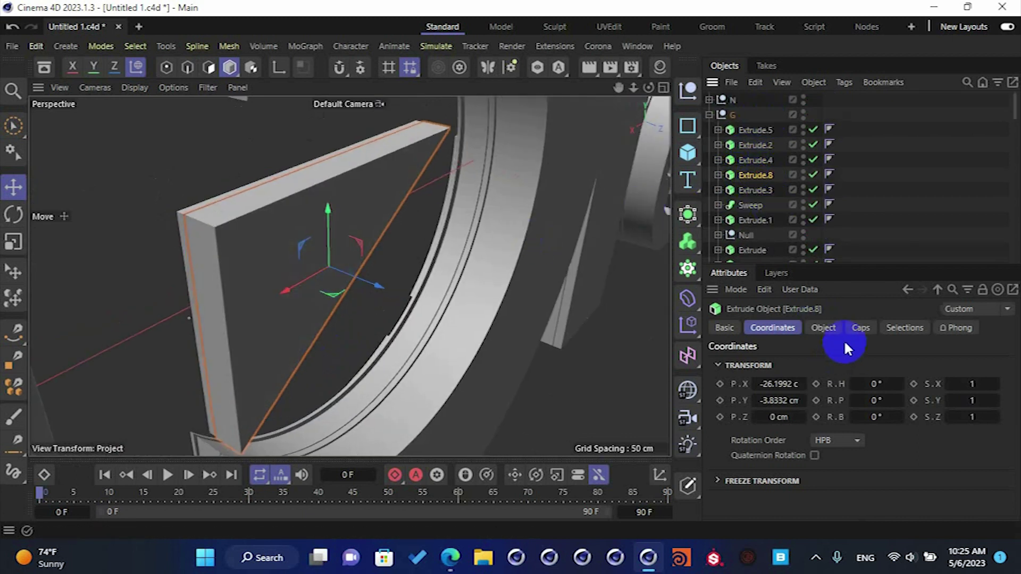
pyautogui.click(825, 328)
pyautogui.click(827, 379)
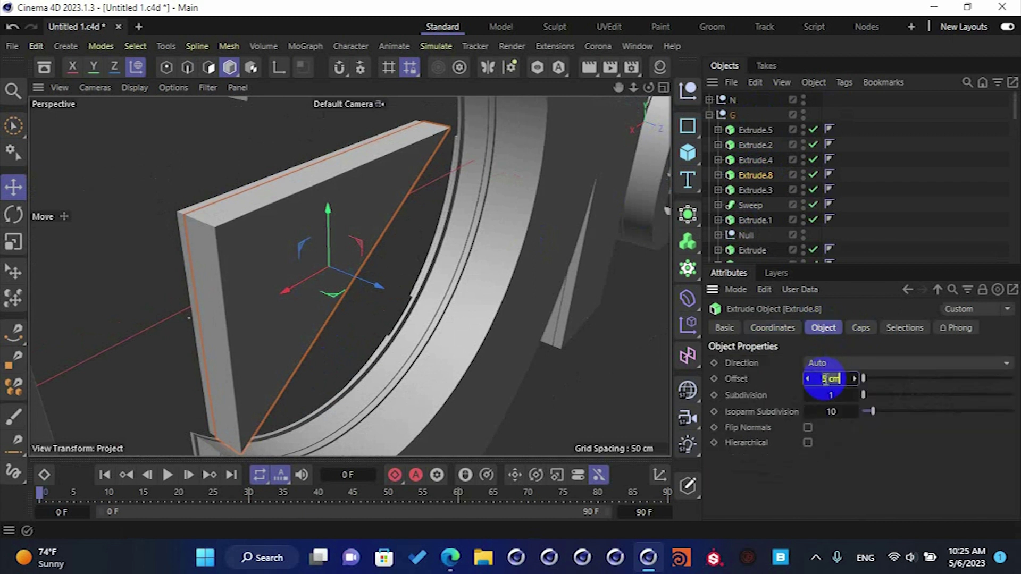
pyautogui.write('8')
pyautogui.press('Return')
# - Move the bar's copied layer Extrude.8 rearward along Z against the back of the original bar layers
pyautogui.keyDown('alt'); pyautogui.moveTo(349, 262); pyautogui.dragTo(381, 281); pyautogui.keyUp('alt')
pyautogui.scroll(2, 273, 232)
pyautogui.keyDown('alt'); pyautogui.moveTo(268, 235); pyautogui.dragTo(349, 235); pyautogui.keyUp('alt')
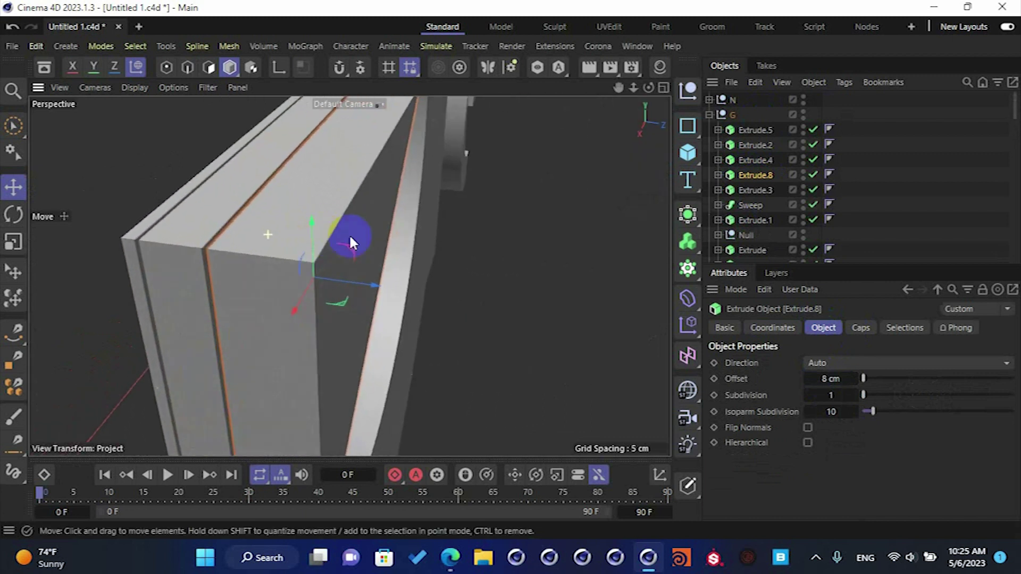
pyautogui.moveTo(366, 277); pyautogui.dragTo(364, 288)
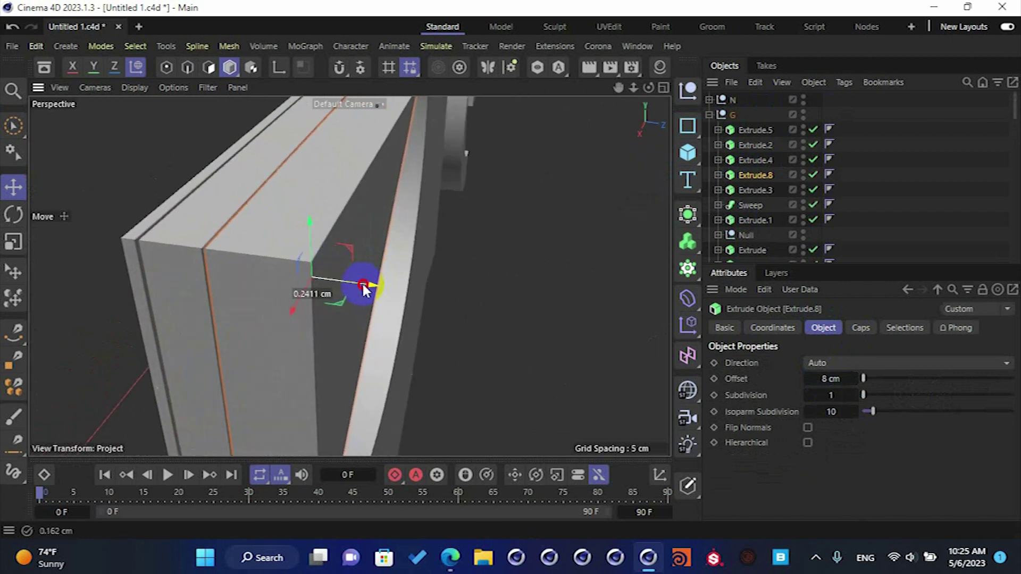
pyautogui.click(534, 281)
# - Duplicate the rear layer of the letter I's stem and set the copy's offset to 7 cm
pyautogui.scroll(-5, 533, 281)
pyautogui.keyDown('alt'); pyautogui.moveTo(474, 292); pyautogui.dragTo(395, 273); pyautogui.keyUp('alt')
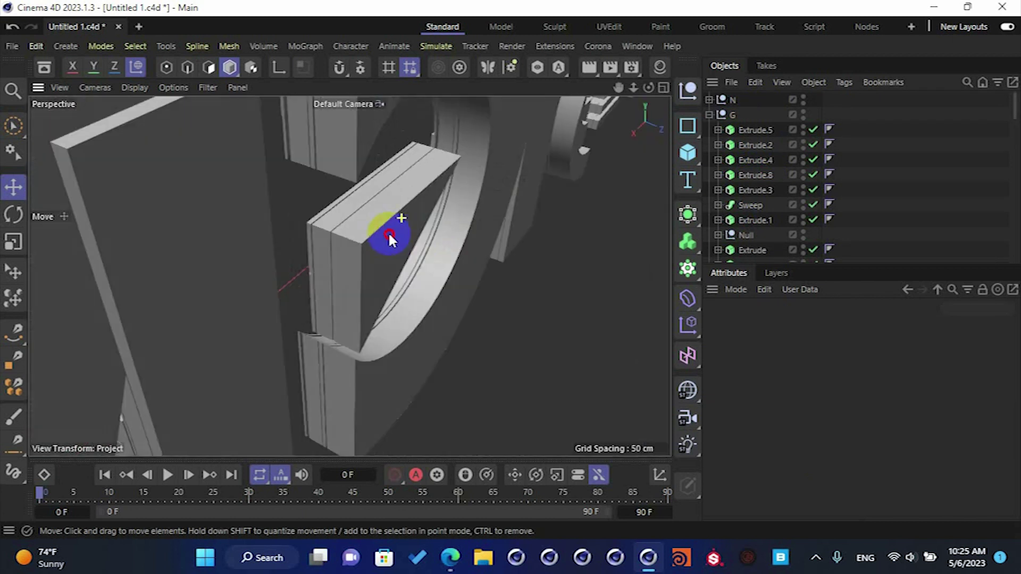
pyautogui.click(394, 273)
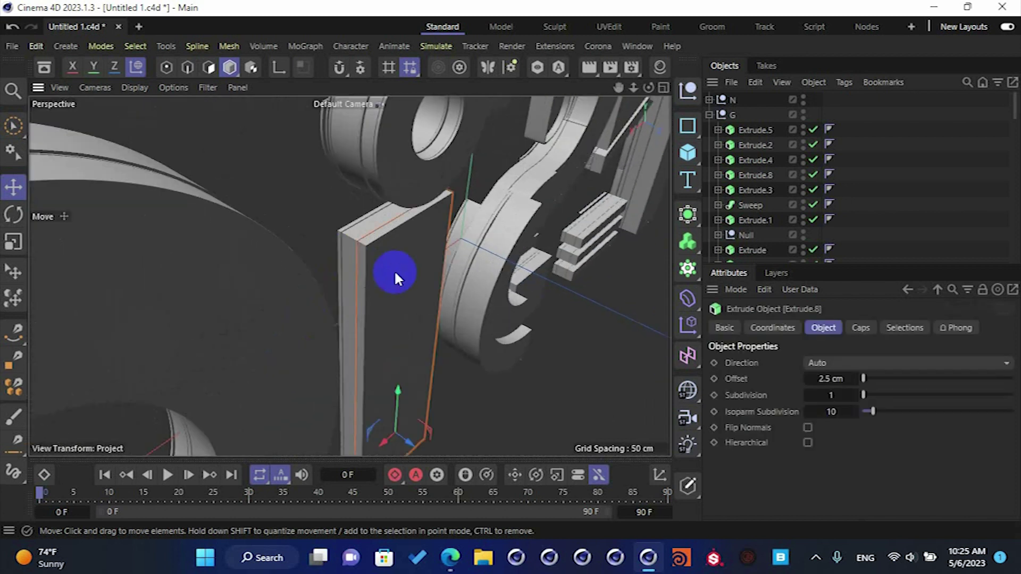
pyautogui.scroll(-3, 787, 163)
pyautogui.moveTo(750, 256); pyautogui.dragTo(766, 250)
pyautogui.click(828, 379)
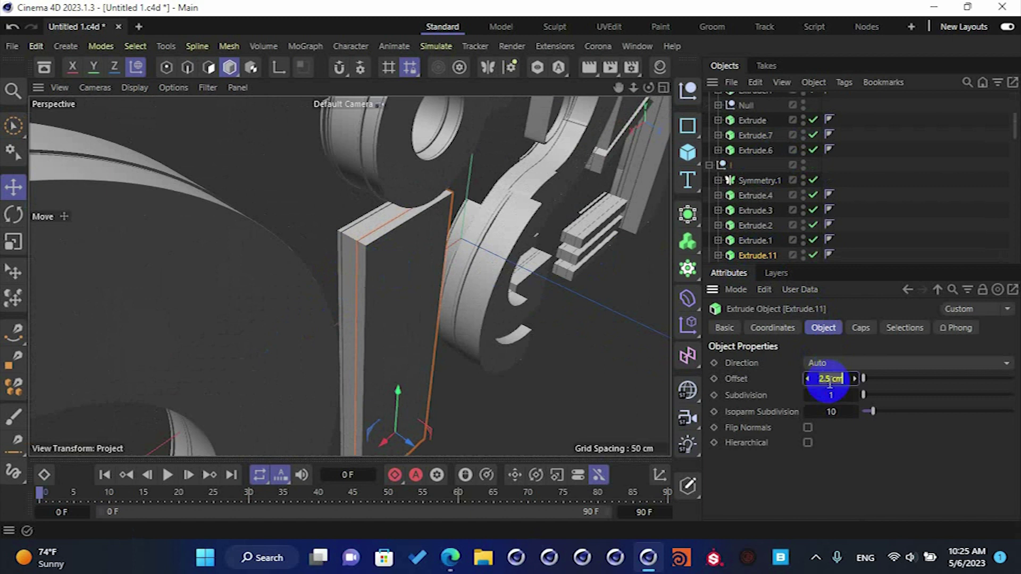
pyautogui.write('7')
pyautogui.press('Return')
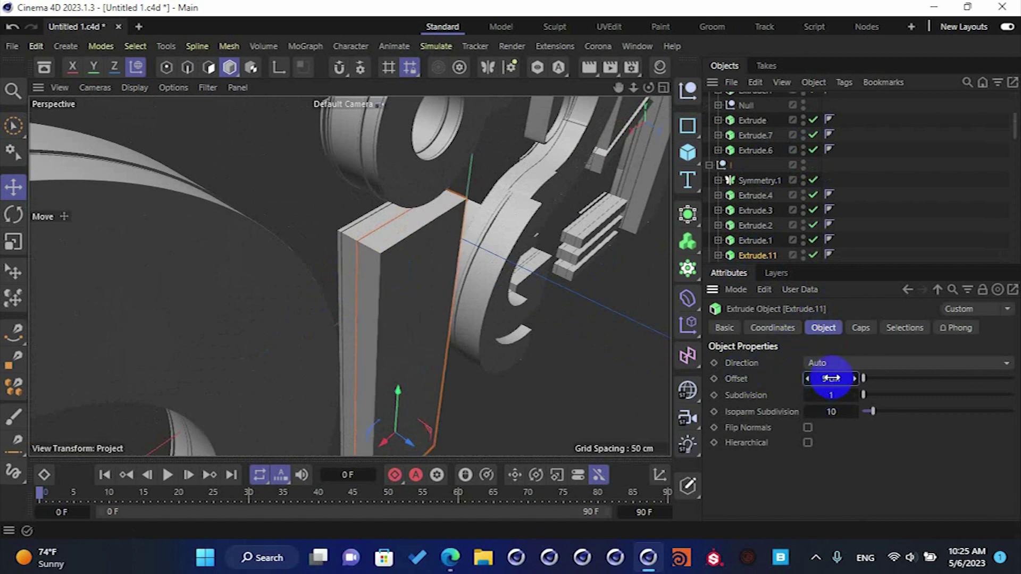
# - Move the I's copied stem layer Extrude.11 rearward along Z to about 8.39 cm, against the original layer
pyautogui.scroll(3, 420, 345)
pyautogui.click(774, 329)
pyautogui.moveTo(802, 420); pyautogui.dragTo(776, 417)
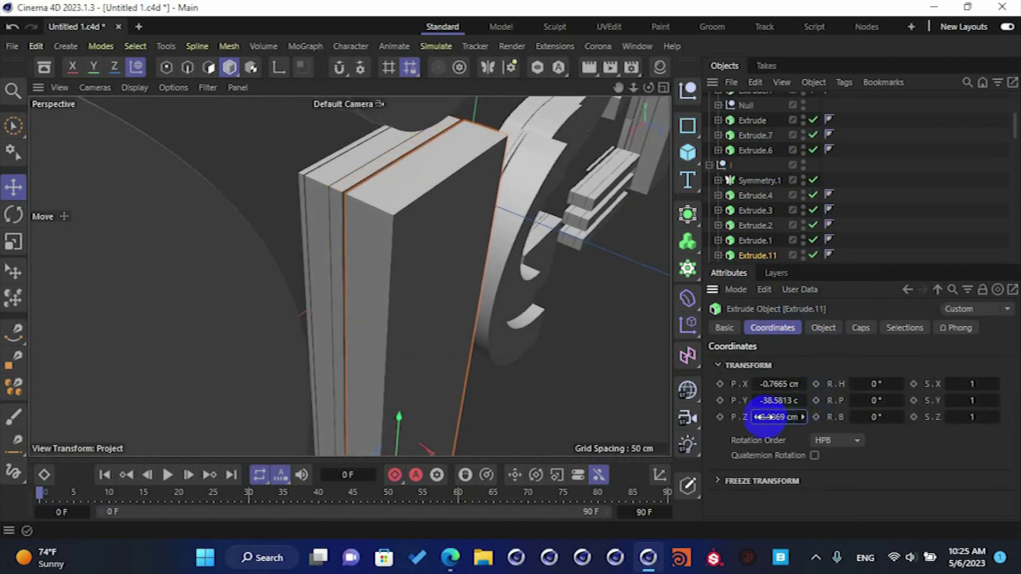
pyautogui.click(755, 418)
pyautogui.click(755, 418)
pyautogui.click(550, 350)
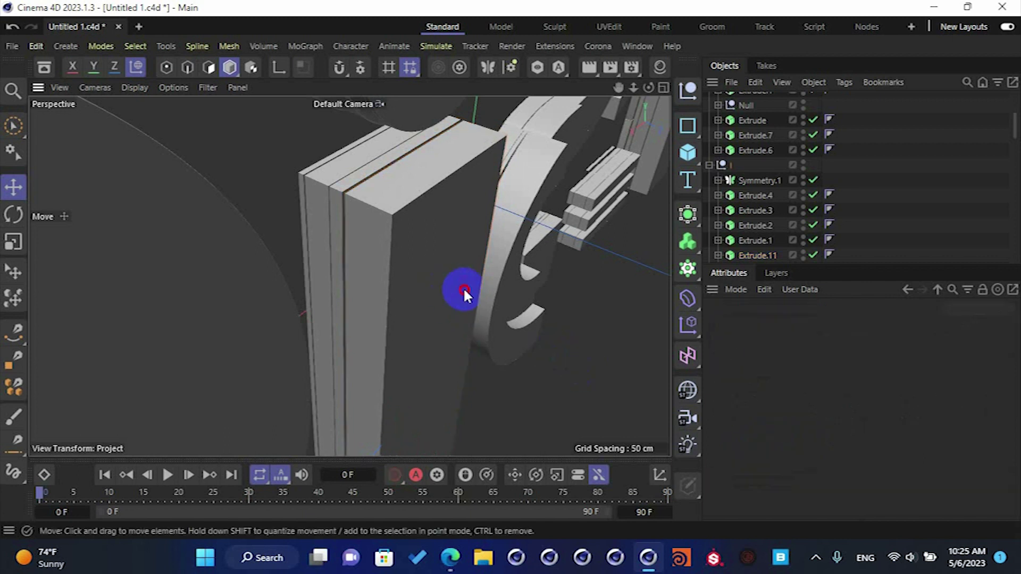
pyautogui.keyDown('alt'); pyautogui.moveTo(465, 291); pyautogui.dragTo(461, 291); pyautogui.keyUp('alt')
pyautogui.click(461, 291)
pyautogui.click(756, 417)
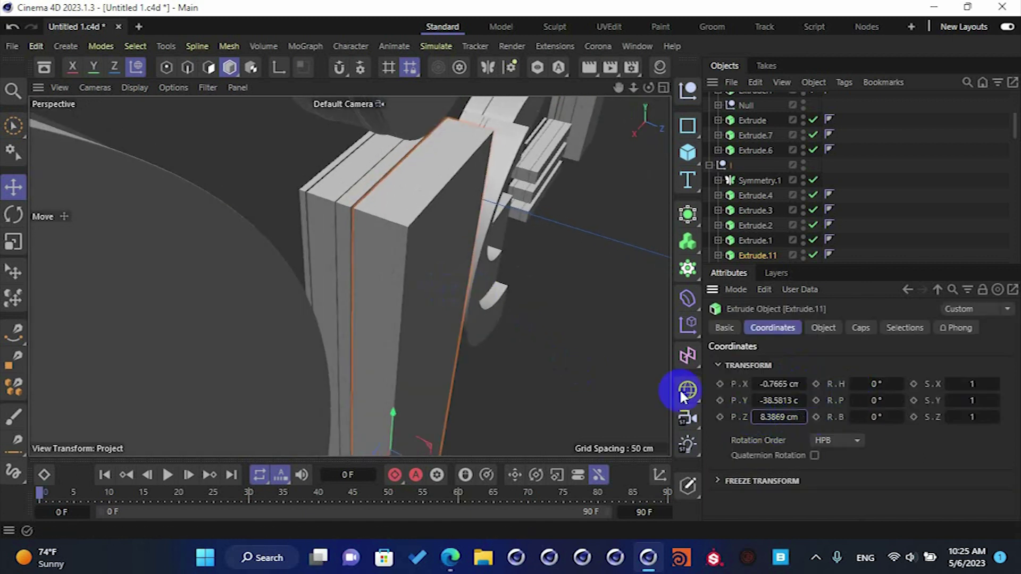
pyautogui.click(606, 350)
# - Duplicate the rear layer of the N's stem beside the G, Extrude.18, and set the copy's offset to 7 cm
pyautogui.keyDown('alt'); pyautogui.moveTo(606, 349); pyautogui.dragTo(347, 222); pyautogui.keyUp('alt')
pyautogui.scroll(-3, 509, 335)
pyautogui.click(305, 253)
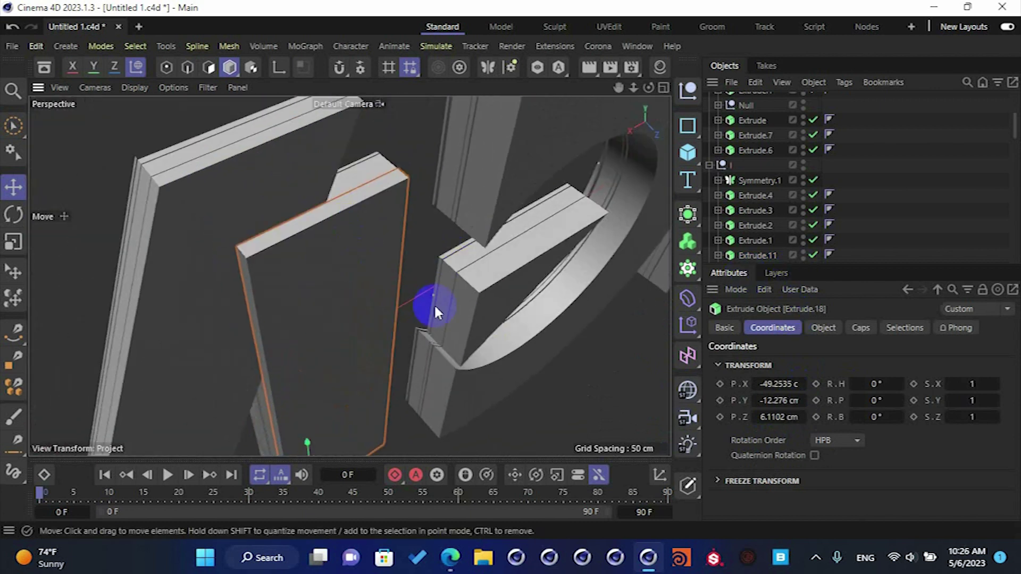
pyautogui.keyDown('alt'); pyautogui.moveTo(406, 236); pyautogui.dragTo(681, 210); pyautogui.keyUp('alt')
pyautogui.moveTo(754, 254); pyautogui.dragTo(776, 251)
pyautogui.click(824, 327)
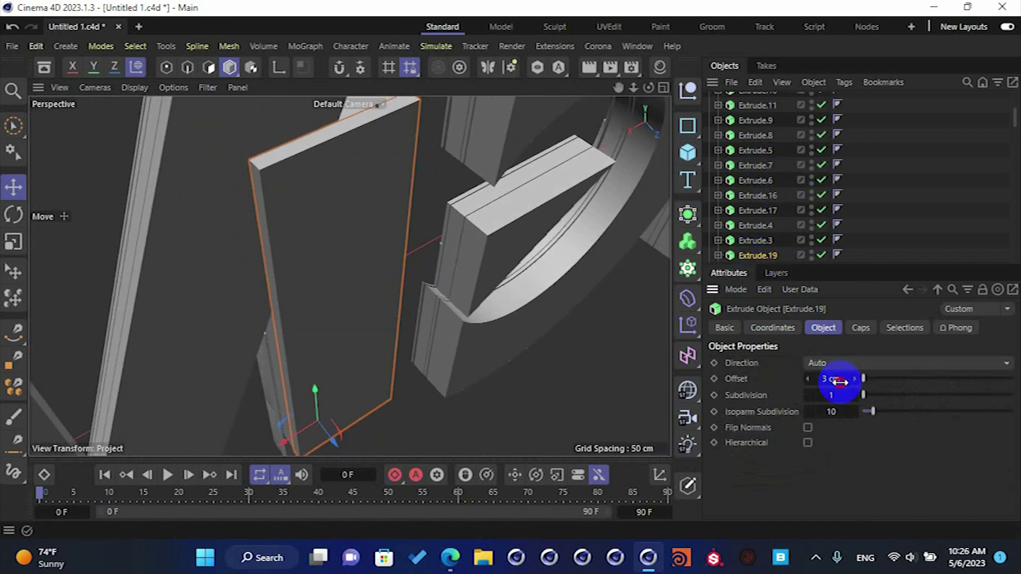
pyautogui.write('7')
pyautogui.press('Return')
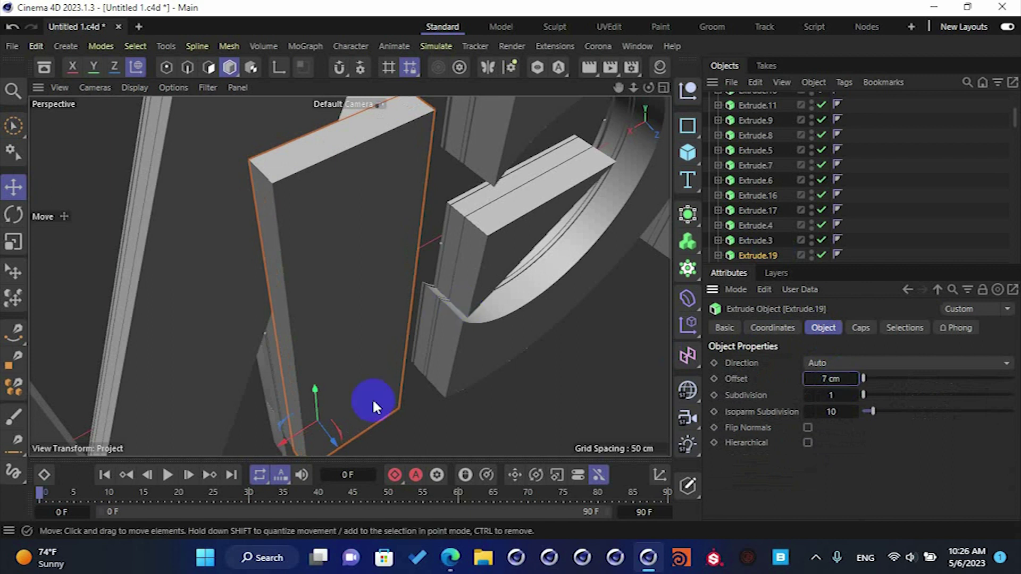
# - Move the N's copied stem layer Extrude.19 rearward along Z by about 3 cm, behind Extrude.18
pyautogui.moveTo(324, 423); pyautogui.dragTo(322, 442)
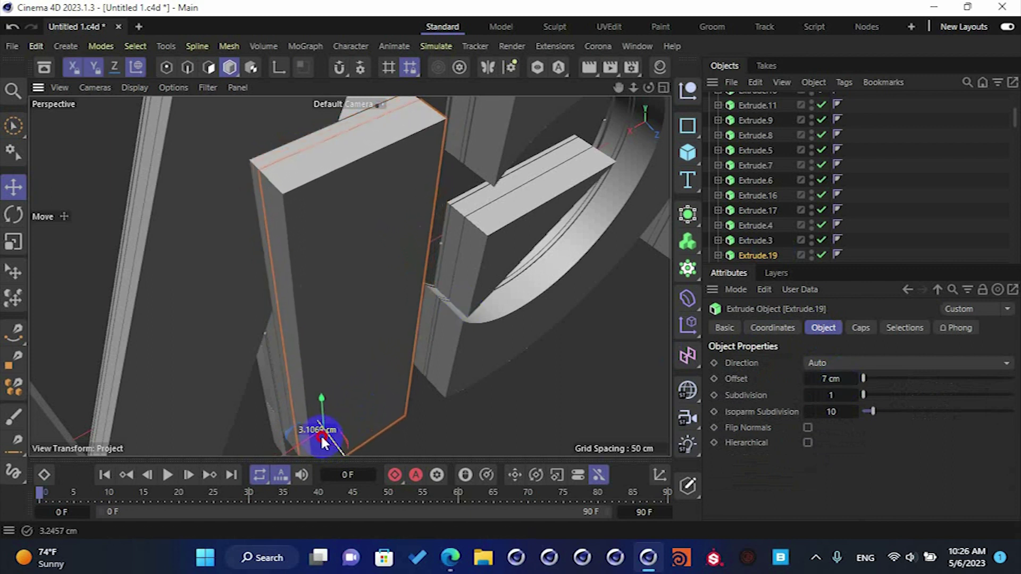
pyautogui.moveTo(323, 438); pyautogui.dragTo(321, 436)
pyautogui.click(475, 437)
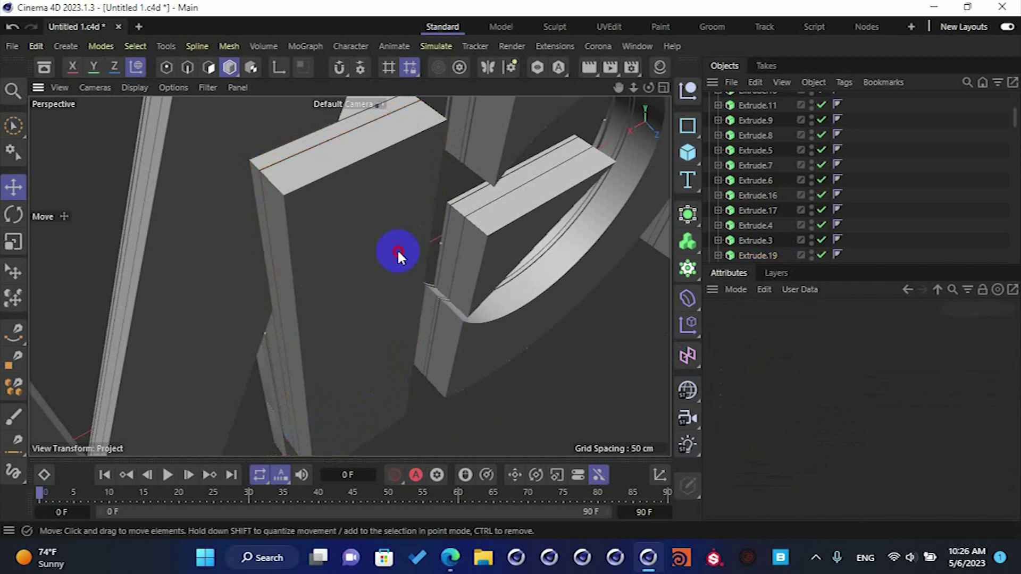
# - Select the four stacked layers of the N's stem beside the G and move them rearward along Z about 10.5 cm
pyautogui.keyDown('alt'); pyautogui.moveTo(397, 251); pyautogui.dragTo(451, 245); pyautogui.keyUp('alt')
pyautogui.keyDown('alt'); pyautogui.moveTo(346, 237); pyautogui.dragTo(242, 189); pyautogui.keyUp('alt')
pyautogui.click(270, 202)
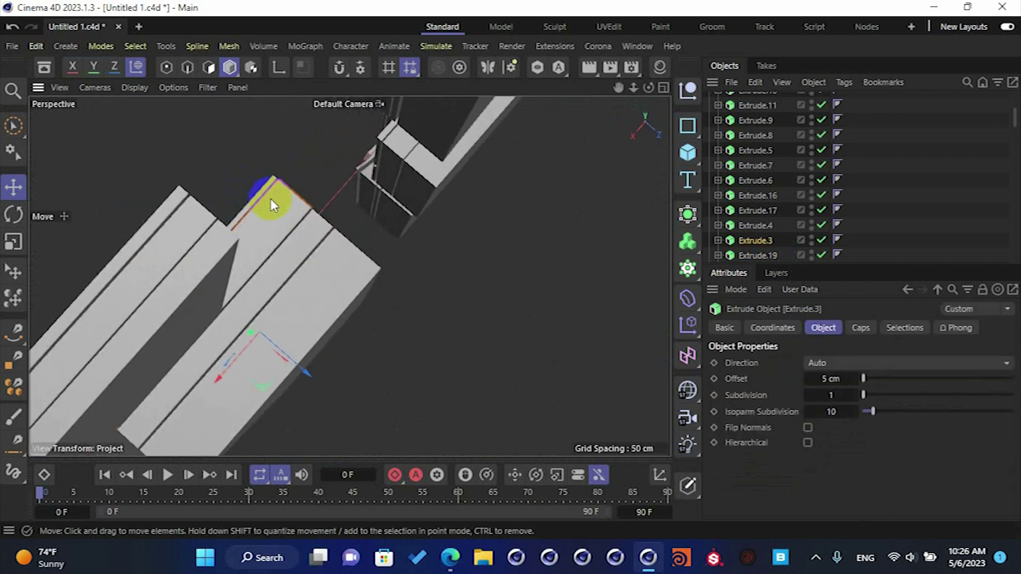
pyautogui.keyDown('shift'); pyautogui.click(265, 194); pyautogui.keyUp('shift')
pyautogui.keyDown('shift'); pyautogui.click(334, 254); pyautogui.keyUp('shift')
pyautogui.moveTo(304, 369); pyautogui.dragTo(340, 387)
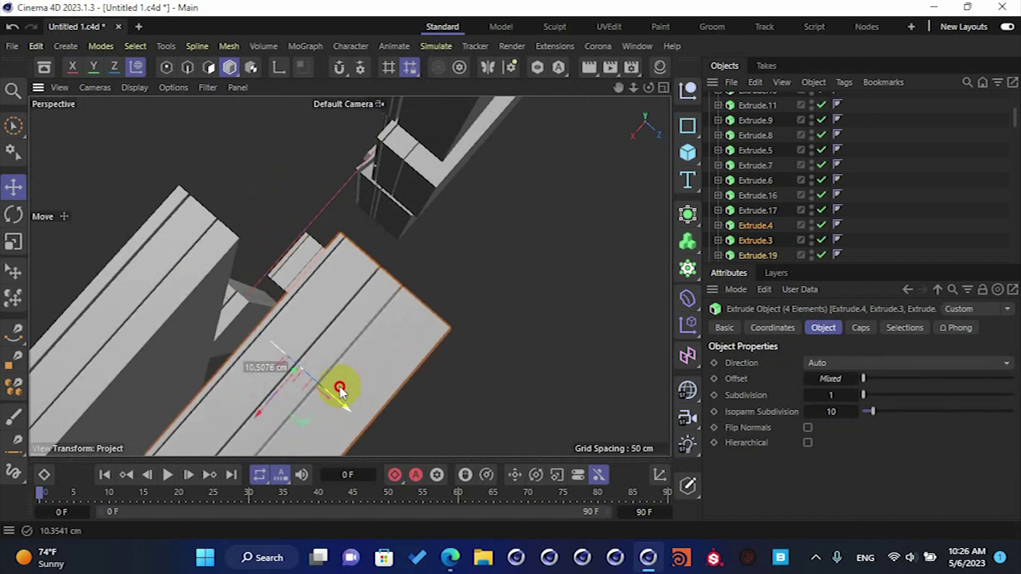
# - Shift the N stem's four selected layers slightly forward along Z in the Top view and return to Perspective
pyautogui.keyDown('alt'); pyautogui.moveTo(271, 334); pyautogui.dragTo(346, 312); pyautogui.keyUp('alt')
pyautogui.middleClick(491, 194)
pyautogui.middleClick(535, 162)
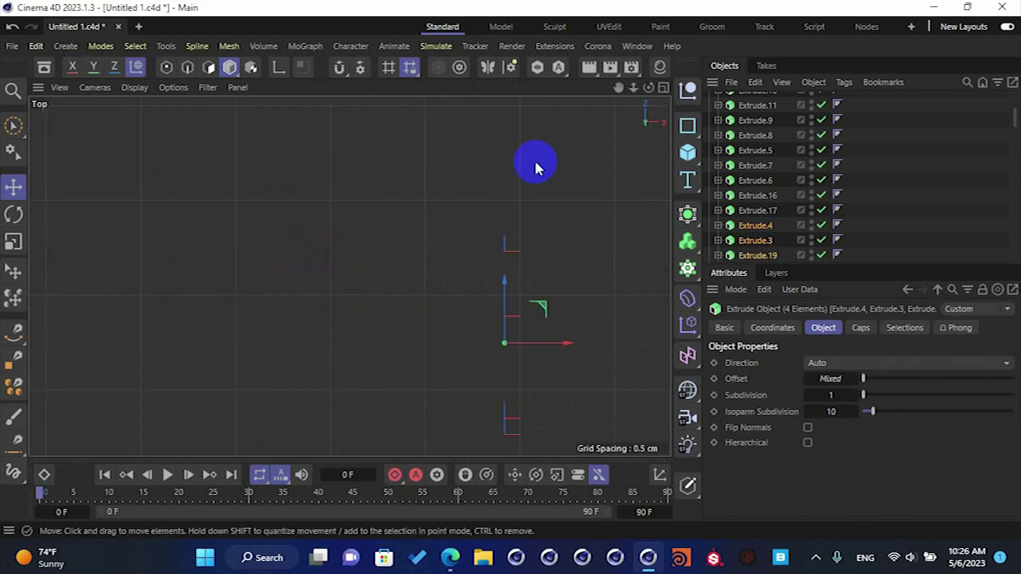
pyautogui.scroll(-3, 480, 206)
pyautogui.scroll(-2, 480, 209)
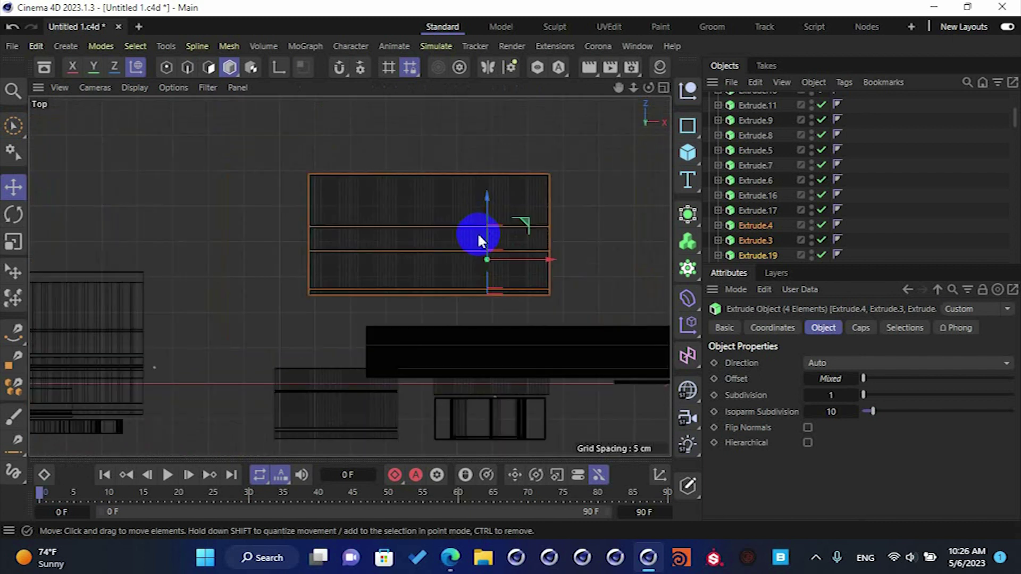
pyautogui.moveTo(485, 230); pyautogui.dragTo(485, 238)
pyautogui.middleClick(467, 285)
pyautogui.middleClick(241, 210)
pyautogui.scroll(-2, 288, 280)
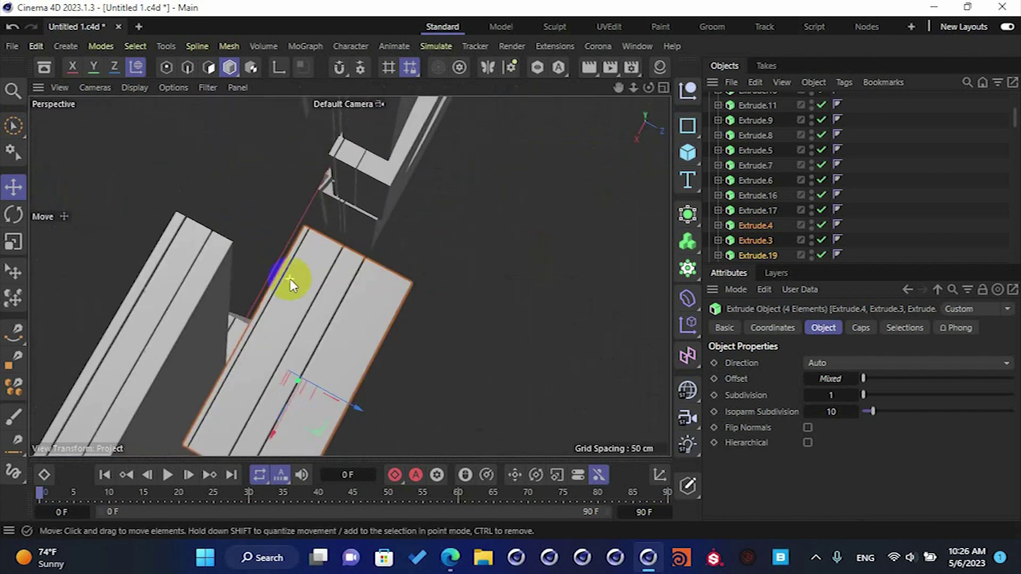
# - Select the rear layer of the N's diagonal, Extrude.17, and set its extrude offset to 10 cm
pyautogui.keyDown('alt'); pyautogui.moveTo(288, 282); pyautogui.dragTo(270, 330); pyautogui.keyUp('alt')
pyautogui.keyDown('alt'); pyautogui.moveTo(349, 276); pyautogui.dragTo(368, 202); pyautogui.keyUp('alt')
pyautogui.scroll(-2, 293, 234)
pyautogui.keyDown('alt'); pyautogui.moveTo(292, 235); pyautogui.dragTo(433, 226); pyautogui.keyUp('alt')
pyautogui.keyDown('alt'); pyautogui.moveTo(345, 207); pyautogui.dragTo(294, 268); pyautogui.keyUp('alt')
pyautogui.click(292, 270)
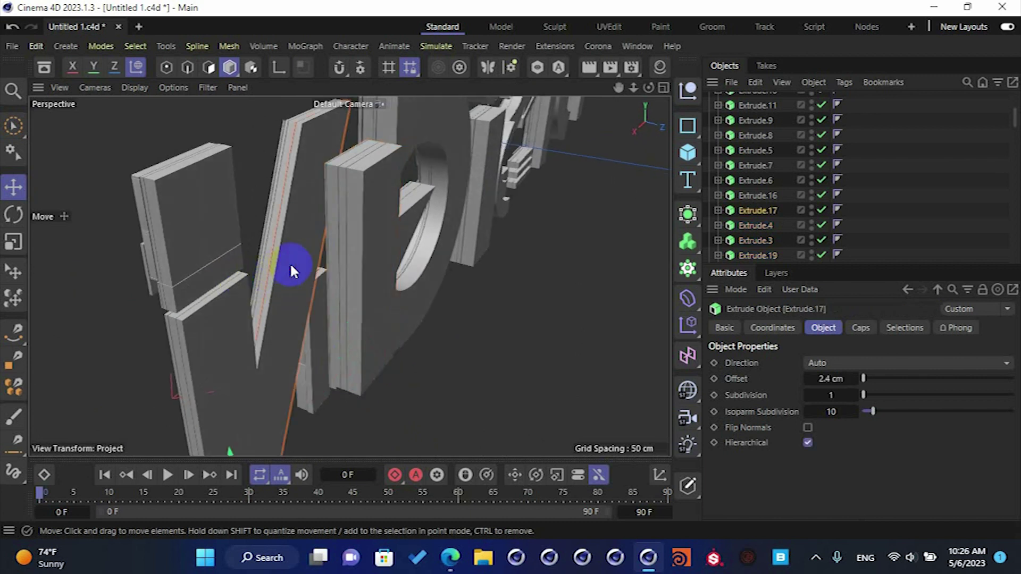
pyautogui.moveTo(413, 200)
pyautogui.keyDown('alt'); pyautogui.mouseDown()
pyautogui.moveTo(425, 202)
pyautogui.moveTo(414, 212)
pyautogui.mouseUp(); pyautogui.keyUp('alt')
pyautogui.scroll(4, 340, 168)
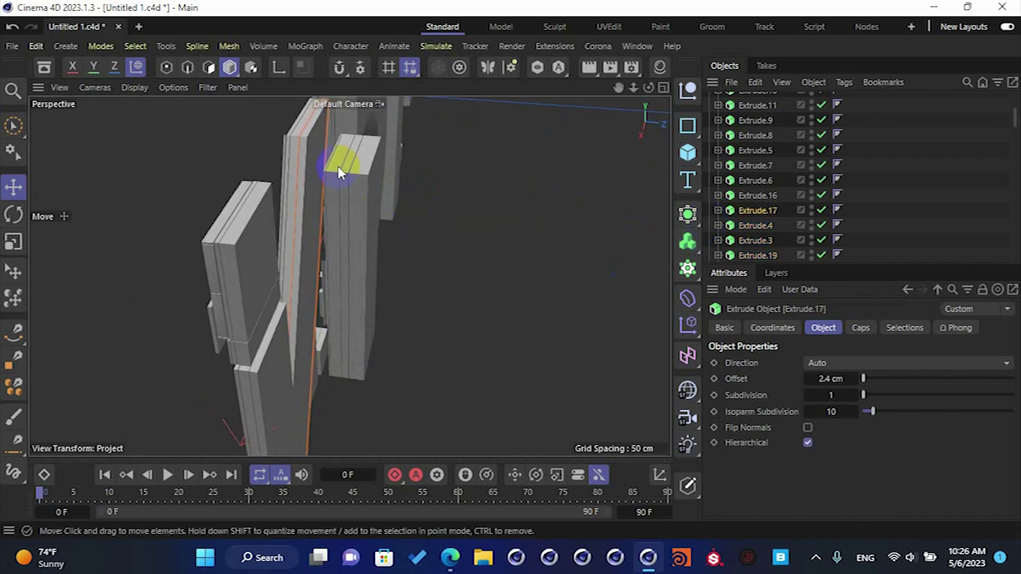
pyautogui.keyDown('alt'); pyautogui.moveTo(348, 161); pyautogui.dragTo(367, 201, button='middle'); pyautogui.keyUp('alt')
pyautogui.click(835, 380)
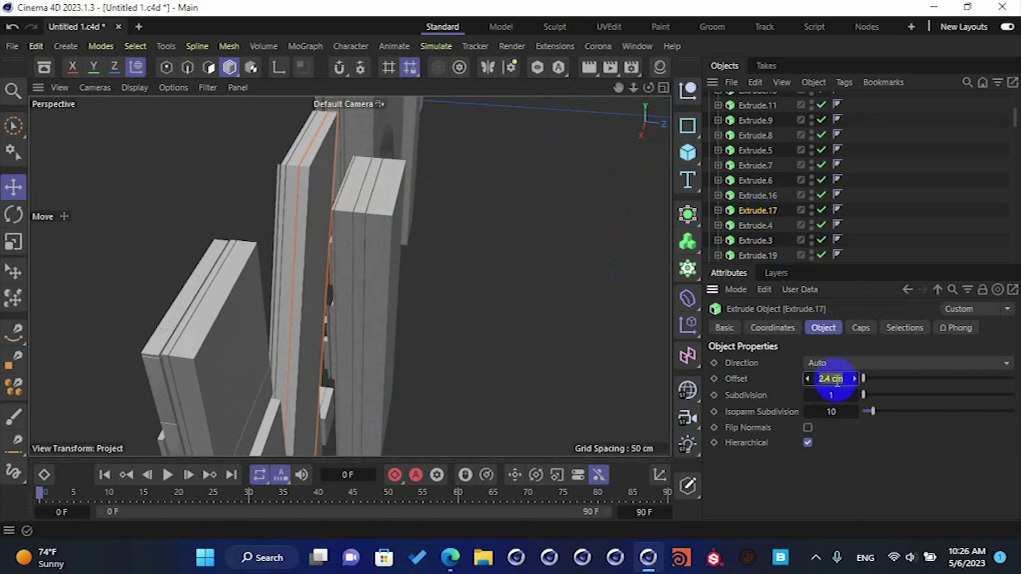
pyautogui.write('10')
pyautogui.press('Return')
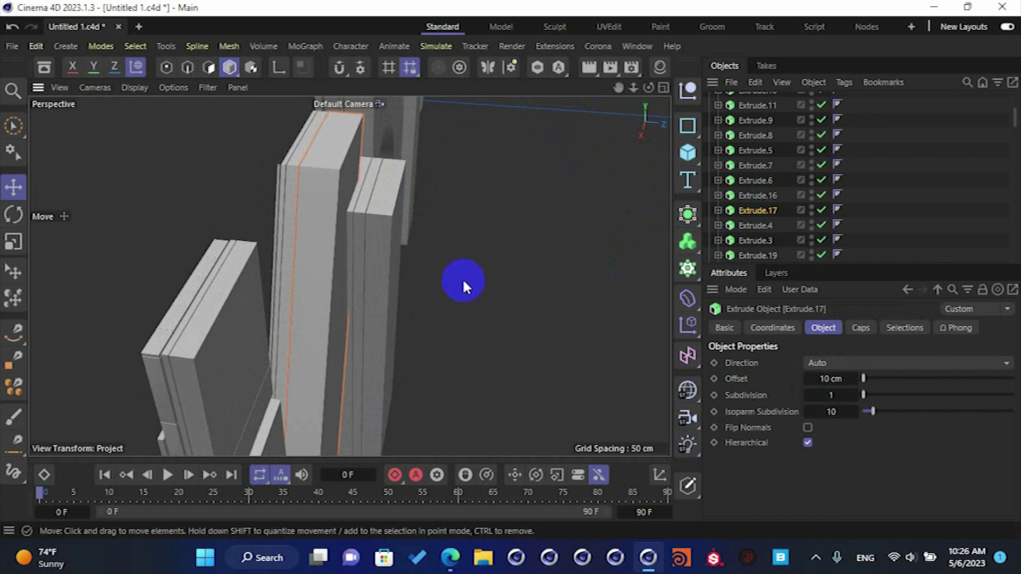
# - Shift the N's thickened diagonal layer, Extrude.17, rearward along Z to about 4.3 cm
pyautogui.keyDown('alt'); pyautogui.moveTo(462, 279); pyautogui.dragTo(474, 225); pyautogui.keyUp('alt')
pyautogui.click(773, 327)
pyautogui.click(804, 418)
pyautogui.keyDown('alt'); pyautogui.moveTo(334, 153); pyautogui.dragTo(349, 276, button='middle'); pyautogui.keyUp('alt')
pyautogui.keyDown('alt'); pyautogui.moveTo(318, 203); pyautogui.dragTo(372, 228); pyautogui.keyUp('alt')
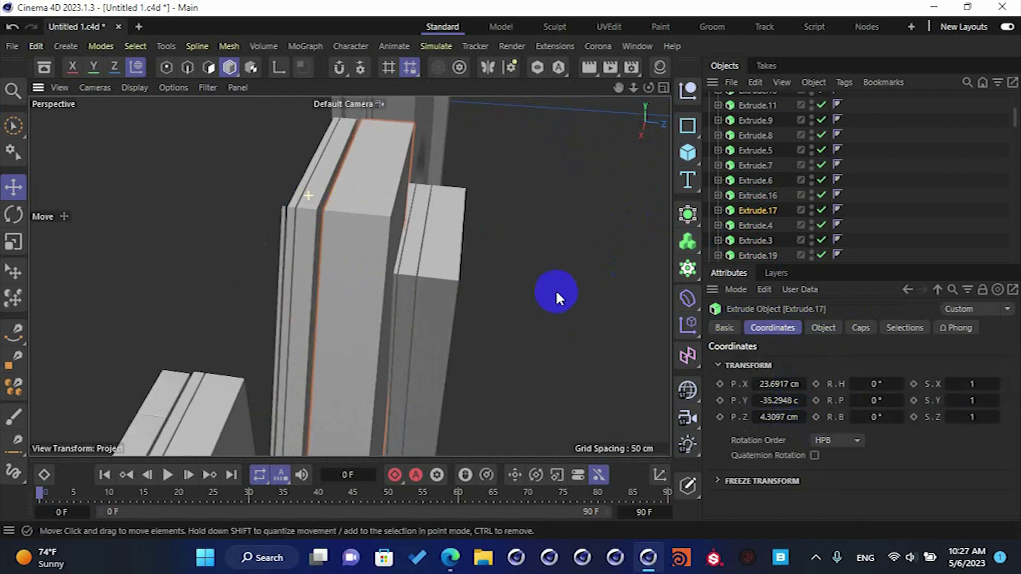
pyautogui.moveTo(755, 417); pyautogui.dragTo(756, 417)
pyautogui.click(560, 333)
# - Duplicate Extrude.16, the rear layer of the N's lower right stem, and increase the copy's extrude offset
pyautogui.keyDown('alt'); pyautogui.moveTo(560, 333); pyautogui.dragTo(325, 234); pyautogui.keyUp('alt')
pyautogui.keyDown('alt'); pyautogui.moveTo(433, 307); pyautogui.dragTo(467, 143); pyautogui.keyUp('alt')
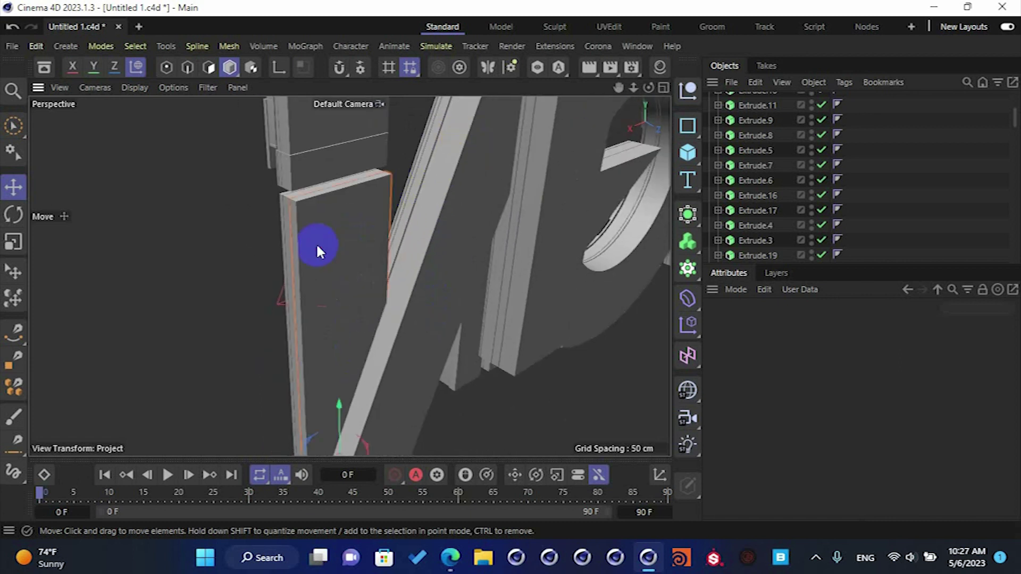
pyautogui.click(755, 196)
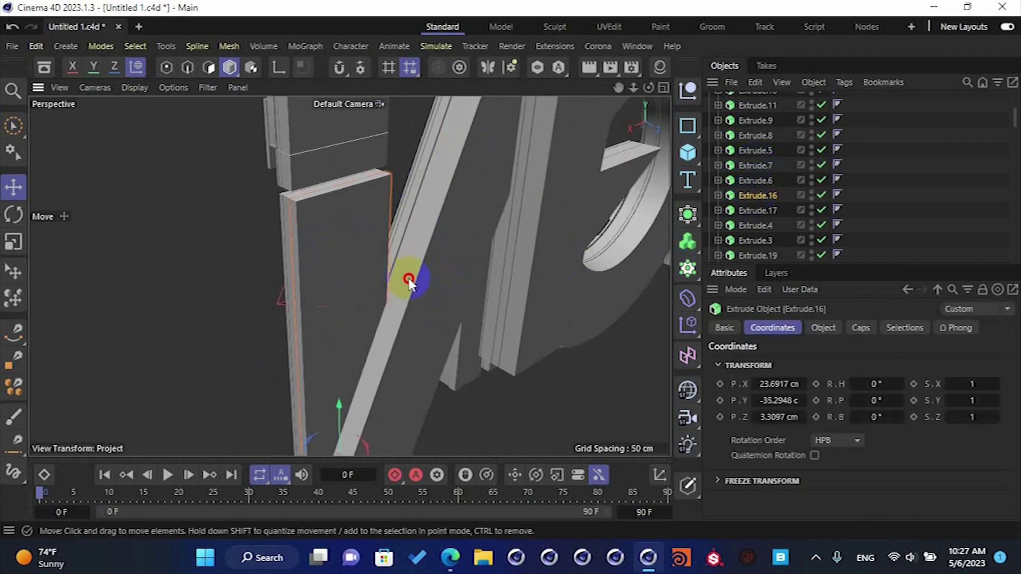
pyautogui.keyDown('alt'); pyautogui.moveTo(410, 280); pyautogui.dragTo(438, 277); pyautogui.keyUp('alt')
pyautogui.keyDown('ctrl'); pyautogui.moveTo(743, 197); pyautogui.dragTo(760, 191); pyautogui.keyUp('ctrl')
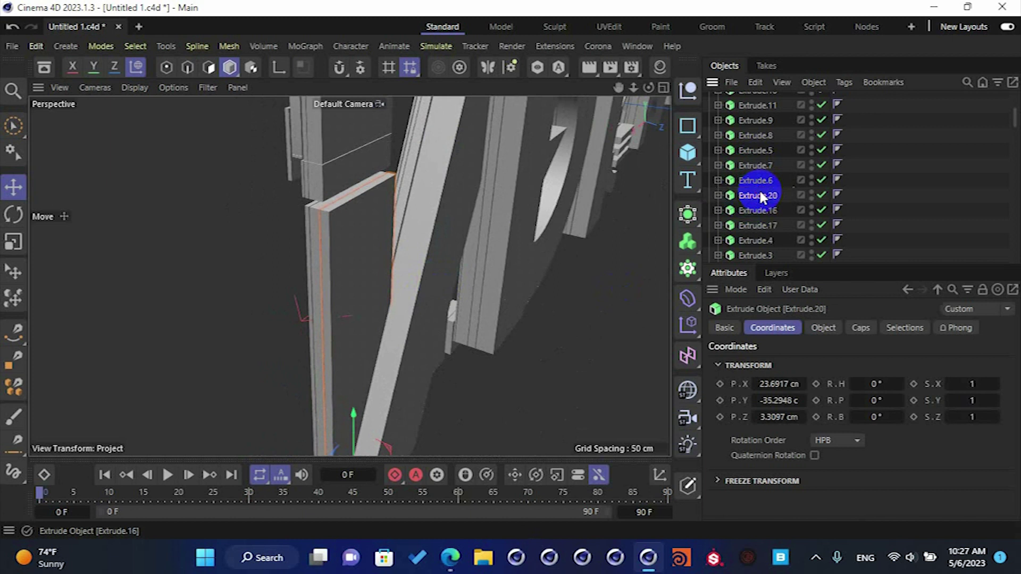
pyautogui.click(829, 331)
pyautogui.click(825, 329)
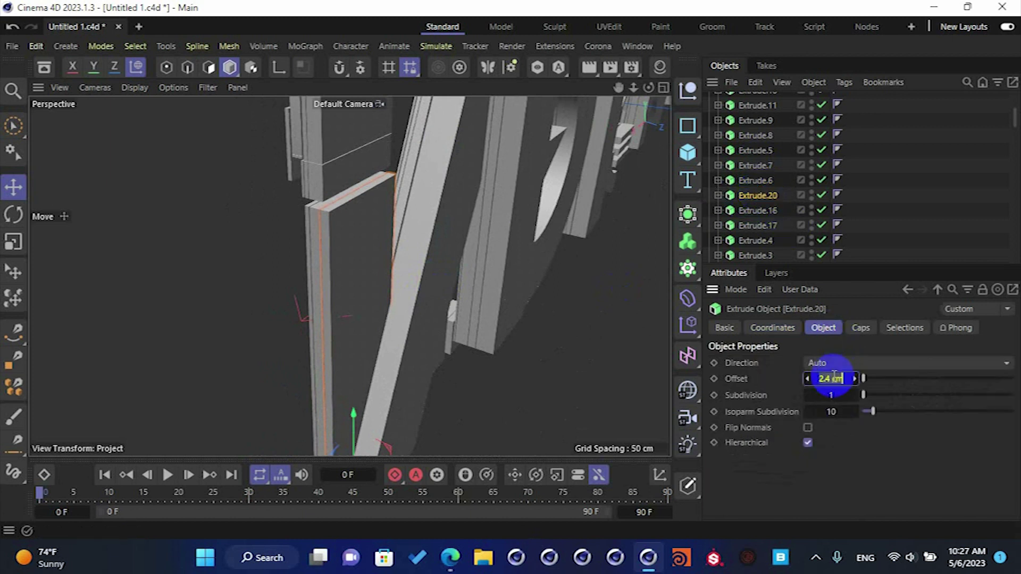
pyautogui.moveTo(833, 378); pyautogui.dragTo(832, 377)
# - Set the Z position of the N's copied lower right stem layer to 6.4097 cm and save the project
pyautogui.click(783, 331)
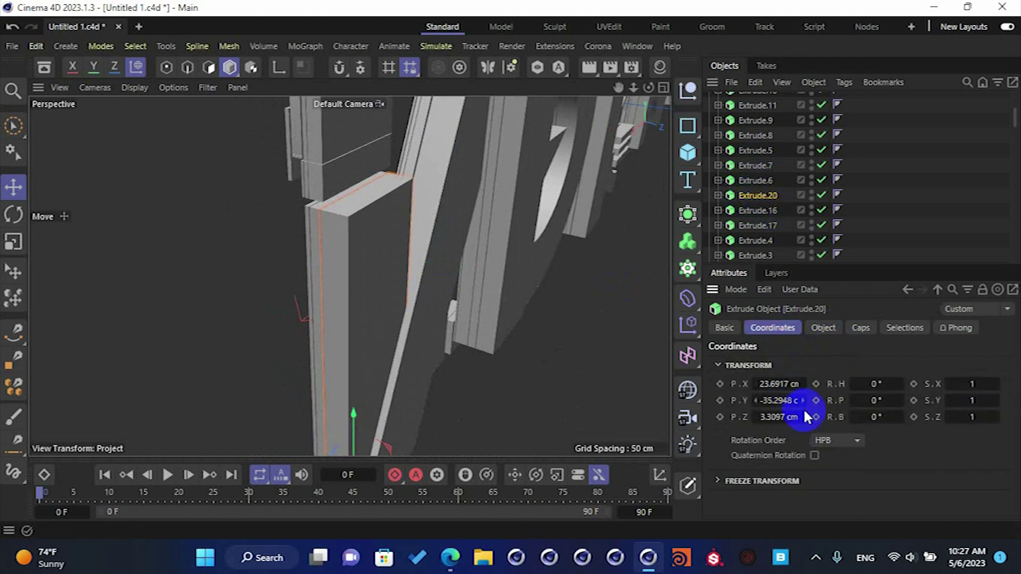
pyautogui.click(804, 417)
pyautogui.click(803, 417)
pyautogui.click(804, 417)
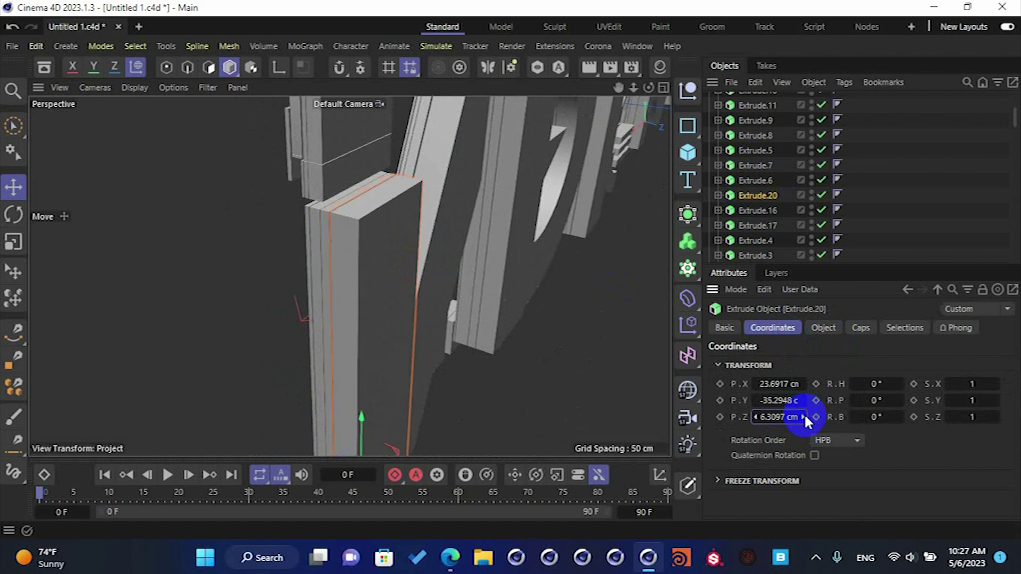
pyautogui.click(804, 417)
pyautogui.keyDown('alt'); pyautogui.moveTo(408, 259); pyautogui.dragTo(309, 332); pyautogui.keyUp('alt')
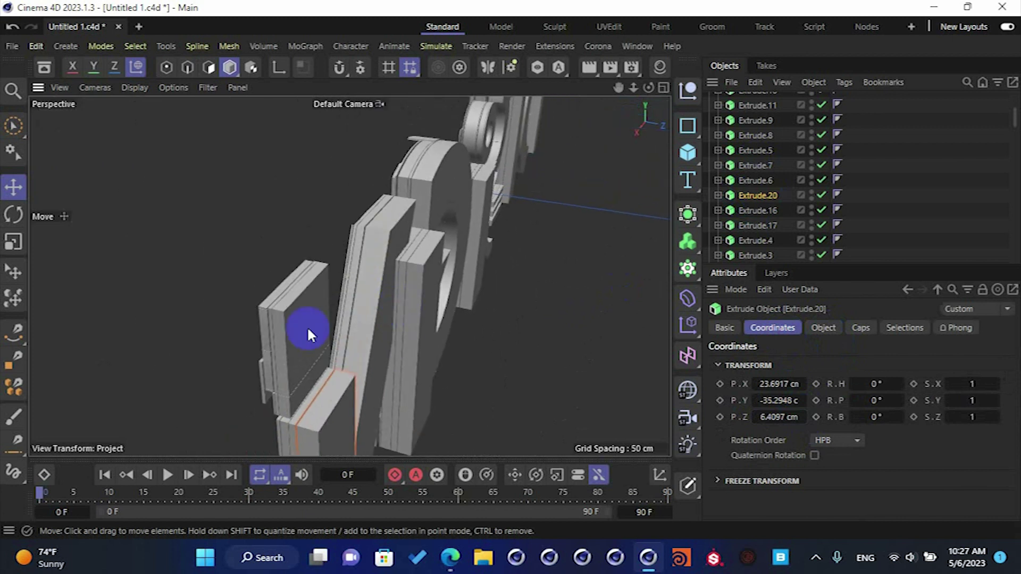
pyautogui.keyDown('alt'); pyautogui.moveTo(325, 376); pyautogui.dragTo(427, 290); pyautogui.keyUp('alt')
pyautogui.keyDown('alt'); pyautogui.moveTo(521, 257); pyautogui.dragTo(414, 236); pyautogui.keyUp('alt')
pyautogui.hotkey('ctrl', 's')
# - Duplicate Extrude.10, the rear layer of the N's upper right stem, and set the copy's offset to 8 cm
pyautogui.click(384, 226)
pyautogui.scroll(1, 776, 167)
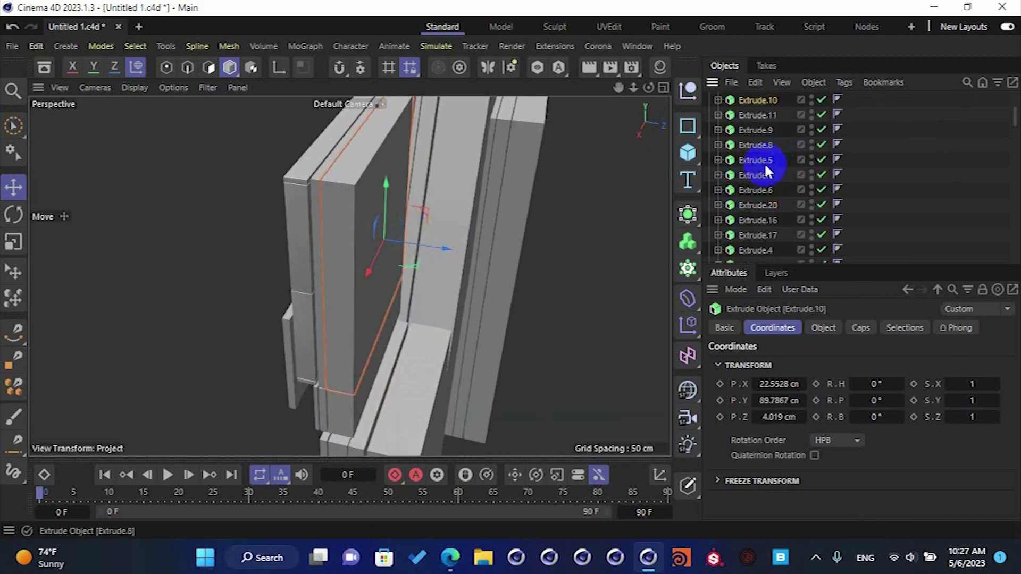
pyautogui.scroll(4, 767, 171)
pyautogui.moveTo(762, 220); pyautogui.dragTo(767, 224)
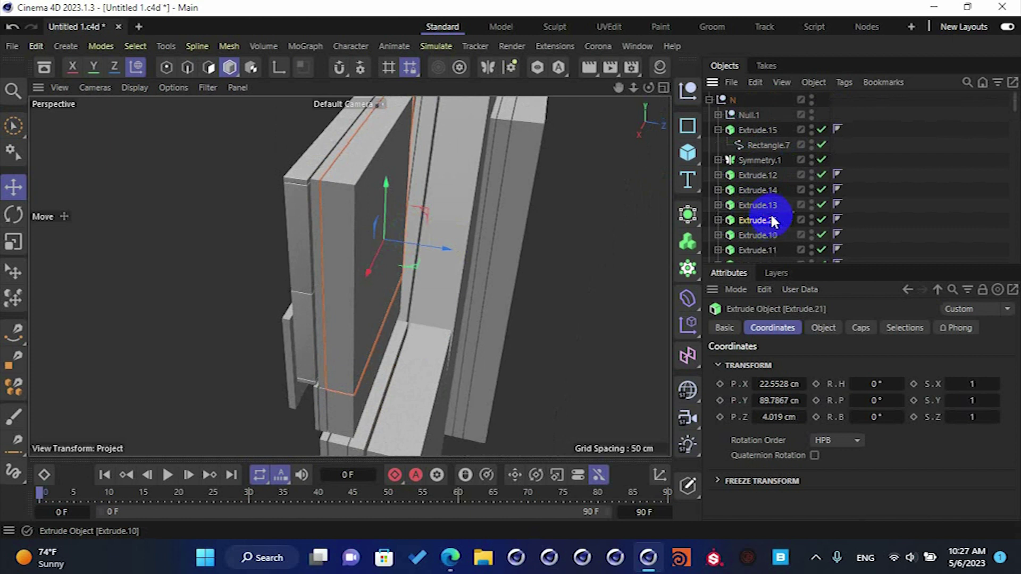
pyautogui.click(824, 328)
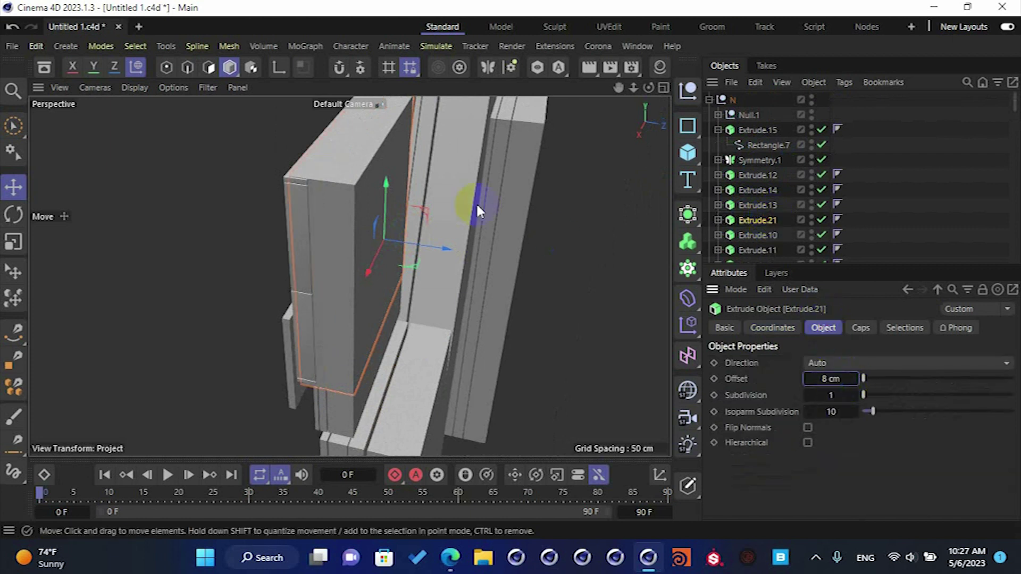
# - Move the N's copied upper right stem layer rearward along Z to about 12.5 cm, behind Extrude.10
pyautogui.moveTo(434, 250); pyautogui.dragTo(489, 254)
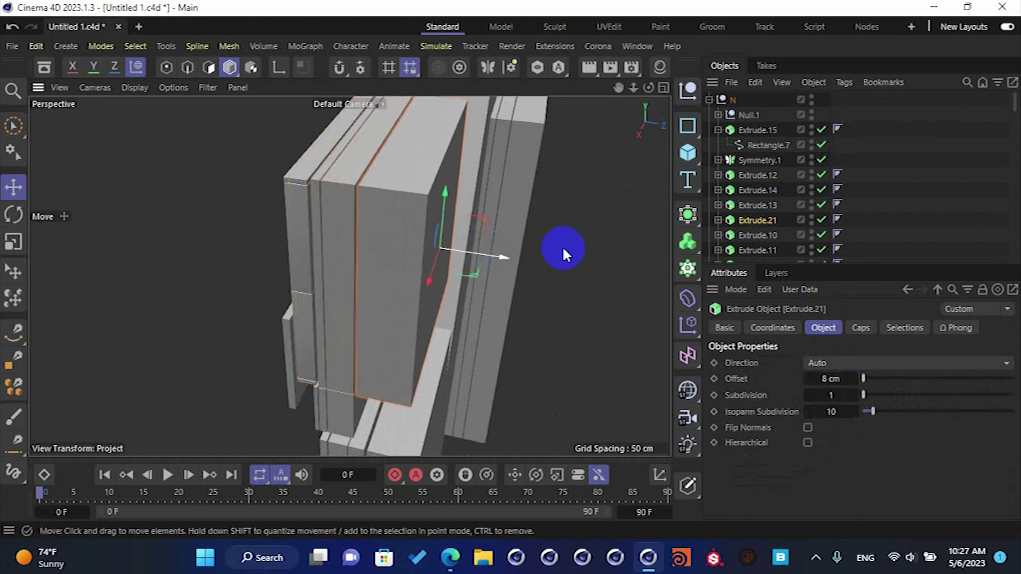
pyautogui.click(563, 246)
pyautogui.keyDown('alt'); pyautogui.moveTo(425, 269); pyautogui.dragTo(430, 242); pyautogui.keyUp('alt')
pyautogui.click(429, 242)
pyautogui.click(772, 328)
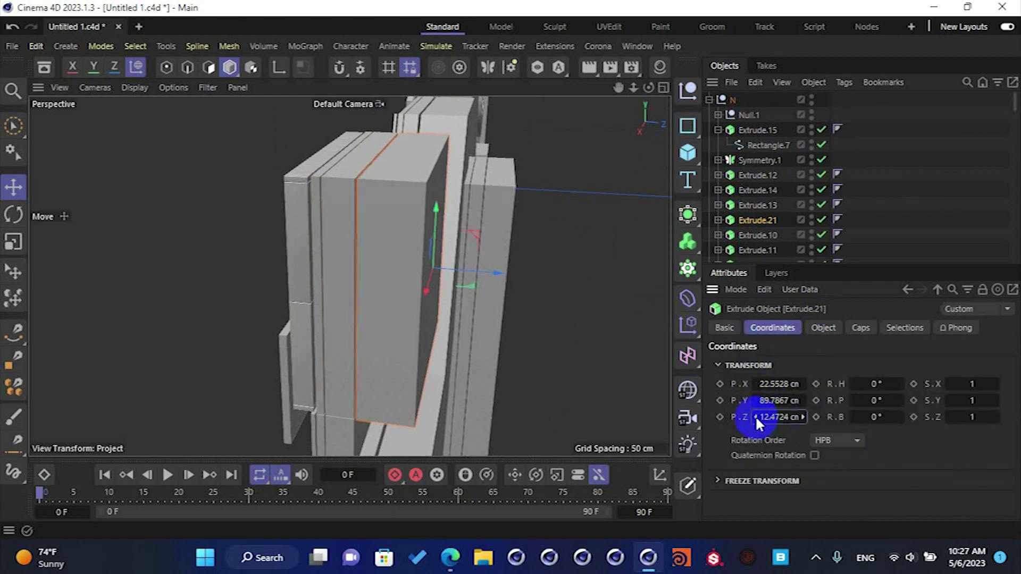
pyautogui.click(544, 340)
# - Duplicate Extrude.11, the small block under the N's upper right stem, and set the copy's offset to 6 cm
pyautogui.keyDown('alt'); pyautogui.moveTo(544, 340); pyautogui.dragTo(564, 225); pyautogui.keyUp('alt')
pyautogui.keyDown('alt'); pyautogui.moveTo(451, 288); pyautogui.dragTo(365, 247); pyautogui.keyUp('alt')
pyautogui.click(321, 249)
pyautogui.moveTo(300, 247)
pyautogui.keyDown('alt'); pyautogui.mouseDown()
pyautogui.moveTo(394, 262)
pyautogui.moveTo(364, 261)
pyautogui.mouseUp(); pyautogui.keyUp('alt')
pyautogui.click(757, 251)
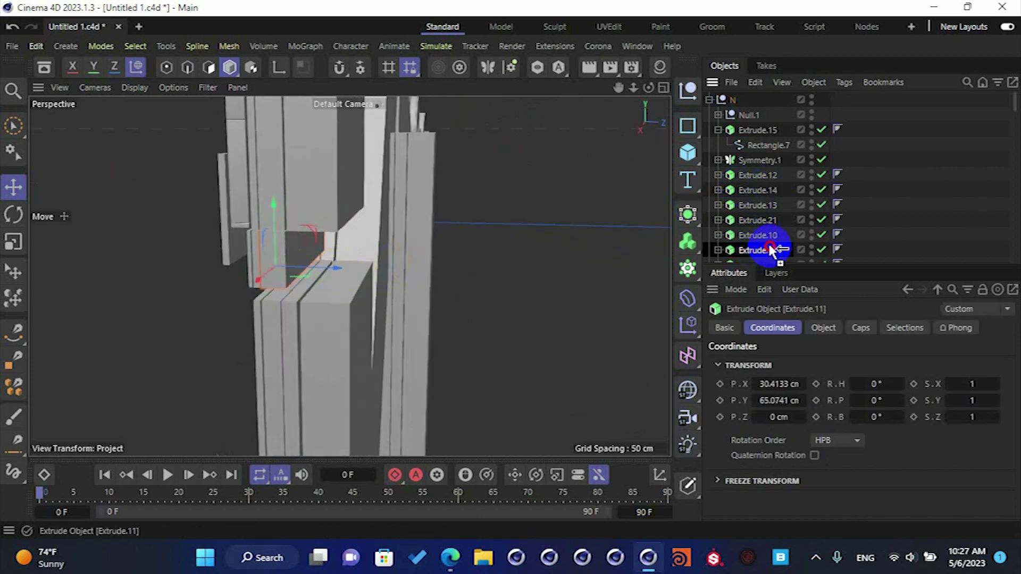
pyautogui.click(824, 328)
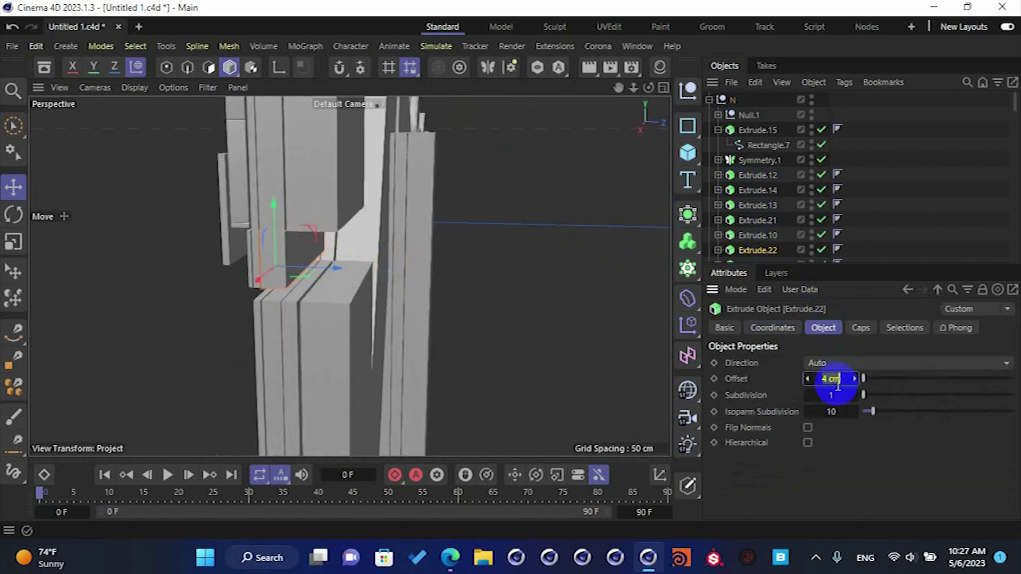
# - Move the copied small block rearward along Z and fine-tune its position just behind Extrude.11
pyautogui.moveTo(337, 267); pyautogui.dragTo(358, 267)
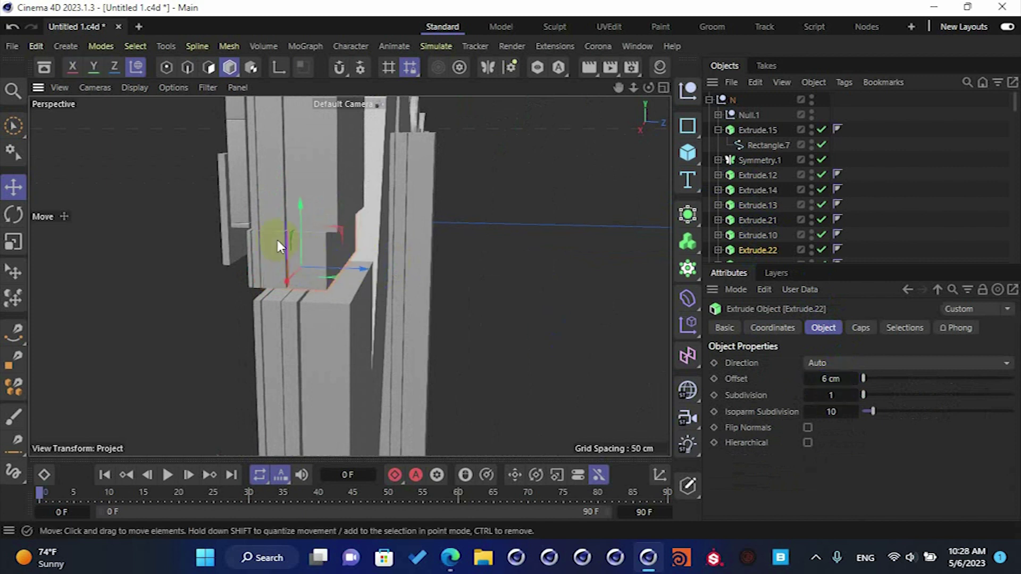
pyautogui.scroll(8, 277, 238)
pyautogui.keyDown('alt'); pyautogui.moveTo(292, 240); pyautogui.dragTo(329, 238); pyautogui.keyUp('alt')
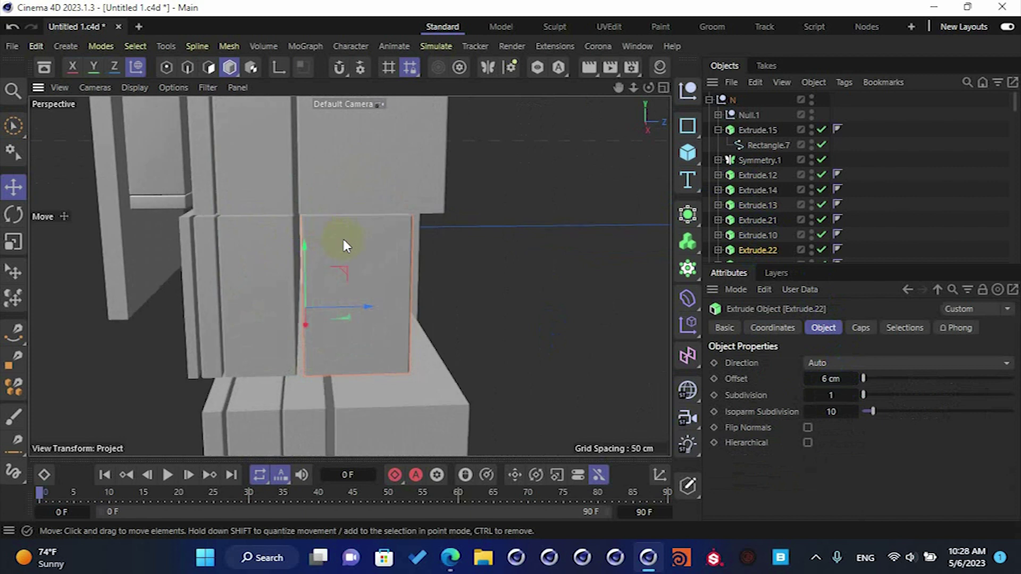
pyautogui.click(771, 328)
pyautogui.click(803, 416)
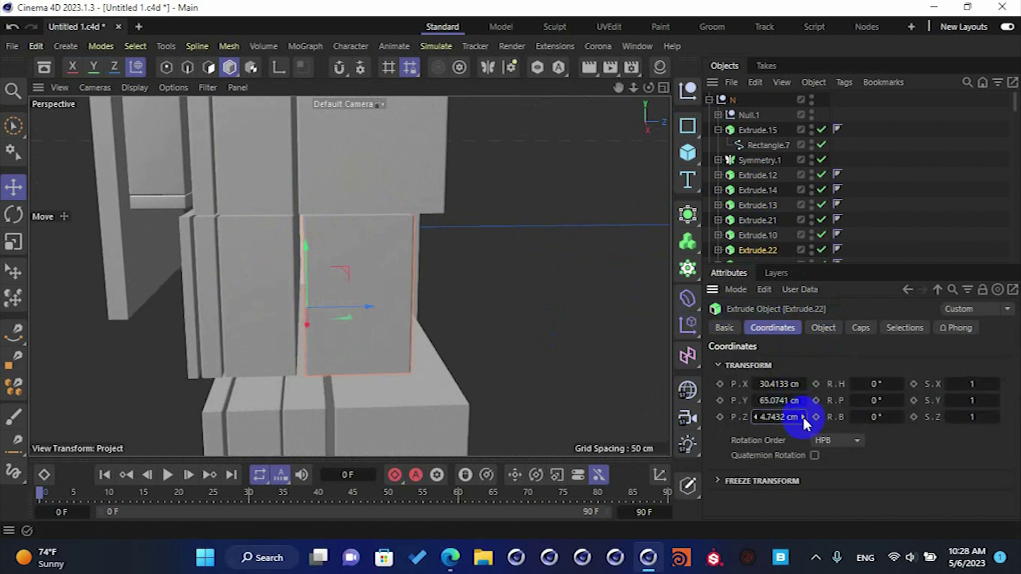
pyautogui.click(756, 417)
pyautogui.click(573, 325)
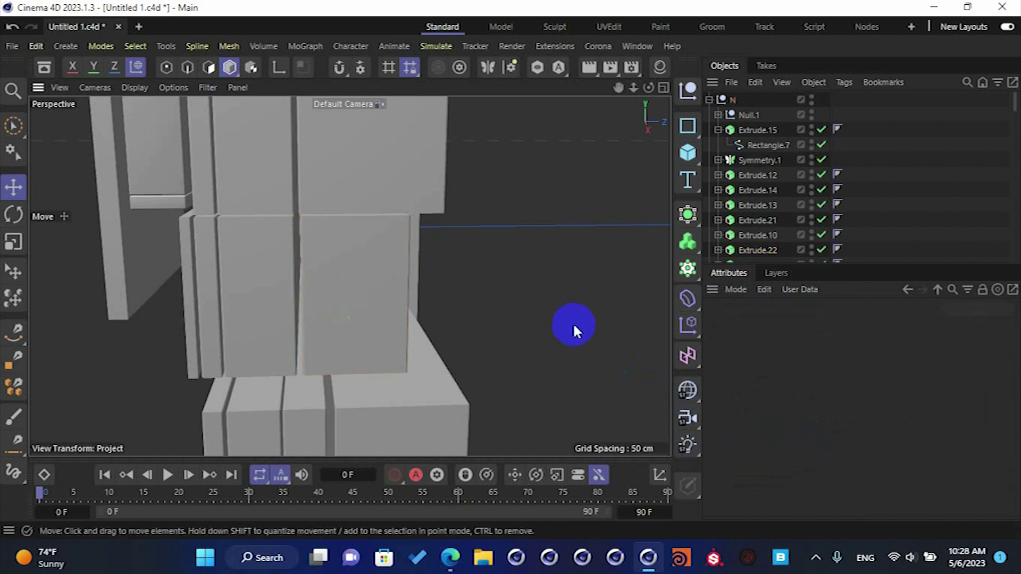
# - Select the four stacked layers of the N's stem beside the G and move them rearward along Z in the Top view
pyautogui.scroll(-3, 574, 325)
pyautogui.keyDown('alt'); pyautogui.moveTo(574, 325); pyautogui.dragTo(408, 200); pyautogui.keyUp('alt')
pyautogui.scroll(-3, 499, 301)
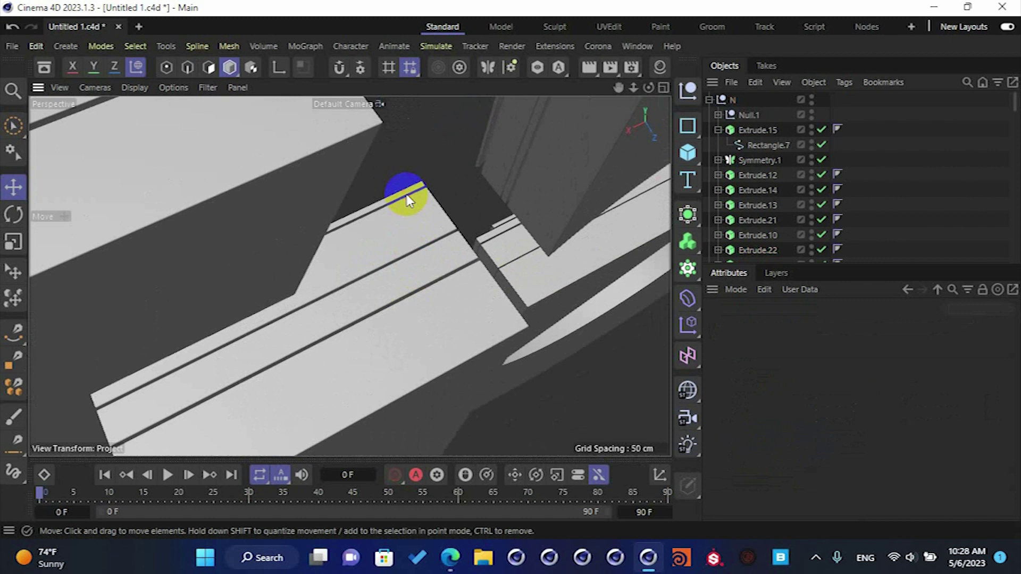
pyautogui.click(407, 198)
pyautogui.keyDown('shift'); pyautogui.click(467, 290); pyautogui.keyUp('shift')
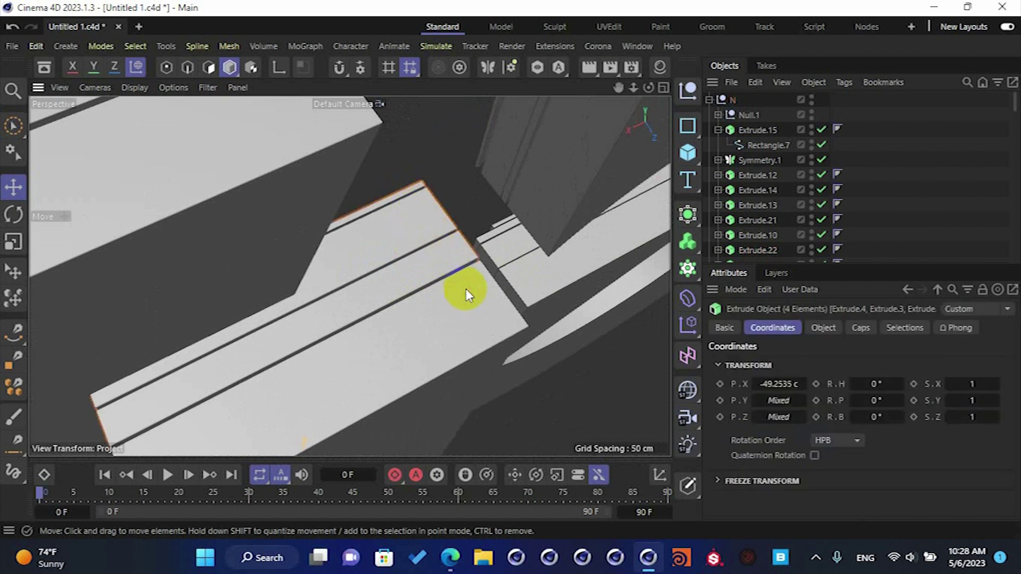
pyautogui.middleClick(467, 290)
pyautogui.middleClick(490, 226)
pyautogui.press('s')
pyautogui.scroll(-5, 470, 260)
pyautogui.moveTo(489, 290); pyautogui.dragTo(521, 156)
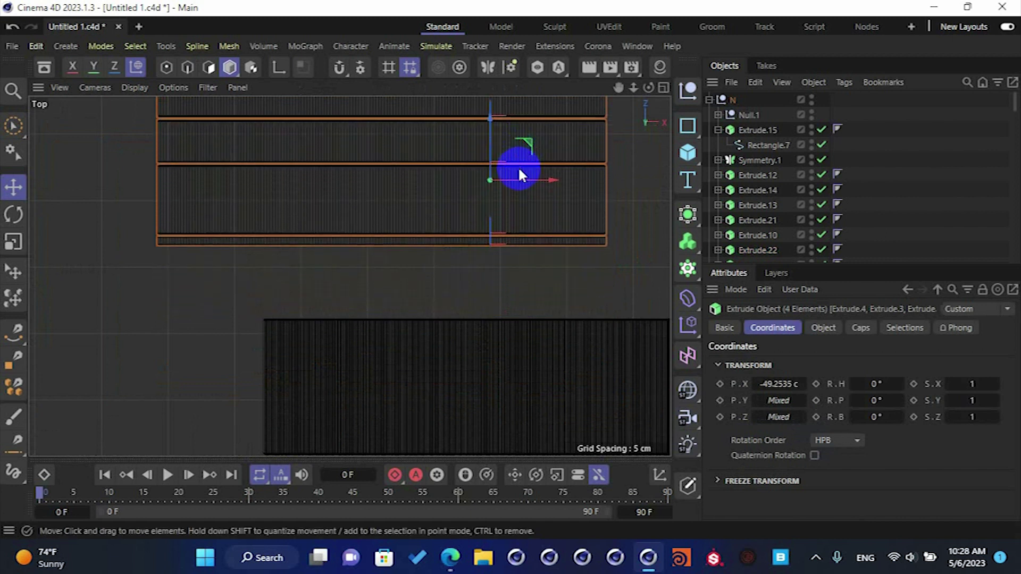
# - Examine the depth of the N's moved stem layers in the Perspective and Right views
pyautogui.middleClick(518, 166)
pyautogui.middleClick(260, 210)
pyautogui.press('s')
pyautogui.scroll(-5, 261, 209)
pyautogui.keyDown('alt'); pyautogui.moveTo(247, 277); pyautogui.dragTo(396, 206); pyautogui.keyUp('alt')
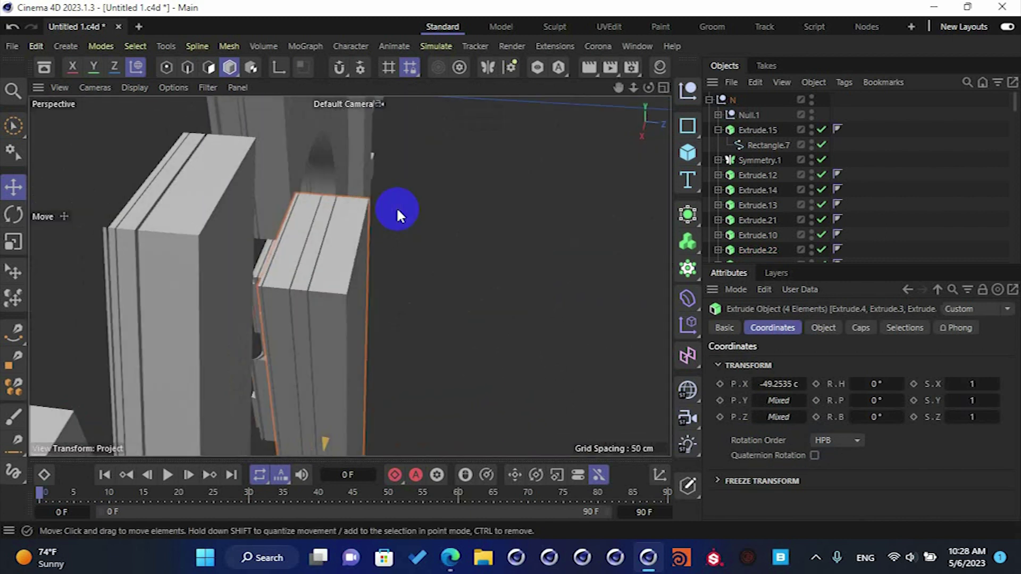
pyautogui.middleClick(397, 207)
pyautogui.middleClick(269, 301)
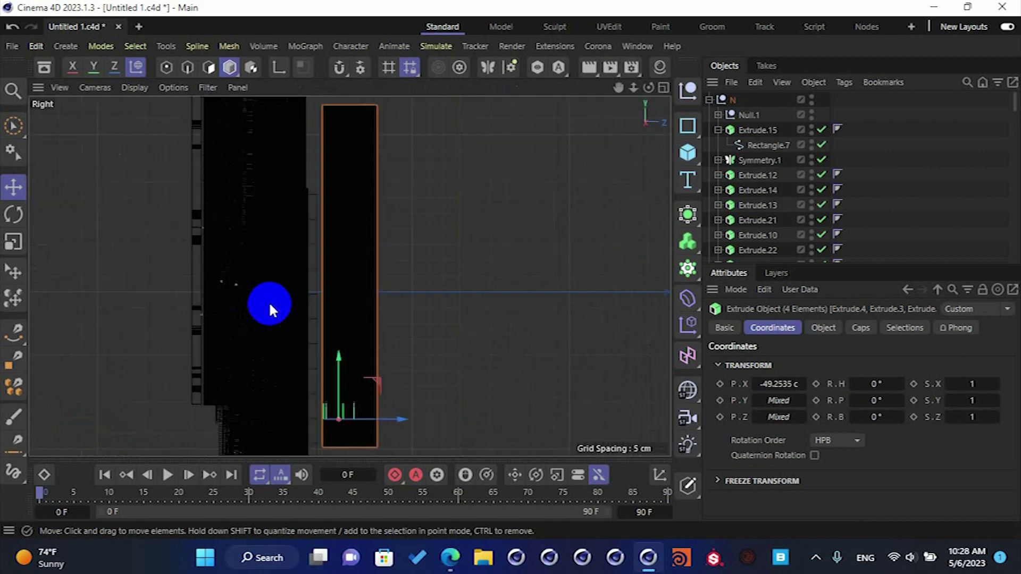
pyautogui.click(392, 273)
pyautogui.scroll(-2, 333, 290)
pyautogui.middleClick(383, 292)
pyautogui.middleClick(275, 246)
pyautogui.keyDown('alt'); pyautogui.moveTo(276, 245); pyautogui.dragTo(408, 209); pyautogui.keyUp('alt')
pyautogui.scroll(-5, 405, 202)
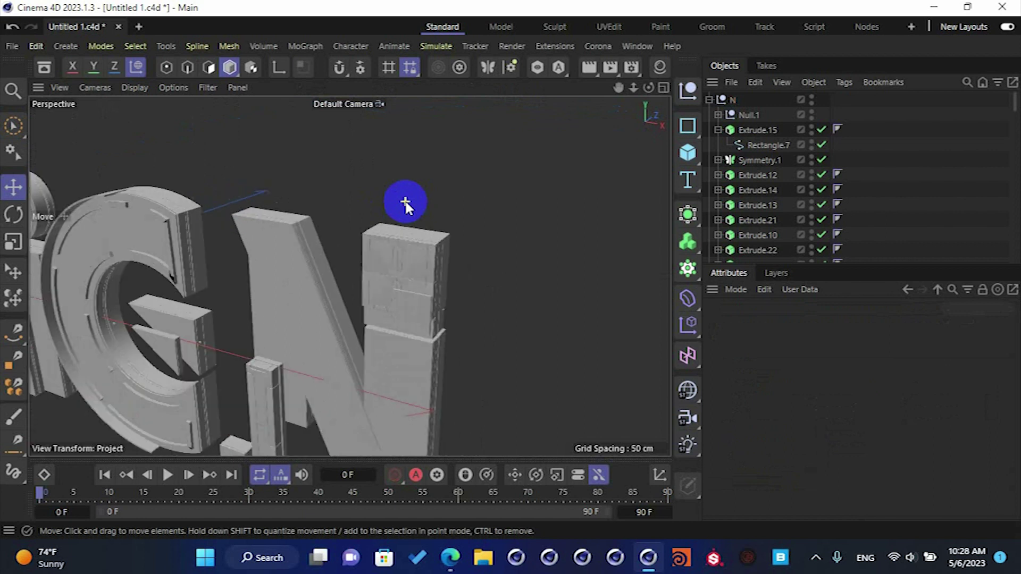
# - Set the height of the Rectangle profile inside the G's outer Sweep band to 32 cm
pyautogui.keyDown('alt'); pyautogui.moveTo(345, 240); pyautogui.dragTo(500, 230); pyautogui.keyUp('alt')
pyautogui.scroll(5, 404, 240)
pyautogui.scroll(-3, 403, 239)
pyautogui.click(500, 231)
pyautogui.scroll(-2, 771, 216)
pyautogui.click(718, 165)
pyautogui.click(760, 180)
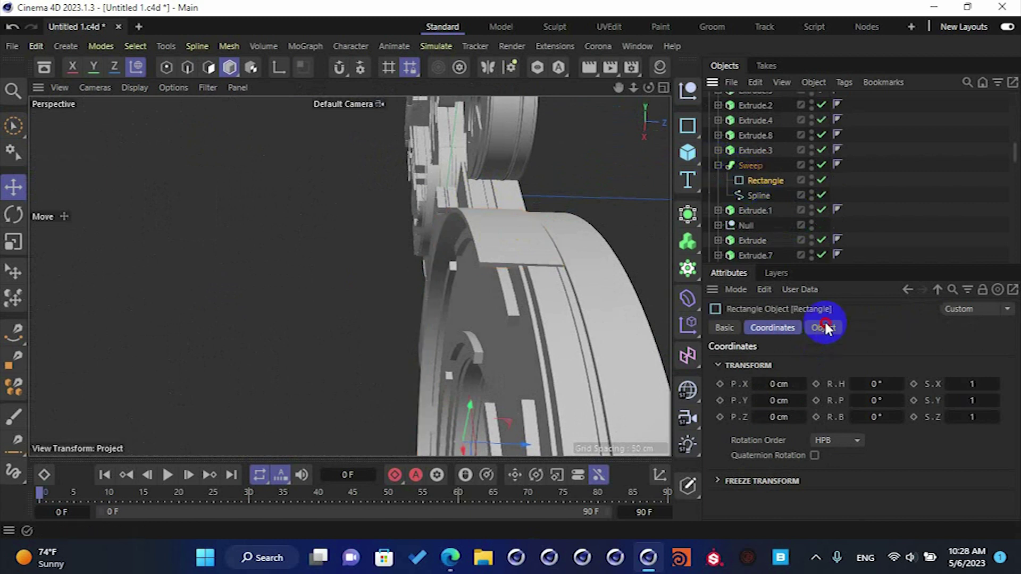
pyautogui.click(826, 324)
pyautogui.click(851, 379)
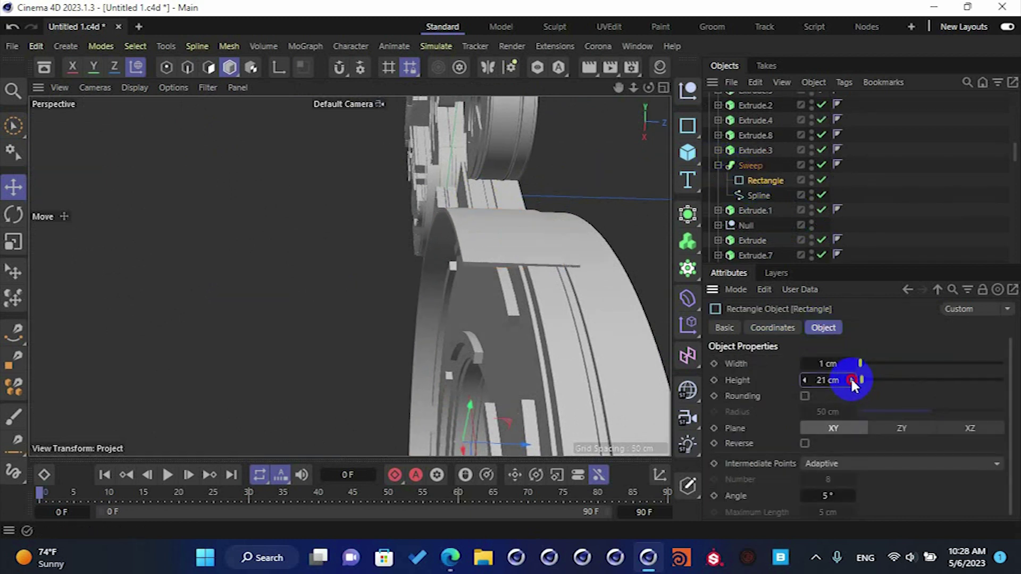
# - Move the G's Sweep band slightly rearward along Z to about -3.98 cm
pyautogui.click(750, 165)
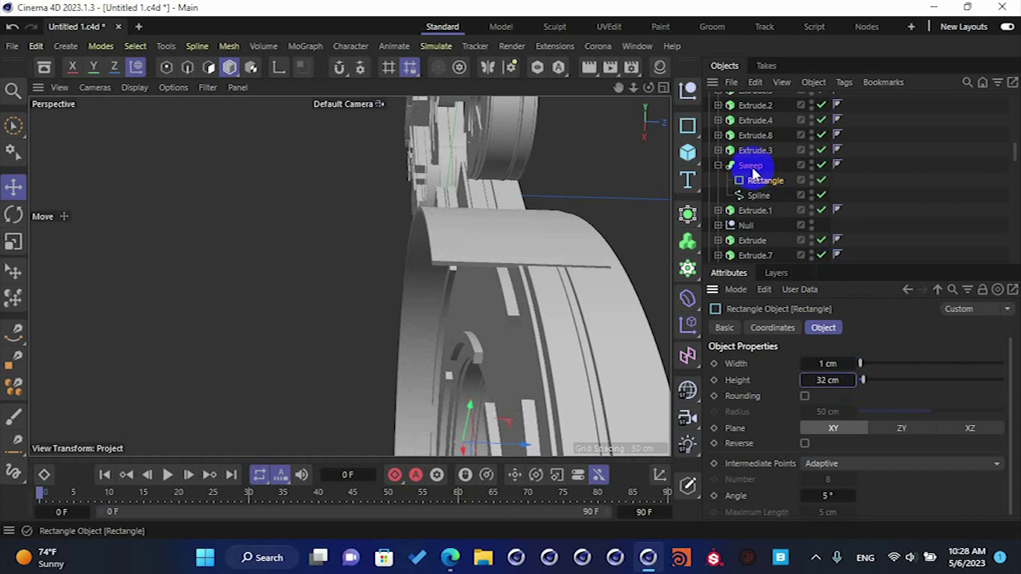
pyautogui.moveTo(519, 439); pyautogui.dragTo(524, 443)
pyautogui.click(787, 328)
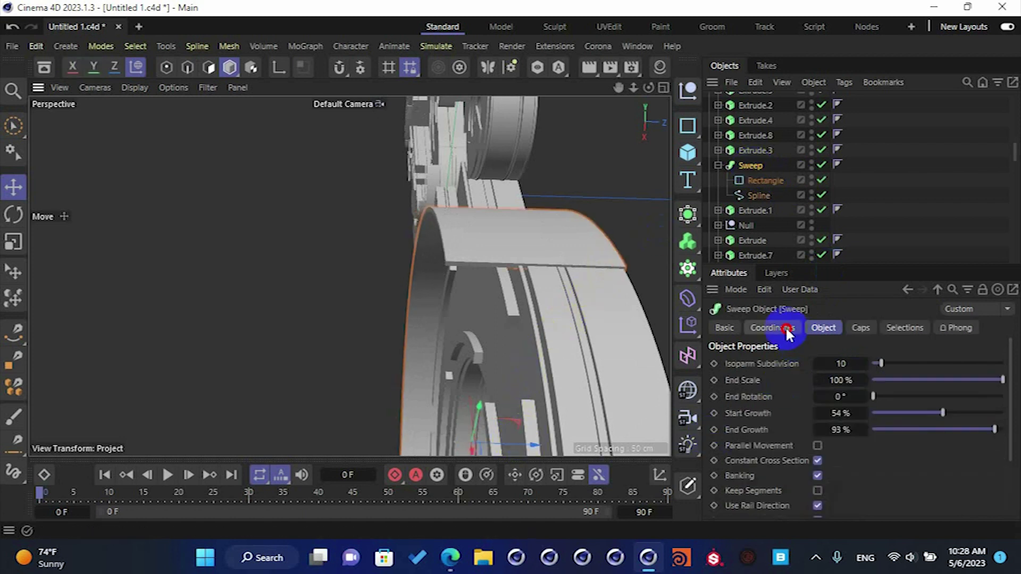
pyautogui.click(756, 418)
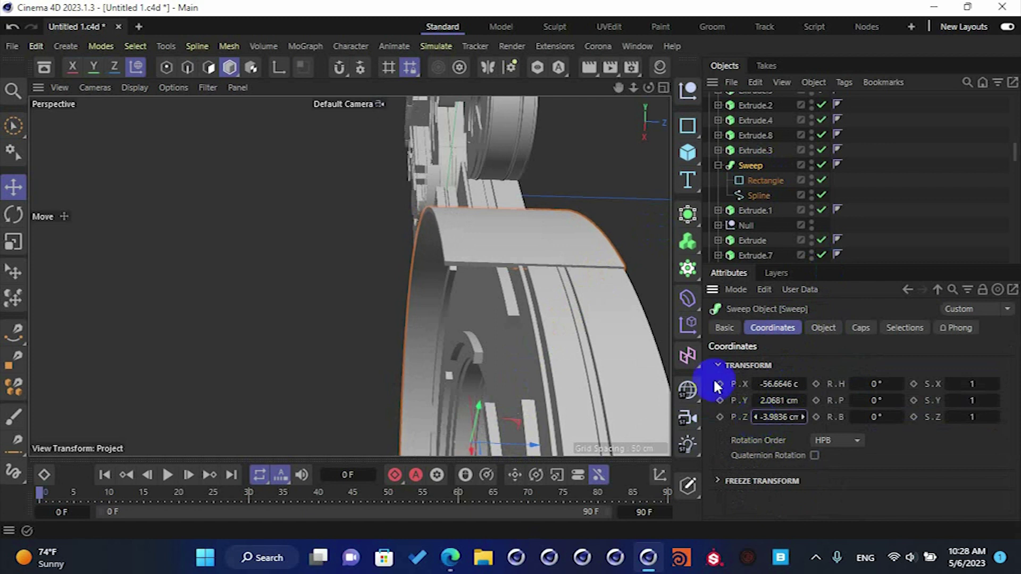
pyautogui.click(618, 213)
pyautogui.keyDown('alt'); pyautogui.moveTo(618, 213); pyautogui.dragTo(545, 231); pyautogui.keyUp('alt')
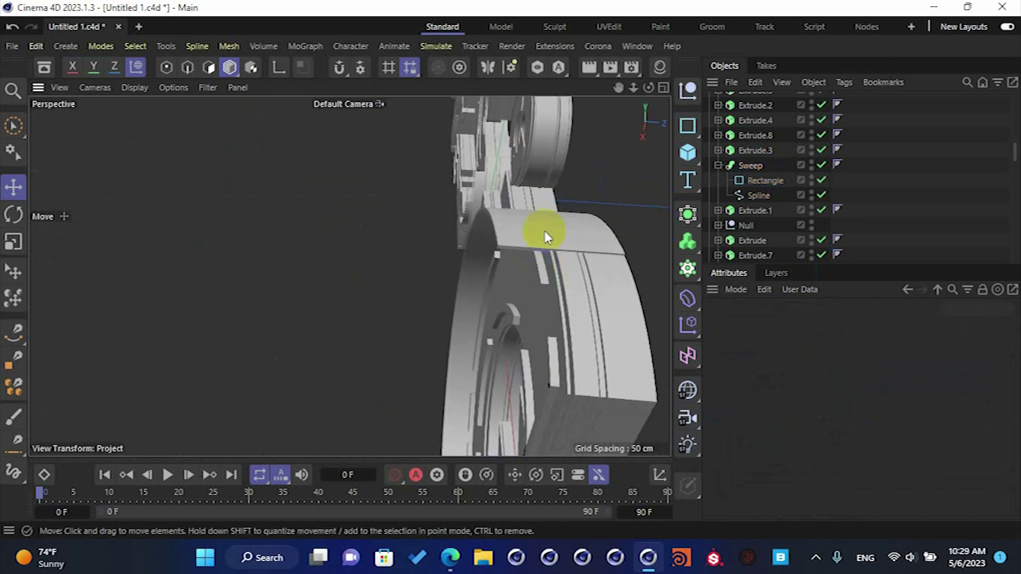
# - Set the height of the Rectangle profile in the G's Sweep band to 40 cm and shift the band toward negative Z
pyautogui.click(548, 225)
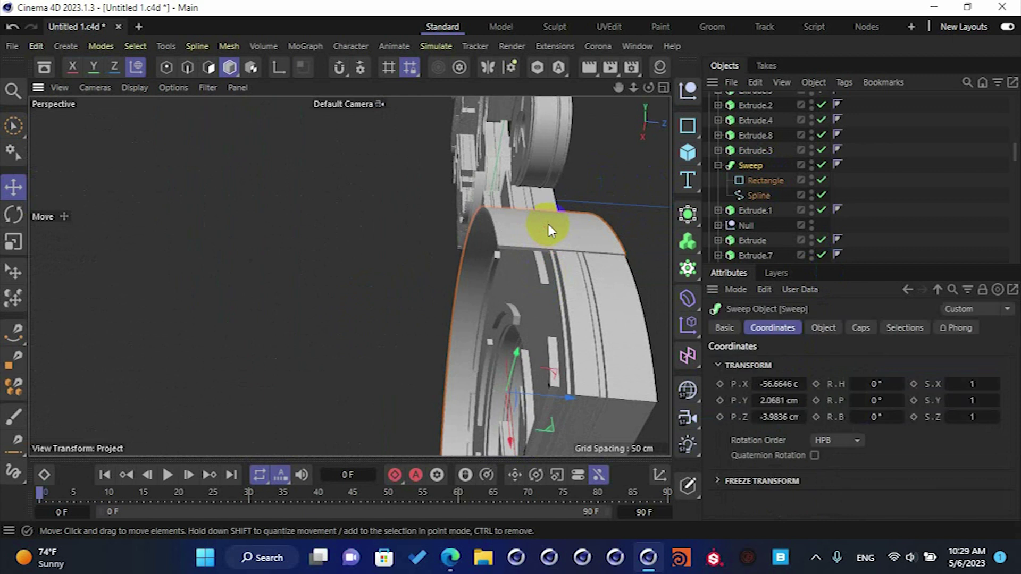
pyautogui.click(761, 181)
pyautogui.click(823, 327)
pyautogui.click(837, 381)
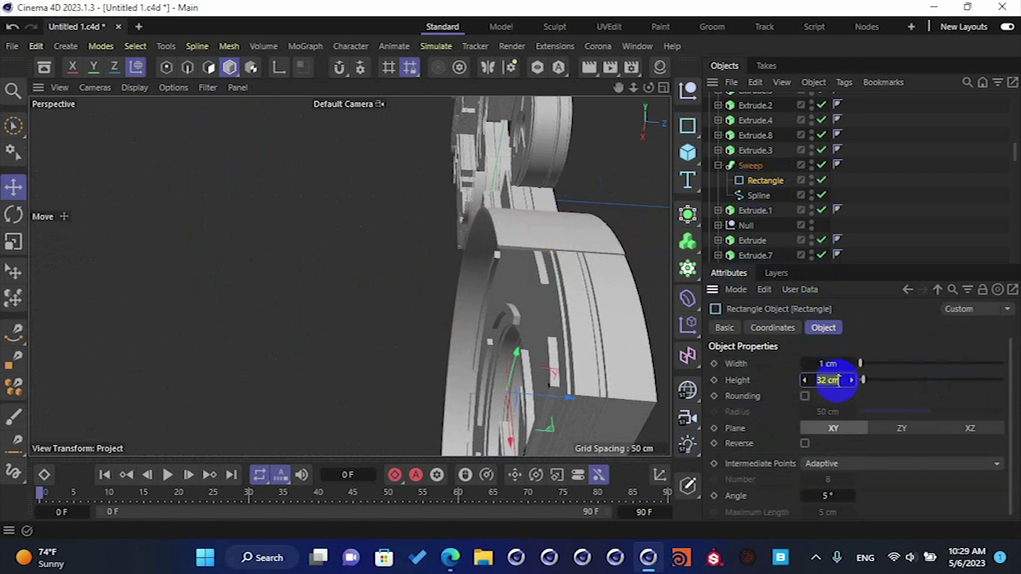
pyautogui.write('40')
pyautogui.press('Return')
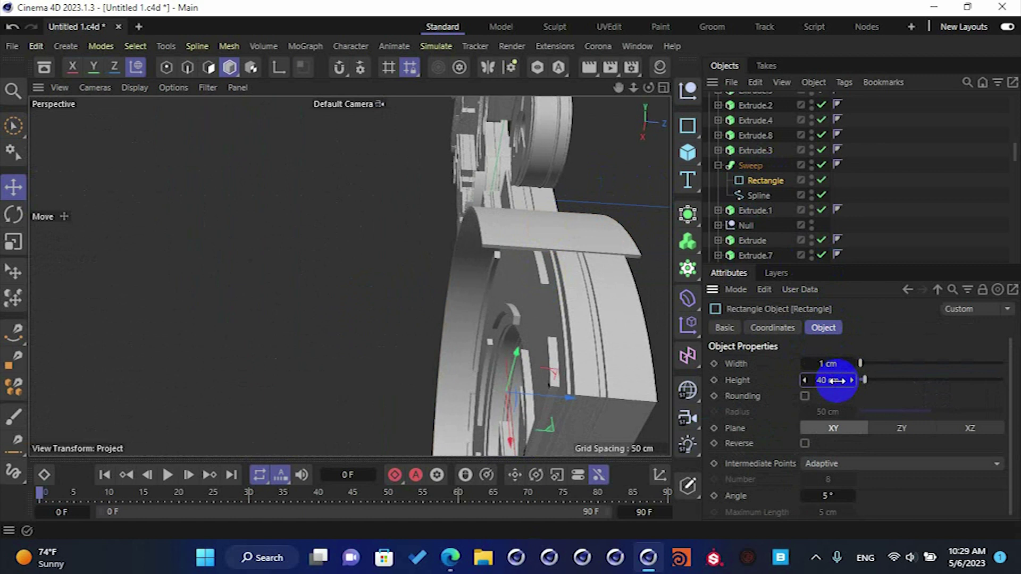
pyautogui.click(747, 169)
pyautogui.moveTo(570, 391); pyautogui.dragTo(554, 396)
# - Move the thin Sweep.5 strip along the S's lower curve about 7.7 cm toward negative Z
pyautogui.keyDown('alt'); pyautogui.moveTo(445, 292); pyautogui.dragTo(638, 260); pyautogui.keyUp('alt')
pyautogui.keyDown('alt'); pyautogui.moveTo(465, 214); pyautogui.dragTo(435, 234, button='right'); pyautogui.keyUp('alt')
pyautogui.keyDown('alt'); pyautogui.moveTo(433, 234); pyautogui.dragTo(484, 235); pyautogui.keyUp('alt')
pyautogui.scroll(4, 387, 296)
pyautogui.scroll(5, 354, 296)
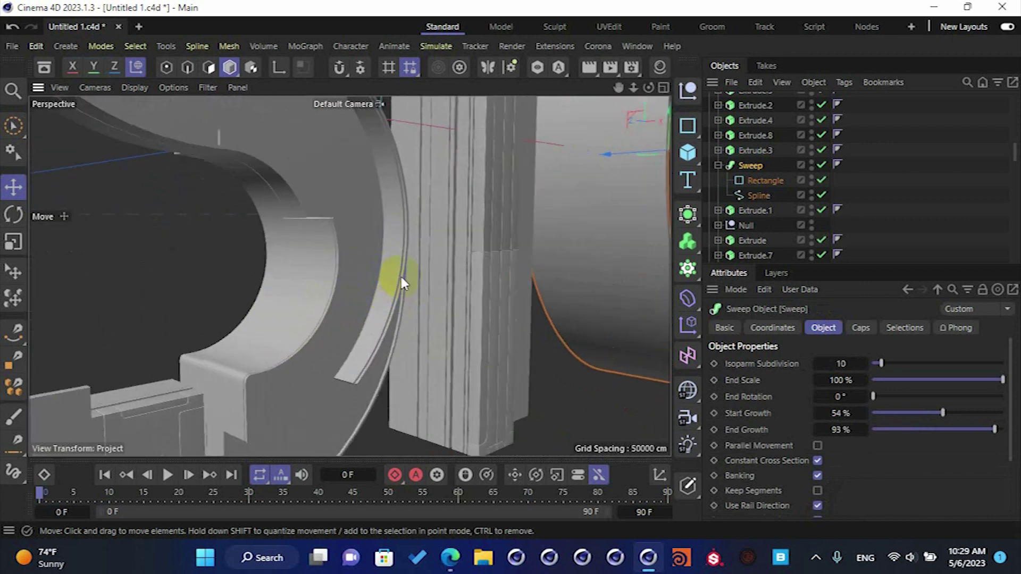
pyautogui.click(402, 281)
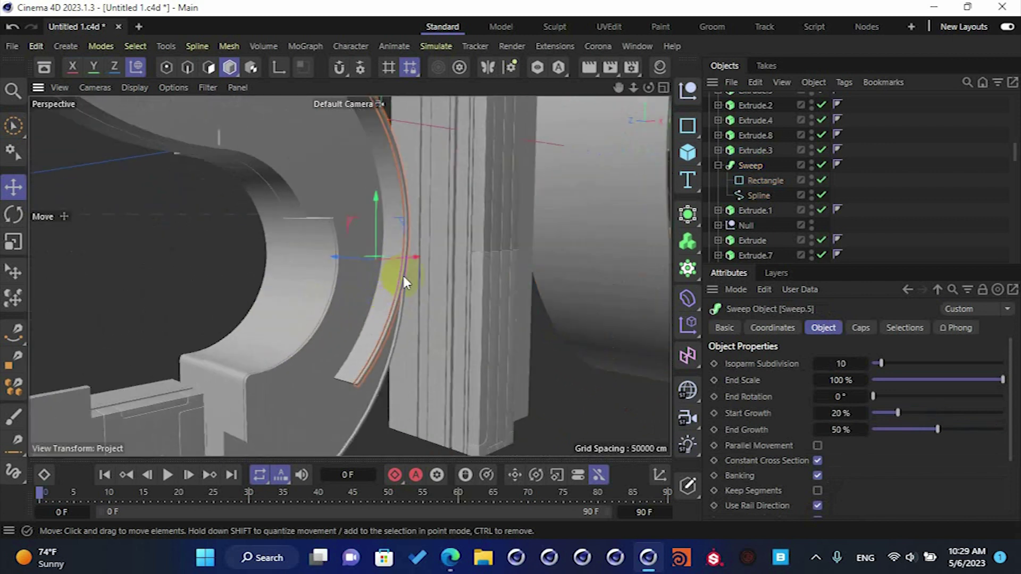
pyautogui.moveTo(378, 266)
pyautogui.mouseDown()
pyautogui.moveTo(356, 254)
pyautogui.moveTo(392, 267)
pyautogui.mouseUp()
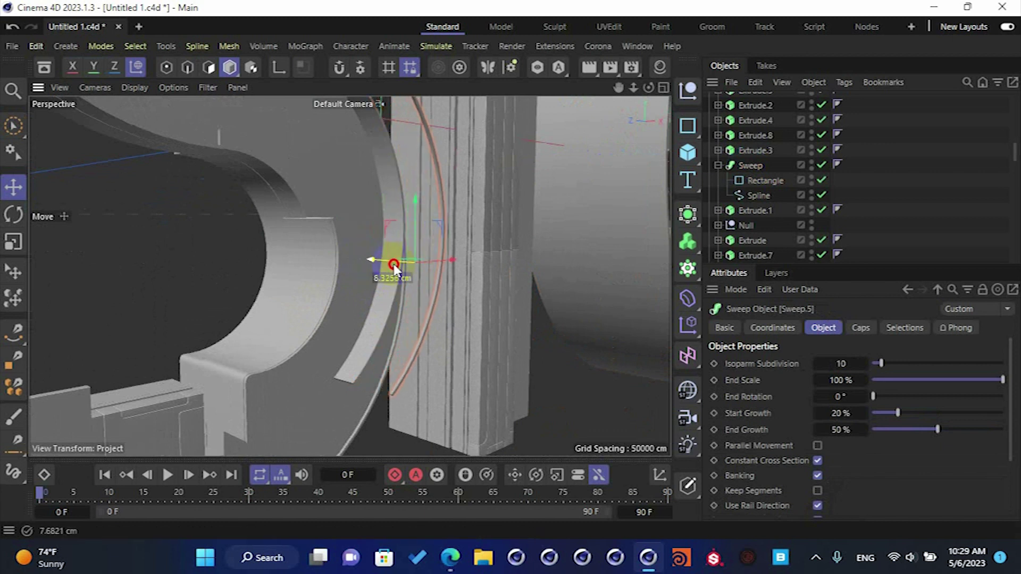
# - Set the height of the Rectangle profile inside the S's Sweep.4 band to 20 cm
pyautogui.click(389, 290)
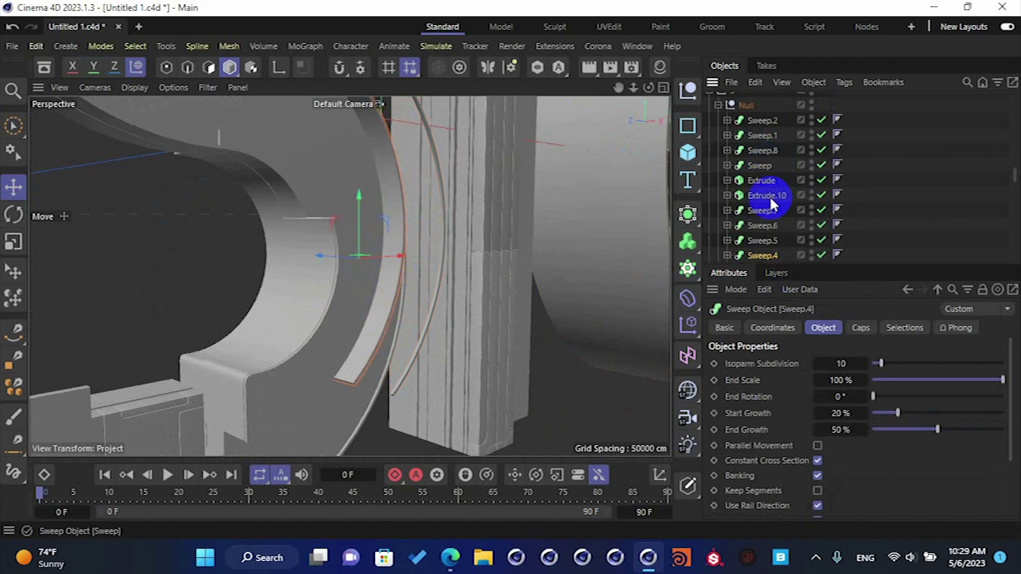
pyautogui.click(727, 256)
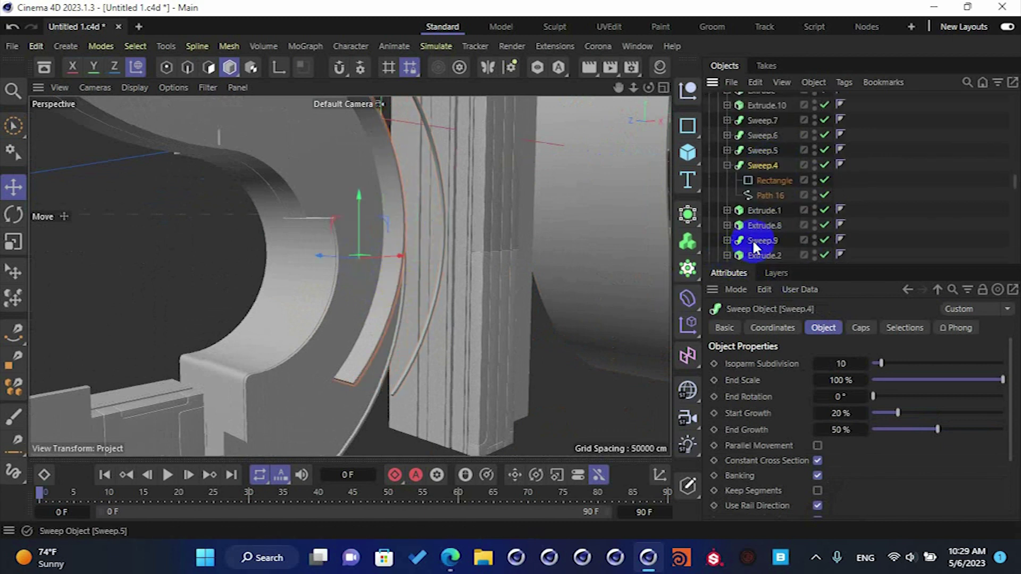
pyautogui.click(766, 181)
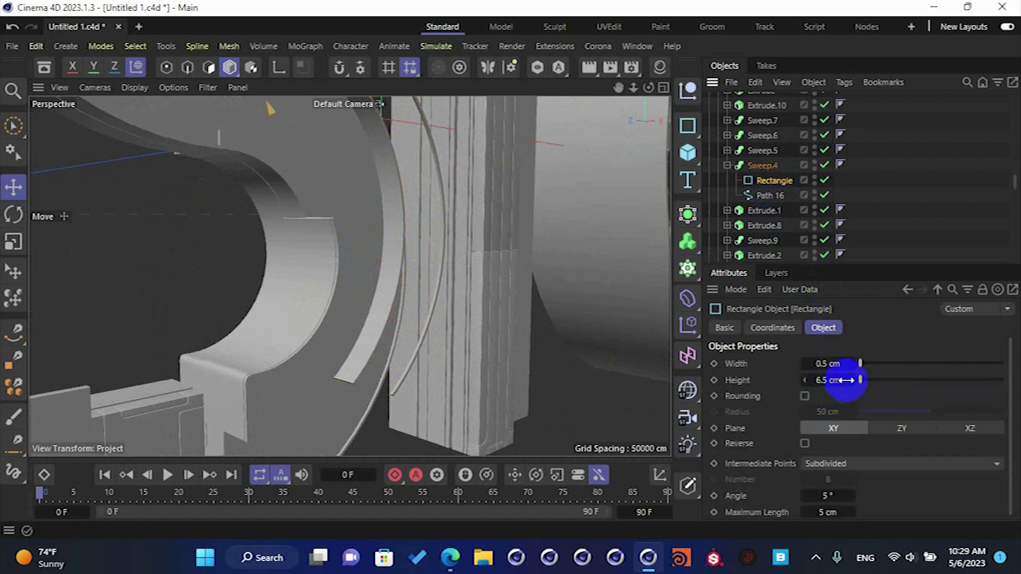
pyautogui.moveTo(833, 380); pyautogui.dragTo(836, 380)
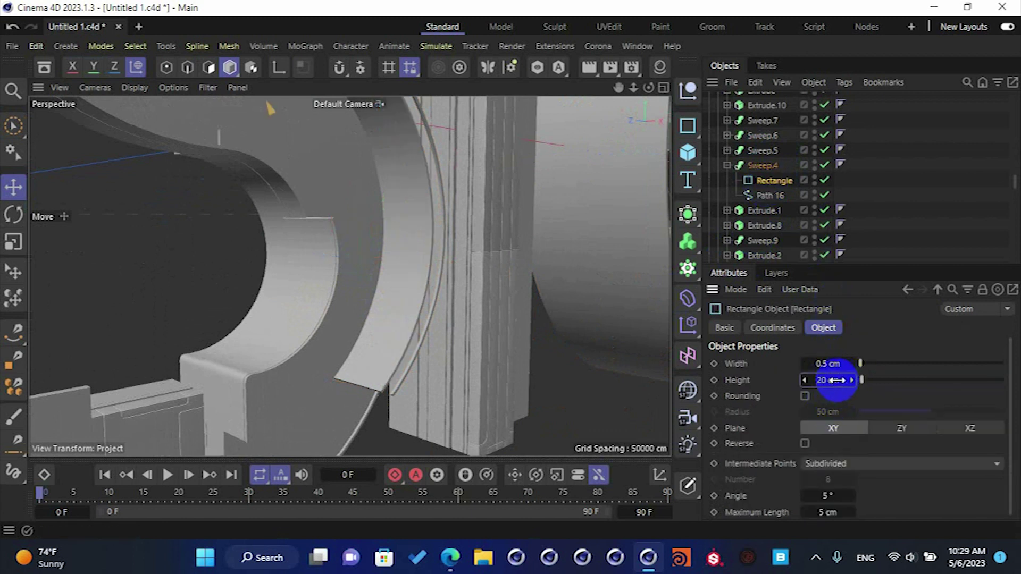
# - Move the S's Sweep.4 band about 8 cm toward negative Z
pyautogui.keyDown('alt'); pyautogui.moveTo(388, 255); pyautogui.dragTo(214, 338); pyautogui.keyUp('alt')
pyautogui.click(766, 165)
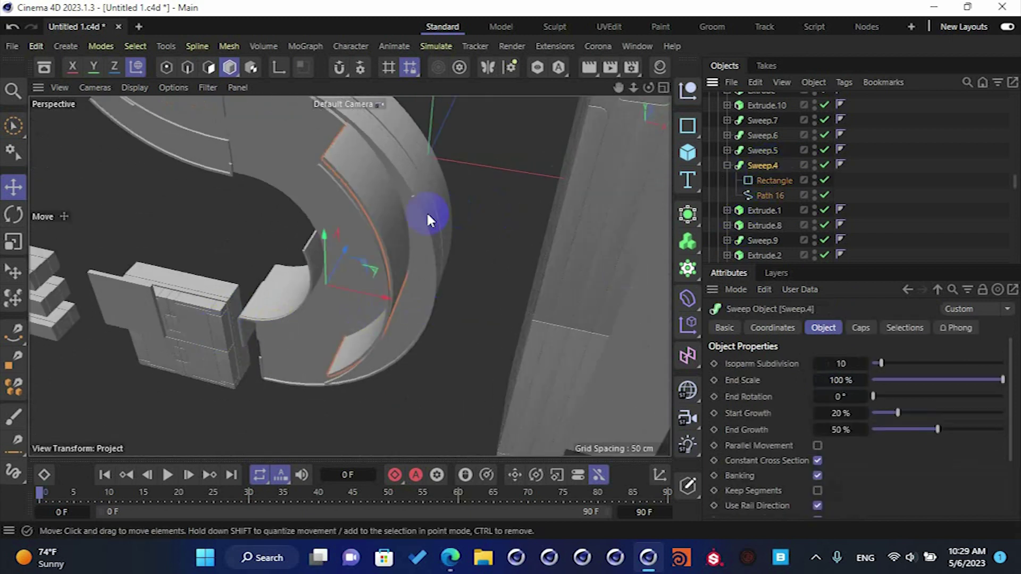
pyautogui.moveTo(302, 284); pyautogui.dragTo(314, 282)
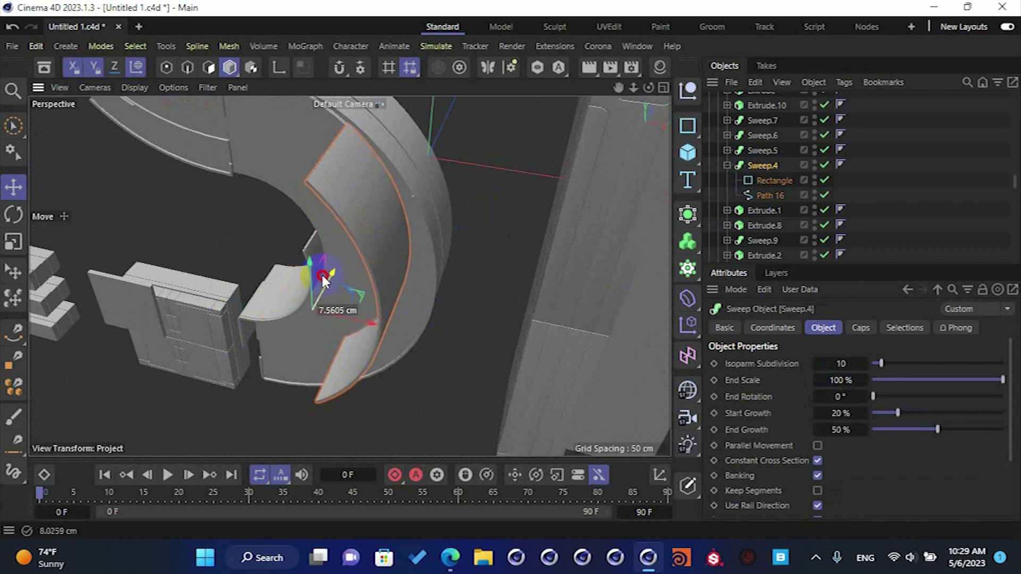
# - Reposition the S's thin Sweep.5 strip along Z to about -30.42 cm, against the edge of the Sweep.4 band
pyautogui.keyDown('alt'); pyautogui.moveTo(362, 278); pyautogui.dragTo(443, 260); pyautogui.keyUp('alt')
pyautogui.click(765, 150)
pyautogui.keyDown('alt'); pyautogui.moveTo(369, 293); pyautogui.dragTo(378, 320); pyautogui.keyUp('alt')
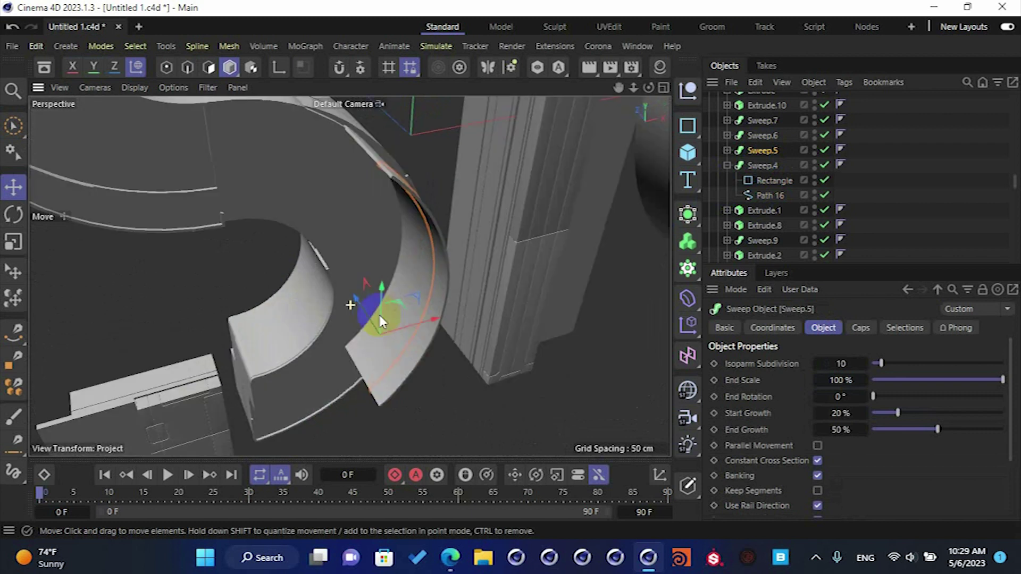
pyautogui.moveTo(384, 312); pyautogui.dragTo(386, 315)
pyautogui.keyDown('alt'); pyautogui.moveTo(442, 234); pyautogui.dragTo(346, 256); pyautogui.keyUp('alt')
pyautogui.scroll(3, 445, 196)
pyautogui.keyDown('alt'); pyautogui.moveTo(441, 194); pyautogui.dragTo(354, 186); pyautogui.keyUp('alt')
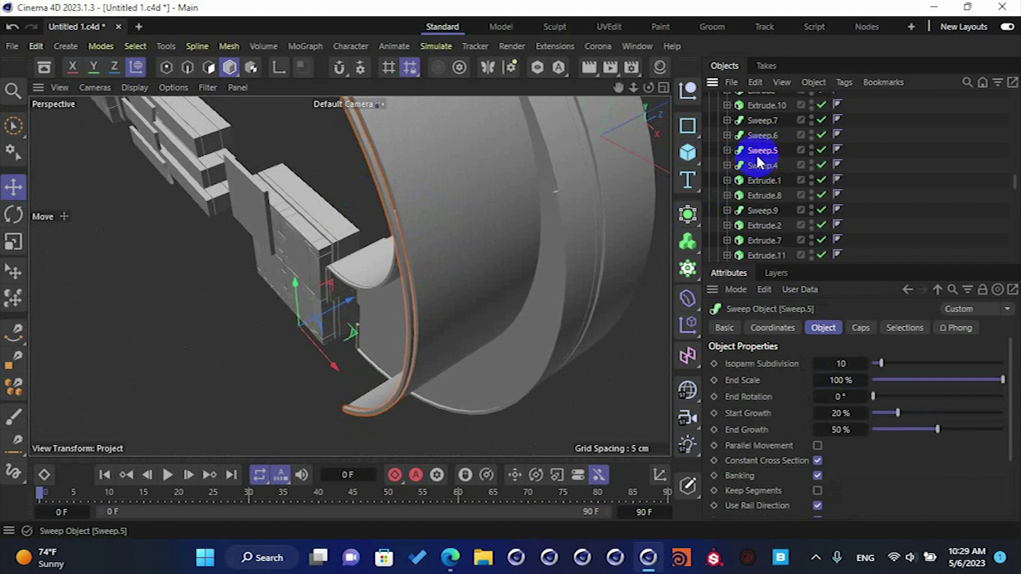
pyautogui.click(777, 328)
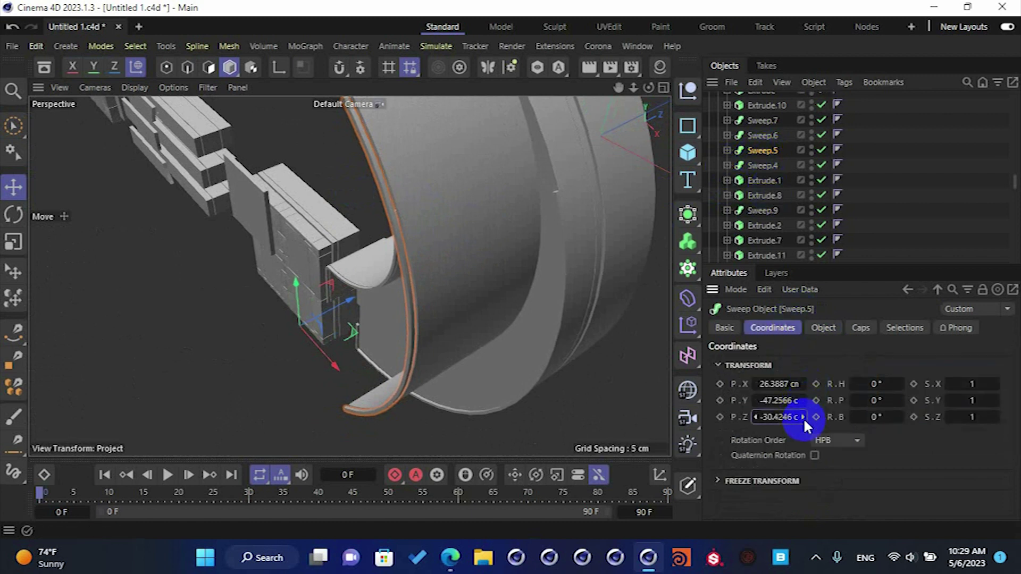
pyautogui.click(609, 424)
# - Inspect the whole DESIGN lettering and the D and E up close, and save the project
pyautogui.keyDown('alt'); pyautogui.moveTo(609, 423); pyautogui.dragTo(520, 379); pyautogui.keyUp('alt')
pyautogui.keyDown('alt'); pyautogui.moveTo(520, 379); pyautogui.dragTo(383, 342, button='right'); pyautogui.keyUp('alt')
pyautogui.moveTo(382, 342)
pyautogui.keyDown('alt'); pyautogui.mouseDown()
pyautogui.moveTo(513, 286)
pyautogui.moveTo(588, 225)
pyautogui.moveTo(564, 224)
pyautogui.moveTo(490, 304)
pyautogui.moveTo(456, 276)
pyautogui.moveTo(402, 287)
pyautogui.moveTo(419, 263)
pyautogui.moveTo(474, 283)
pyautogui.moveTo(534, 278)
pyautogui.moveTo(399, 271)
pyautogui.moveTo(409, 302)
pyautogui.moveTo(280, 286)
pyautogui.moveTo(317, 293)
pyautogui.moveTo(255, 299)
pyautogui.moveTo(320, 282)
pyautogui.moveTo(376, 285)
pyautogui.moveTo(387, 365)
pyautogui.moveTo(250, 319)
pyautogui.moveTo(246, 296)
pyautogui.moveTo(271, 279)
pyautogui.moveTo(325, 282)
pyautogui.mouseUp(); pyautogui.keyUp('alt')
pyautogui.scroll(-2, 504, 219)
pyautogui.scroll(-5, 409, 301)
pyautogui.moveTo(480, 292)
pyautogui.keyDown('alt'); pyautogui.mouseDown()
pyautogui.moveTo(308, 317)
pyautogui.moveTo(428, 296)
pyautogui.mouseUp(); pyautogui.keyUp('alt')
pyautogui.moveTo(514, 295)
pyautogui.keyDown('alt'); pyautogui.mouseDown()
pyautogui.moveTo(494, 299)
pyautogui.moveTo(543, 290)
pyautogui.moveTo(403, 327)
pyautogui.moveTo(458, 308)
pyautogui.moveTo(318, 310)
pyautogui.moveTo(399, 296)
pyautogui.moveTo(346, 308)
pyautogui.moveTo(376, 296)
pyautogui.moveTo(407, 316)
pyautogui.mouseUp(); pyautogui.keyUp('alt')
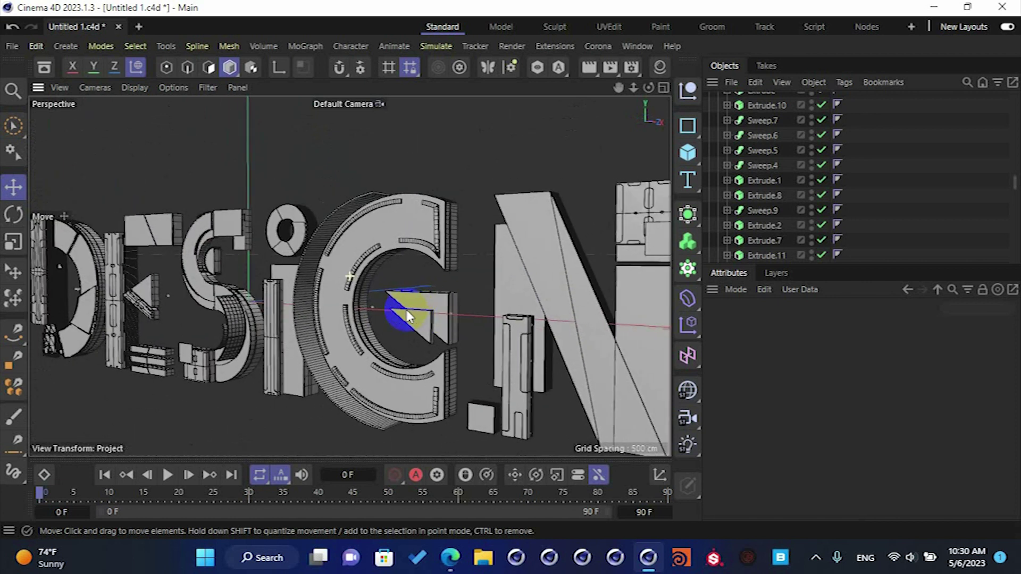
pyautogui.keyDown('alt'); pyautogui.moveTo(328, 321); pyautogui.dragTo(495, 319, button='middle'); pyautogui.keyUp('alt')
pyautogui.scroll(8, 193, 297)
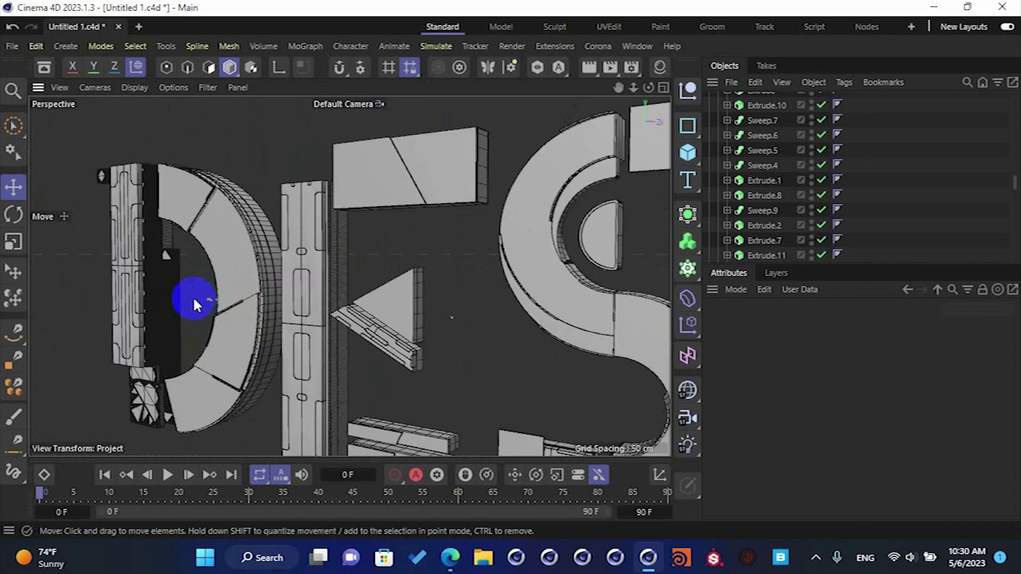
pyautogui.hotkey('ctrl', 's')
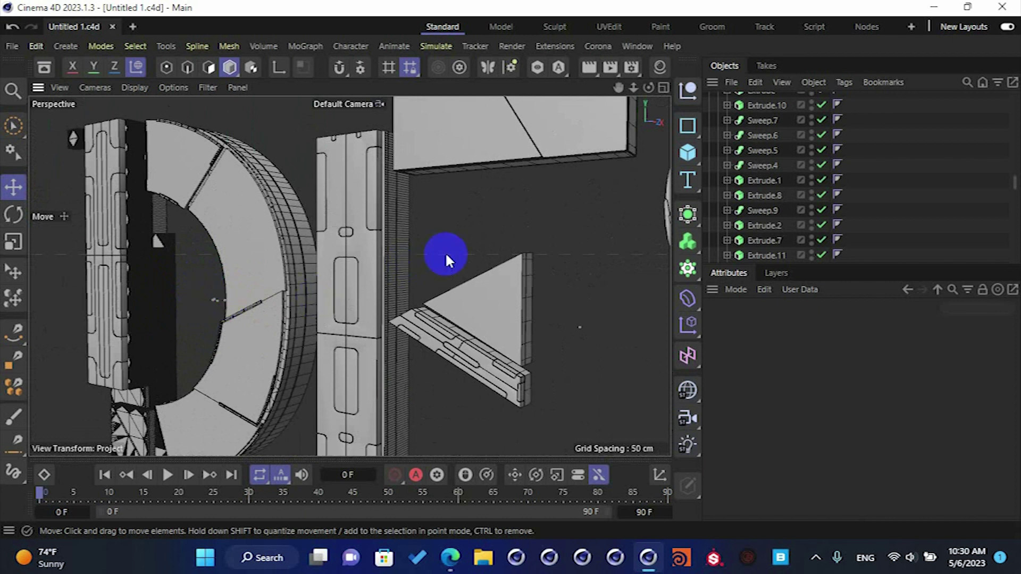
# - Examine the Caps bevel settings and edges of the Extrude.11 layer in the E's triangle
pyautogui.keyDown('alt'); pyautogui.moveTo(446, 255); pyautogui.dragTo(352, 308, button='middle'); pyautogui.keyUp('alt')
pyautogui.scroll(5, 402, 348)
pyautogui.keyDown('alt'); pyautogui.moveTo(402, 348); pyautogui.dragTo(376, 371); pyautogui.keyUp('alt')
pyautogui.click(376, 376)
pyautogui.click(786, 259)
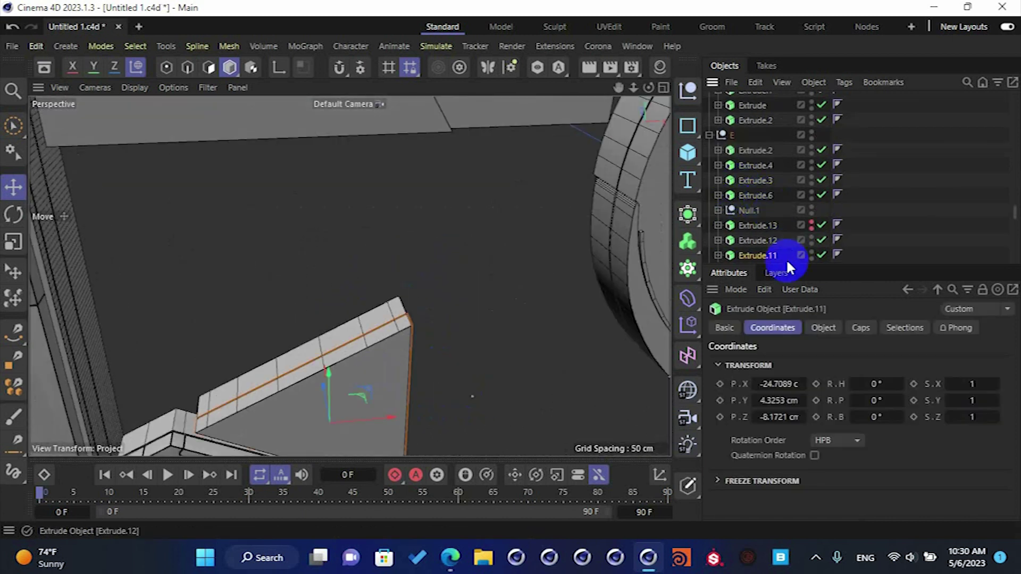
pyautogui.click(824, 328)
pyautogui.click(861, 328)
pyautogui.scroll(5, 367, 351)
pyautogui.keyDown('alt'); pyautogui.moveTo(385, 350); pyautogui.dragTo(410, 321); pyautogui.keyUp('alt')
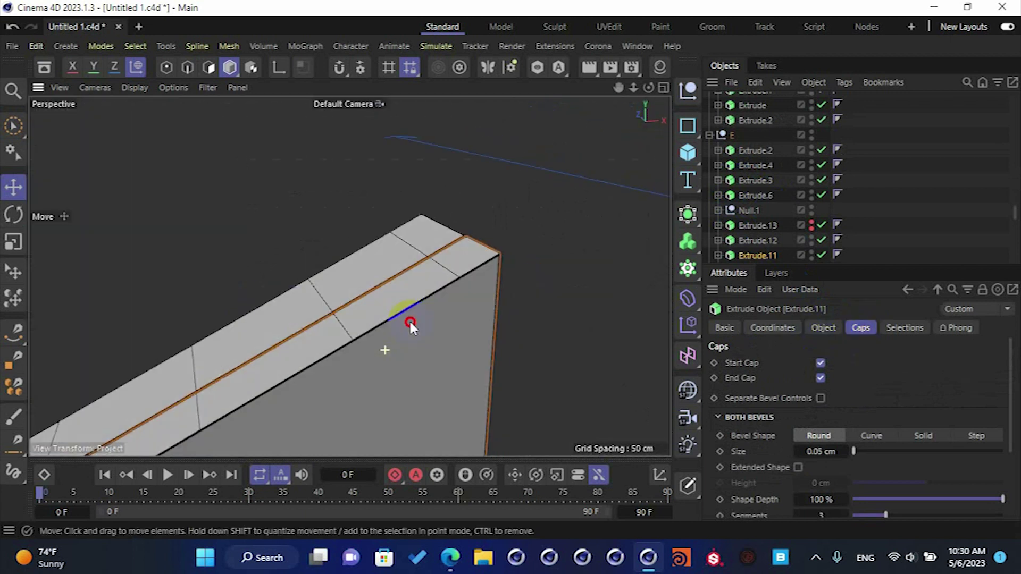
# - Examine the Caps bevel settings of the adjoining Extrude.10 layer in the E's triangle, and clear the selection
pyautogui.click(369, 260)
pyautogui.scroll(-1, 750, 186)
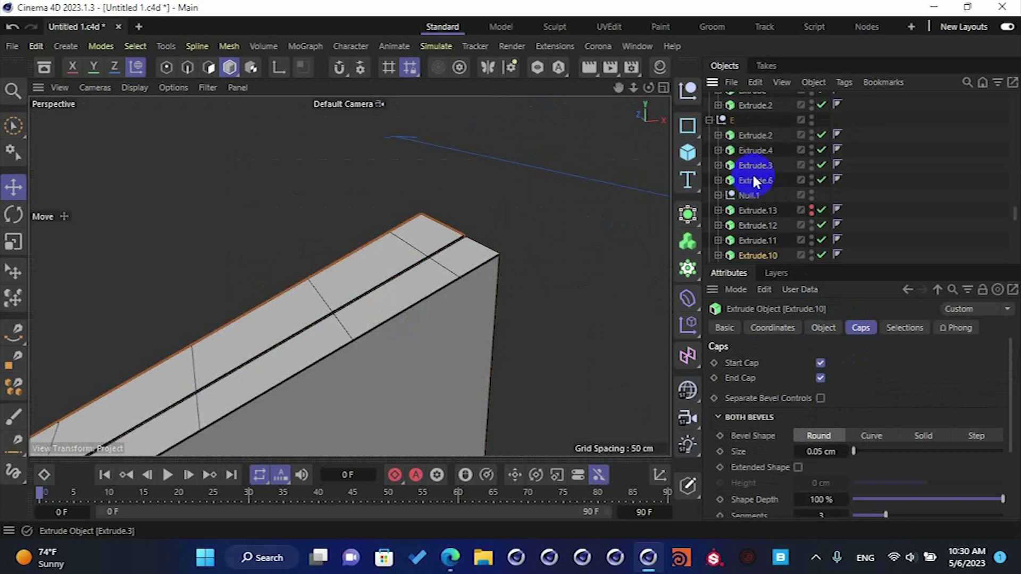
pyautogui.scroll(-6, 460, 293)
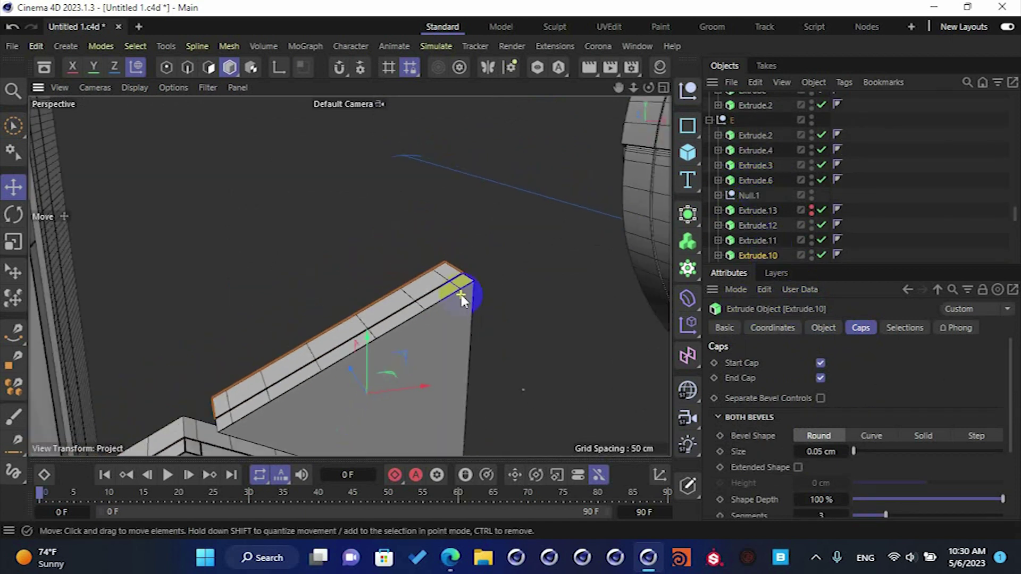
pyautogui.scroll(-8, 461, 293)
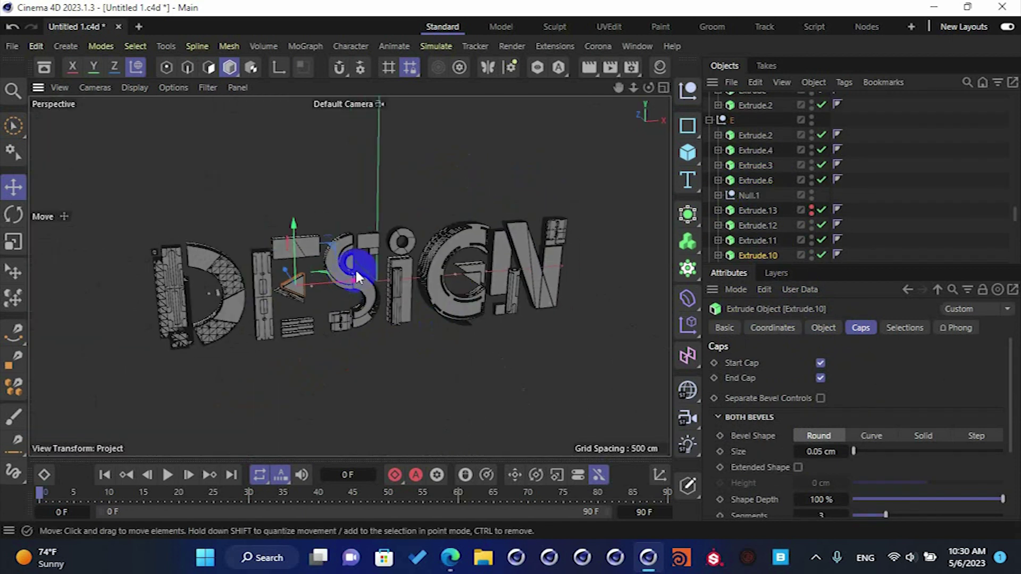
pyautogui.click(416, 345)
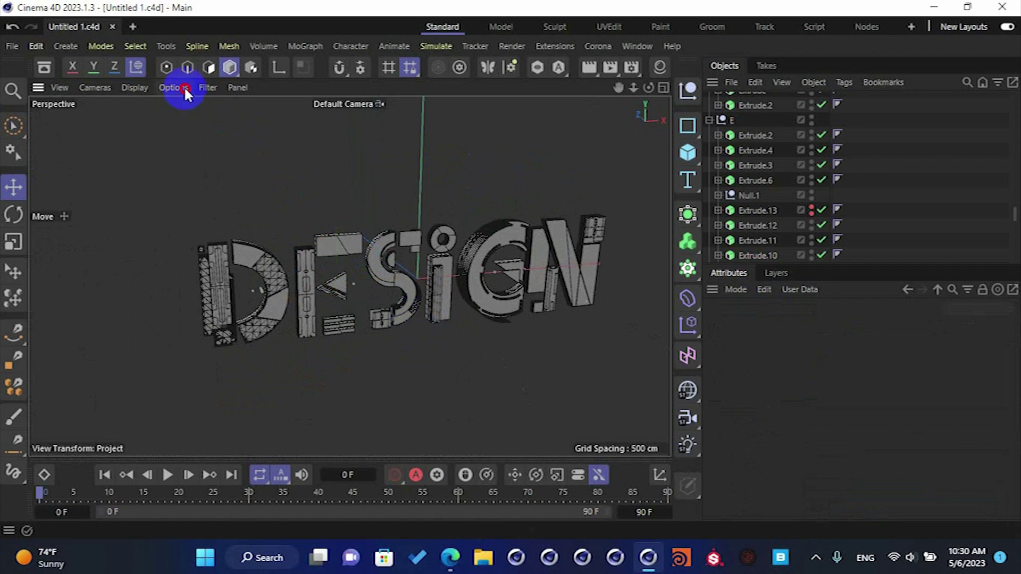
# - Show the floor grid in the Perspective view using the viewport's display filter
pyautogui.click(184, 87)
pyautogui.click(110, 138)
pyautogui.click(213, 88)
pyautogui.click(218, 102)
pyautogui.moveTo(383, 234)
pyautogui.keyDown('alt'); pyautogui.mouseDown()
pyautogui.moveTo(371, 229)
pyautogui.moveTo(410, 256)
pyautogui.moveTo(375, 247)
pyautogui.mouseUp(); pyautogui.keyUp('alt')
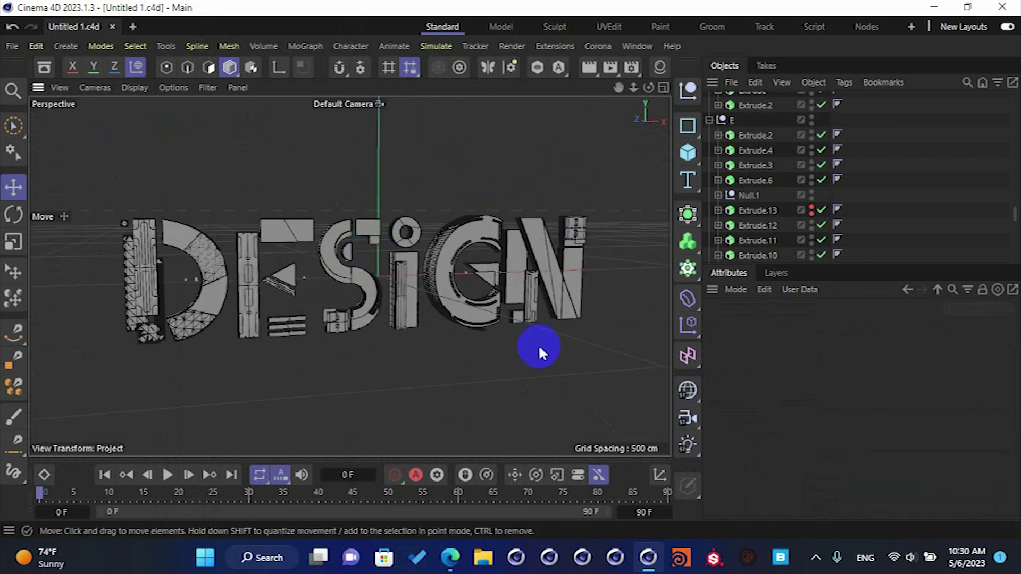